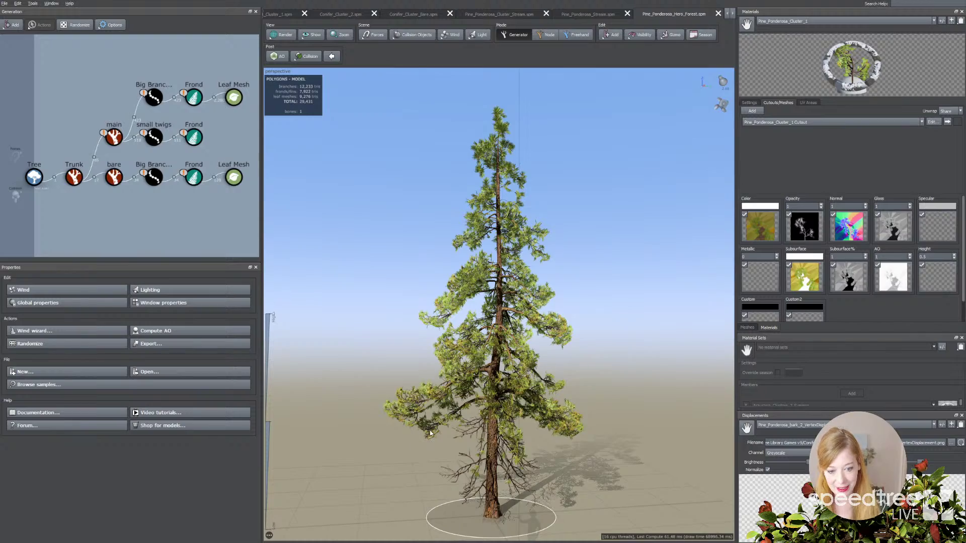
# Examine the finished ponderosa pine from several angles and see which parts its trunk and branch generators cover
pyautogui.moveTo(433, 481)
pyautogui.mouseDown()
pyautogui.moveTo(388, 481)
pyautogui.moveTo(485, 478)
pyautogui.moveTo(431, 481)
pyautogui.moveTo(452, 481)
pyautogui.mouseUp()
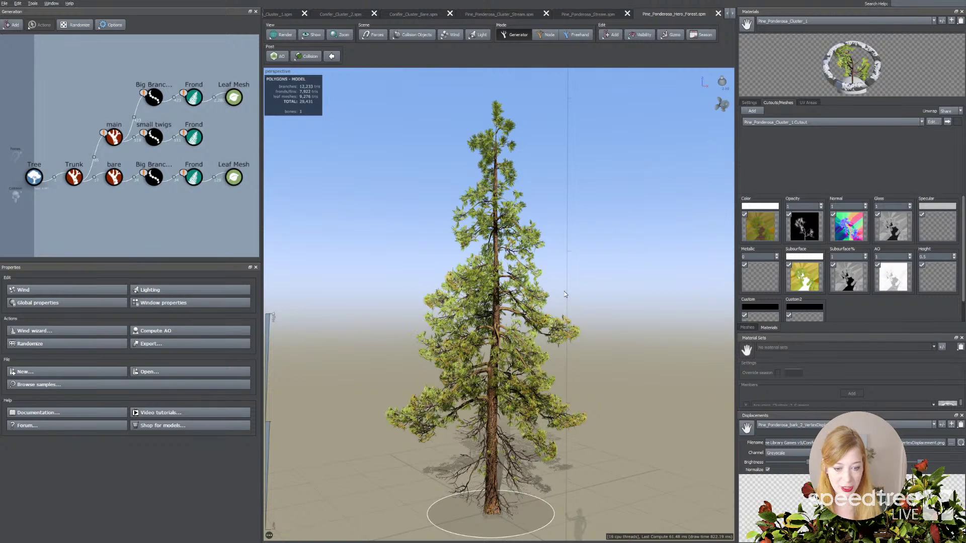
pyautogui.moveTo(564, 292); pyautogui.dragTo(559, 291)
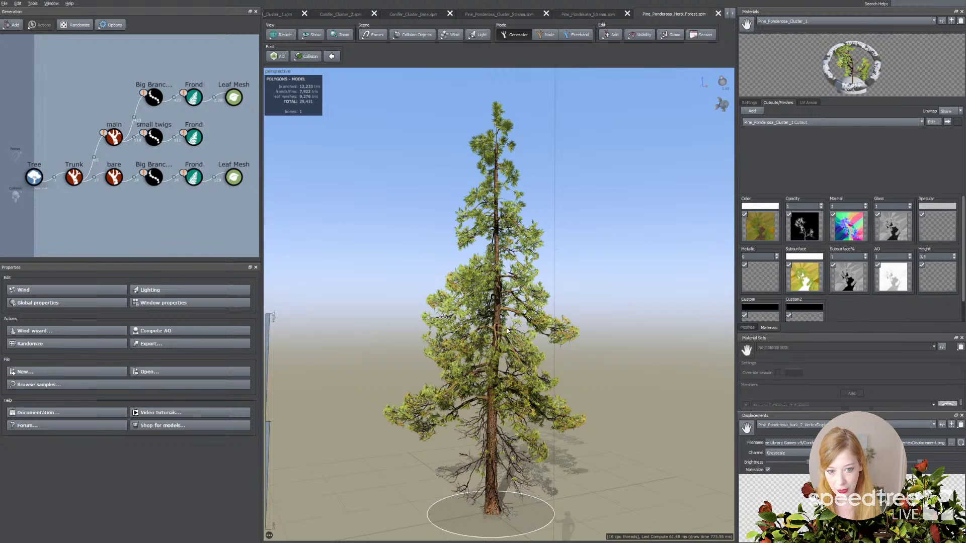
pyautogui.moveTo(418, 316); pyautogui.dragTo(420, 325)
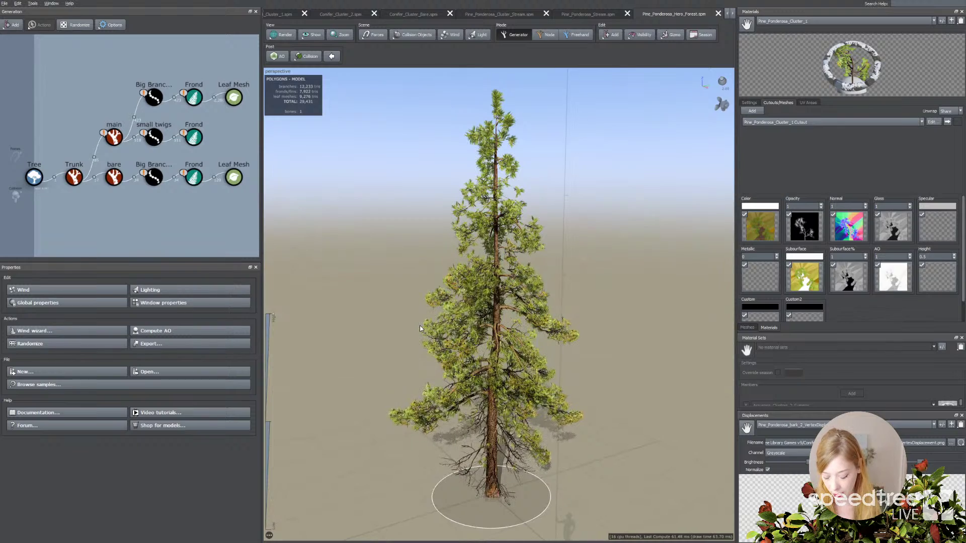
pyautogui.moveTo(420, 328)
pyautogui.mouseDown()
pyautogui.moveTo(432, 321)
pyautogui.moveTo(393, 321)
pyautogui.moveTo(425, 322)
pyautogui.mouseUp()
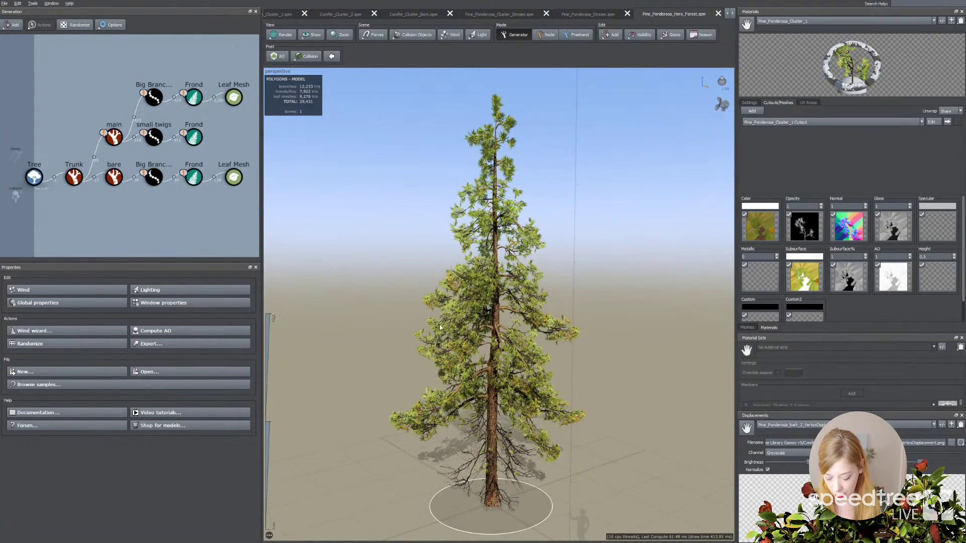
pyautogui.moveTo(479, 332); pyautogui.dragTo(479, 331)
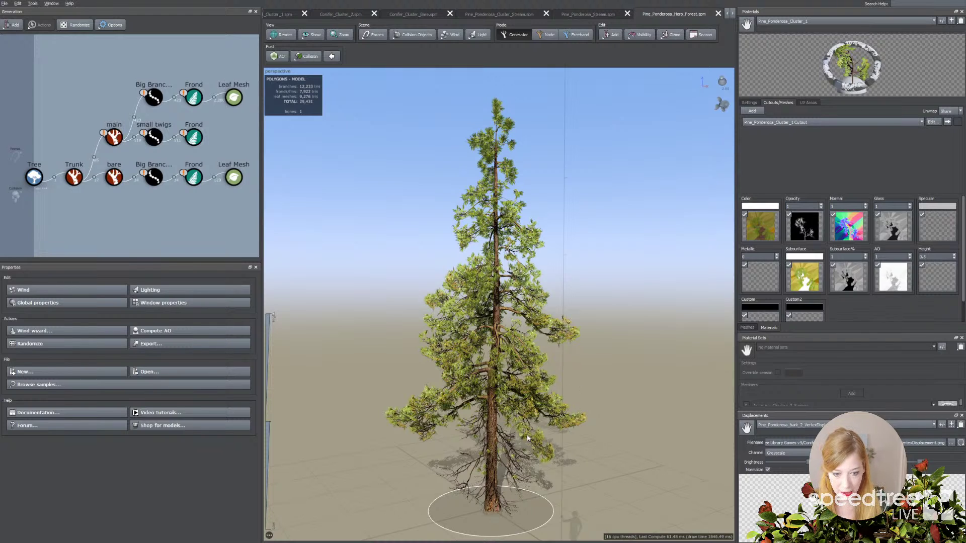
pyautogui.moveTo(457, 441); pyautogui.dragTo(550, 470)
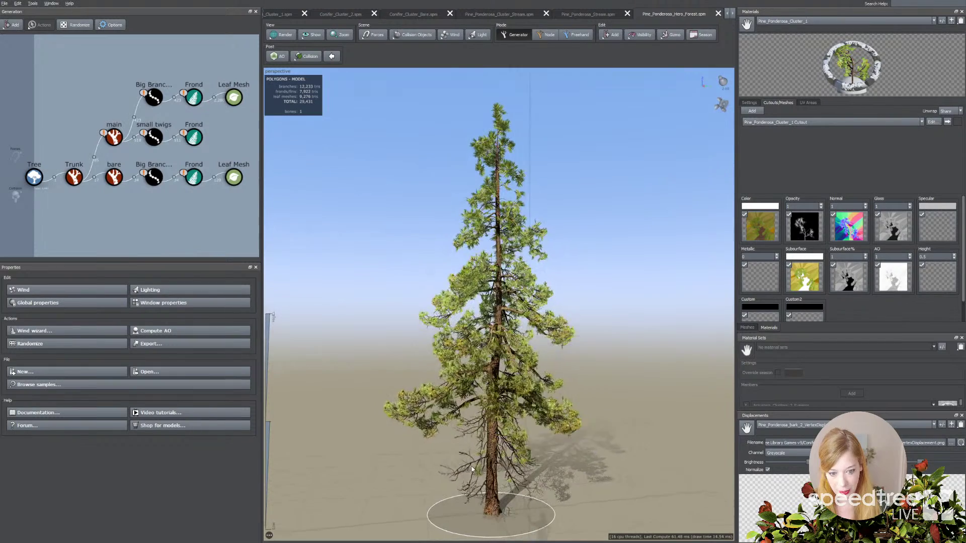
pyautogui.moveTo(493, 466); pyautogui.dragTo(494, 448)
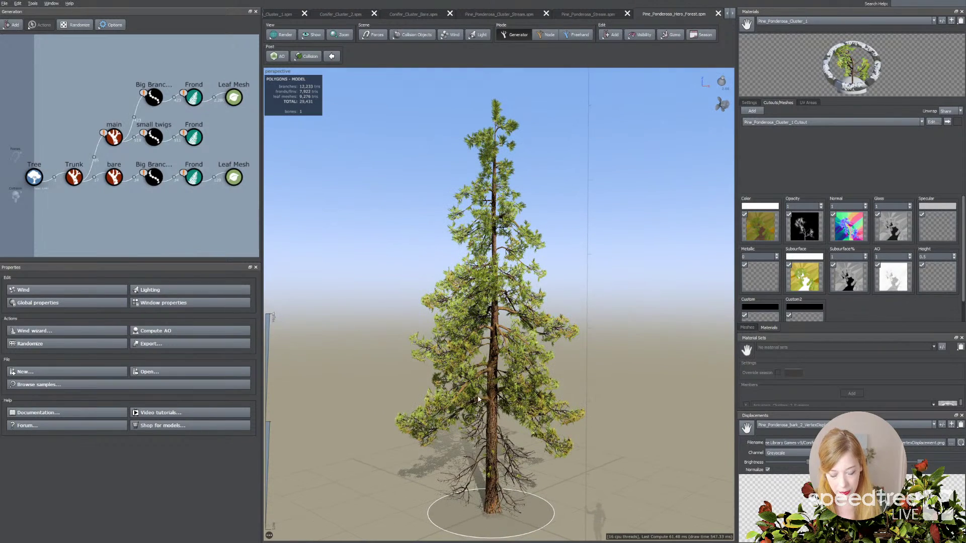
pyautogui.moveTo(62, 111); pyautogui.dragTo(126, 211)
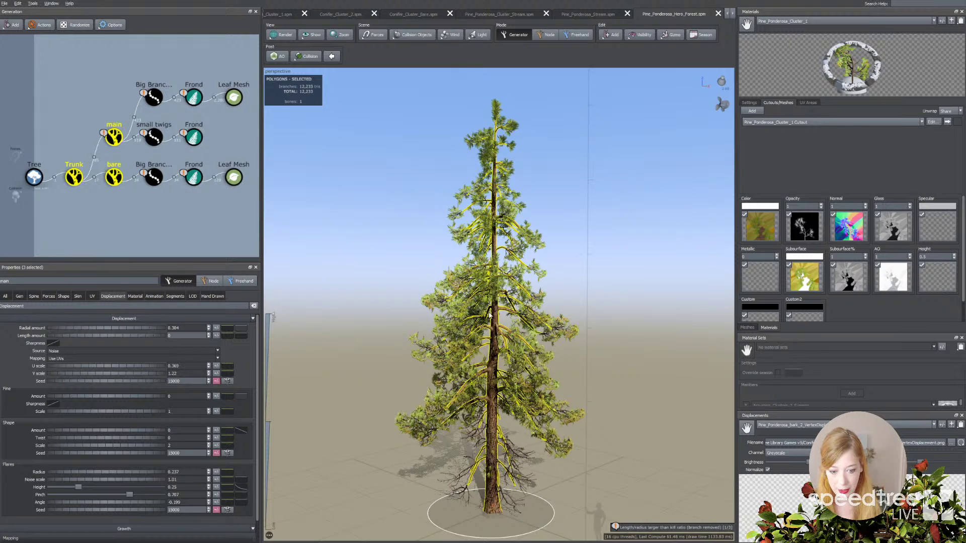
pyautogui.click(395, 344)
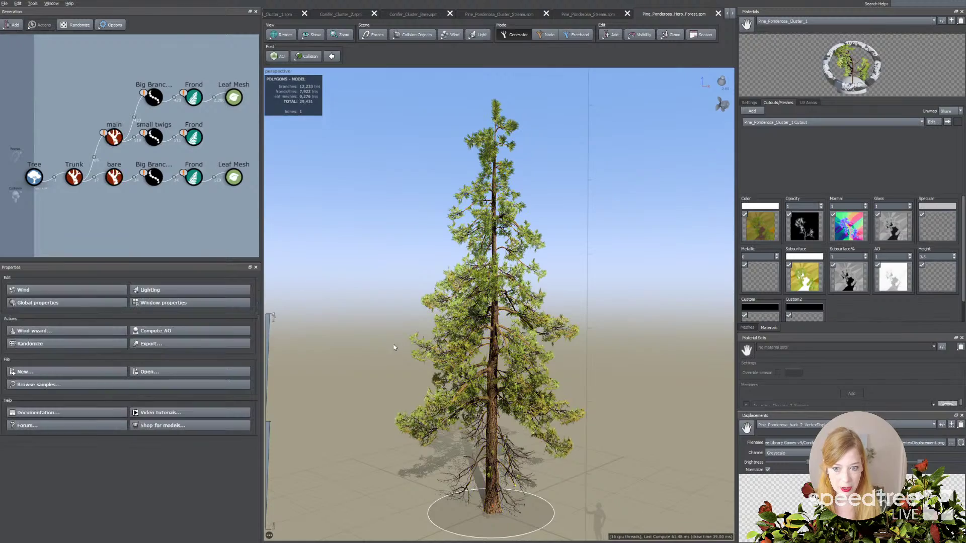
pyautogui.moveTo(410, 354); pyautogui.dragTo(408, 386)
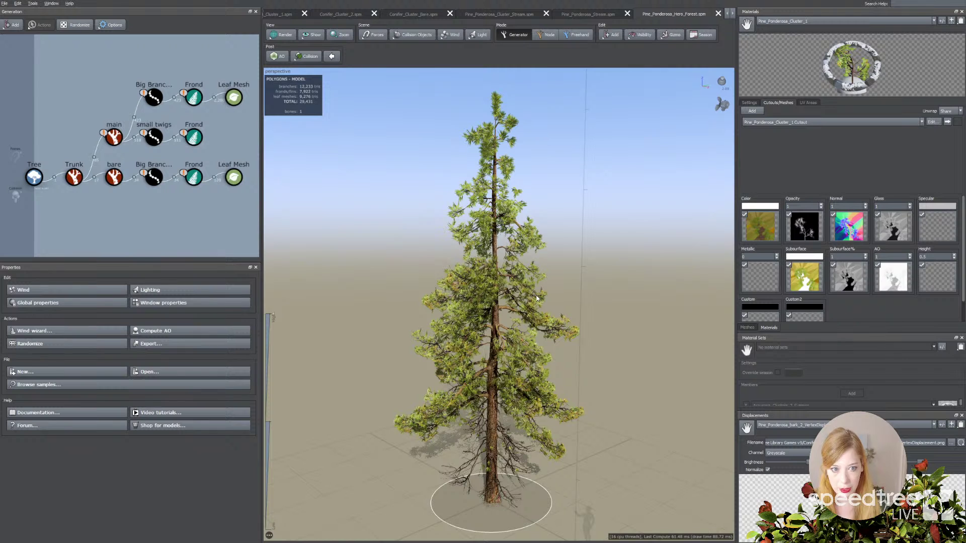
pyautogui.moveTo(598, 241); pyautogui.dragTo(479, 334)
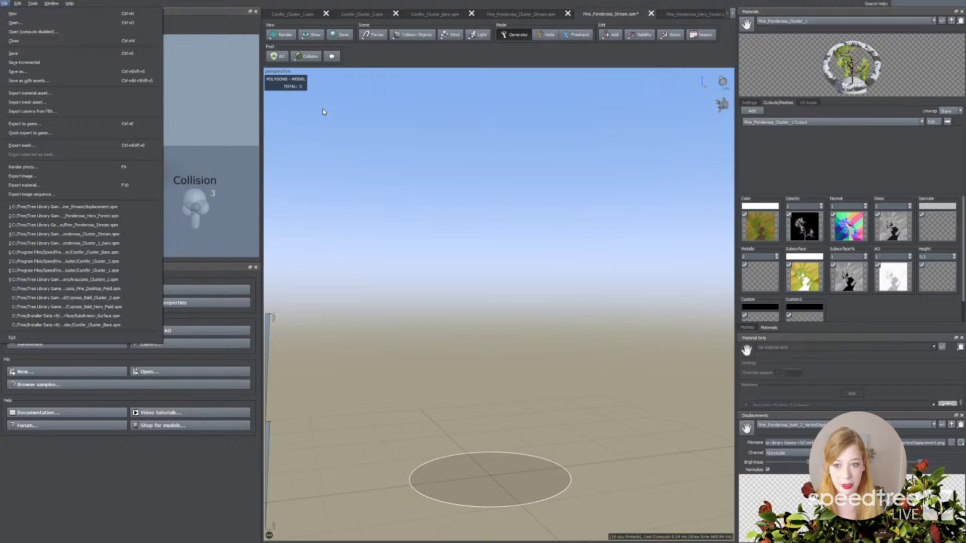
# In the empty Pine_Ponderosa_Stream file, look over the available bark texture maps and the list of loaded materials
pyautogui.click(512, 246)
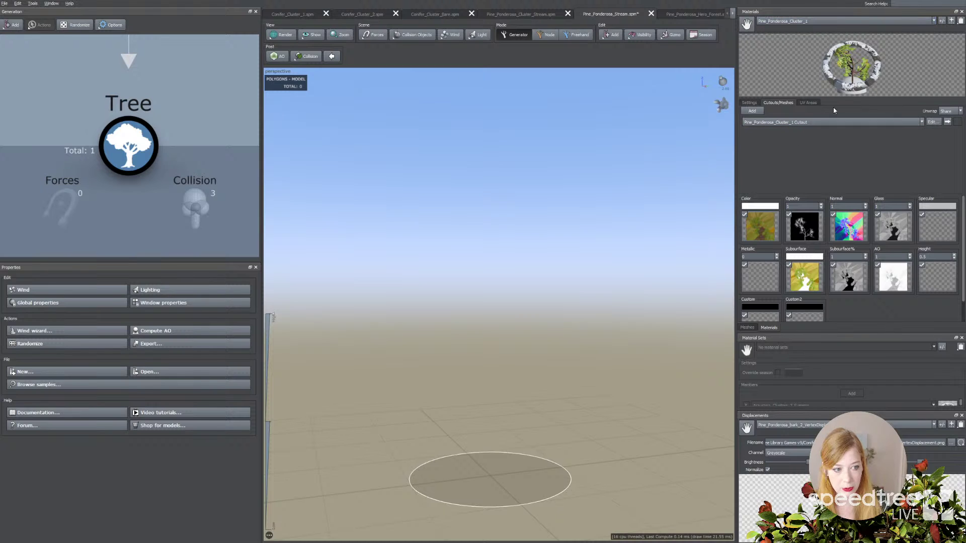
pyautogui.click(952, 21)
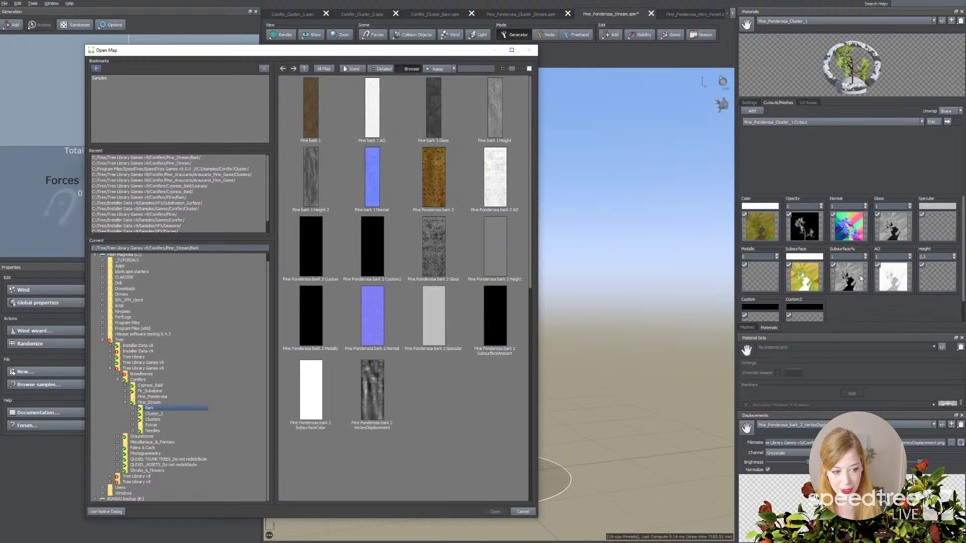
pyautogui.click(523, 512)
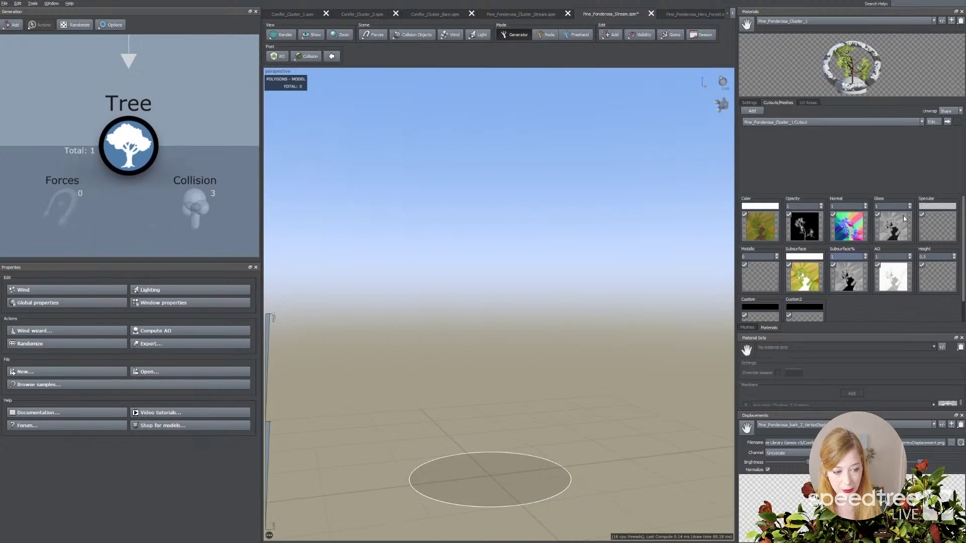
pyautogui.click(834, 21)
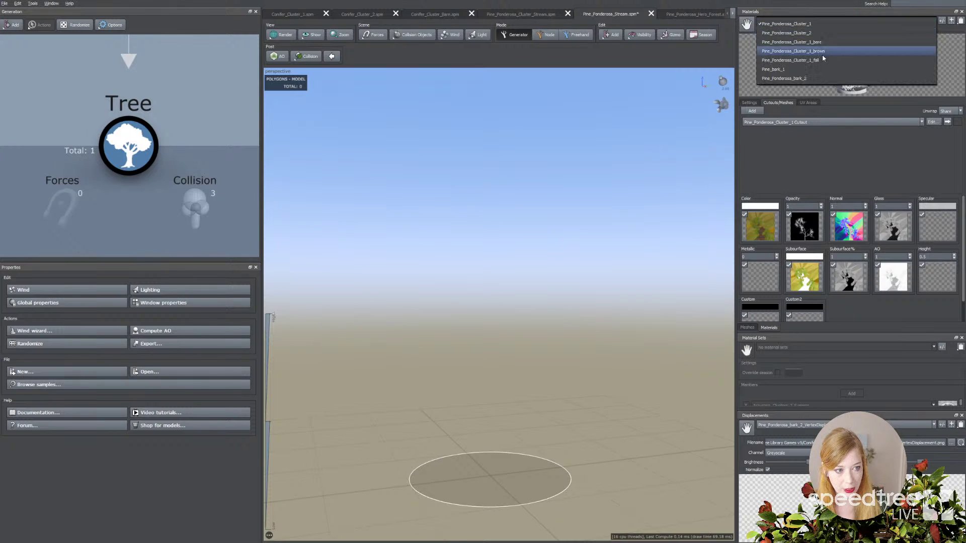
pyautogui.click(822, 44)
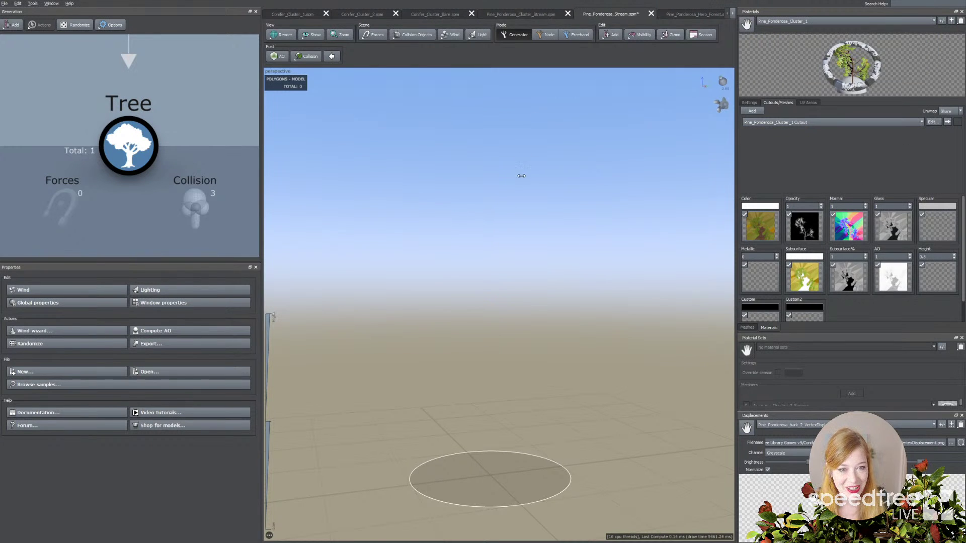
# Add a Tube trunk generator to the empty tree and select the new trunk
pyautogui.click(610, 34)
pyautogui.moveTo(626, 119)
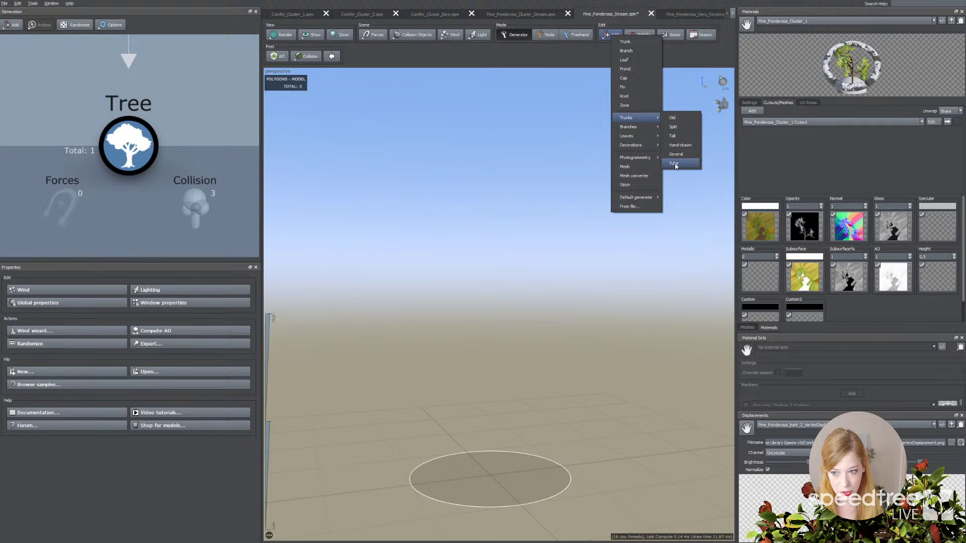
pyautogui.click(675, 163)
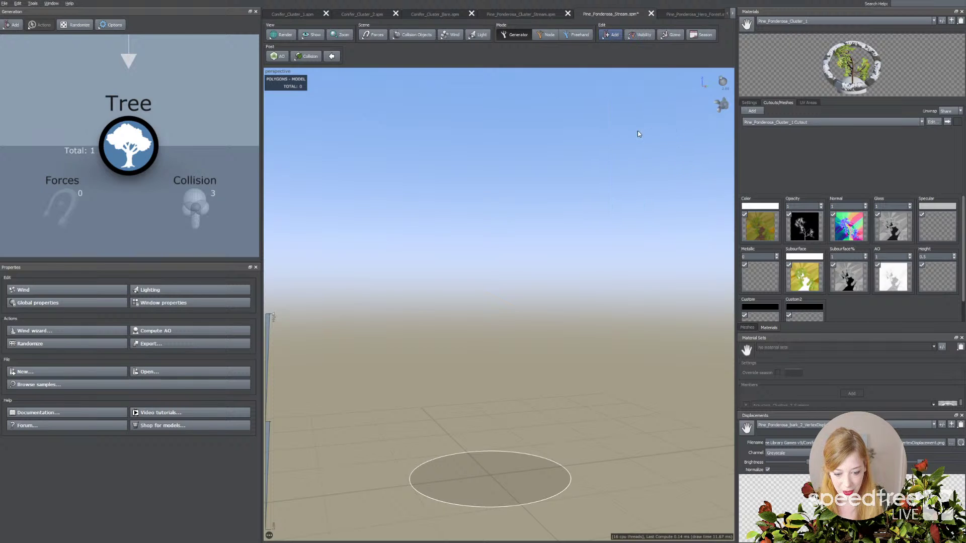
pyautogui.click(502, 337)
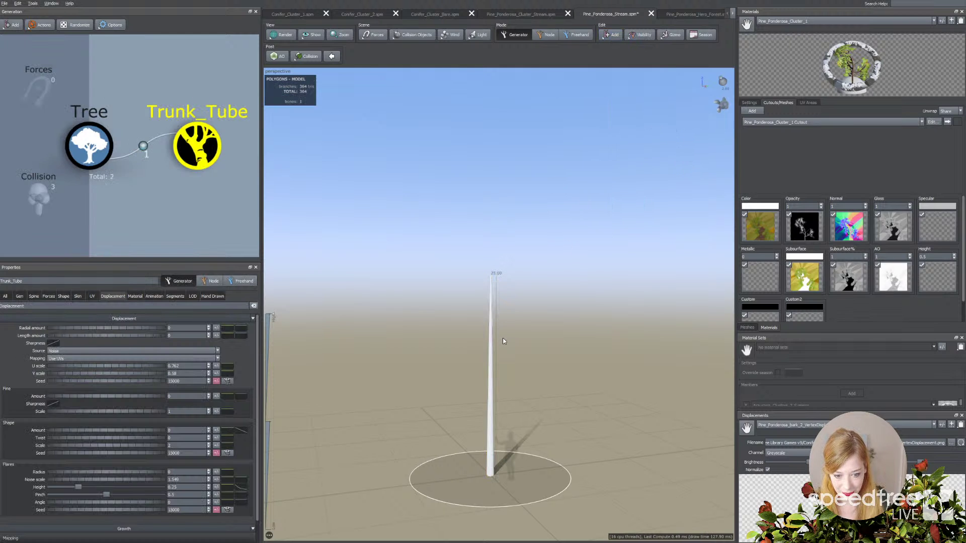
pyautogui.scroll(2, 480, 336)
pyautogui.scroll(-3, 478, 328)
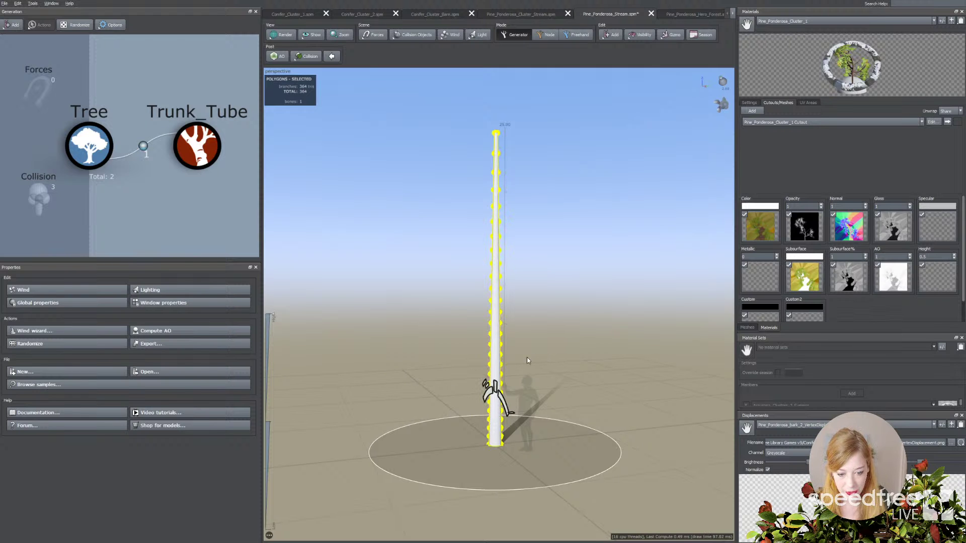
pyautogui.click(493, 396)
pyautogui.moveTo(494, 354); pyautogui.dragTo(522, 352)
pyautogui.moveTo(550, 442); pyautogui.dragTo(490, 426)
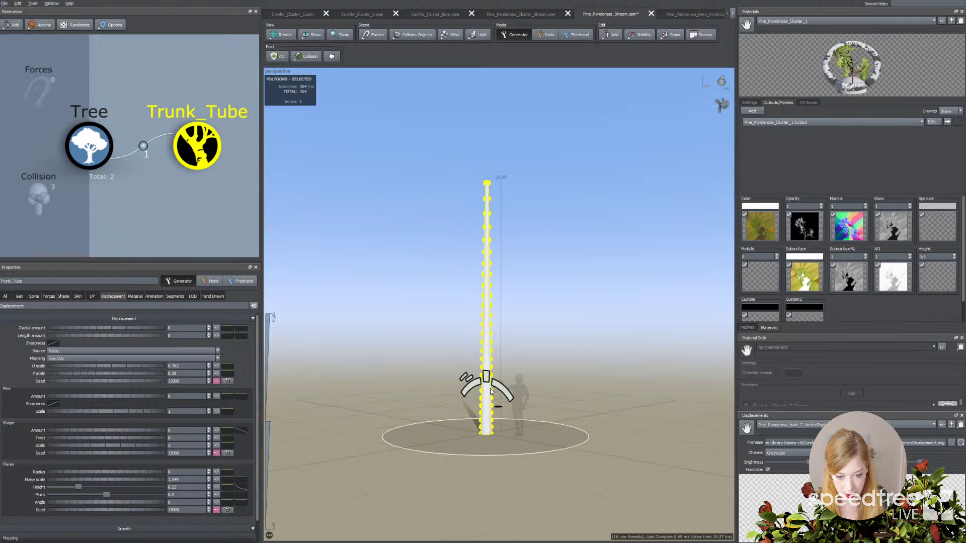
pyautogui.scroll(2, 490, 427)
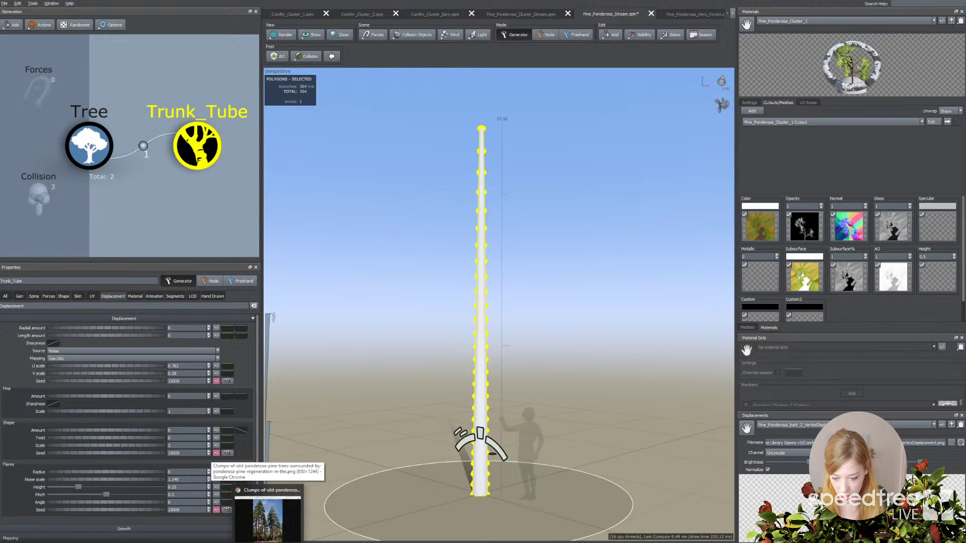
# Switch to Chrome and study the reference photos of pine needles, ponderosa shoots and full ponderosa trees, then return to SpeedTree
pyautogui.click(270, 530)
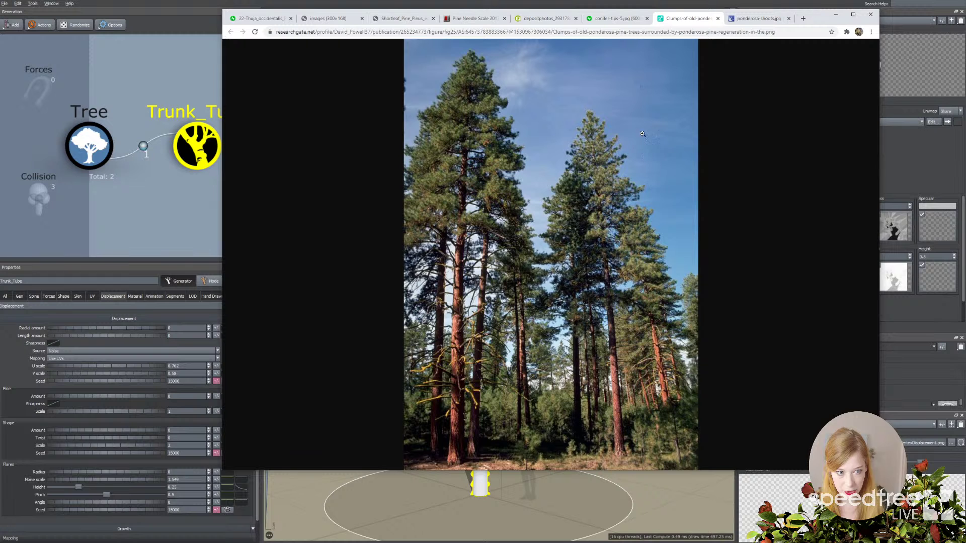
pyautogui.click(615, 20)
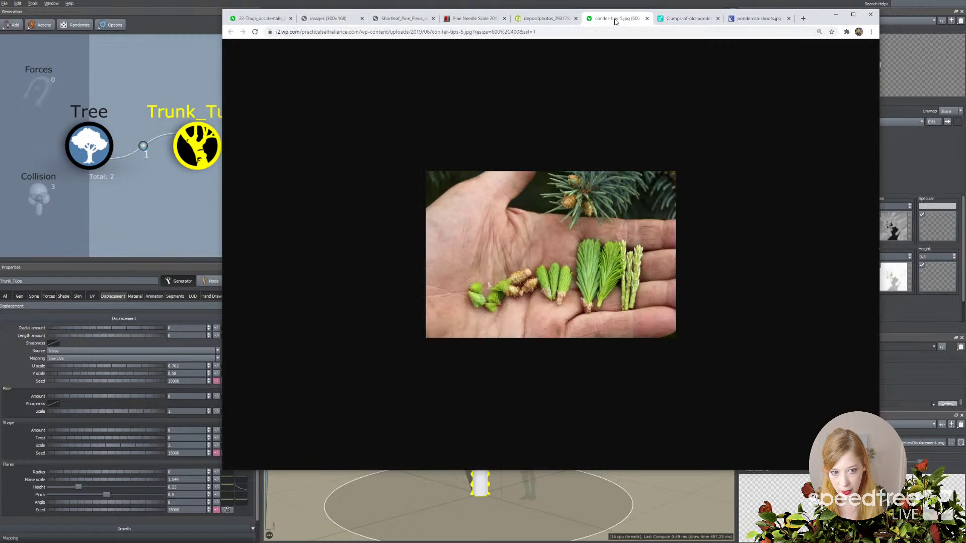
pyautogui.click(547, 22)
pyautogui.click(472, 23)
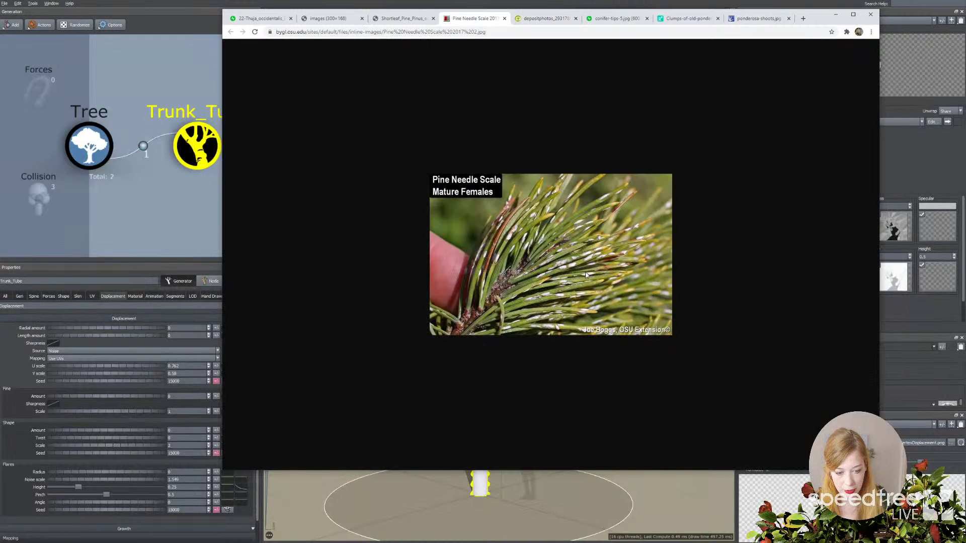
pyautogui.click(759, 22)
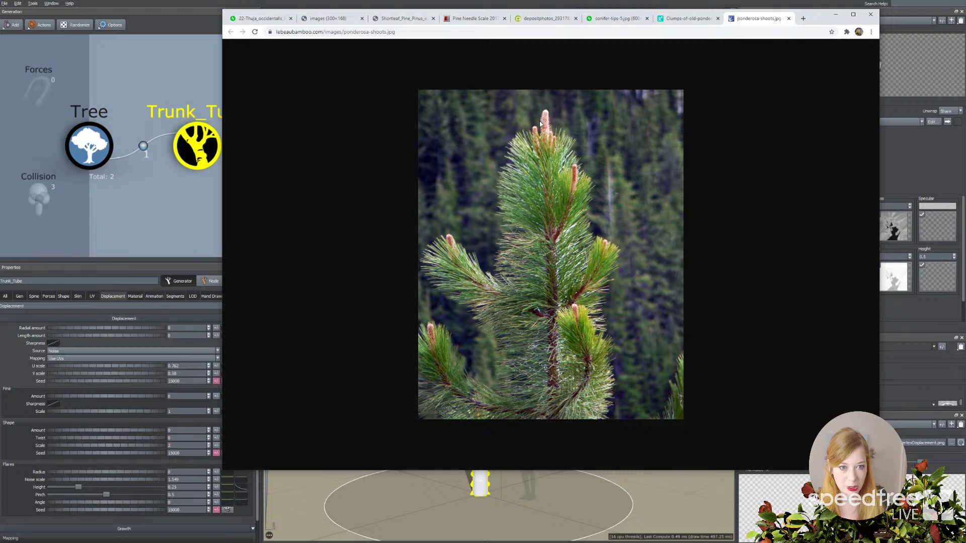
pyautogui.click(601, 19)
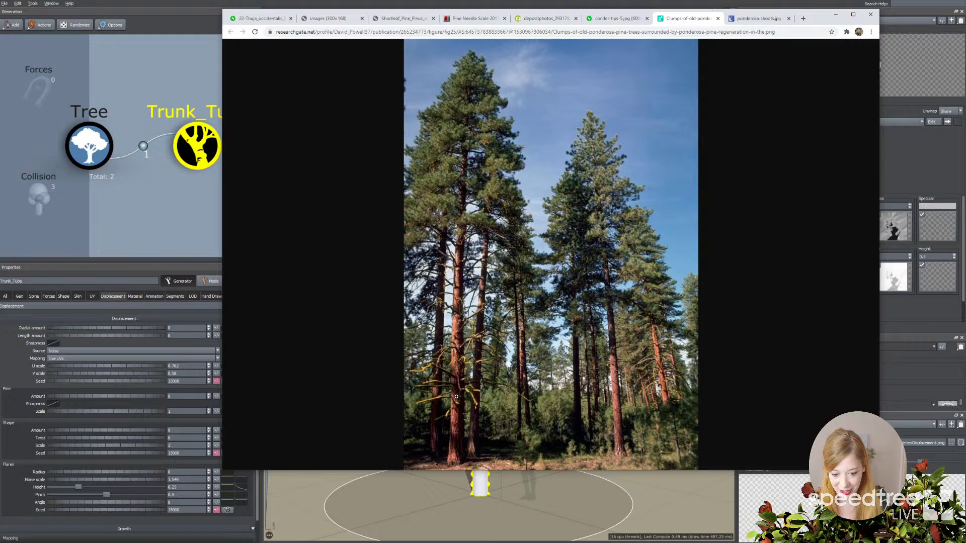
pyautogui.click(465, 505)
pyautogui.click(466, 505)
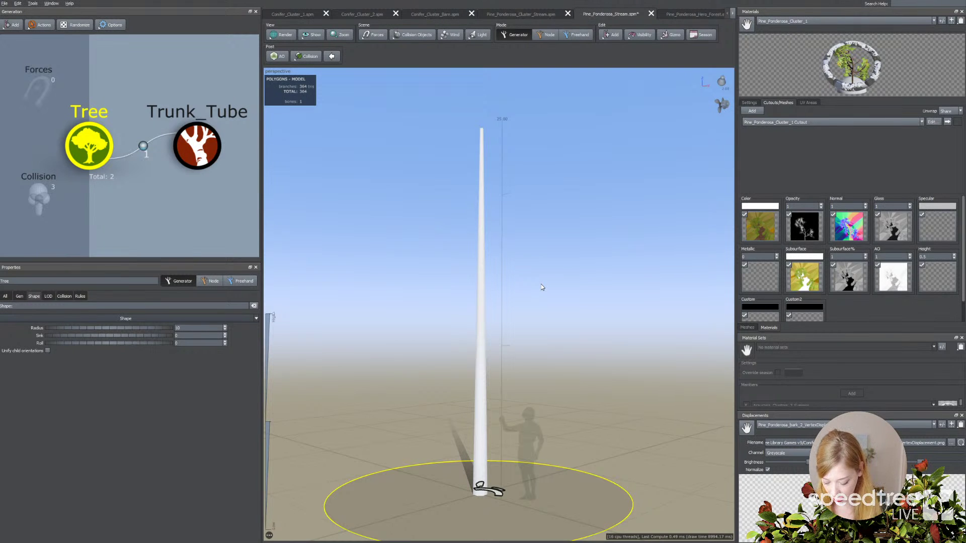
# Increase the absolute spine length of the tube trunk to about 39
pyautogui.moveTo(466, 280)
pyautogui.mouseDown()
pyautogui.moveTo(435, 283)
pyautogui.moveTo(468, 284)
pyautogui.mouseUp()
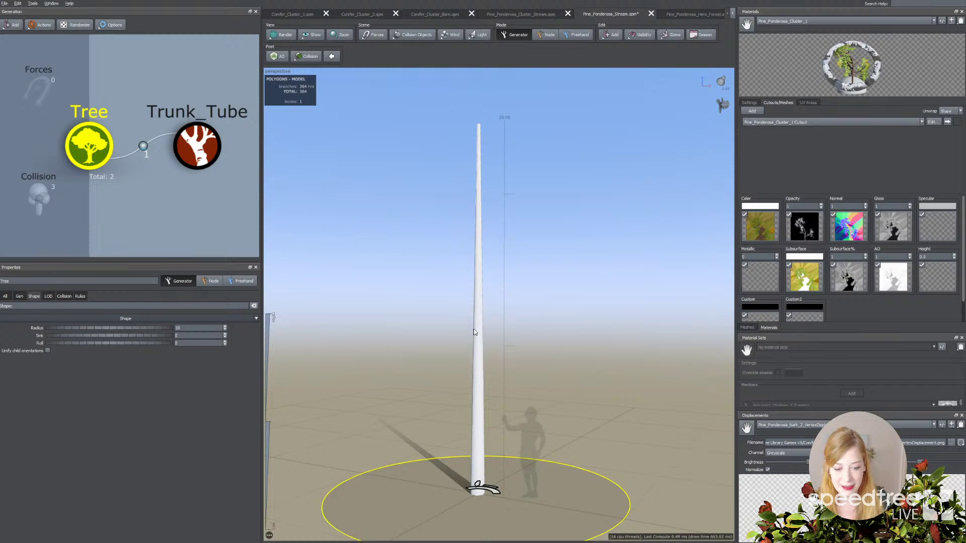
pyautogui.moveTo(460, 391); pyautogui.dragTo(438, 392)
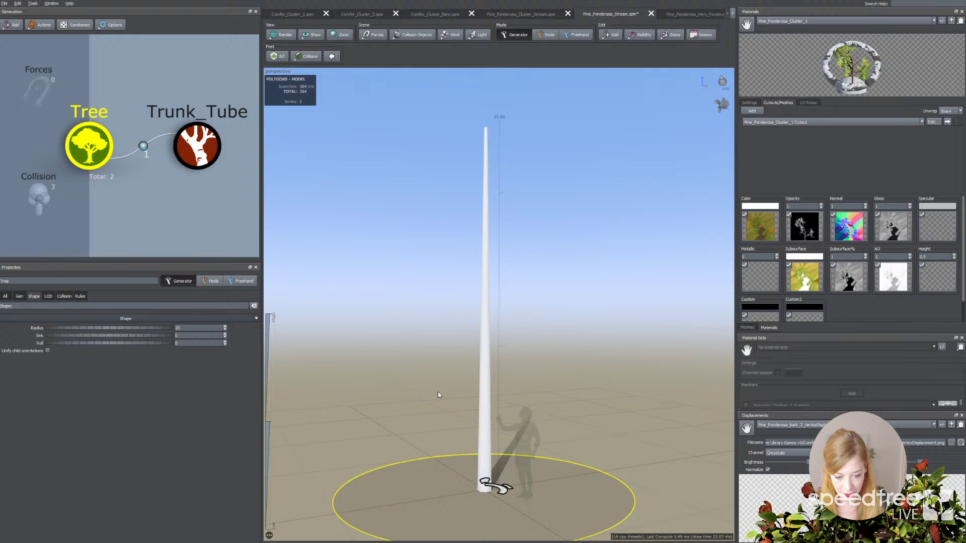
pyautogui.click(486, 387)
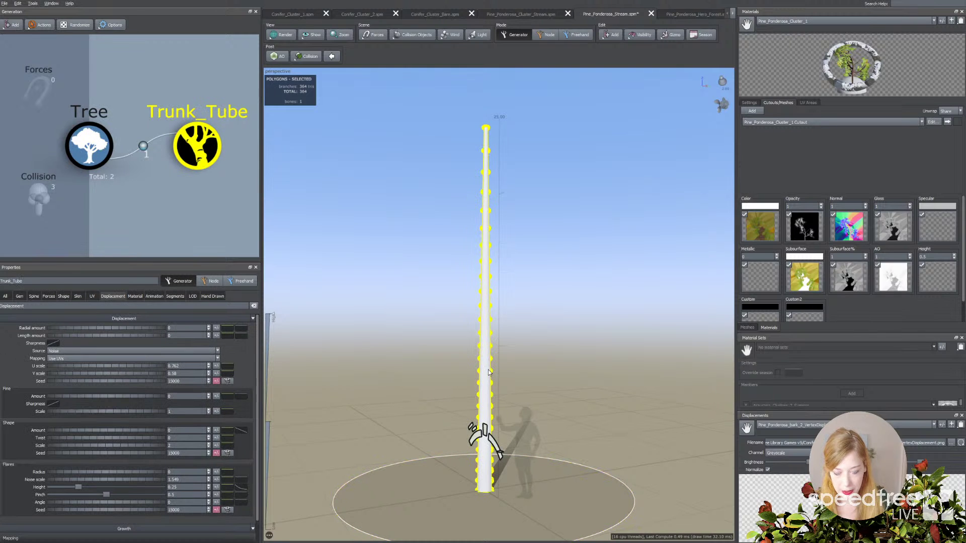
pyautogui.click(33, 297)
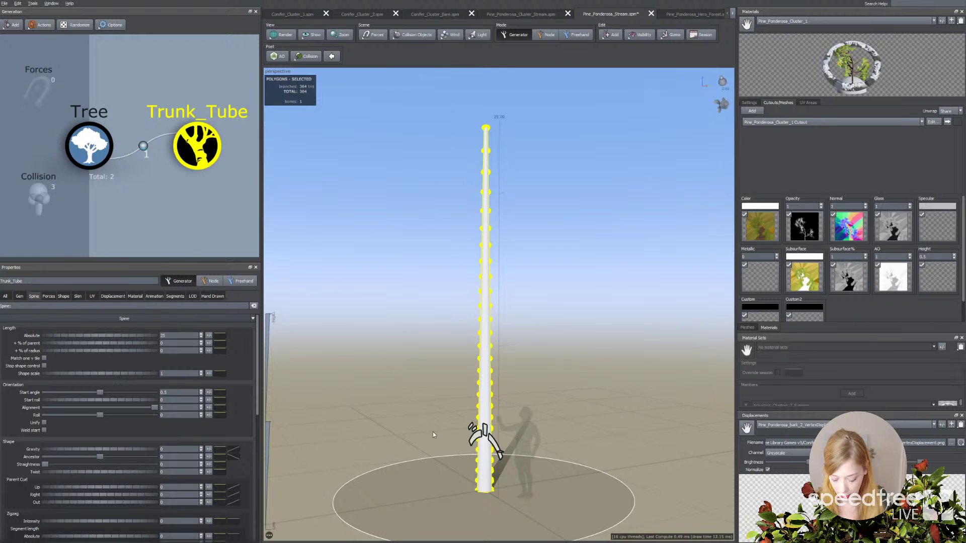
pyautogui.moveTo(572, 428); pyautogui.dragTo(588, 421)
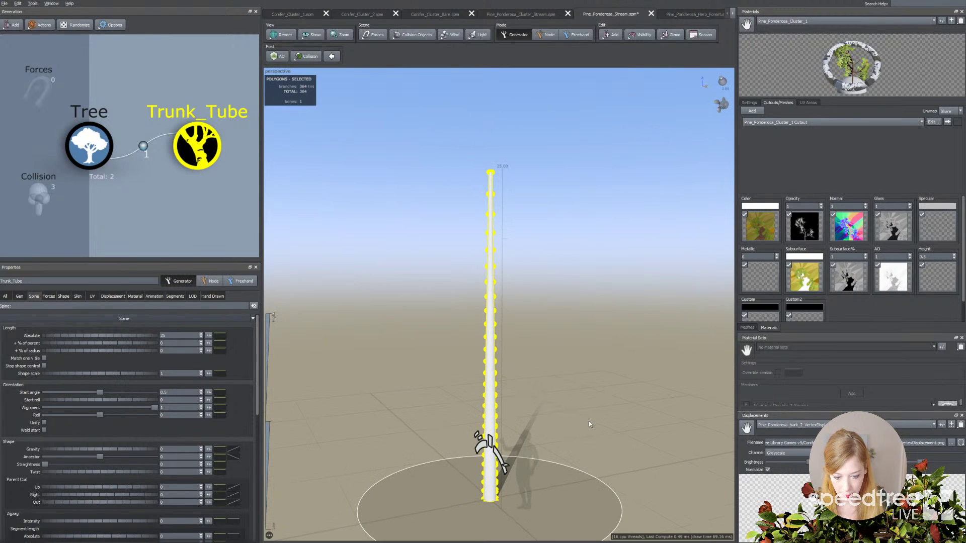
pyautogui.moveTo(96, 337); pyautogui.dragTo(135, 345)
pyautogui.moveTo(505, 282); pyautogui.dragTo(483, 381, button='middle')
pyautogui.scroll(-2, 483, 381)
pyautogui.scroll(-2, 482, 378)
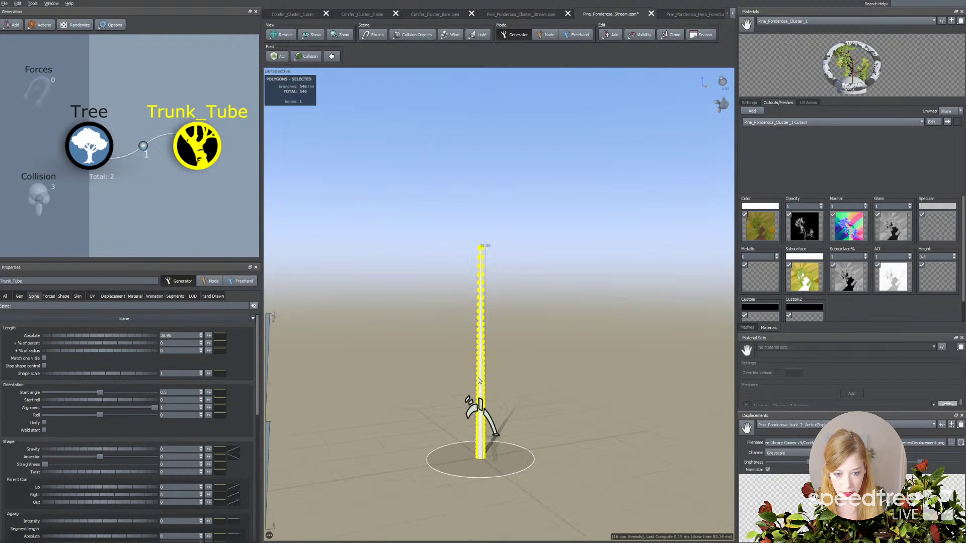
pyautogui.moveTo(477, 378); pyautogui.dragTo(481, 386)
pyautogui.scroll(2, 481, 386)
pyautogui.moveTo(481, 391); pyautogui.dragTo(488, 386, button='middle')
pyautogui.scroll(1, 489, 389)
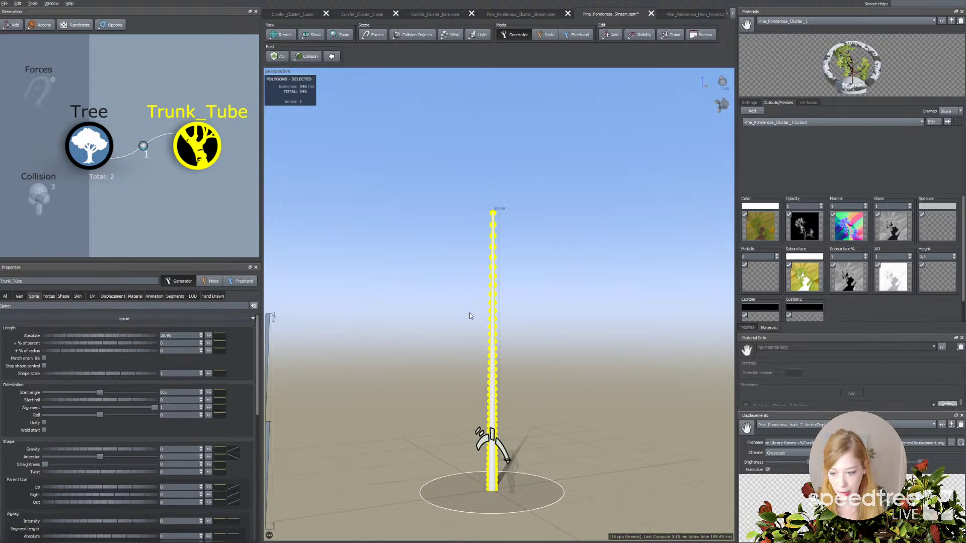
# Increase the trunk's absolute spine length to about 61.7
pyautogui.moveTo(123, 336); pyautogui.dragTo(586, 297)
pyautogui.moveTo(490, 375); pyautogui.dragTo(490, 366)
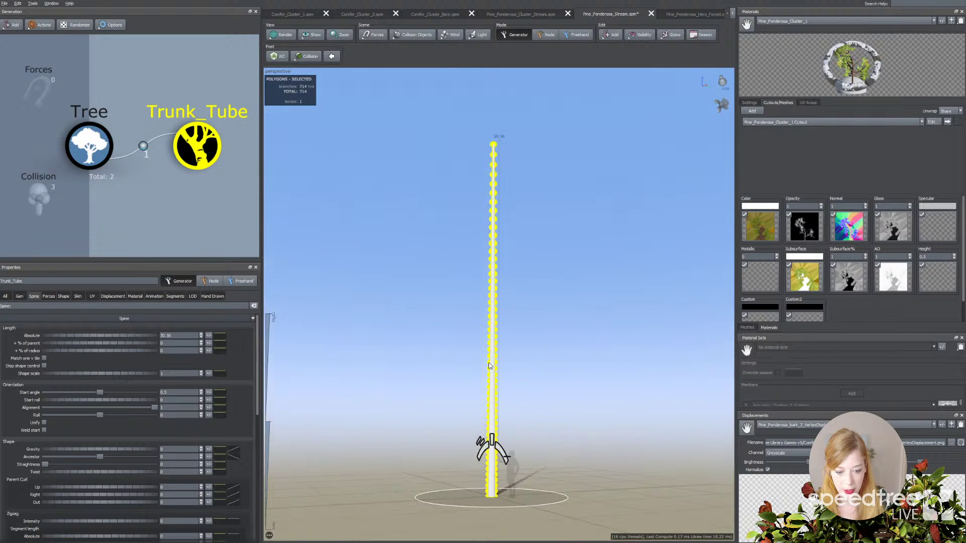
pyautogui.scroll(-1, 488, 367)
pyautogui.moveTo(95, 340)
pyautogui.mouseDown()
pyautogui.moveTo(578, 334)
pyautogui.moveTo(571, 341)
pyautogui.mouseUp()
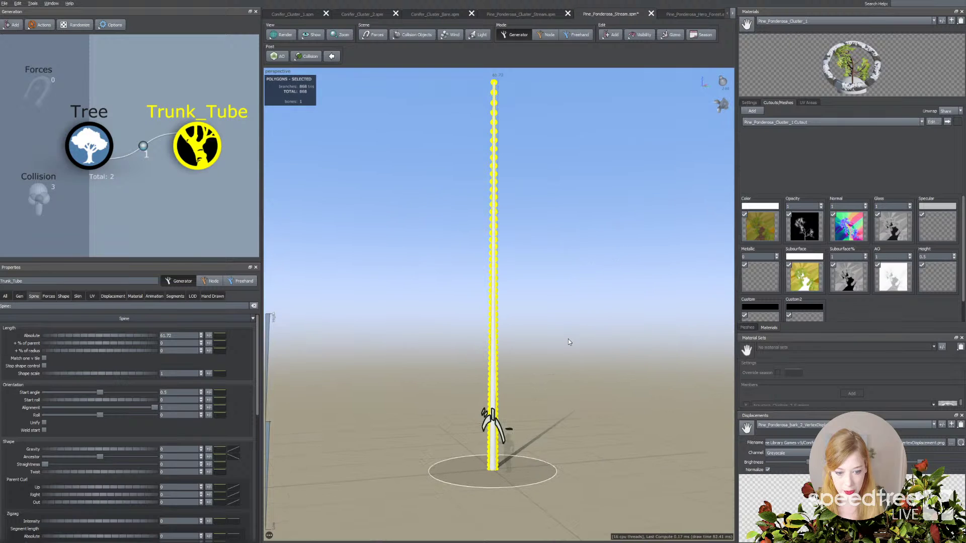
pyautogui.moveTo(571, 341); pyautogui.dragTo(565, 353, button='middle')
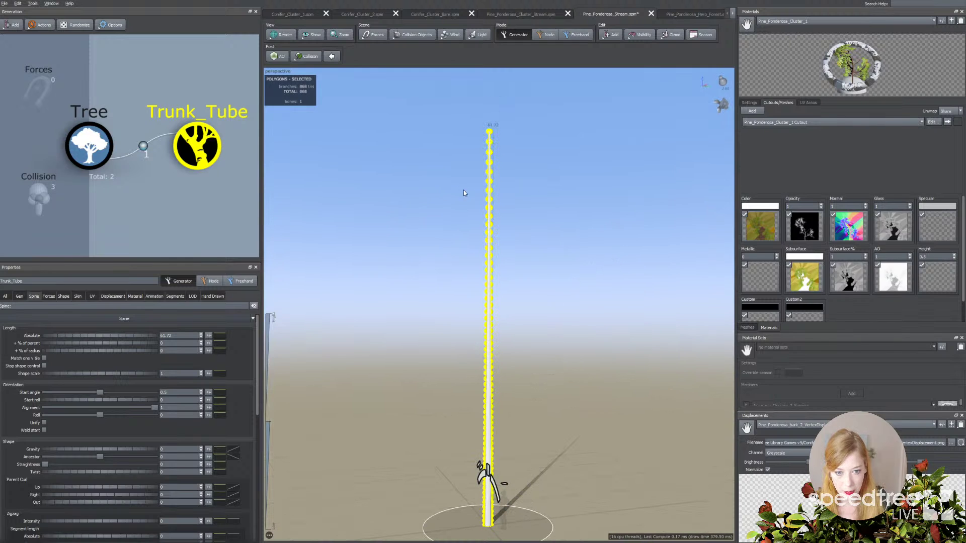
pyautogui.scroll(-2, 492, 118)
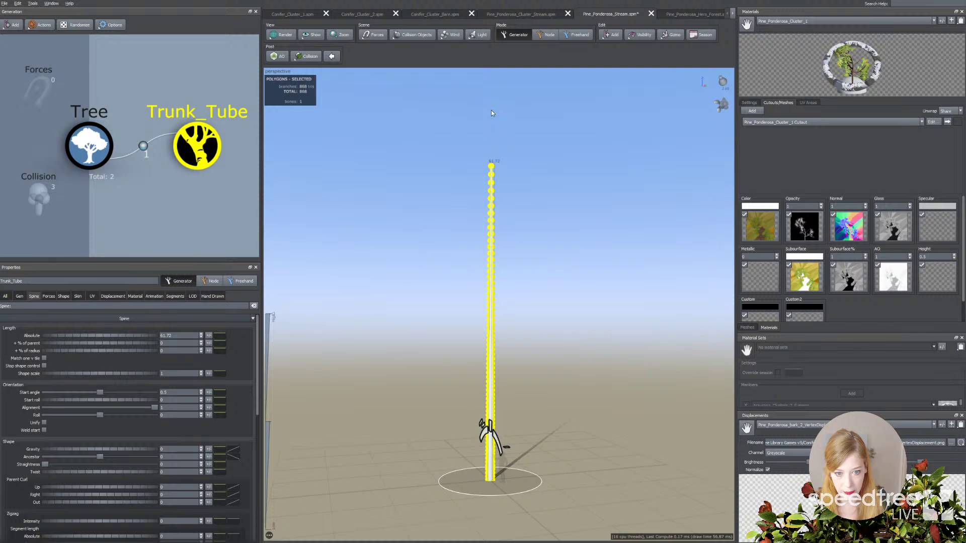
pyautogui.moveTo(514, 246); pyautogui.dragTo(538, 248)
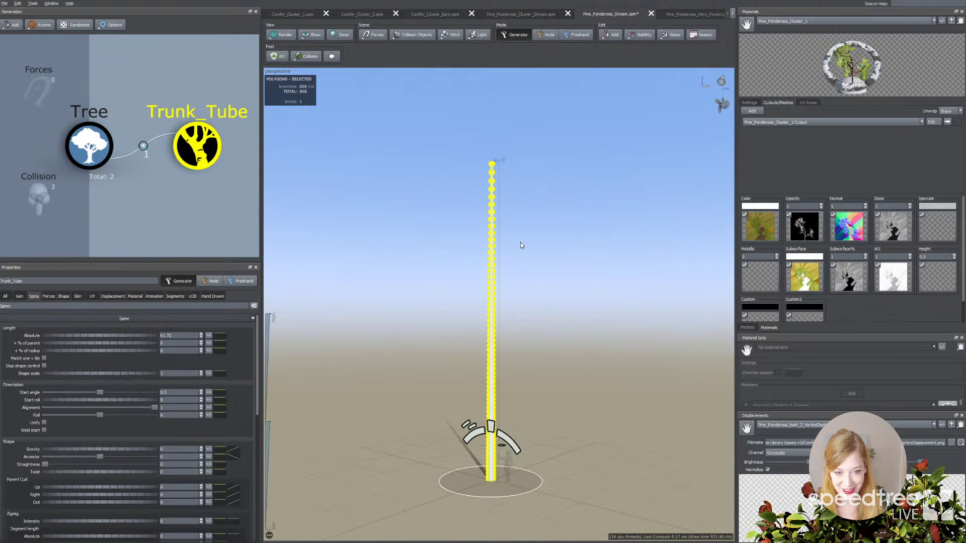
pyautogui.click(520, 242)
pyautogui.scroll(2, 501, 211)
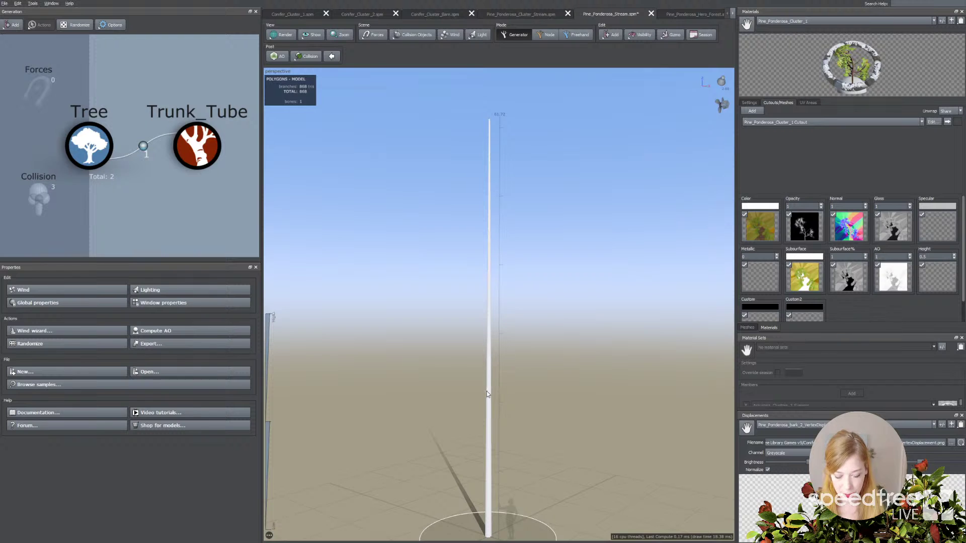
# Select the trunk, detach the Displacements assets into a floating window over the viewport and enlarge it
pyautogui.click(487, 435)
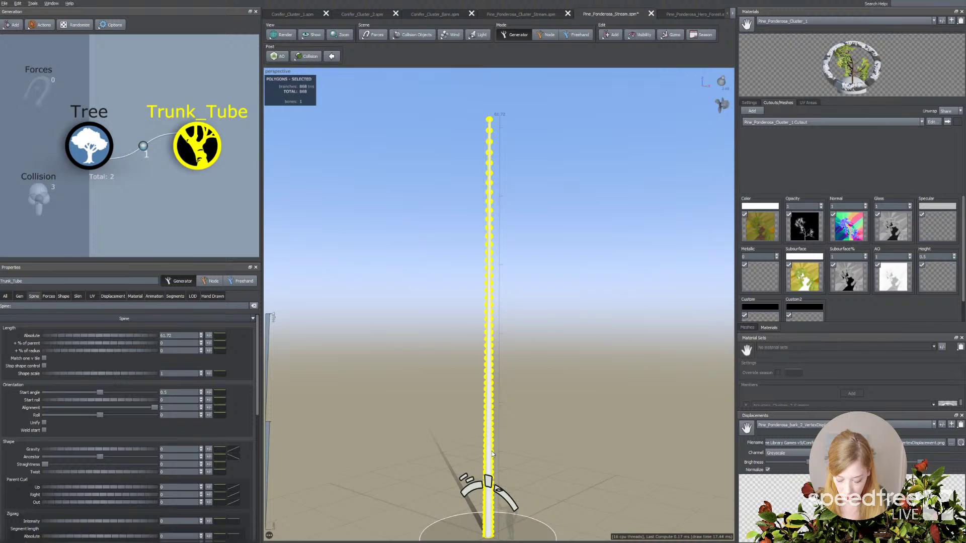
pyautogui.moveTo(574, 495); pyautogui.dragTo(574, 485)
pyautogui.moveTo(574, 486); pyautogui.dragTo(557, 413, button='middle')
pyautogui.scroll(4, 574, 457)
pyautogui.moveTo(557, 412)
pyautogui.mouseDown()
pyautogui.moveTo(557, 424)
pyautogui.moveTo(558, 412)
pyautogui.mouseUp()
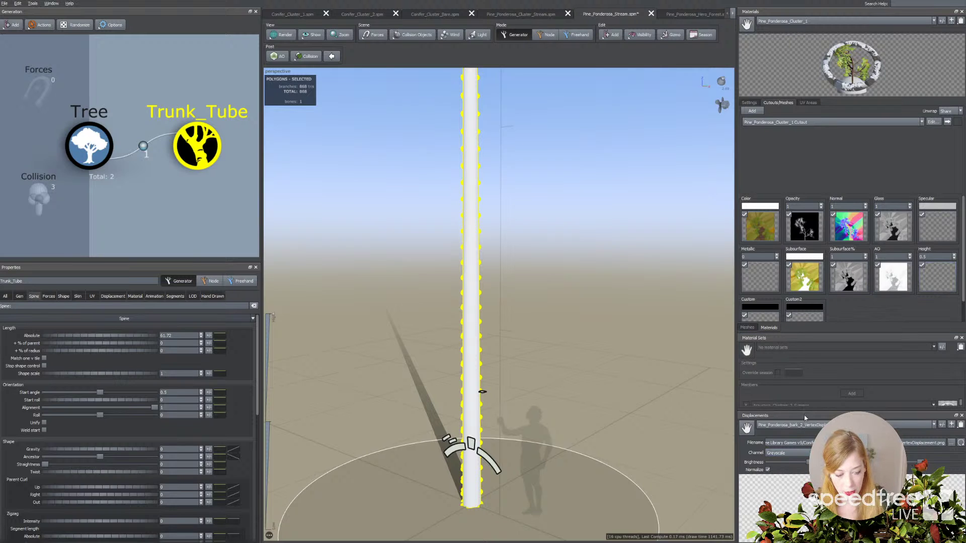
pyautogui.moveTo(808, 415); pyautogui.dragTo(577, 153)
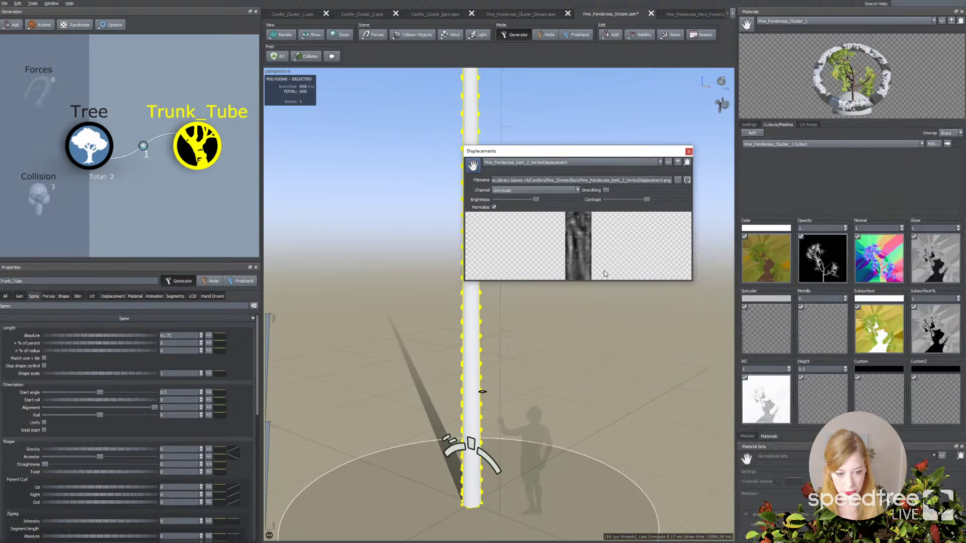
pyautogui.moveTo(605, 281); pyautogui.dragTo(624, 403)
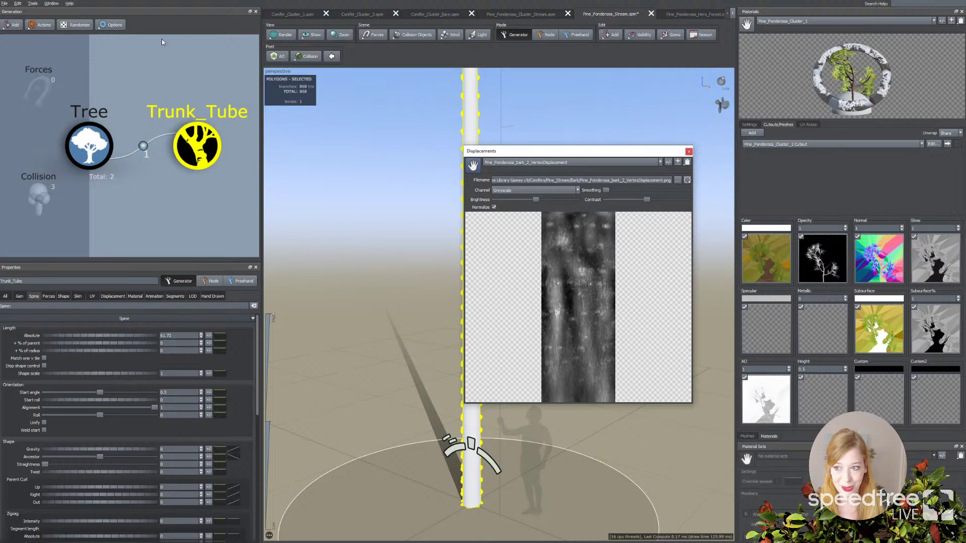
# Check where the Displacements asset window is enabled and which displacement maps are already loaded
pyautogui.click(51, 4)
pyautogui.moveTo(57, 60)
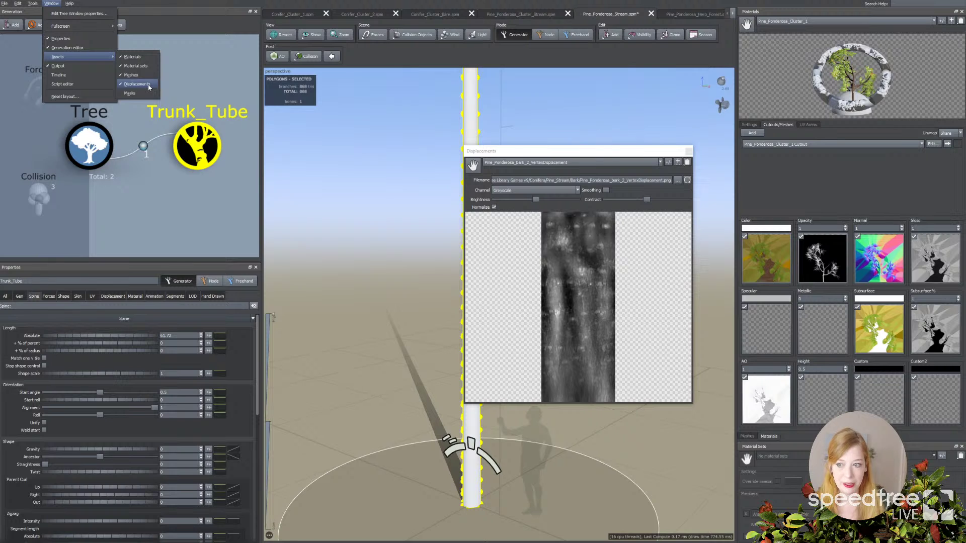
pyautogui.click(638, 164)
pyautogui.click(638, 164)
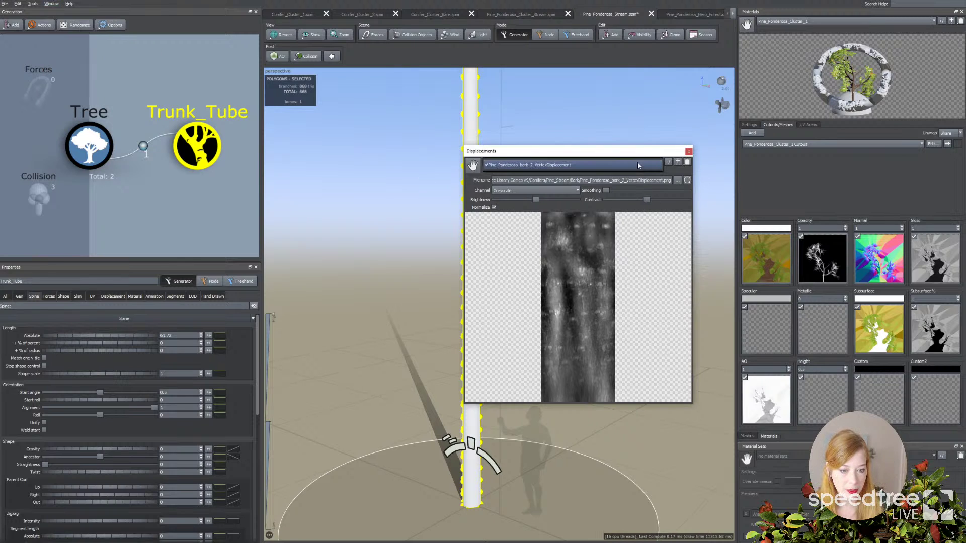
# Add the Pine bark 1 Height 2 image from the Bark folder as a new displacement
pyautogui.click(678, 180)
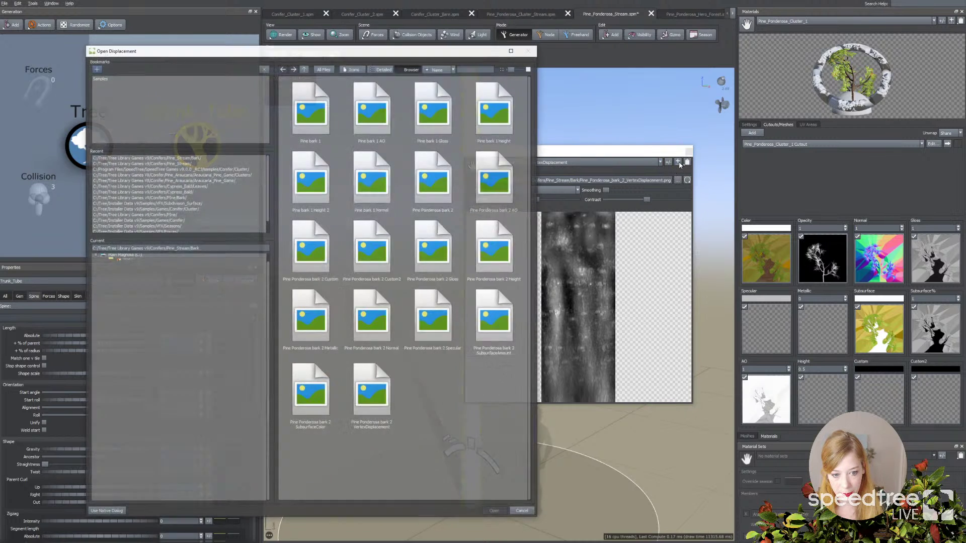
pyautogui.click(321, 189)
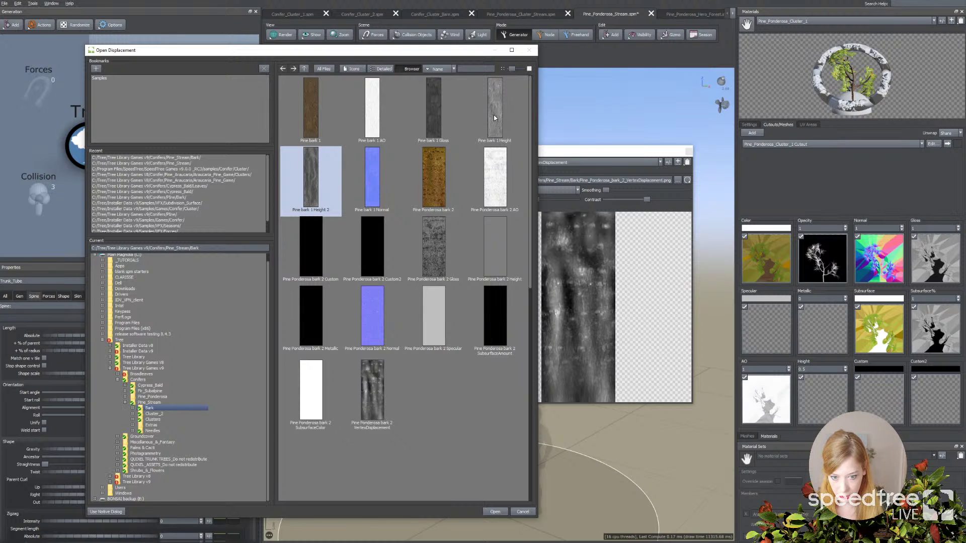
pyautogui.doubleClick(318, 190)
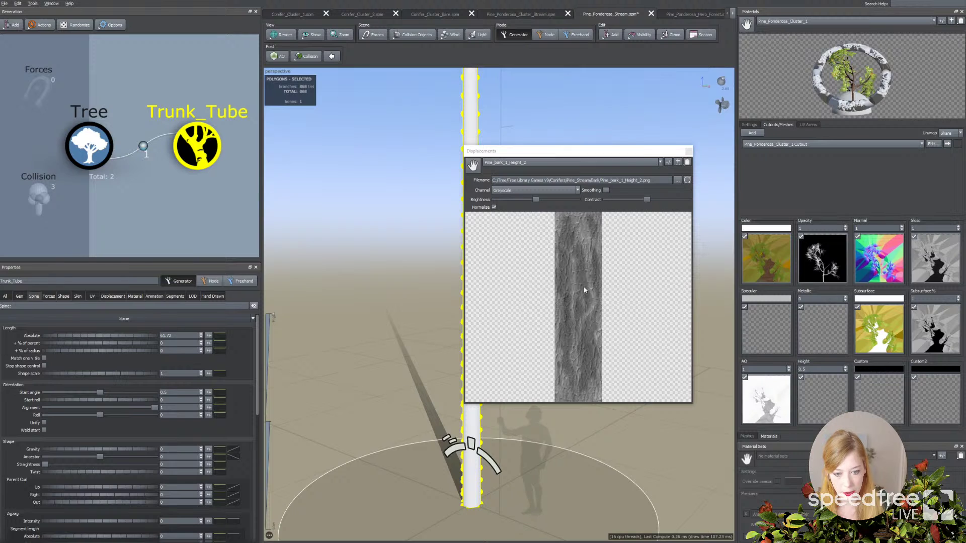
# Slightly raise the smoothing of the Pine_bark_1_Height_2 displacement and move its window clear of the trunk
pyautogui.click(611, 192)
pyautogui.moveTo(607, 190); pyautogui.dragTo(618, 190)
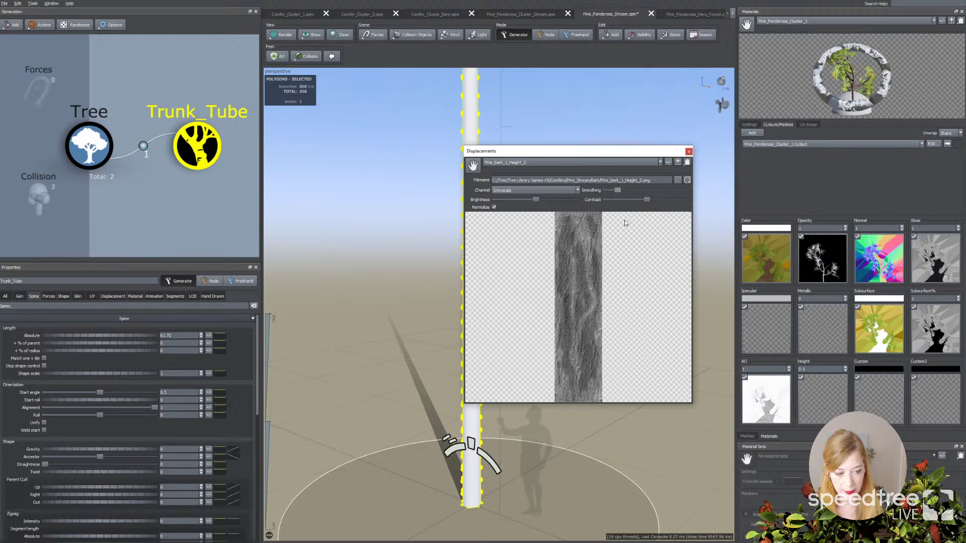
pyautogui.moveTo(584, 151); pyautogui.dragTo(604, 218)
pyautogui.moveTo(618, 217); pyautogui.dragTo(836, 66)
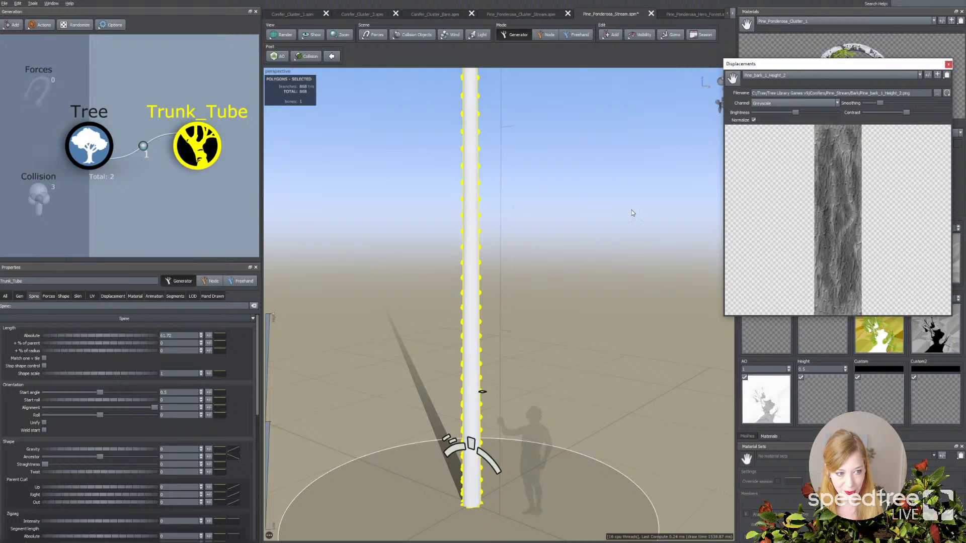
# Select the Pine_bark_1 material and apply it to the trunk
pyautogui.click(784, 22)
pyautogui.click(774, 69)
pyautogui.moveTo(783, 65); pyautogui.dragTo(774, 309)
pyautogui.moveTo(746, 23); pyautogui.dragTo(474, 229)
pyautogui.moveTo(747, 23); pyautogui.dragTo(470, 241)
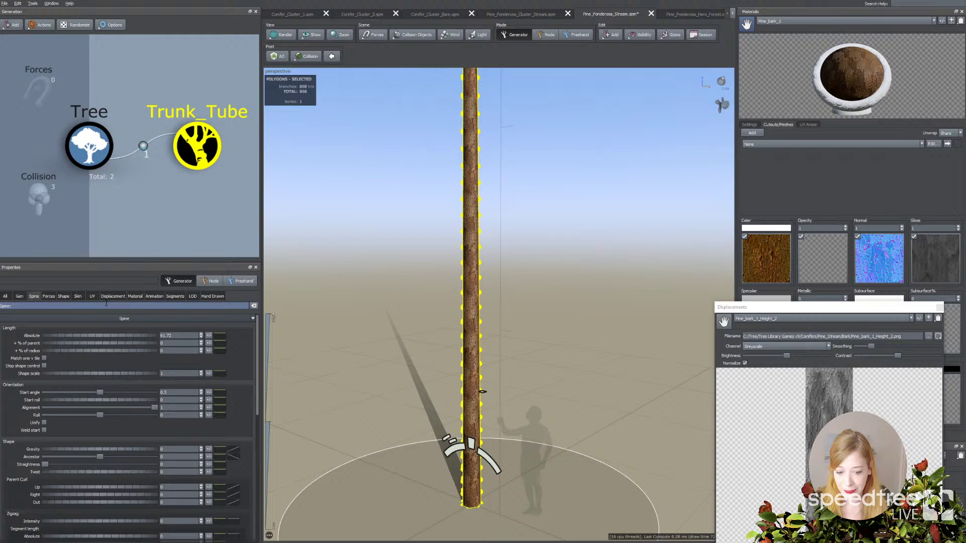
# Examine the bark texture's scale and tiling on the lower trunk together with its UV mapping settings
pyautogui.scroll(3, 406, 297)
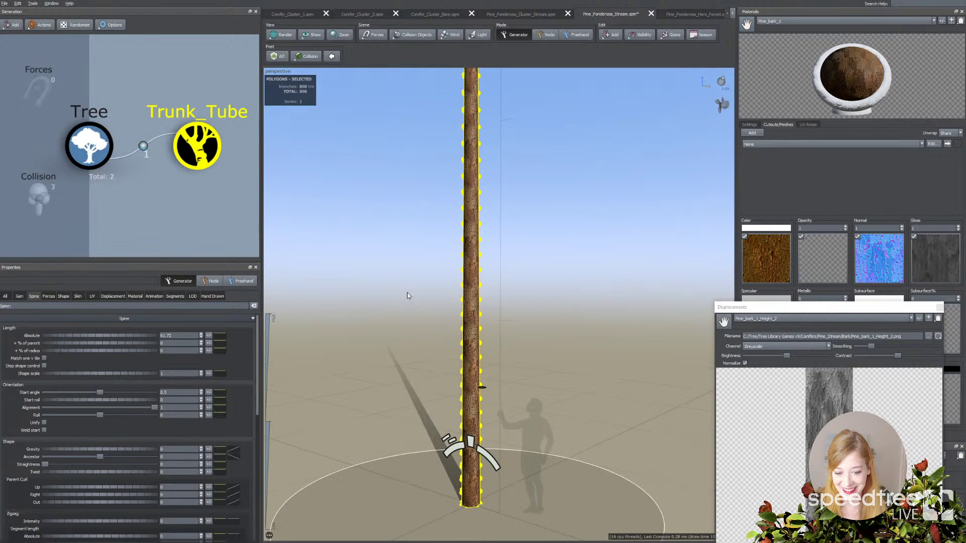
pyautogui.scroll(2, 407, 303)
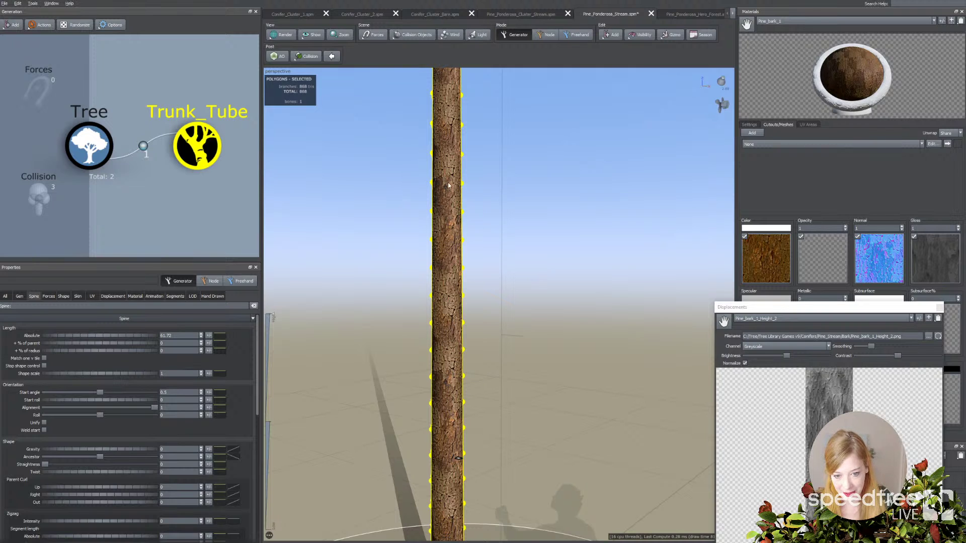
pyautogui.moveTo(485, 399); pyautogui.dragTo(390, 415)
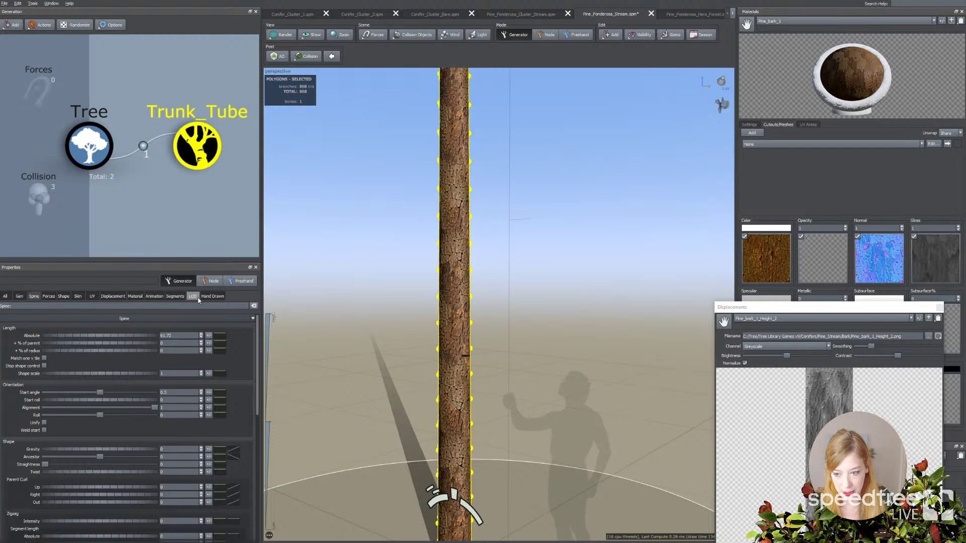
pyautogui.click(93, 296)
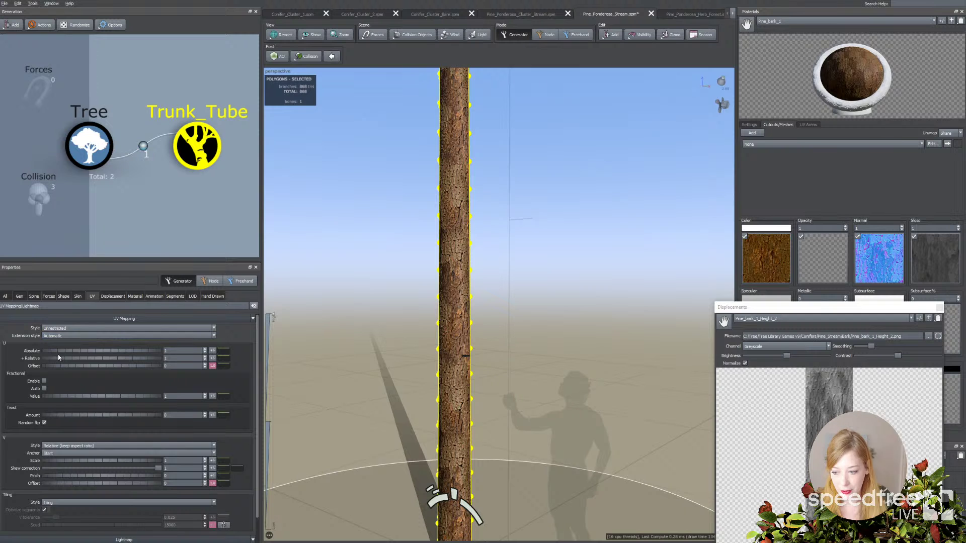
pyautogui.moveTo(411, 380)
pyautogui.mouseDown()
pyautogui.moveTo(387, 377)
pyautogui.moveTo(423, 376)
pyautogui.mouseUp()
pyautogui.moveTo(474, 449); pyautogui.dragTo(503, 429)
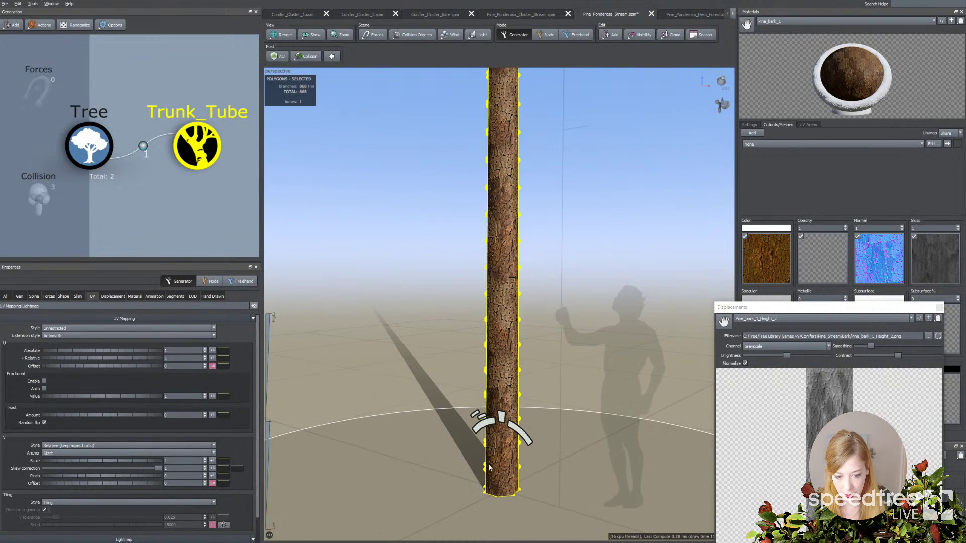
pyautogui.click(465, 320)
pyautogui.click(499, 324)
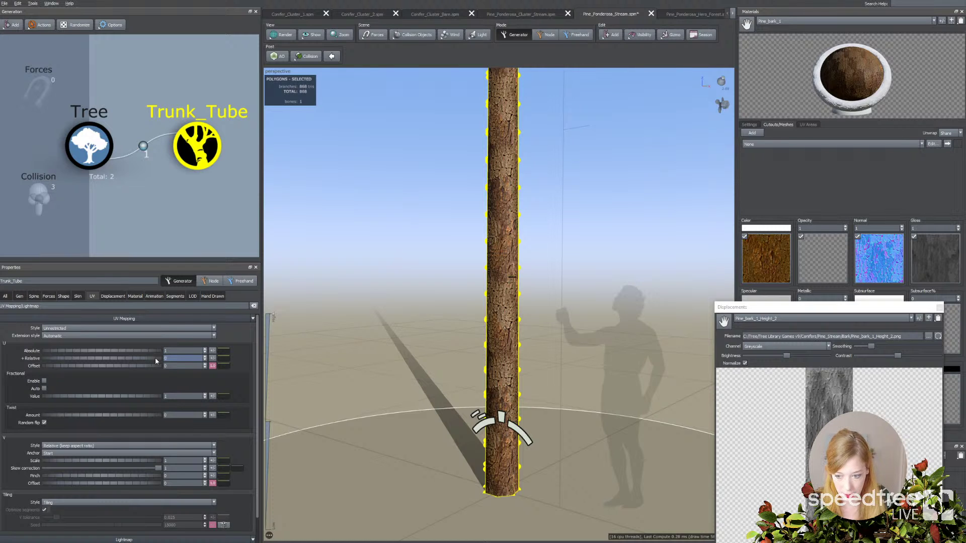
pyautogui.click(424, 348)
pyautogui.moveTo(418, 359); pyautogui.dragTo(469, 335)
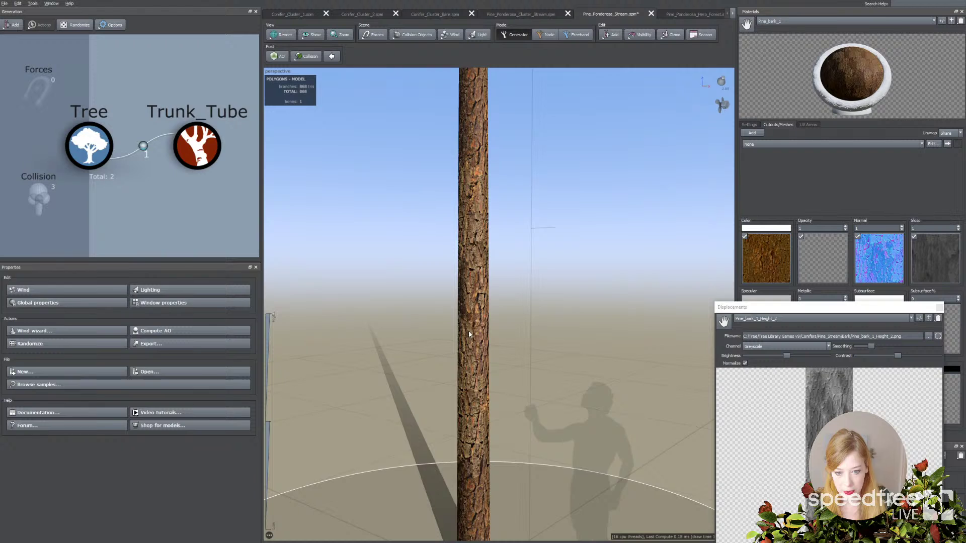
pyautogui.click(469, 335)
pyautogui.moveTo(455, 398); pyautogui.dragTo(419, 401)
pyautogui.scroll(-3, 411, 396)
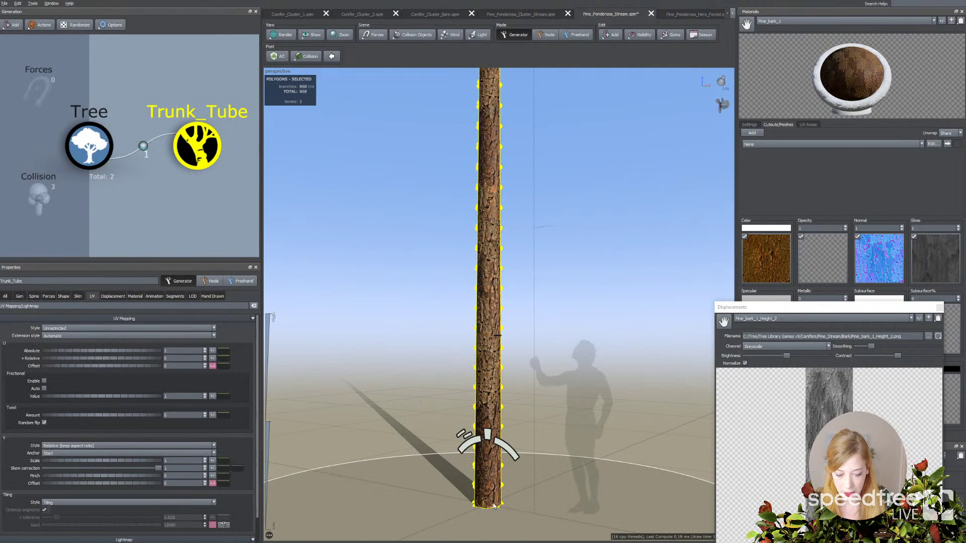
# Thicken the trunk by raising its absolute skin radius to about 0.69
pyautogui.click(490, 477)
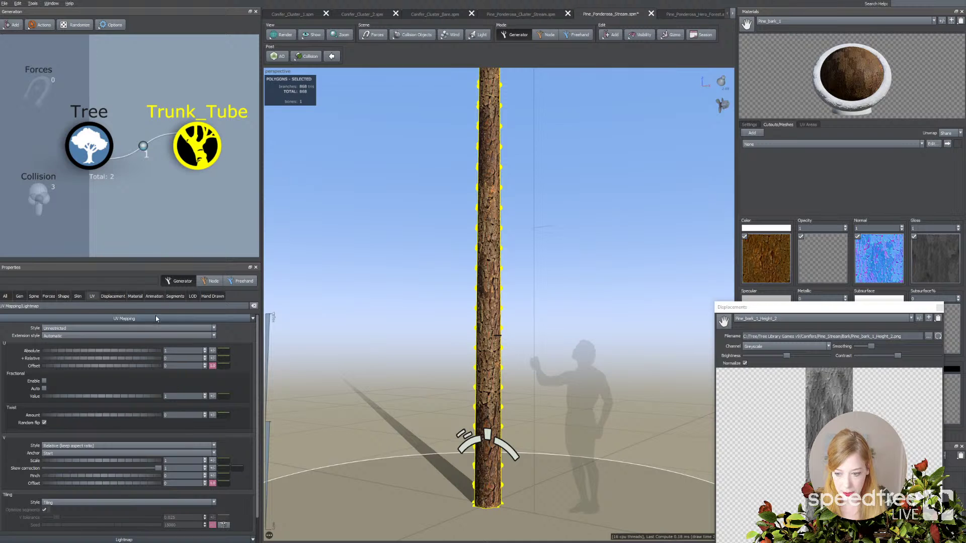
pyautogui.click(78, 296)
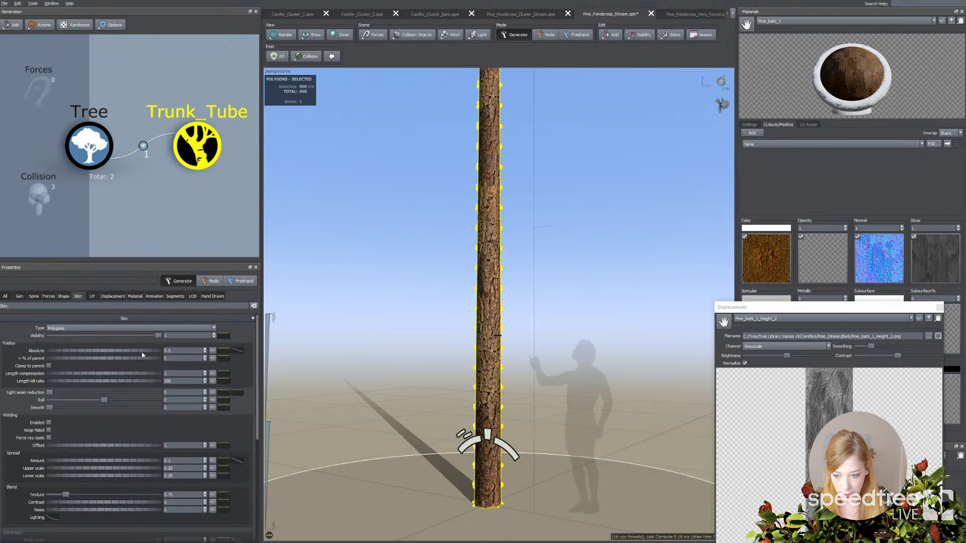
pyautogui.moveTo(128, 353); pyautogui.dragTo(135, 353)
pyautogui.moveTo(432, 384)
pyautogui.mouseDown()
pyautogui.moveTo(362, 386)
pyautogui.moveTo(463, 386)
pyautogui.moveTo(448, 385)
pyautogui.mouseUp()
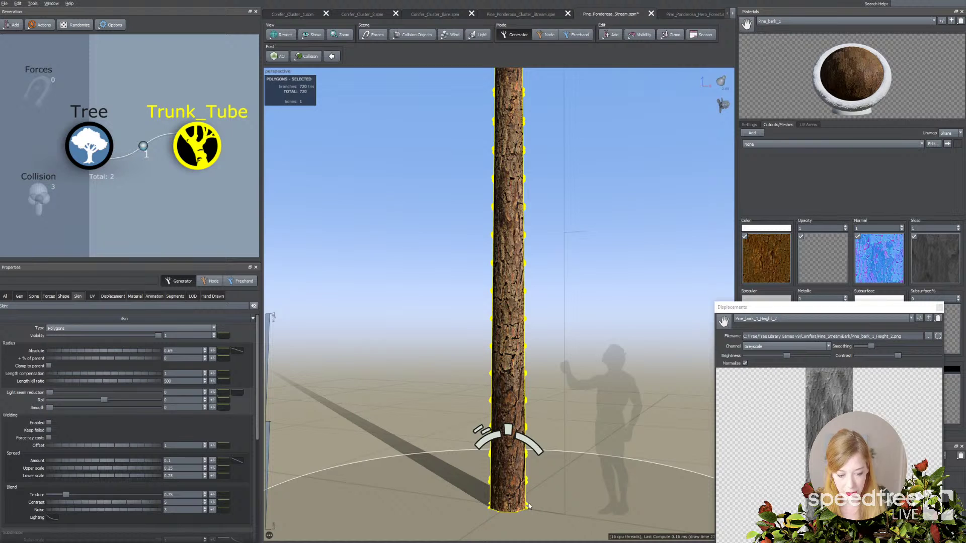
pyautogui.click(407, 343)
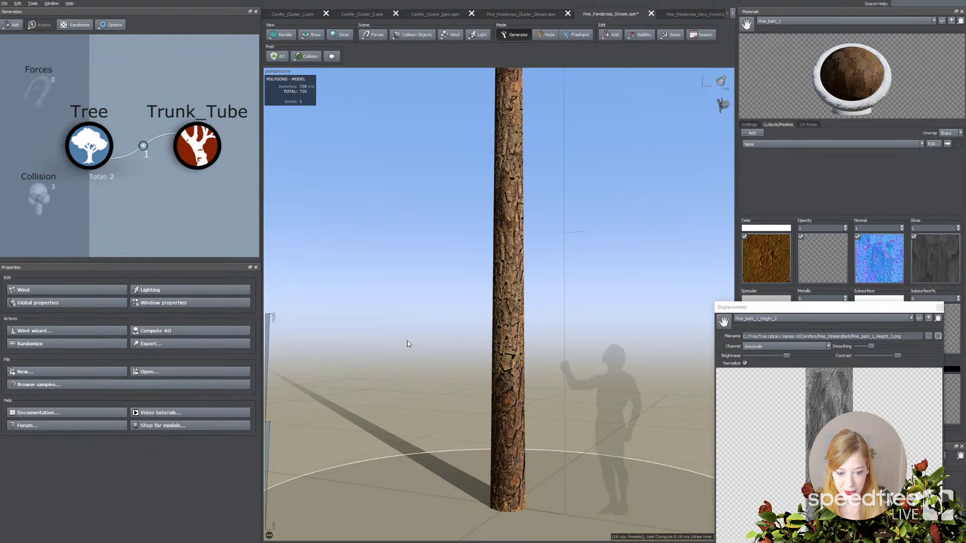
pyautogui.scroll(3, 450, 356)
pyautogui.moveTo(451, 357); pyautogui.dragTo(444, 344, button='middle')
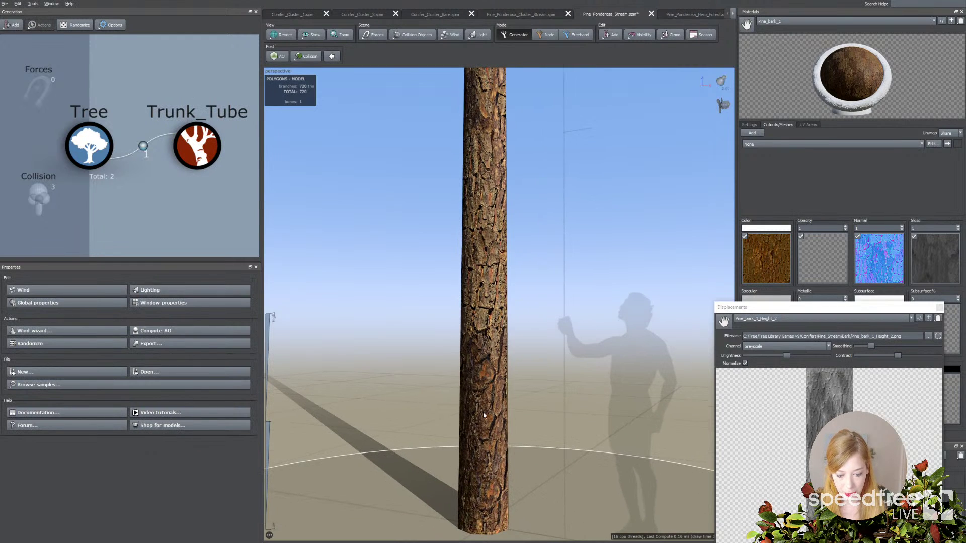
# Flare the trunk base with a flare radius of 1.2, a noise scale of about 3.4 and an increased flare angle
pyautogui.click(484, 415)
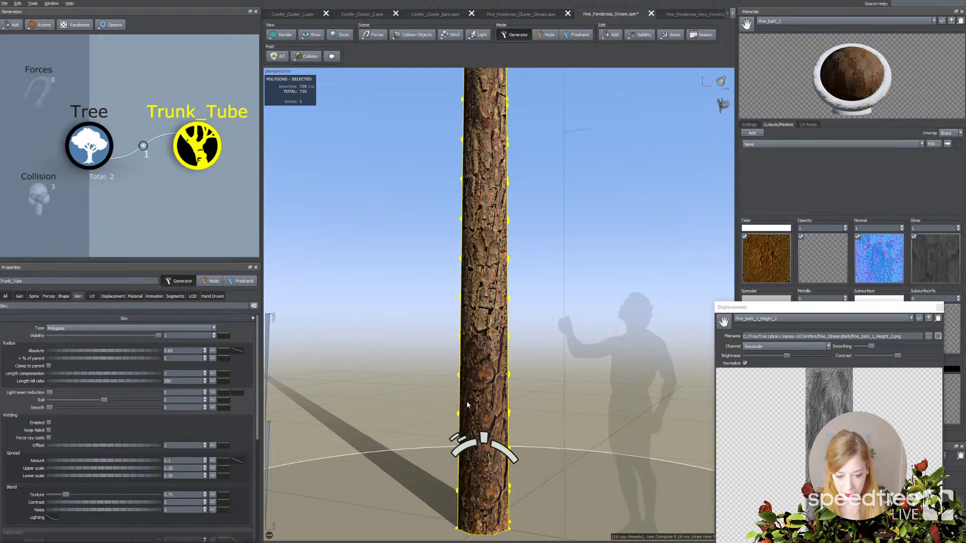
pyautogui.click(112, 296)
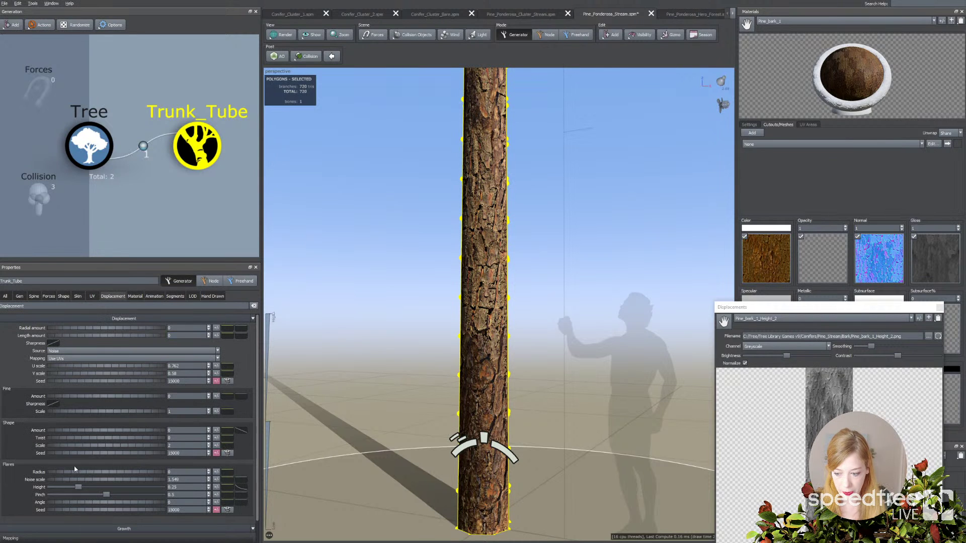
pyautogui.moveTo(103, 475); pyautogui.dragTo(155, 491)
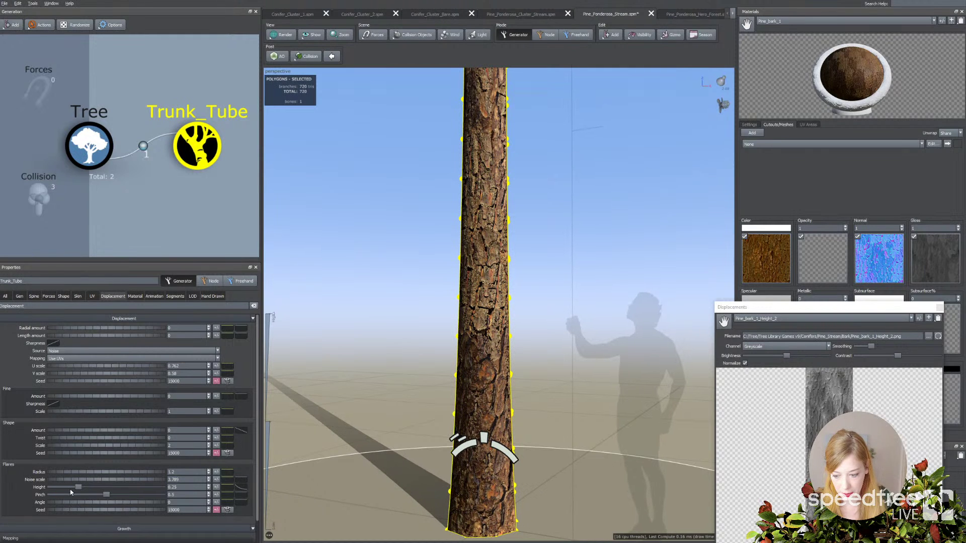
pyautogui.moveTo(86, 505); pyautogui.dragTo(119, 502)
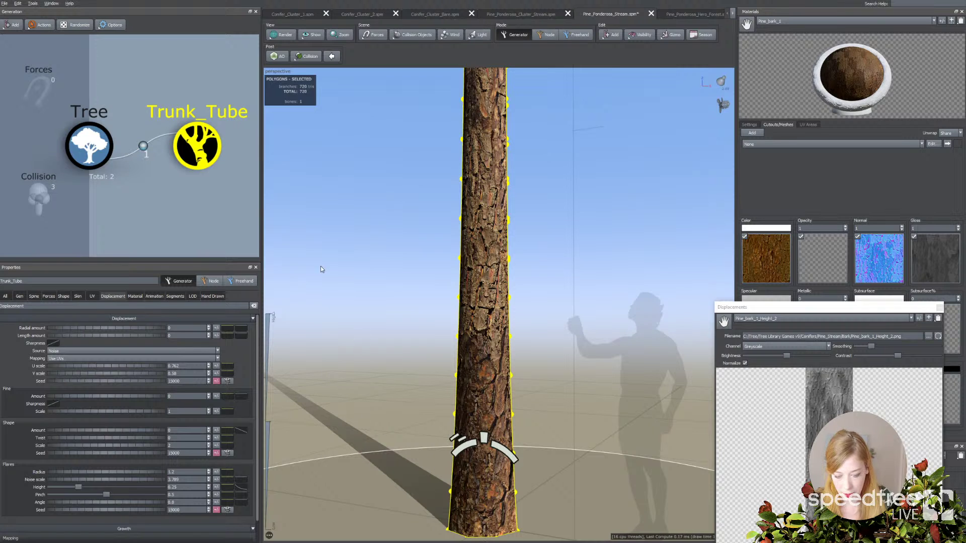
# Switch the viewport to the untextured white wireframe rendering and inspect the polygon layout of the lower trunk
pyautogui.click(281, 35)
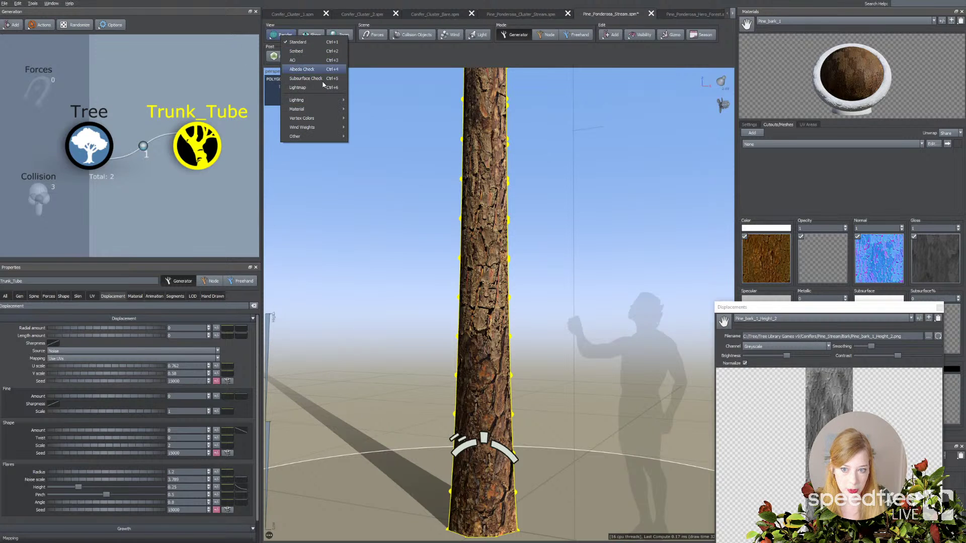
pyautogui.moveTo(526, 290); pyautogui.dragTo(529, 258, button='middle')
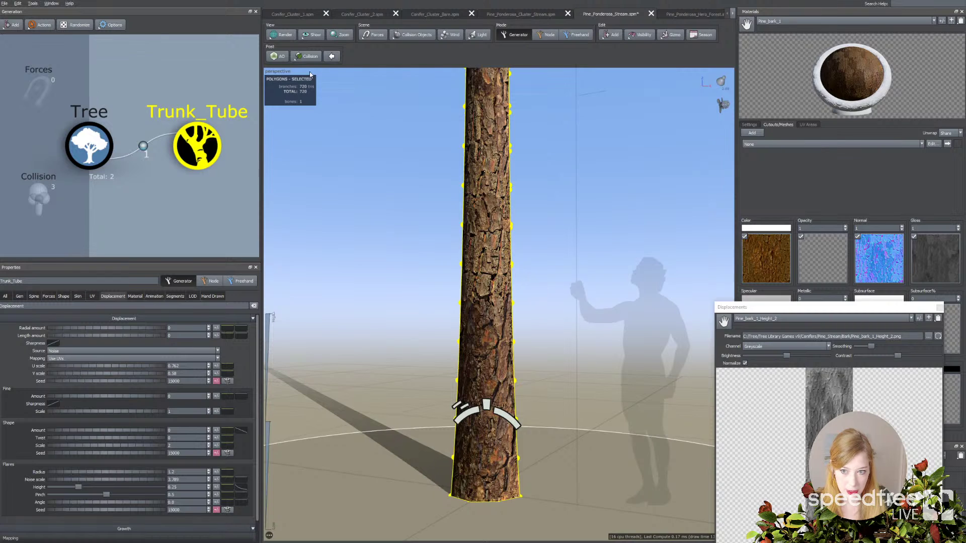
pyautogui.click(549, 213)
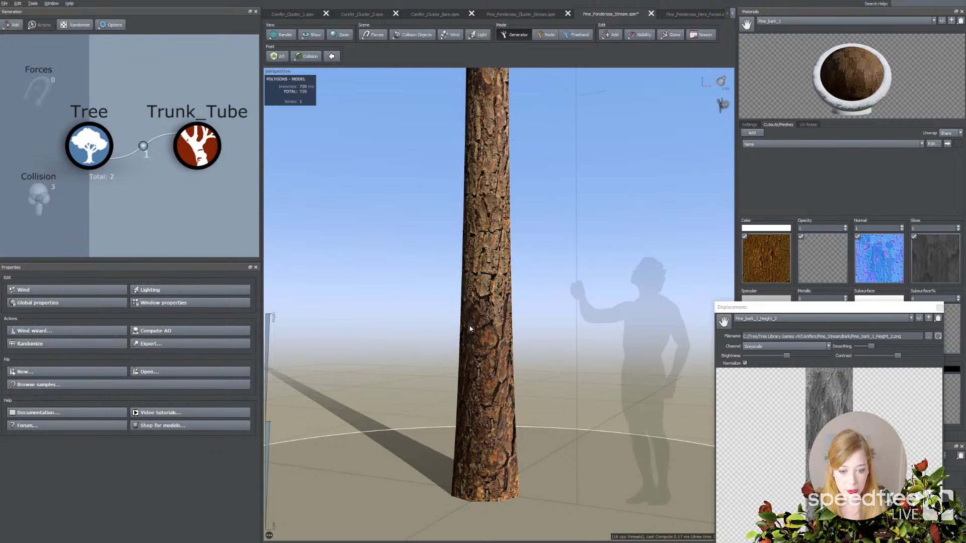
pyautogui.click(280, 34)
pyautogui.click(307, 53)
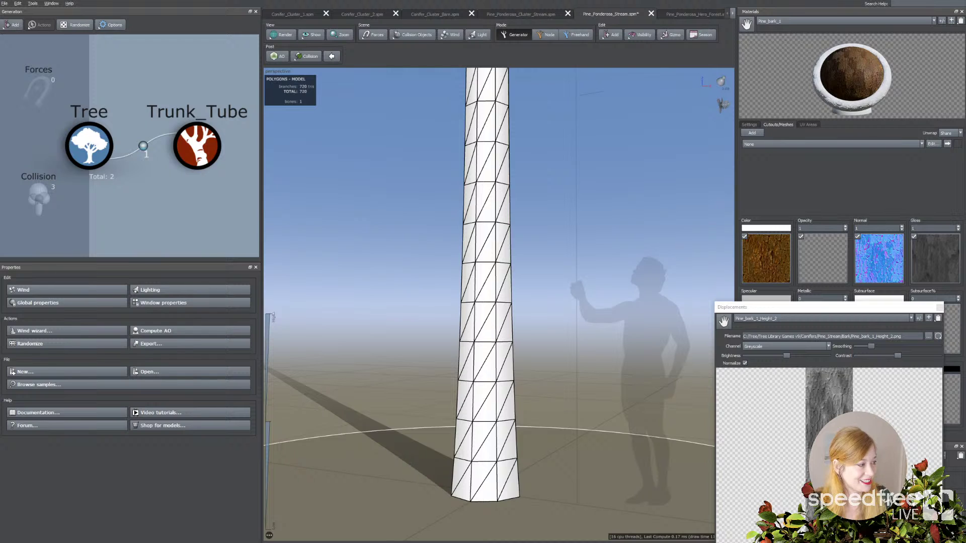
pyautogui.click(479, 298)
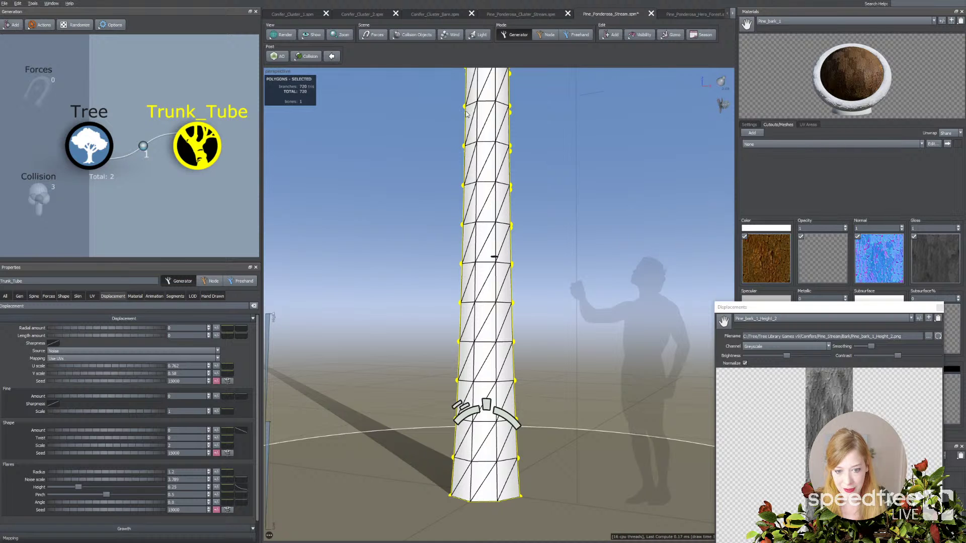
pyautogui.click(569, 339)
pyautogui.scroll(-4, 564, 336)
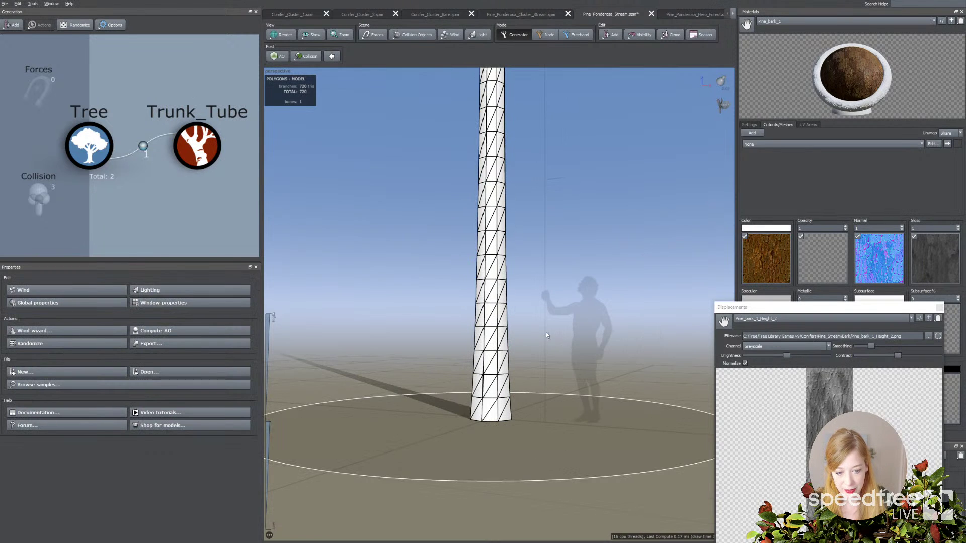
pyautogui.moveTo(547, 335)
pyautogui.mouseDown()
pyautogui.moveTo(472, 321)
pyautogui.moveTo(536, 325)
pyautogui.mouseUp()
pyautogui.scroll(3, 535, 322)
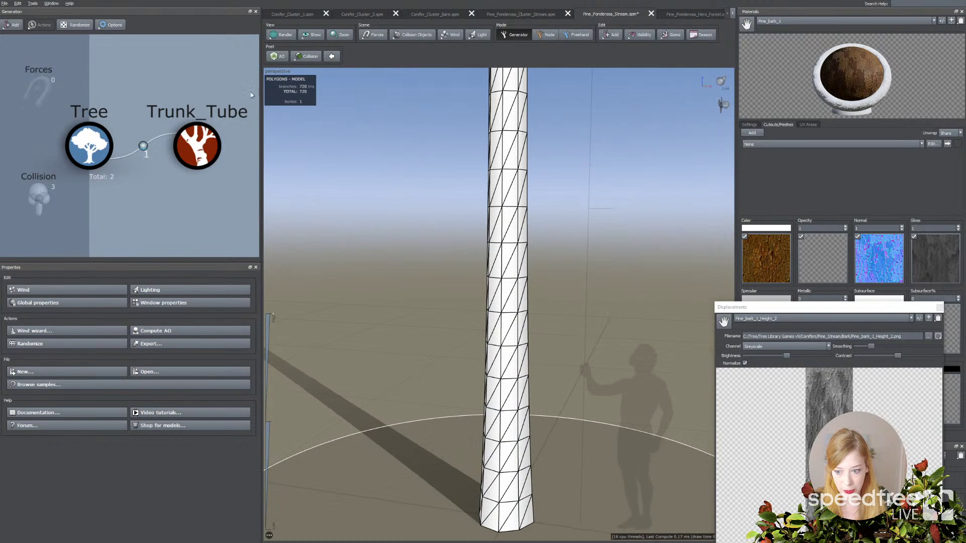
# Densify the trunk's length segments by setting the absolute amount to 0 and the relative amount to about 4.5
pyautogui.click(505, 175)
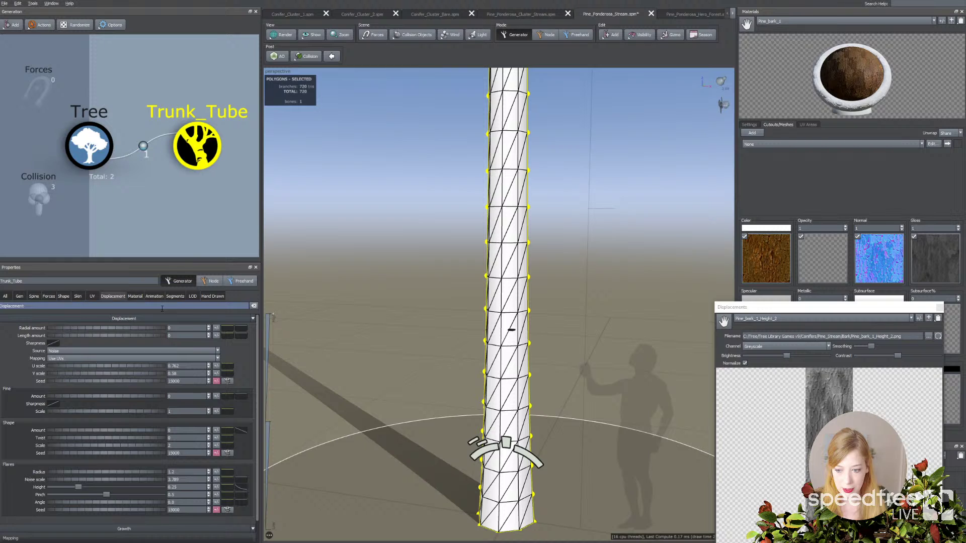
pyautogui.click(175, 296)
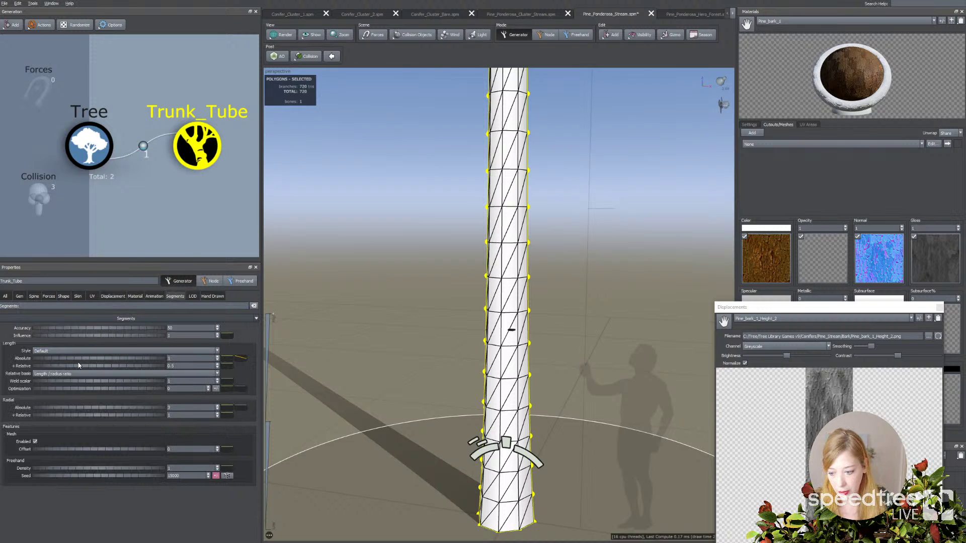
pyautogui.moveTo(69, 366); pyautogui.dragTo(103, 366)
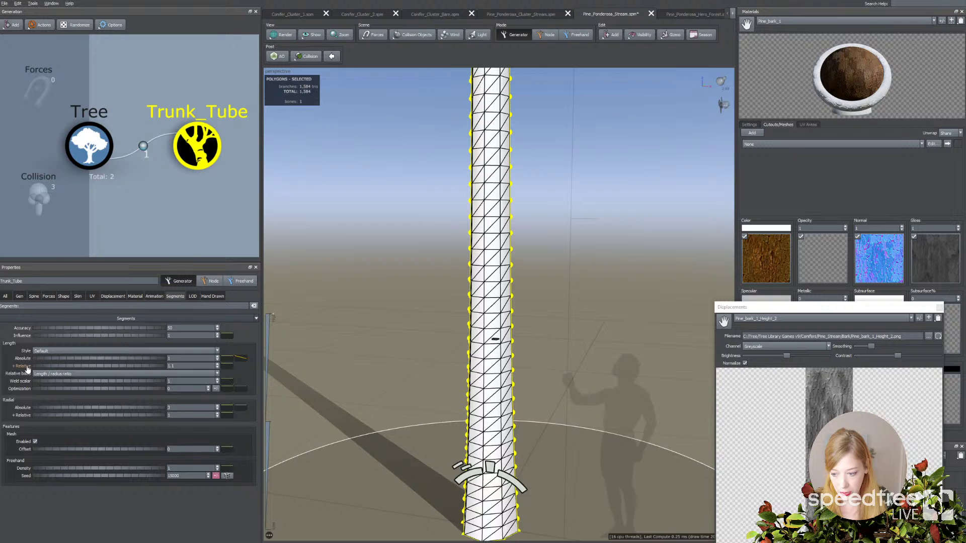
pyautogui.moveTo(45, 357); pyautogui.dragTo(132, 369)
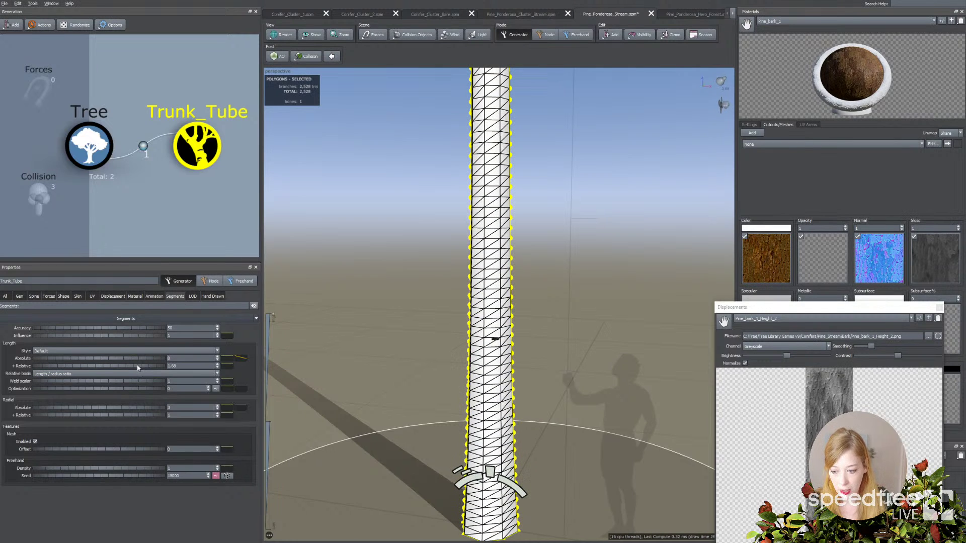
pyautogui.scroll(-3, 361, 381)
pyautogui.moveTo(360, 381); pyautogui.dragTo(358, 389, button='middle')
pyautogui.moveTo(389, 377); pyautogui.dragTo(397, 367)
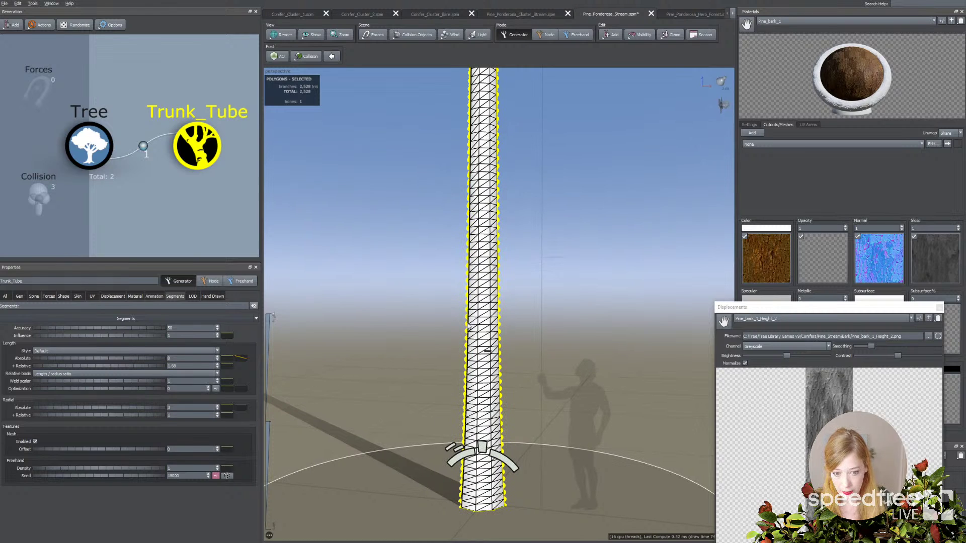
pyautogui.scroll(-2, 523, 225)
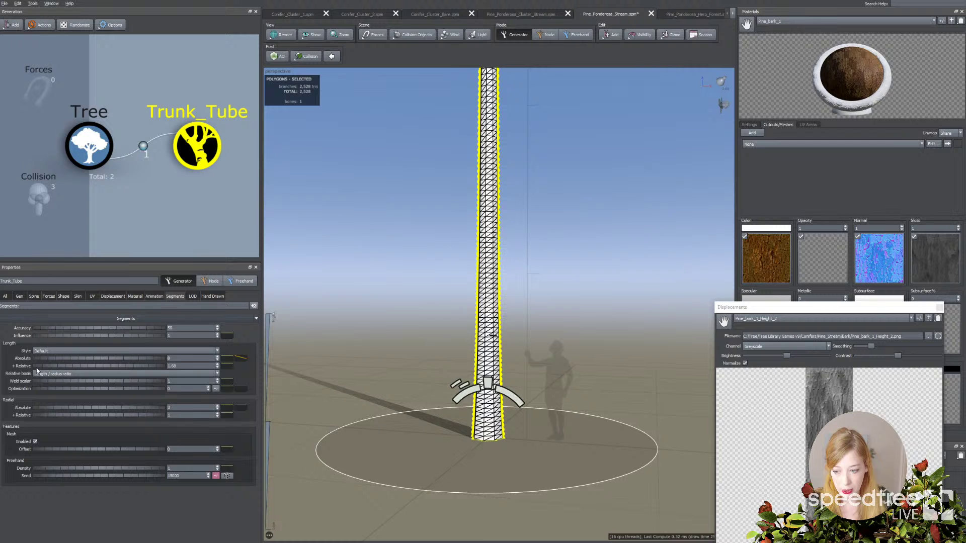
pyautogui.scroll(3, 352, 361)
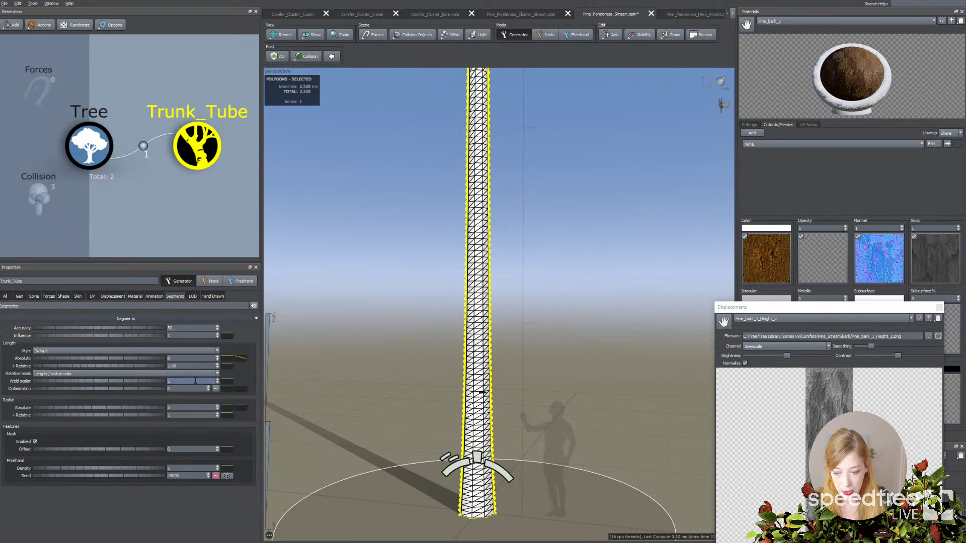
pyautogui.moveTo(127, 366); pyautogui.dragTo(147, 365)
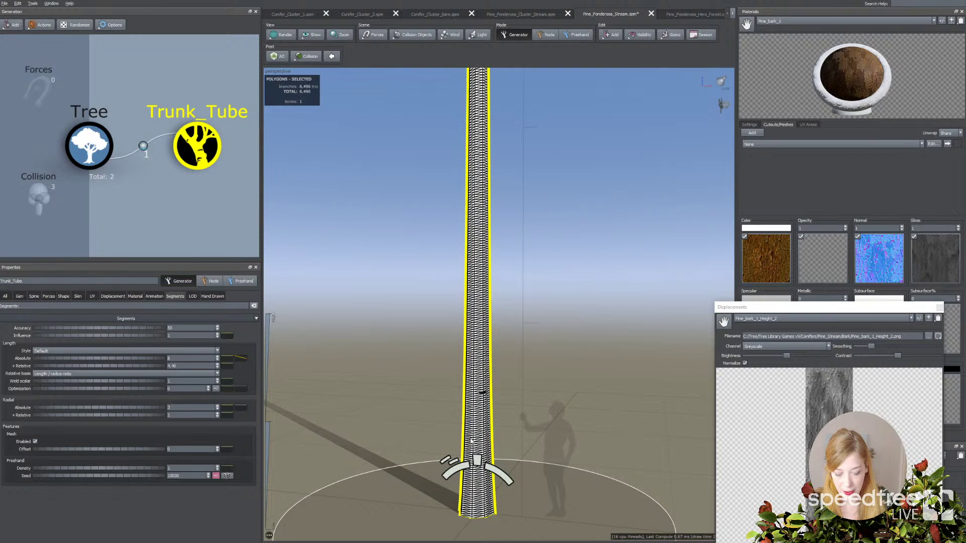
# Raise the trunk's absolute radial segments to about 19 and lower the end of their distribution curve towards the tip
pyautogui.moveTo(76, 407); pyautogui.dragTo(147, 409)
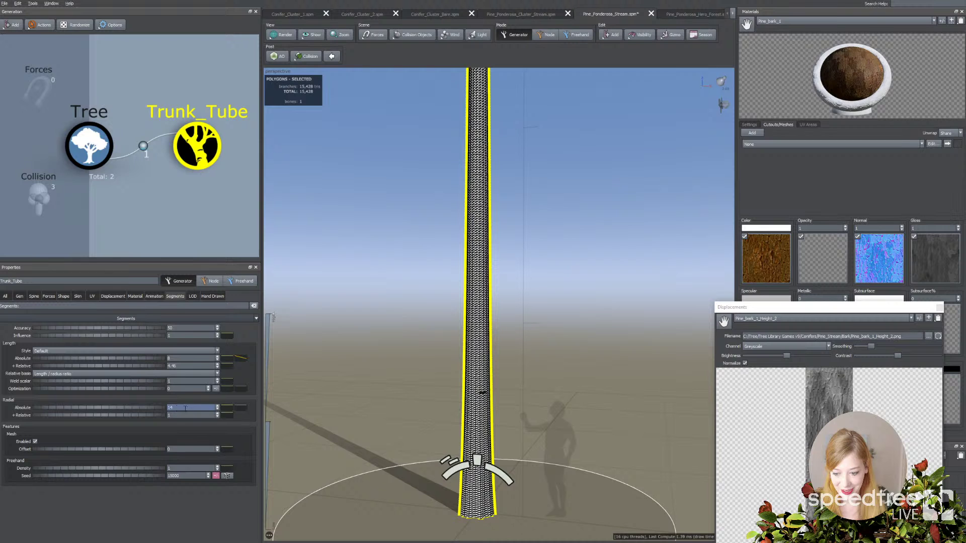
pyautogui.click(244, 408)
pyautogui.moveTo(385, 383); pyautogui.dragTo(334, 401)
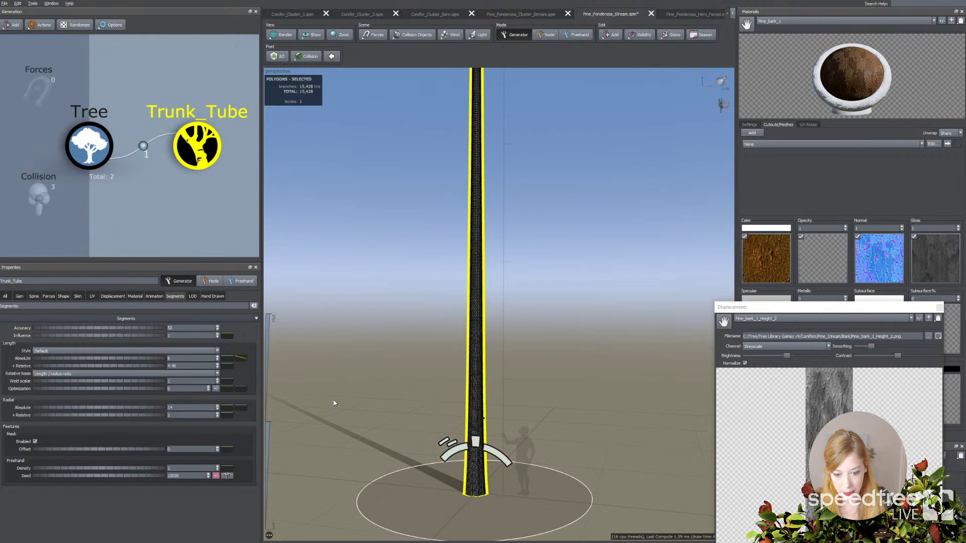
pyautogui.click(243, 405)
pyautogui.moveTo(429, 432); pyautogui.dragTo(429, 517)
pyautogui.moveTo(350, 475); pyautogui.dragTo(320, 504)
# Examine how the wireframe segment density changes along the trunk from the base upwards
pyautogui.scroll(-4, 492, 375)
pyautogui.moveTo(492, 183); pyautogui.dragTo(486, 272, button='middle')
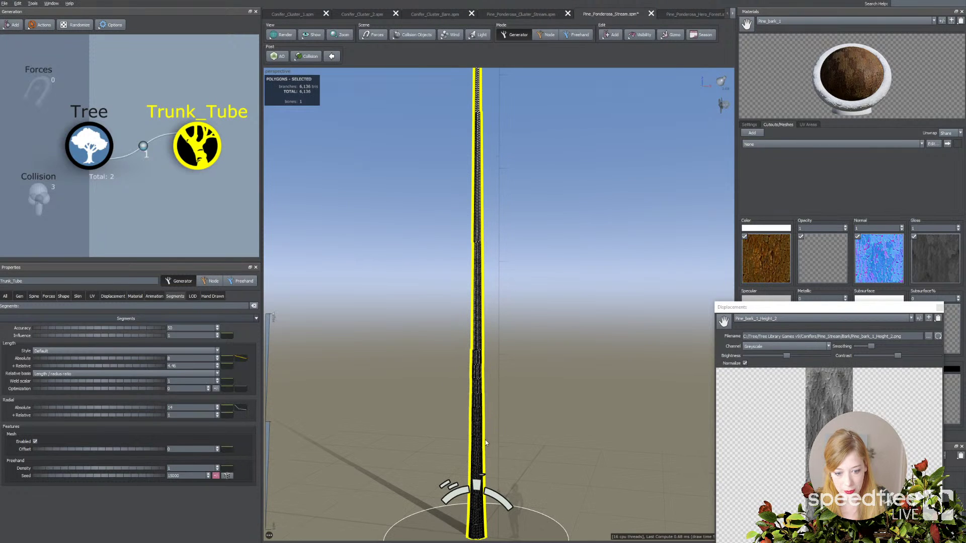
pyautogui.moveTo(495, 261); pyautogui.dragTo(532, 291)
pyautogui.moveTo(541, 377); pyautogui.dragTo(539, 300, button='middle')
pyautogui.scroll(2, 538, 299)
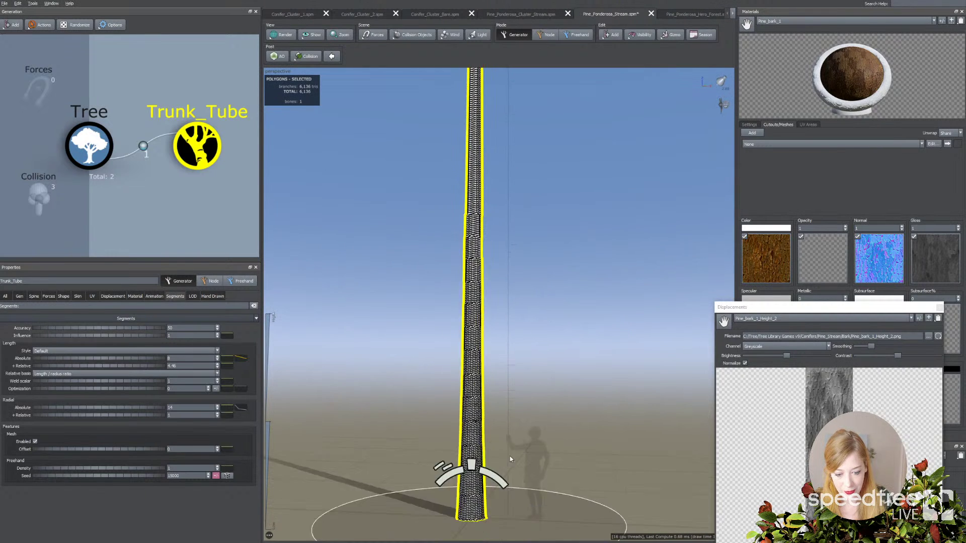
pyautogui.moveTo(509, 461); pyautogui.dragTo(472, 315, button='middle')
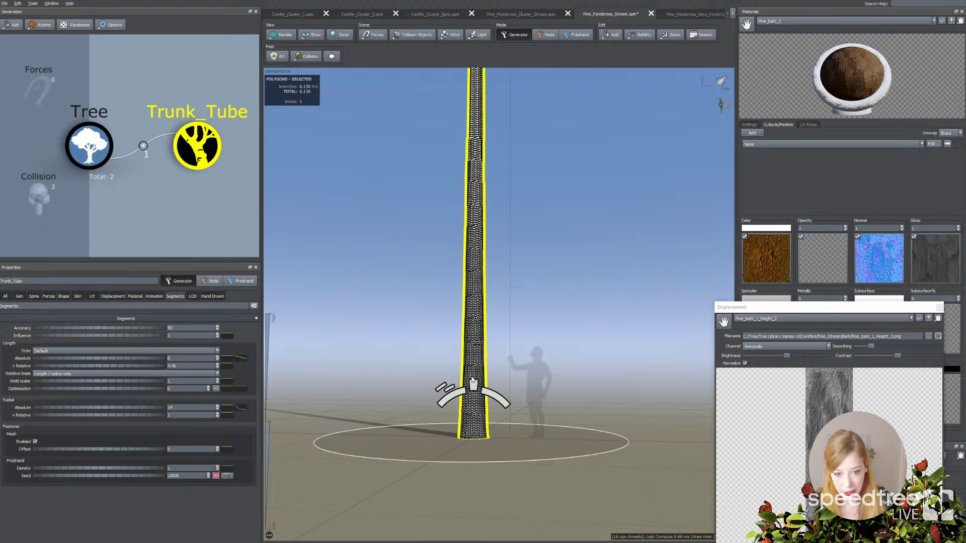
pyautogui.scroll(2, 481, 400)
pyautogui.moveTo(459, 352); pyautogui.dragTo(508, 403, button='middle')
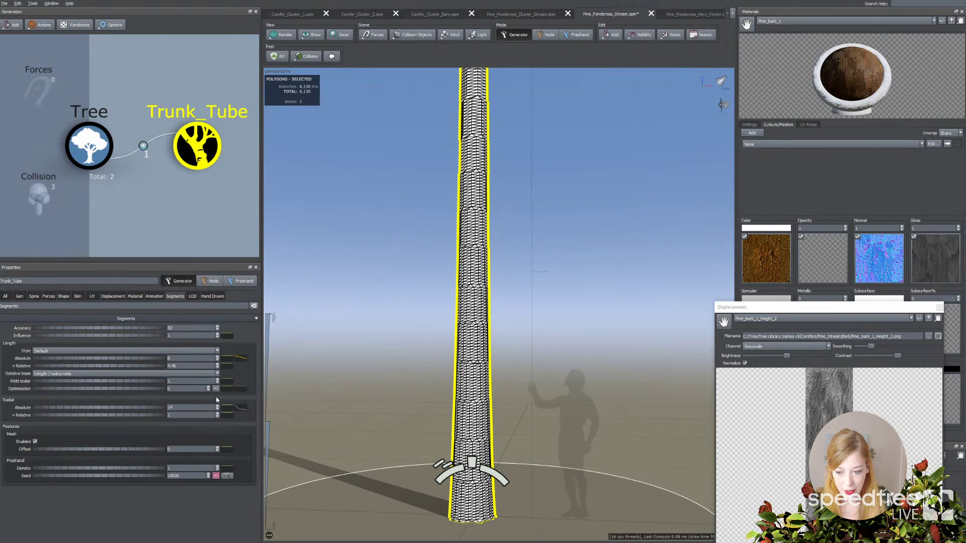
# Raise the middle point of the absolute length segment curve to full height and increase the absolute amount to about 12
pyautogui.click(241, 358)
pyautogui.click(332, 405)
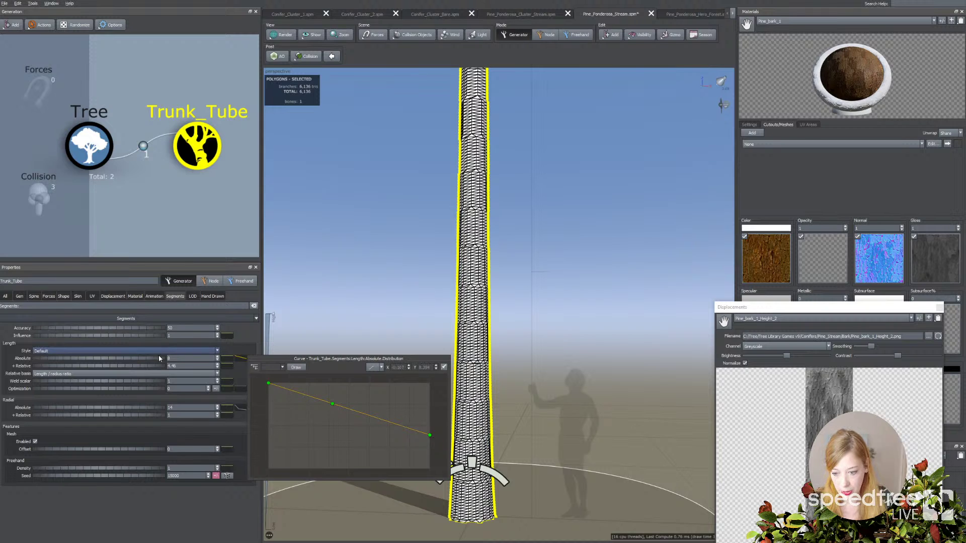
pyautogui.click(191, 359)
pyautogui.click(331, 405)
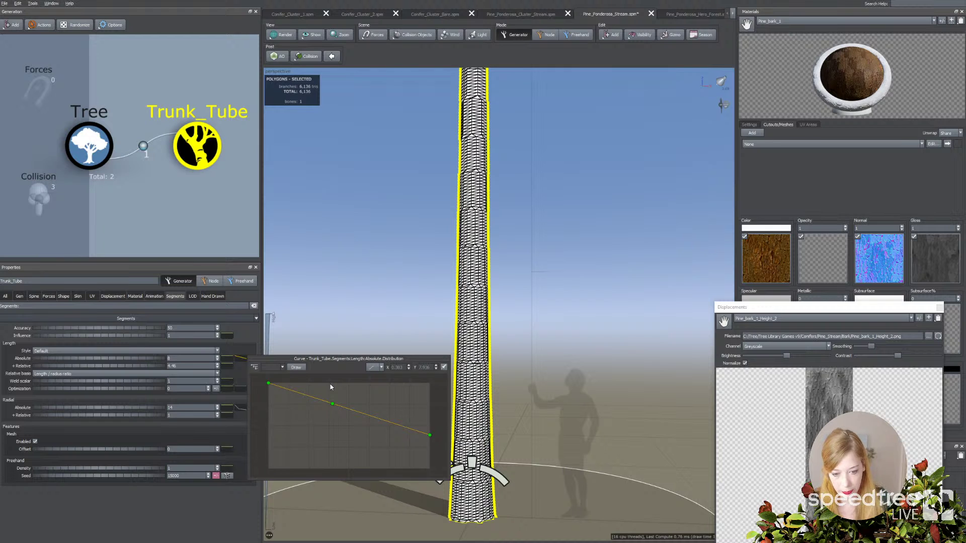
pyautogui.moveTo(334, 406); pyautogui.dragTo(332, 383)
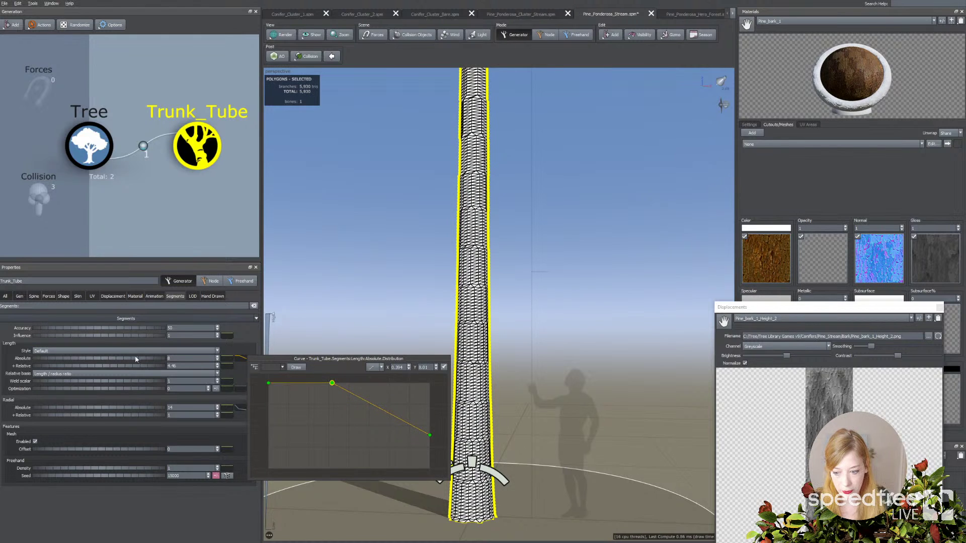
pyautogui.moveTo(138, 360); pyautogui.dragTo(151, 360)
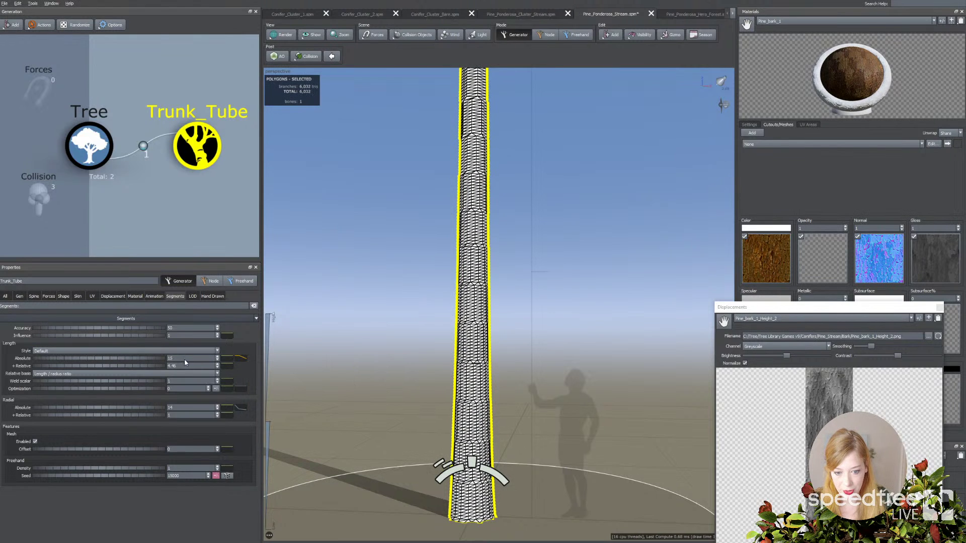
pyautogui.moveTo(411, 443); pyautogui.dragTo(424, 431)
# Deselect the trunk and return the viewport to Standard textured rendering for a closer view of the bark
pyautogui.click(308, 189)
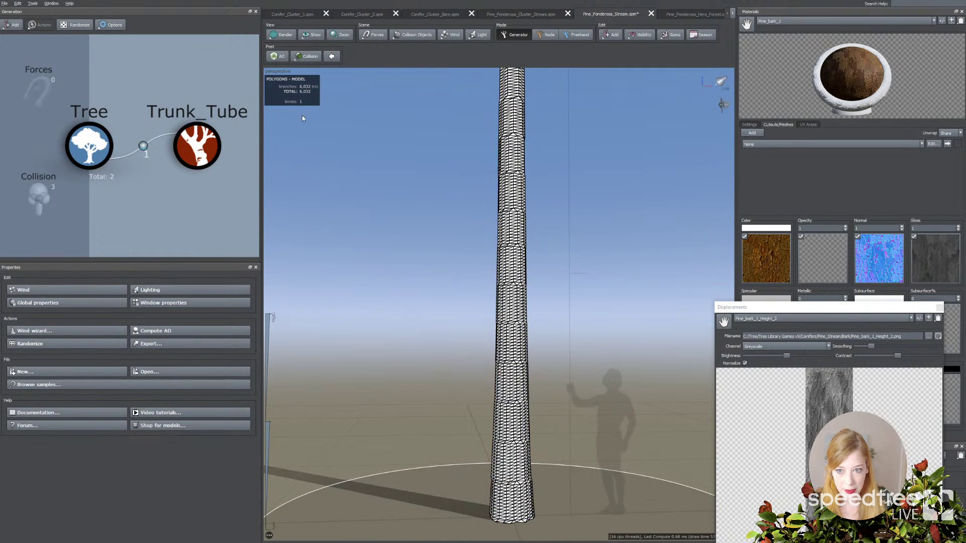
pyautogui.click(282, 34)
pyautogui.click(297, 46)
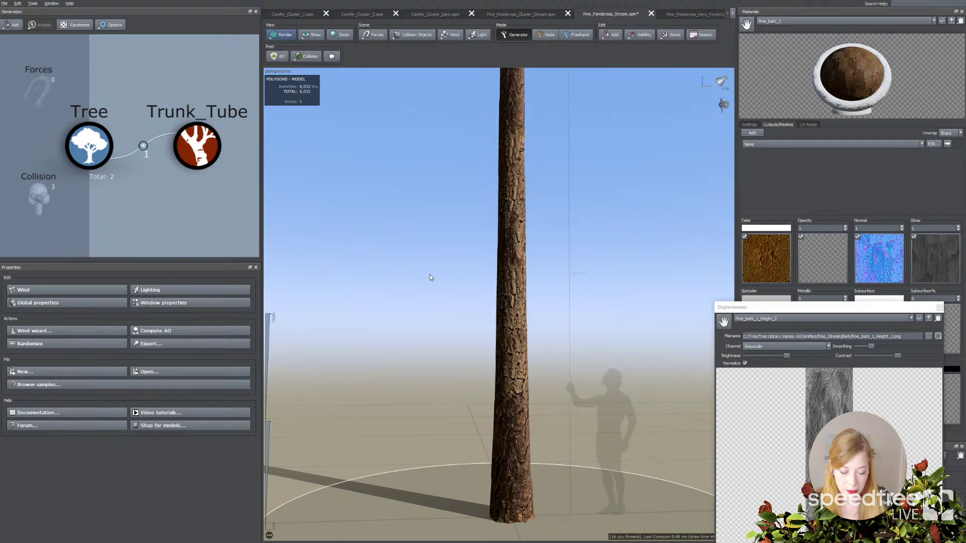
pyautogui.scroll(3, 427, 272)
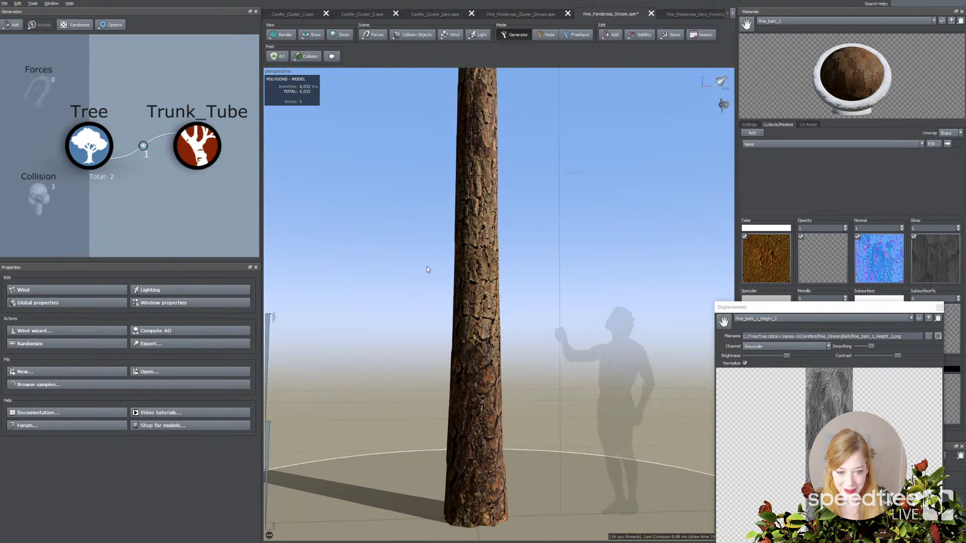
# Select the trunk and set its displacement source to the Pine_bark_1_Height_2 map
pyautogui.click(450, 254)
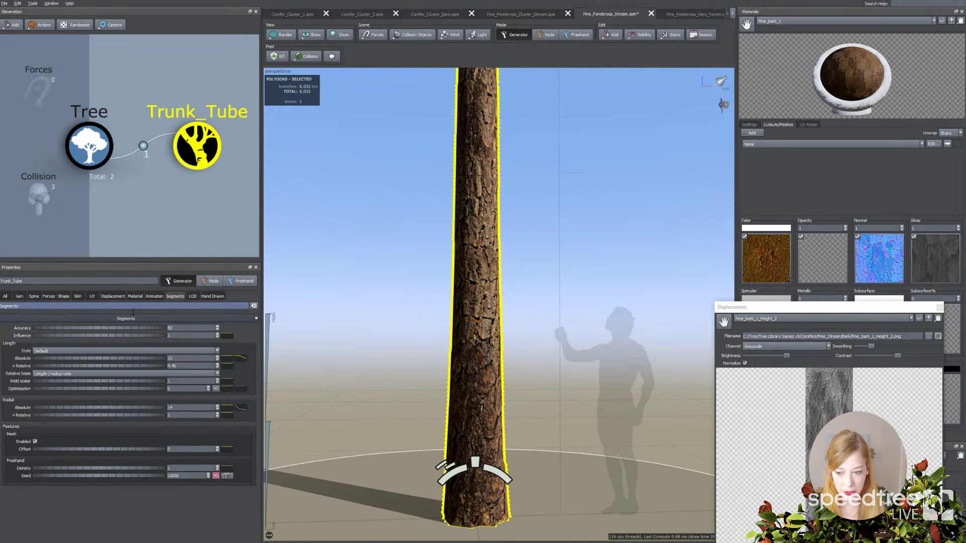
pyautogui.click(92, 296)
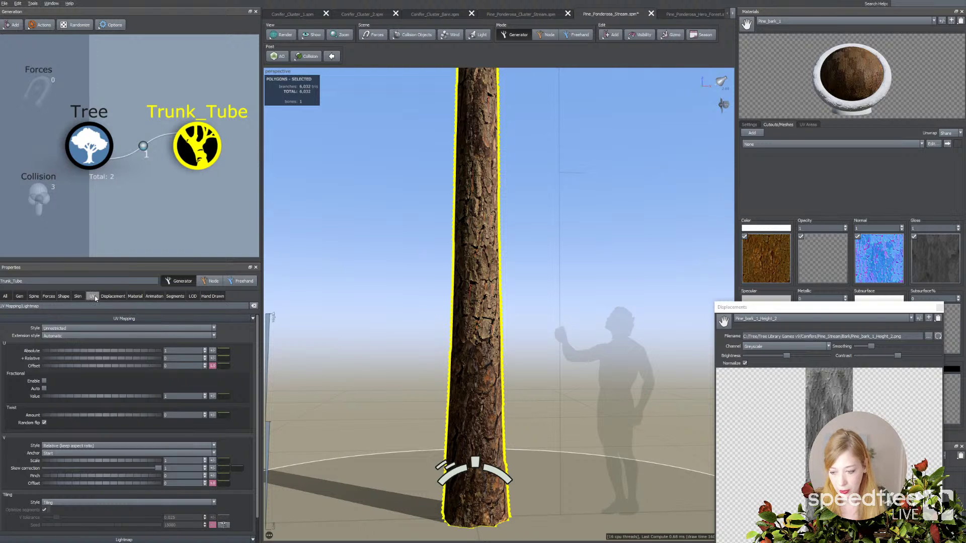
pyautogui.click(114, 296)
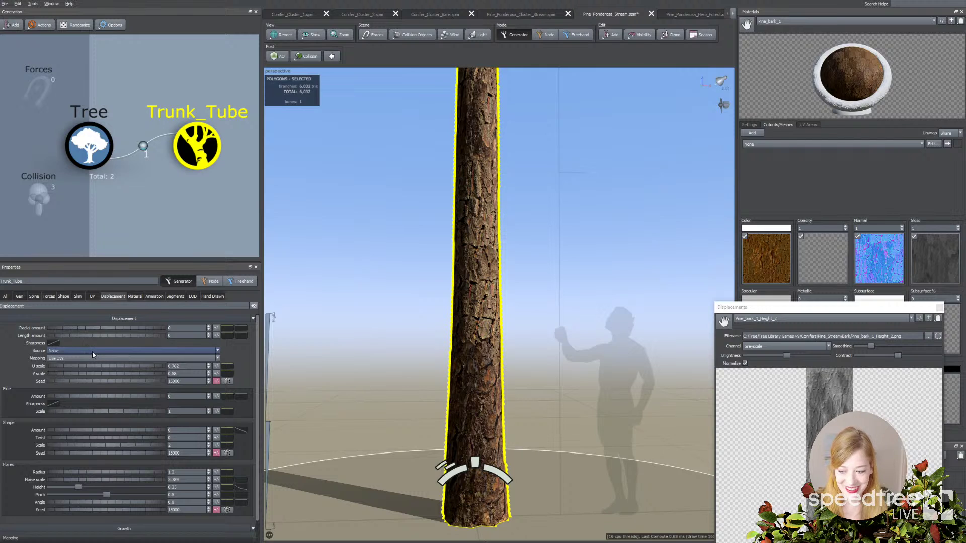
pyautogui.click(53, 351)
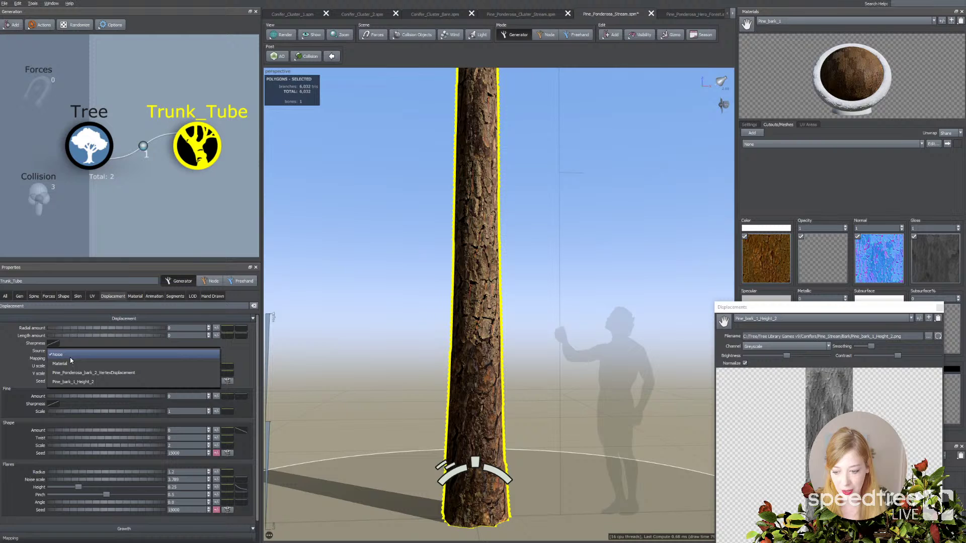
pyautogui.click(76, 382)
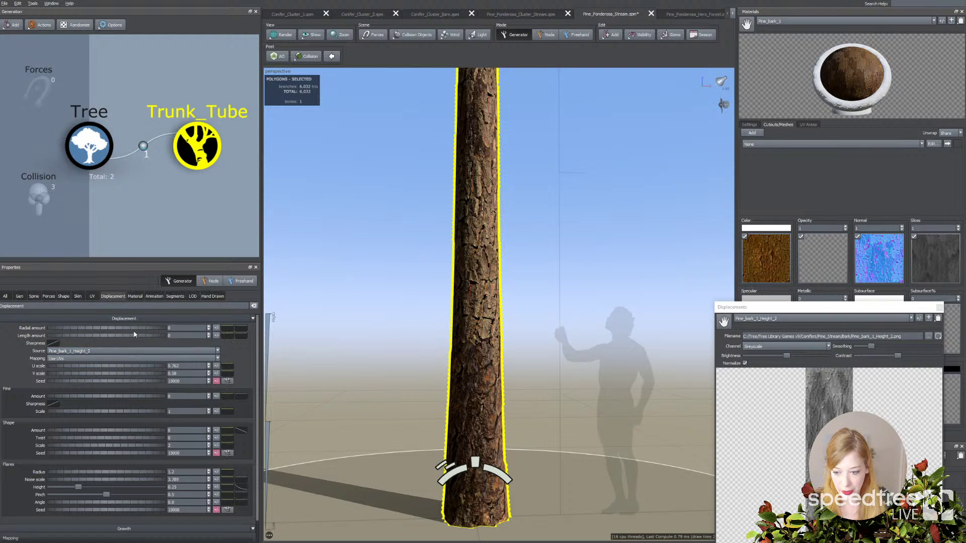
# Set both the U scale and the V scale of the trunk's UV-mapped displacement to 1
pyautogui.click(63, 359)
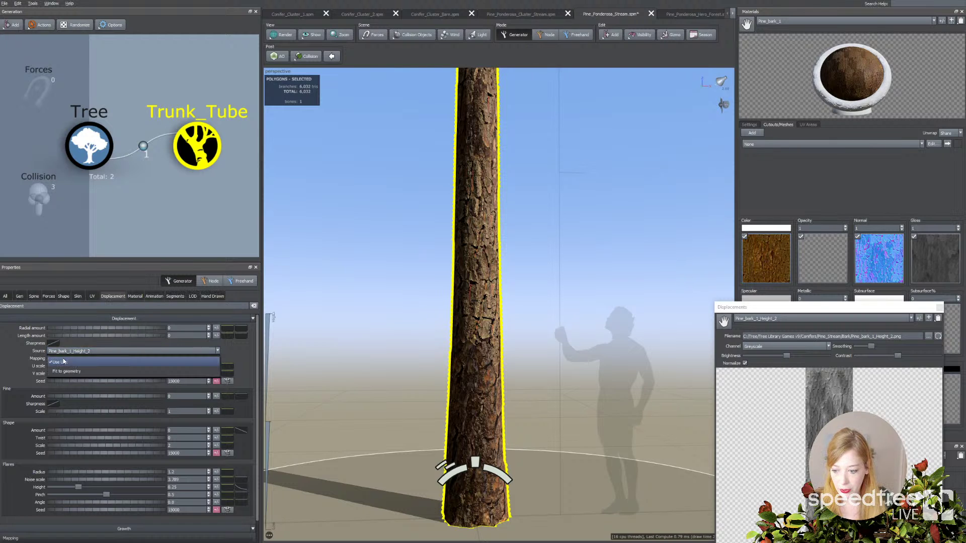
pyautogui.click(163, 390)
pyautogui.click(149, 368)
pyautogui.write('1')
pyautogui.press('Tab')
pyautogui.write('1')
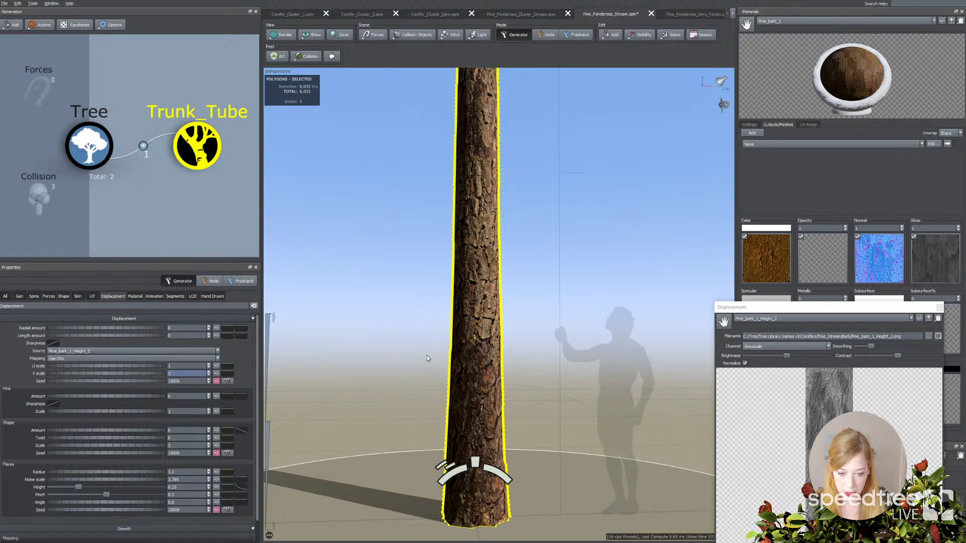
pyautogui.click(57, 358)
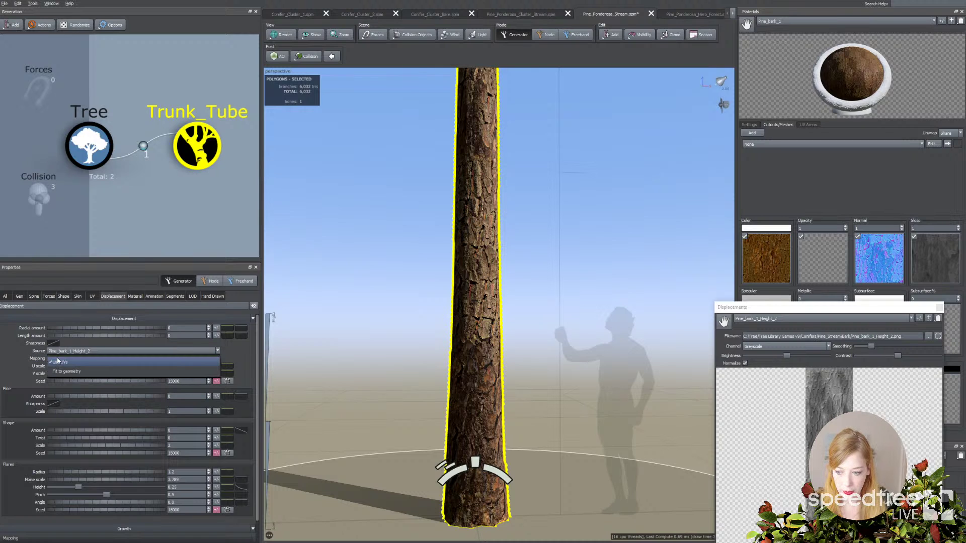
pyautogui.click(58, 374)
pyautogui.click(126, 359)
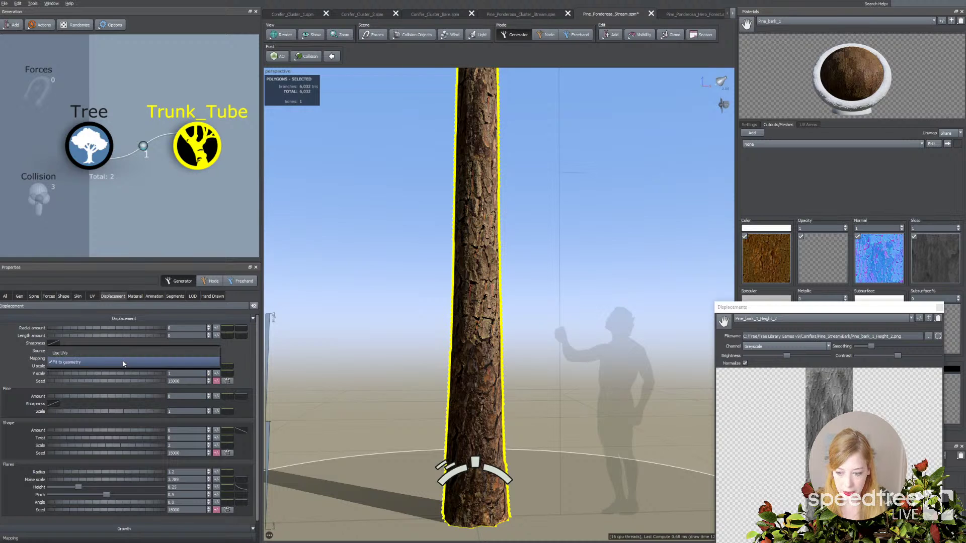
pyautogui.click(127, 351)
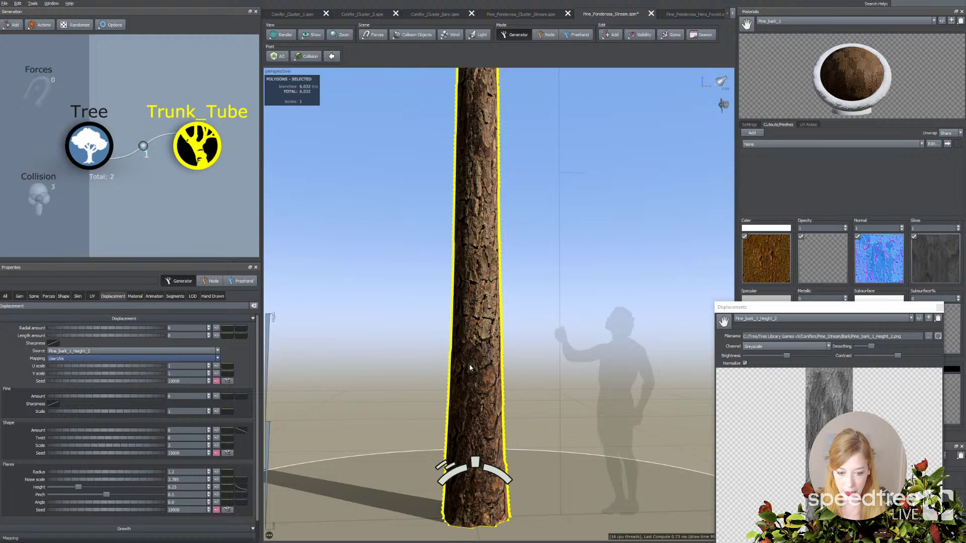
# Raise the trunk's radial displacement amount to 0.15, inspect the displaced bark, and raise it further to about 0.57
pyautogui.scroll(-3, 426, 377)
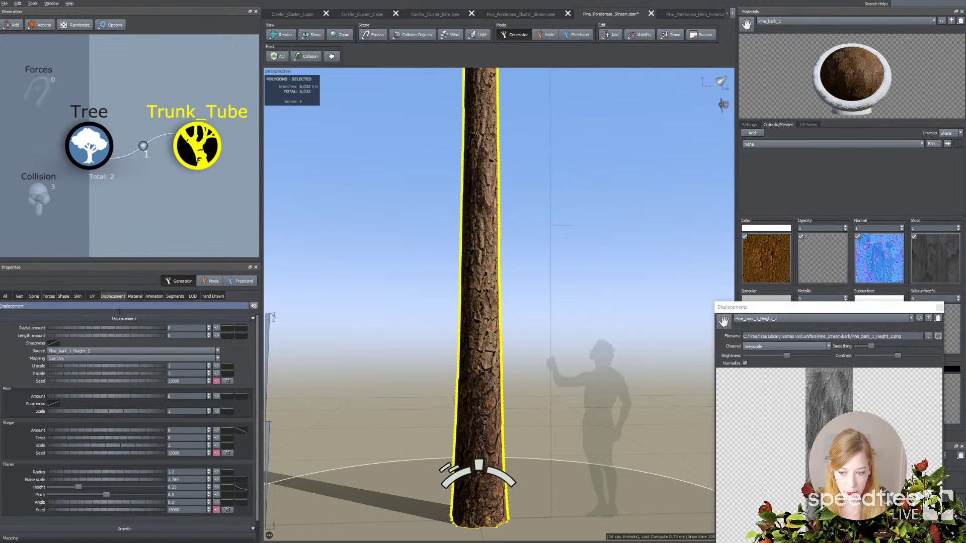
pyautogui.moveTo(97, 327); pyautogui.dragTo(137, 333)
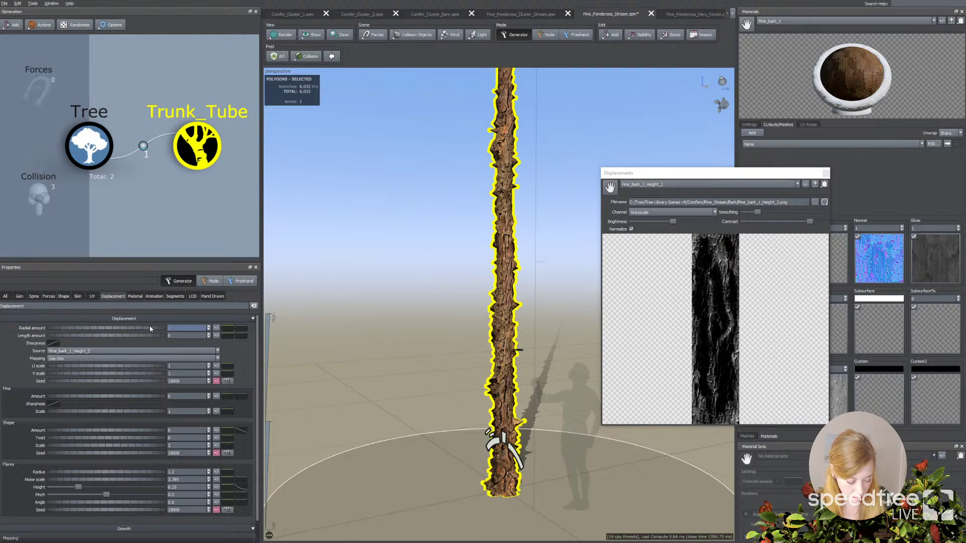
pyautogui.click(149, 325)
pyautogui.click(424, 310)
pyautogui.moveTo(424, 310); pyautogui.dragTo(430, 353)
pyautogui.moveTo(472, 382); pyautogui.dragTo(434, 255)
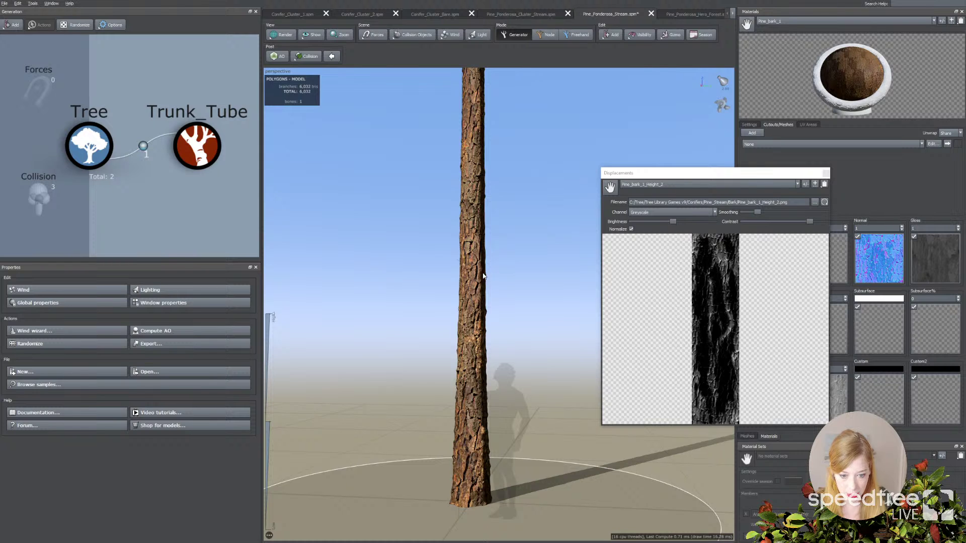
pyautogui.moveTo(487, 271); pyautogui.dragTo(459, 287)
pyautogui.click(485, 301)
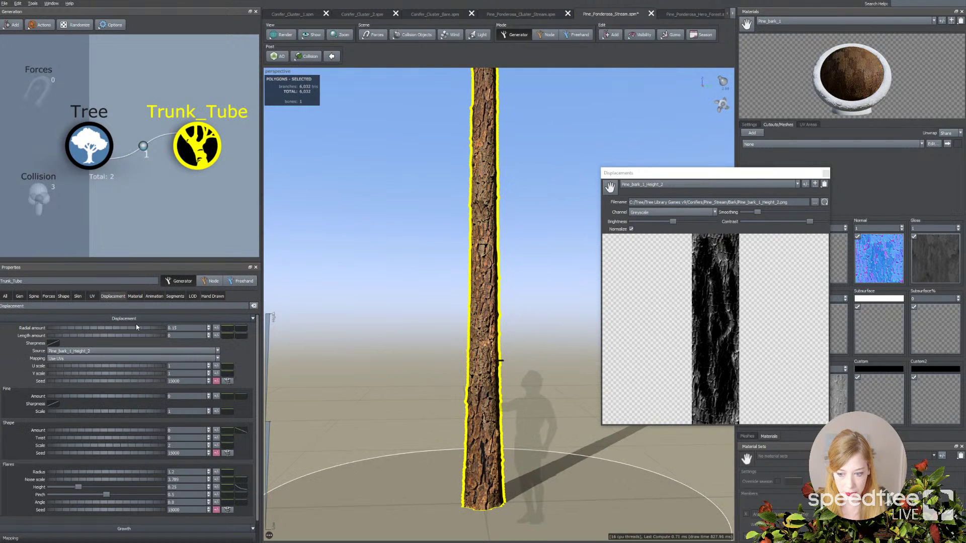
pyautogui.moveTo(126, 328)
pyautogui.mouseDown()
pyautogui.moveTo(173, 329)
pyautogui.moveTo(145, 330)
pyautogui.mouseUp()
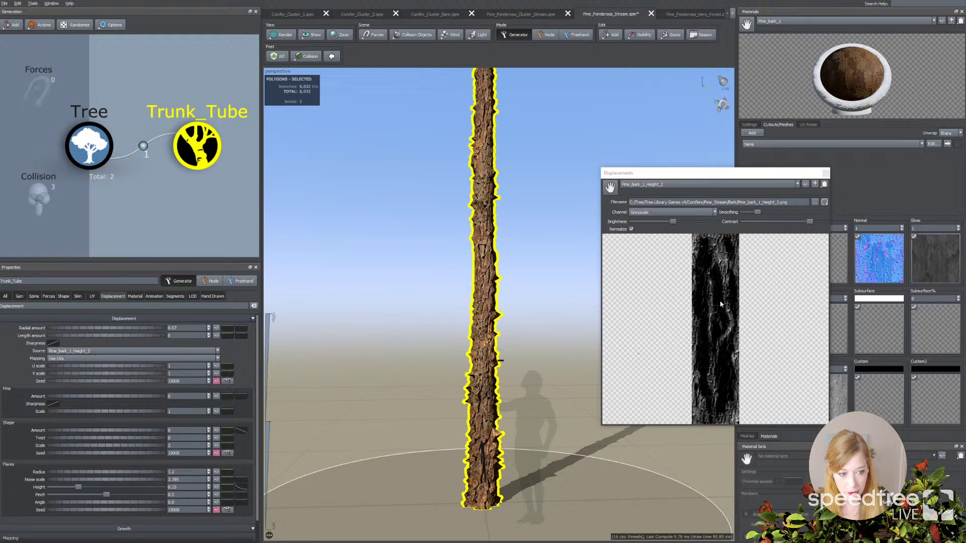
# Increase the smoothing of the Pine_bark_1_Height_2 displacement map, lower its contrast, and inspect the deselected trunk
pyautogui.moveTo(756, 213); pyautogui.dragTo(791, 211)
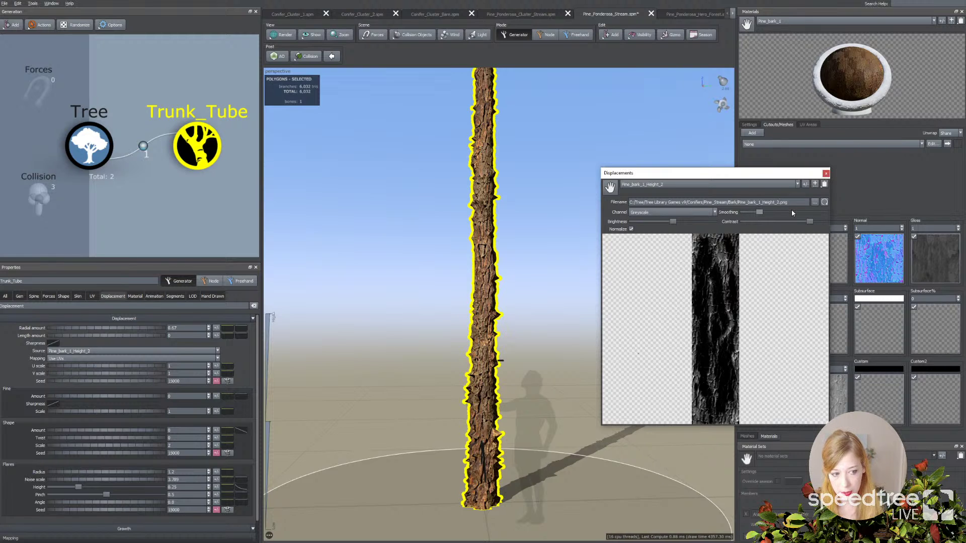
pyautogui.click(792, 211)
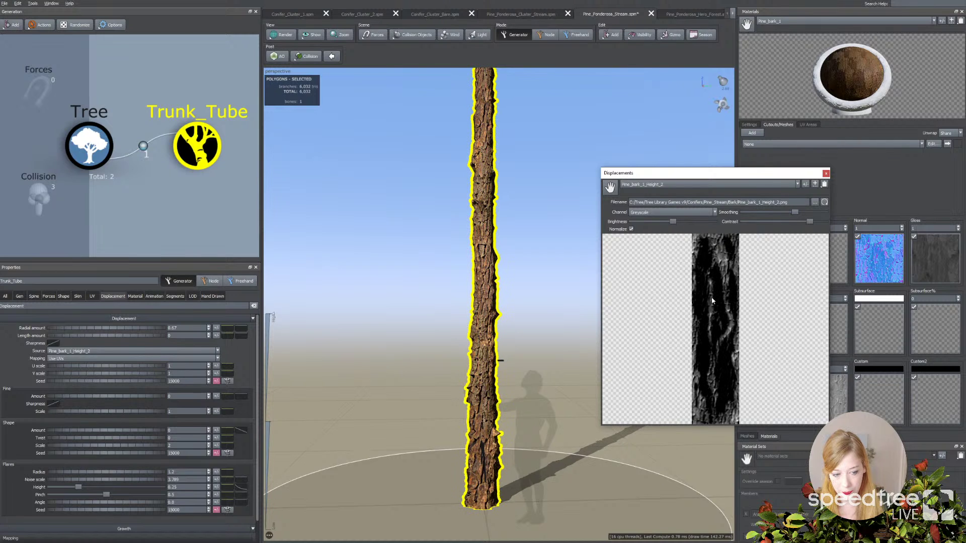
pyautogui.click(784, 222)
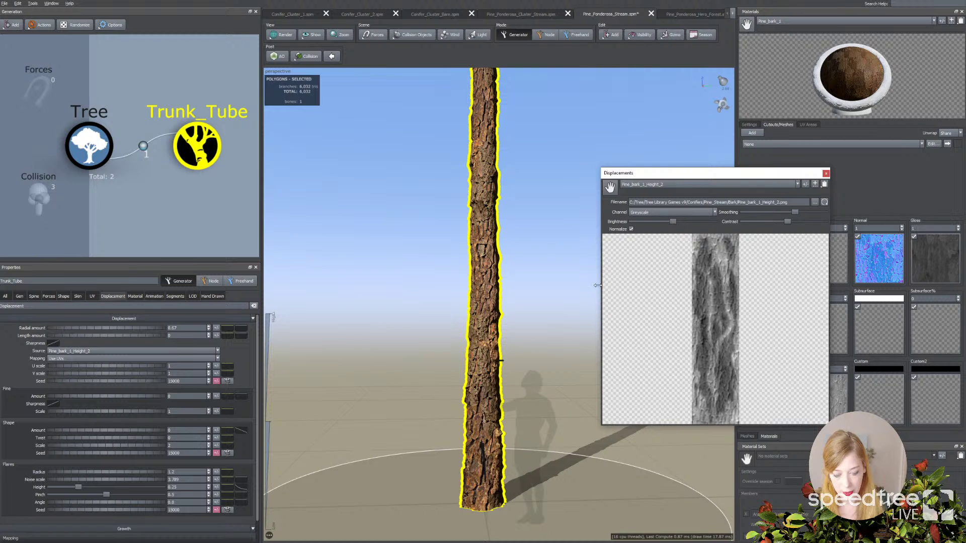
pyautogui.moveTo(491, 340)
pyautogui.mouseDown()
pyautogui.moveTo(453, 342)
pyautogui.moveTo(480, 341)
pyautogui.mouseUp()
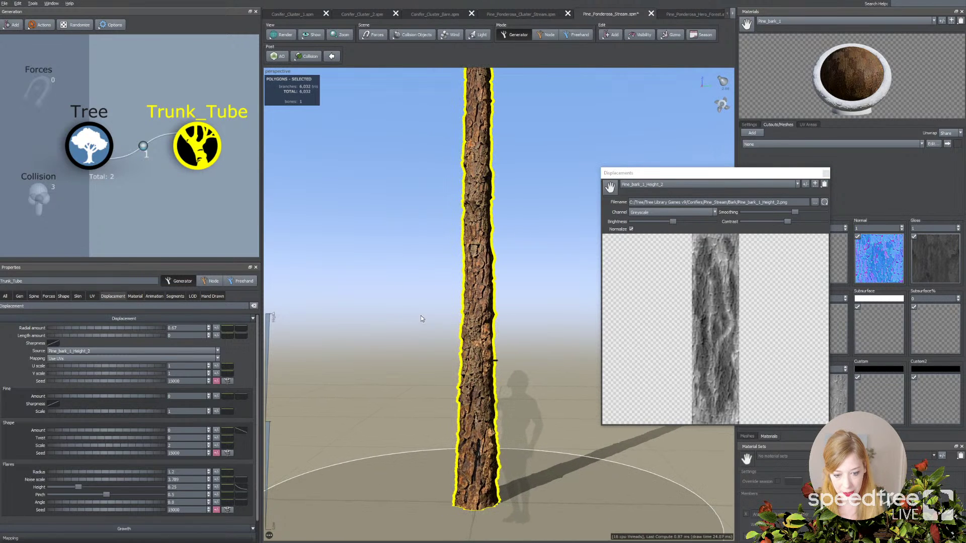
pyautogui.click(416, 327)
pyautogui.moveTo(445, 272); pyautogui.dragTo(453, 276)
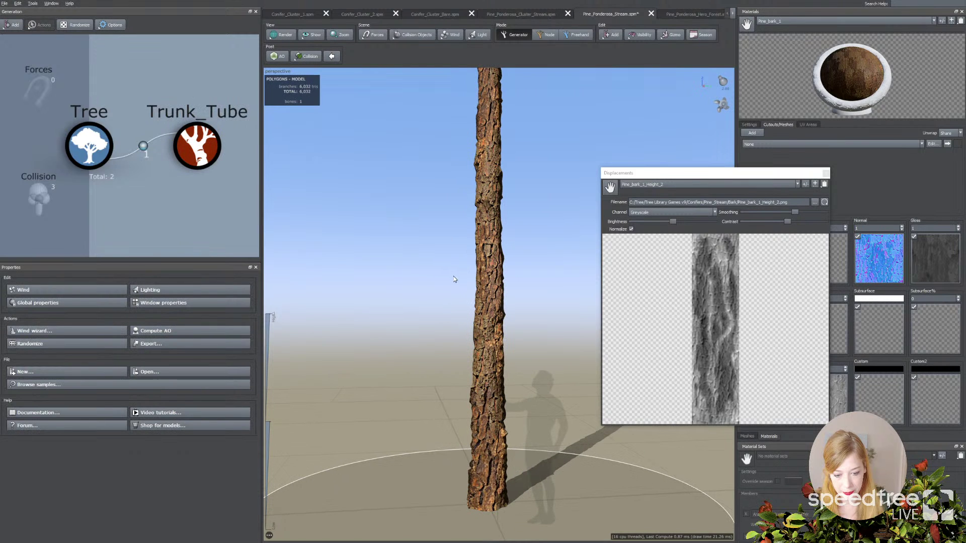
# Reduce the trunk's radial displacement amount to 0.4 and view the deselected trunk from a wider distance
pyautogui.click(479, 334)
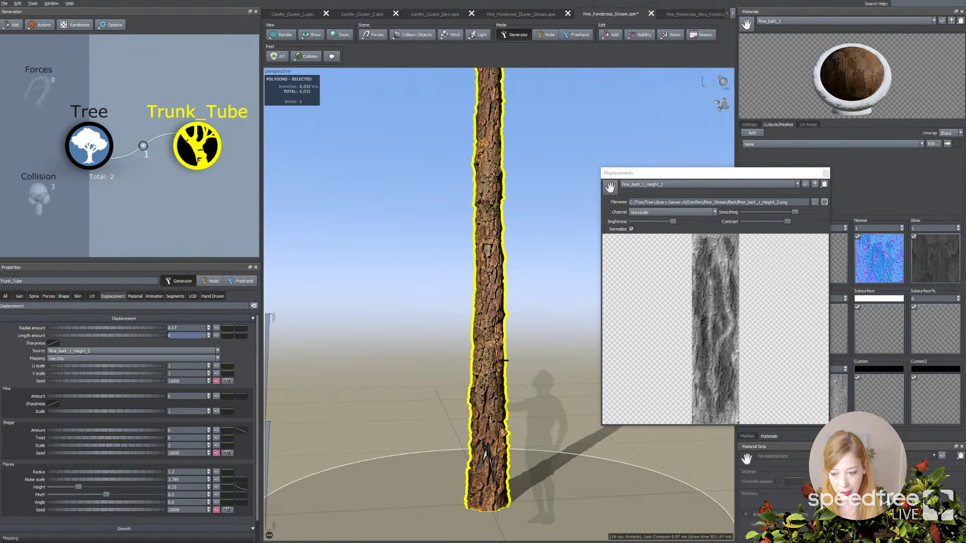
pyautogui.moveTo(147, 328); pyautogui.dragTo(140, 330)
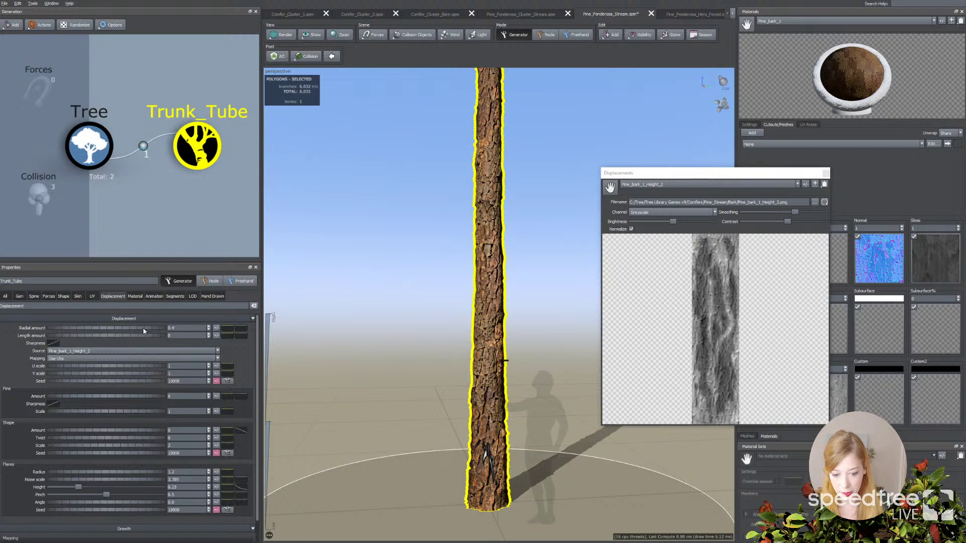
pyautogui.click(382, 348)
pyautogui.scroll(-3, 389, 348)
pyautogui.moveTo(385, 356); pyautogui.dragTo(449, 325)
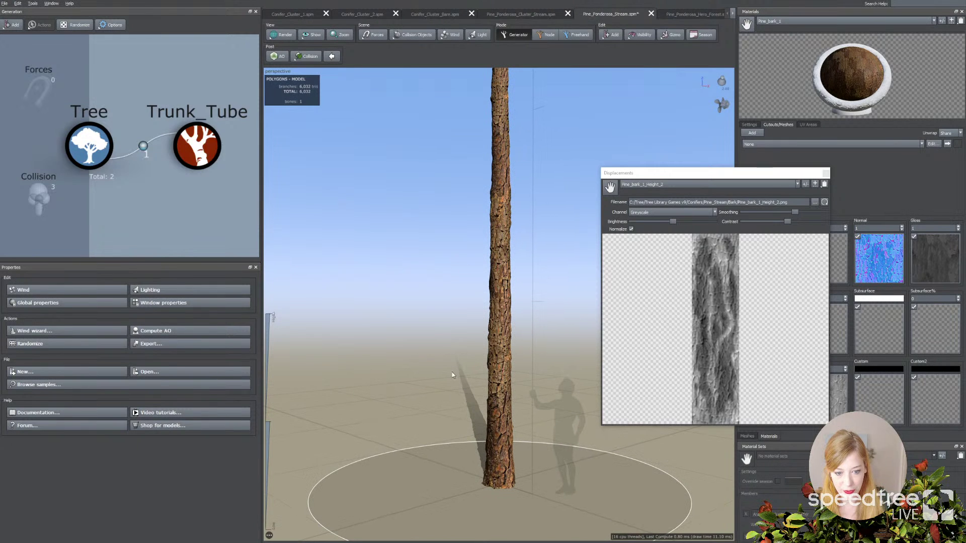
# Set the trunk's fine displacement amount to about 0.48 and its fine scale to about 1.41
pyautogui.click(194, 150)
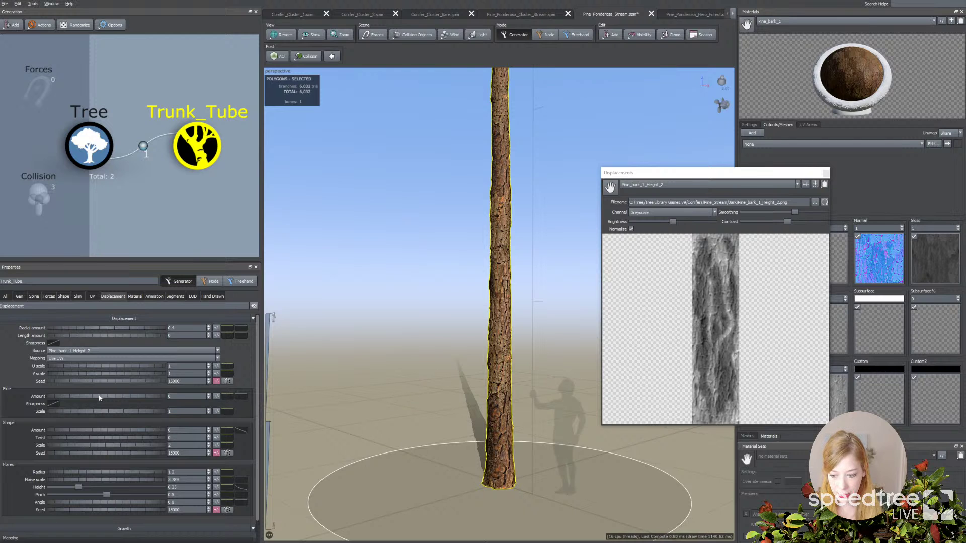
pyautogui.moveTo(99, 397); pyautogui.dragTo(130, 413)
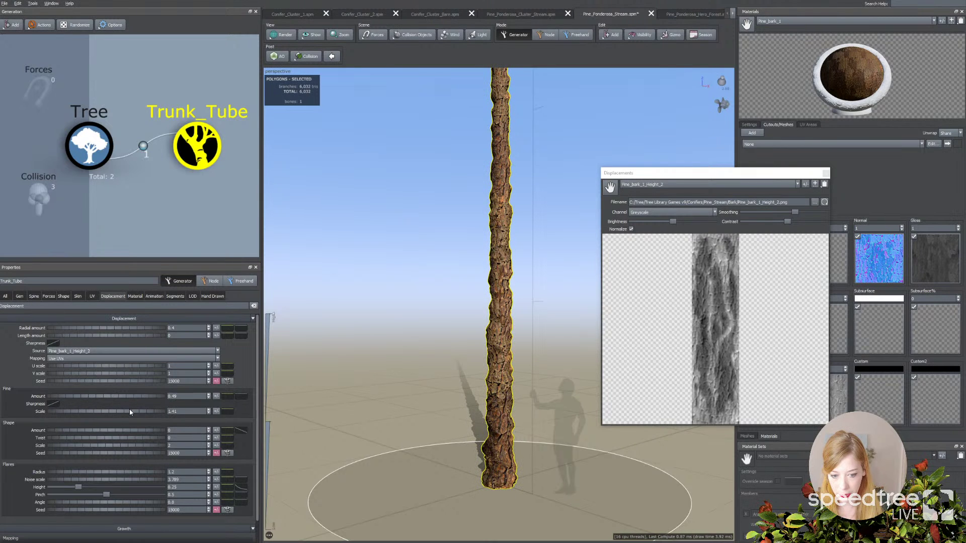
pyautogui.moveTo(378, 388); pyautogui.dragTo(375, 394, button='middle')
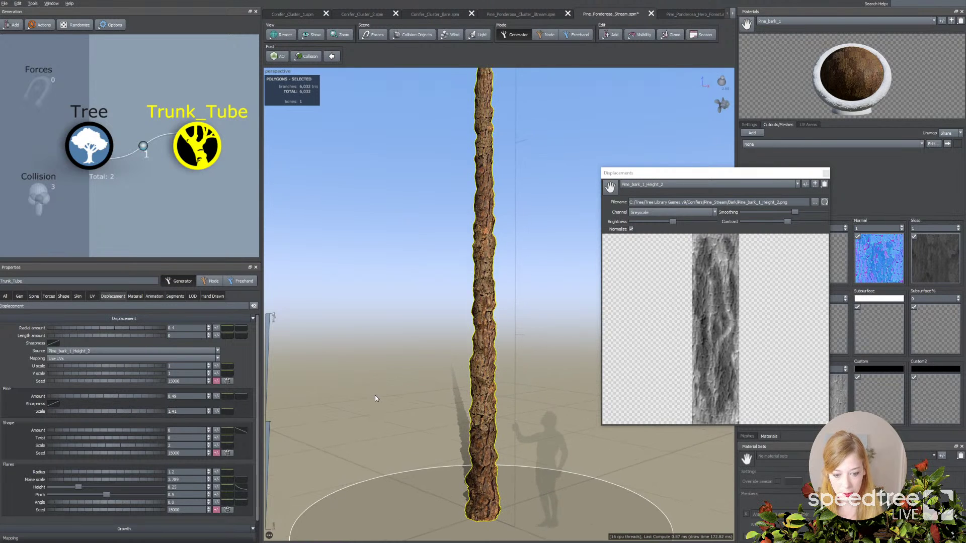
# Shape the fine amount profile curve by lowering its start and an added point near the base to about zero
pyautogui.click(241, 397)
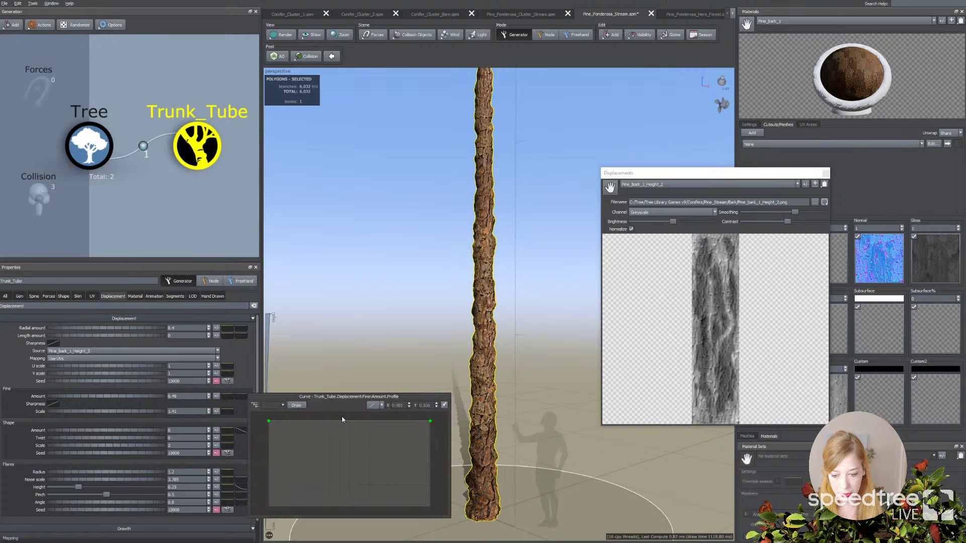
pyautogui.click(298, 422)
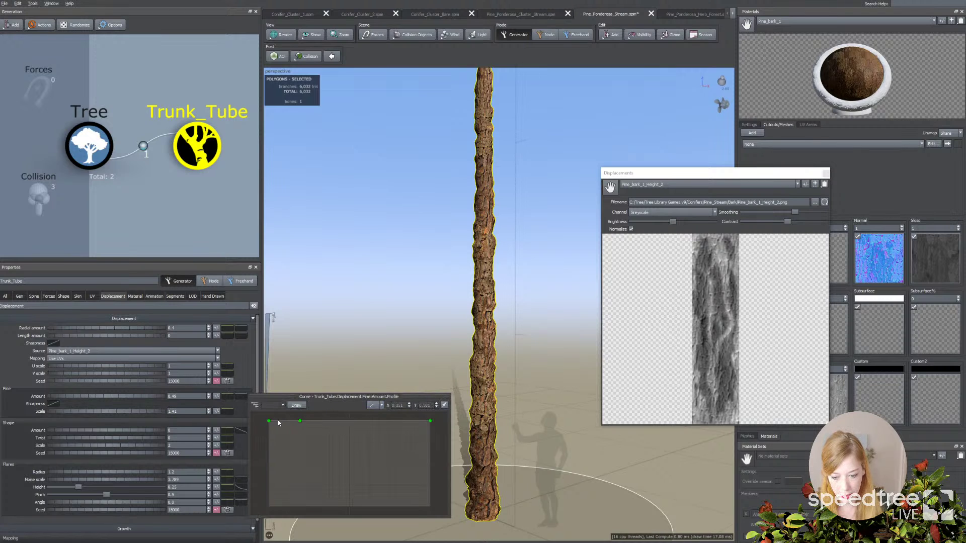
pyautogui.moveTo(269, 421); pyautogui.dragTo(269, 501)
pyautogui.moveTo(301, 422); pyautogui.dragTo(269, 507)
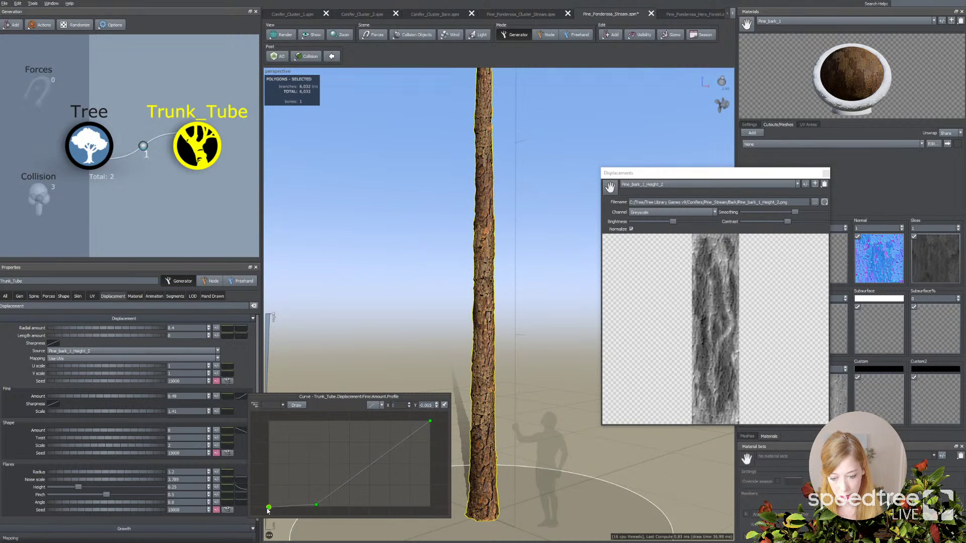
pyautogui.scroll(-2, 459, 336)
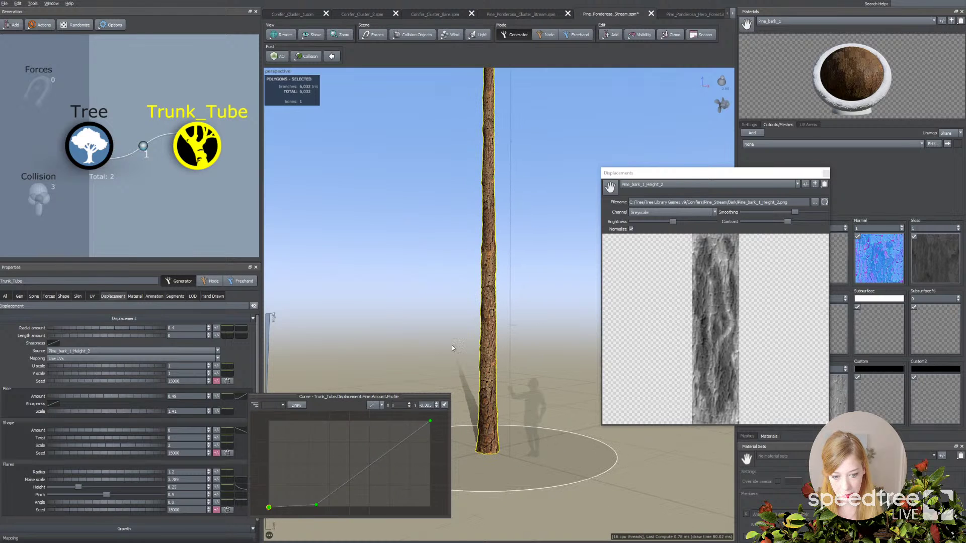
# Add a point near the middle of the fine amount profile curve and raise it close to full height
pyautogui.click(345, 484)
pyautogui.moveTo(346, 485); pyautogui.dragTo(337, 439)
pyautogui.scroll(3, 445, 301)
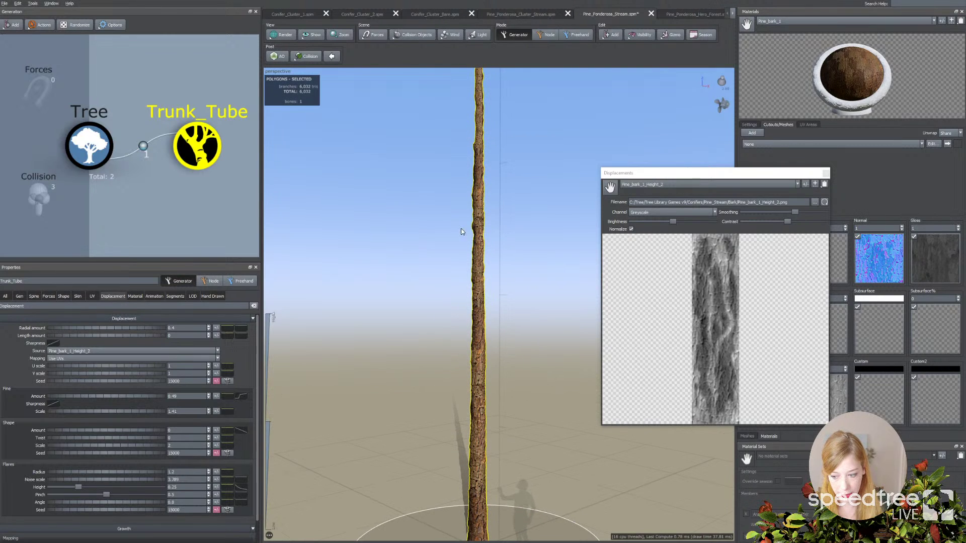
# Add a lowered point at about 0.62 along the fine amount profile curve and pull the curve's end down near the base line
pyautogui.click(241, 397)
pyautogui.click(370, 431)
pyautogui.moveTo(370, 432); pyautogui.dragTo(369, 481)
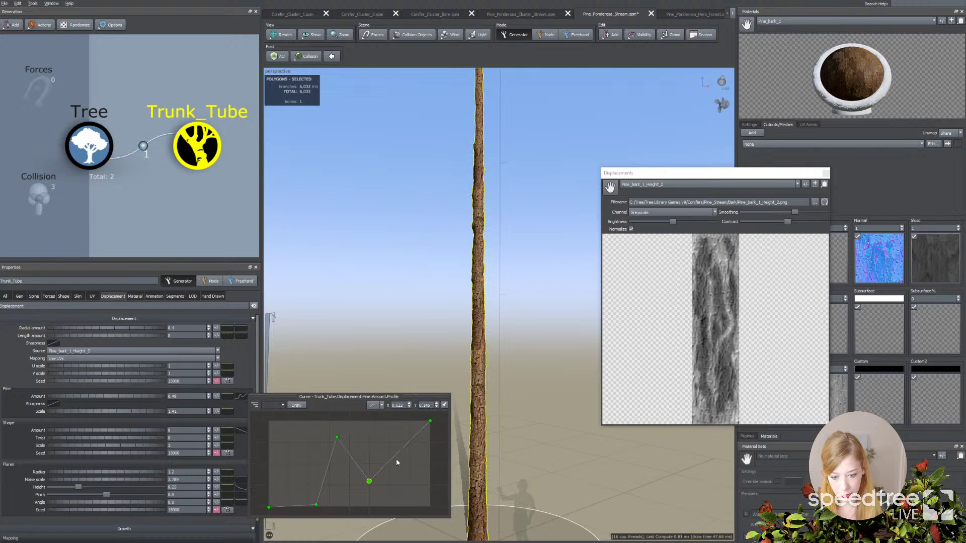
pyautogui.moveTo(430, 423); pyautogui.dragTo(436, 493)
pyautogui.moveTo(431, 422); pyautogui.dragTo(430, 492)
pyautogui.scroll(-2, 583, 362)
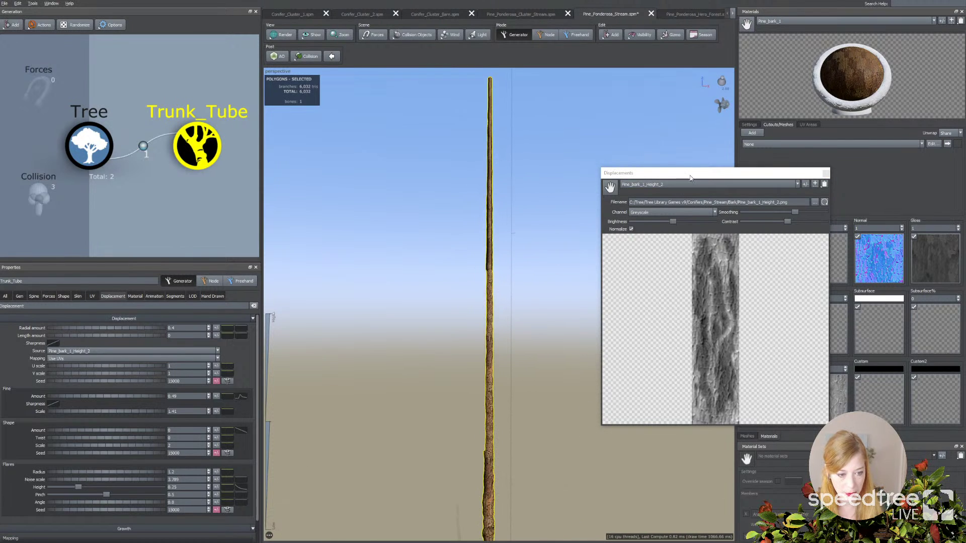
# Dock the floating displacement settings below the materials and close the Material Sets window
pyautogui.moveTo(693, 175); pyautogui.dragTo(802, 345)
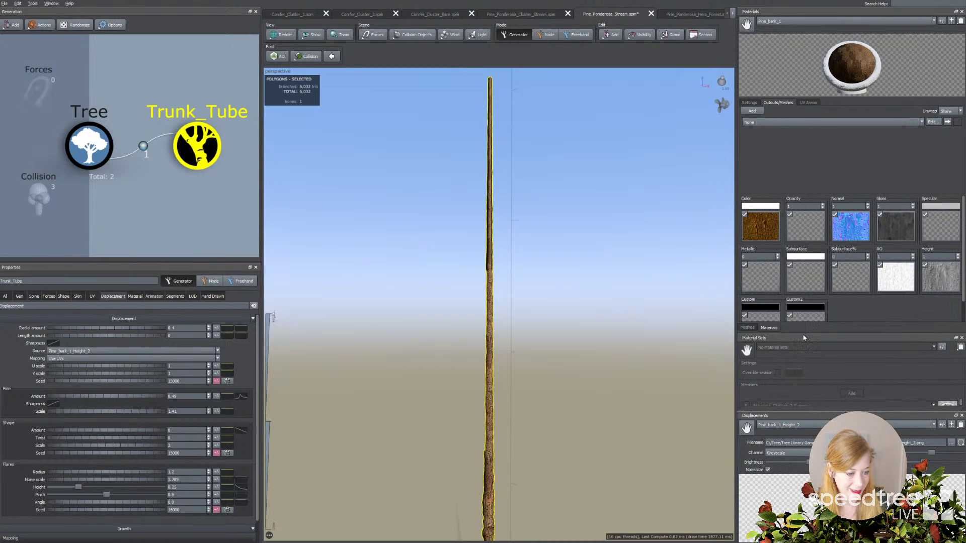
pyautogui.click(961, 338)
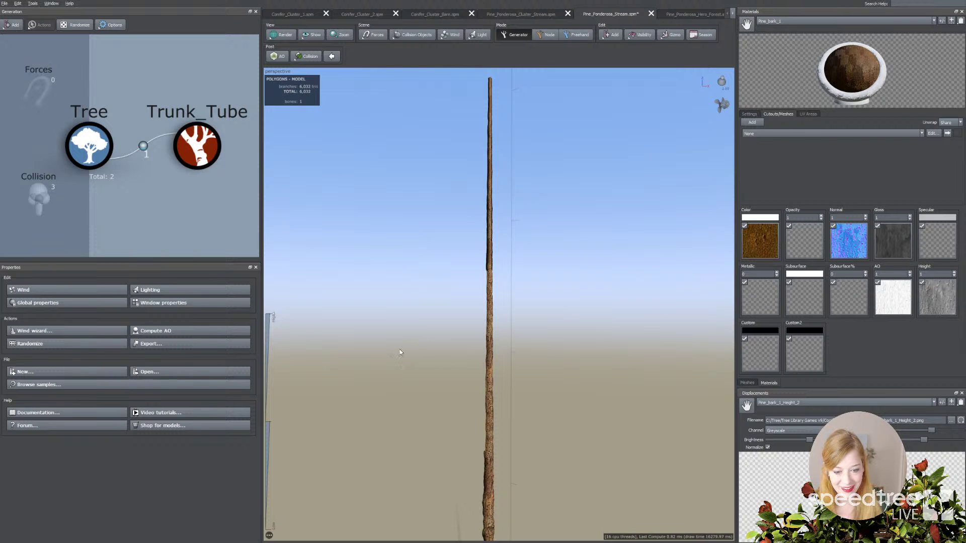
# Examine the displaced trunk's silhouette from base to tip, viewing it deselected and from several angles
pyautogui.click(491, 404)
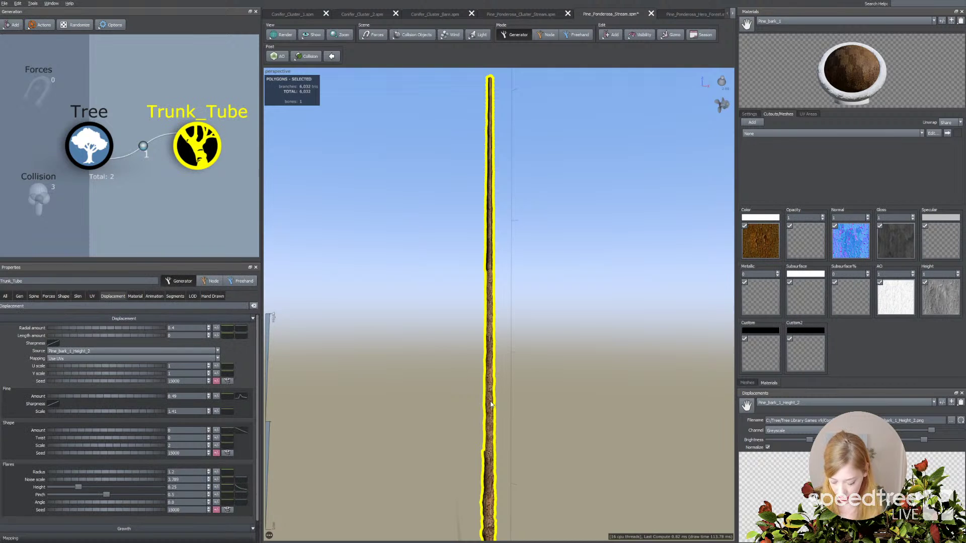
pyautogui.scroll(-2, 486, 425)
pyautogui.moveTo(486, 493); pyautogui.dragTo(481, 418, button='middle')
pyautogui.scroll(-1, 481, 418)
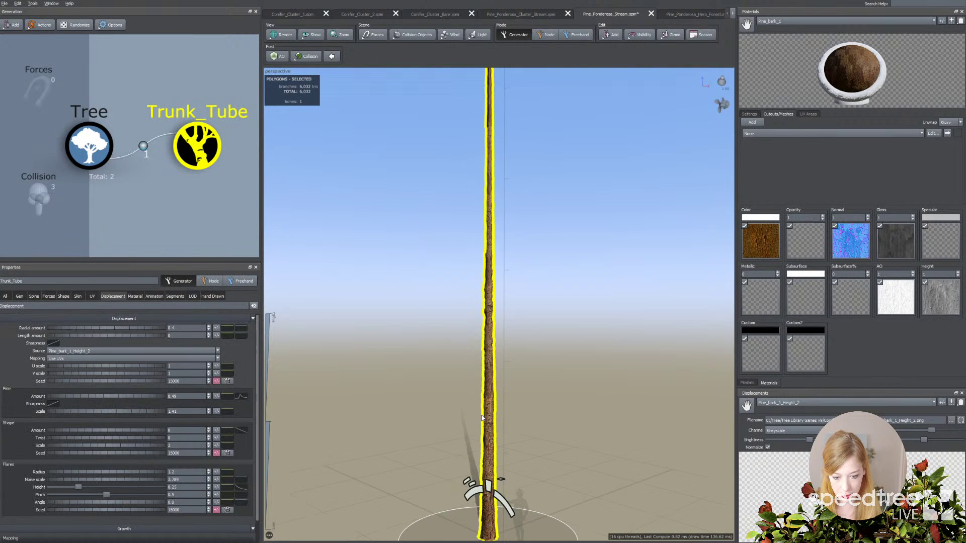
pyautogui.click(517, 414)
pyautogui.moveTo(533, 407); pyautogui.dragTo(510, 410)
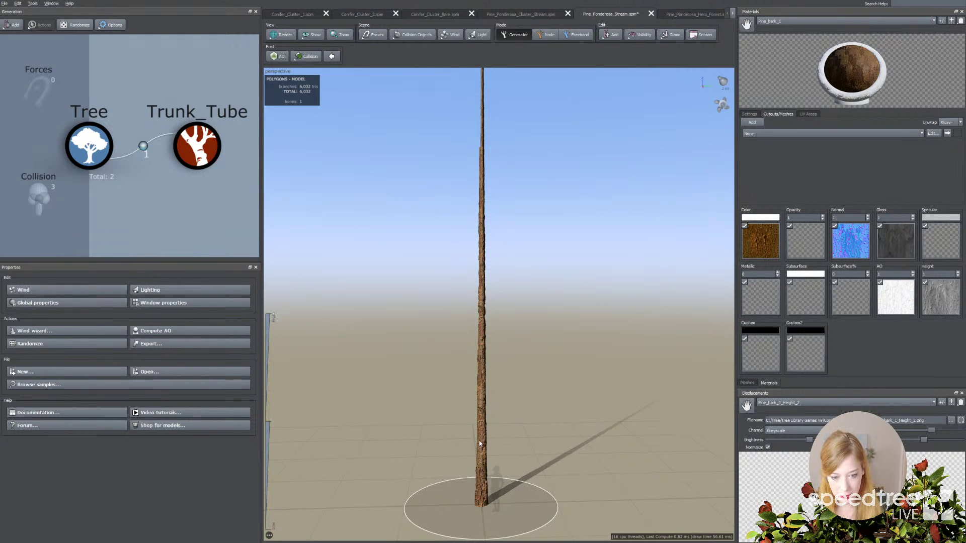
pyautogui.scroll(-2, 442, 426)
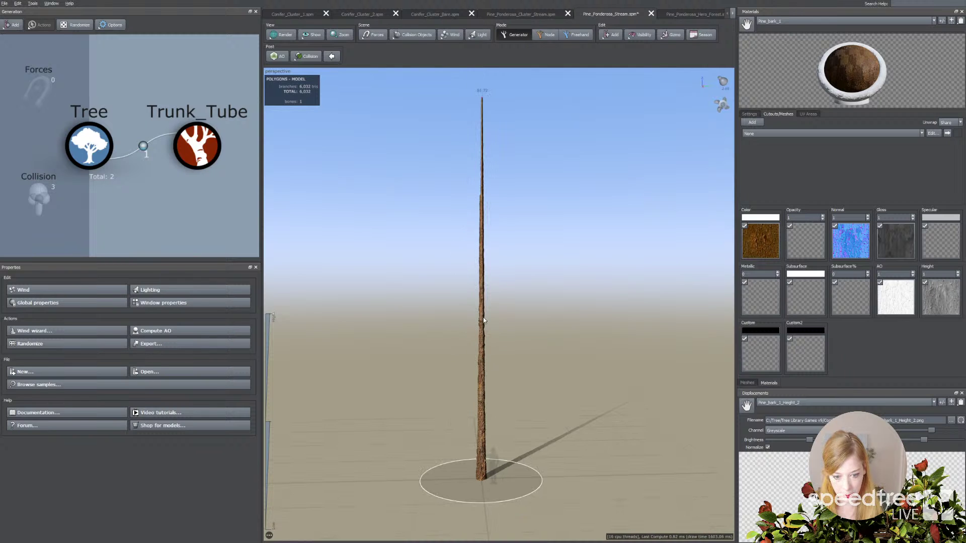
pyautogui.moveTo(482, 322); pyautogui.dragTo(505, 318)
# Lower the end of the trunk's radial displacement amount profile curve to about a quarter height and deselect the trunk
pyautogui.click(486, 196)
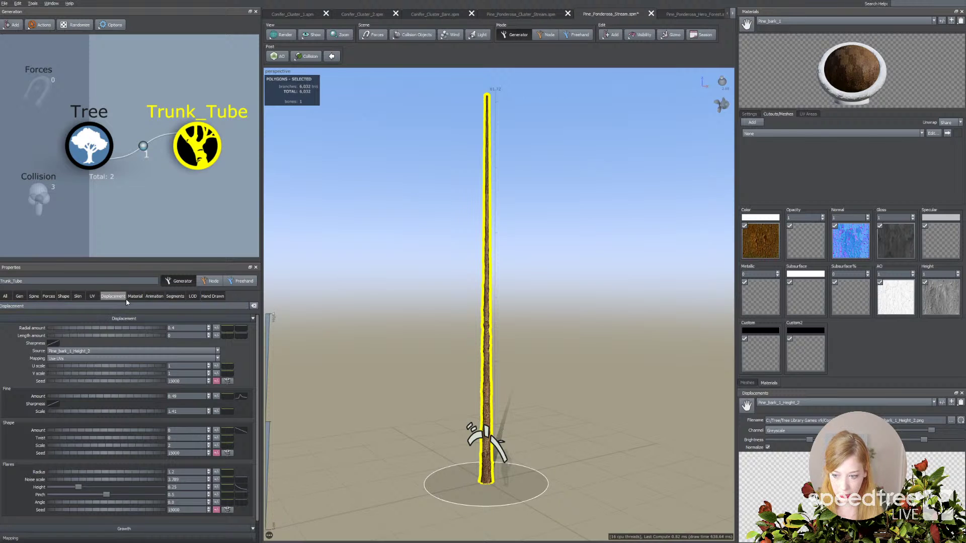
pyautogui.click(241, 328)
pyautogui.moveTo(430, 353); pyautogui.dragTo(430, 415)
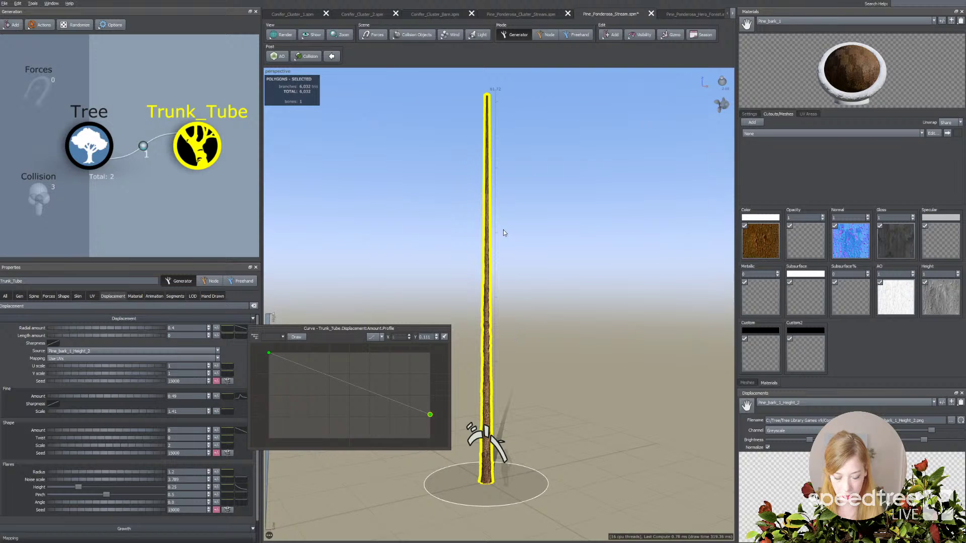
pyautogui.click(510, 266)
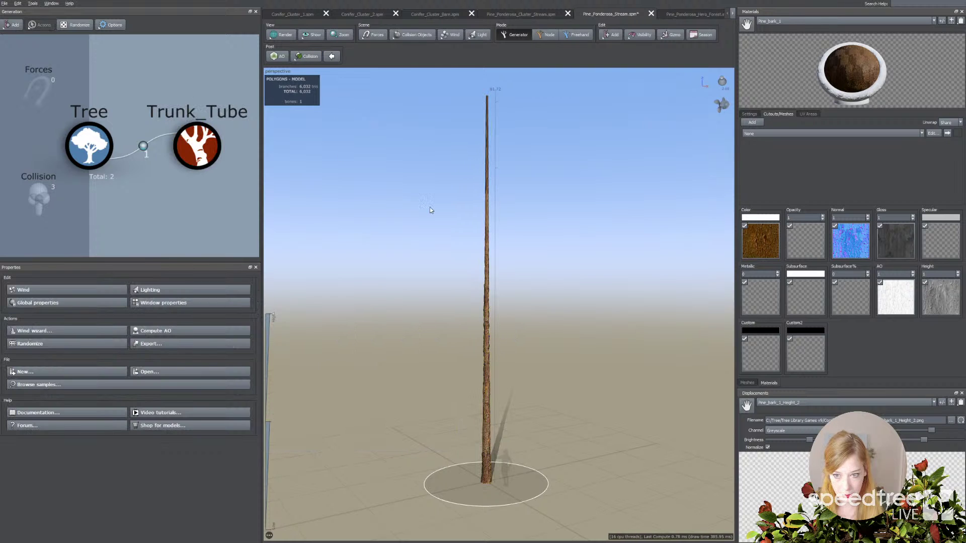
# Sink the trunk's base slightly below the ground and deselect it
pyautogui.scroll(2, 501, 257)
pyautogui.click(488, 258)
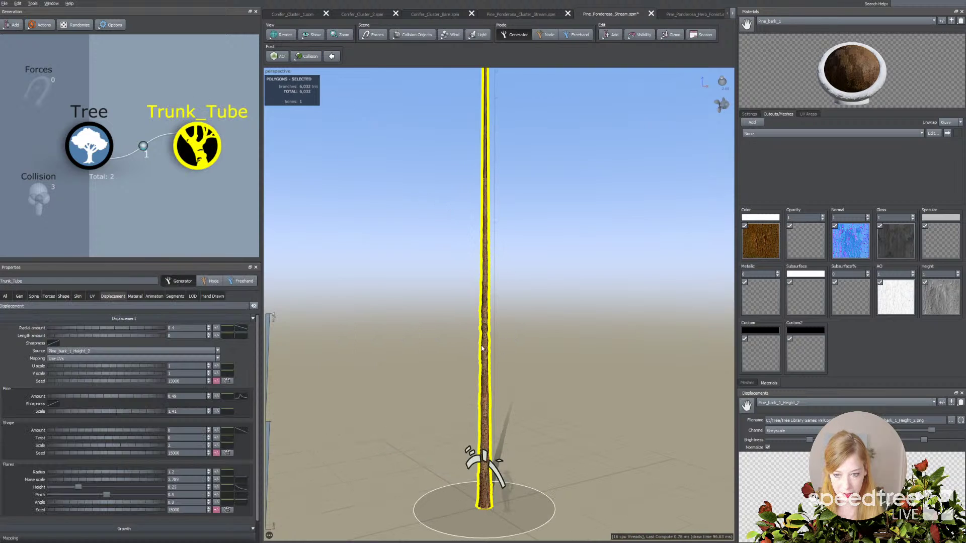
pyautogui.click(428, 172)
pyautogui.scroll(-2, 449, 197)
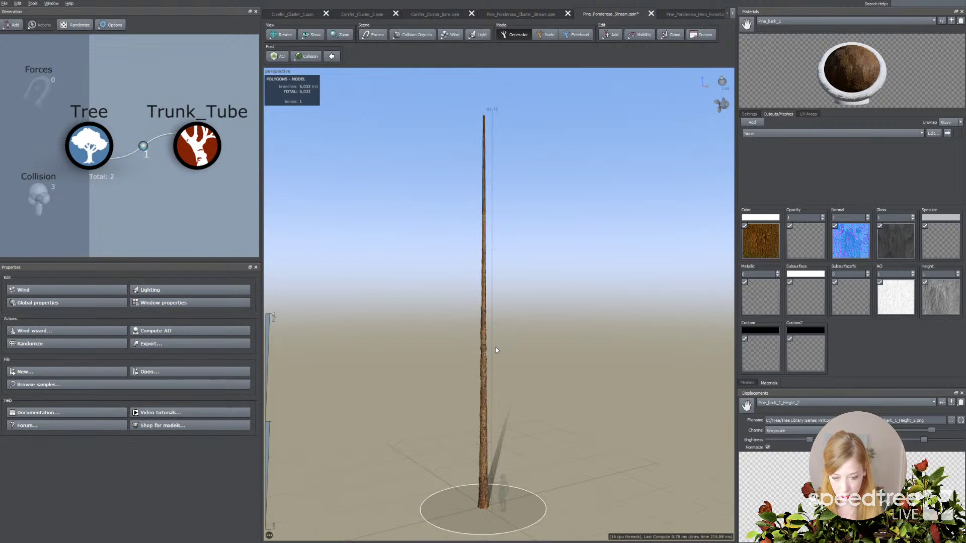
pyautogui.moveTo(472, 384); pyautogui.dragTo(482, 381)
pyautogui.click(483, 382)
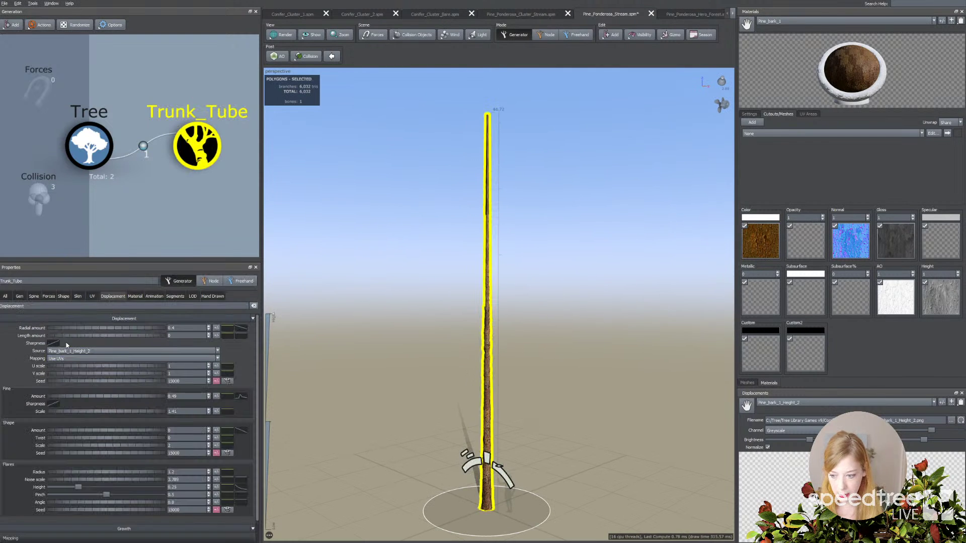
pyautogui.click(19, 296)
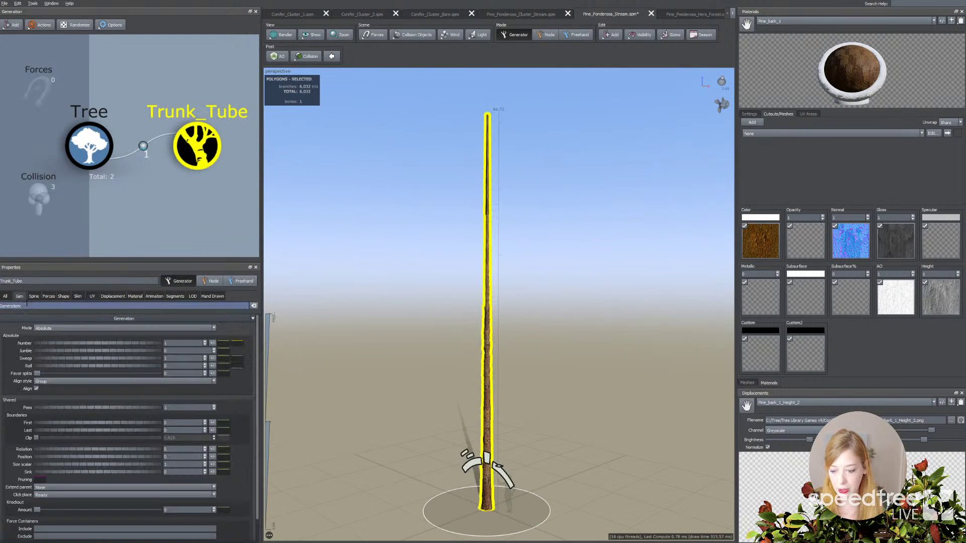
pyautogui.moveTo(77, 475); pyautogui.dragTo(98, 476)
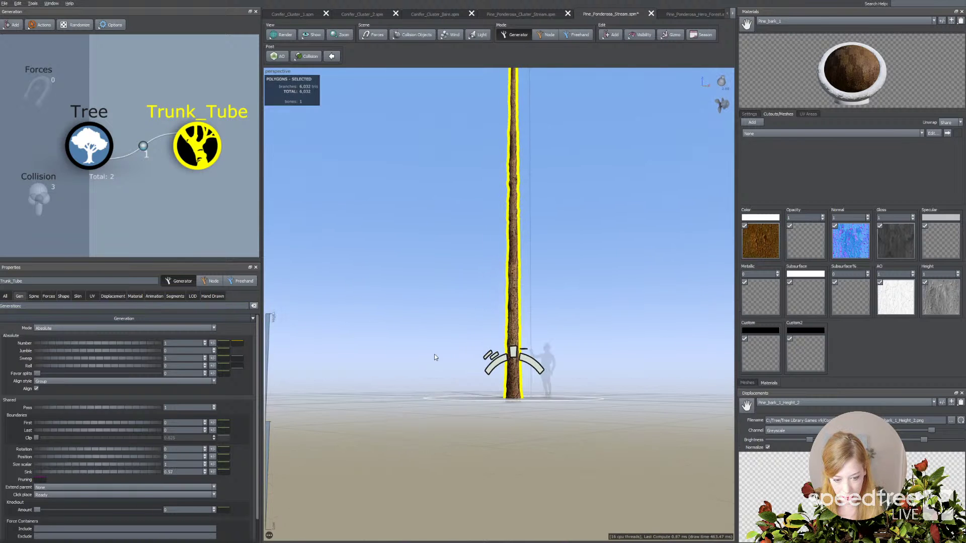
pyautogui.click(401, 412)
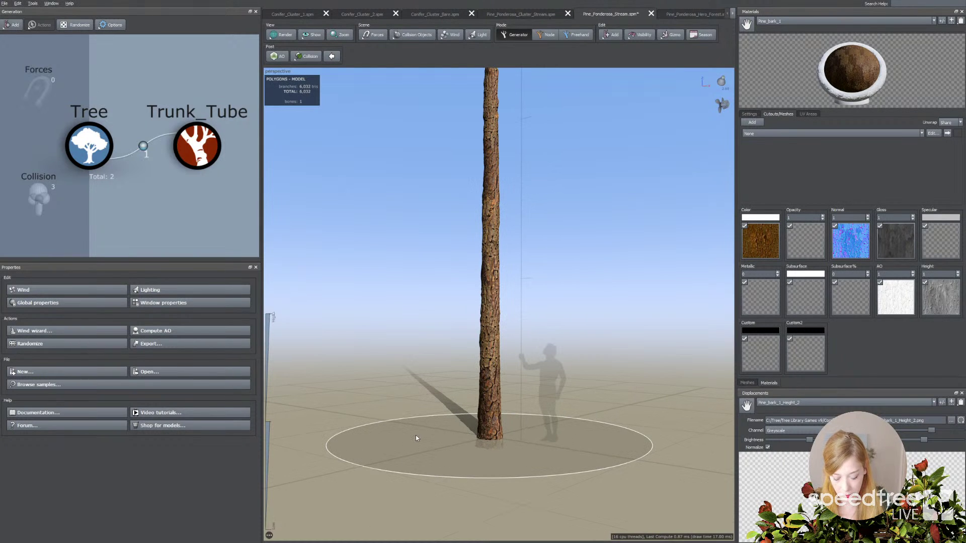
# Add a Tubes branch generator to the trunk
pyautogui.click(492, 426)
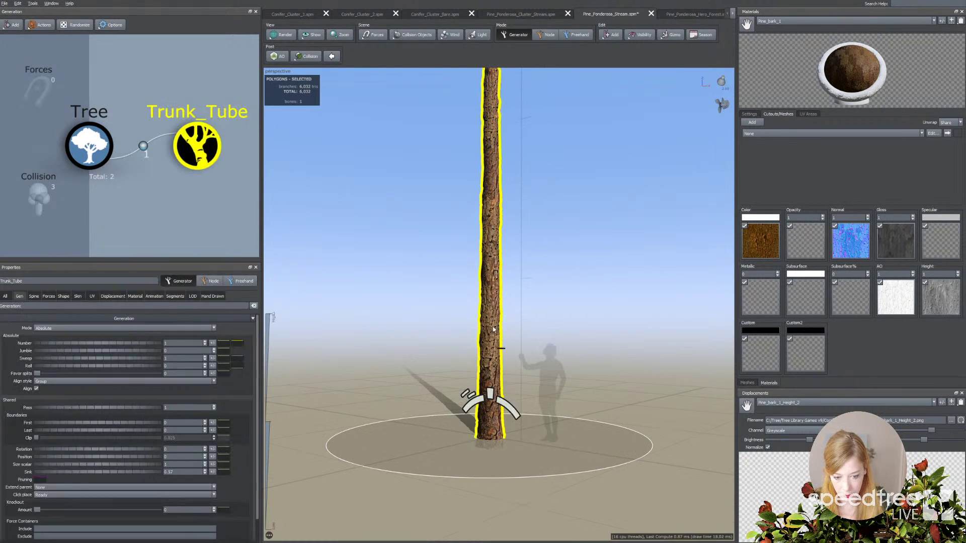
pyautogui.moveTo(497, 479); pyautogui.dragTo(451, 420)
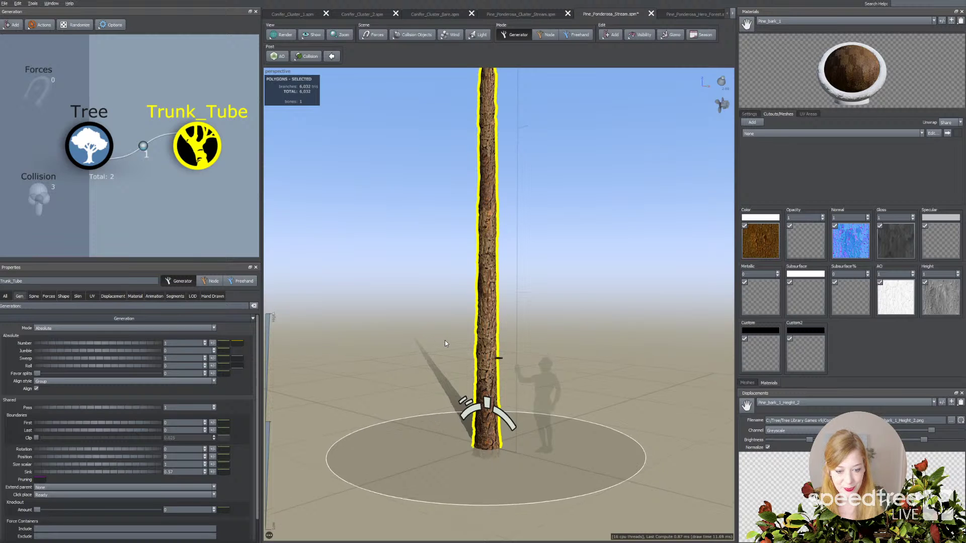
pyautogui.moveTo(447, 342); pyautogui.dragTo(464, 480)
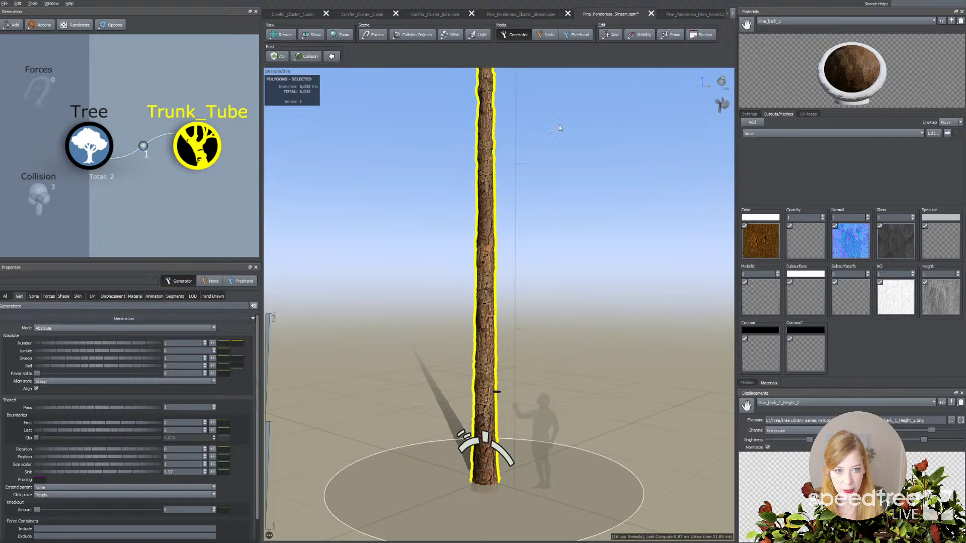
pyautogui.click(611, 35)
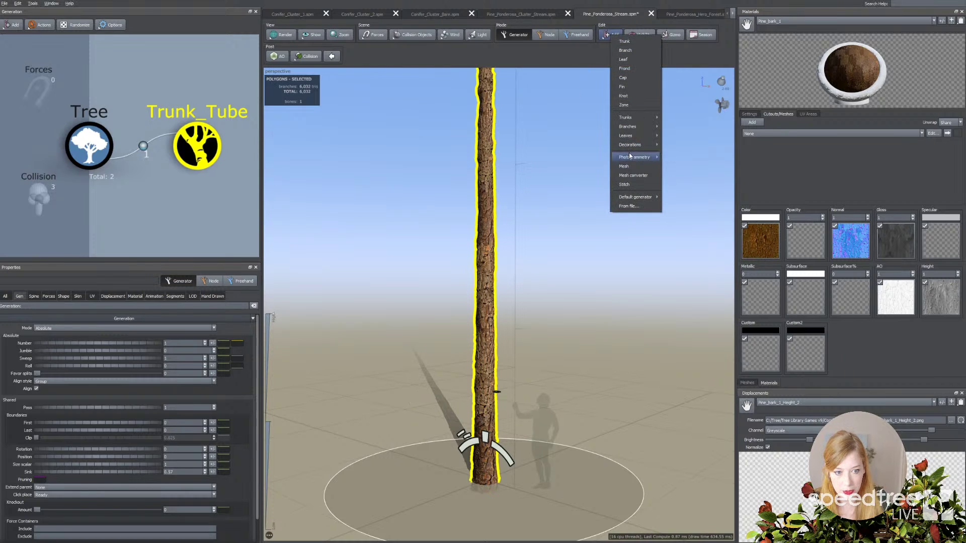
pyautogui.moveTo(633, 121)
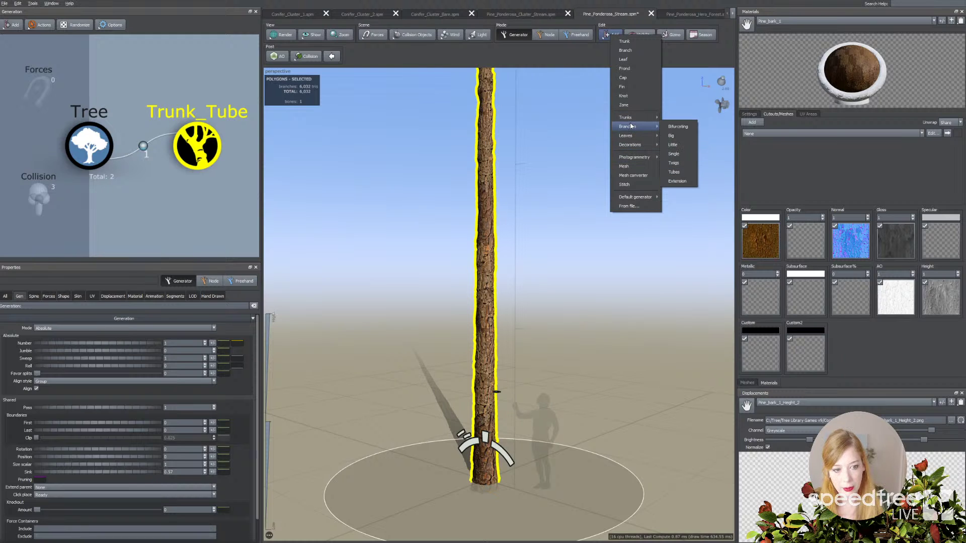
pyautogui.click(674, 172)
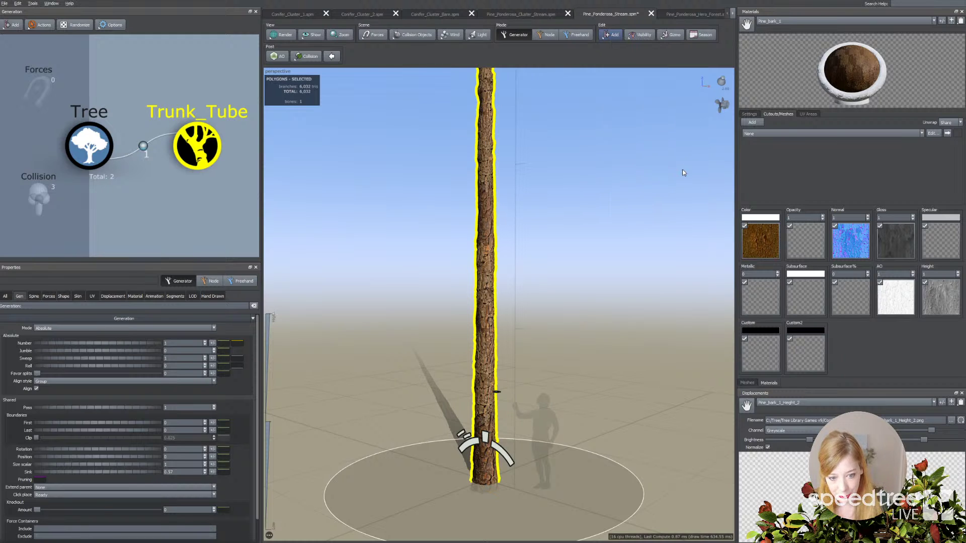
pyautogui.scroll(-5, 506, 261)
pyautogui.moveTo(508, 276); pyautogui.dragTo(522, 291, button='middle')
pyautogui.scroll(-3, 522, 291)
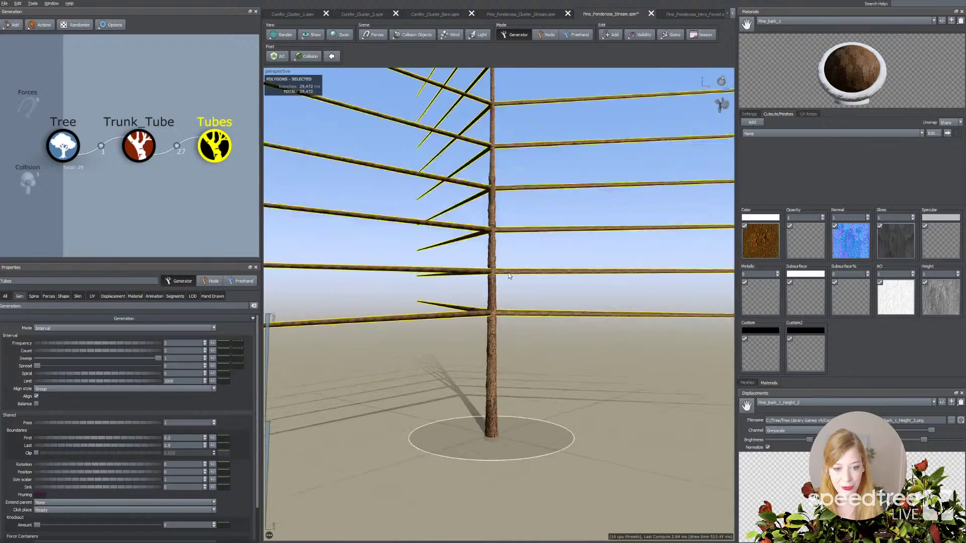
pyautogui.moveTo(541, 267); pyautogui.dragTo(522, 267)
pyautogui.moveTo(522, 266); pyautogui.dragTo(528, 289, button='middle')
pyautogui.moveTo(527, 289); pyautogui.dragTo(477, 243)
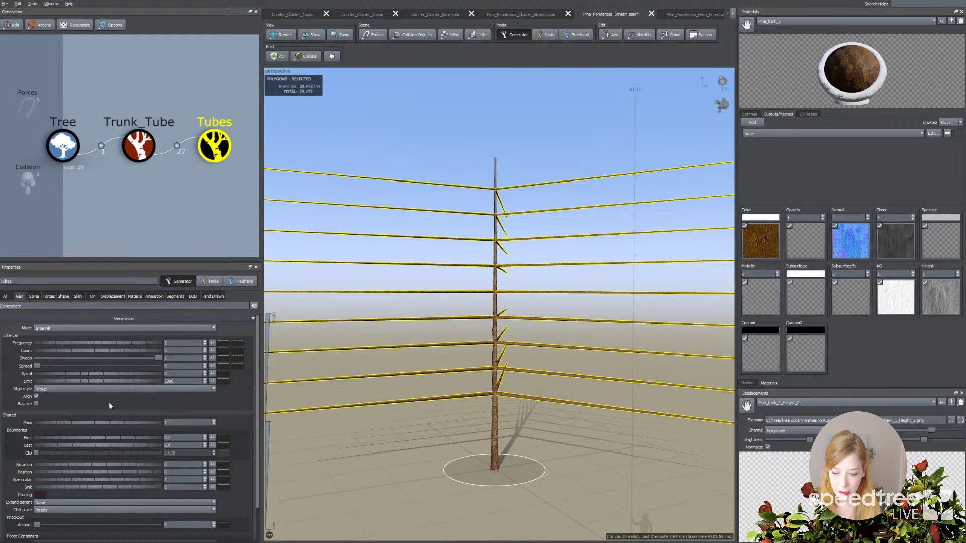
# Set the Tubes branches' Extend parent option to Any and select the extension at the trunk's tip
pyautogui.click(77, 503)
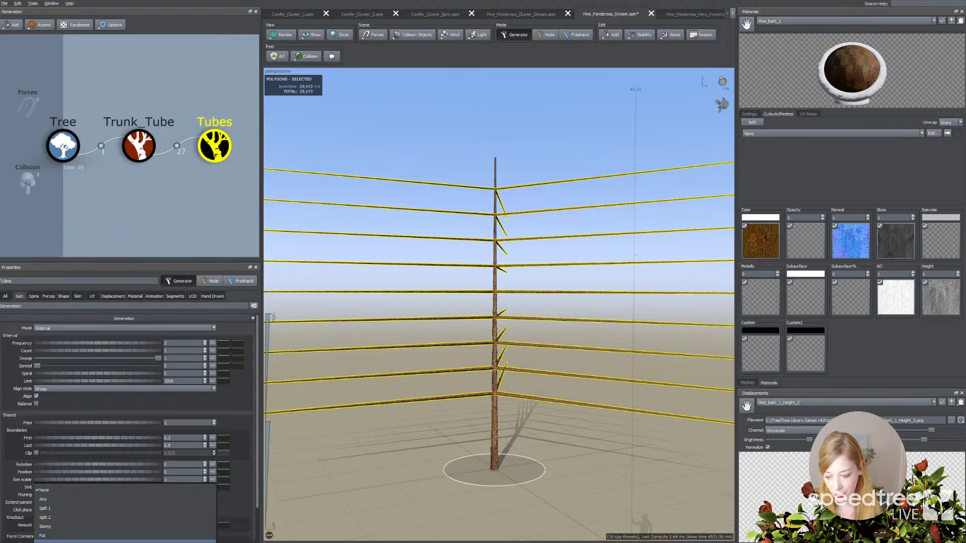
pyautogui.click(51, 541)
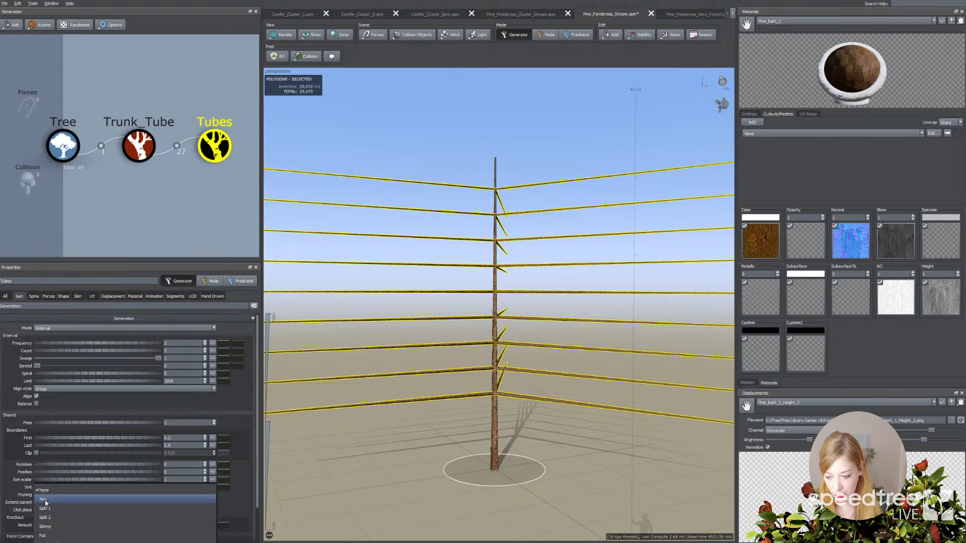
pyautogui.moveTo(420, 384); pyautogui.dragTo(423, 455, button='middle')
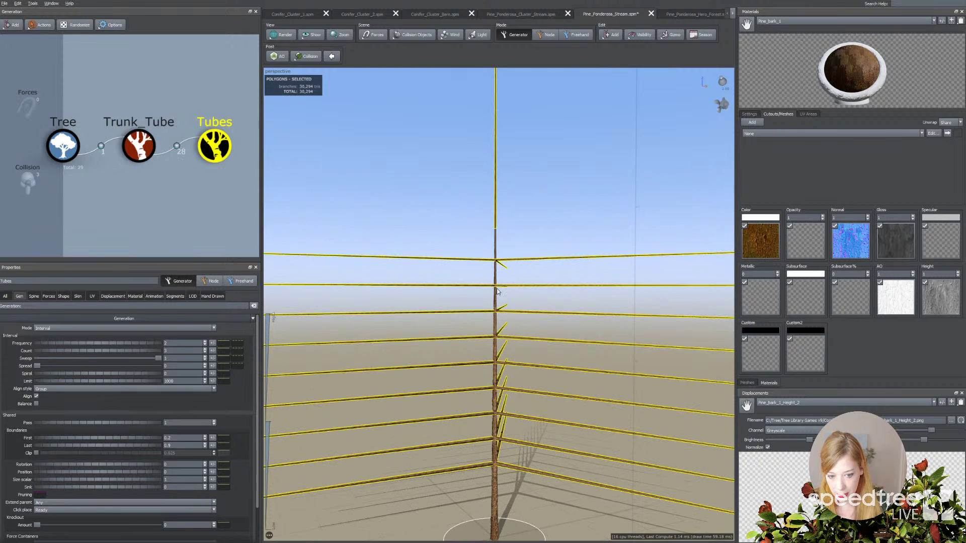
pyautogui.click(496, 229)
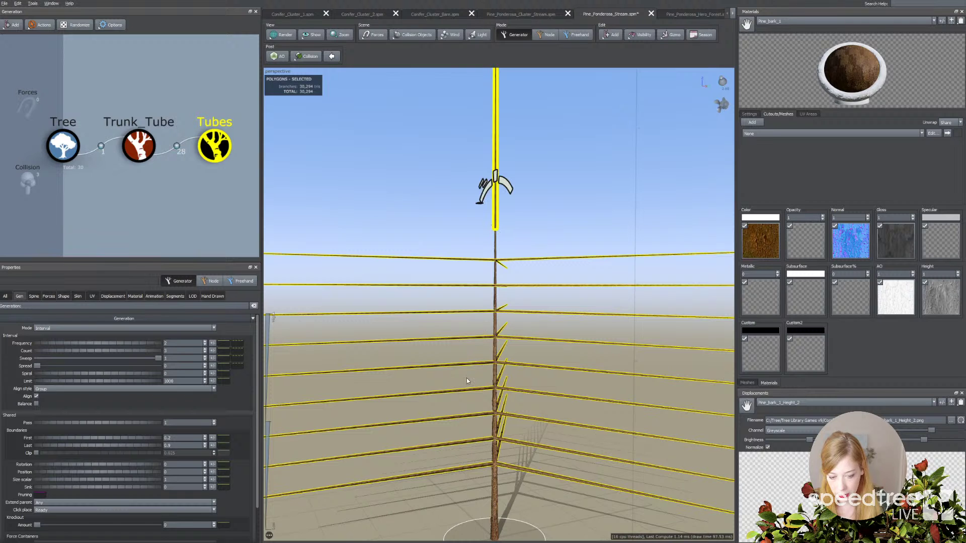
pyautogui.scroll(-3, 466, 379)
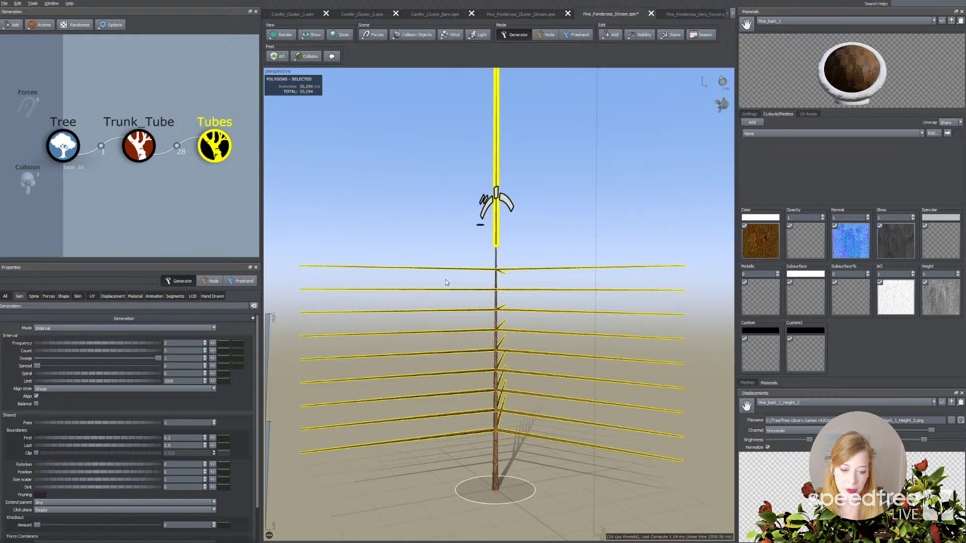
# Shorten the Tubes branches by setting their spine length to 0.36 of the parent
pyautogui.click(34, 296)
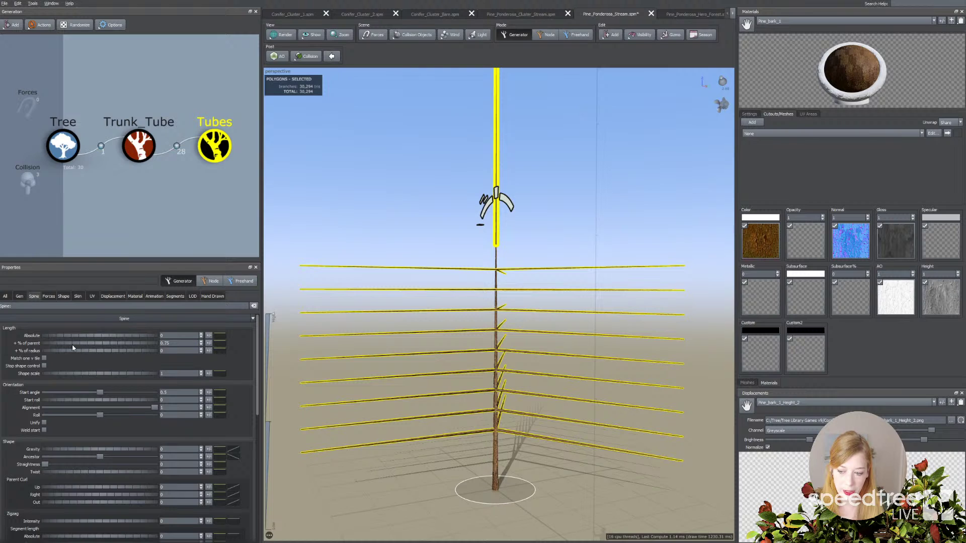
pyautogui.click(195, 350)
pyautogui.moveTo(153, 343); pyautogui.dragTo(139, 345)
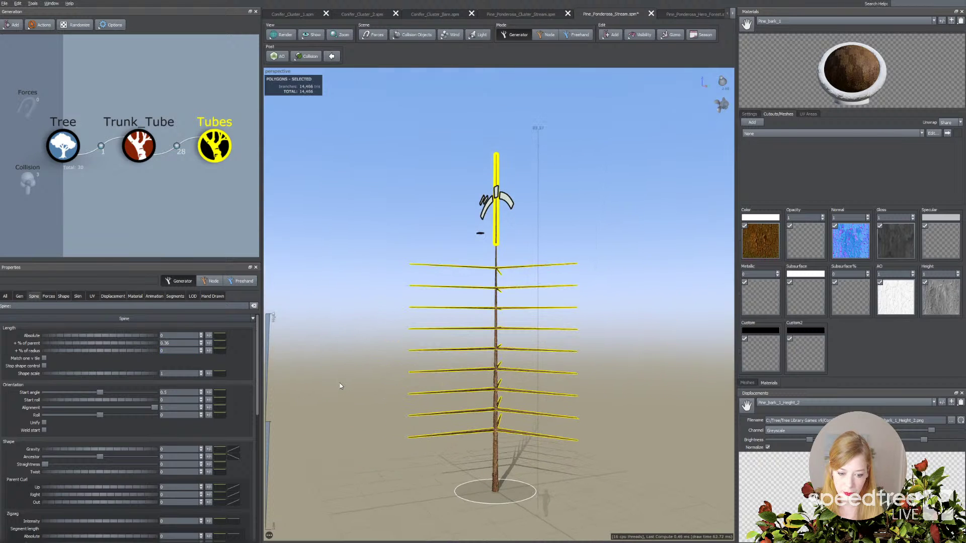
pyautogui.scroll(1, 352, 385)
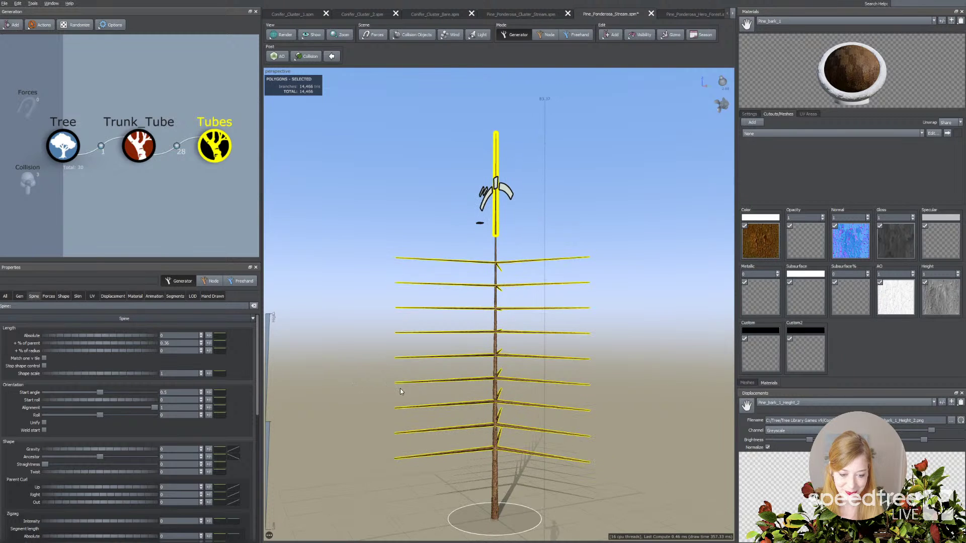
pyautogui.moveTo(399, 388); pyautogui.dragTo(400, 363, button='middle')
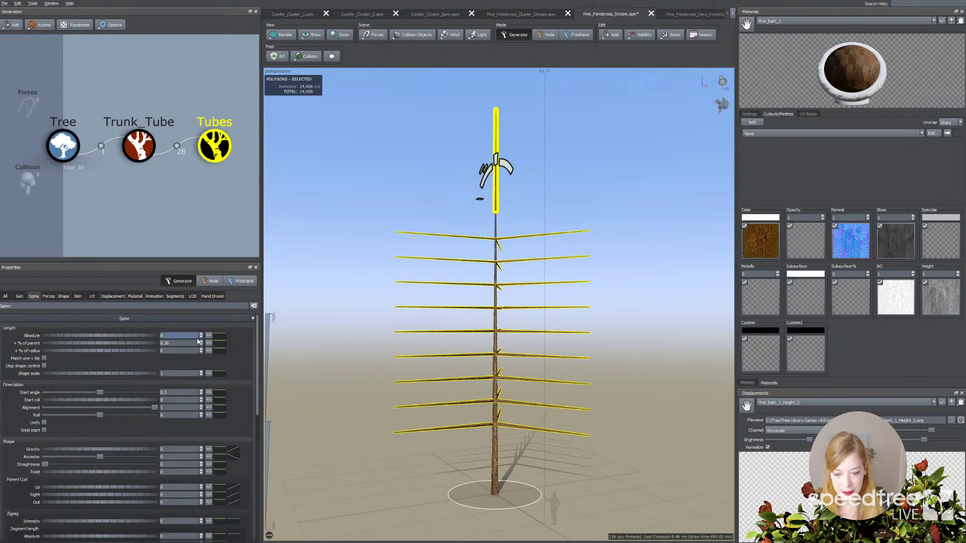
# Lower the end of the % of parent length curve relative to Trunk_Tube to about half height, so branches shorten toward the top
pyautogui.click(220, 343)
pyautogui.click(269, 352)
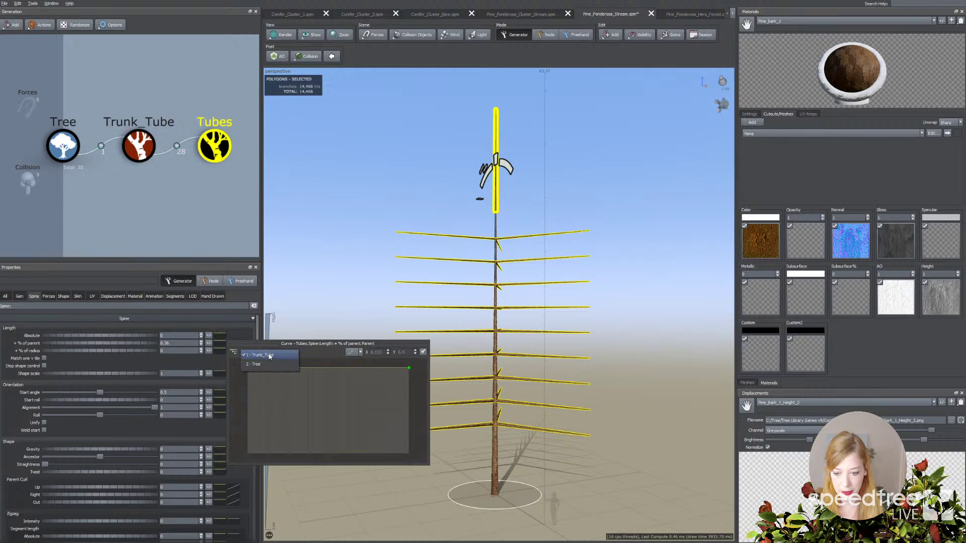
pyautogui.click(279, 355)
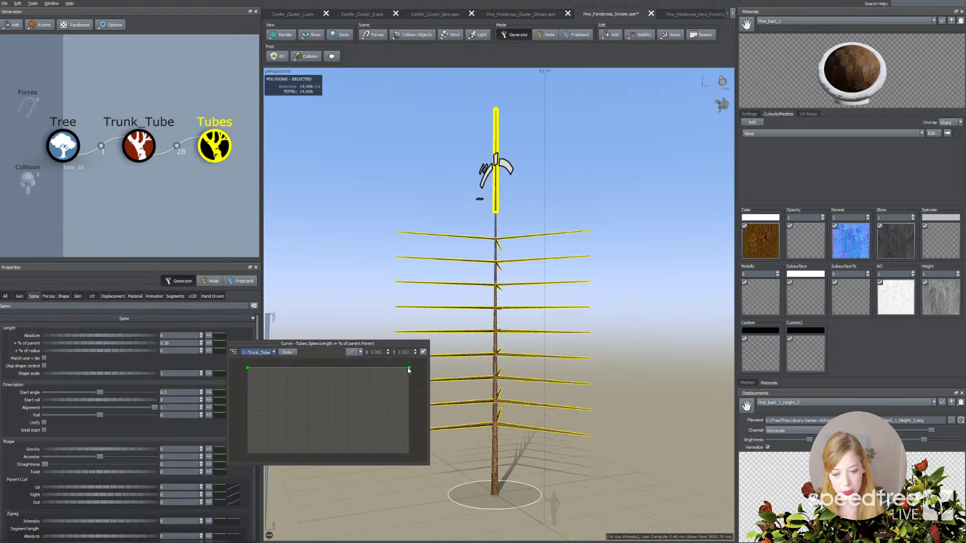
pyautogui.moveTo(409, 368); pyautogui.dragTo(411, 413)
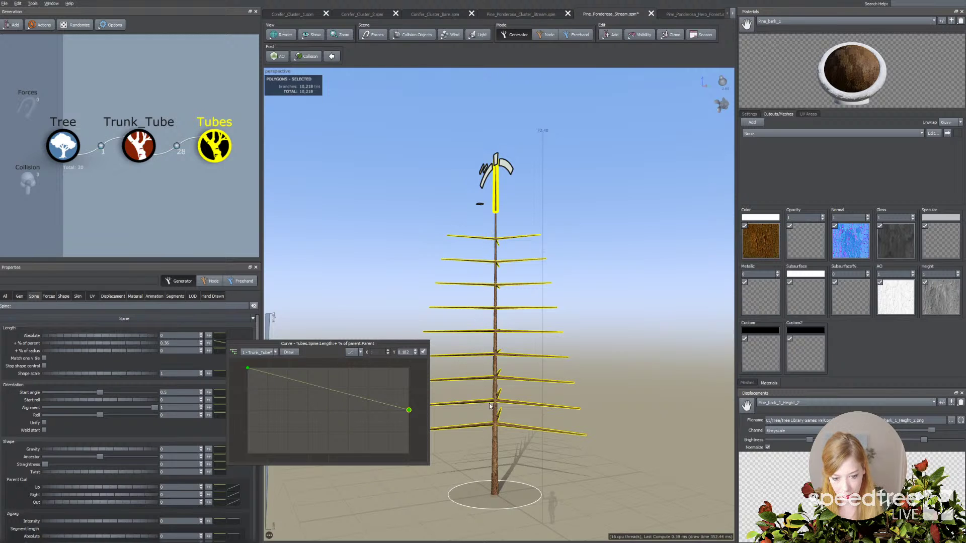
# Review the generation modes available for the Tubes branches and the node hierarchy, keeping Interval mode
pyautogui.click(19, 297)
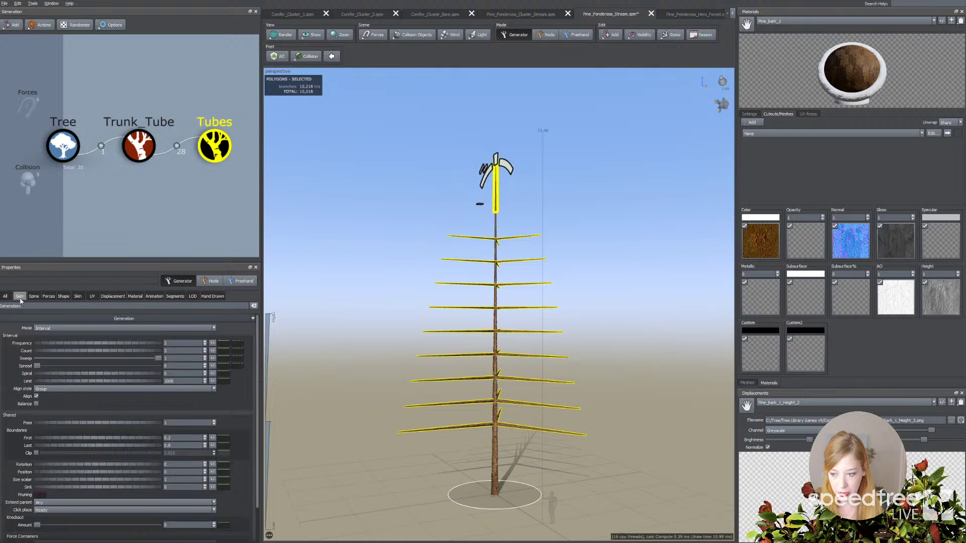
pyautogui.click(55, 328)
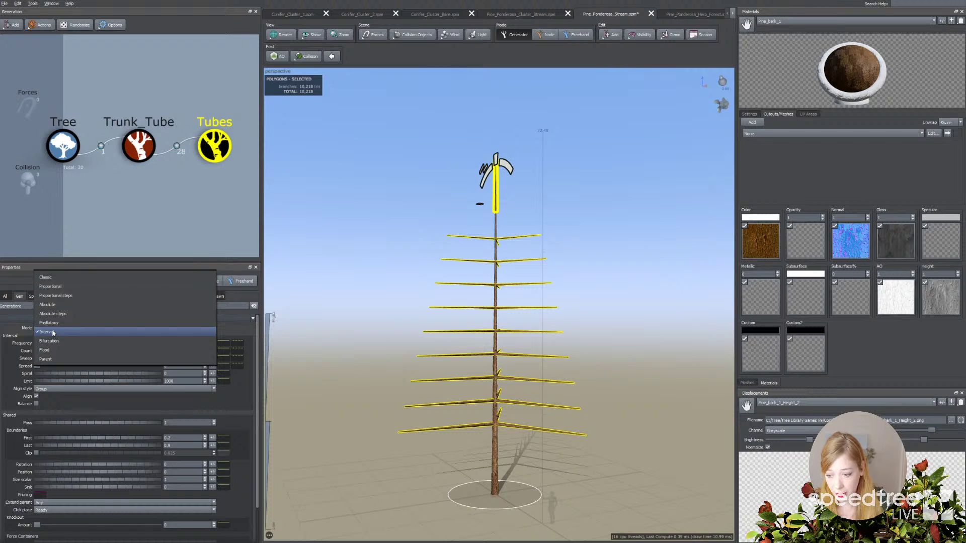
pyautogui.moveTo(104, 196); pyautogui.dragTo(234, 186)
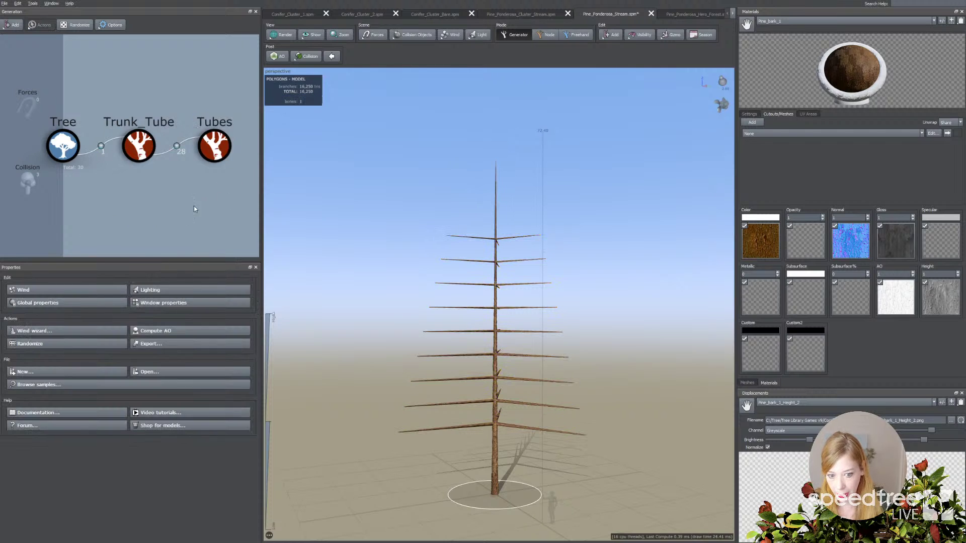
pyautogui.click(50, 303)
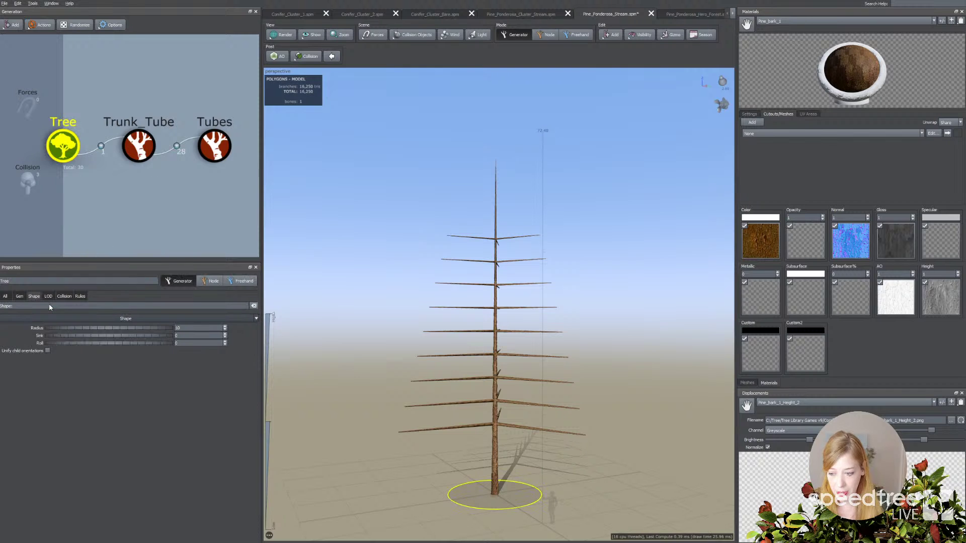
pyautogui.click(147, 173)
pyautogui.click(214, 146)
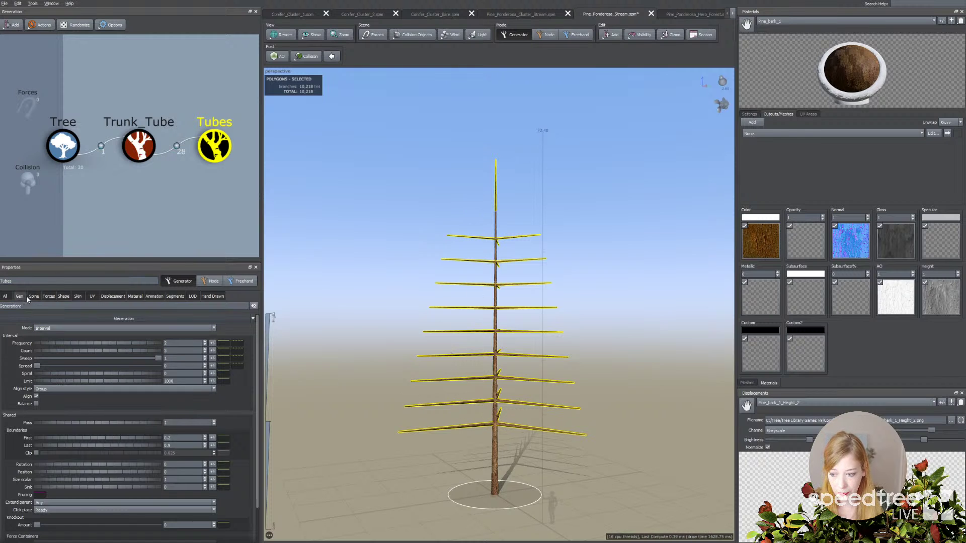
pyautogui.click(75, 328)
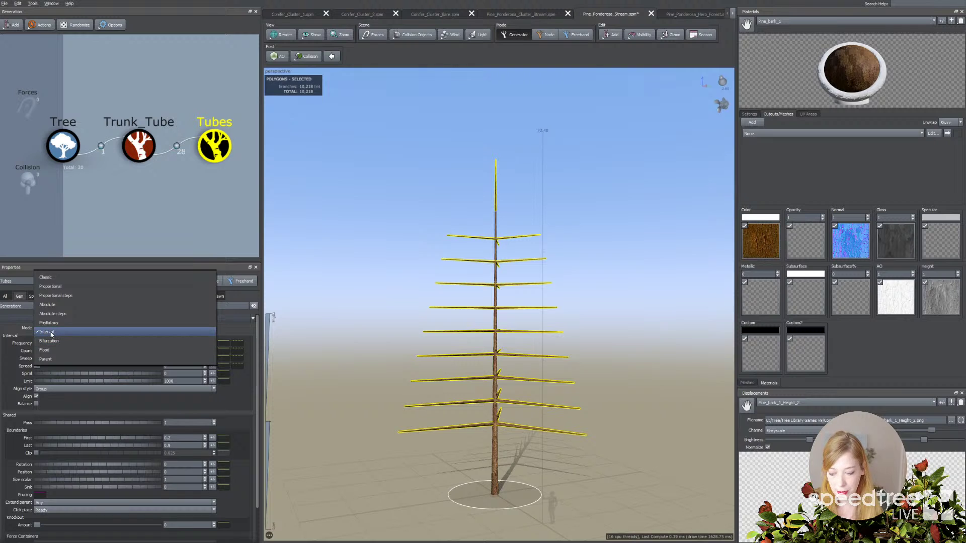
pyautogui.click(105, 206)
pyautogui.click(115, 201)
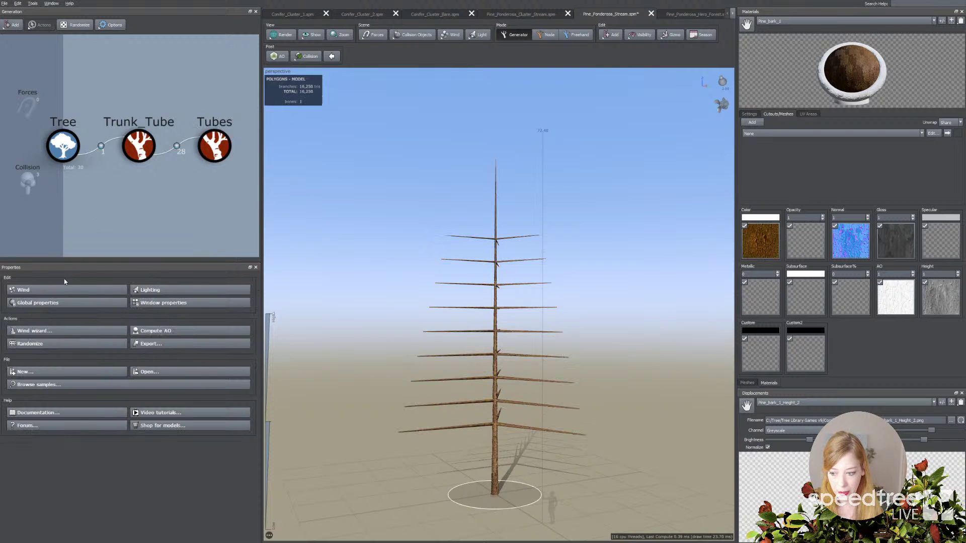
# Slightly reduce the interval frequency of the Tubes branches
pyautogui.click(201, 156)
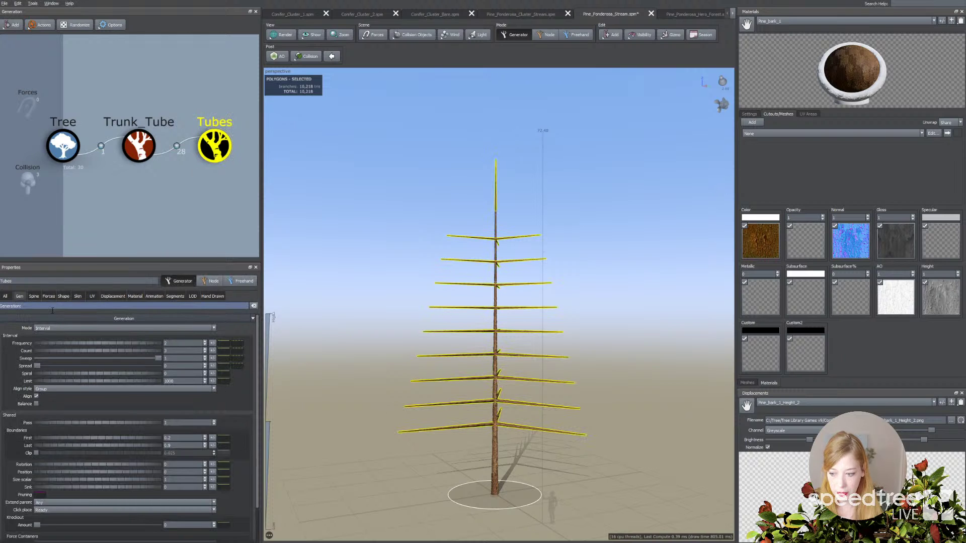
pyautogui.moveTo(50, 343)
pyautogui.mouseDown()
pyautogui.moveTo(197, 343)
pyautogui.moveTo(47, 341)
pyautogui.mouseUp()
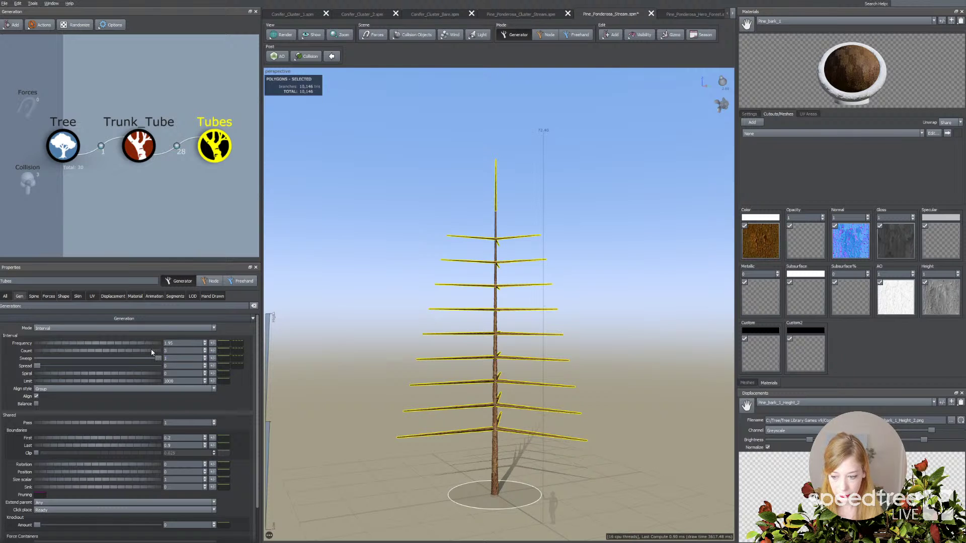
# Set the Tubes interval frequency to 2.2 and lower the end of its profile curve to about half height
pyautogui.moveTo(145, 342); pyautogui.dragTo(191, 344)
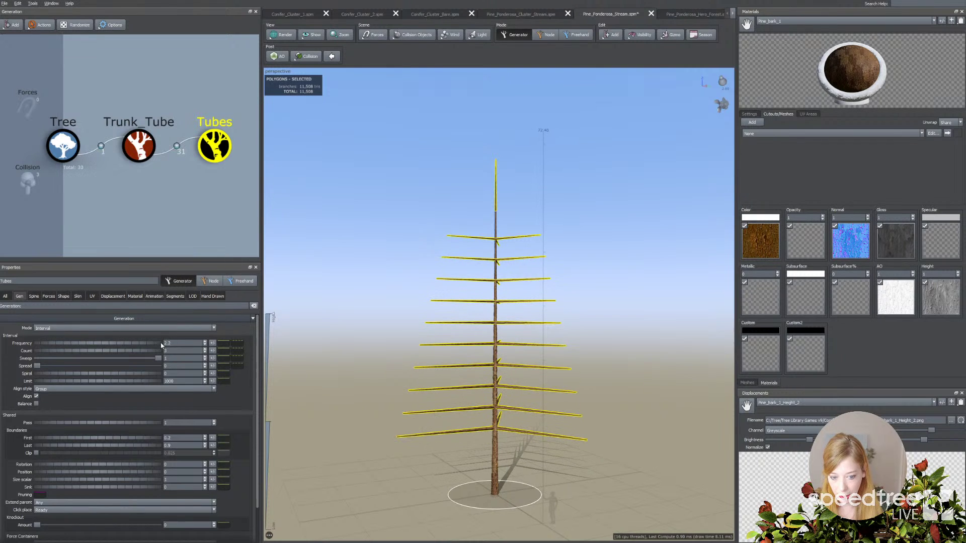
pyautogui.click(241, 344)
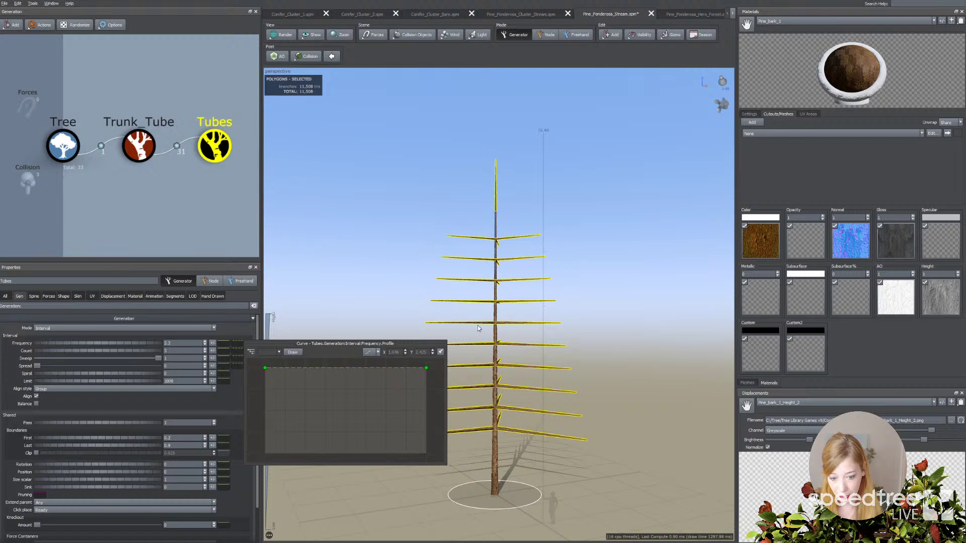
pyautogui.moveTo(425, 389); pyautogui.dragTo(427, 410)
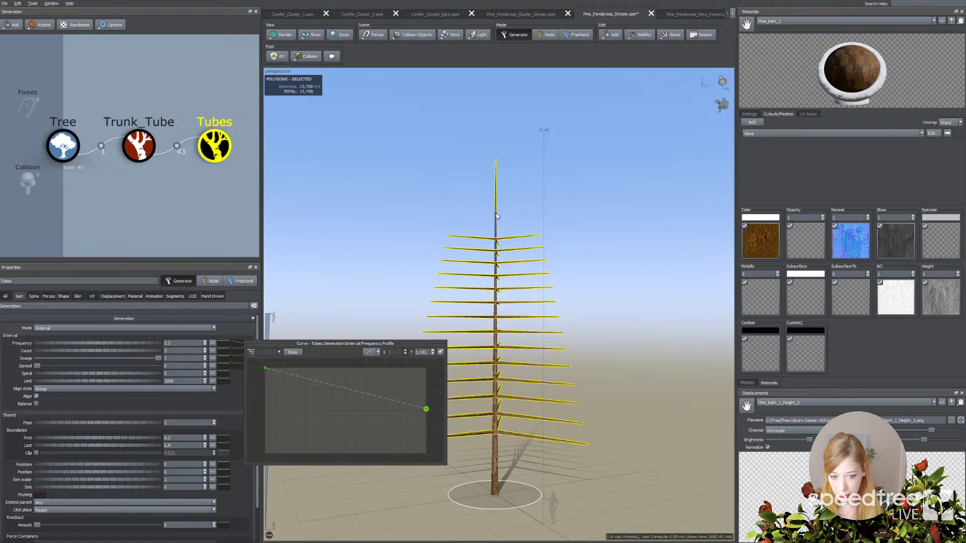
# Set the Tubes generation boundaries to First 0.35 and Last 1
pyautogui.click(175, 437)
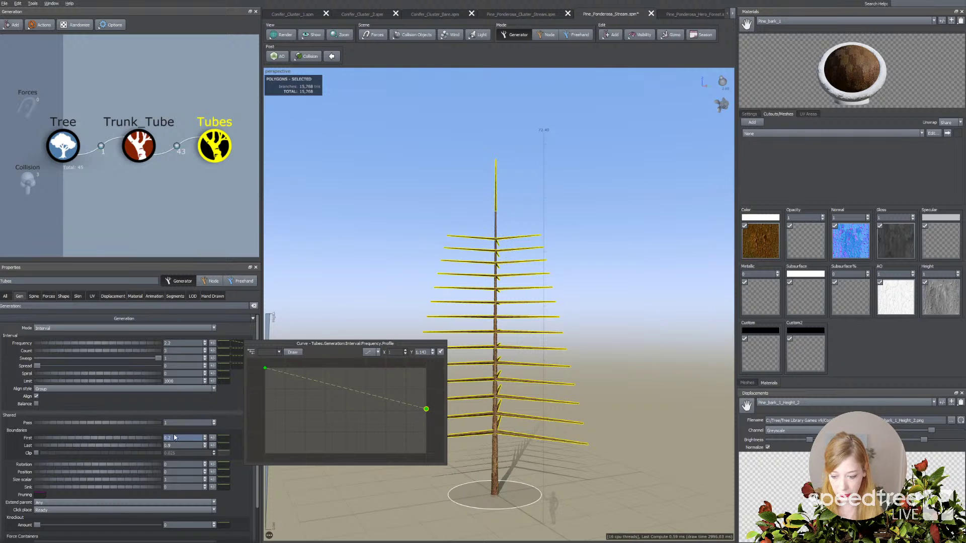
pyautogui.press('Tab')
pyautogui.write('1.07')
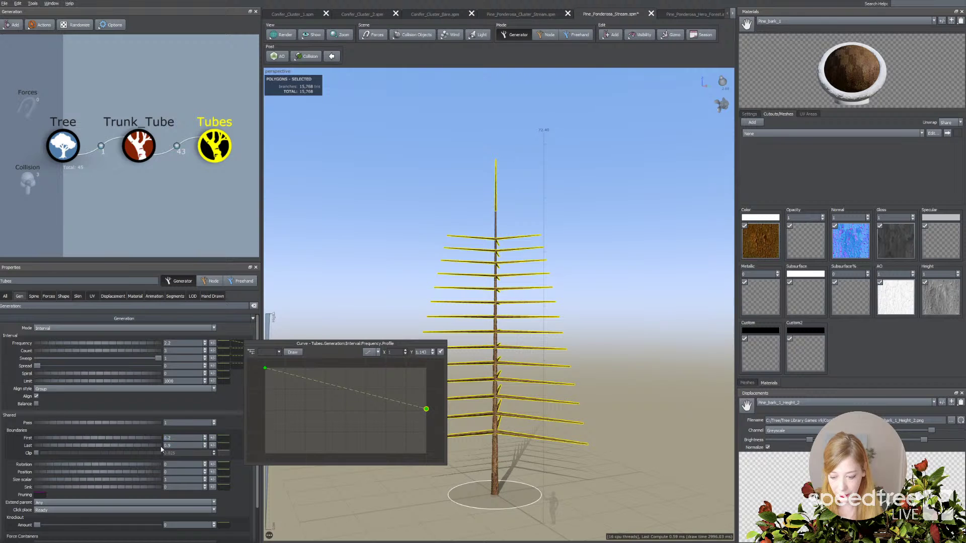
pyautogui.press('Return')
pyautogui.moveTo(160, 445); pyautogui.dragTo(158, 445)
pyautogui.click(167, 446)
pyautogui.write('1')
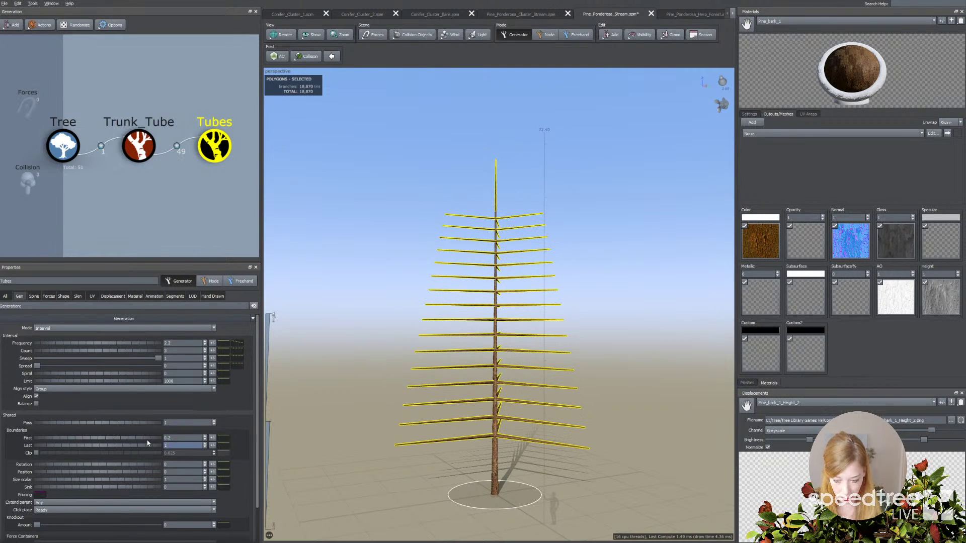
pyautogui.press('Return')
pyautogui.moveTo(334, 453); pyautogui.dragTo(330, 448)
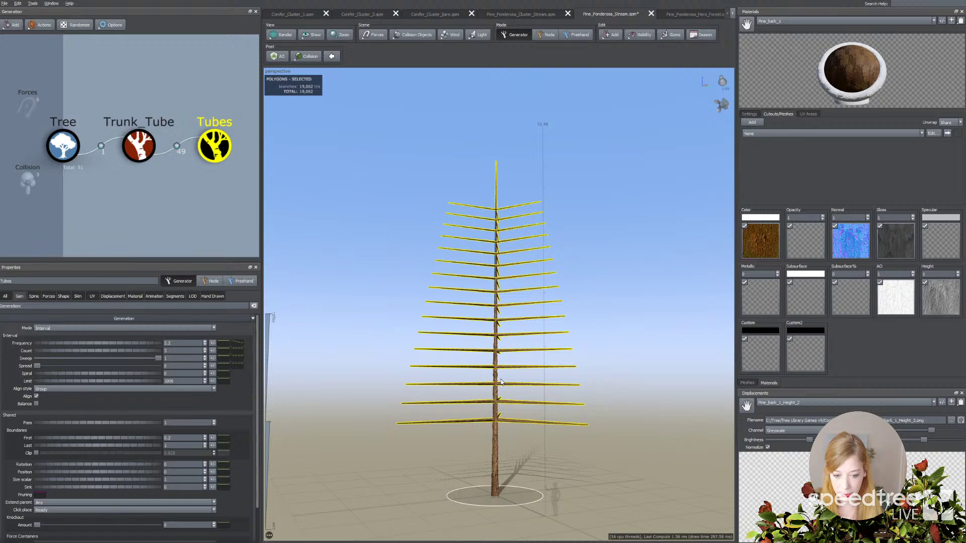
pyautogui.moveTo(56, 440); pyautogui.dragTo(62, 439)
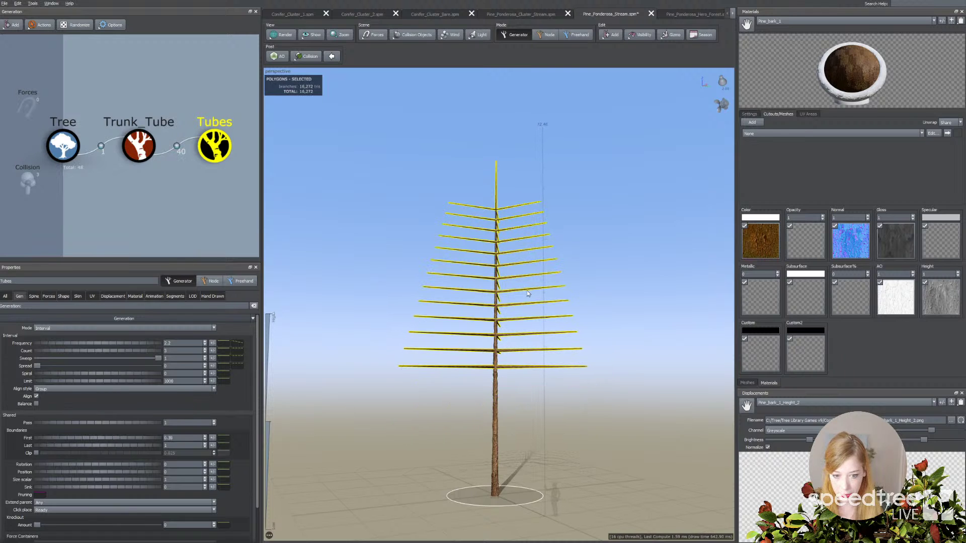
# Lower the end of the Tubes start angle curve relative to Trunk_Tube to about one third height, angling upper branches upward
pyautogui.click(33, 296)
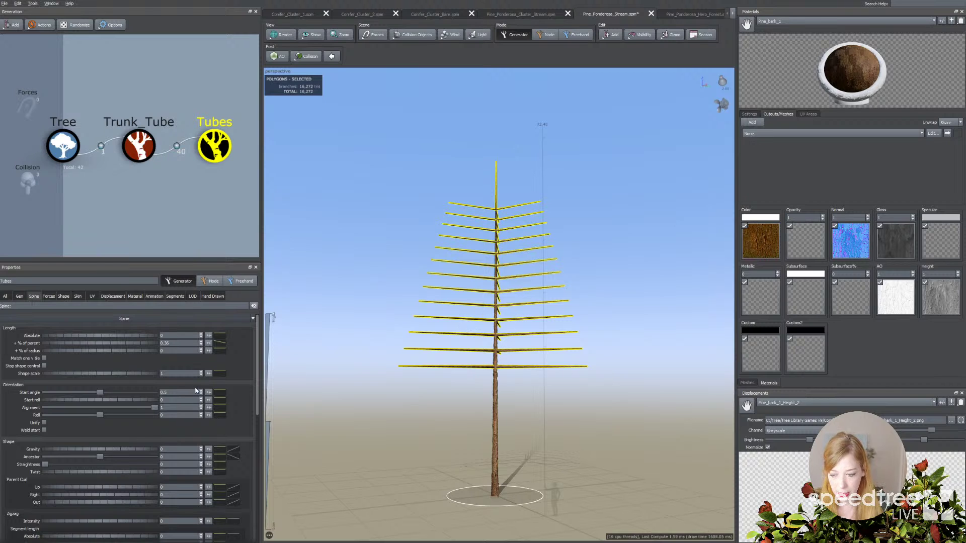
pyautogui.click(19, 296)
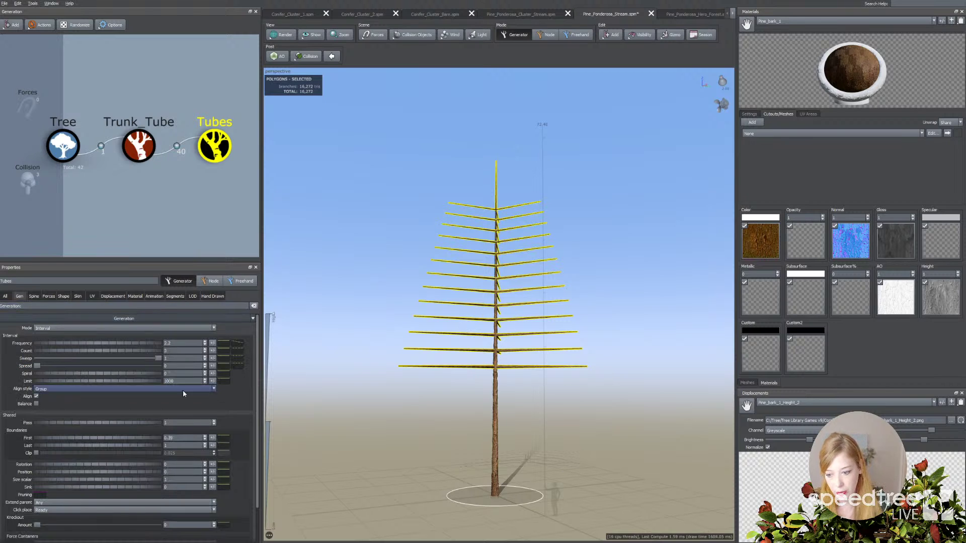
pyautogui.click(33, 296)
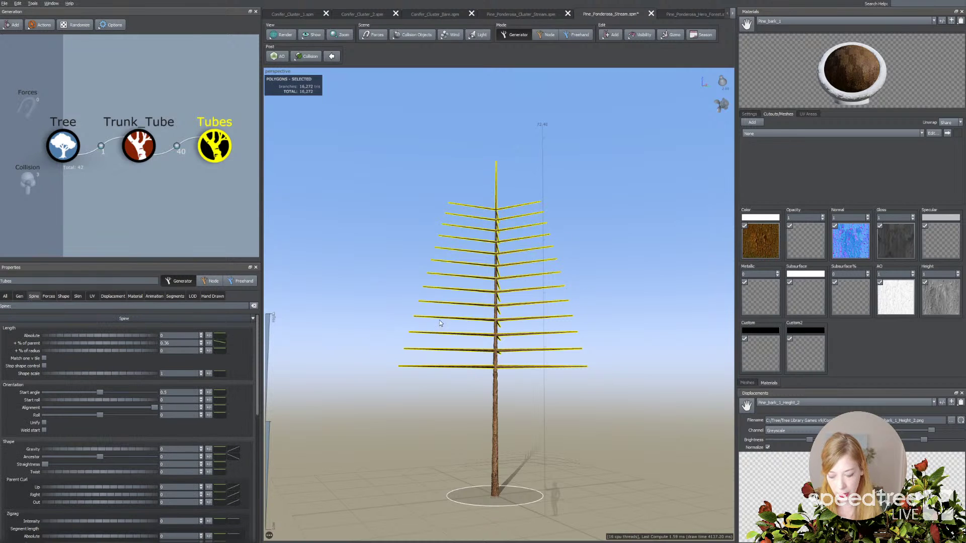
pyautogui.click(220, 392)
pyautogui.moveTo(409, 418); pyautogui.dragTo(409, 454)
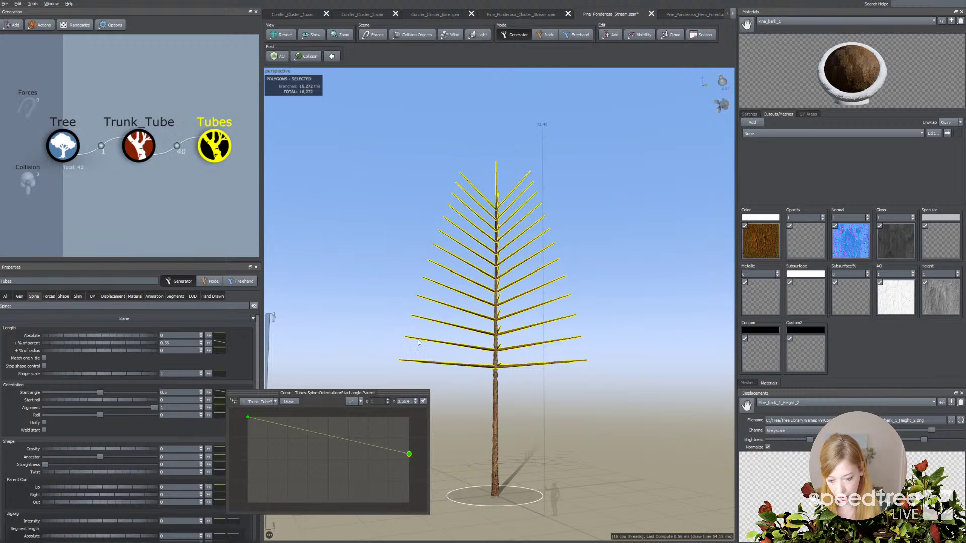
pyautogui.moveTo(409, 454); pyautogui.dragTo(409, 481)
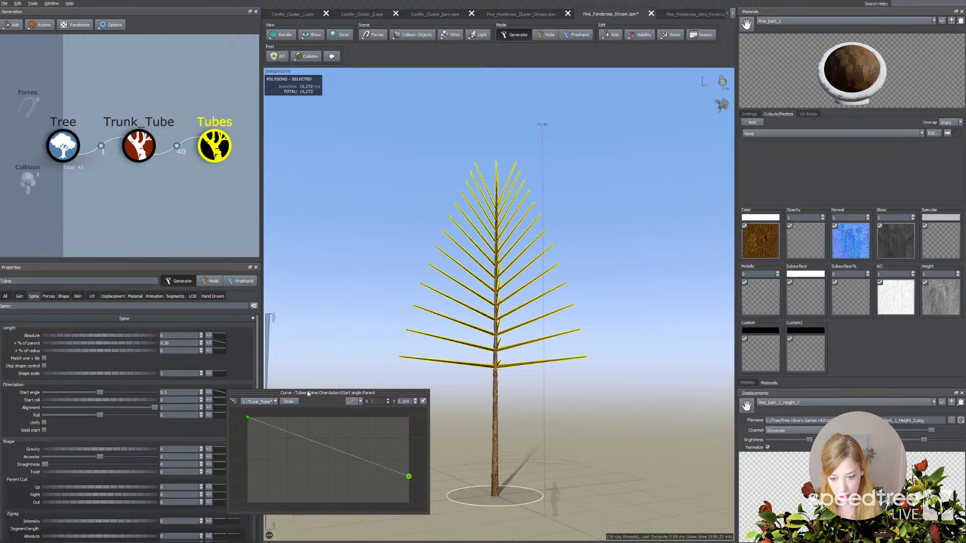
# Add random variance to the % of parent length of the Tubes branches
pyautogui.click(212, 343)
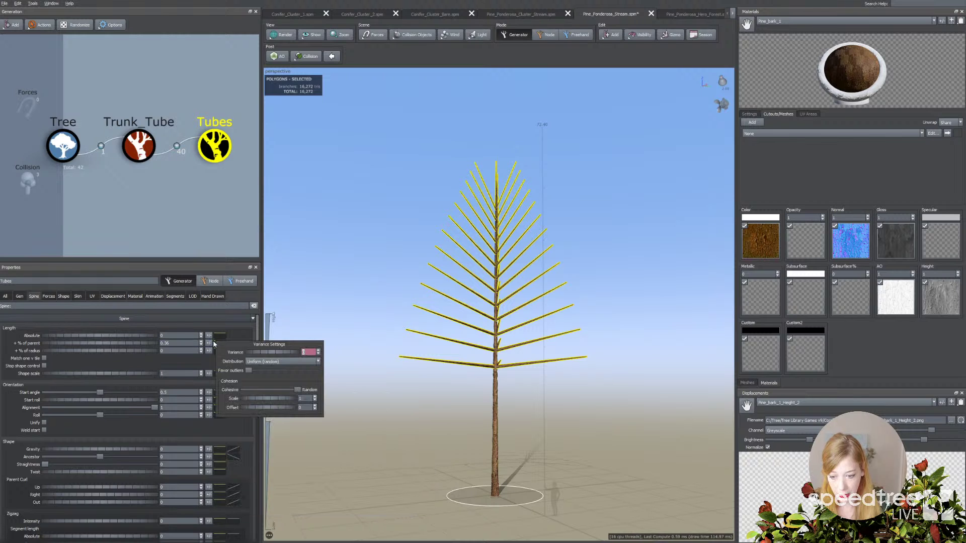
pyautogui.moveTo(259, 356); pyautogui.dragTo(288, 357)
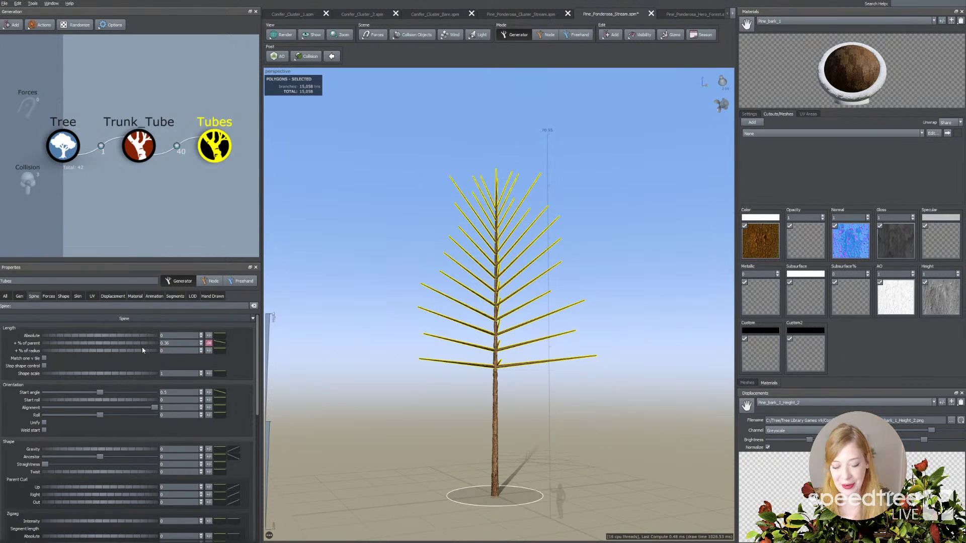
pyautogui.moveTo(431, 360); pyautogui.dragTo(479, 184)
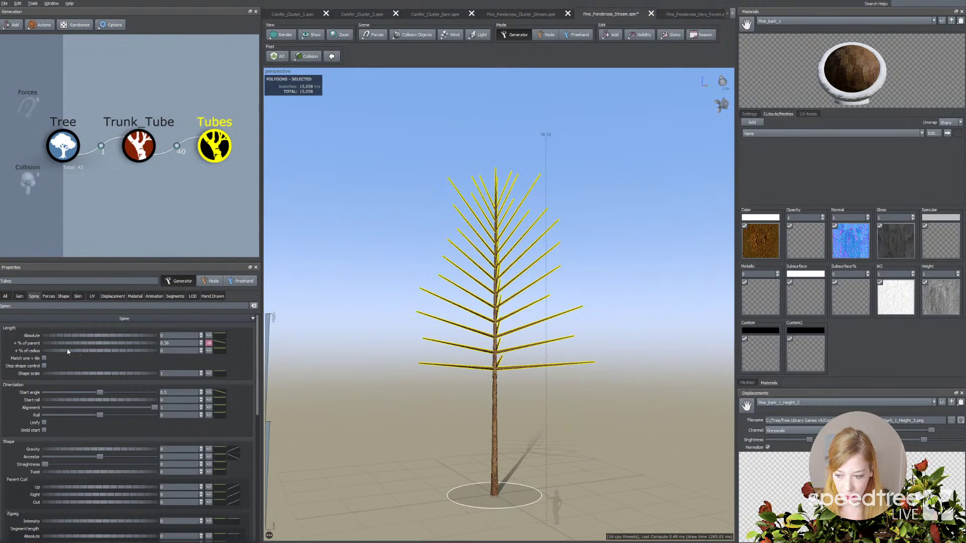
# Add a point about a third along the % of parent length curve and lower its start to just under half height
pyautogui.click(218, 345)
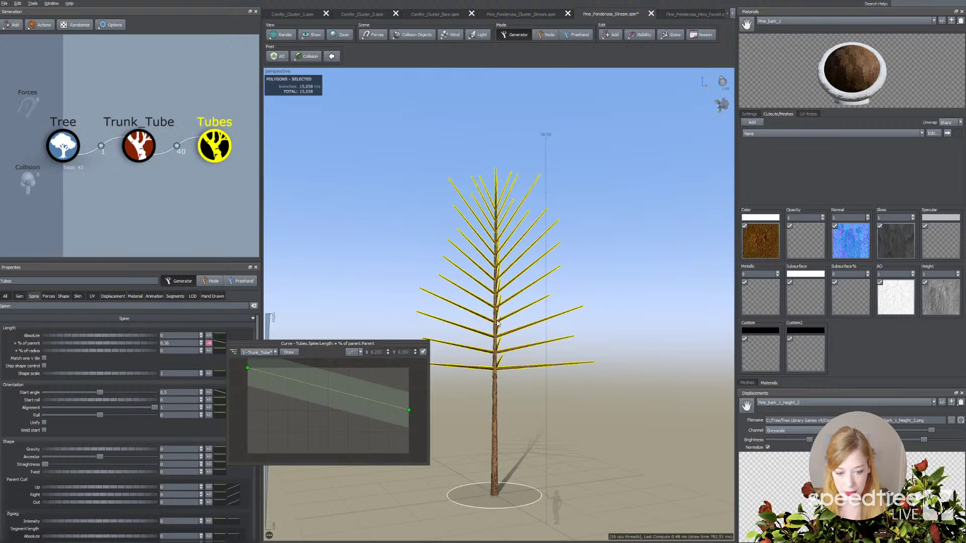
pyautogui.click(299, 381)
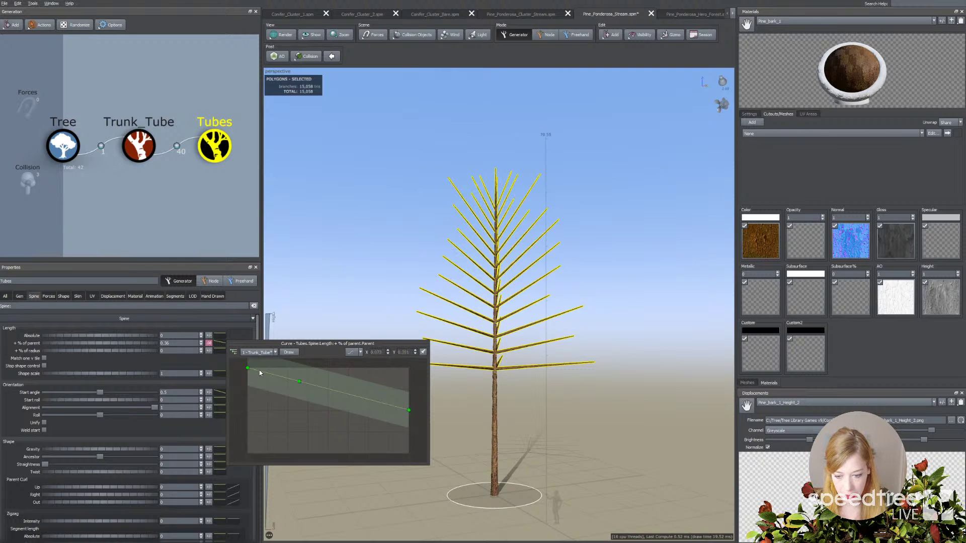
pyautogui.moveTo(249, 371); pyautogui.dragTo(248, 418)
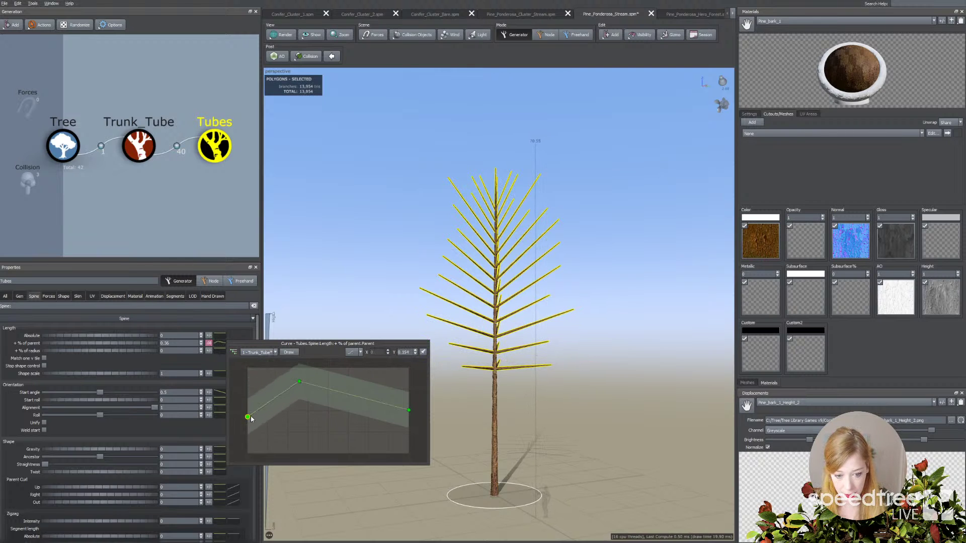
pyautogui.moveTo(313, 348); pyautogui.dragTo(282, 311)
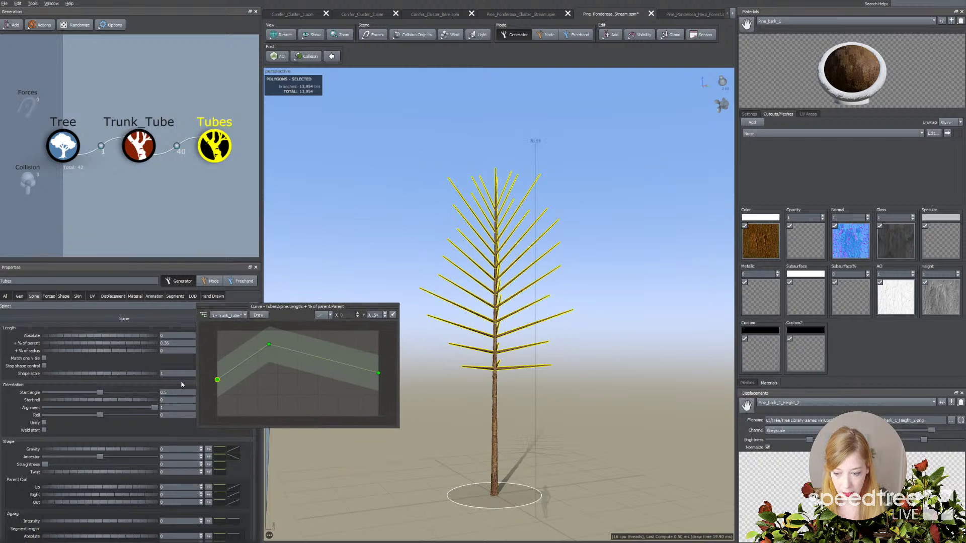
# Add a point about a third along the start angle parent curve and raise its start so the lowest branches point downward
pyautogui.click(219, 392)
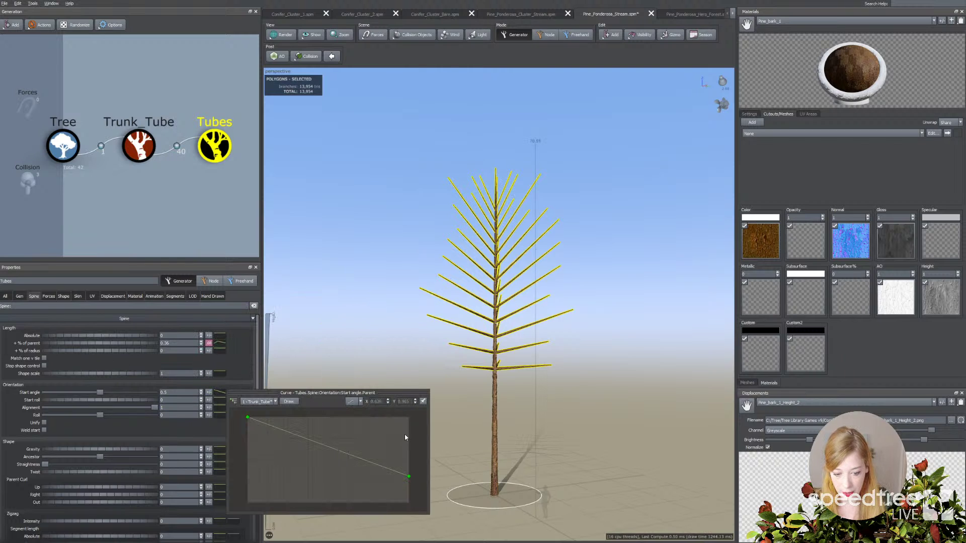
pyautogui.click(305, 441)
pyautogui.moveTo(248, 417); pyautogui.dragTo(240, 345)
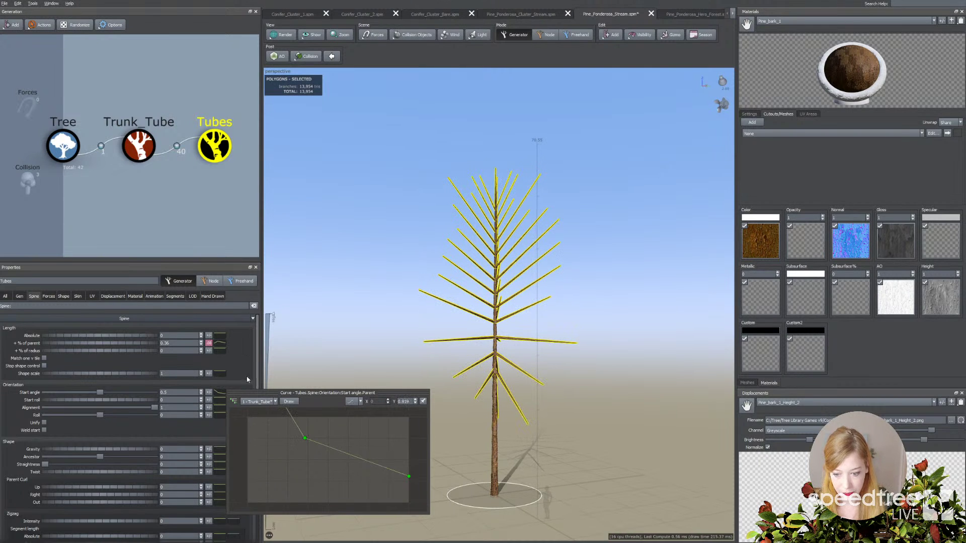
pyautogui.click(244, 362)
pyautogui.moveTo(382, 347); pyautogui.dragTo(470, 294)
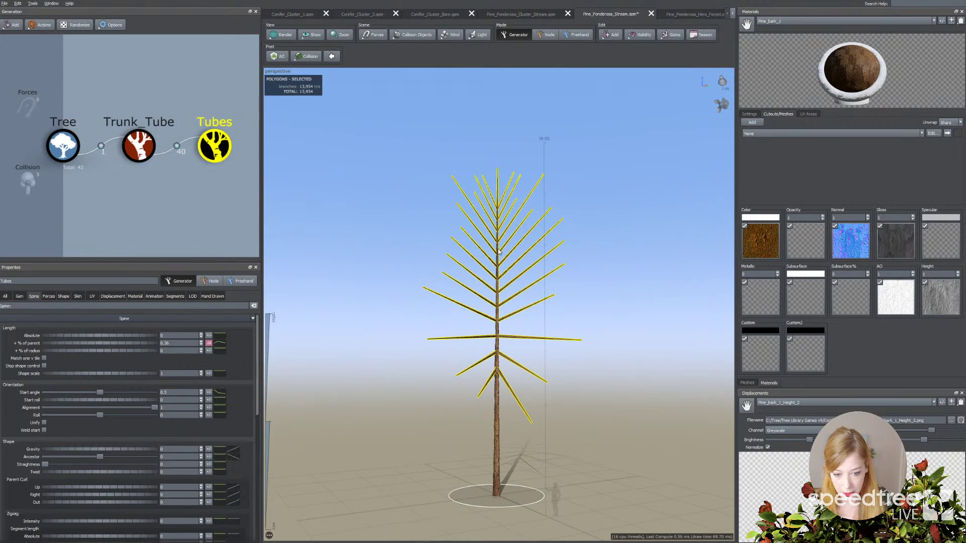
# Add random variance to the Tubes generation rotation so the branches spread around the trunk
pyautogui.click(504, 359)
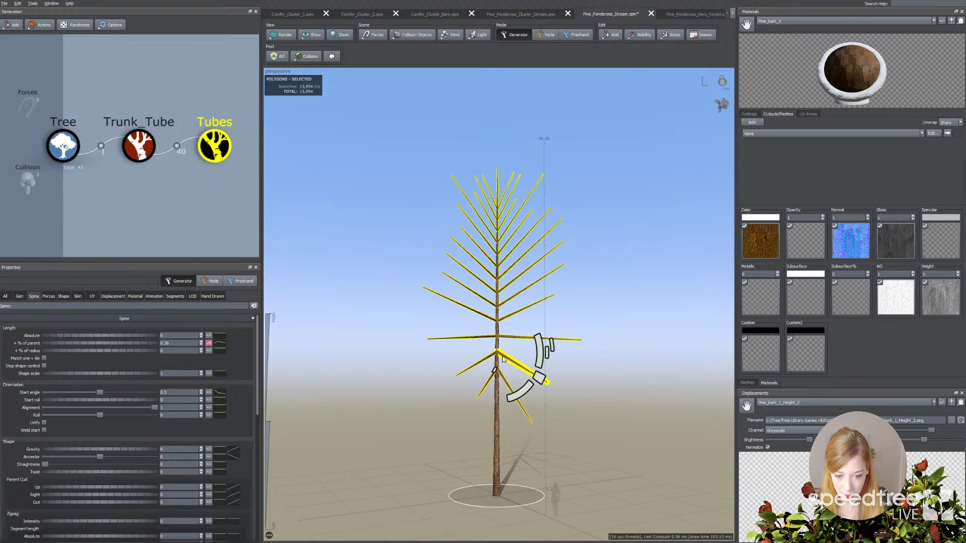
pyautogui.click(20, 296)
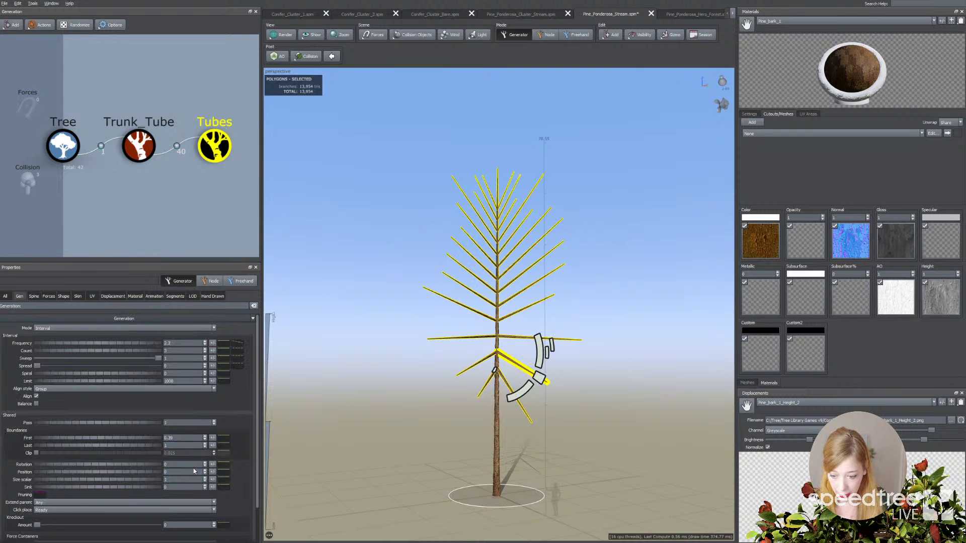
pyautogui.click(211, 464)
pyautogui.moveTo(430, 347); pyautogui.dragTo(424, 416)
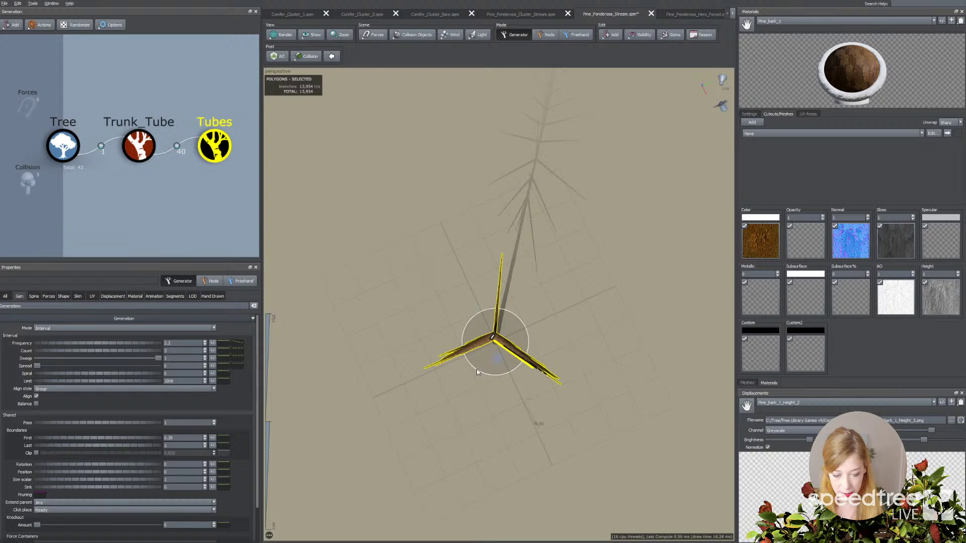
pyautogui.click(212, 464)
pyautogui.moveTo(255, 472); pyautogui.dragTo(306, 473)
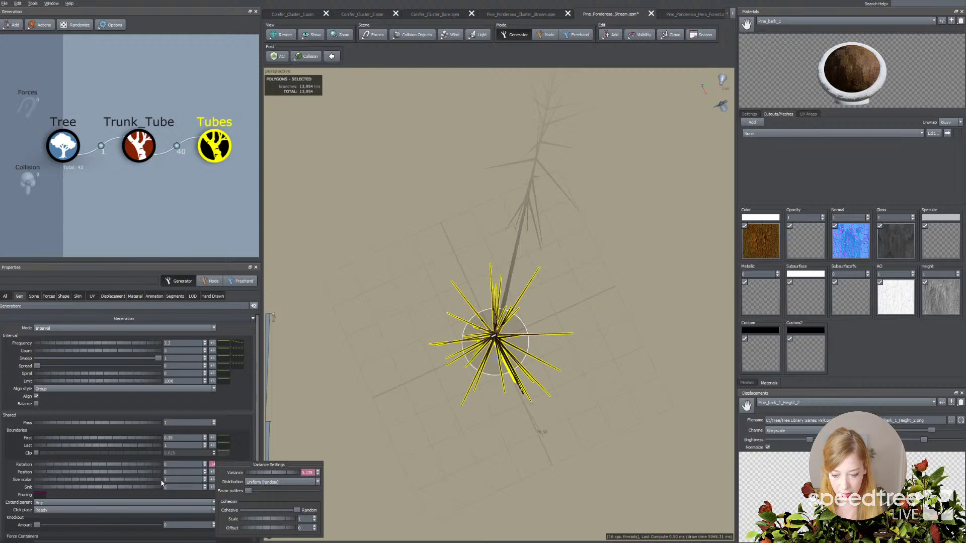
# Add slight random variance to the position of the Tubes branches along the trunk
pyautogui.click(212, 472)
pyautogui.moveTo(351, 421); pyautogui.dragTo(359, 354)
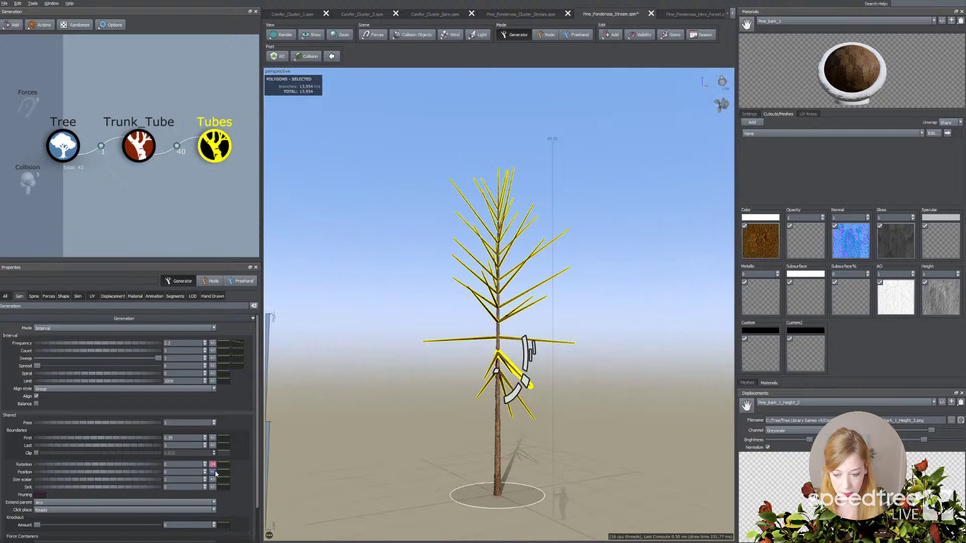
pyautogui.click(213, 472)
pyautogui.moveTo(257, 474); pyautogui.dragTo(257, 470)
pyautogui.moveTo(38, 366)
pyautogui.mouseDown()
pyautogui.moveTo(120, 381)
pyautogui.moveTo(25, 376)
pyautogui.mouseUp()
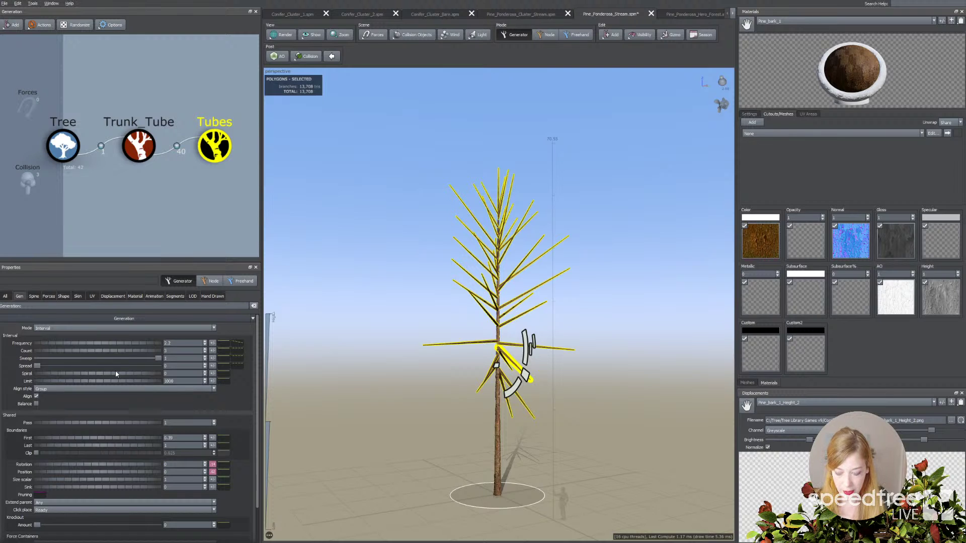
# Enable Clip in the Tubes generation boundaries, keeping the last boundary at 1
pyautogui.doubleClick(174, 438)
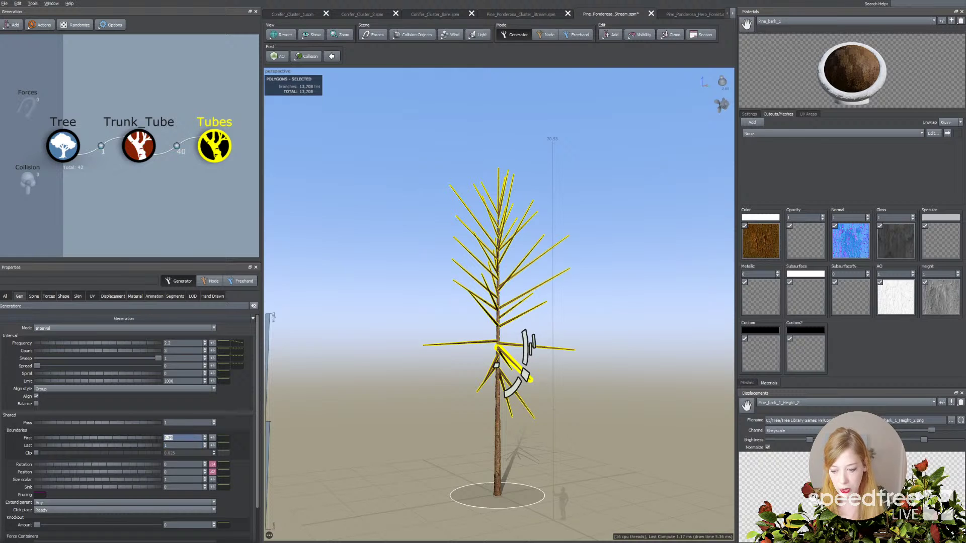
pyautogui.click(37, 453)
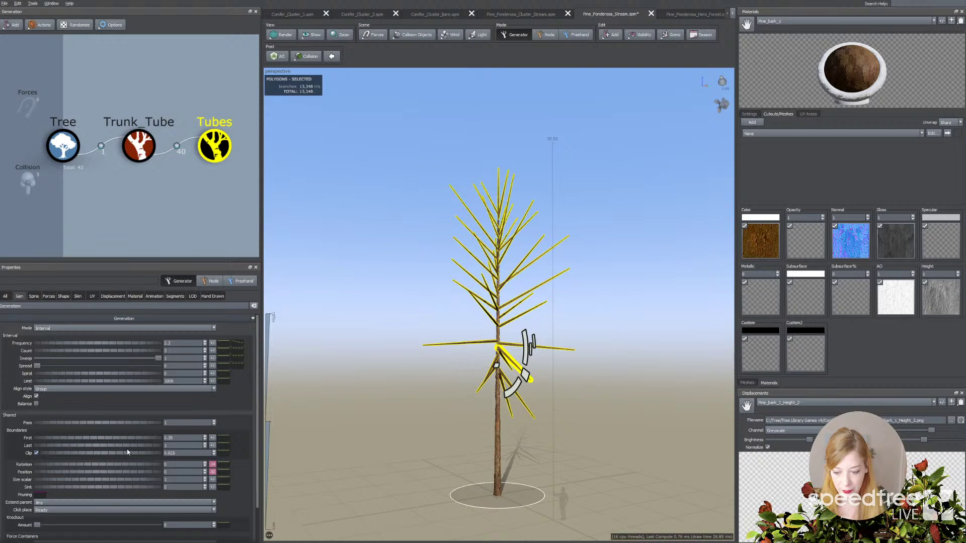
pyautogui.doubleClick(174, 446)
pyautogui.press('Return')
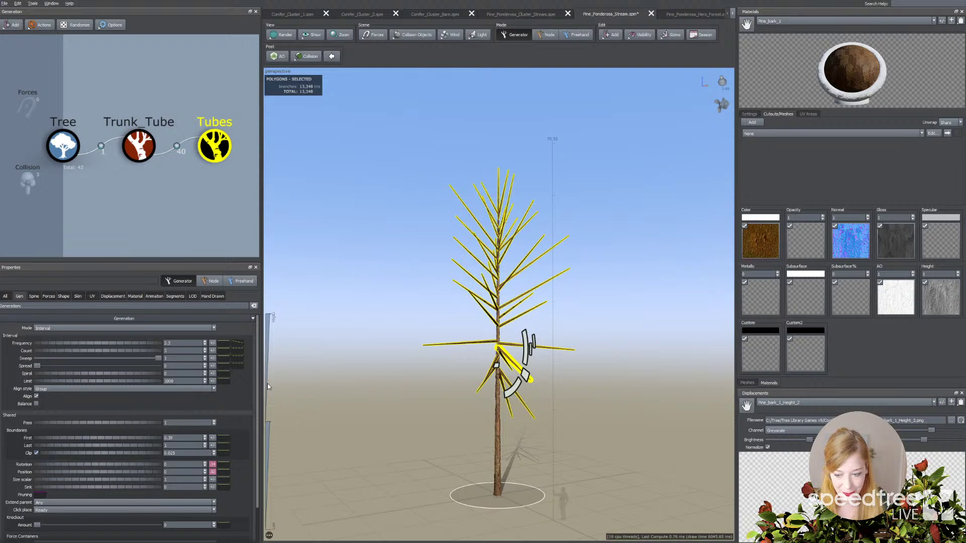
# Compare the branch angles with the ponderosa pine reference photo in the web browser
pyautogui.click(34, 297)
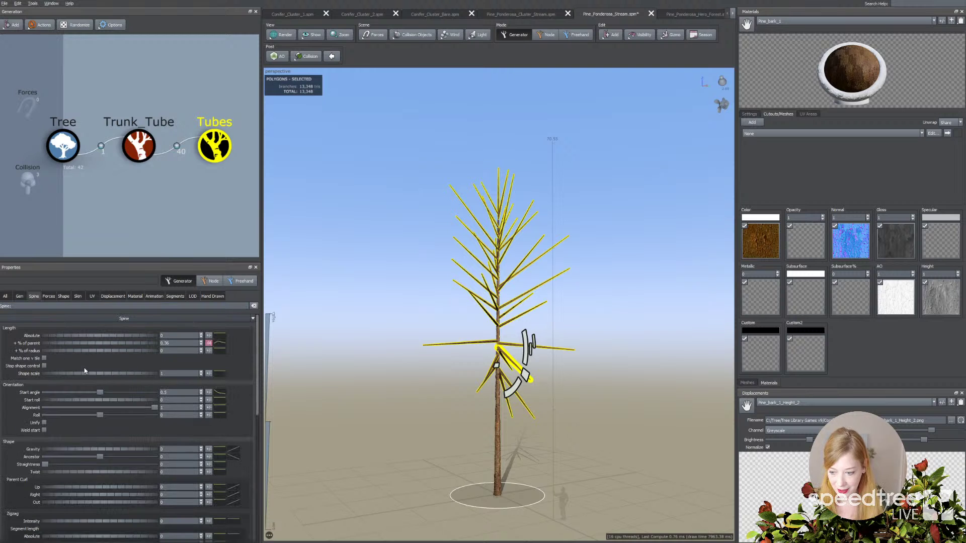
pyautogui.click(451, 330)
pyautogui.moveTo(476, 333); pyautogui.dragTo(498, 355)
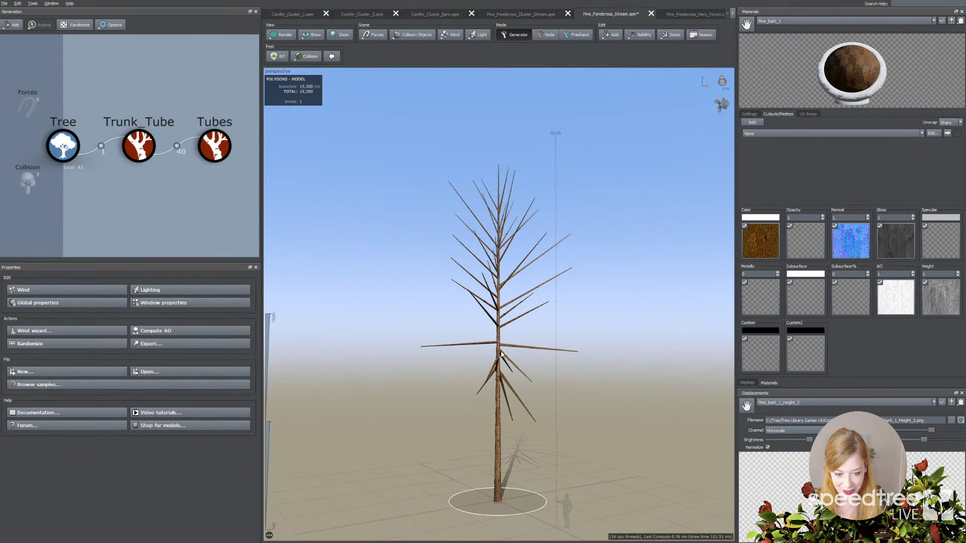
pyautogui.click(485, 346)
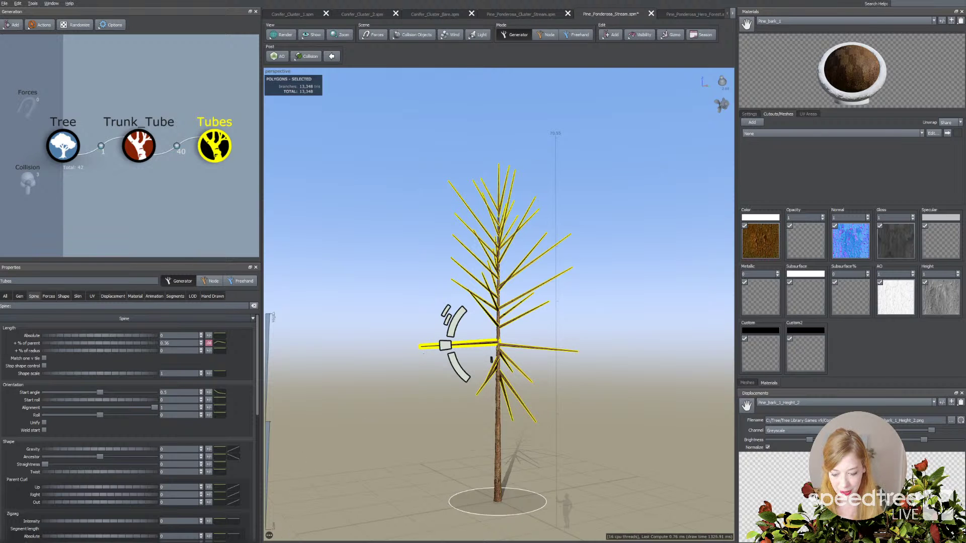
pyautogui.hotkey('alt', 'Tab')
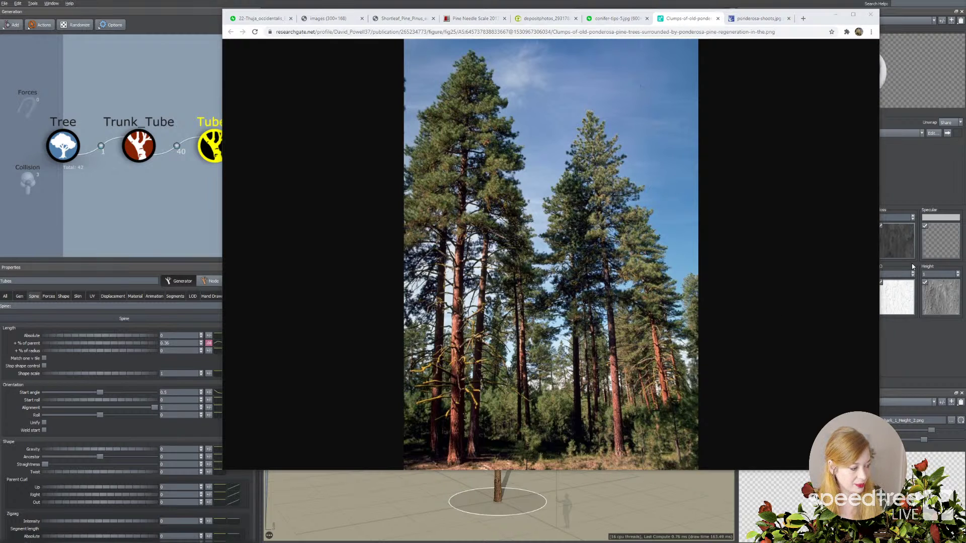
pyautogui.click(367, 493)
# Add a Planar force to the Tubes branches so they bend outward
pyautogui.scroll(5, 482, 390)
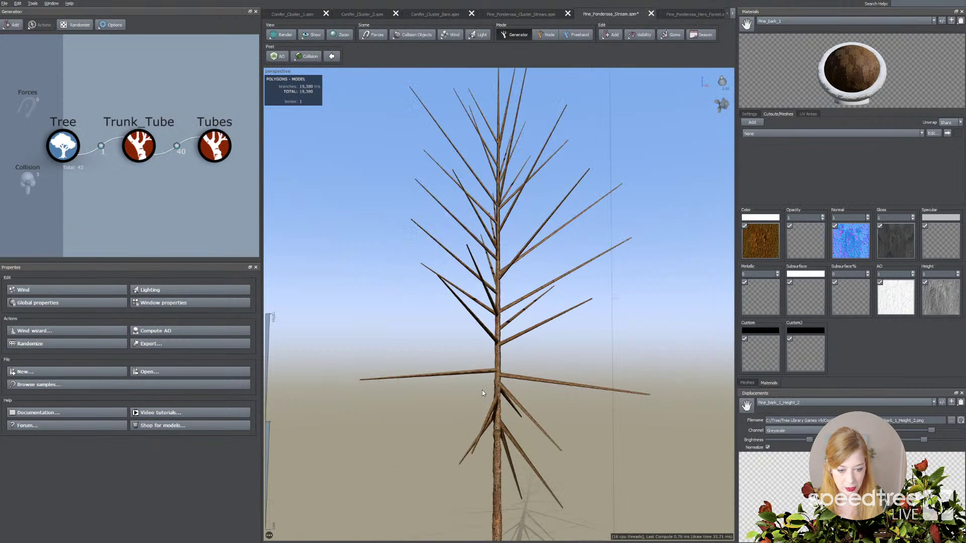
pyautogui.click(488, 374)
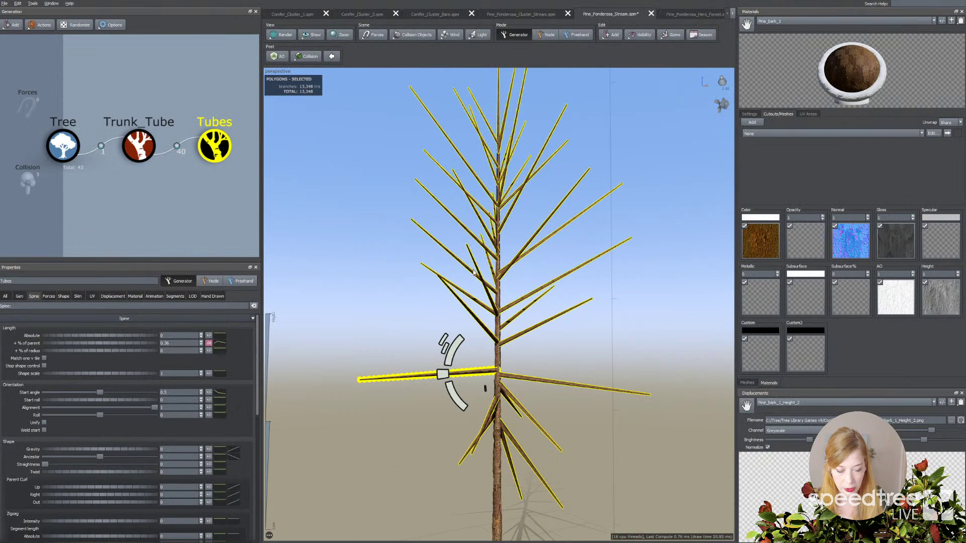
pyautogui.click(379, 36)
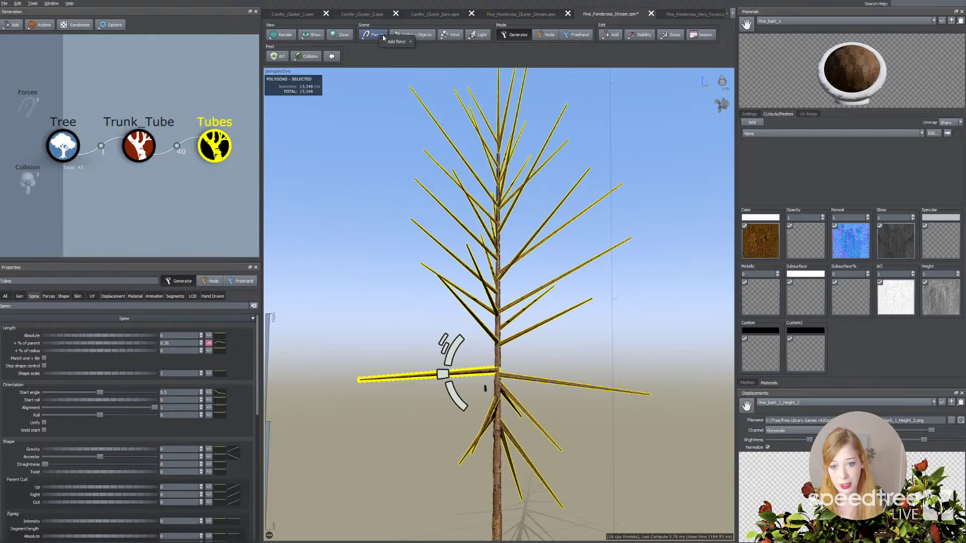
pyautogui.moveTo(399, 42)
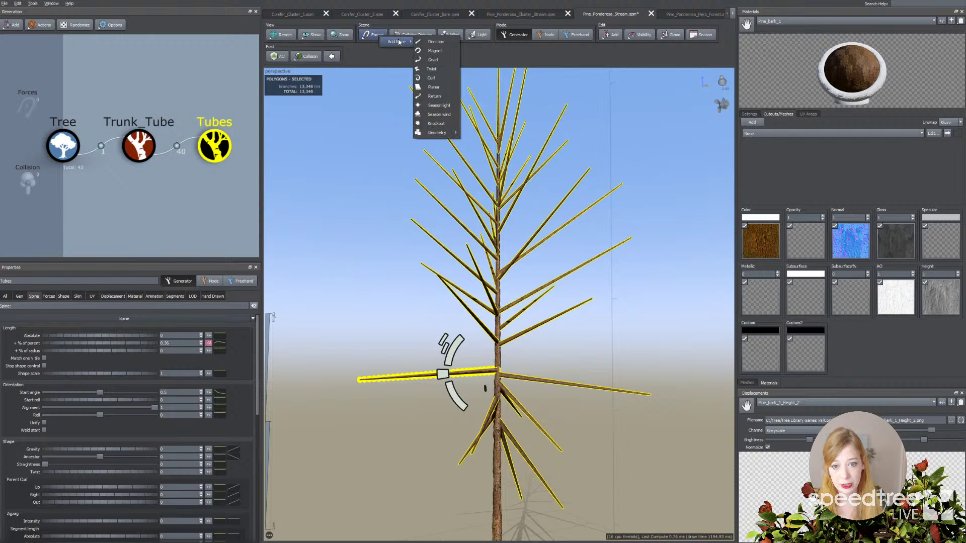
pyautogui.click(431, 87)
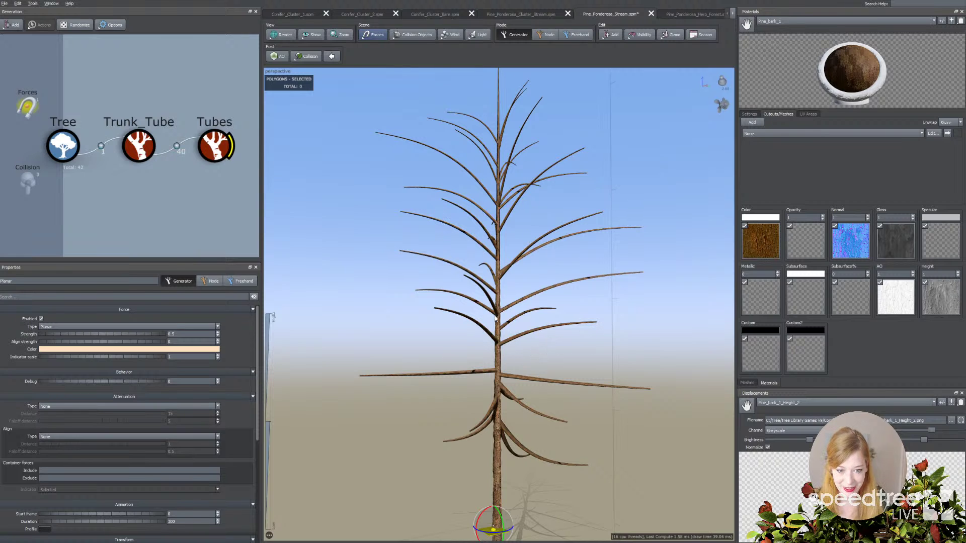
pyautogui.moveTo(492, 436)
pyautogui.mouseDown()
pyautogui.moveTo(476, 438)
pyautogui.moveTo(510, 431)
pyautogui.mouseUp()
pyautogui.moveTo(510, 431); pyautogui.dragTo(505, 478, button='right')
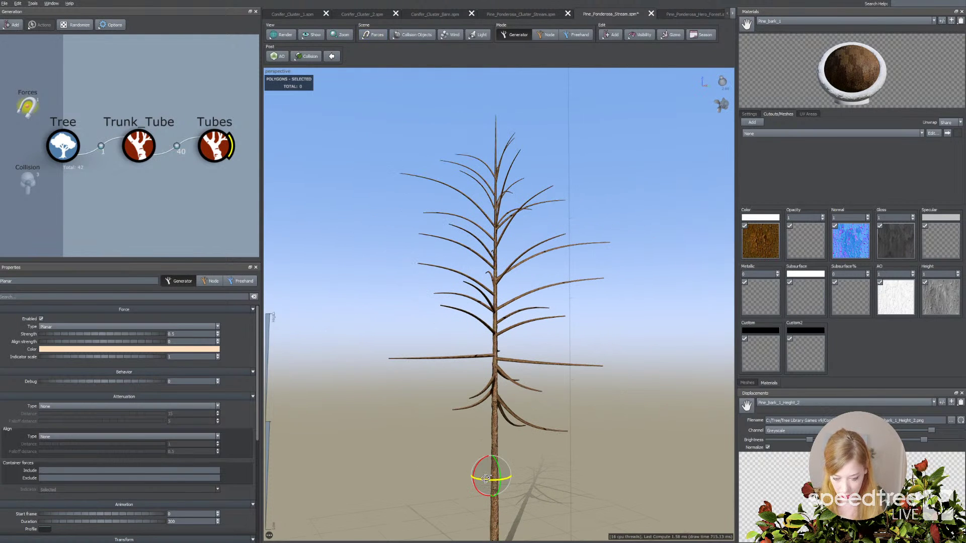
pyautogui.click(421, 463)
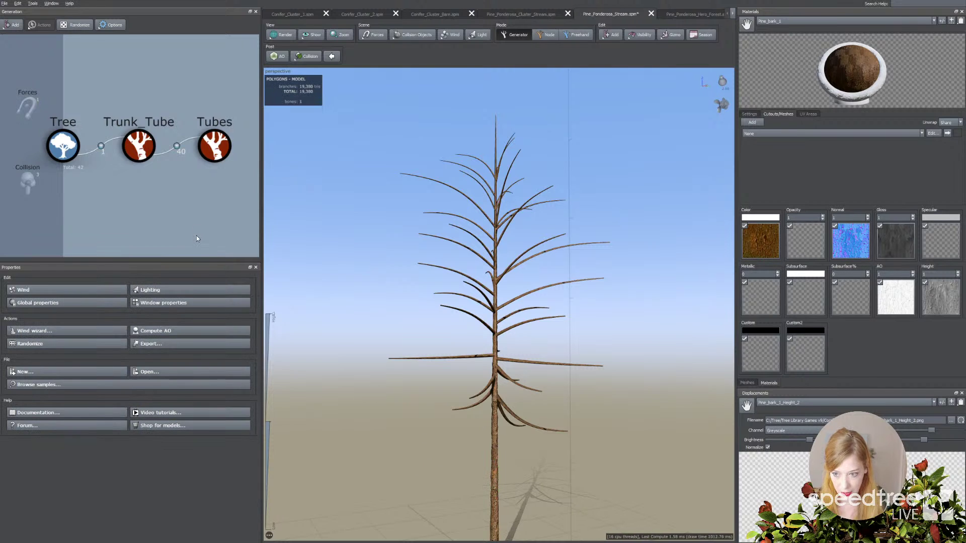
# Add random variance to the Planar force on the Tubes generator and raise the middle of its profile curve
pyautogui.click(211, 145)
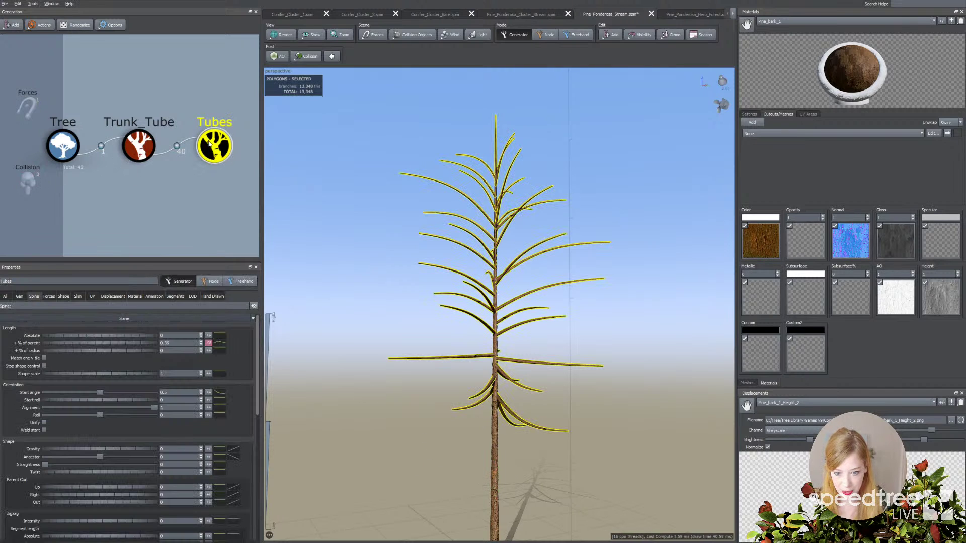
pyautogui.click(48, 295)
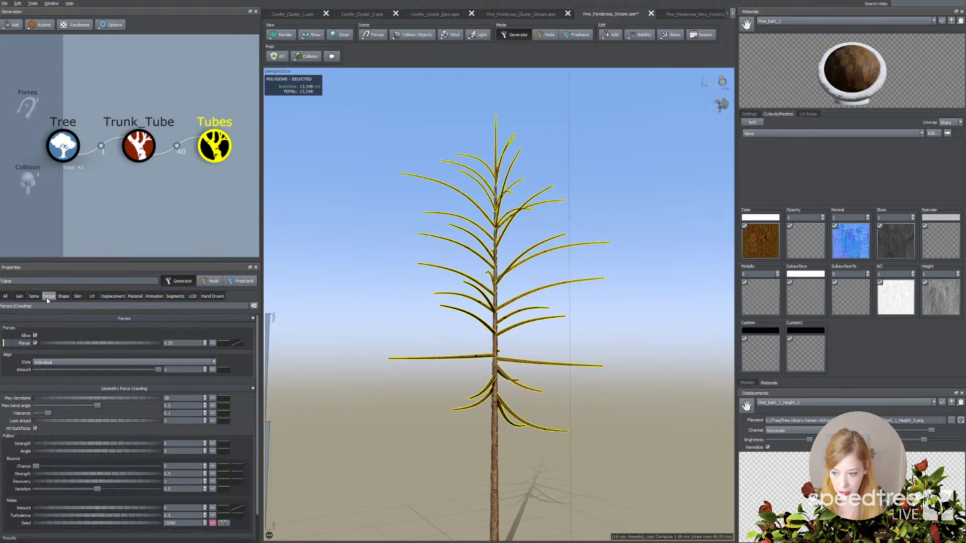
pyautogui.click(212, 343)
pyautogui.moveTo(250, 353); pyautogui.dragTo(295, 354)
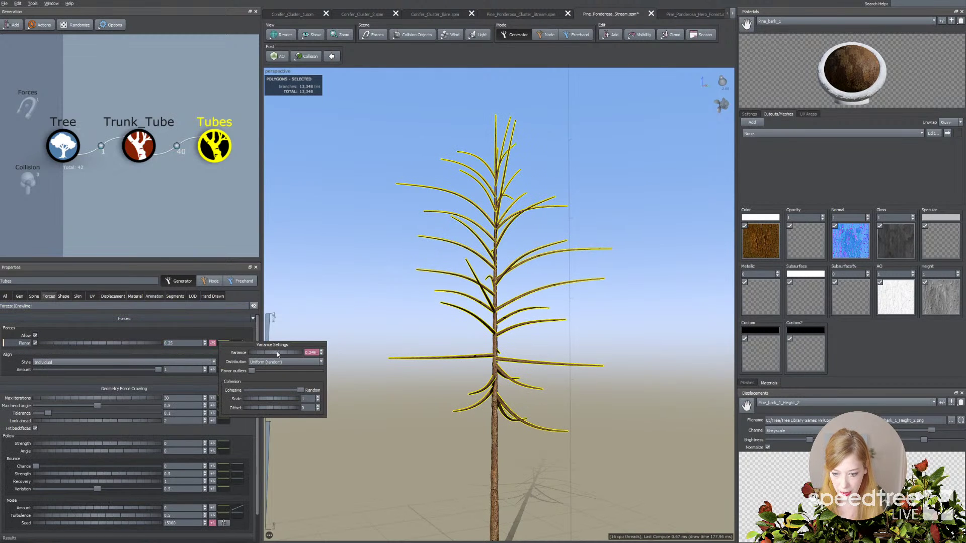
pyautogui.click(237, 343)
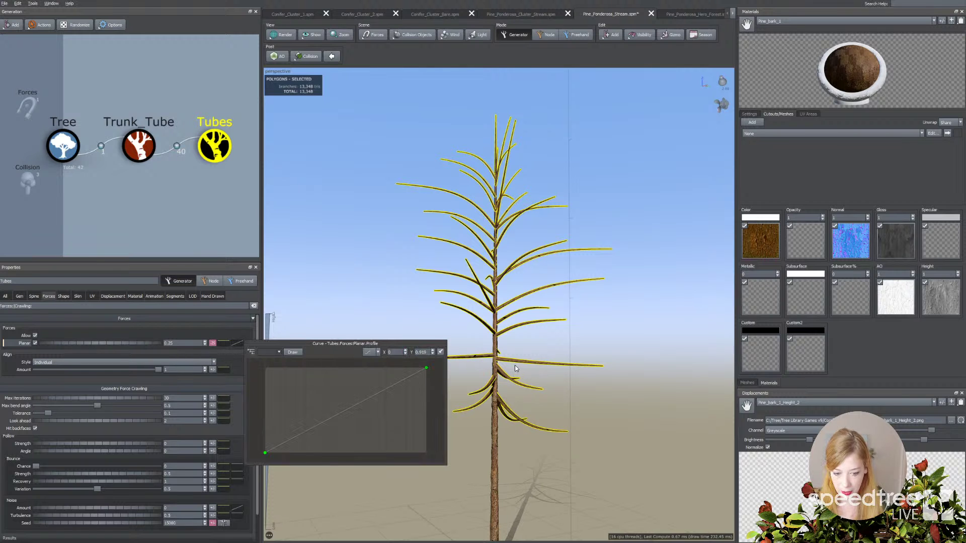
pyautogui.moveTo(346, 411); pyautogui.dragTo(344, 413)
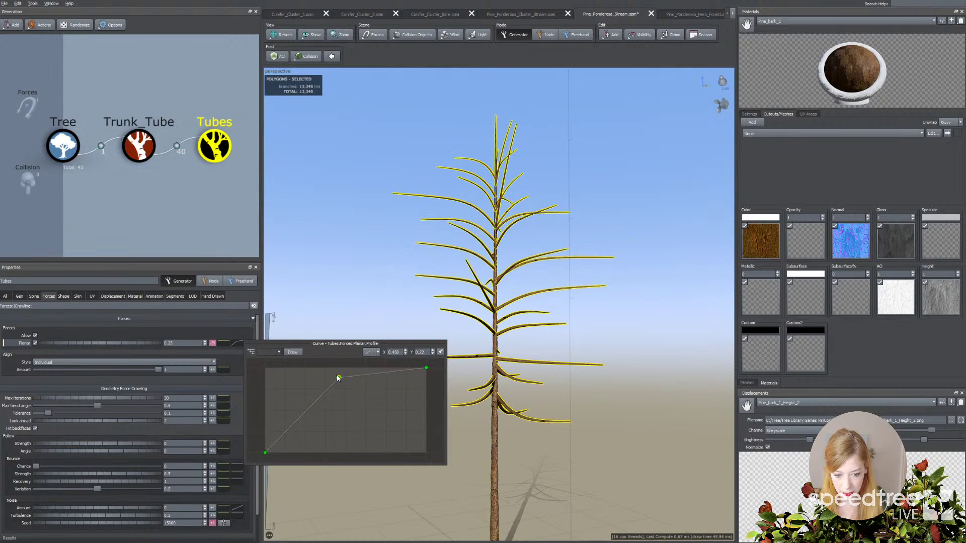
# Set the Tubes spine gravity to 0.04 so the branches droop slightly
pyautogui.click(33, 296)
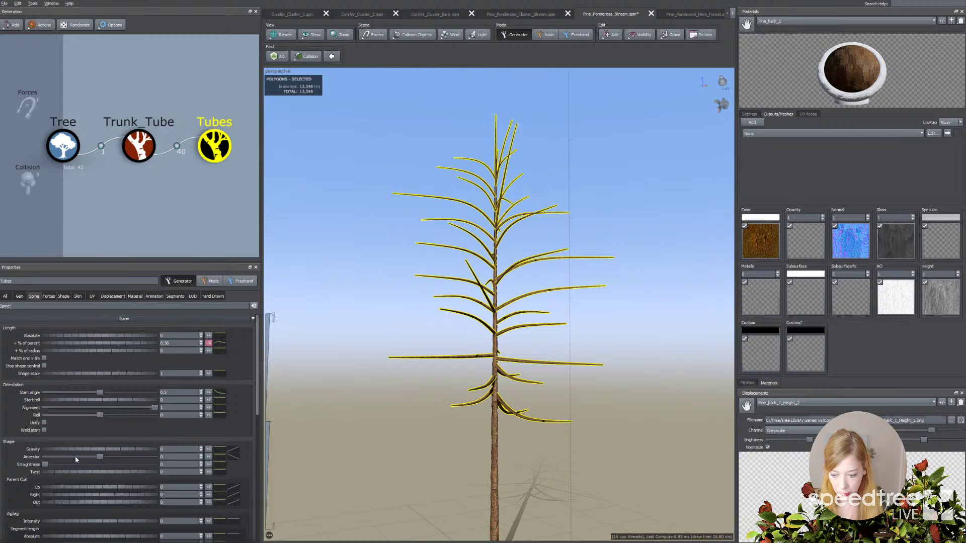
pyautogui.click(88, 450)
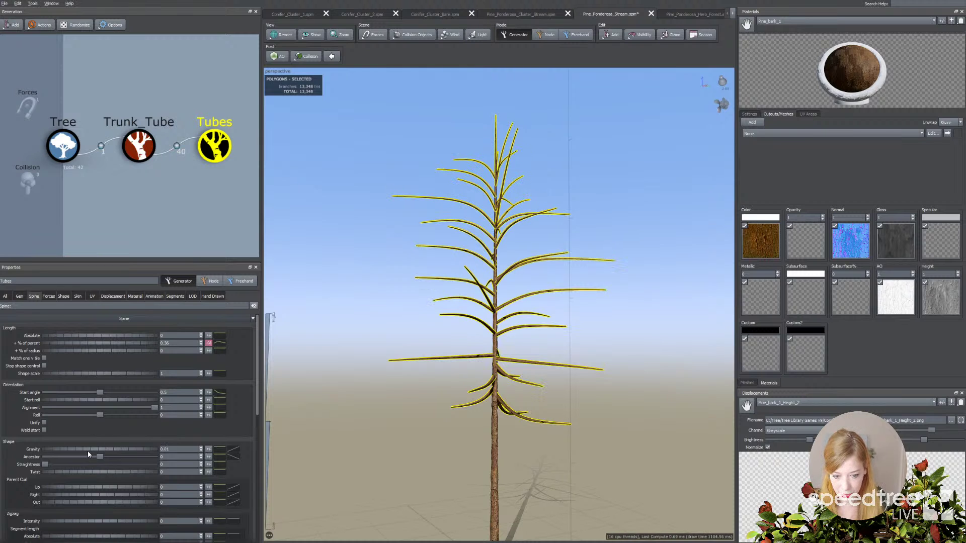
pyautogui.moveTo(91, 450); pyautogui.dragTo(92, 449)
# Reshape the gravity profile curve to peak at about 0.7 and fall sharply toward the tip, and add random variance to the gravity
pyautogui.click(233, 453)
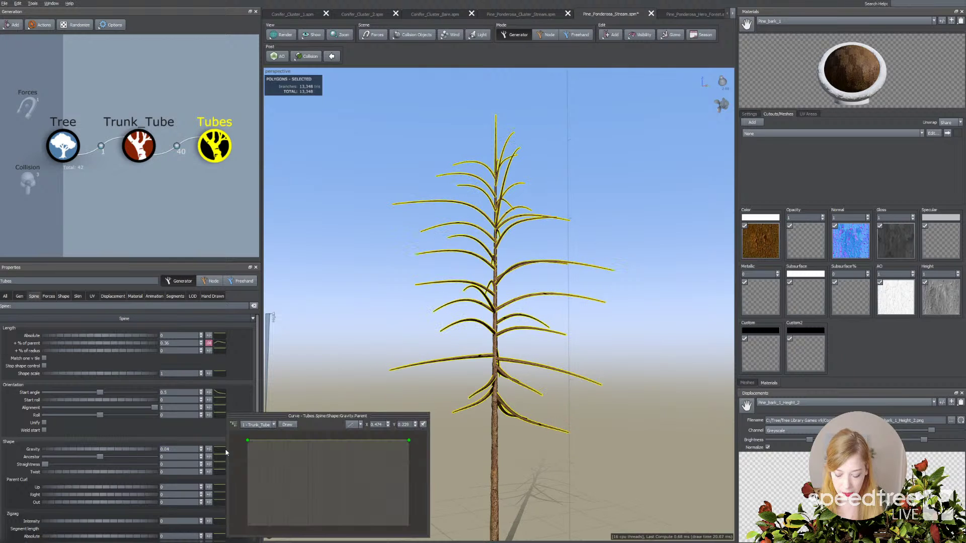
pyautogui.click(233, 451)
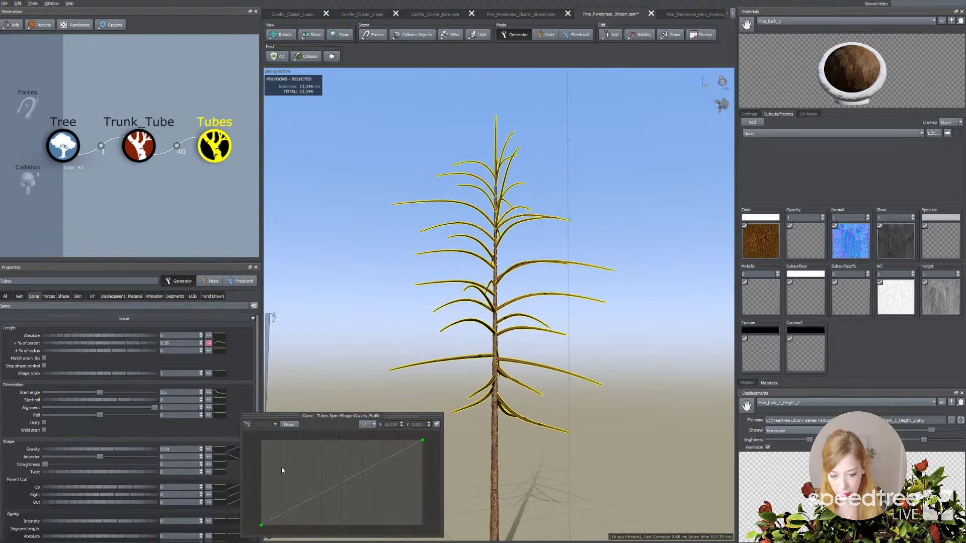
pyautogui.moveTo(308, 499); pyautogui.dragTo(303, 467)
pyautogui.click(407, 443)
pyautogui.moveTo(423, 441); pyautogui.dragTo(427, 396)
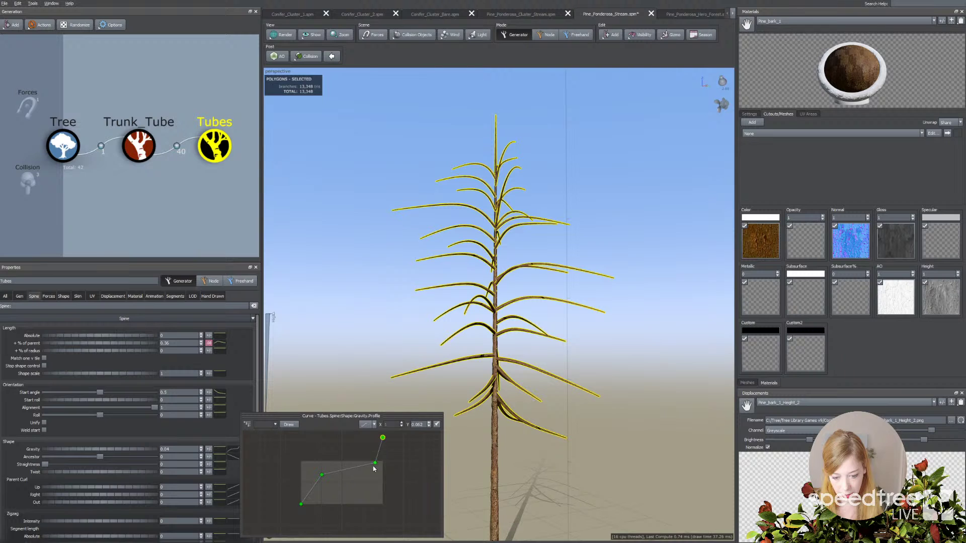
pyautogui.moveTo(374, 467); pyautogui.dragTo(368, 542)
pyautogui.moveTo(355, 470); pyautogui.dragTo(355, 443)
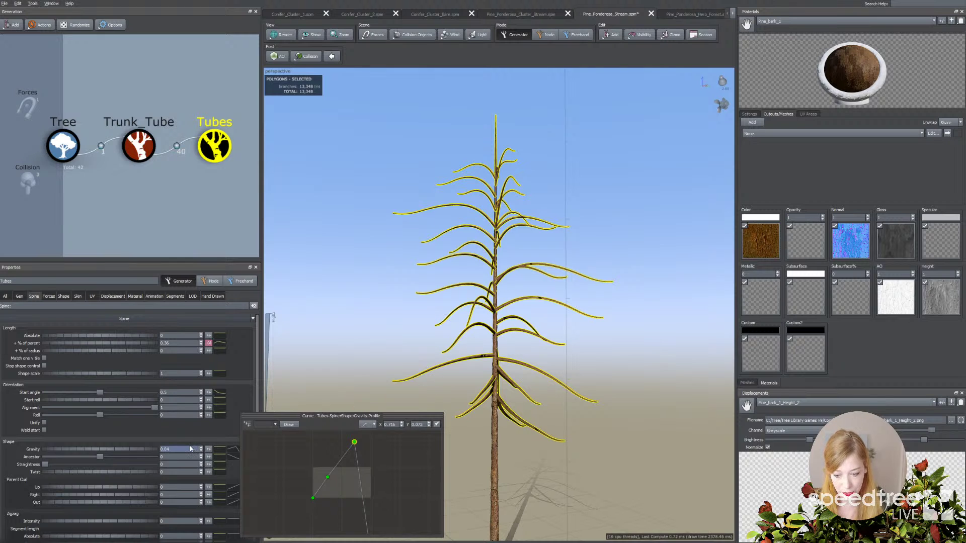
pyautogui.click(209, 449)
pyautogui.moveTo(258, 462); pyautogui.dragTo(270, 463)
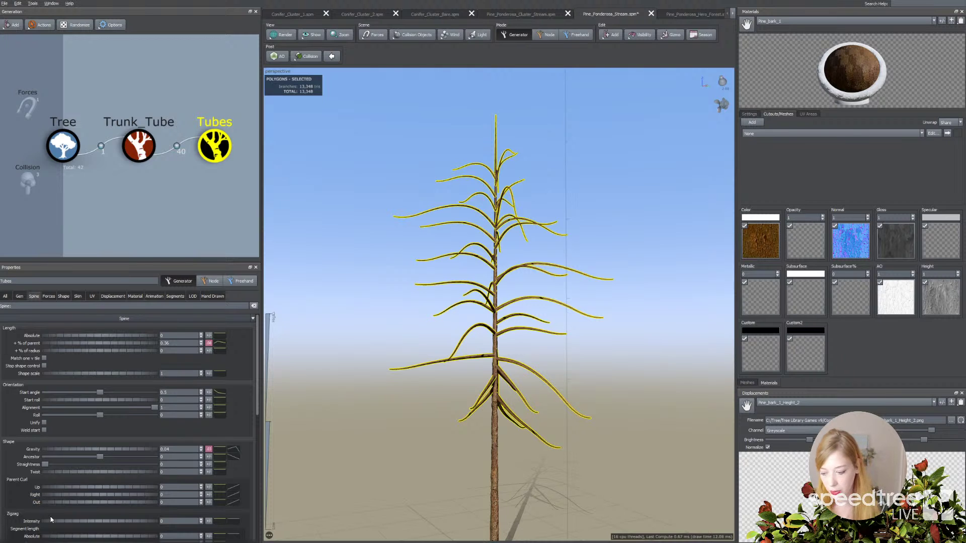
# Add random variance of about 0.2 to the Tubes Parent Curl Up, plus random variance to Parent Curl Right
pyautogui.scroll(-3, 107, 487)
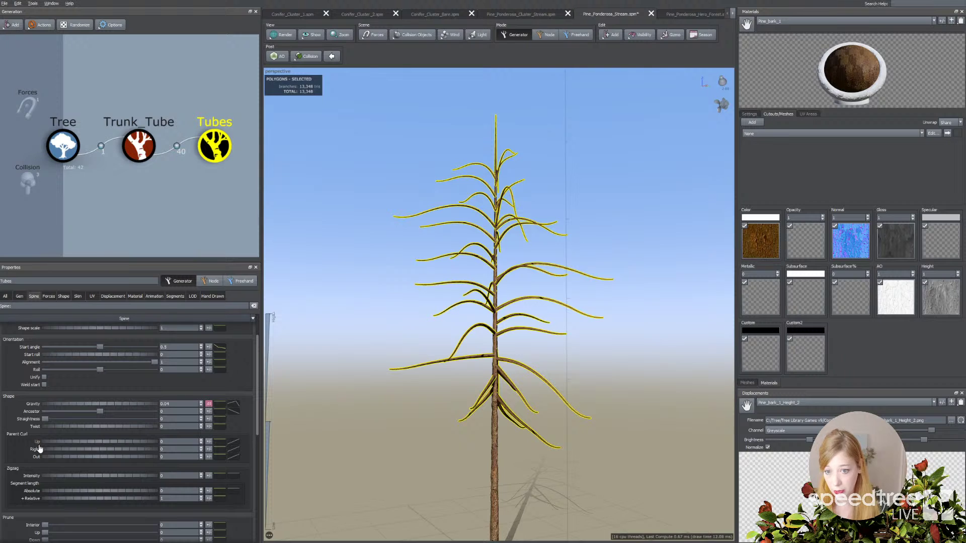
pyautogui.click(371, 35)
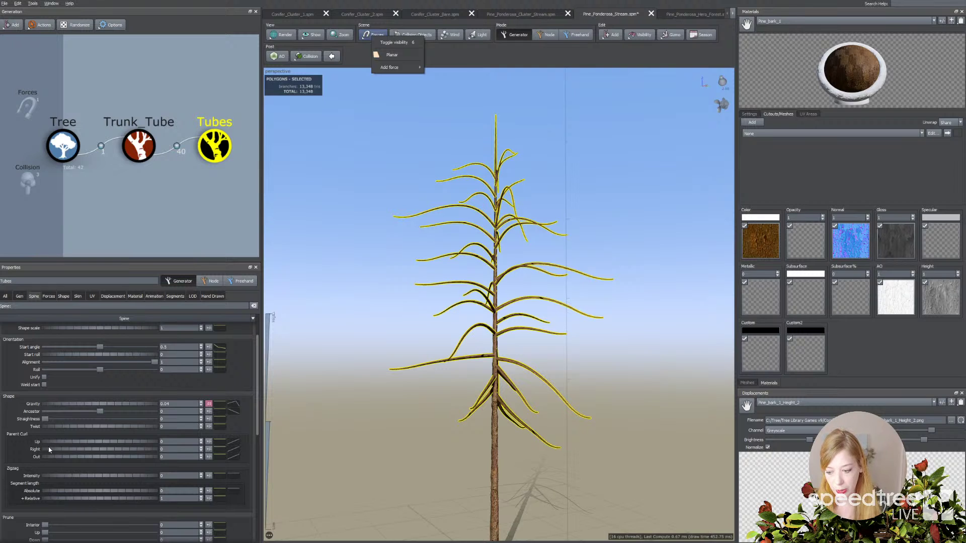
pyautogui.click(208, 443)
pyautogui.write('0.2')
pyautogui.press('Return')
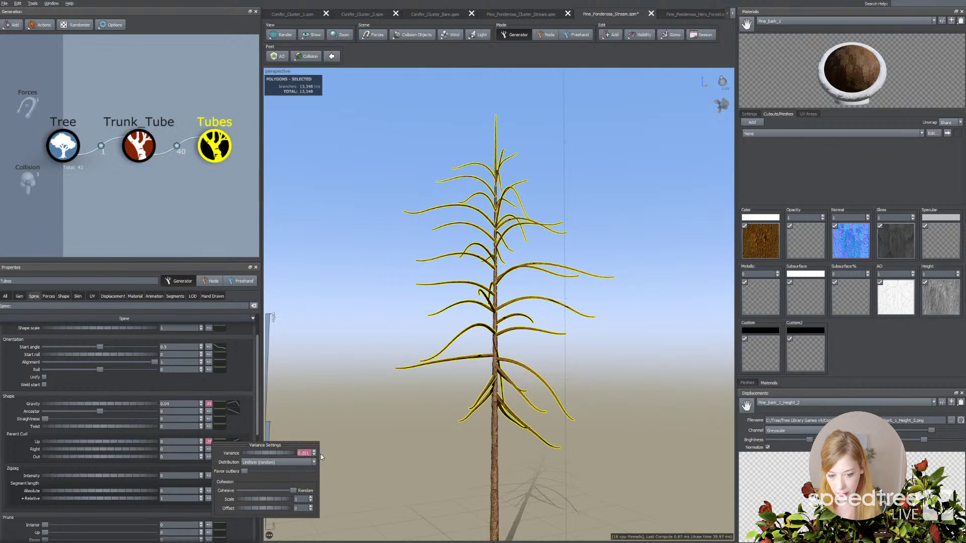
pyautogui.moveTo(388, 335); pyautogui.dragTo(394, 386)
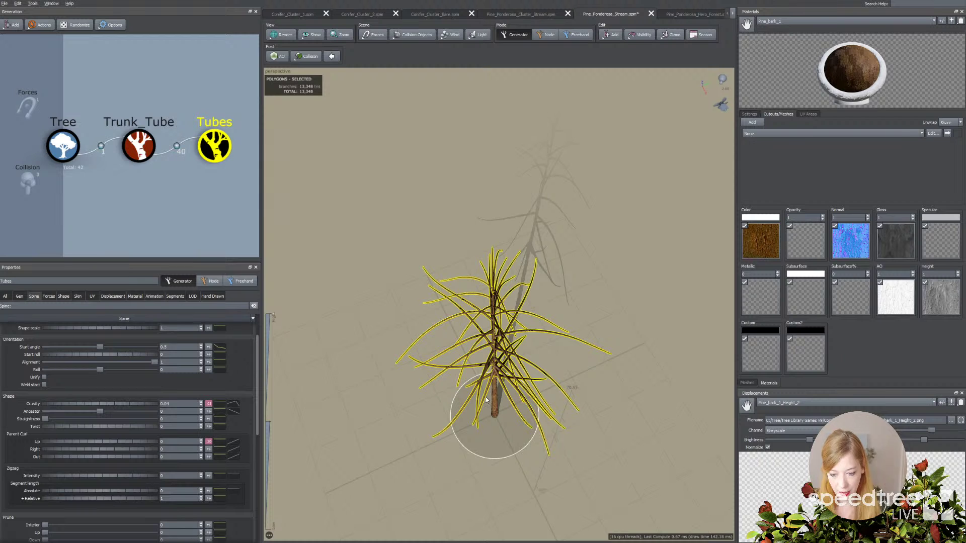
pyautogui.click(209, 449)
pyautogui.moveTo(257, 459); pyautogui.dragTo(486, 398)
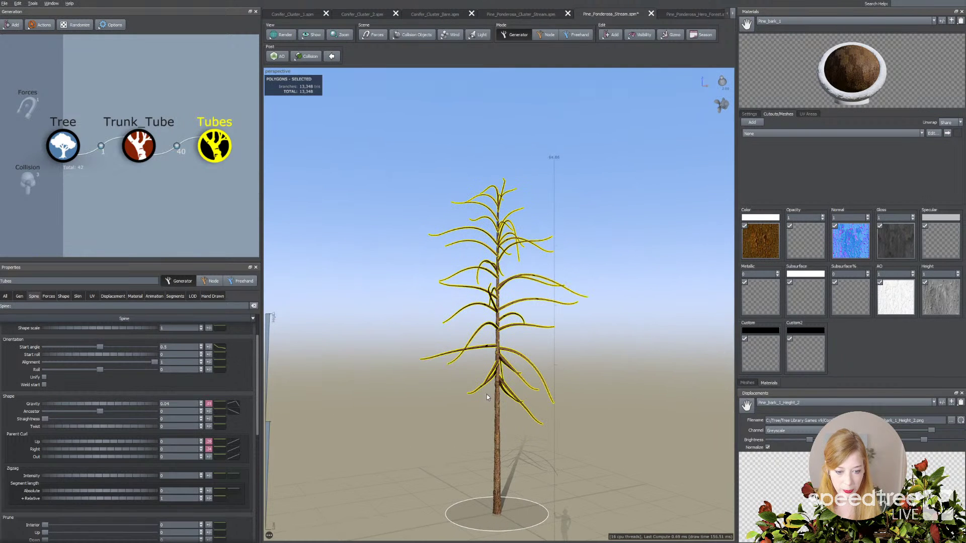
pyautogui.moveTo(479, 354); pyautogui.dragTo(484, 366)
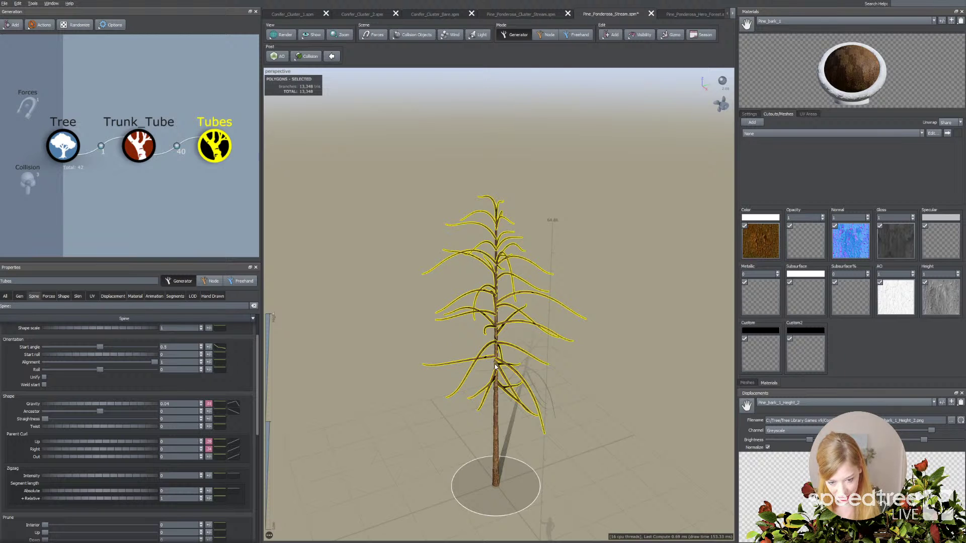
pyautogui.moveTo(483, 399); pyautogui.dragTo(477, 372)
pyautogui.click(449, 341)
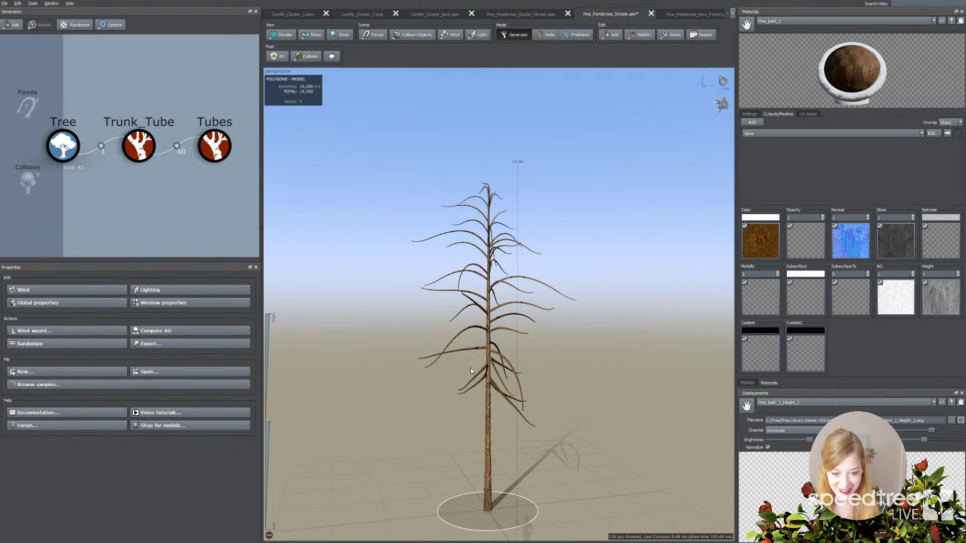
# Add a Tubes branch generator as a child of the existing Tubes branches
pyautogui.click(483, 332)
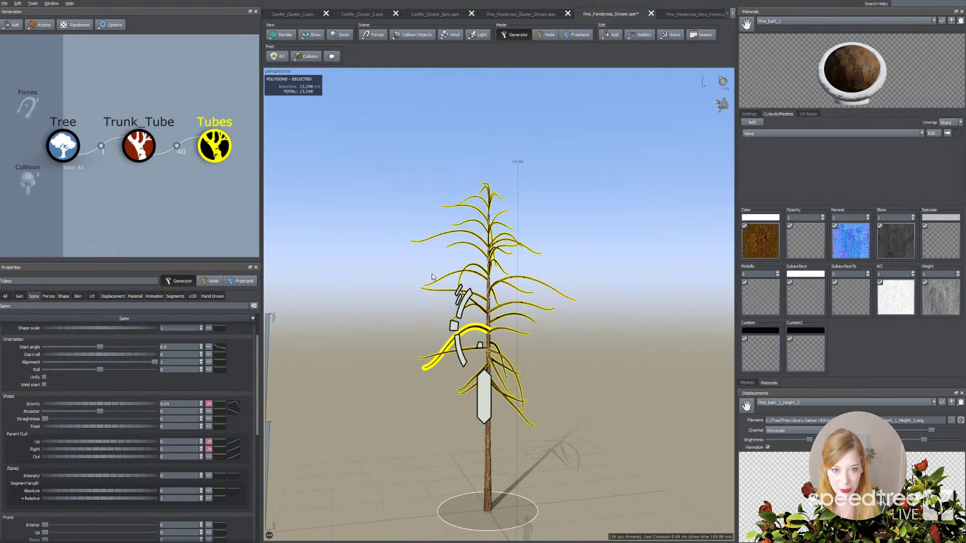
pyautogui.moveTo(514, 180); pyautogui.dragTo(503, 239, button='right')
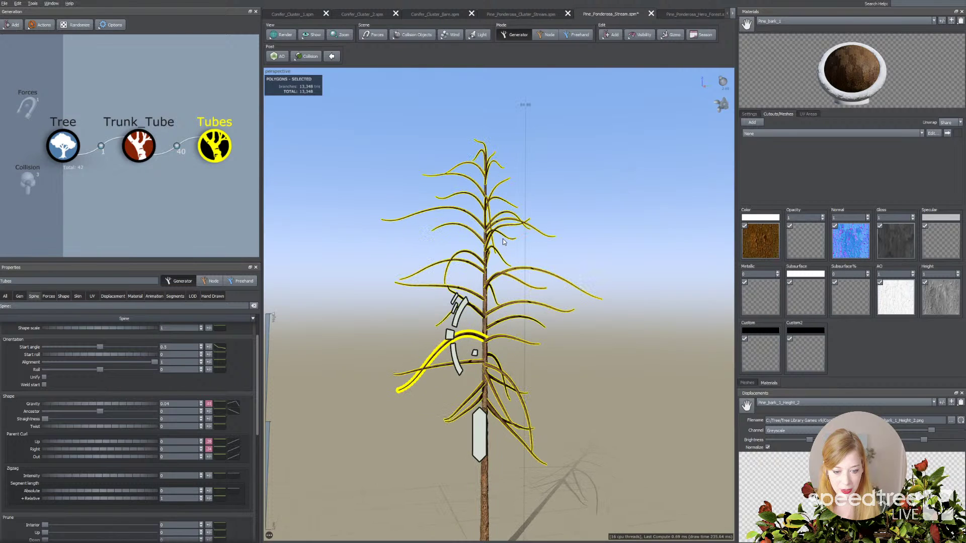
pyautogui.click(611, 35)
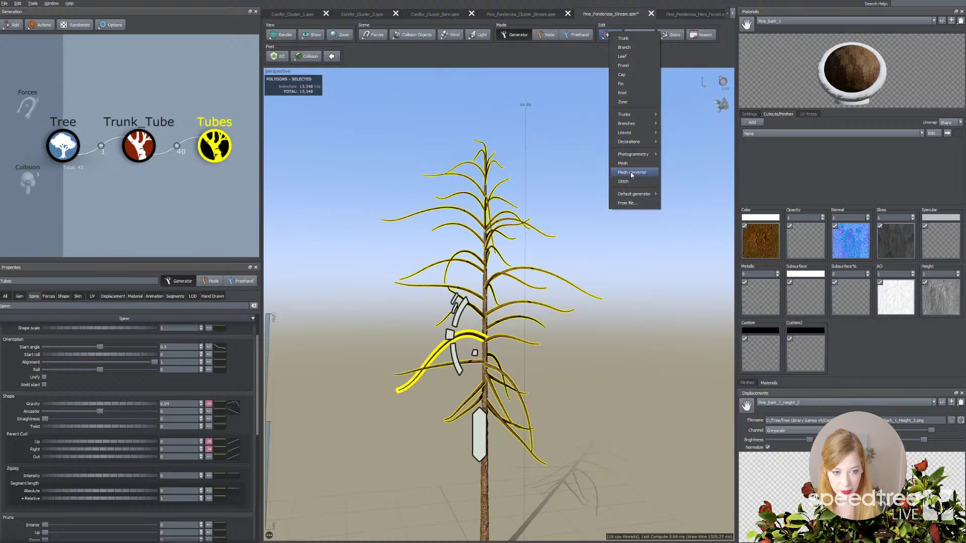
pyautogui.moveTo(625, 159)
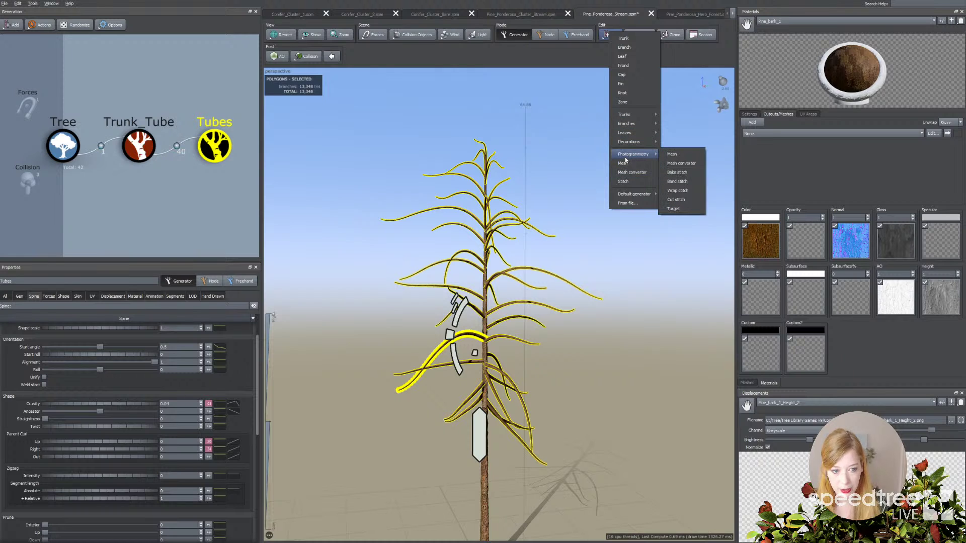
pyautogui.moveTo(630, 124)
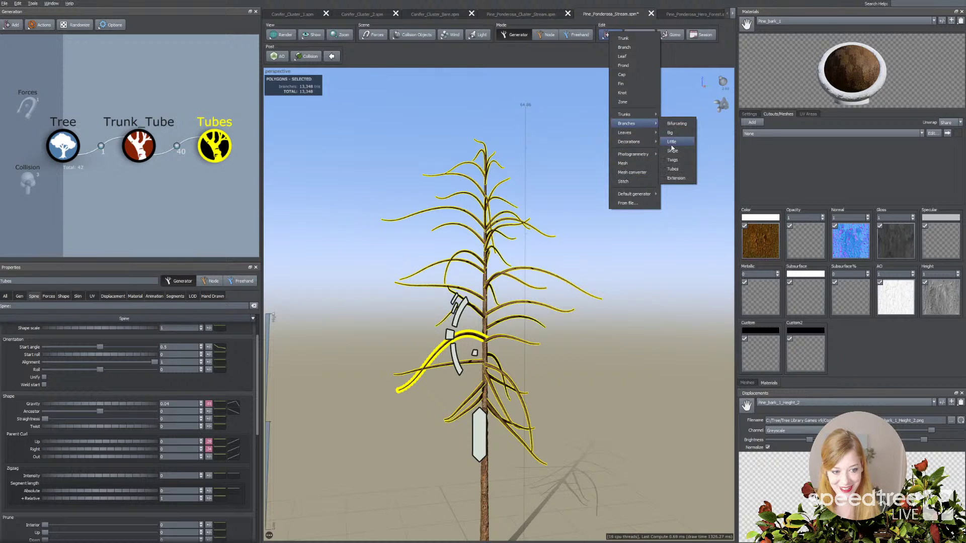
pyautogui.click(673, 169)
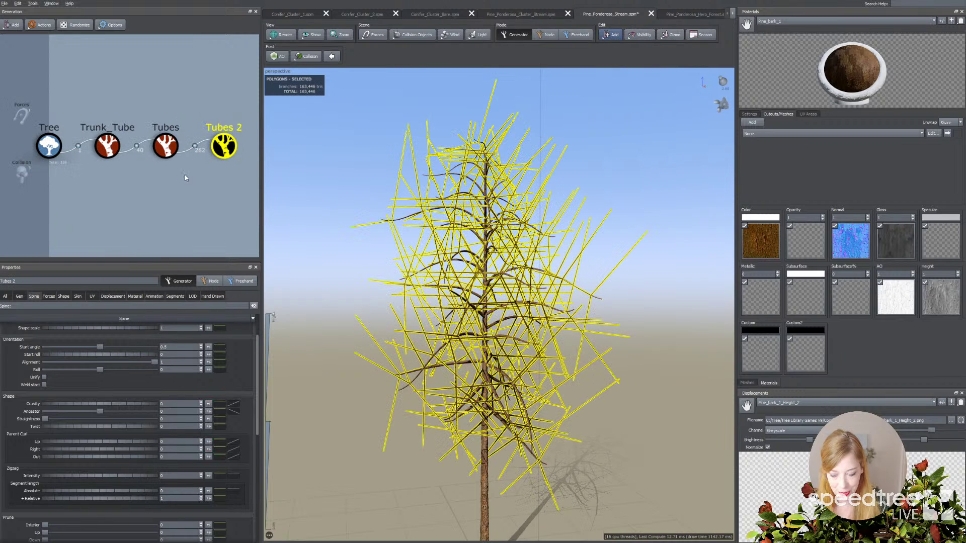
# Set the interval Count of the Tubes 2 generator to 2 so fewer child branches grow along each branch
pyautogui.moveTo(410, 382); pyautogui.dragTo(427, 383)
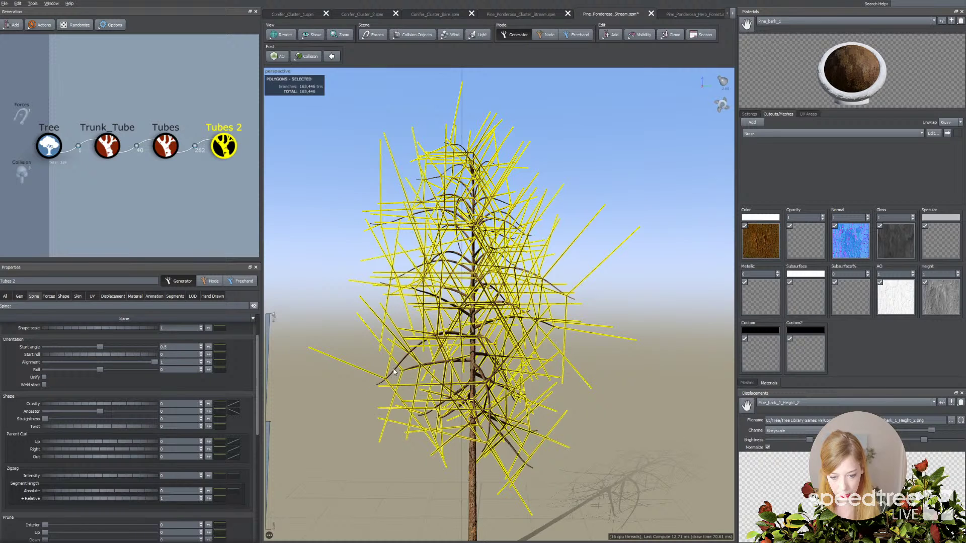
pyautogui.click(19, 296)
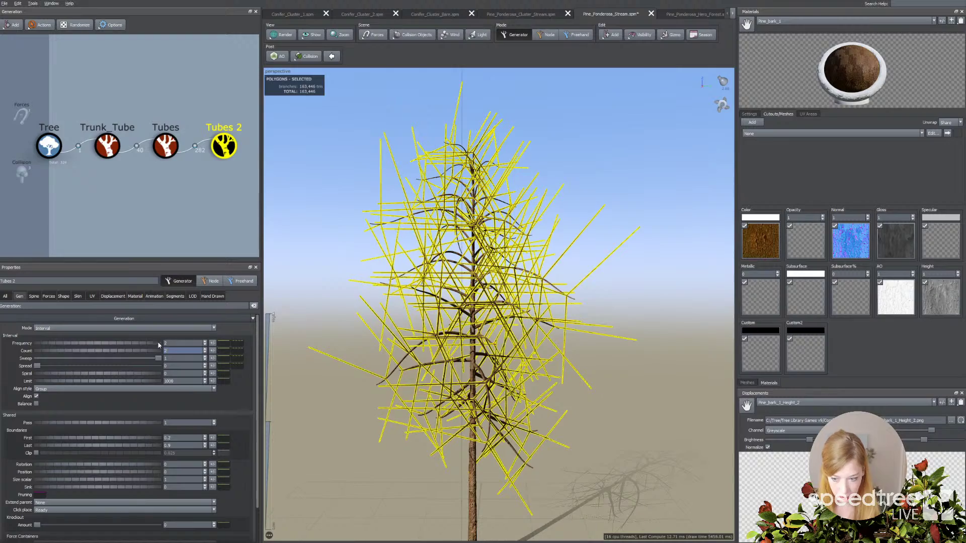
pyautogui.moveTo(383, 322); pyautogui.dragTo(405, 380)
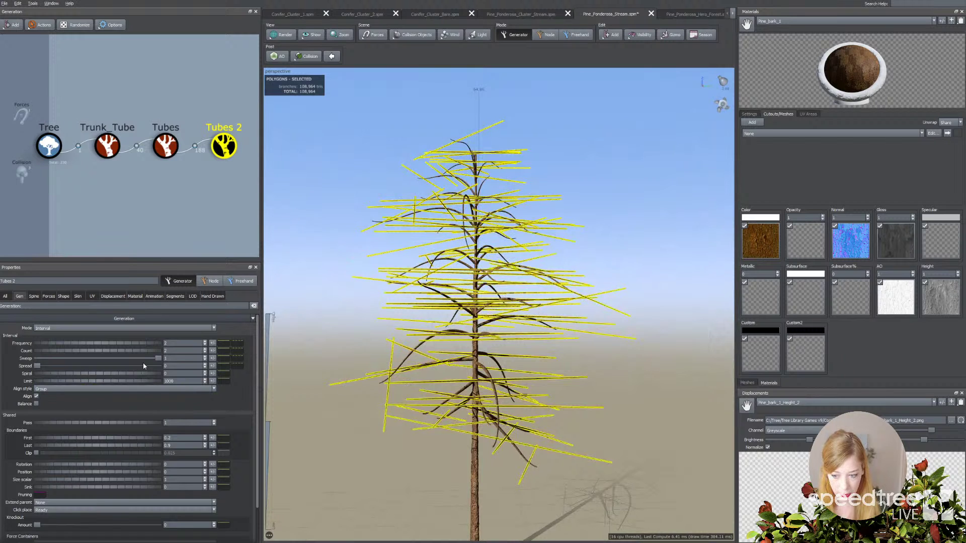
# Lower the Last boundary of the Tubes 2 generation to about 0.46 so child branches stop about halfway along their parents
pyautogui.click(34, 297)
pyautogui.click(19, 296)
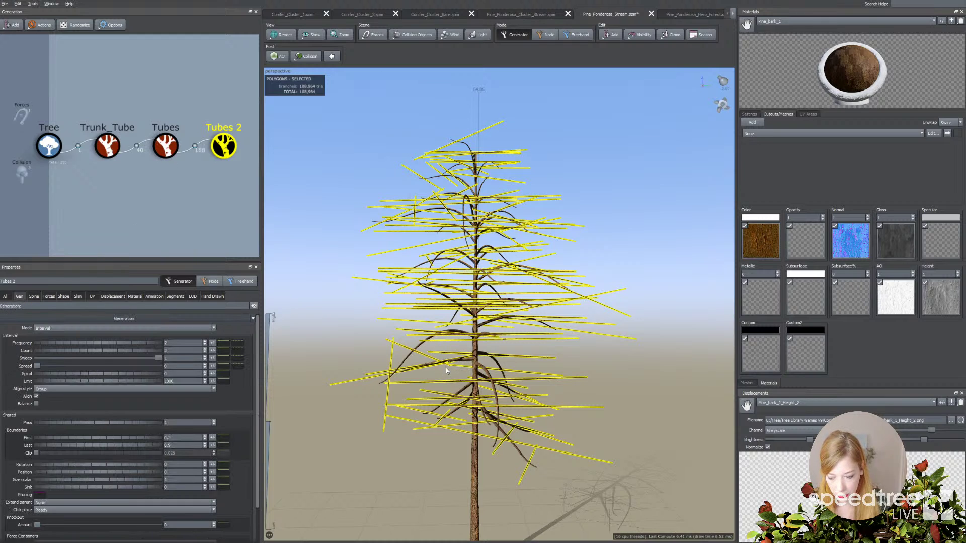
pyautogui.moveTo(148, 446); pyautogui.dragTo(131, 445)
pyautogui.moveTo(301, 438); pyautogui.dragTo(271, 466)
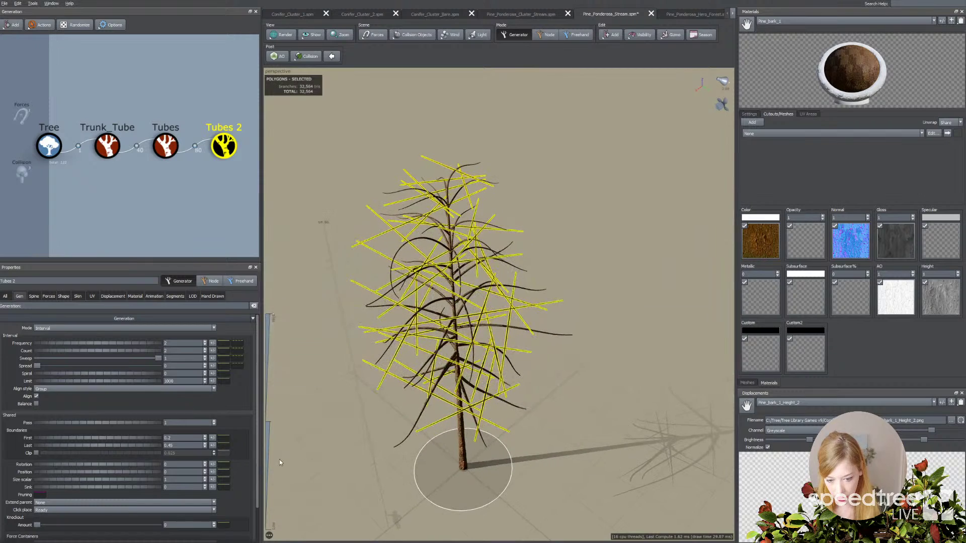
pyautogui.moveTo(403, 398); pyautogui.dragTo(419, 437)
pyautogui.scroll(3, 418, 437)
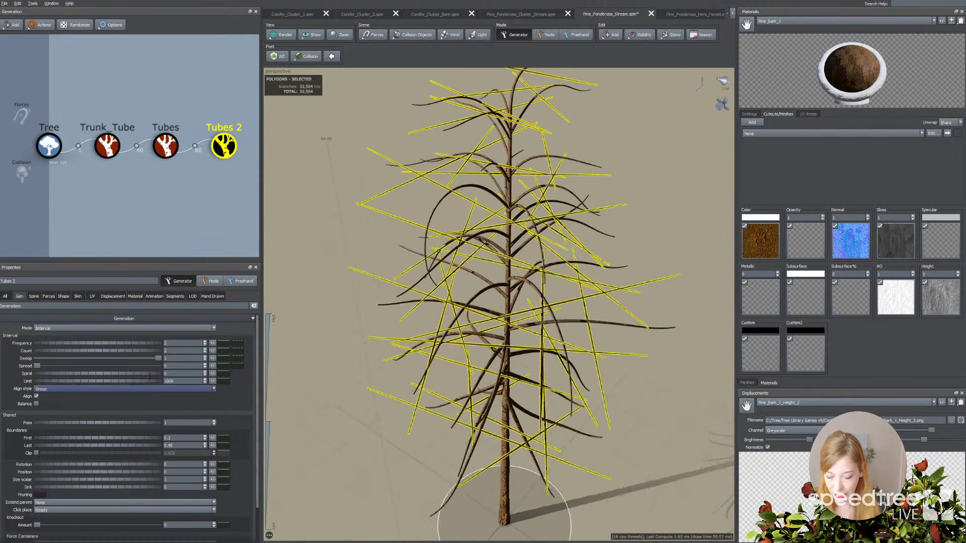
# Lower the Tubes 2 spine start angle to about 0.2 so the child branches lean along their parents
pyautogui.click(34, 296)
pyautogui.moveTo(100, 395); pyautogui.dragTo(67, 395)
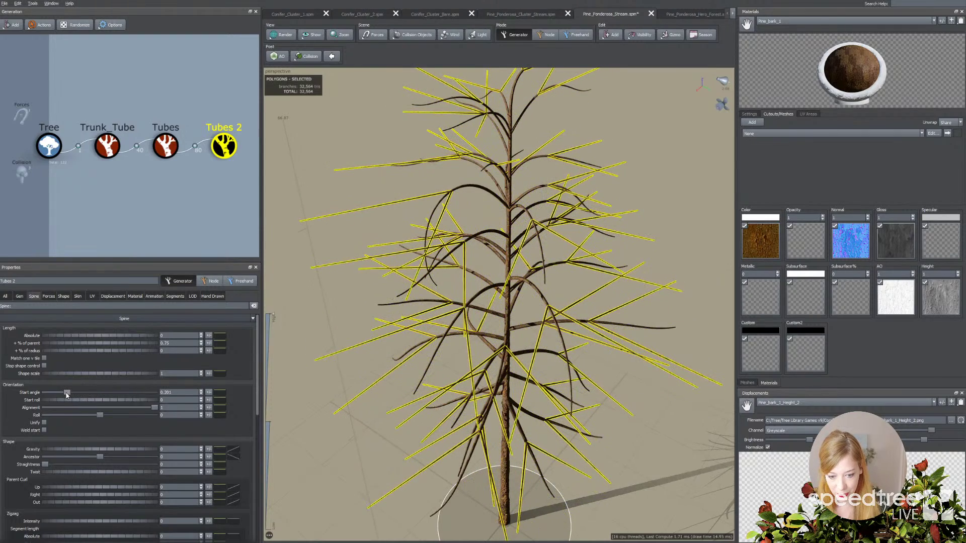
pyautogui.moveTo(436, 347); pyautogui.dragTo(455, 346)
pyautogui.moveTo(468, 336)
pyautogui.mouseDown()
pyautogui.moveTo(449, 340)
pyautogui.moveTo(454, 332)
pyautogui.mouseUp()
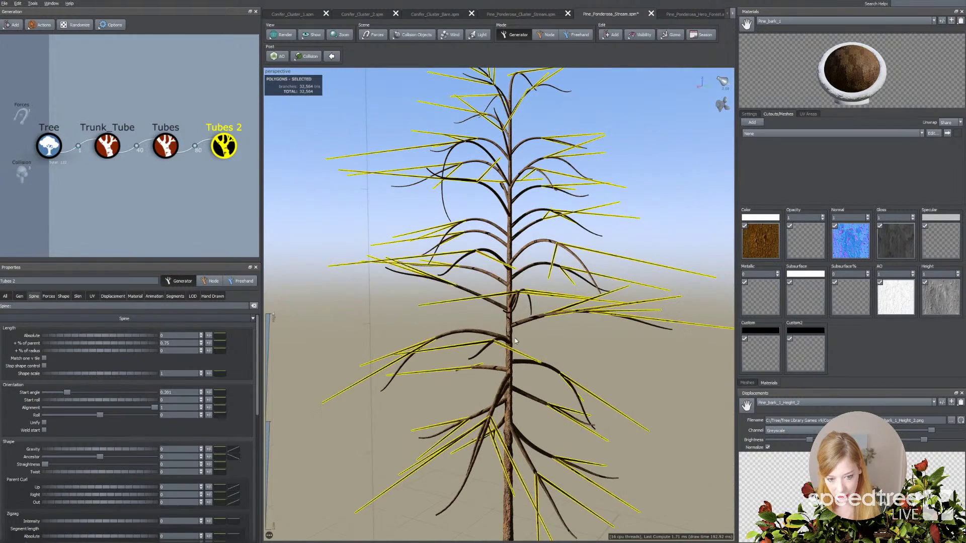
# Set the Tubes 2 generation boundaries to First 0 and Last 0.27
pyautogui.click(19, 295)
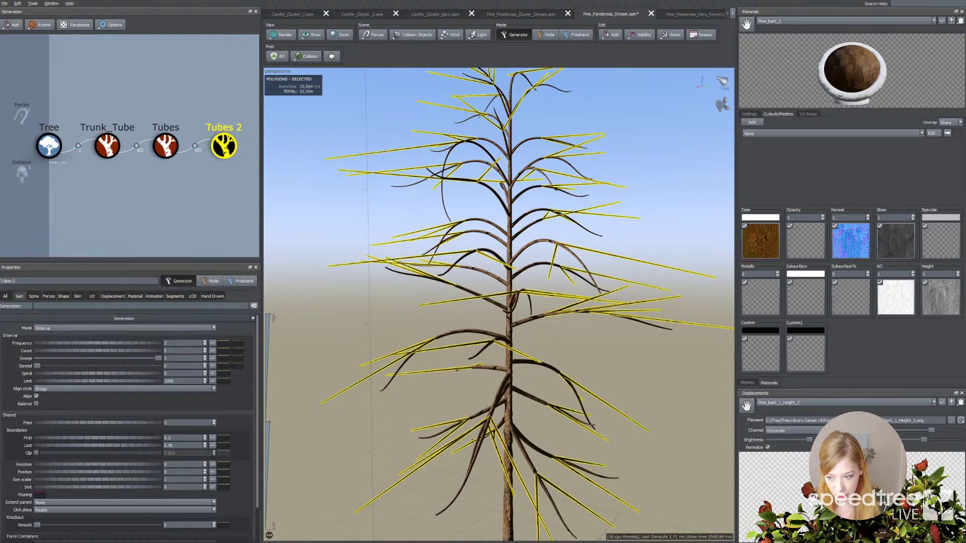
pyautogui.moveTo(136, 446)
pyautogui.mouseDown()
pyautogui.moveTo(151, 440)
pyautogui.moveTo(138, 440)
pyautogui.mouseUp()
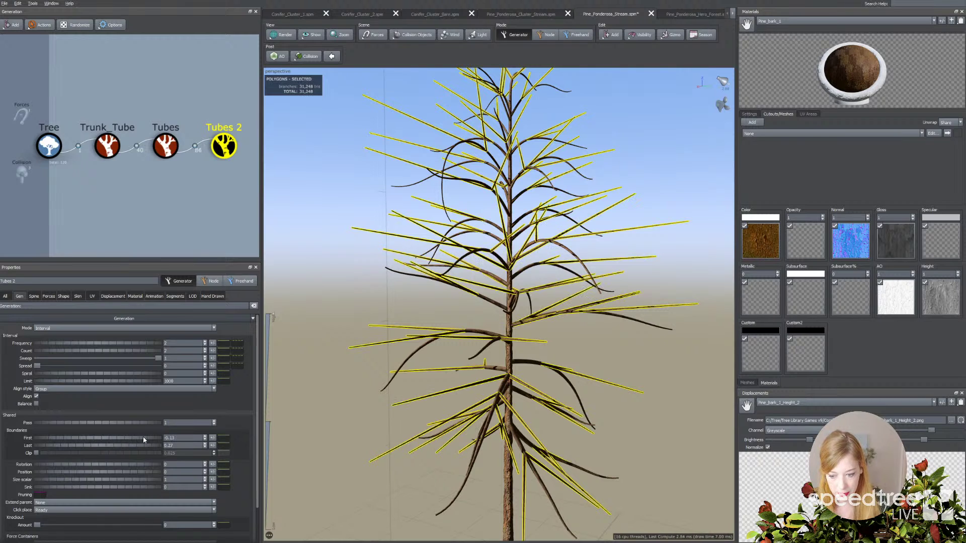
pyautogui.write('0')
pyautogui.press('Return')
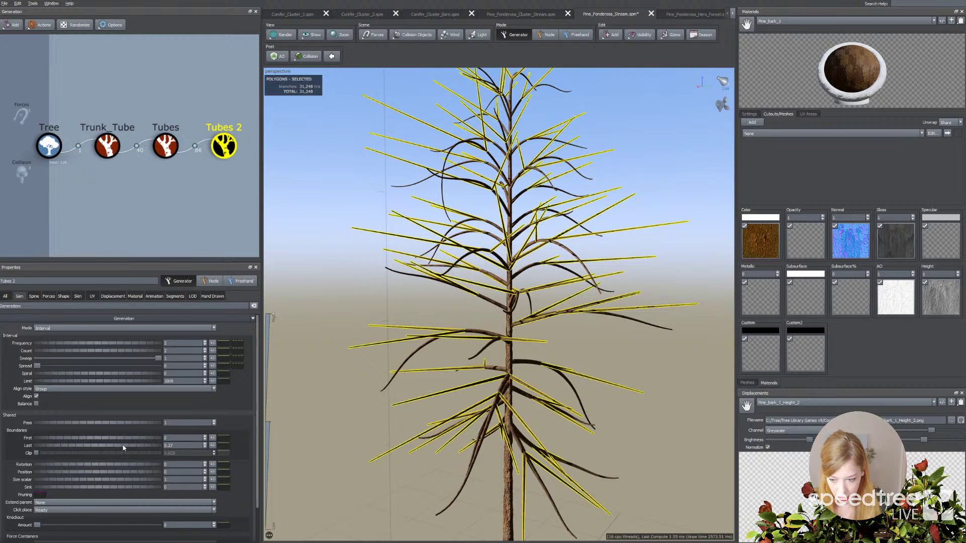
pyautogui.click(397, 375)
pyautogui.moveTo(403, 367); pyautogui.dragTo(434, 402)
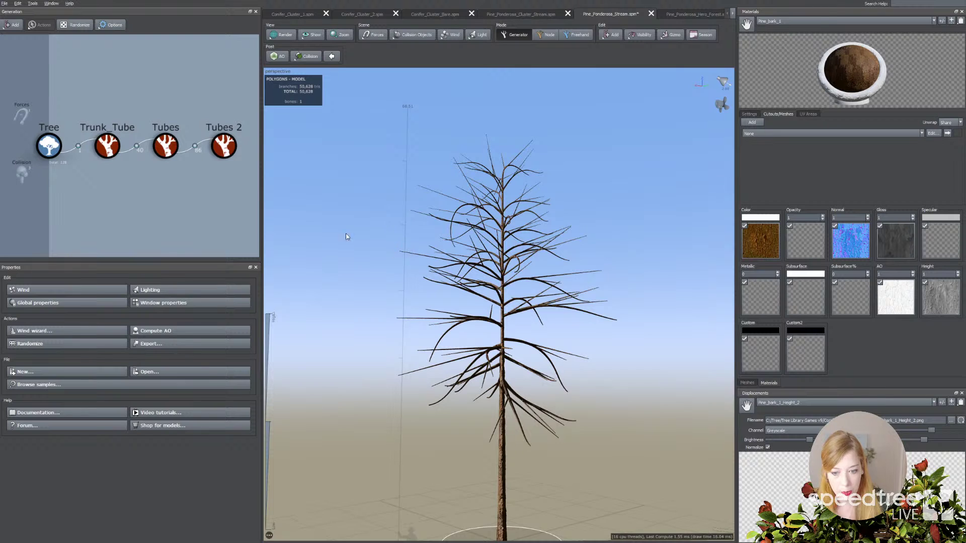
# Shorten the Tubes 2 branches by setting their spine length to about 0.53 of the parent
pyautogui.click(473, 252)
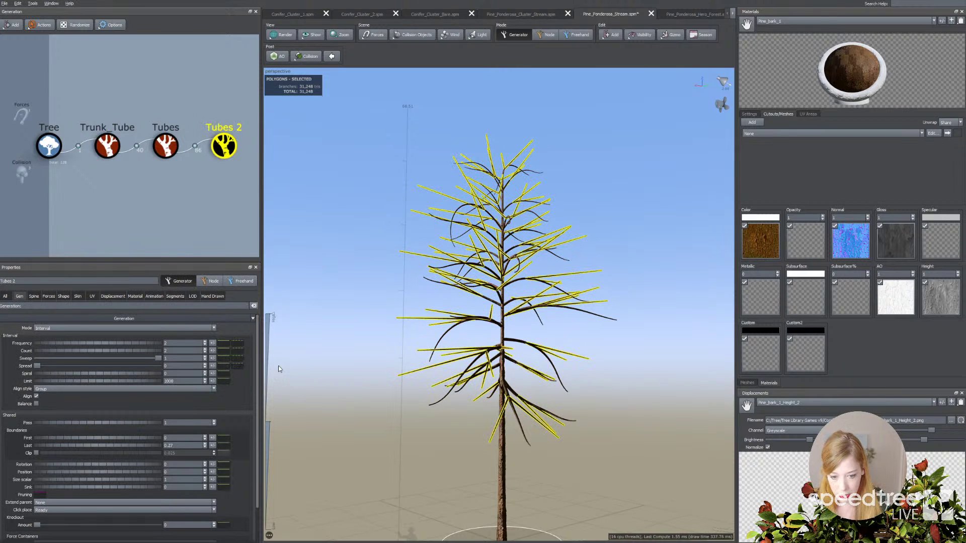
pyautogui.click(34, 296)
pyautogui.moveTo(131, 345); pyautogui.dragTo(123, 345)
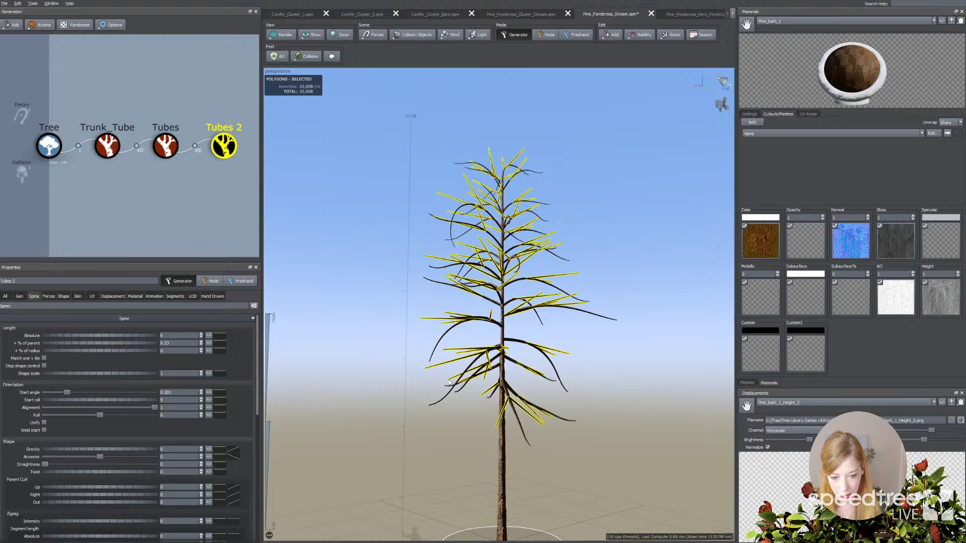
pyautogui.moveTo(484, 358)
pyautogui.mouseDown()
pyautogui.moveTo(480, 370)
pyautogui.moveTo(421, 356)
pyautogui.moveTo(493, 359)
pyautogui.mouseUp()
pyautogui.scroll(-3, 491, 388)
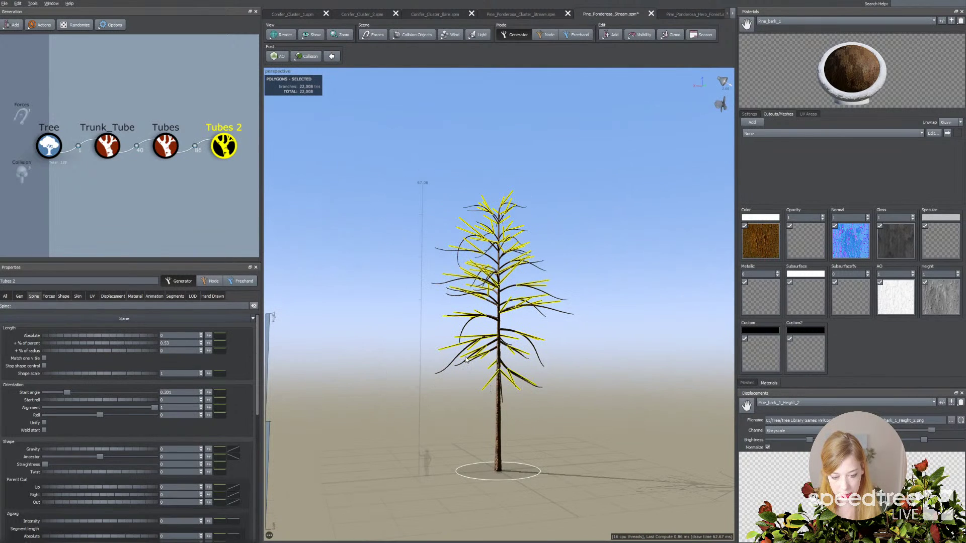
pyautogui.moveTo(472, 338)
pyautogui.mouseDown()
pyautogui.moveTo(514, 354)
pyautogui.moveTo(469, 340)
pyautogui.mouseUp()
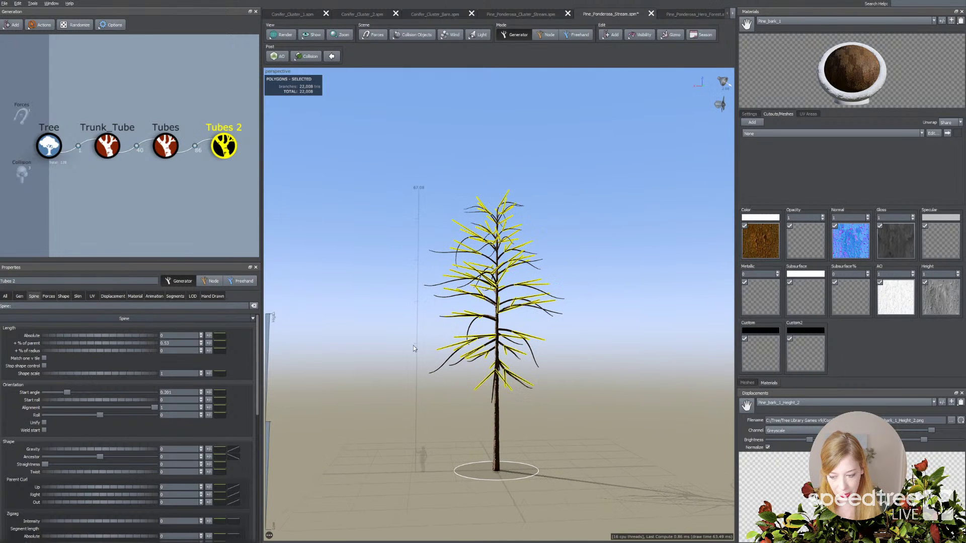
# Add random variance to the Rotation and Position of the Tubes 2 generation
pyautogui.click(20, 296)
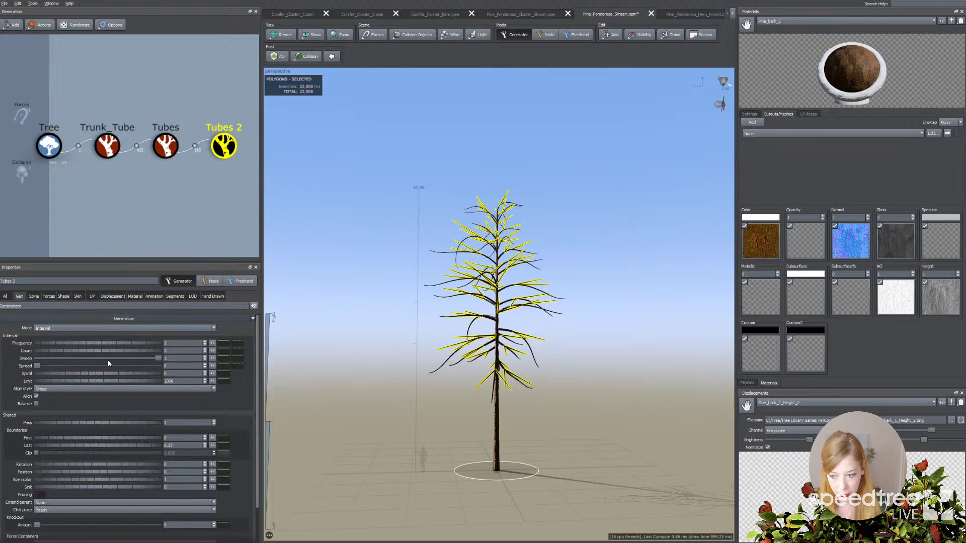
pyautogui.click(212, 472)
pyautogui.moveTo(264, 473); pyautogui.dragTo(290, 474)
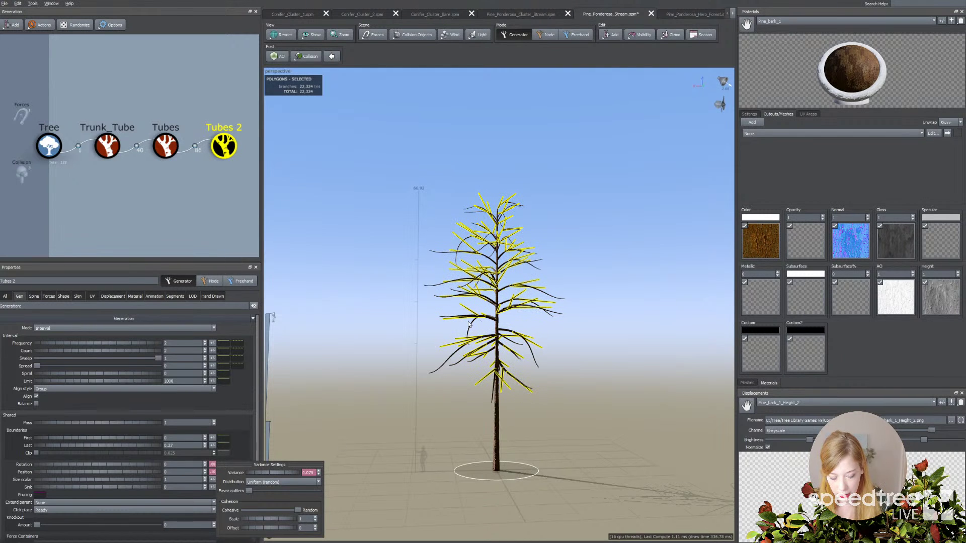
# Set the Tubes 2 spine gravity to 0.04 and add random variance to it
pyautogui.click(34, 297)
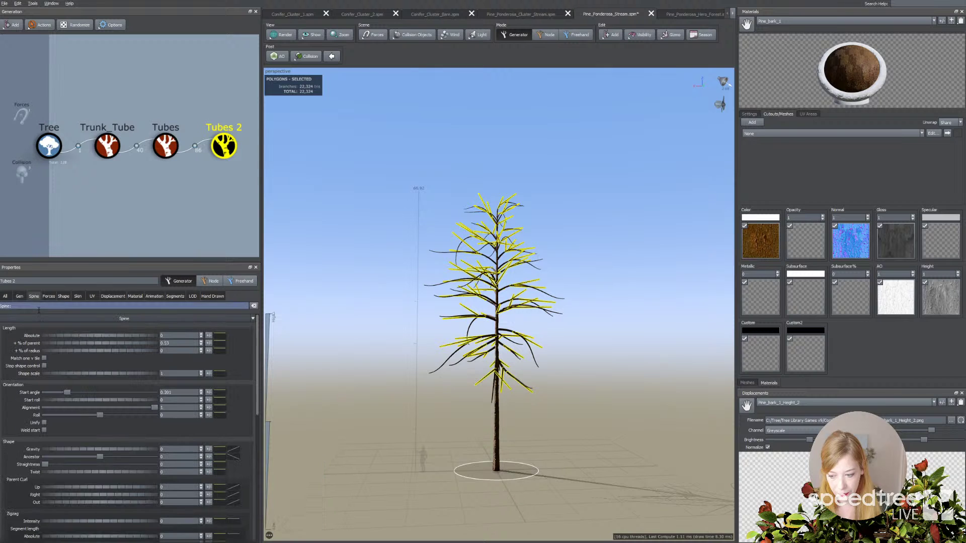
pyautogui.moveTo(114, 449); pyautogui.dragTo(114, 449)
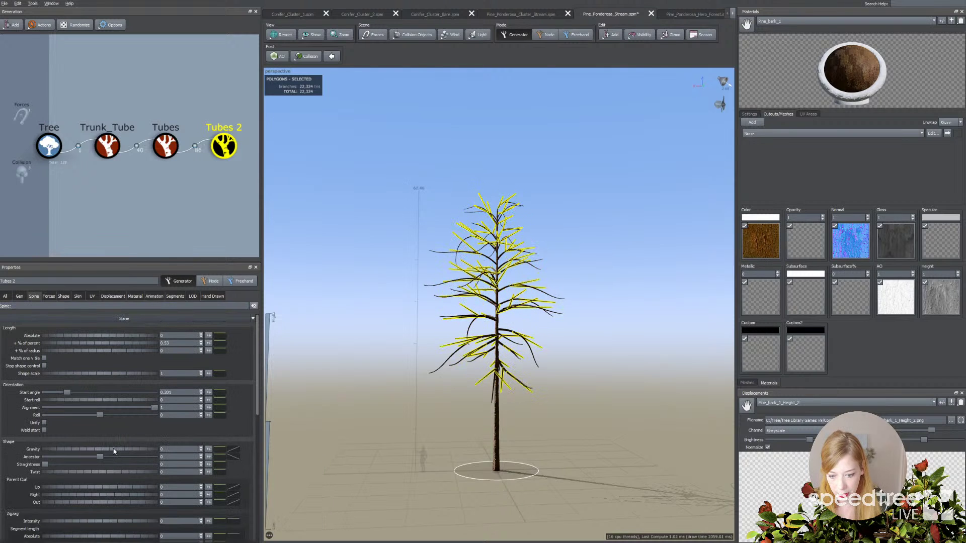
pyautogui.moveTo(113, 450); pyautogui.dragTo(109, 450)
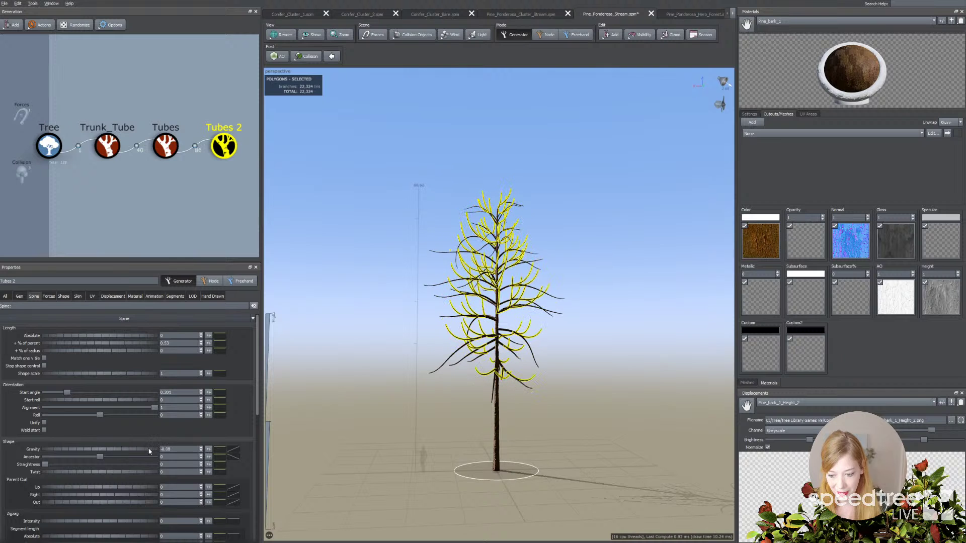
pyautogui.click(208, 449)
pyautogui.moveTo(249, 462); pyautogui.dragTo(255, 461)
pyautogui.moveTo(154, 448); pyautogui.dragTo(153, 447)
# Save the pine tree file and clear the generator selection
pyautogui.click(5, 3)
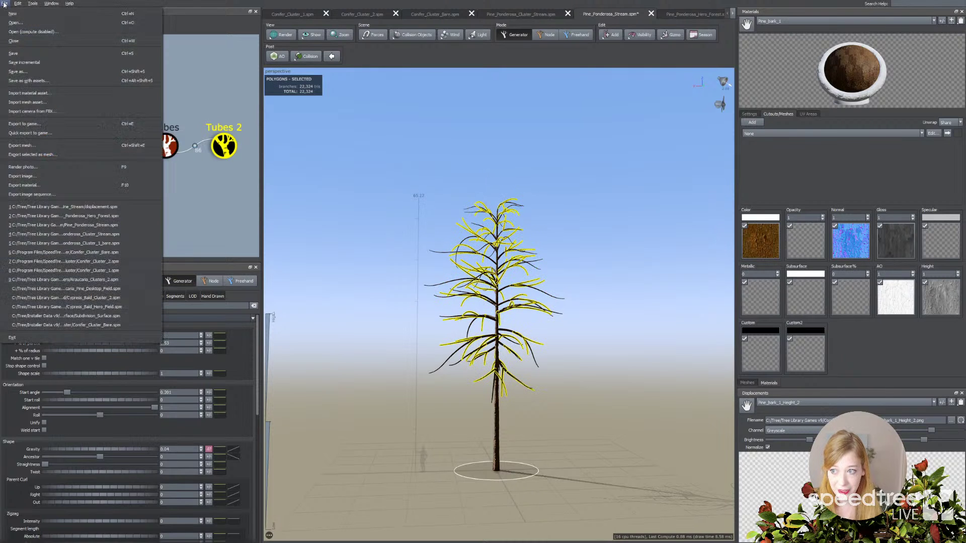
pyautogui.click(10, 51)
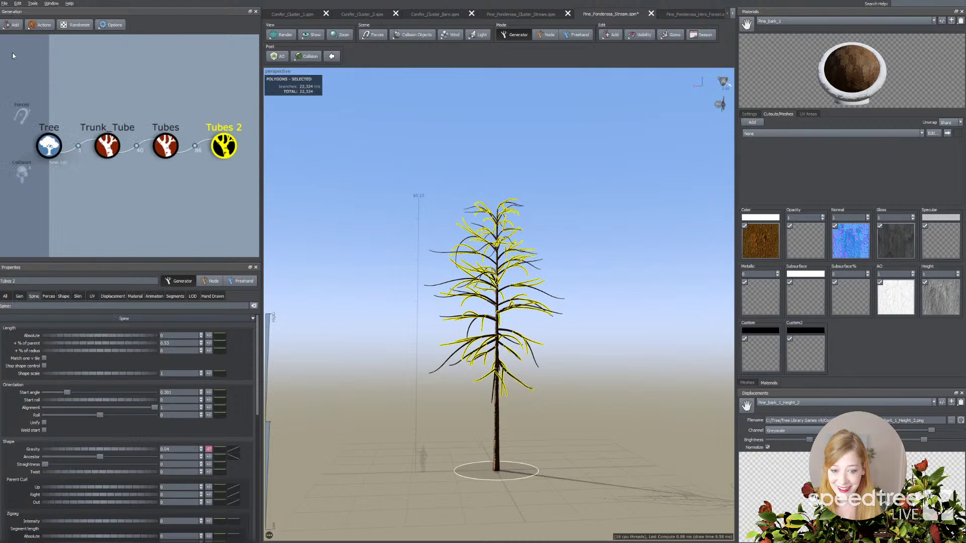
pyautogui.click(306, 189)
pyautogui.scroll(2, 342, 262)
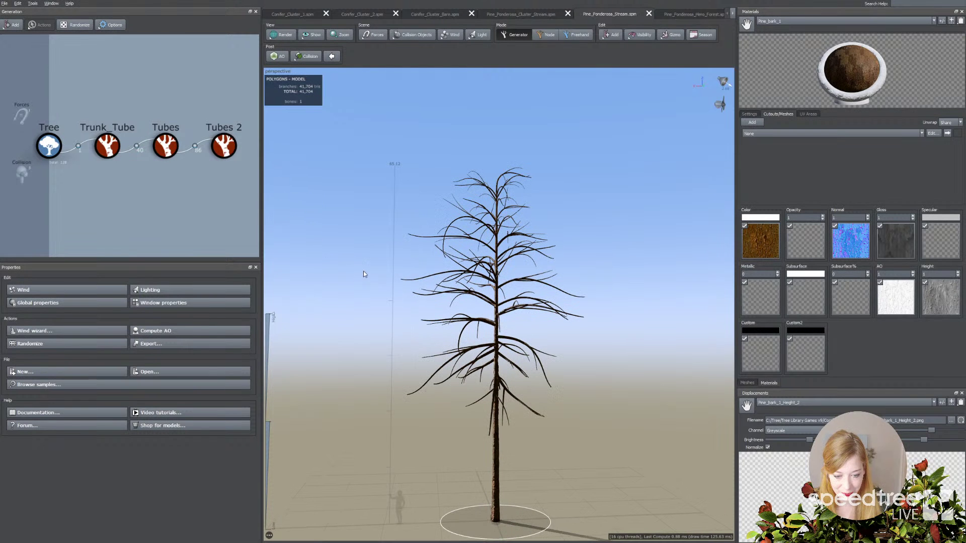
# Set the Late noise amount of the spine to 0.06 on both the Tubes and Tubes 2 generators together
pyautogui.moveTo(526, 376); pyautogui.dragTo(502, 360)
pyautogui.scroll(5, 481, 359)
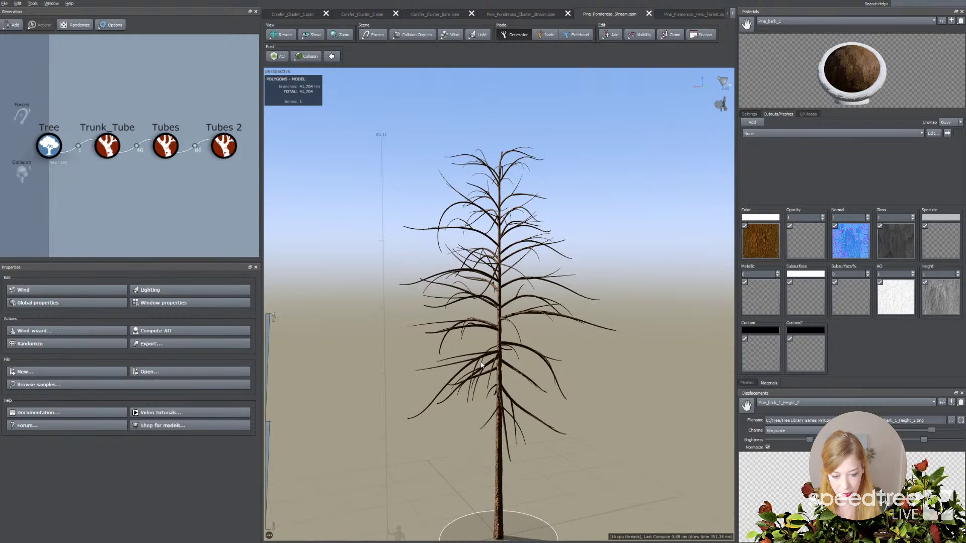
pyautogui.moveTo(483, 348); pyautogui.dragTo(482, 337, button='middle')
pyautogui.moveTo(224, 170); pyautogui.dragTo(162, 140)
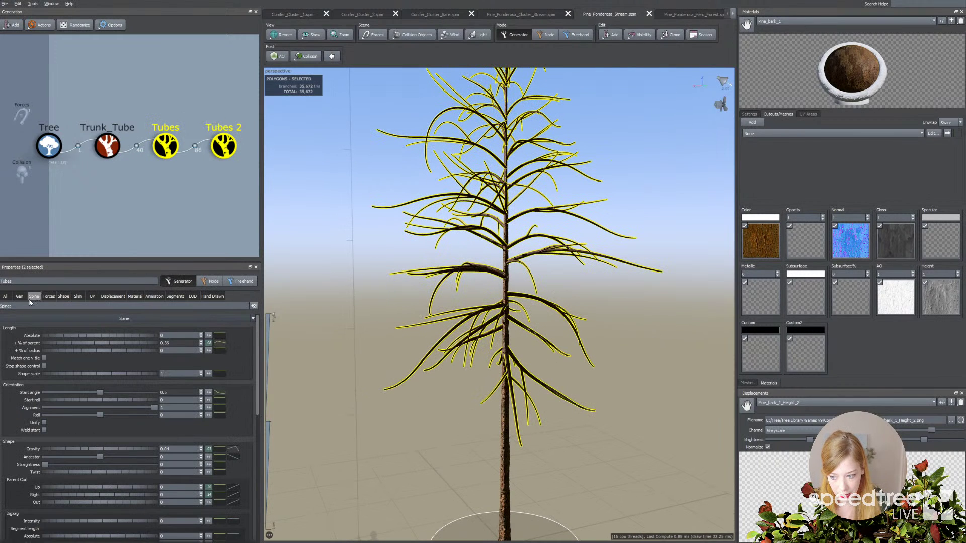
pyautogui.scroll(-5, 90, 400)
pyautogui.scroll(-4, 81, 418)
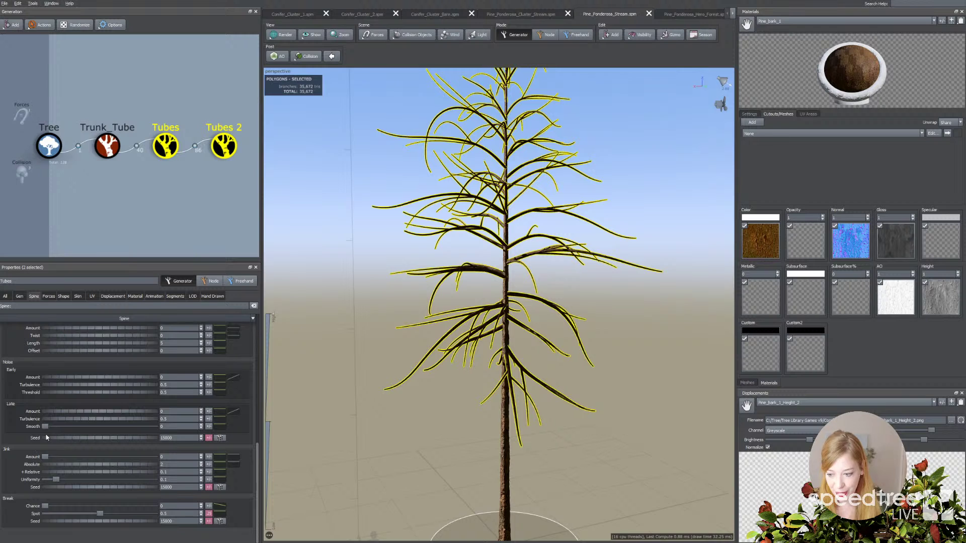
pyautogui.moveTo(63, 413); pyautogui.dragTo(94, 411)
pyautogui.scroll(5, 328, 400)
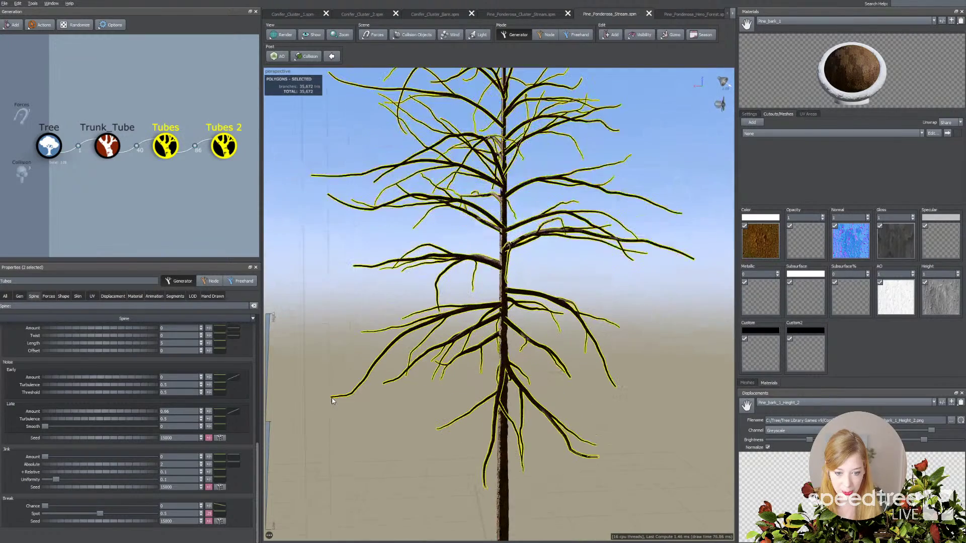
pyautogui.scroll(2, 343, 403)
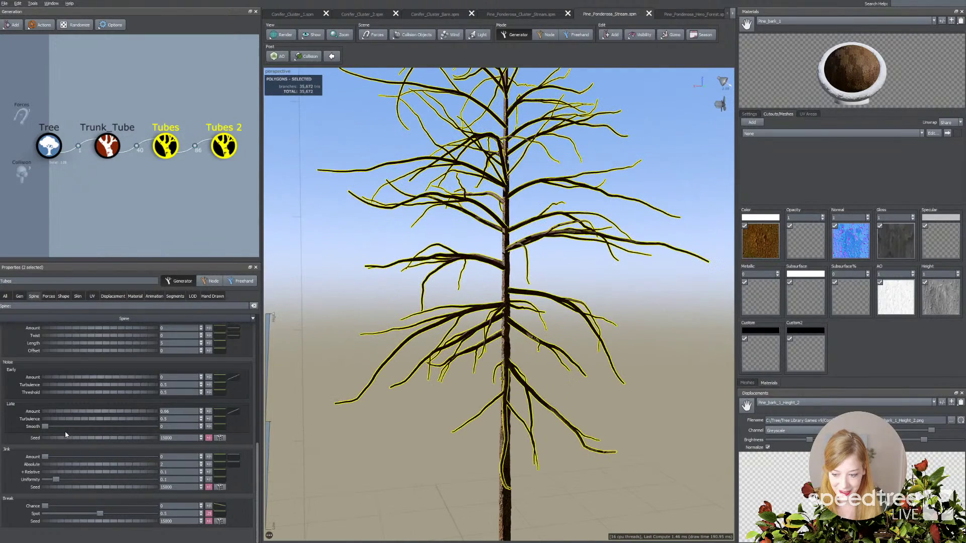
# Add random variance to the Late noise turbulence of both Tubes generators, and set a randomly varied Jink amount of 0.25 on Tubes
pyautogui.click(208, 418)
pyautogui.moveTo(262, 430); pyautogui.dragTo(436, 364)
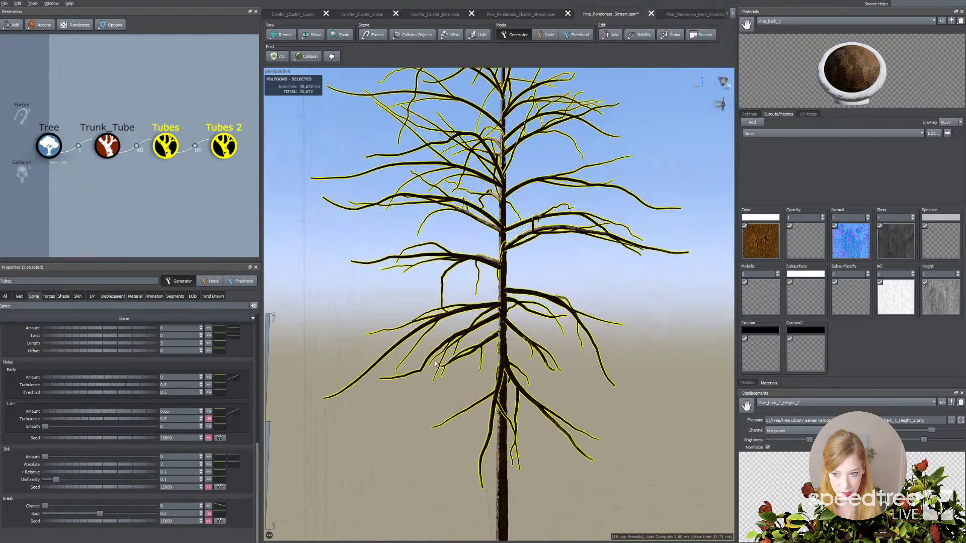
pyautogui.click(487, 312)
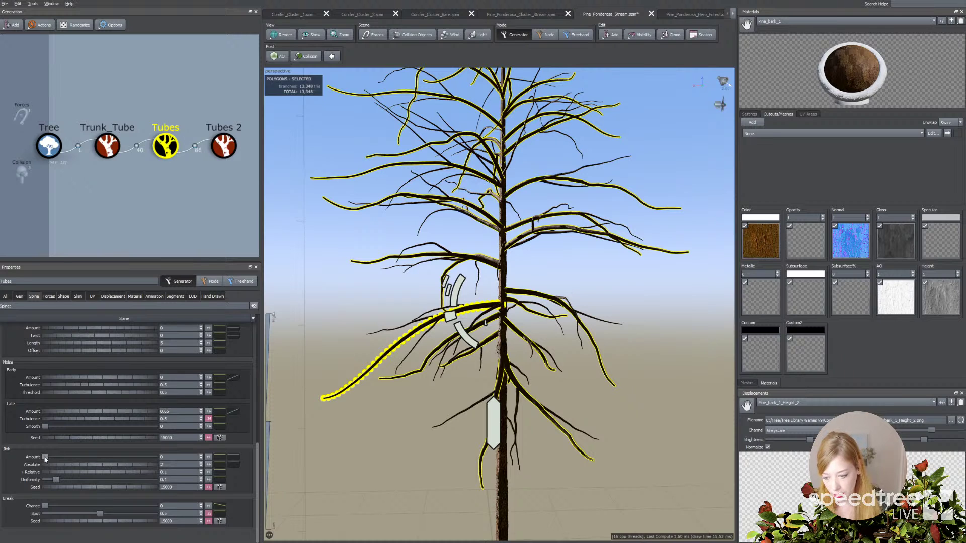
pyautogui.moveTo(45, 457); pyautogui.dragTo(58, 459)
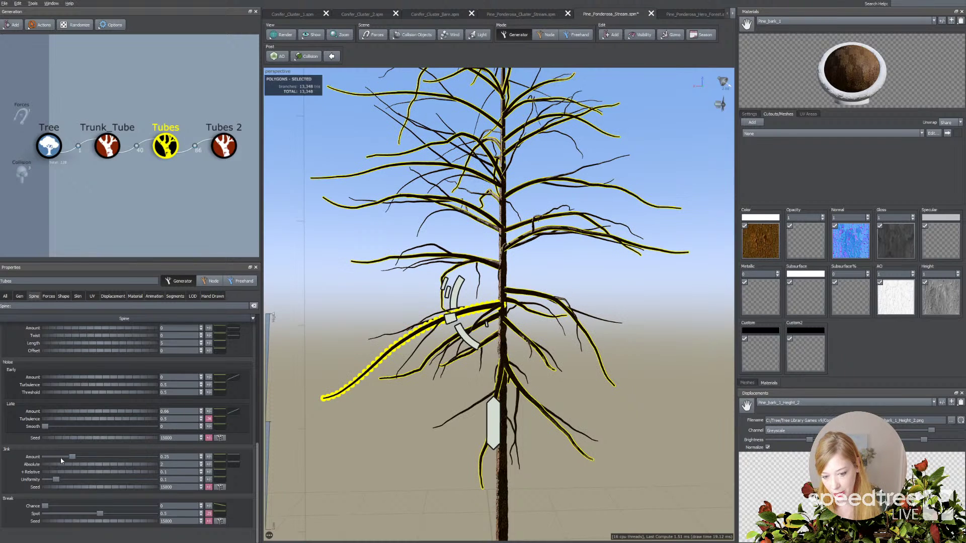
pyautogui.click(209, 456)
pyautogui.moveTo(259, 472); pyautogui.dragTo(314, 431)
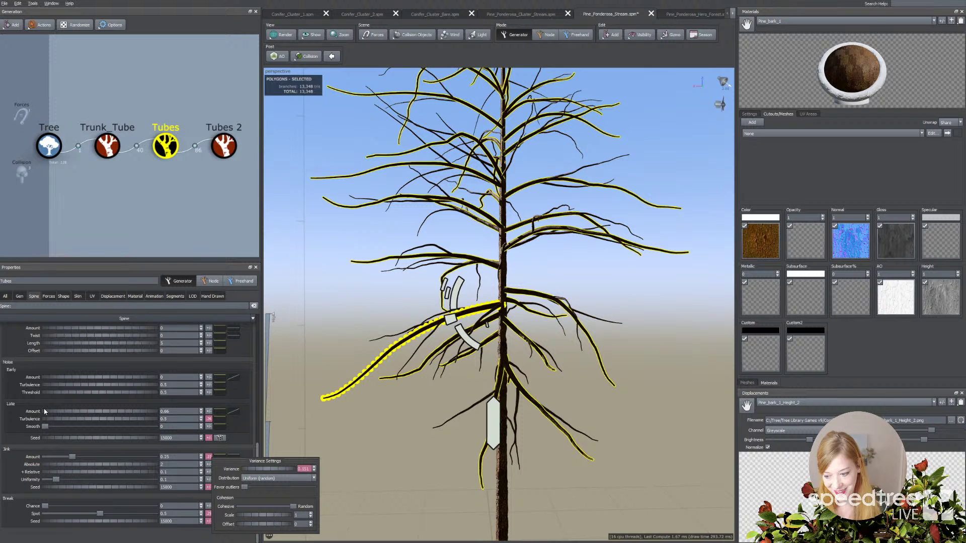
# Set the Late noise amount of Tubes to 1.25 and raise its profile curve sharply near the branch base
pyautogui.moveTo(56, 413); pyautogui.dragTo(231, 418)
pyautogui.click(233, 412)
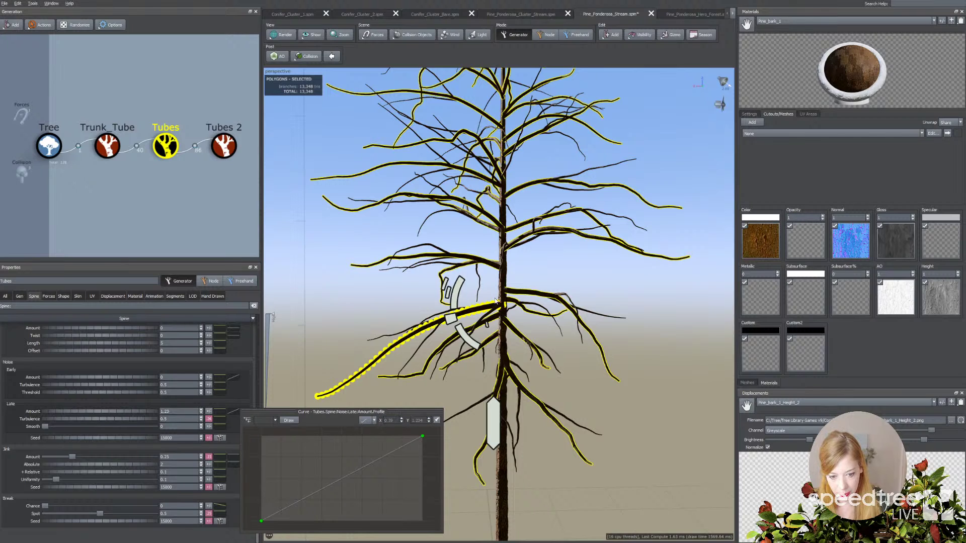
pyautogui.click(287, 508)
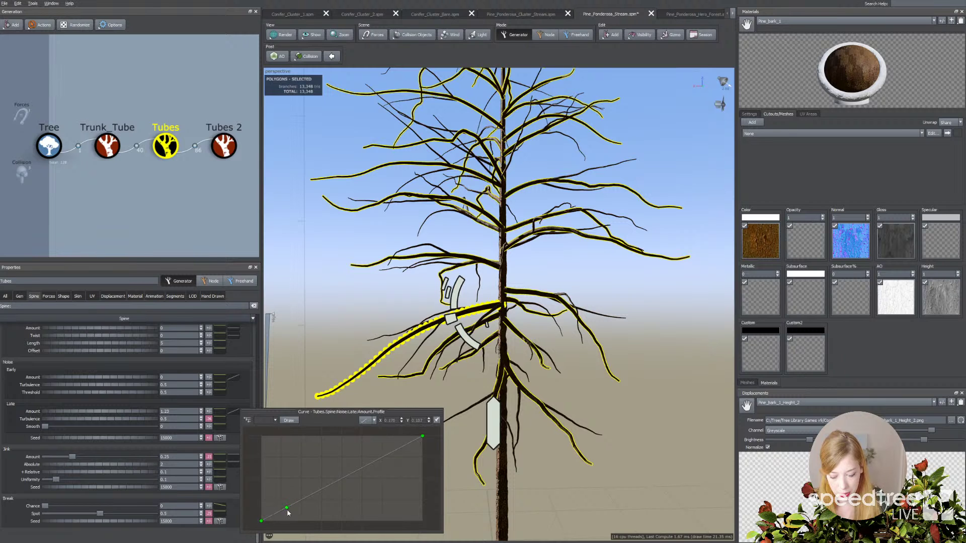
pyautogui.moveTo(287, 509); pyautogui.dragTo(287, 451)
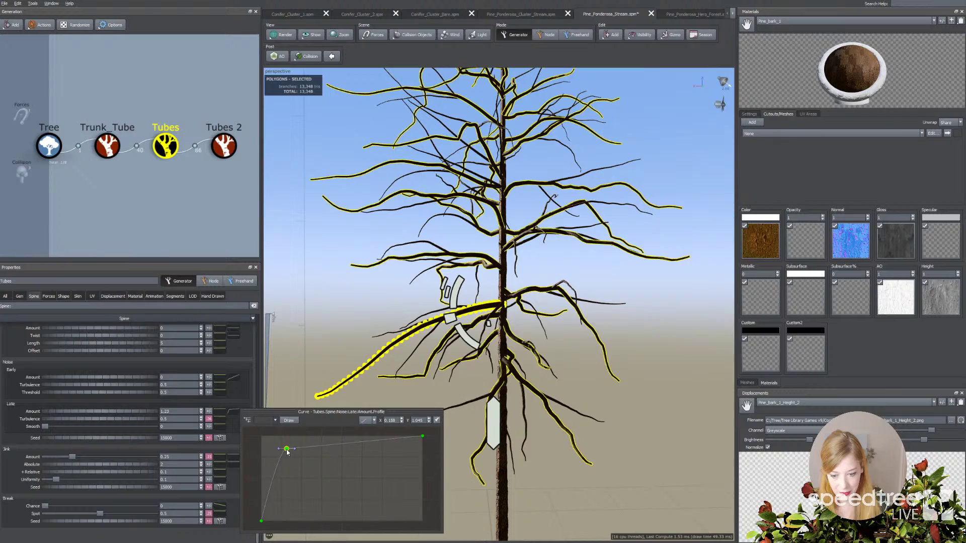
pyautogui.moveTo(539, 287); pyautogui.dragTo(455, 290)
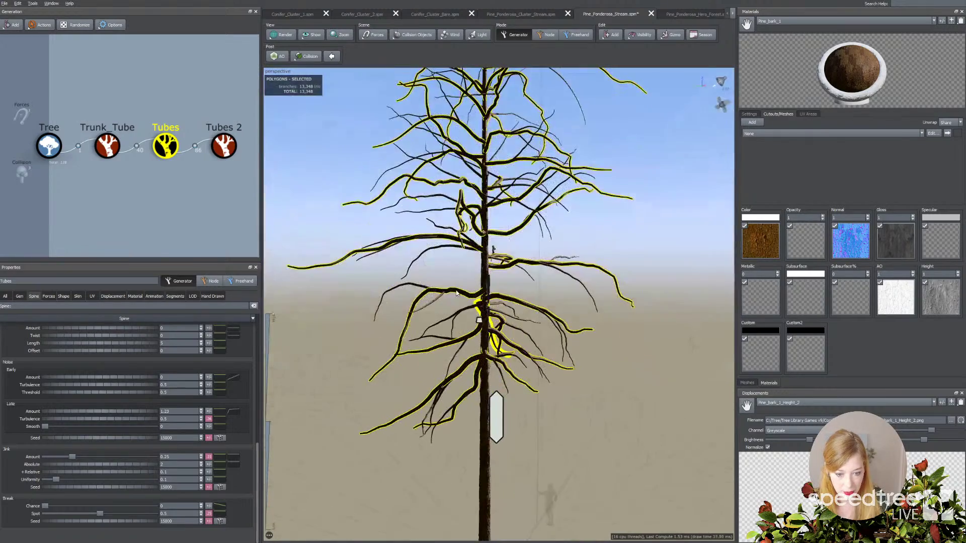
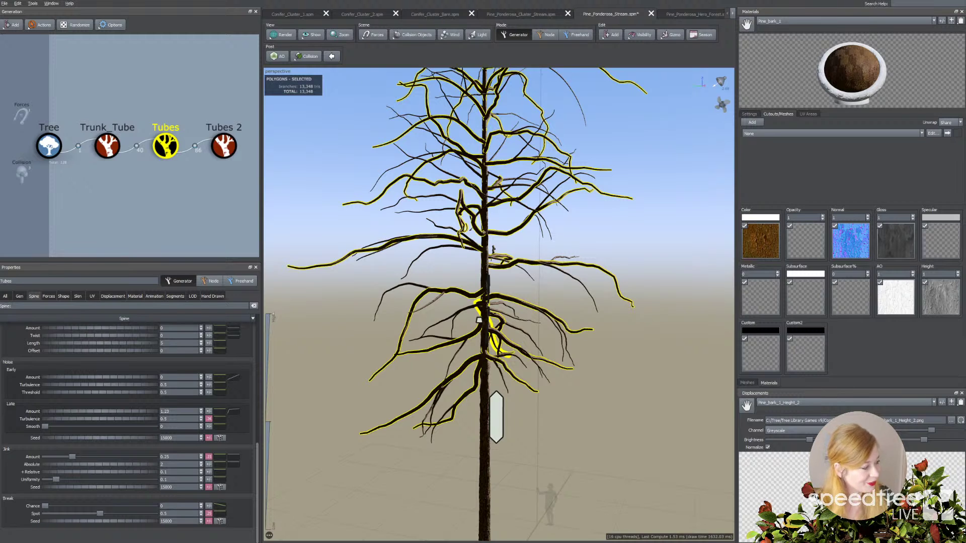
# Clear the selection, switch the viewport to the Scribed render mode and examine the mesh wireframe of the whole tree
pyautogui.click(384, 278)
pyautogui.scroll(-5, 458, 280)
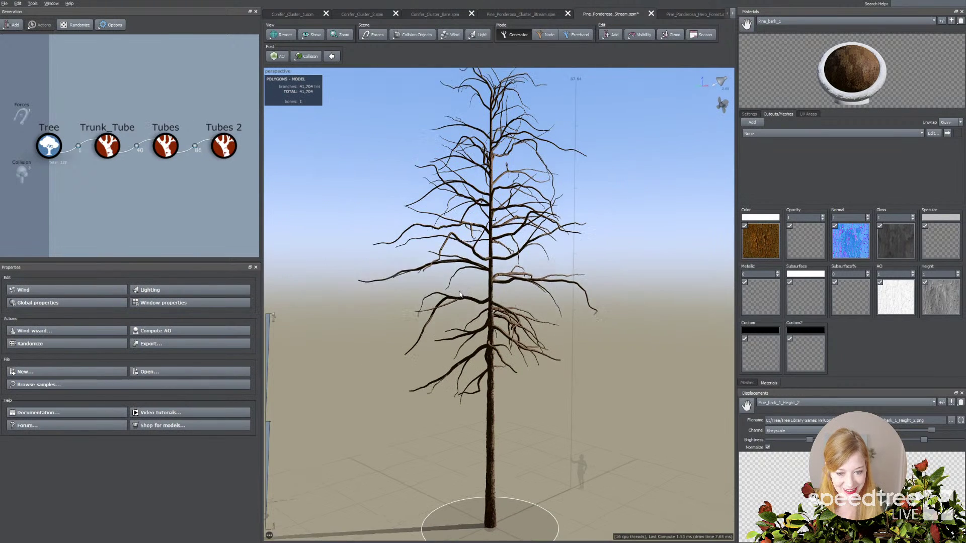
pyautogui.moveTo(460, 294); pyautogui.dragTo(463, 300, button='middle')
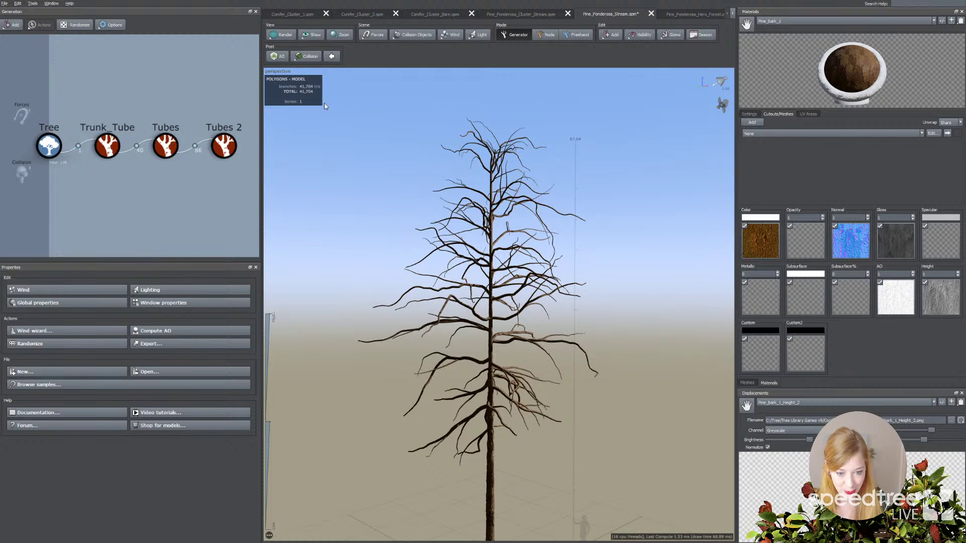
pyautogui.moveTo(443, 286); pyautogui.dragTo(409, 223, button='middle')
pyautogui.click(290, 34)
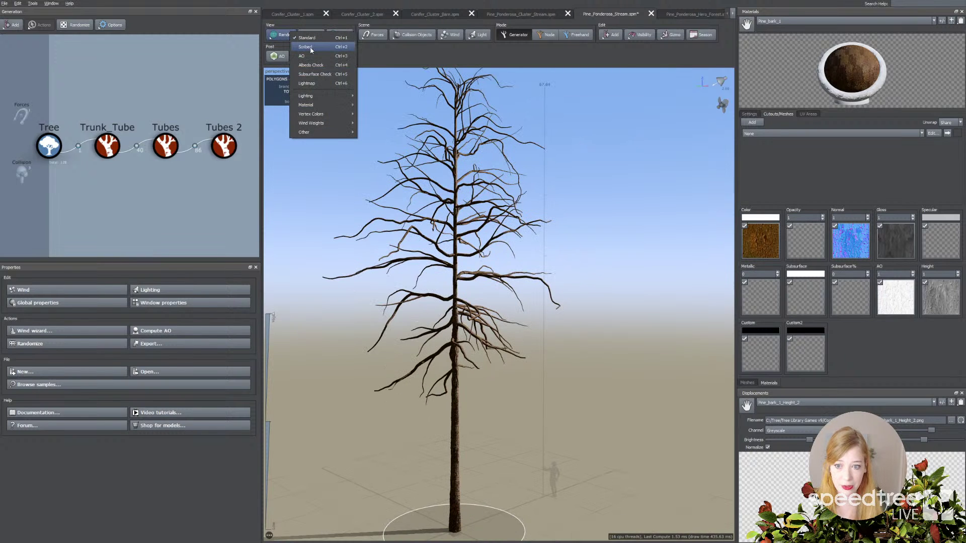
pyautogui.click(311, 47)
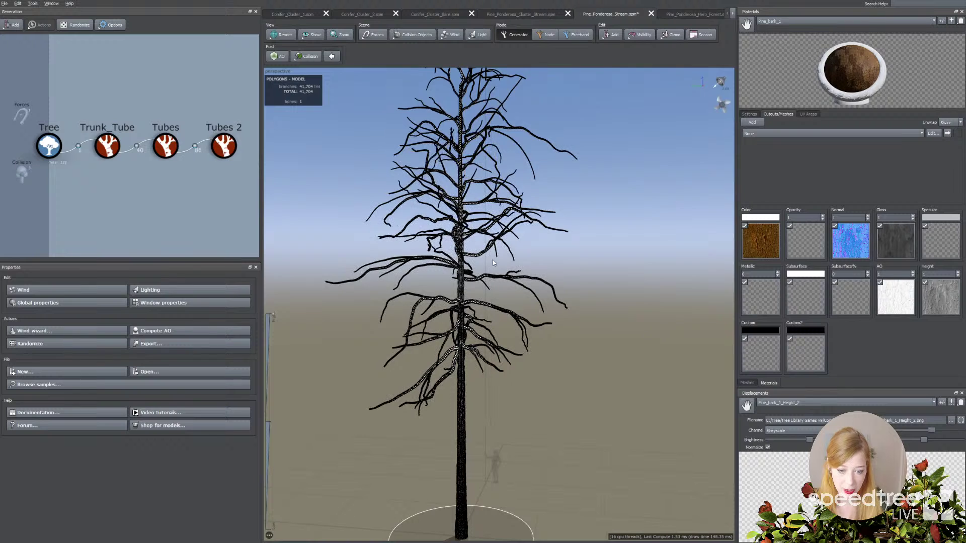
pyautogui.scroll(3, 479, 287)
pyautogui.scroll(-4, 480, 286)
pyautogui.moveTo(466, 315); pyautogui.dragTo(564, 354)
pyautogui.moveTo(563, 353); pyautogui.dragTo(549, 364, button='middle')
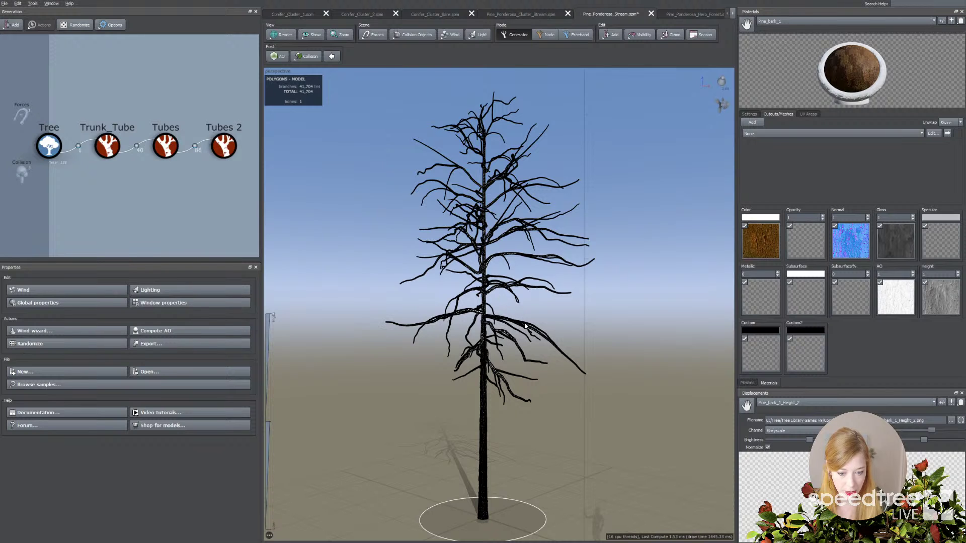
# Set the segment length optimization of the Tubes generator to 0.24
pyautogui.click(503, 256)
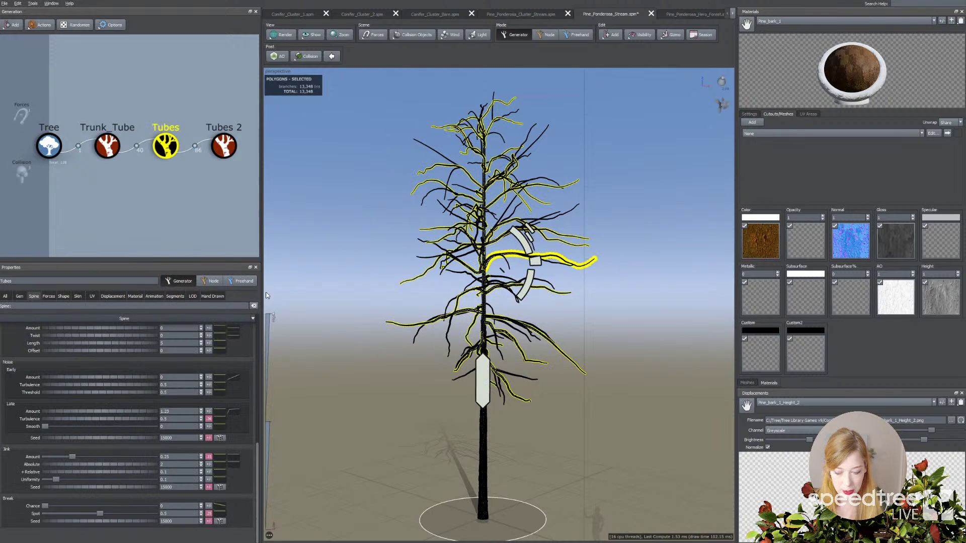
pyautogui.click(170, 297)
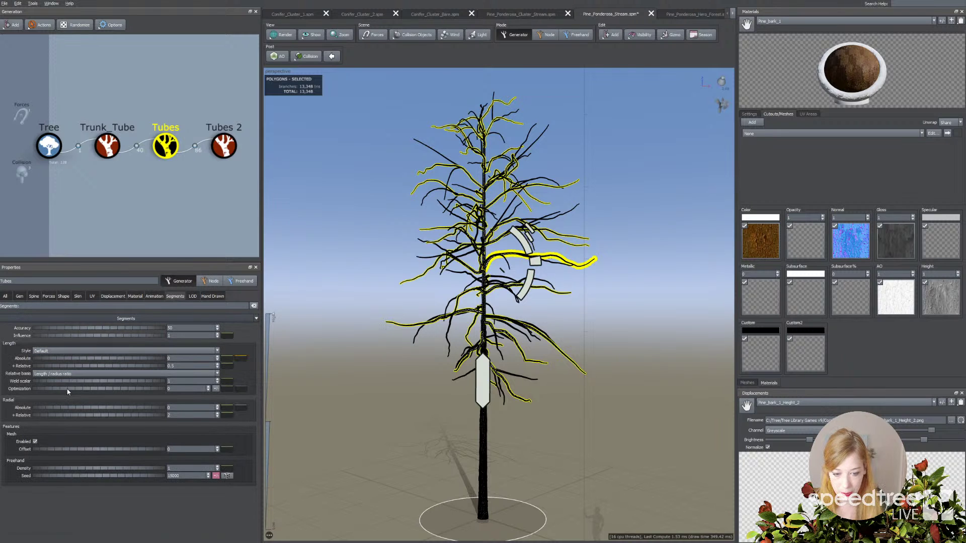
pyautogui.moveTo(68, 392); pyautogui.dragTo(74, 388)
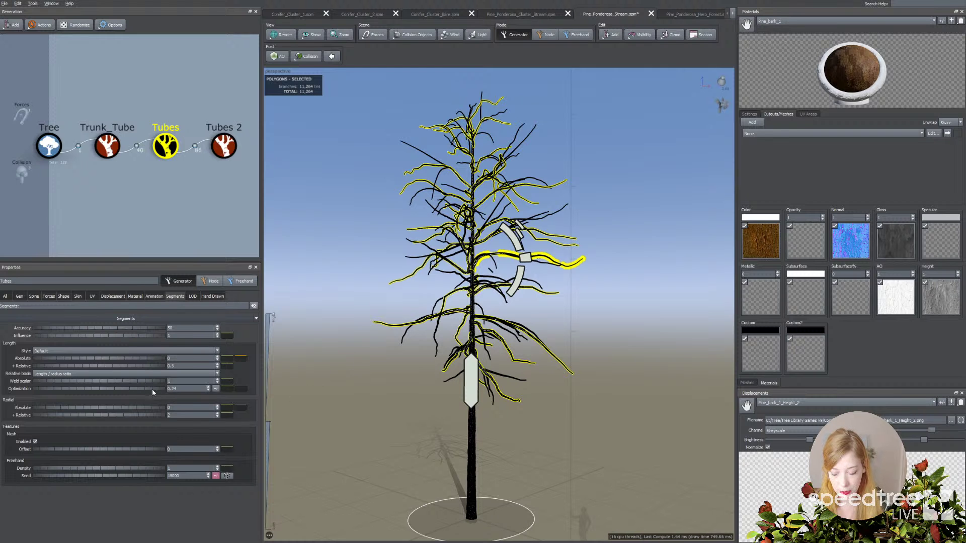
# Enable welding in the skin settings of the Tubes branch generator
pyautogui.scroll(5, 386, 350)
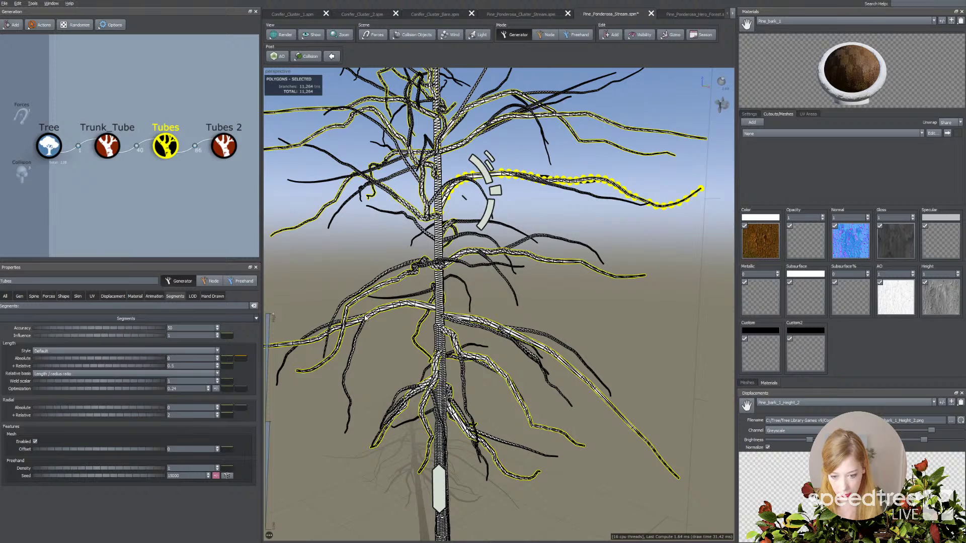
pyautogui.moveTo(399, 325)
pyautogui.mouseDown()
pyautogui.moveTo(377, 319)
pyautogui.moveTo(406, 321)
pyautogui.mouseUp()
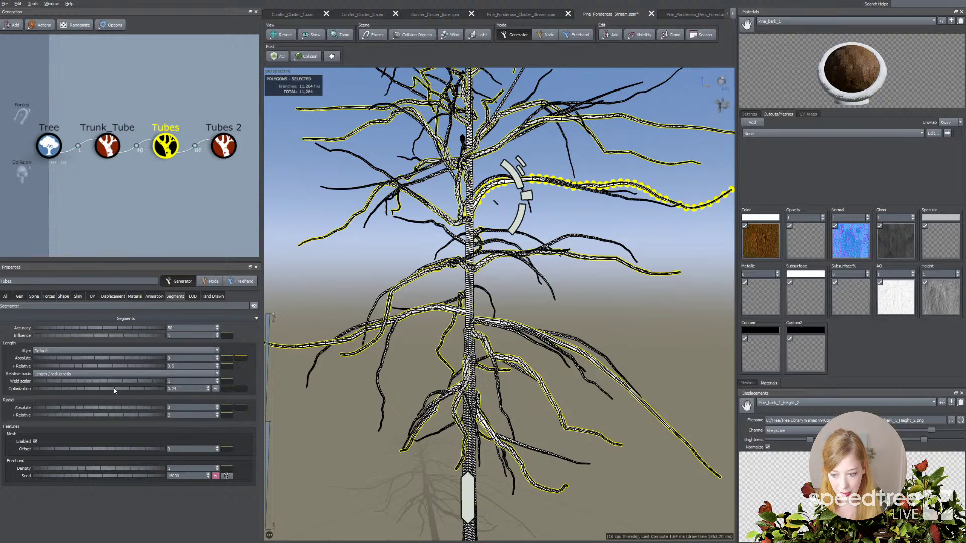
pyautogui.moveTo(453, 416); pyautogui.dragTo(445, 397)
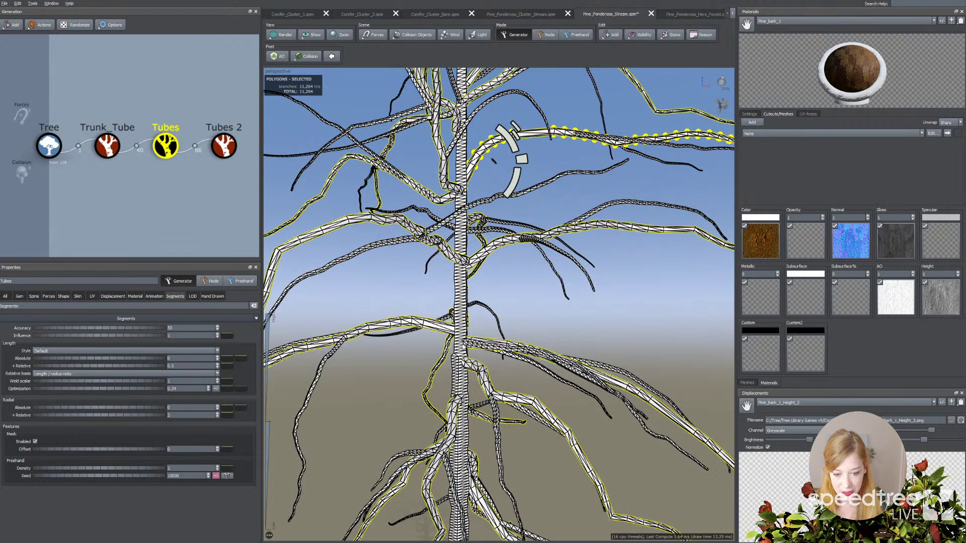
pyautogui.scroll(-3, 465, 378)
pyautogui.moveTo(465, 379); pyautogui.dragTo(464, 338)
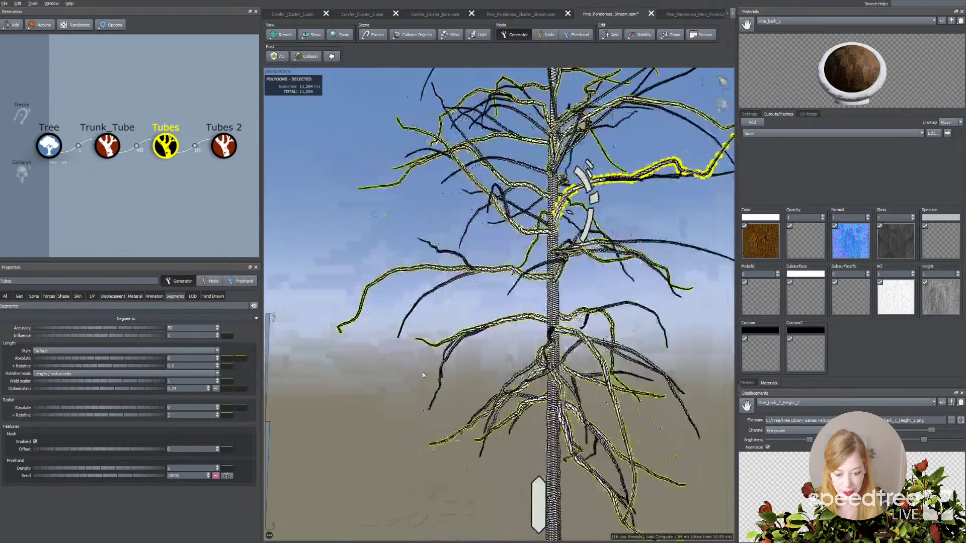
pyautogui.scroll(5, 468, 370)
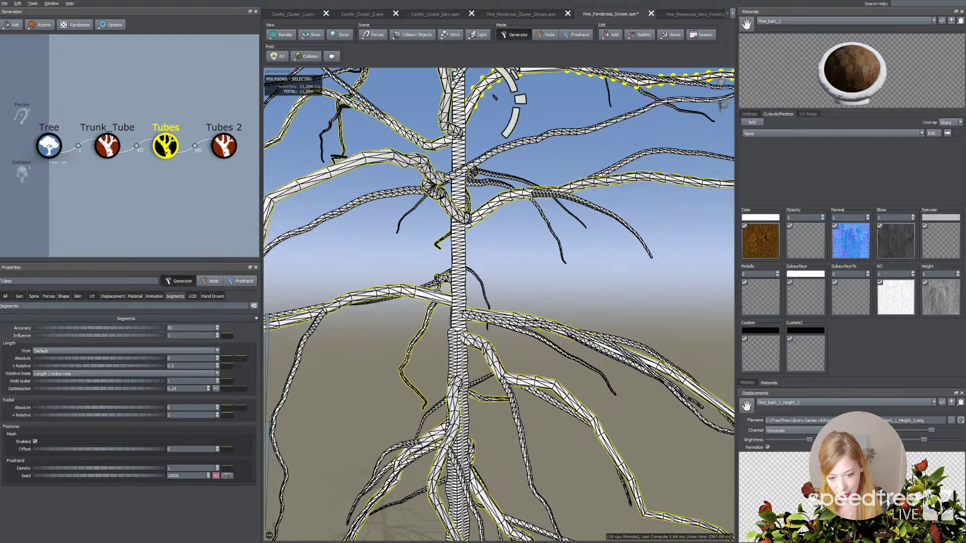
pyautogui.click(466, 337)
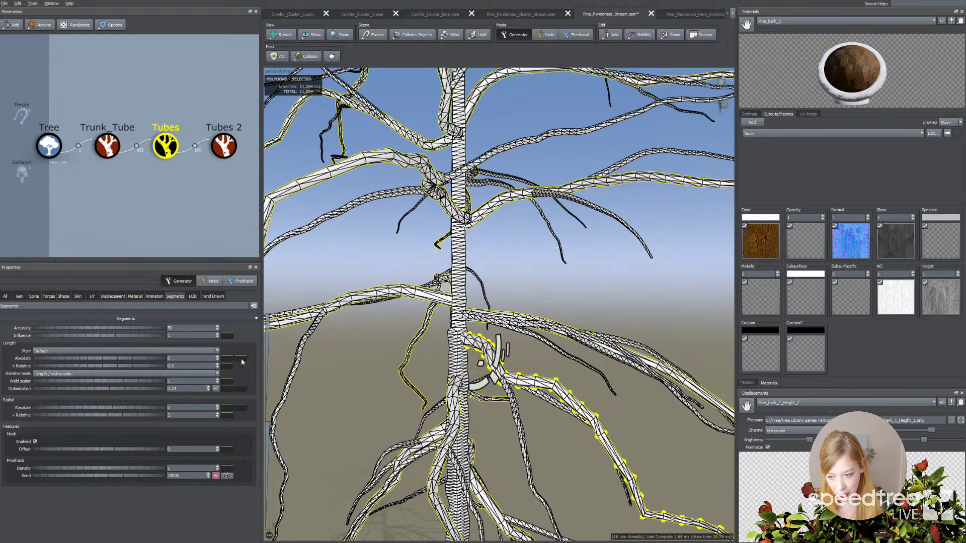
pyautogui.click(78, 296)
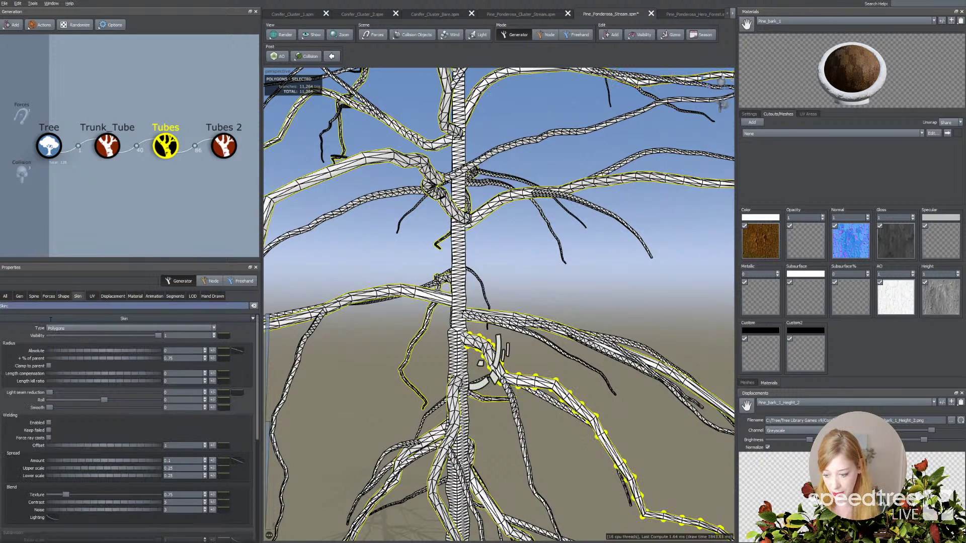
pyautogui.click(49, 423)
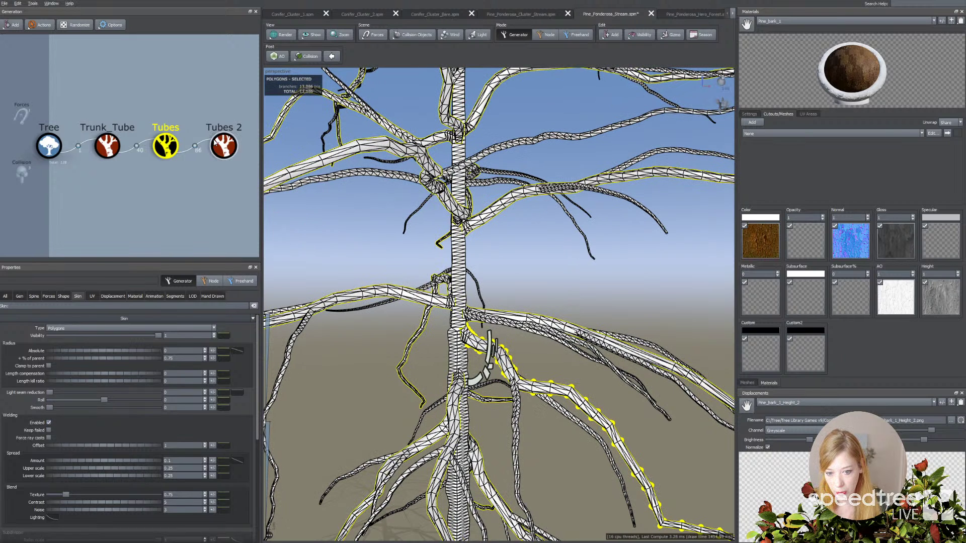
# Raise the length segment optimization of the Tubes 2 generator to about 0.12
pyautogui.click(227, 155)
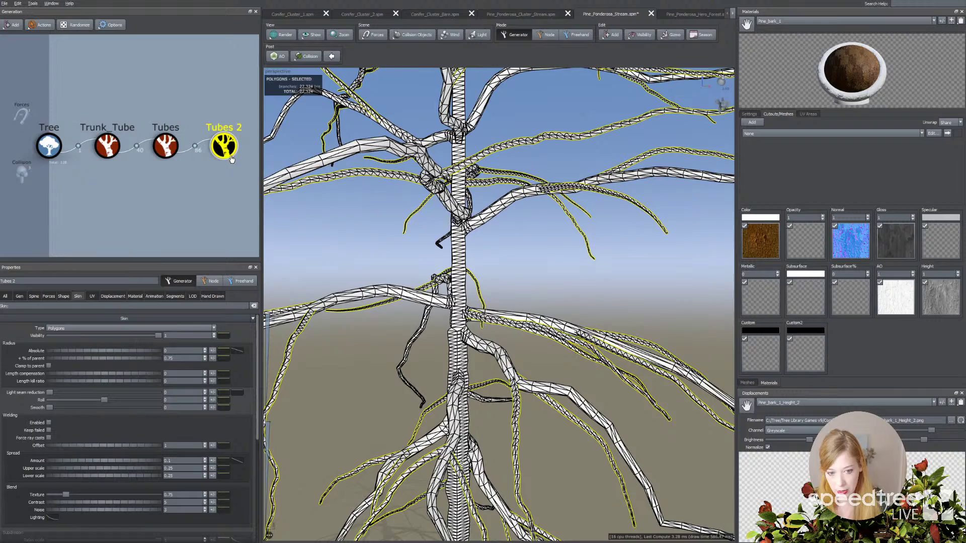
pyautogui.moveTo(316, 243); pyautogui.dragTo(473, 206)
pyautogui.moveTo(443, 236); pyautogui.dragTo(548, 261)
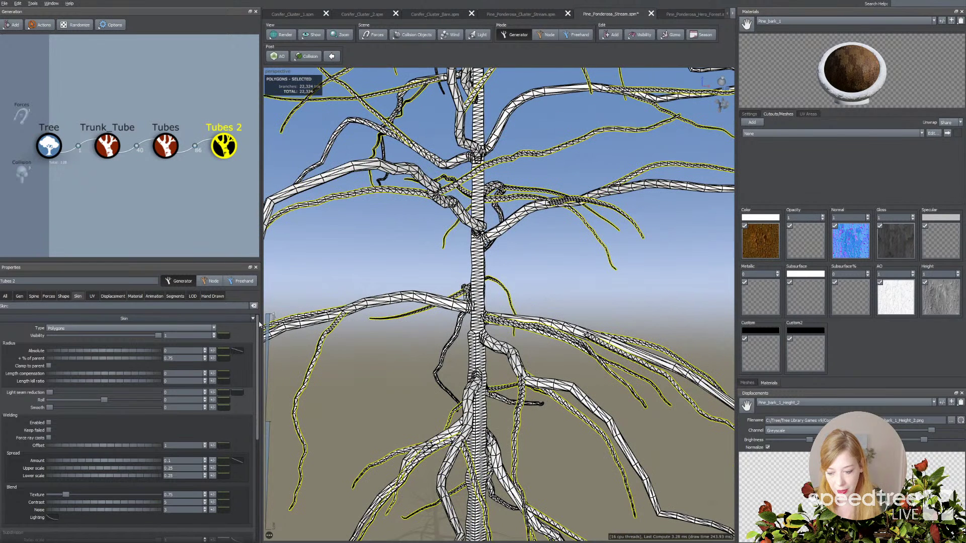
pyautogui.click(173, 296)
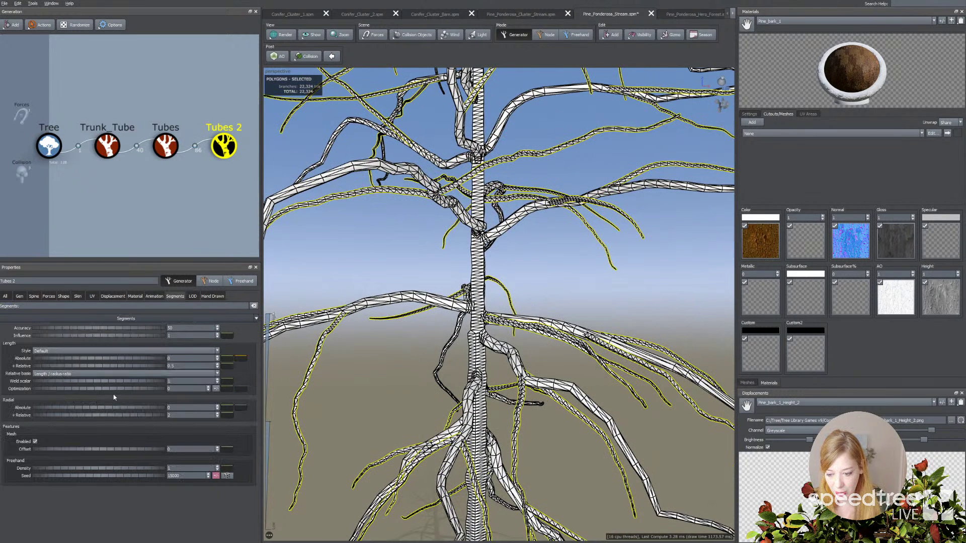
pyautogui.moveTo(107, 393); pyautogui.dragTo(121, 393)
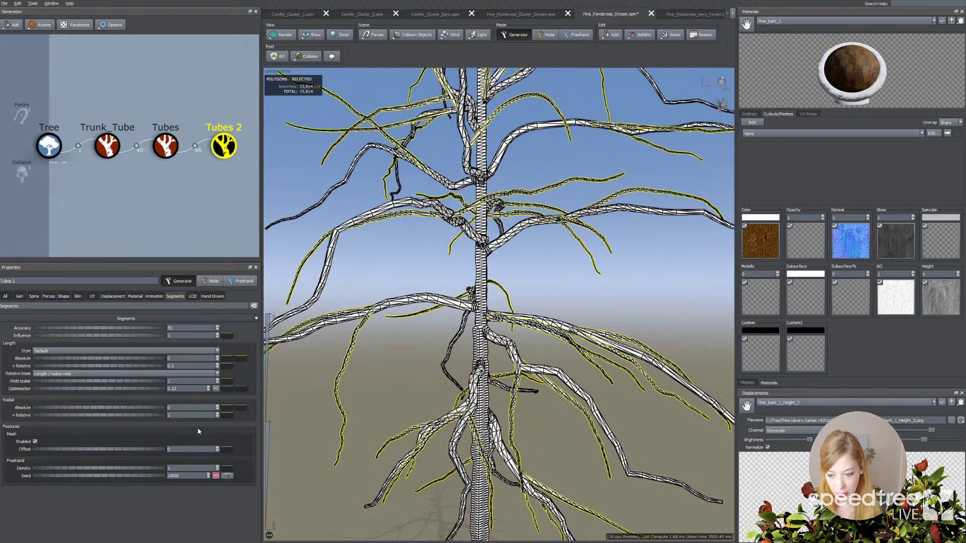
# Slope the Tubes 2 radial absolute profile curve down to nearly zero at its end and reduce the relative length segments to about 0.11
pyautogui.click(240, 407)
pyautogui.moveTo(430, 433); pyautogui.dragTo(431, 519)
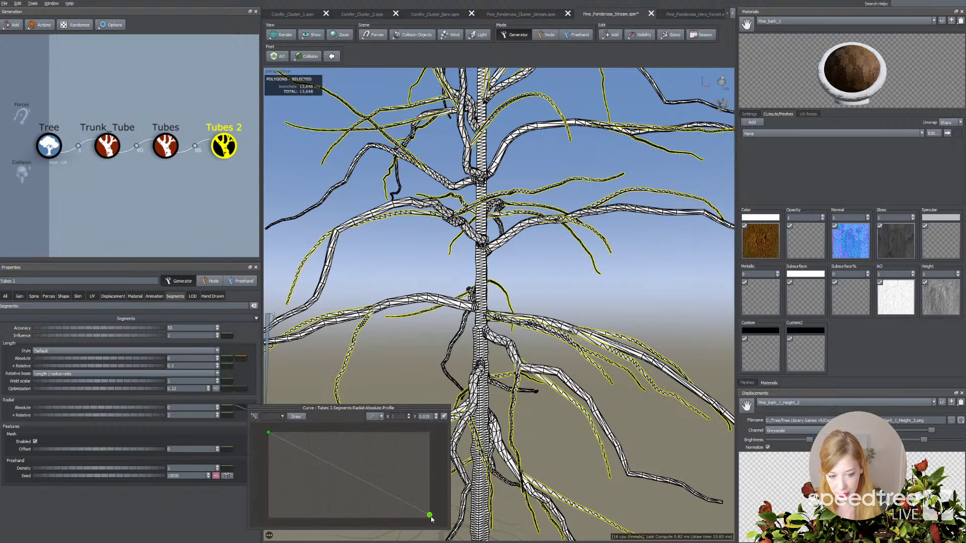
pyautogui.moveTo(126, 367); pyautogui.dragTo(115, 366)
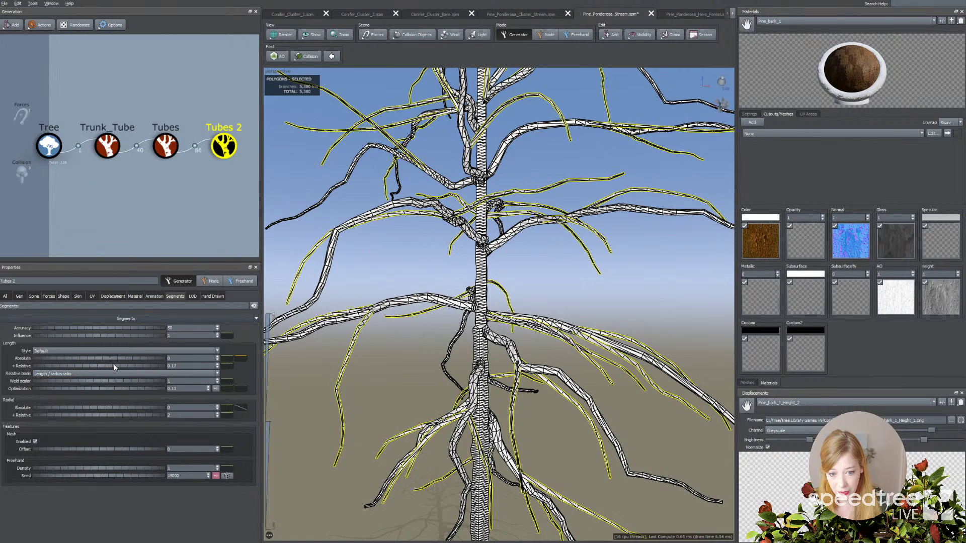
# Reduce the relative length segments of the Tubes generator to about 0.45
pyautogui.click(333, 232)
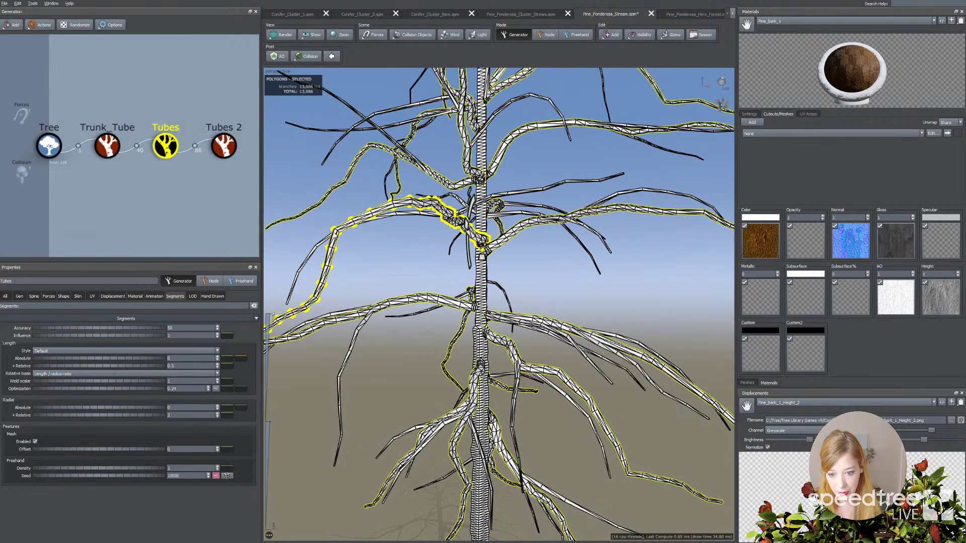
pyautogui.moveTo(156, 366); pyautogui.dragTo(154, 368)
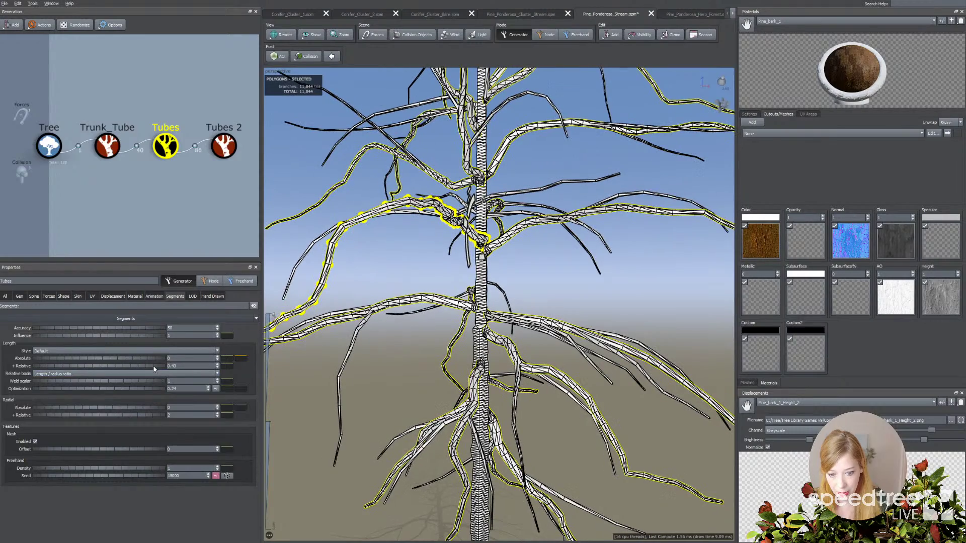
pyautogui.click(436, 376)
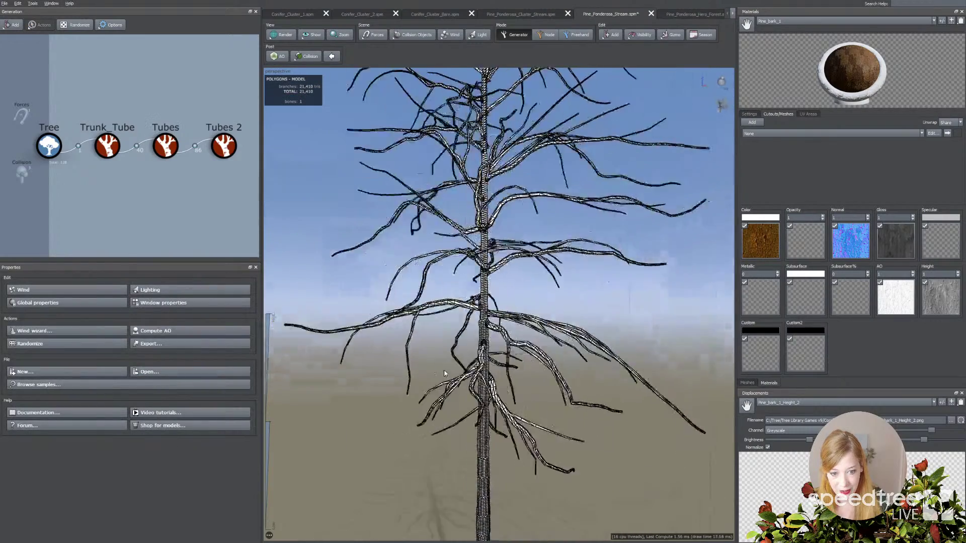
# Add a Tube generator from the trunk presets as a child of Tubes 2
pyautogui.moveTo(440, 374); pyautogui.dragTo(472, 375)
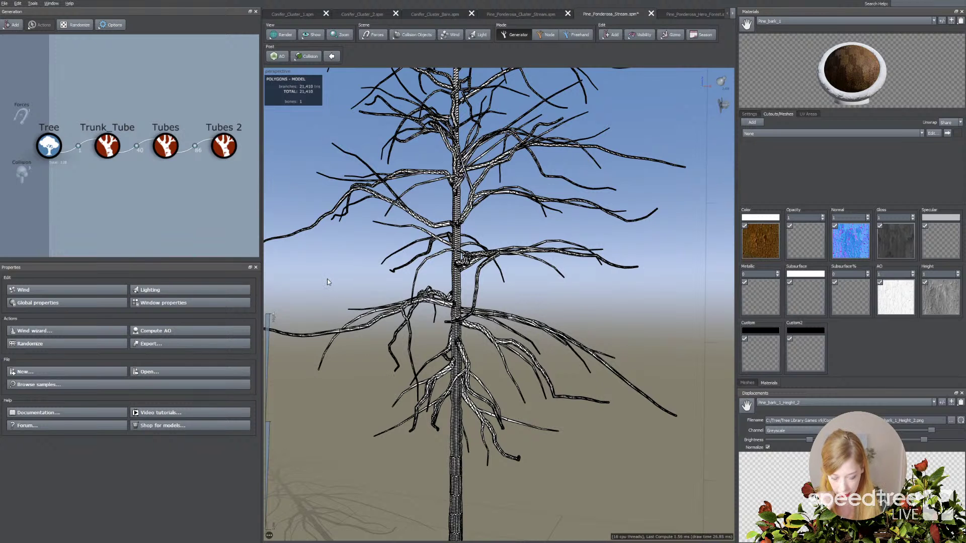
pyautogui.moveTo(378, 325); pyautogui.dragTo(390, 332)
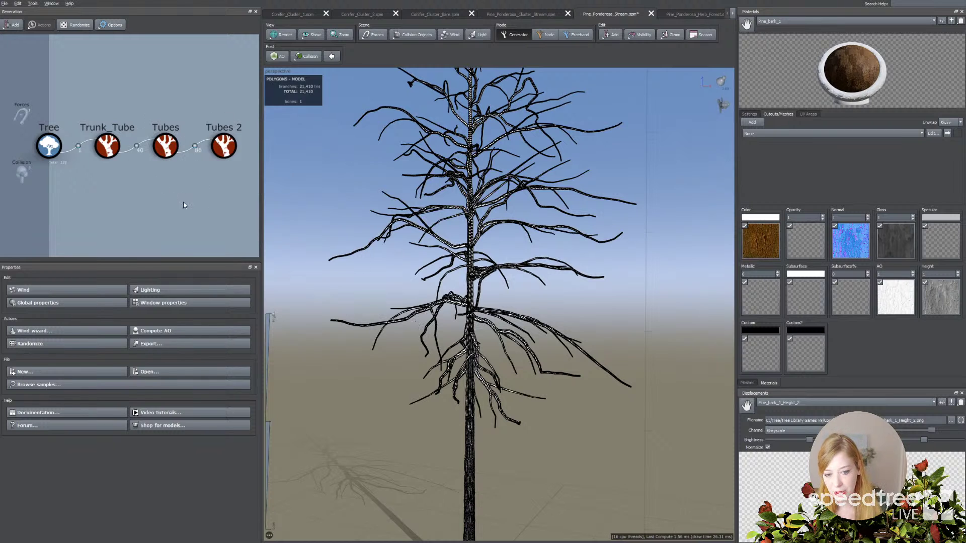
pyautogui.moveTo(314, 238); pyautogui.dragTo(405, 300)
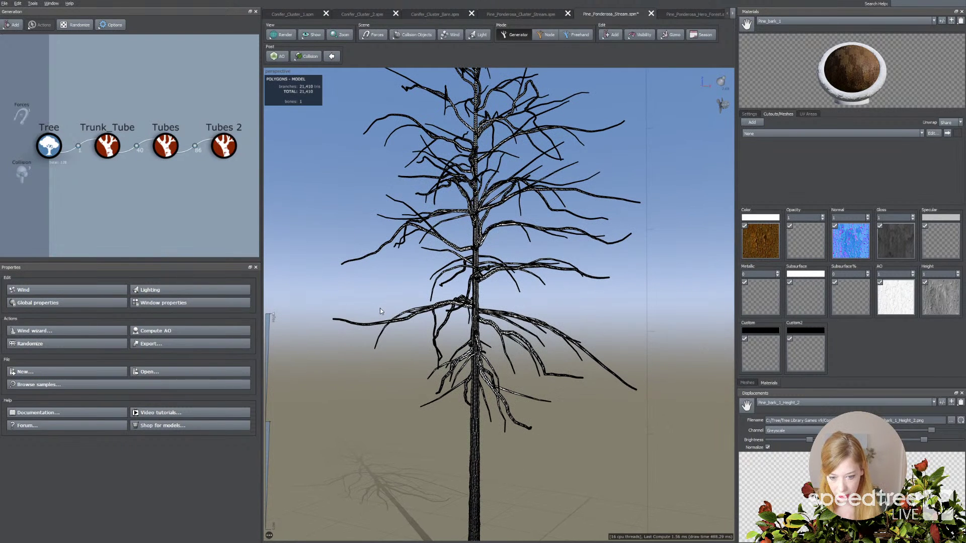
pyautogui.click(223, 147)
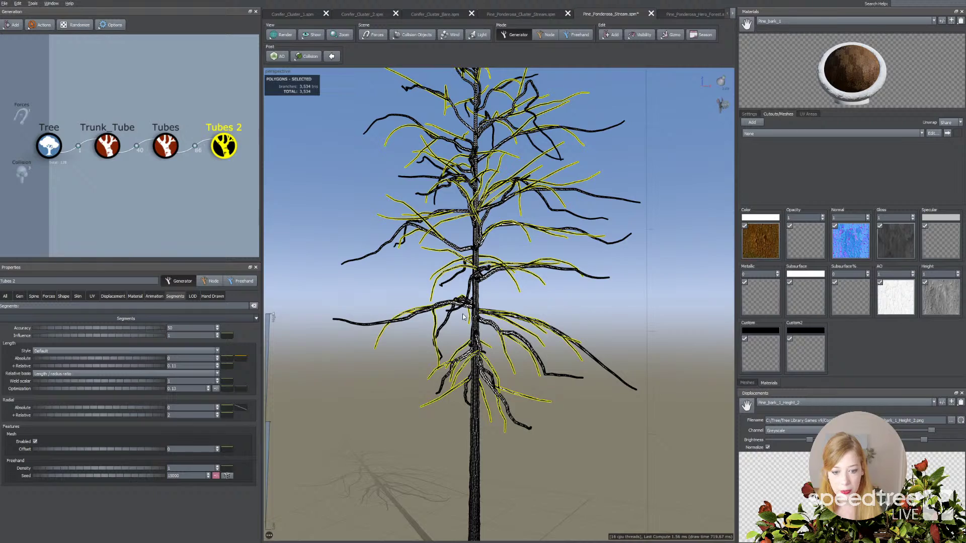
pyautogui.moveTo(367, 329); pyautogui.dragTo(397, 334)
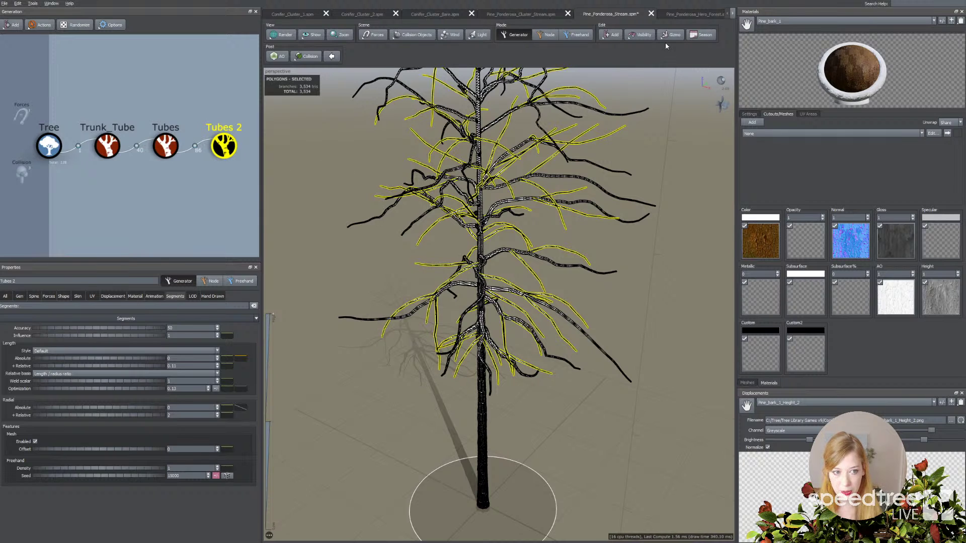
pyautogui.click(612, 34)
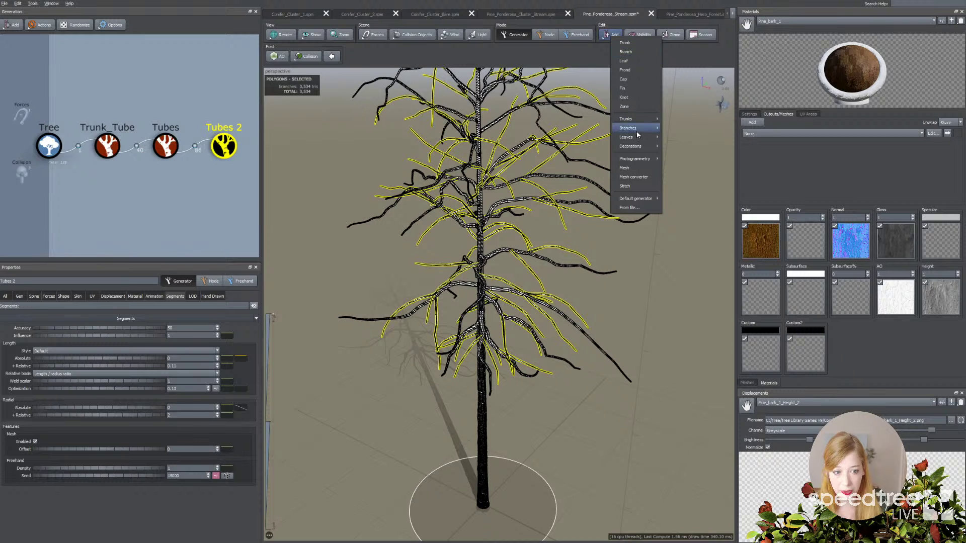
pyautogui.moveTo(649, 119)
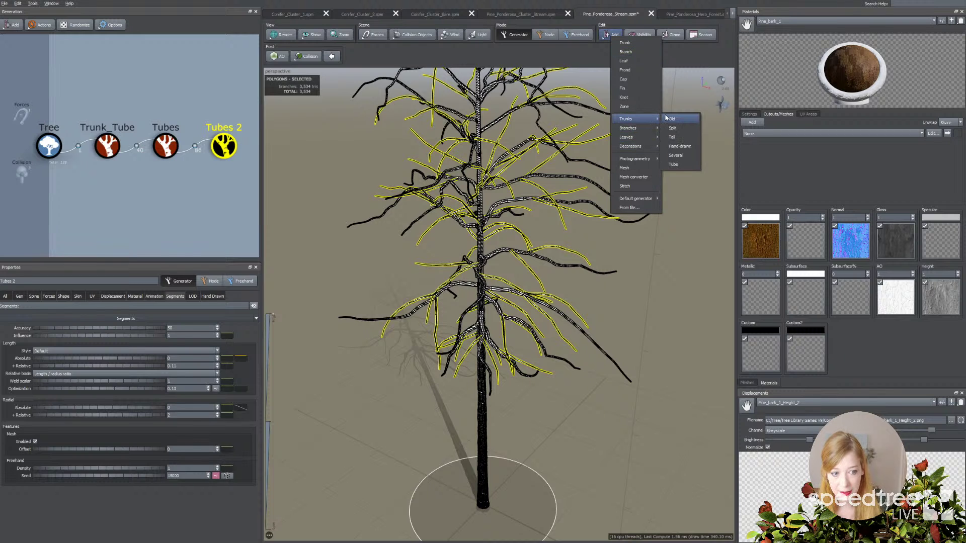
pyautogui.click(673, 164)
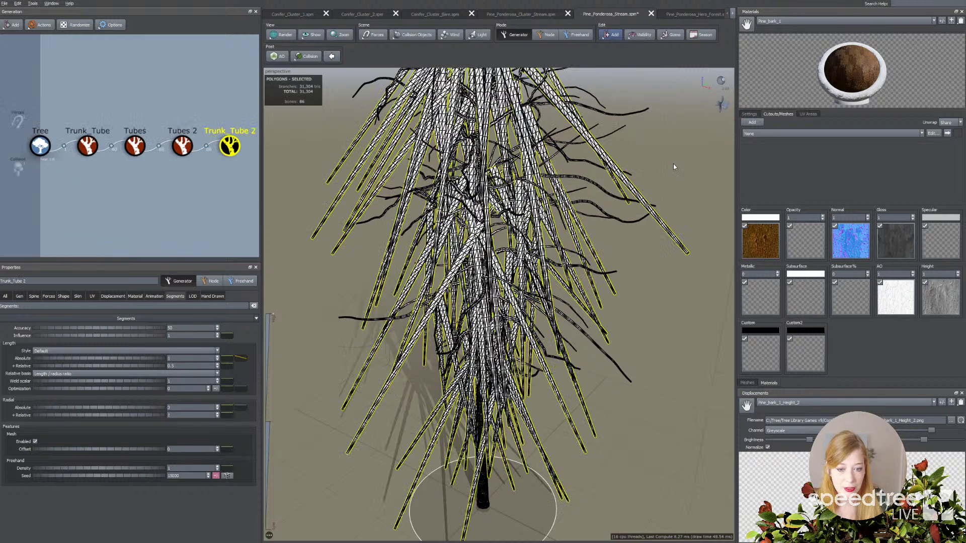
# Change the generation mode of Trunk_Tube 2 from Absolute to Interval
pyautogui.click(556, 164)
pyautogui.scroll(-5, 555, 164)
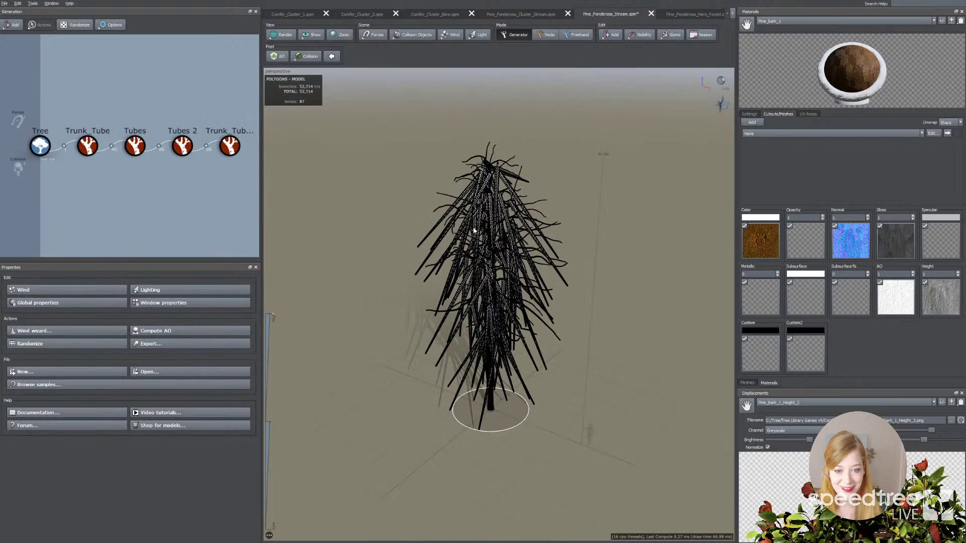
pyautogui.moveTo(483, 271); pyautogui.dragTo(474, 217)
pyautogui.scroll(2, 474, 216)
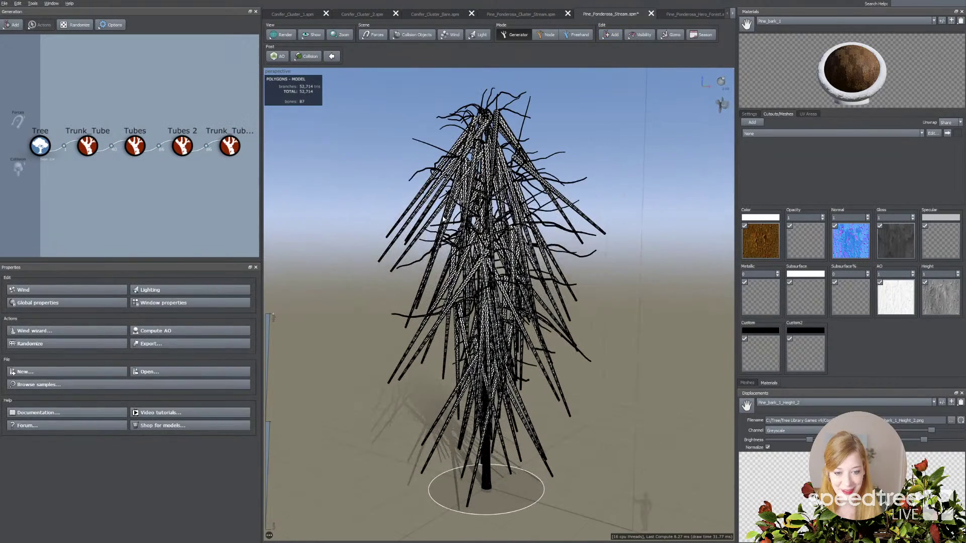
pyautogui.click(229, 145)
pyautogui.click(19, 296)
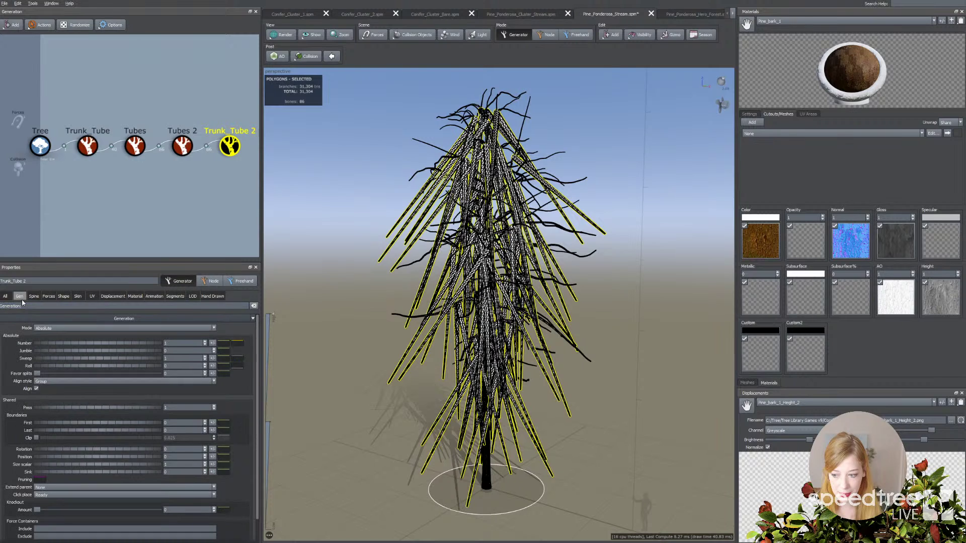
pyautogui.click(71, 327)
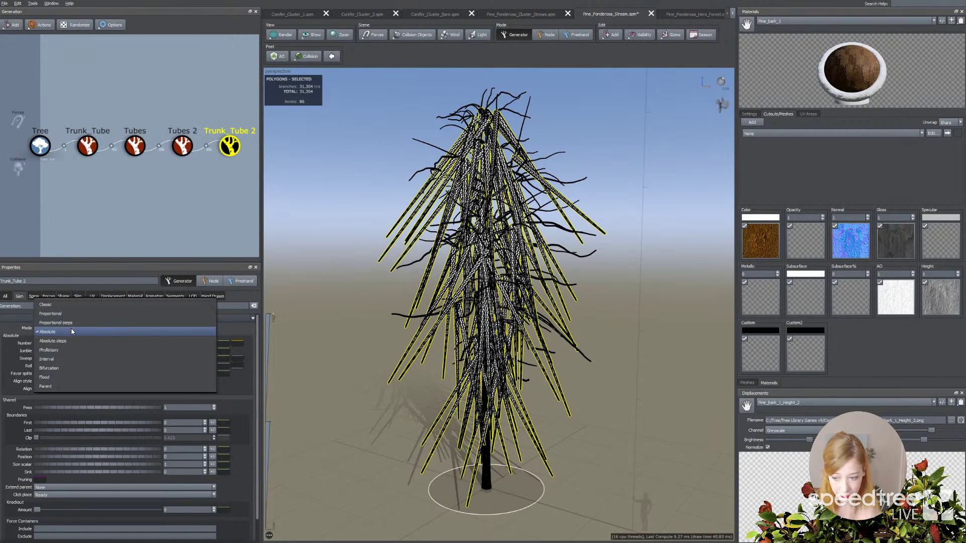
pyautogui.click(49, 360)
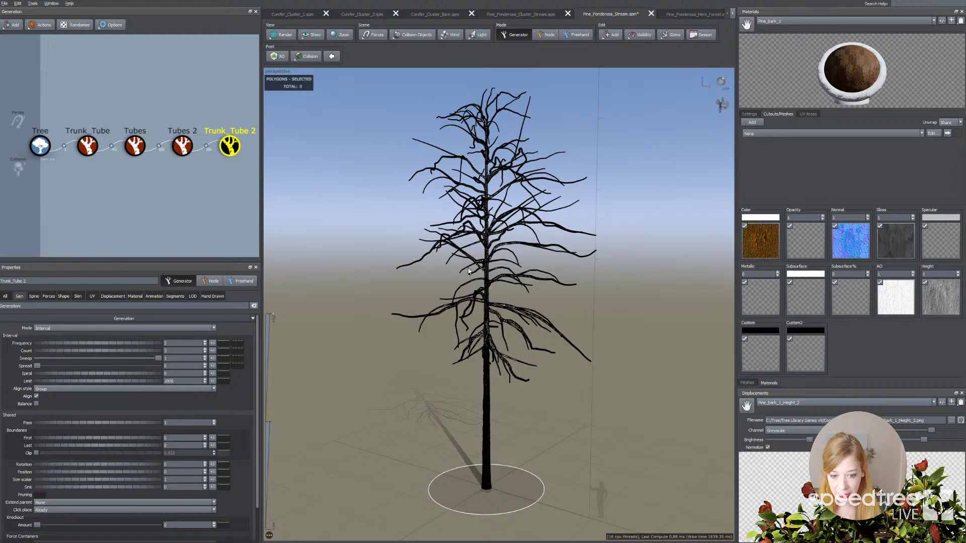
# Adjust the interval count and frequency of Trunk_Tube 2 and raise its Last boundary so the tubes spread along the parent branches
pyautogui.click(165, 351)
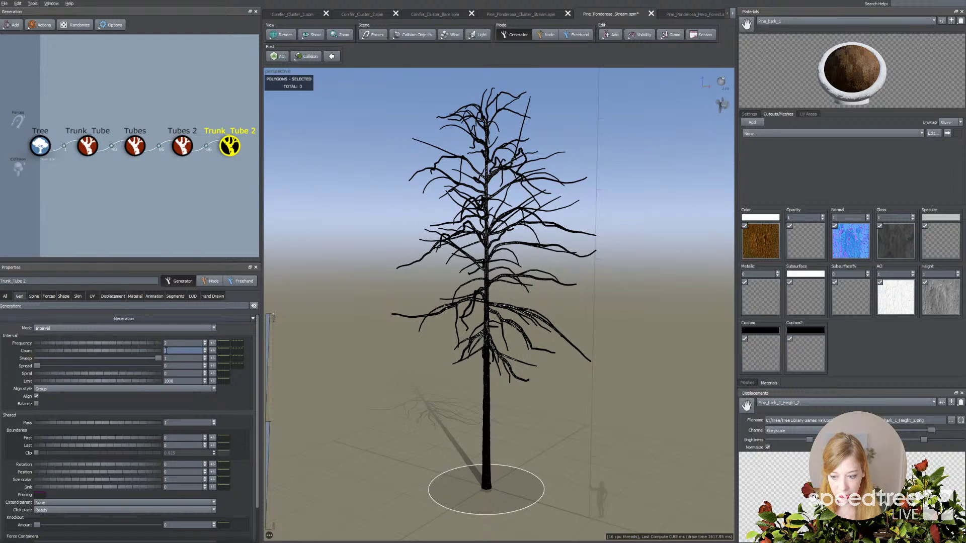
pyautogui.moveTo(146, 343); pyautogui.dragTo(189, 344)
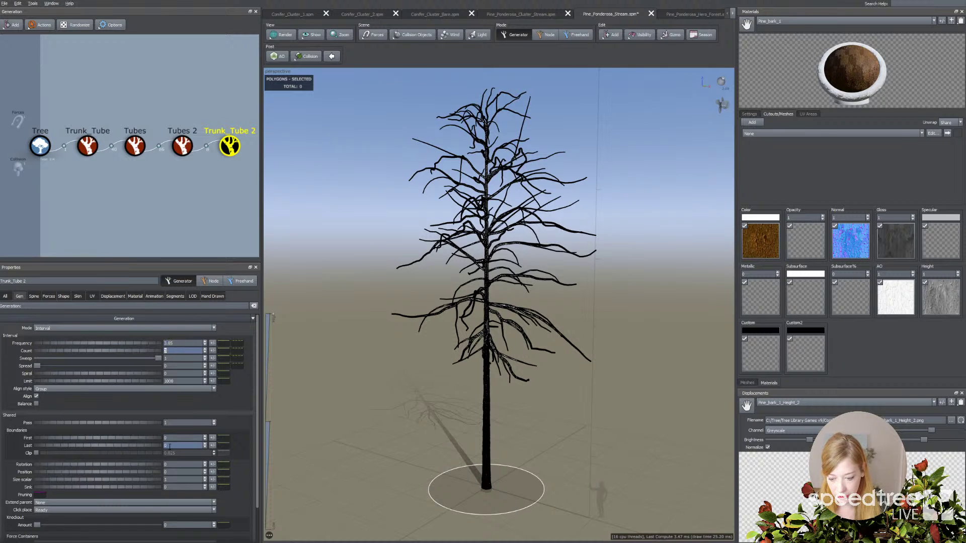
pyautogui.moveTo(149, 446); pyautogui.dragTo(156, 447)
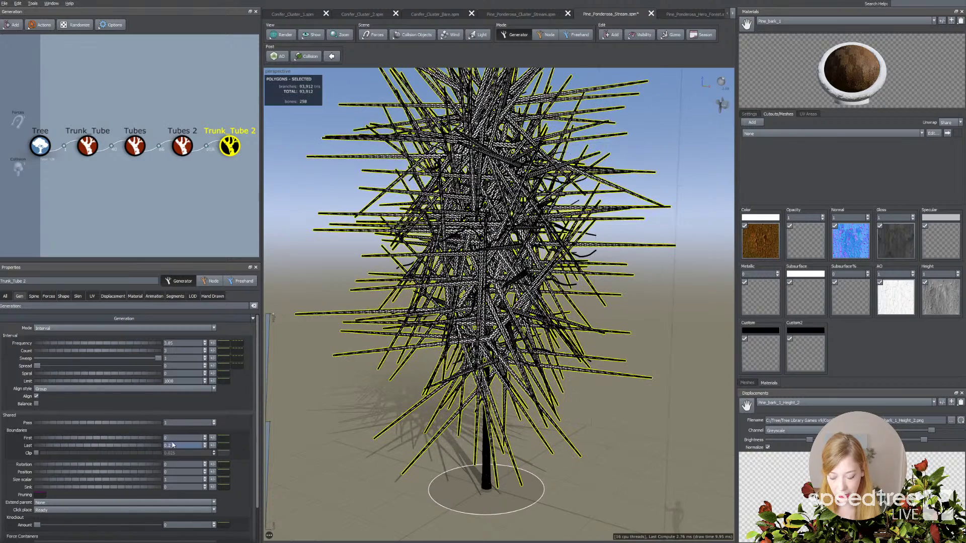
# Set the absolute spine length of Trunk_Tube 2 to 5
pyautogui.click(34, 296)
pyautogui.moveTo(142, 336); pyautogui.dragTo(90, 336)
pyautogui.doubleClick(193, 336)
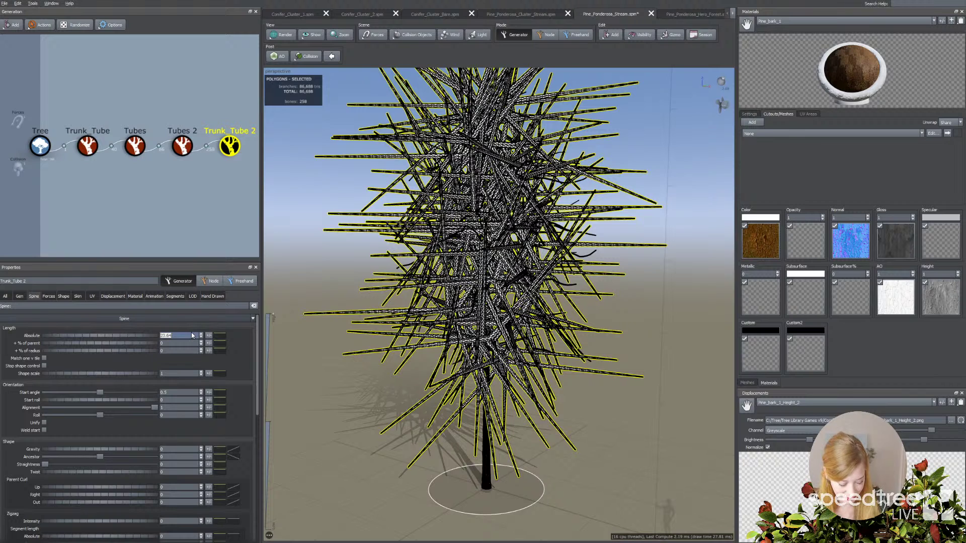
pyautogui.write('5')
pyautogui.press('Return')
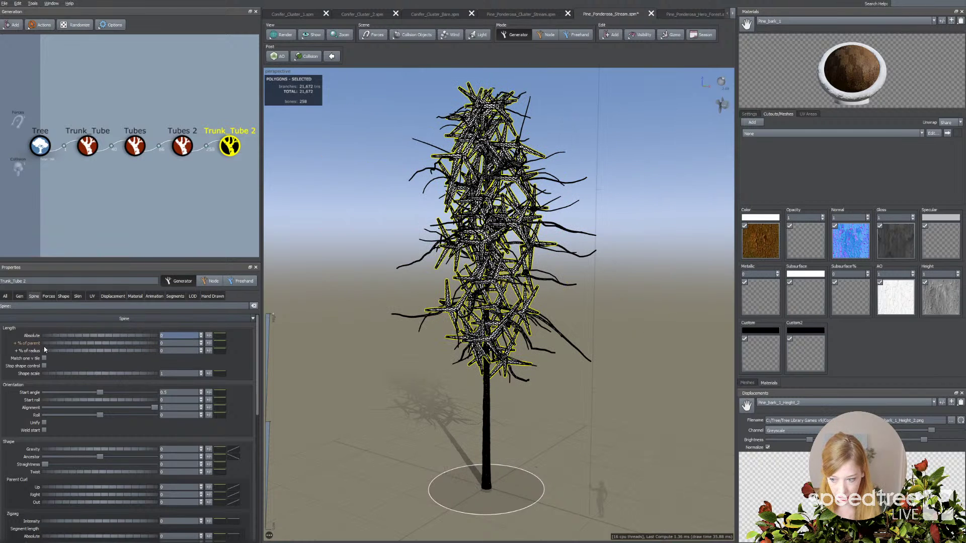
# Make the spine length of Trunk_Tube 2 depend on a percentage of the parent's length plus a small absolute length
pyautogui.click(62, 343)
pyautogui.moveTo(62, 343); pyautogui.dragTo(72, 344)
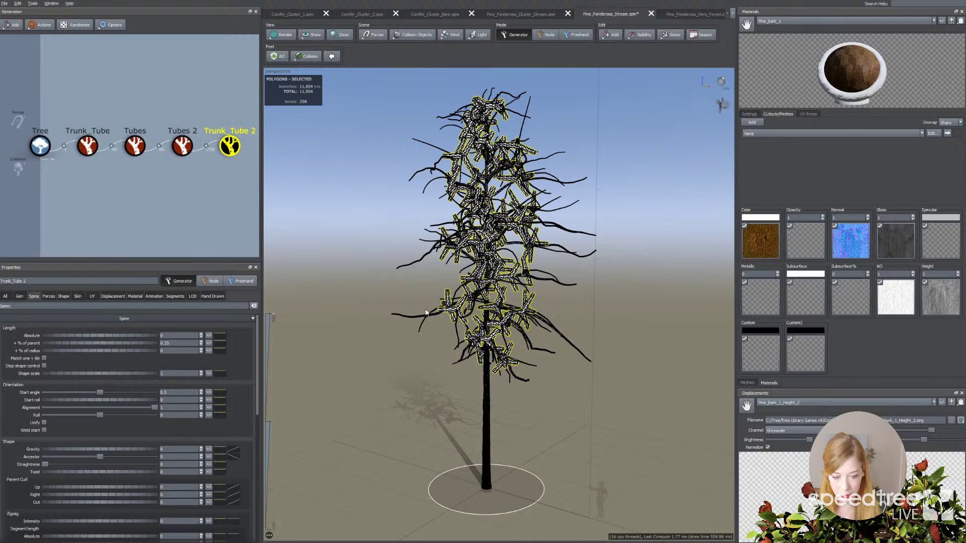
pyautogui.moveTo(93, 336); pyautogui.dragTo(124, 336)
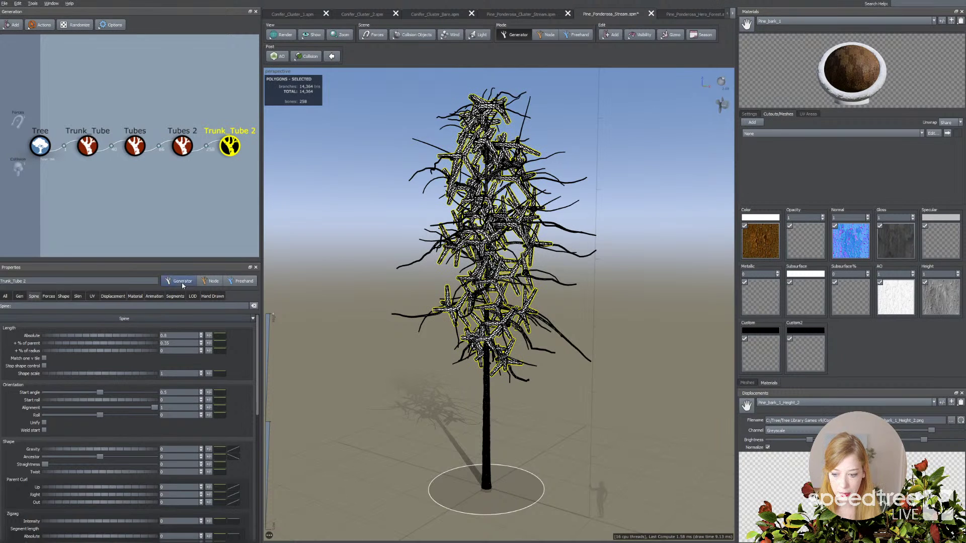
pyautogui.doubleClick(167, 335)
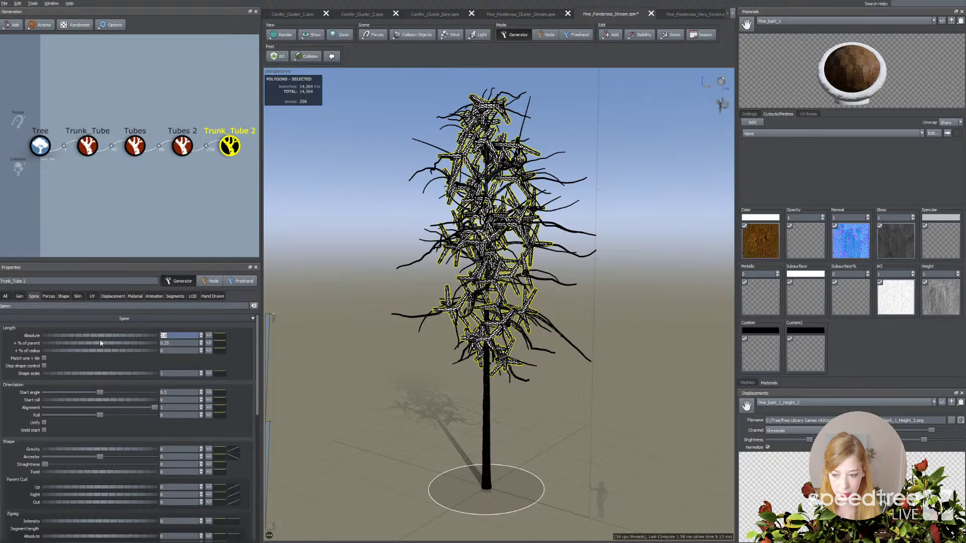
# Set the absolute skin radius of Trunk_Tube 2 to 0 and base the radius on a percentage of the parent's radius
pyautogui.click(78, 296)
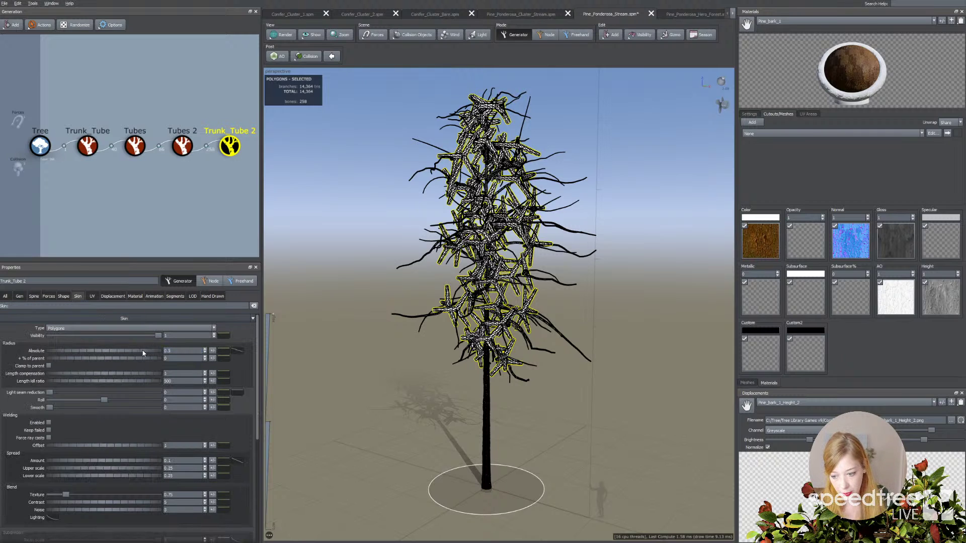
pyautogui.moveTo(142, 353); pyautogui.dragTo(141, 349)
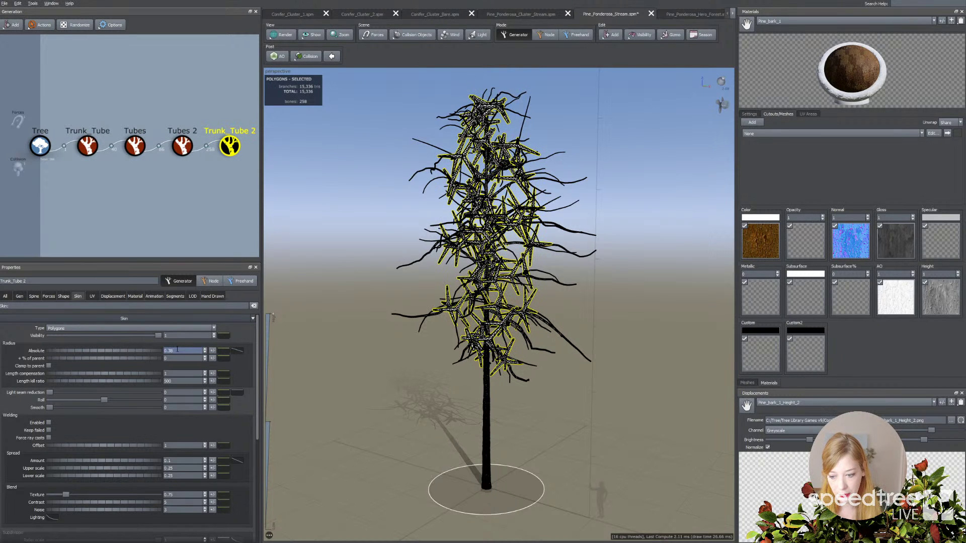
pyautogui.write('0')
pyautogui.press('Tab')
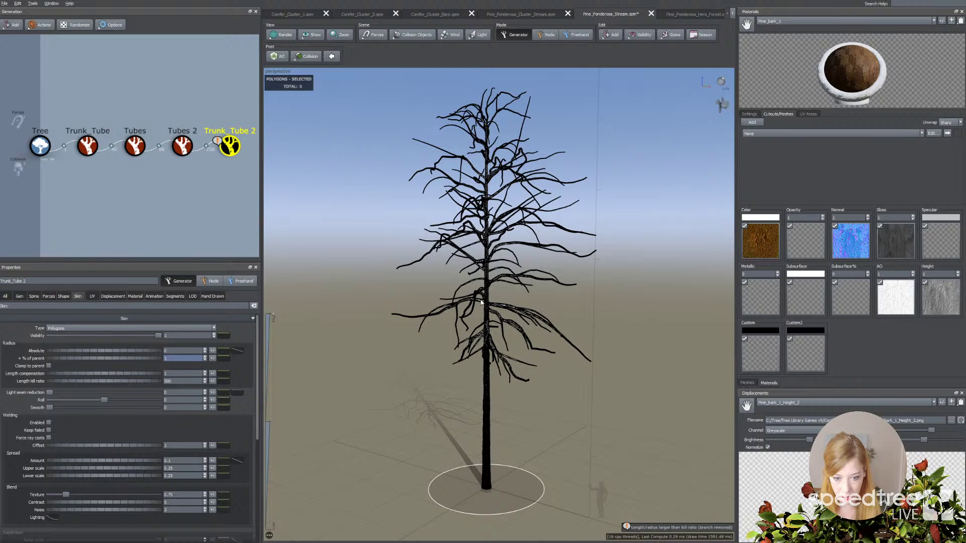
pyautogui.moveTo(422, 298); pyautogui.dragTo(467, 329)
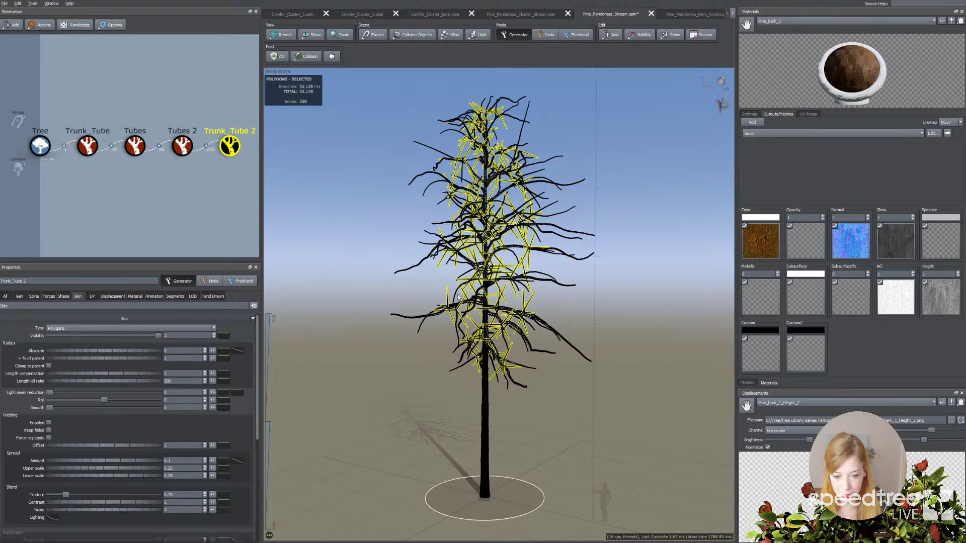
# Lower the spine start angle of Trunk_Tube 2 to about 0.284 so the small branches lean forward along their parents
pyautogui.moveTo(456, 346)
pyautogui.mouseDown()
pyautogui.moveTo(417, 344)
pyautogui.moveTo(456, 347)
pyautogui.mouseUp()
pyautogui.scroll(4, 457, 347)
pyautogui.scroll(3, 457, 347)
pyautogui.click(33, 297)
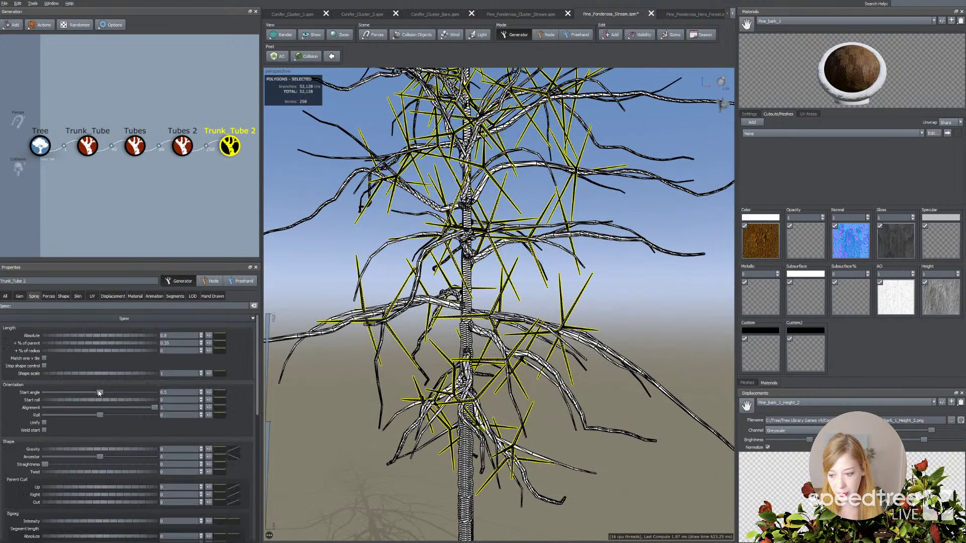
pyautogui.moveTo(104, 393); pyautogui.dragTo(76, 394)
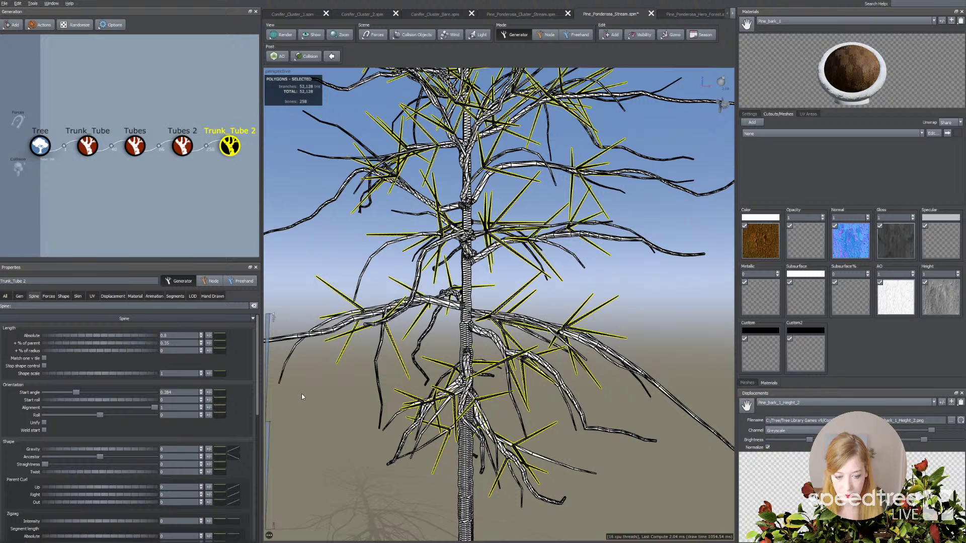
# Set the Last boundary of Trunk_Tube 2 to 1 so the small branches extend to the tips of their parents
pyautogui.click(20, 296)
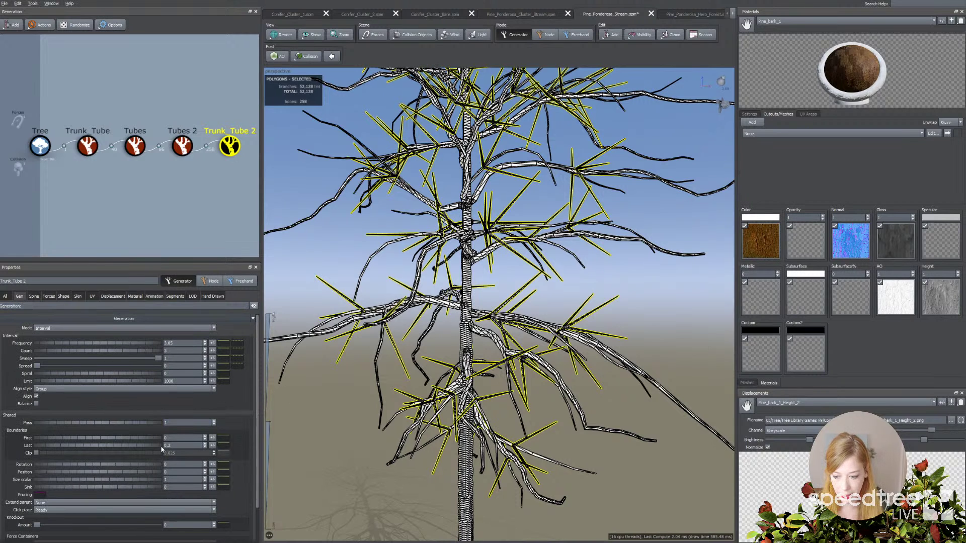
pyautogui.click(174, 446)
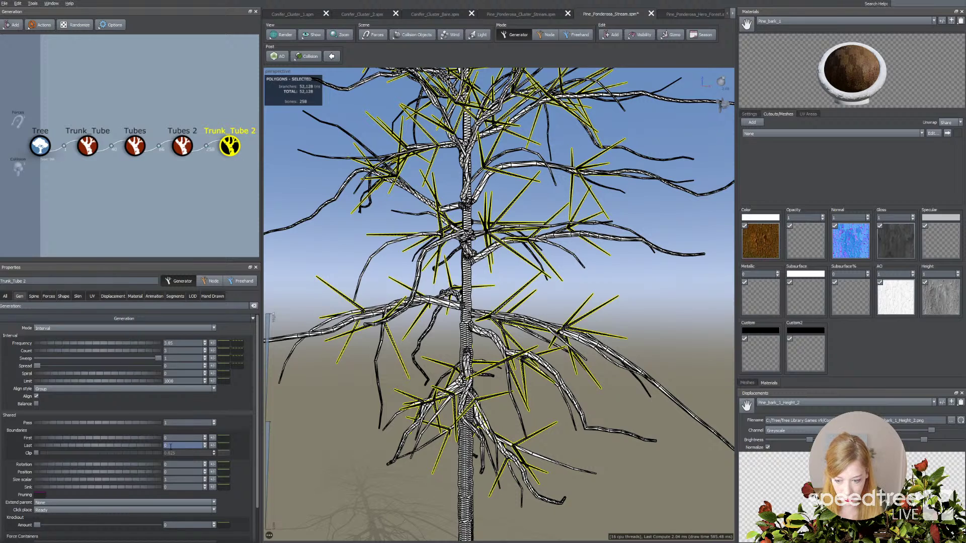
pyautogui.write('1')
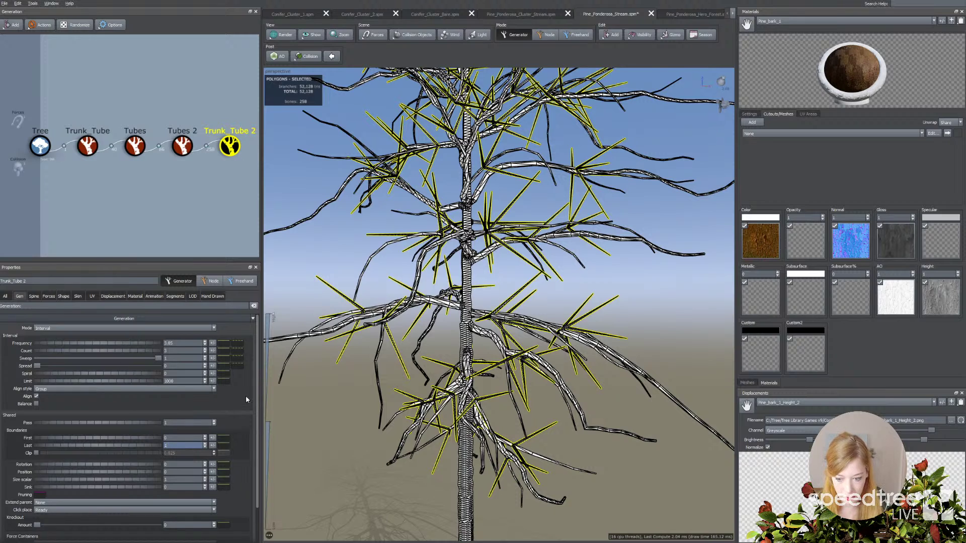
pyautogui.press('Return')
pyautogui.moveTo(433, 394); pyautogui.dragTo(452, 376)
pyautogui.moveTo(407, 336); pyautogui.dragTo(456, 363)
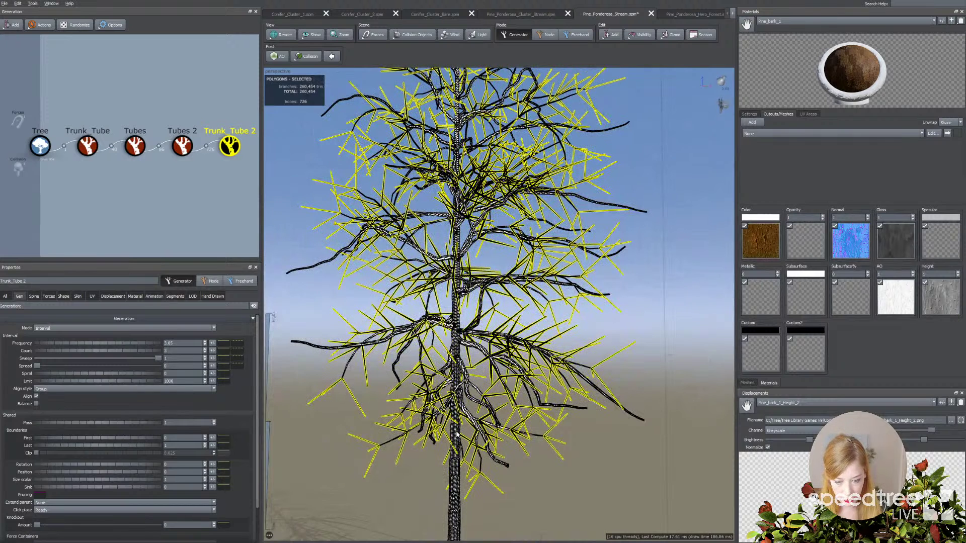
pyautogui.moveTo(411, 354); pyautogui.dragTo(444, 325)
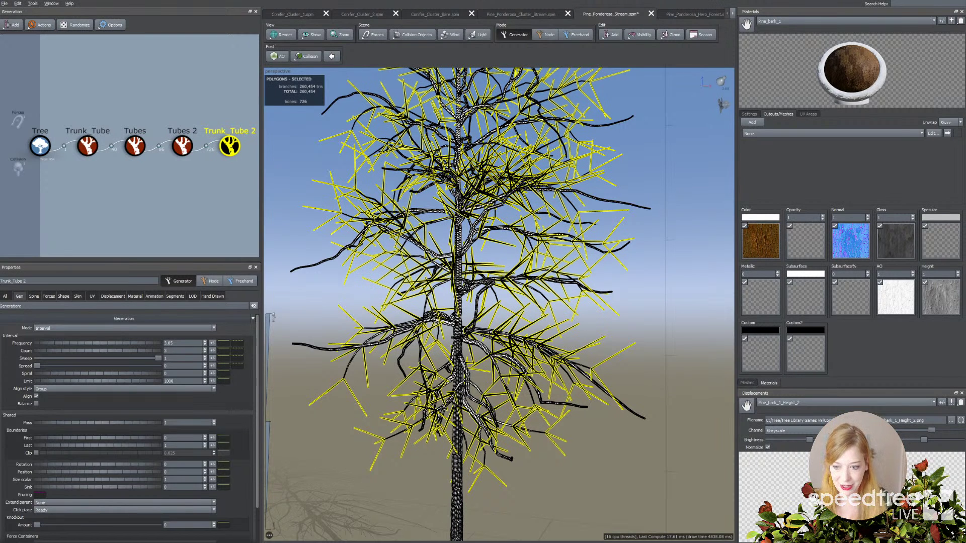
# Save the Pine_Ponderosa_Stream model and switch to the Pine_Ponderosa_Cluster_Stream file
pyautogui.click(3, 3)
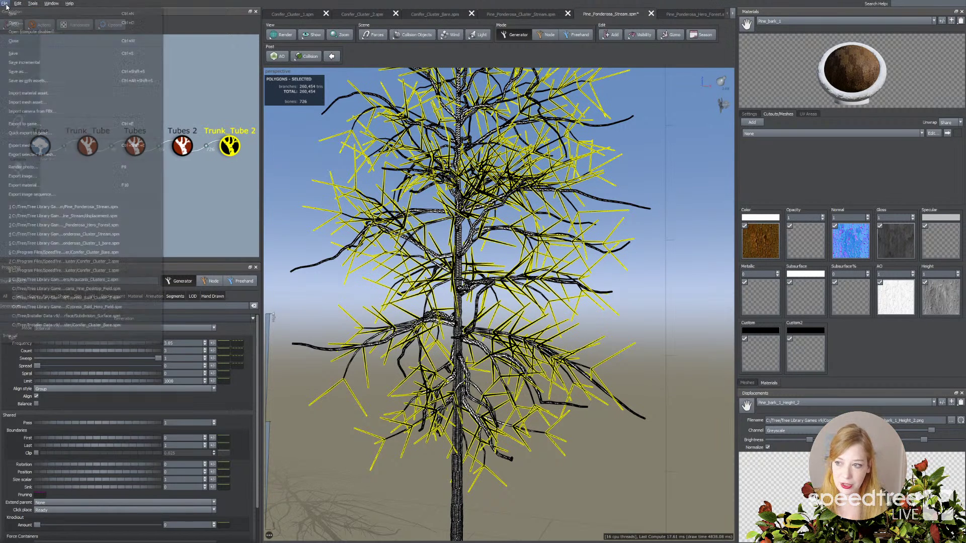
pyautogui.click(7, 53)
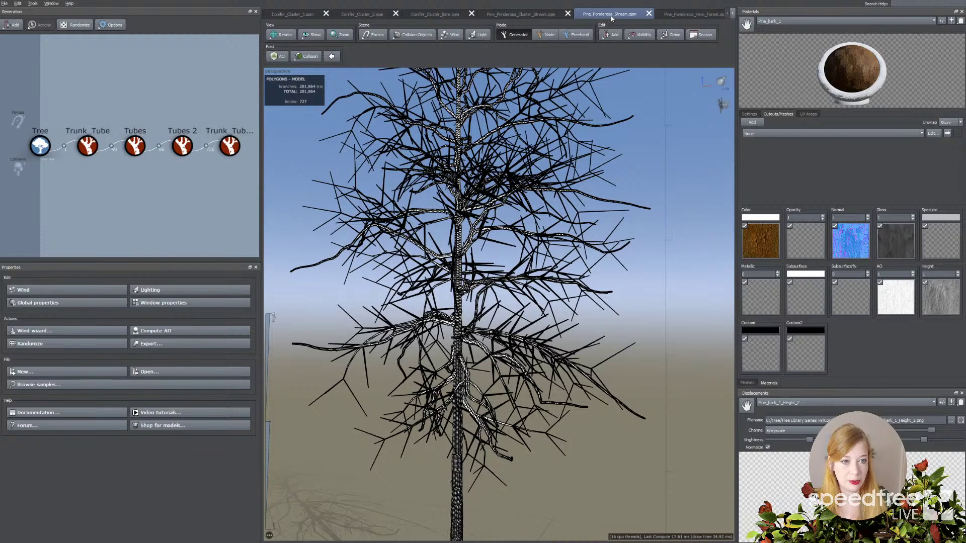
pyautogui.click(532, 16)
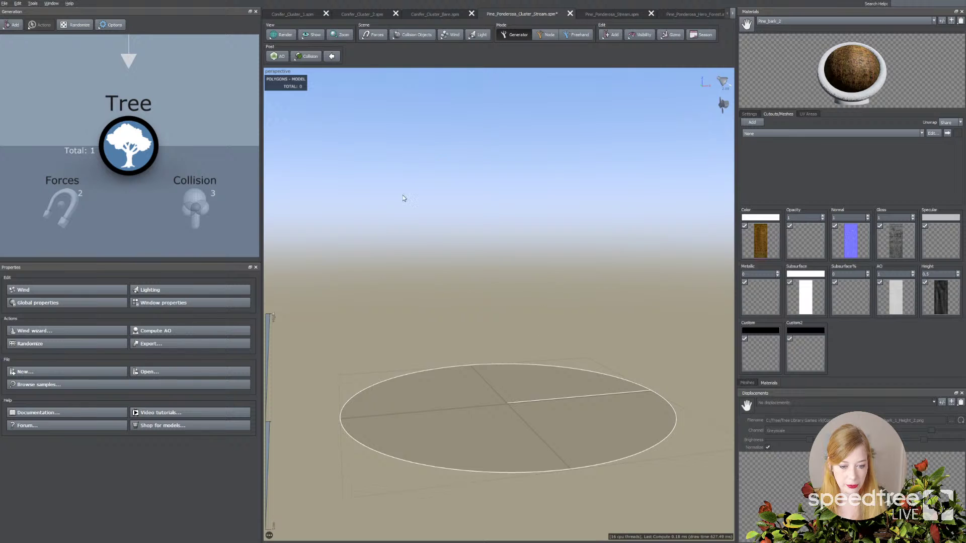
# Examine the bark material in the preview, display the needle_2 material and rotate its preview
pyautogui.moveTo(860, 55); pyautogui.dragTo(861, 75)
pyautogui.click(951, 21)
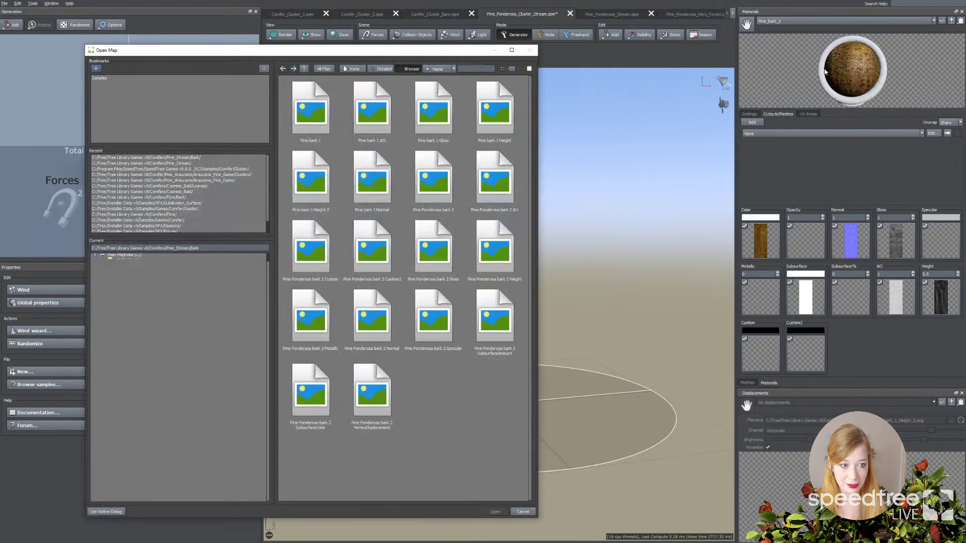
pyautogui.click(523, 512)
pyautogui.click(804, 20)
pyautogui.click(798, 33)
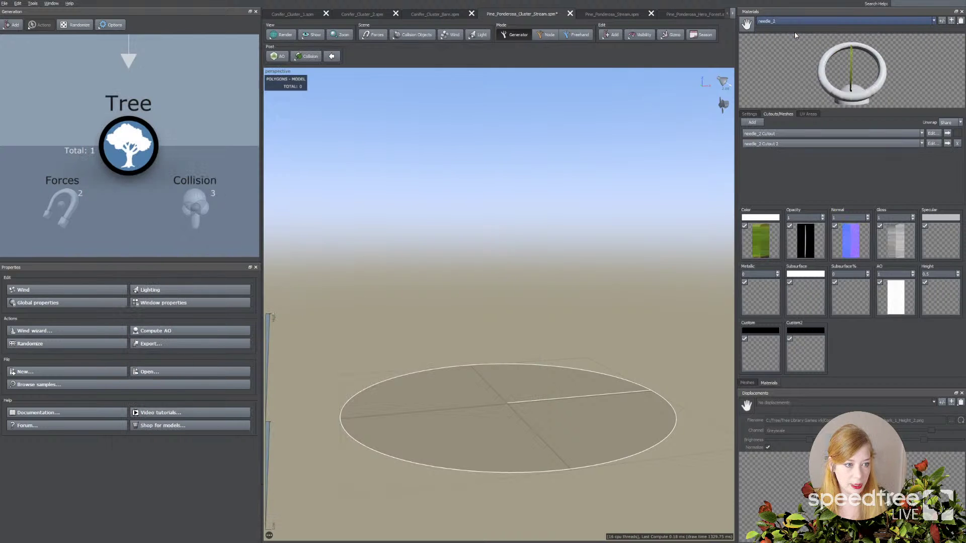
pyautogui.moveTo(869, 64); pyautogui.dragTo(844, 30)
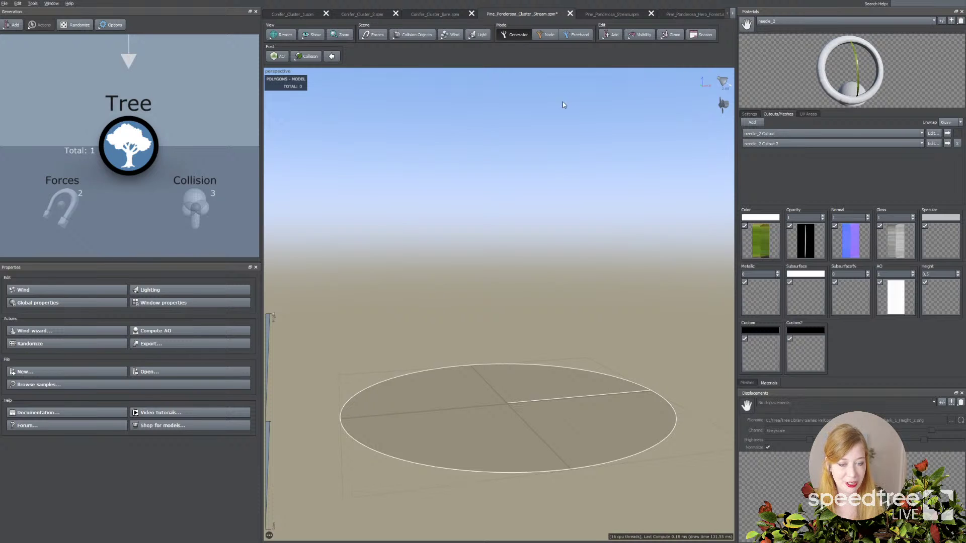
# Add a Tall trunk preset to the empty cluster tree
pyautogui.moveTo(500, 129); pyautogui.dragTo(536, 271)
pyautogui.moveTo(488, 161); pyautogui.dragTo(500, 341)
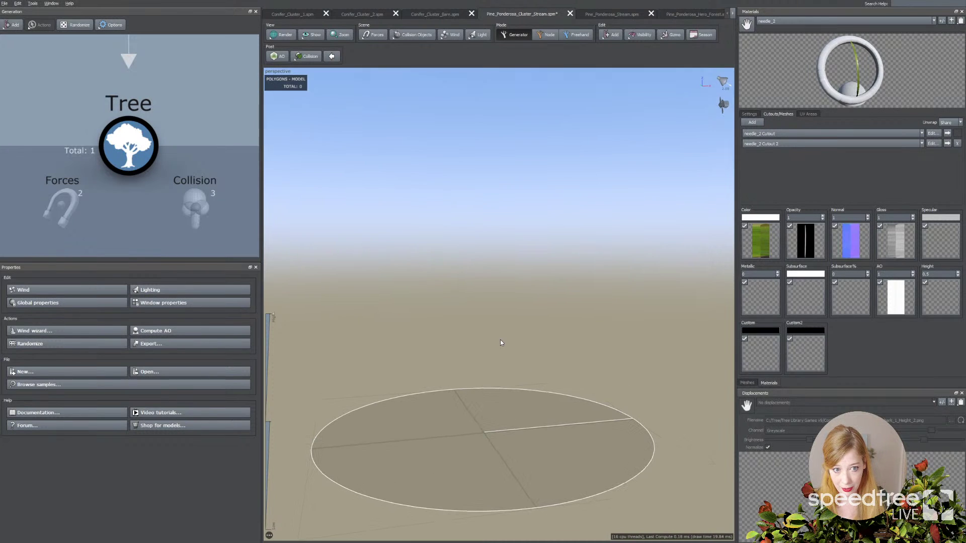
pyautogui.click(611, 34)
pyautogui.moveTo(646, 120)
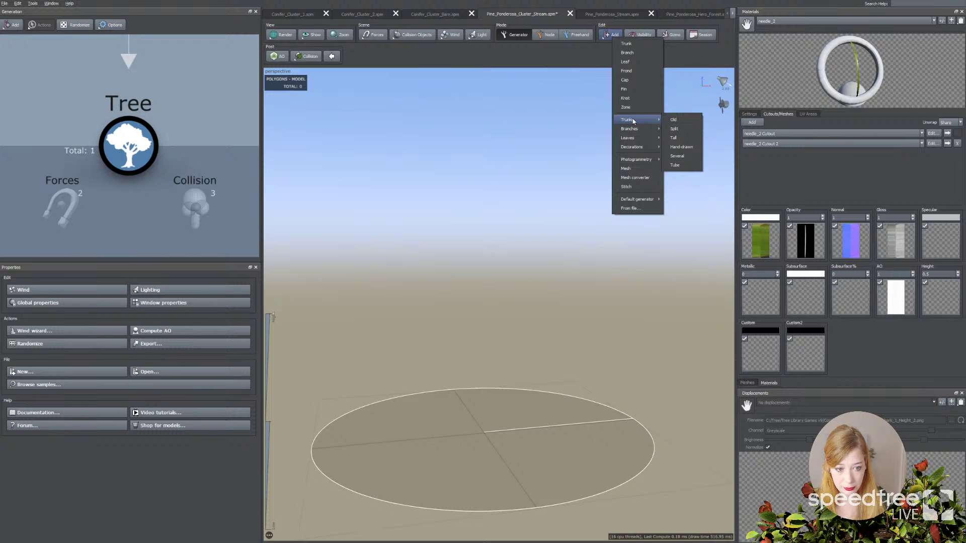
pyautogui.click(678, 138)
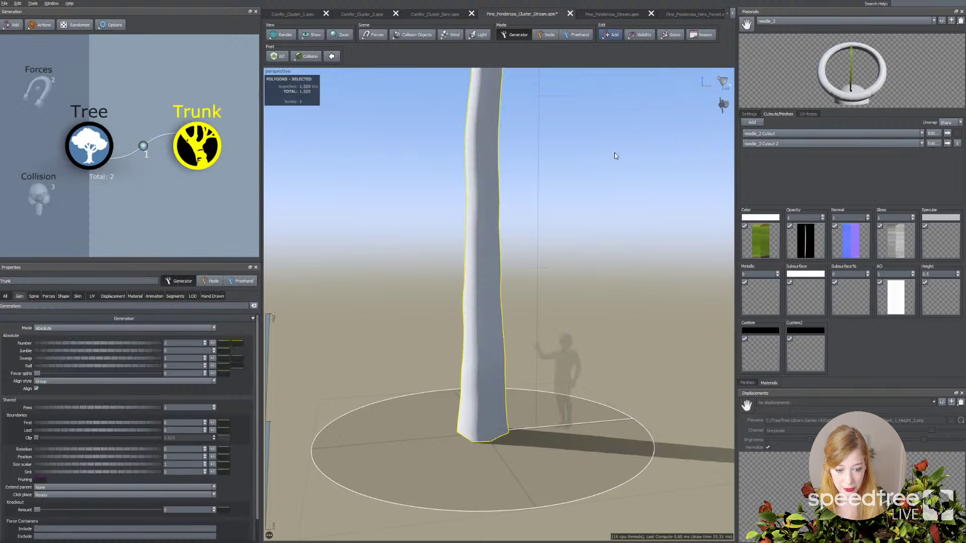
# Add a Single branch preset as a child of the Trunk generator
pyautogui.moveTo(502, 277); pyautogui.dragTo(526, 228)
pyautogui.click(526, 229)
pyautogui.click(490, 226)
pyautogui.click(612, 35)
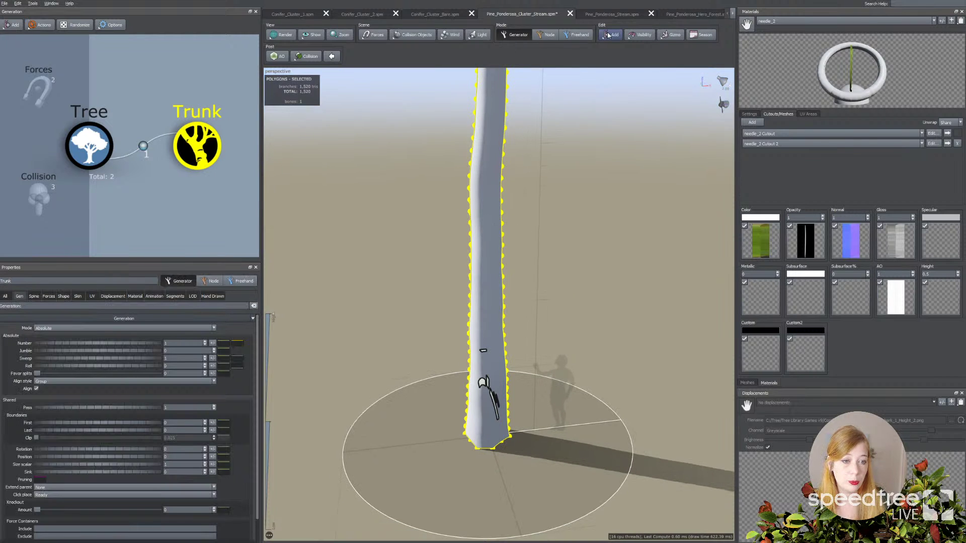
pyautogui.moveTo(635, 124)
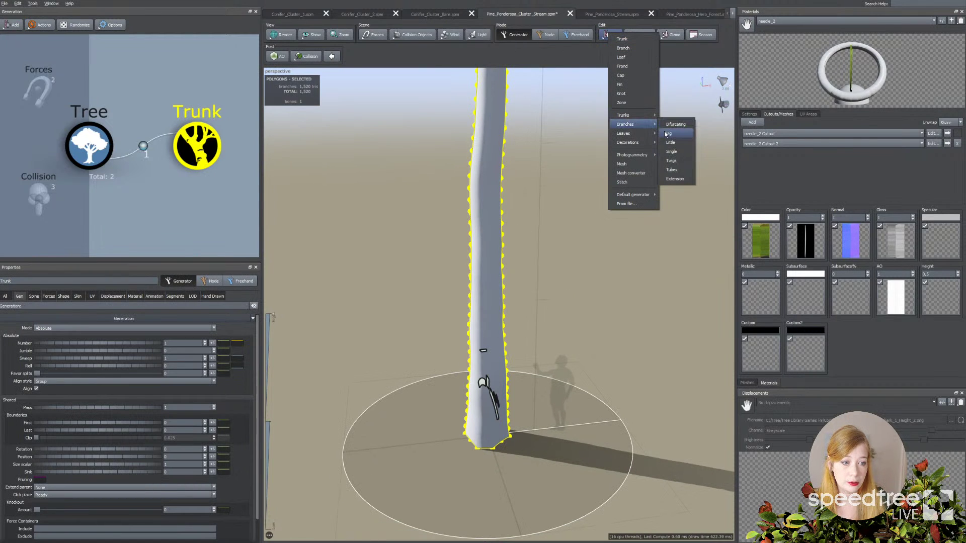
pyautogui.click(671, 151)
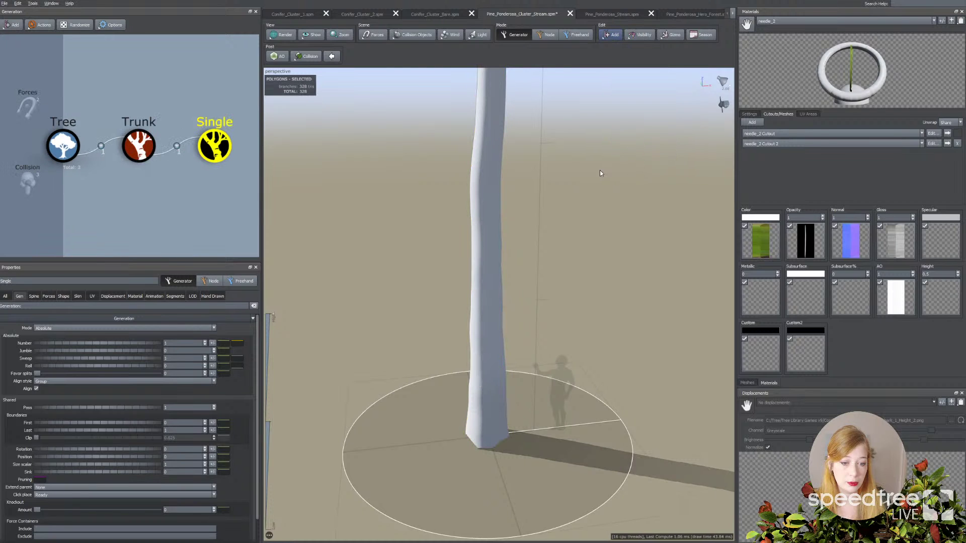
pyautogui.scroll(-2, 546, 211)
pyautogui.scroll(-2, 548, 219)
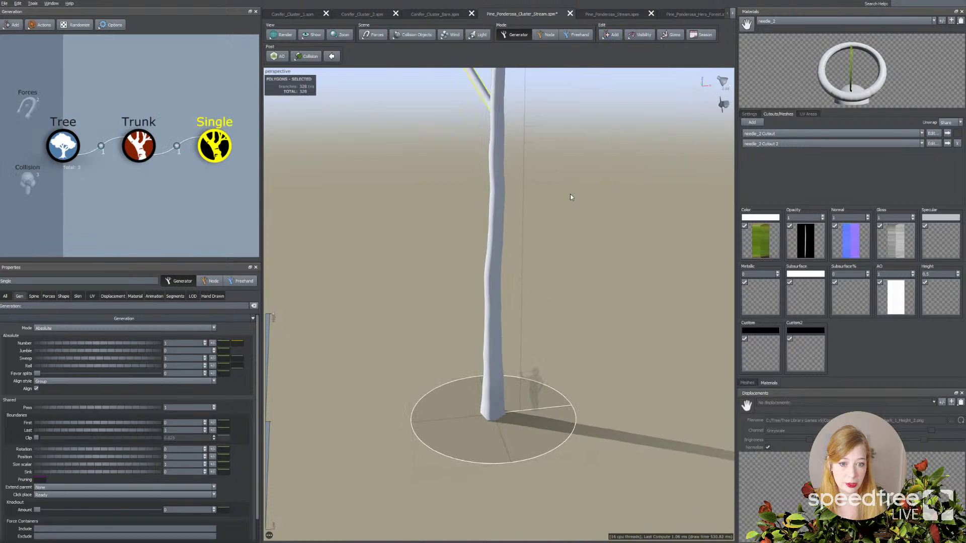
# Select the single branch and change the viewport from perspective to the XY plane, framing the branch from above
pyautogui.moveTo(570, 192); pyautogui.dragTo(567, 227)
pyautogui.click(462, 218)
pyautogui.moveTo(507, 247); pyautogui.dragTo(433, 274)
pyautogui.scroll(-4, 533, 309)
pyautogui.moveTo(535, 309); pyautogui.dragTo(492, 362)
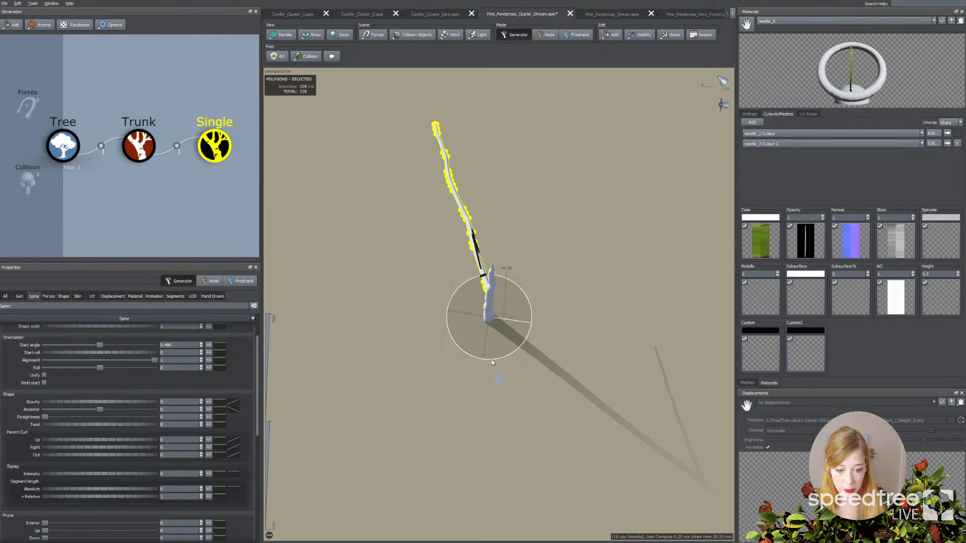
pyautogui.rightClick(491, 361)
pyautogui.moveTo(539, 501)
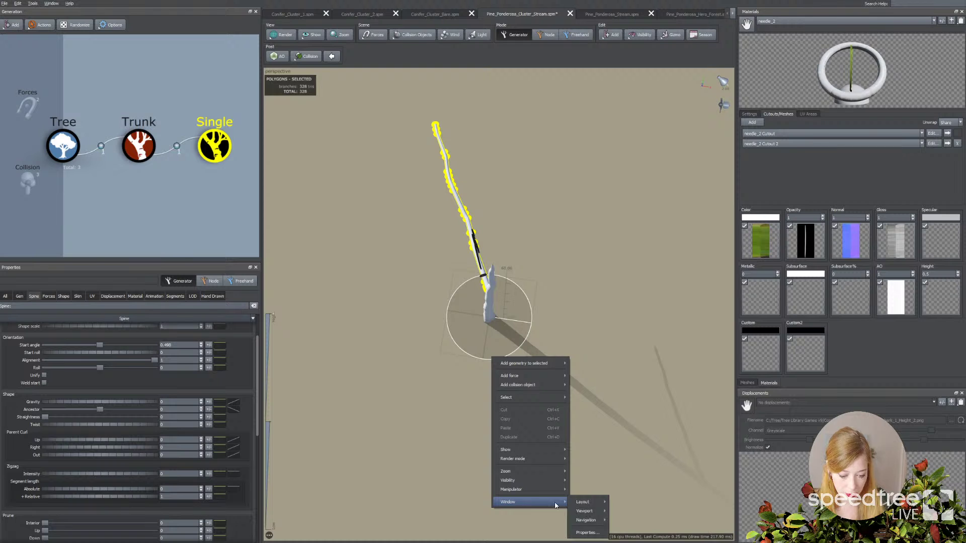
pyautogui.moveTo(589, 512)
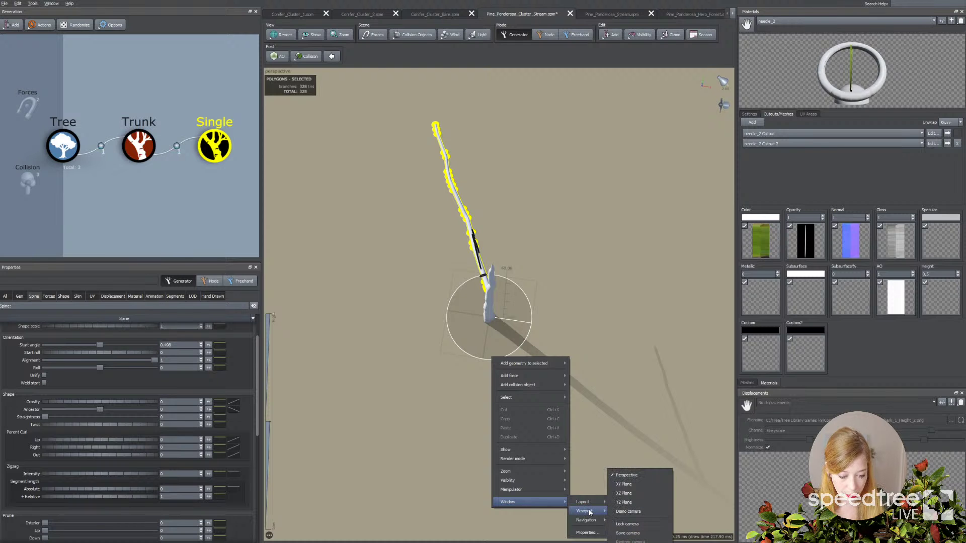
pyautogui.click(621, 484)
pyautogui.moveTo(515, 355); pyautogui.dragTo(499, 521, button='middle')
pyautogui.scroll(-2, 497, 505)
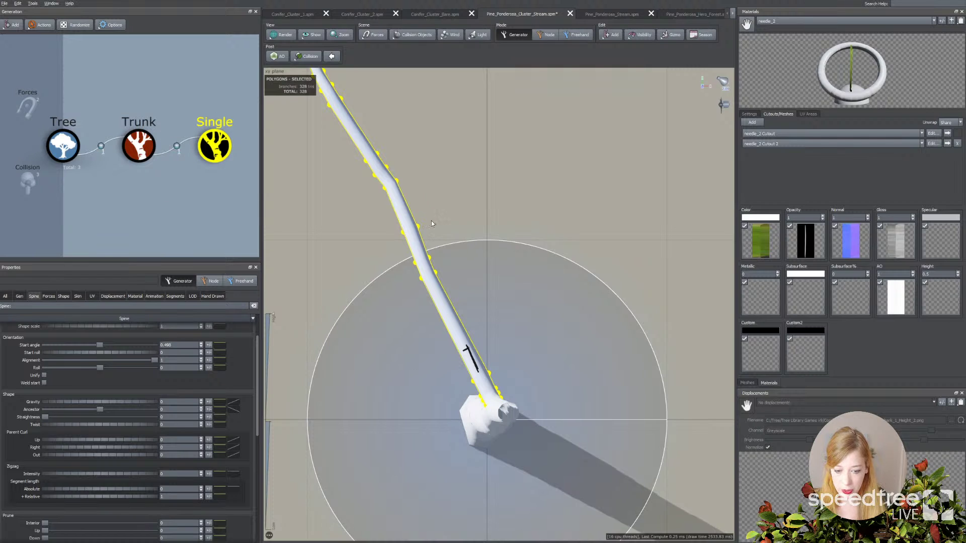
pyautogui.doubleClick(489, 383)
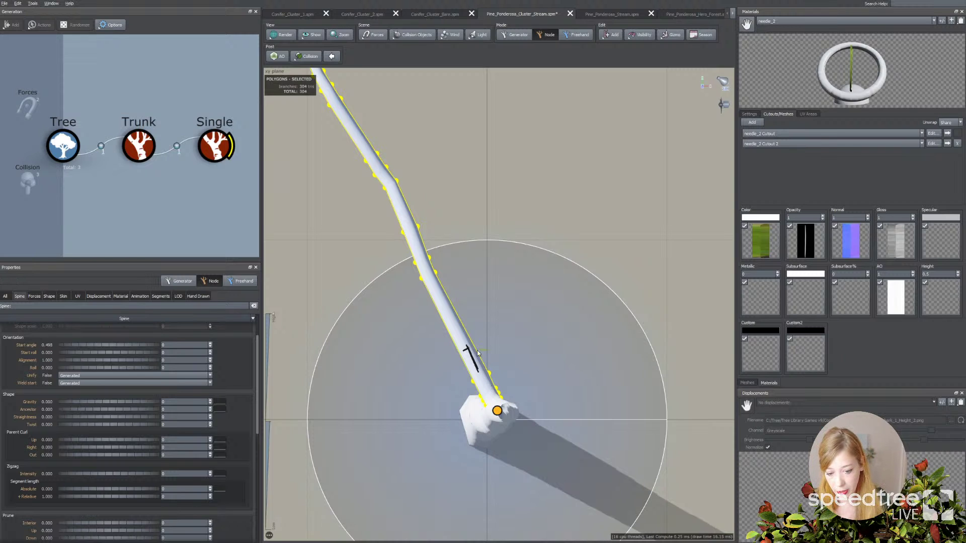
pyautogui.click(469, 354)
pyautogui.click(425, 269)
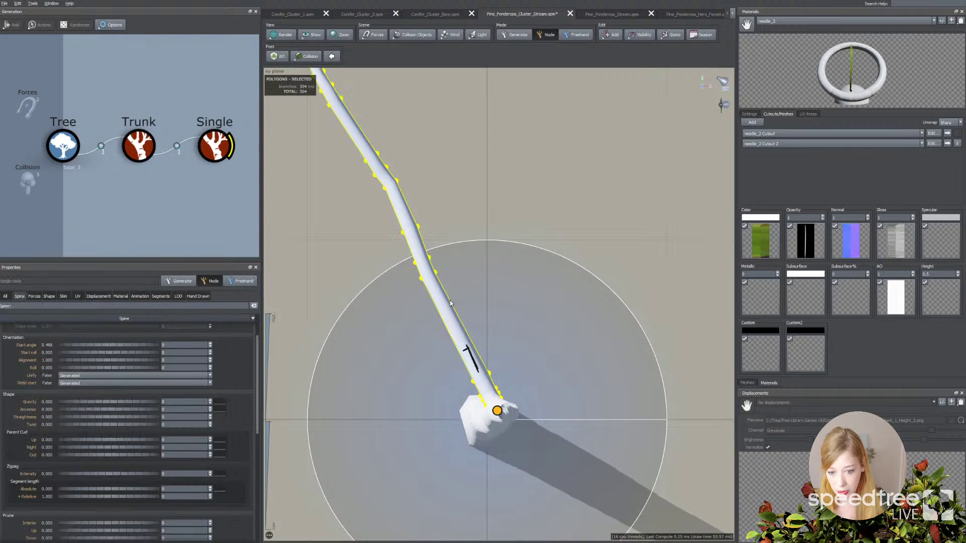
pyautogui.click(516, 35)
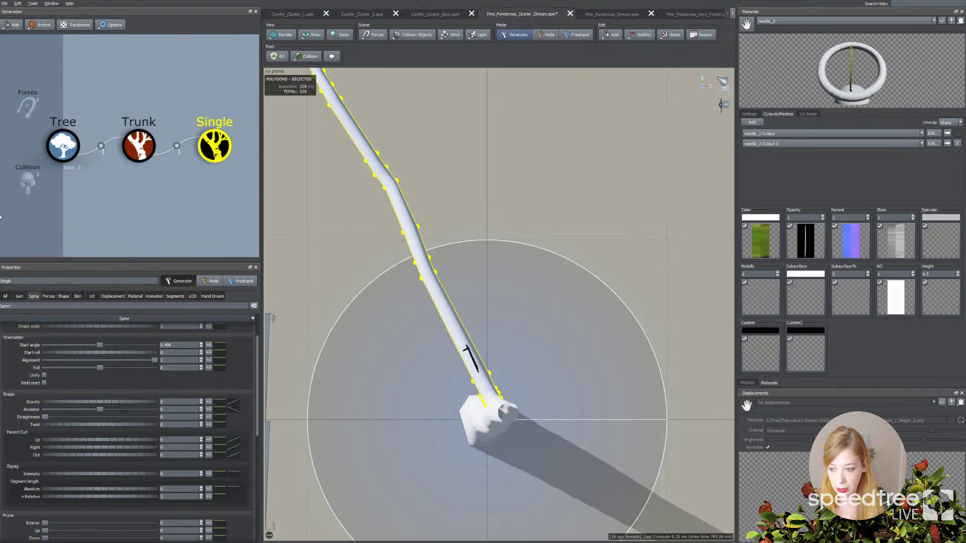
# Adjust the generation rotation of the Single generator so the branch runs straight up in the XY plane view
pyautogui.click(19, 296)
pyautogui.moveTo(70, 452); pyautogui.dragTo(67, 450)
pyautogui.moveTo(382, 347); pyautogui.dragTo(375, 453, button='middle')
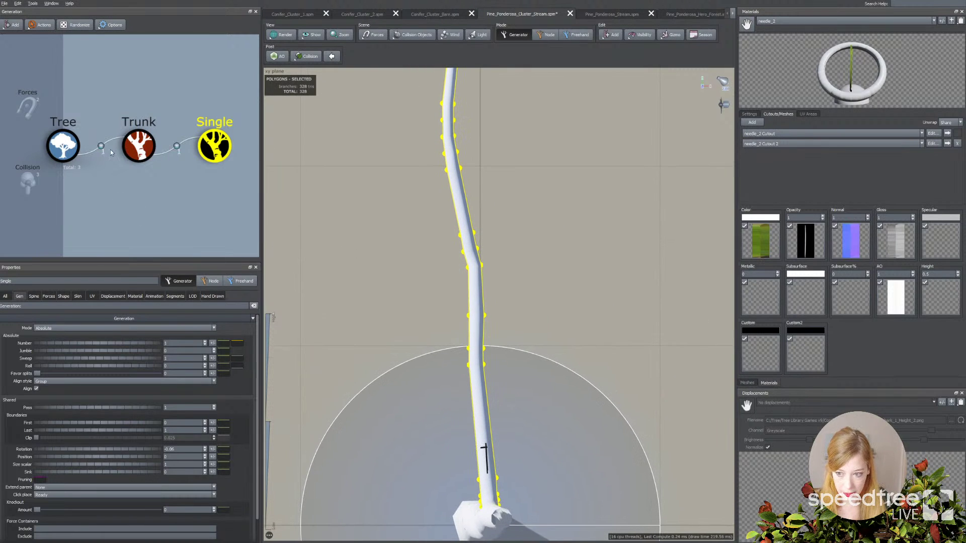
# Hide the Trunk generator's geometry and apply the Pine_bark_2 material to the Single branch
pyautogui.click(139, 146)
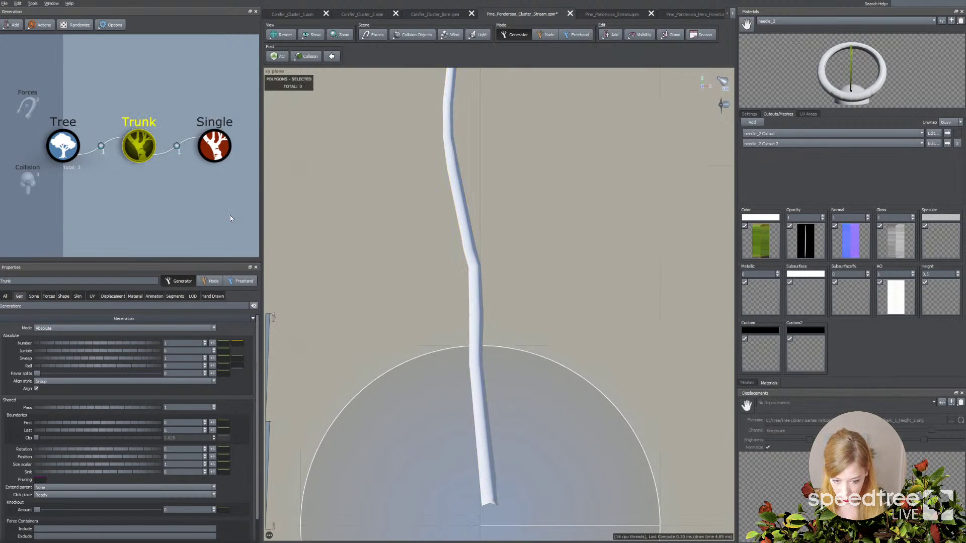
pyautogui.click(471, 296)
pyautogui.click(491, 423)
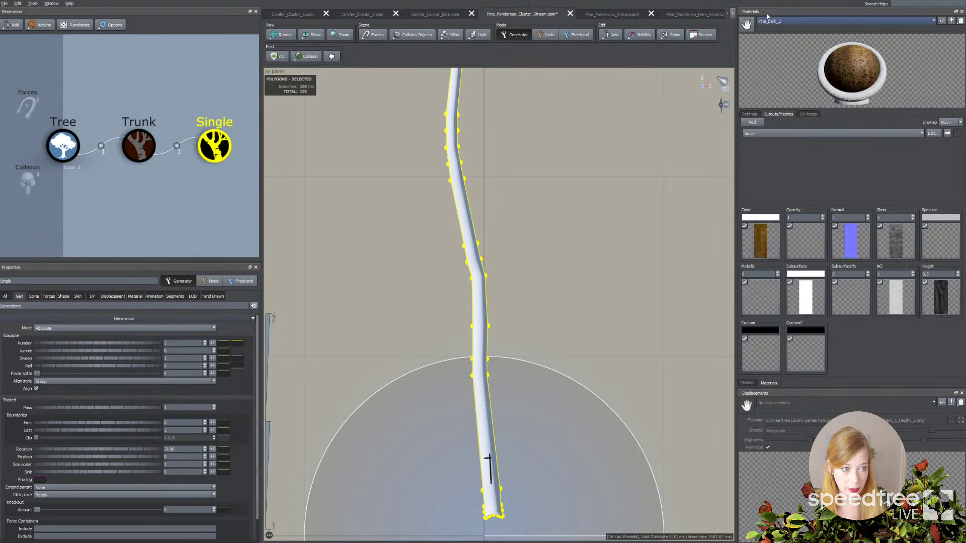
pyautogui.moveTo(482, 272); pyautogui.dragTo(486, 276)
pyautogui.moveTo(585, 154); pyautogui.dragTo(465, 231)
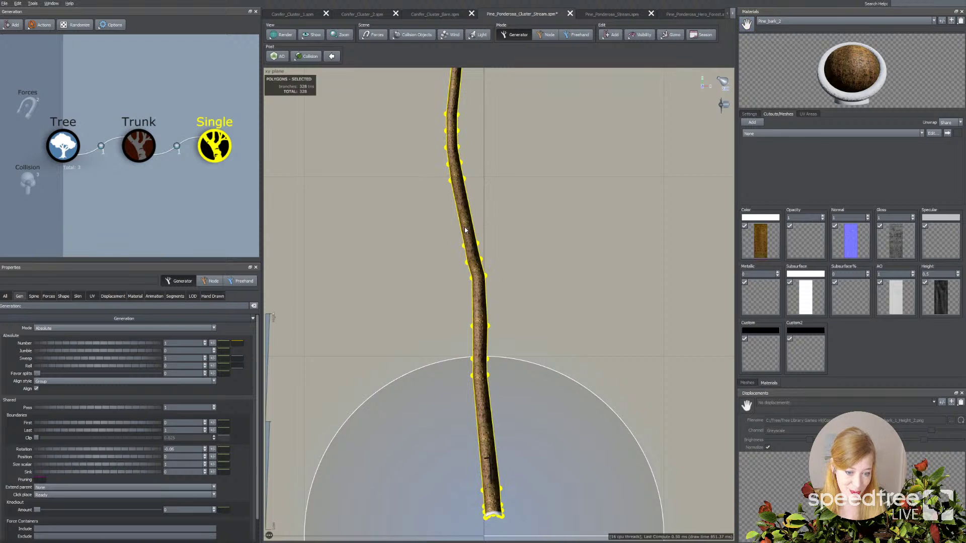
# Inspect the height map of the Pine_bark_2 material for use as branch displacement
pyautogui.click(121, 297)
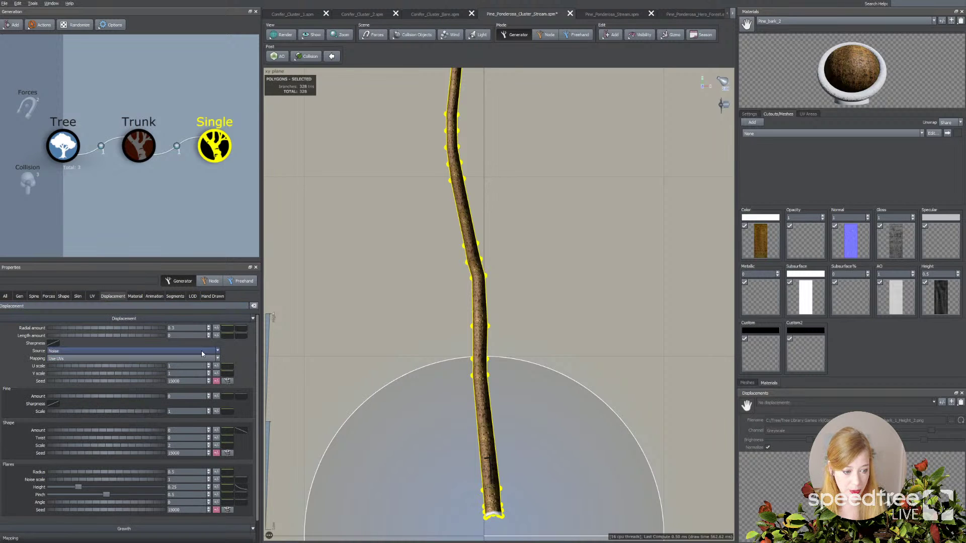
pyautogui.doubleClick(940, 302)
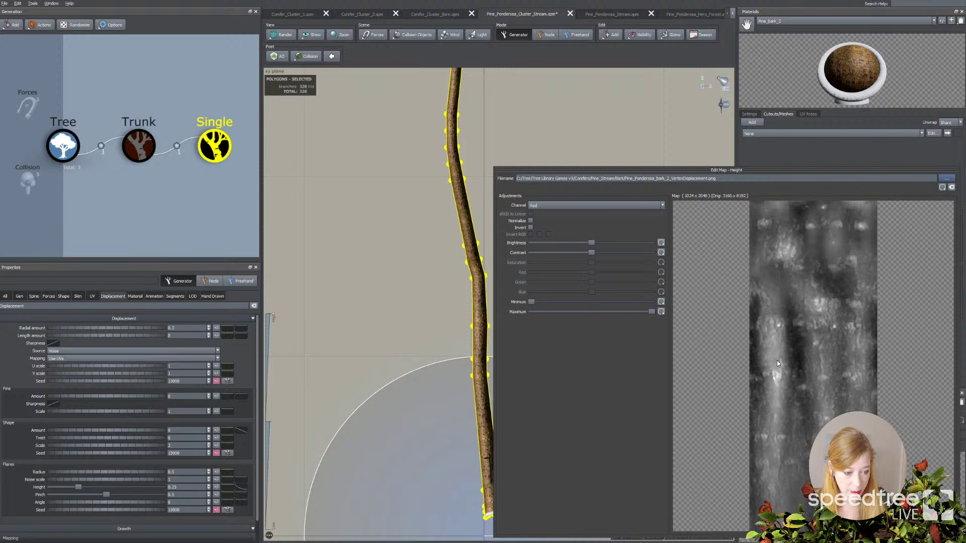
pyautogui.click(669, 166)
pyautogui.click(671, 181)
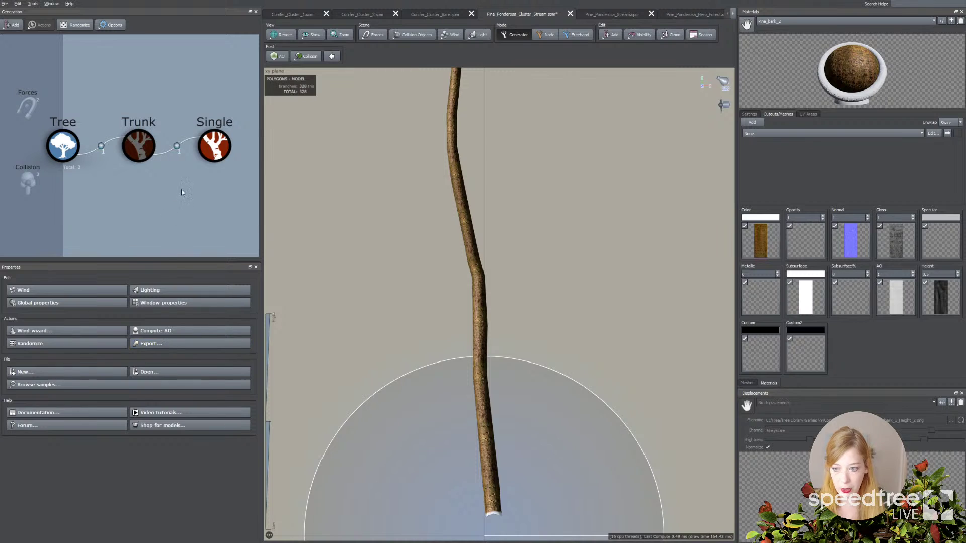
# Set the Single branch's displacement source to Material and increase its radial displacement amount
pyautogui.click(214, 146)
pyautogui.click(135, 296)
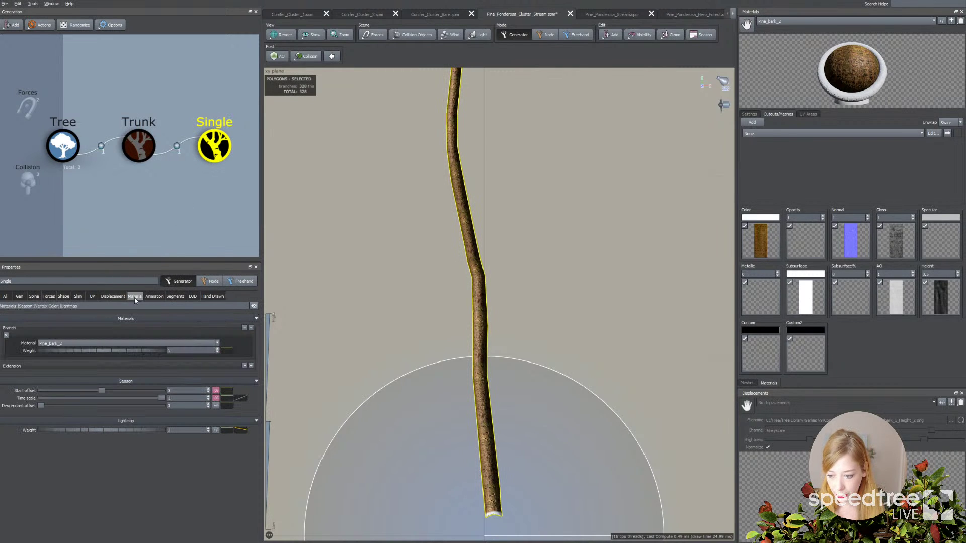
pyautogui.click(116, 298)
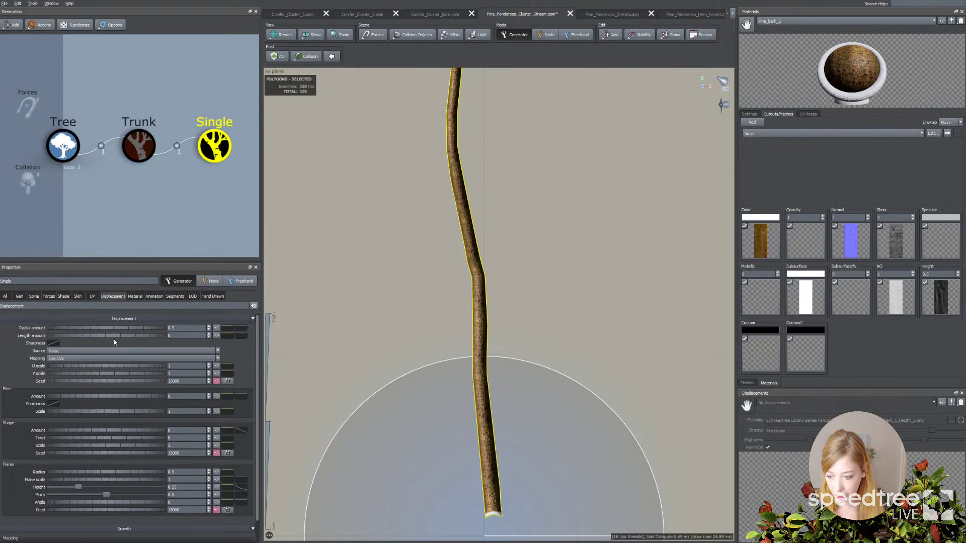
pyautogui.click(63, 366)
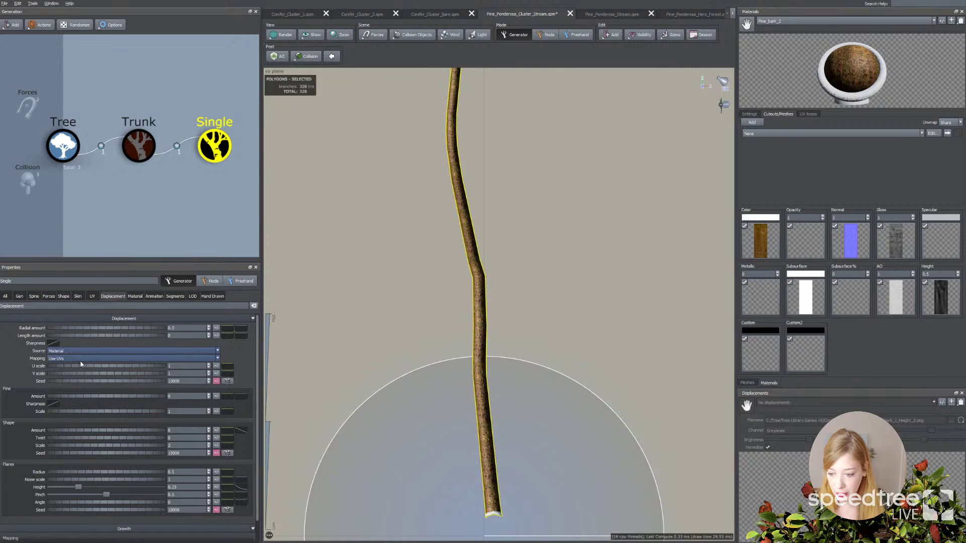
pyautogui.moveTo(98, 328); pyautogui.dragTo(129, 329)
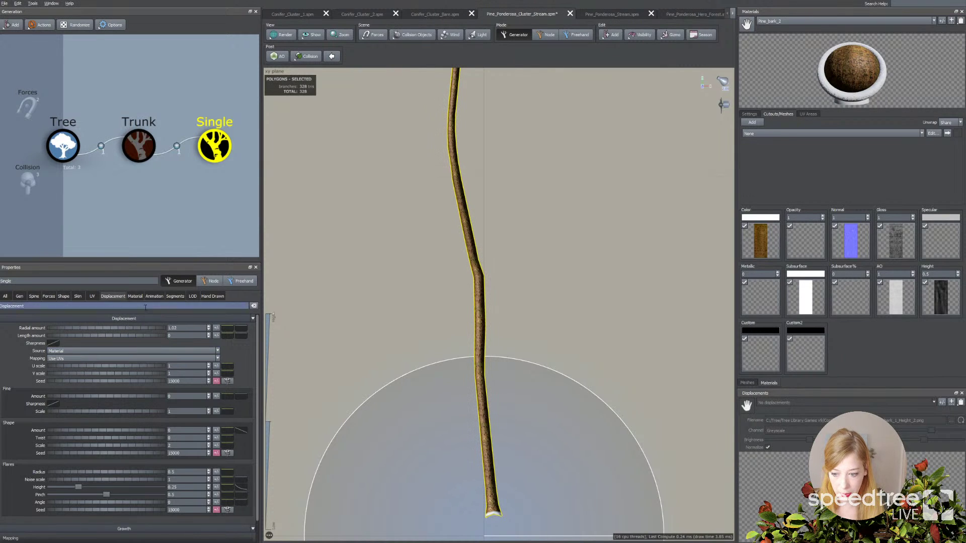
# Raise the Single branch's length segments, with an absolute value of 12, and display the model as wireframe
pyautogui.click(174, 296)
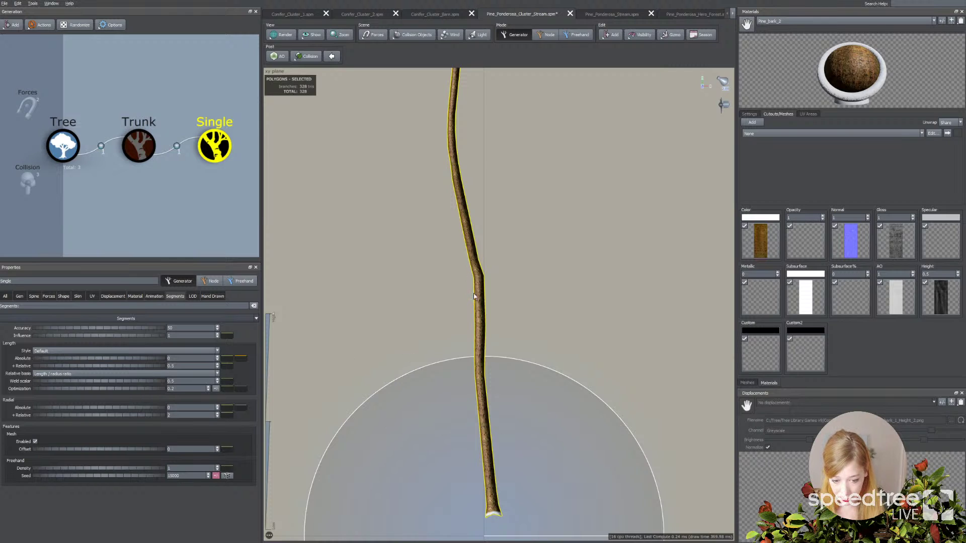
pyautogui.moveTo(74, 368); pyautogui.dragTo(289, 384)
pyautogui.moveTo(94, 368); pyautogui.dragTo(140, 361)
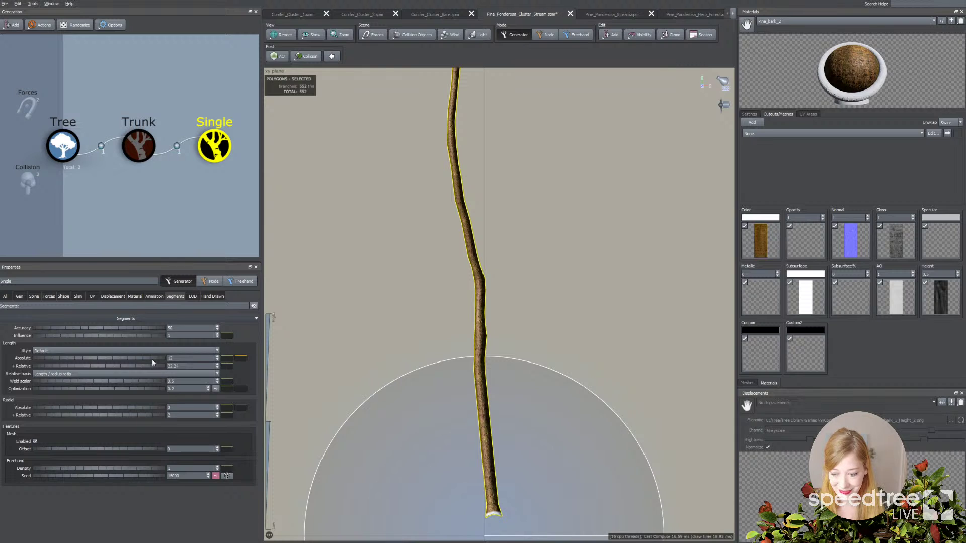
pyautogui.click(276, 34)
pyautogui.click(283, 47)
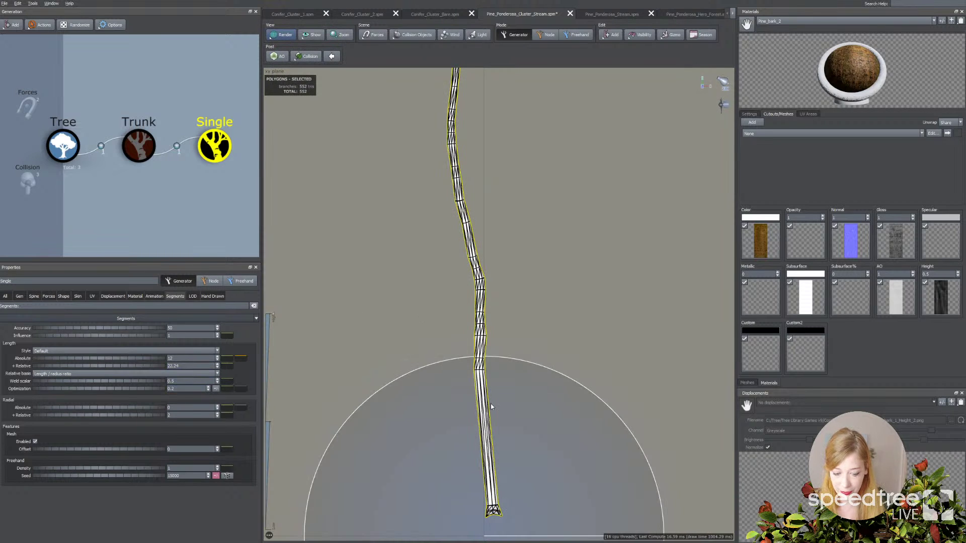
# Set the Single branch's length segment optimization to 0 and its absolute radial segments to 10
pyautogui.click(172, 389)
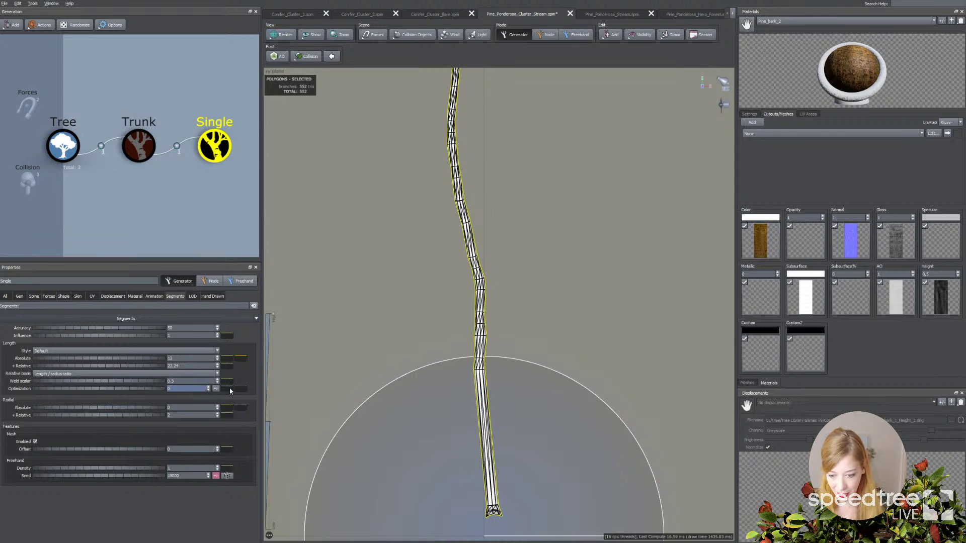
pyautogui.write('0')
pyautogui.press('Return')
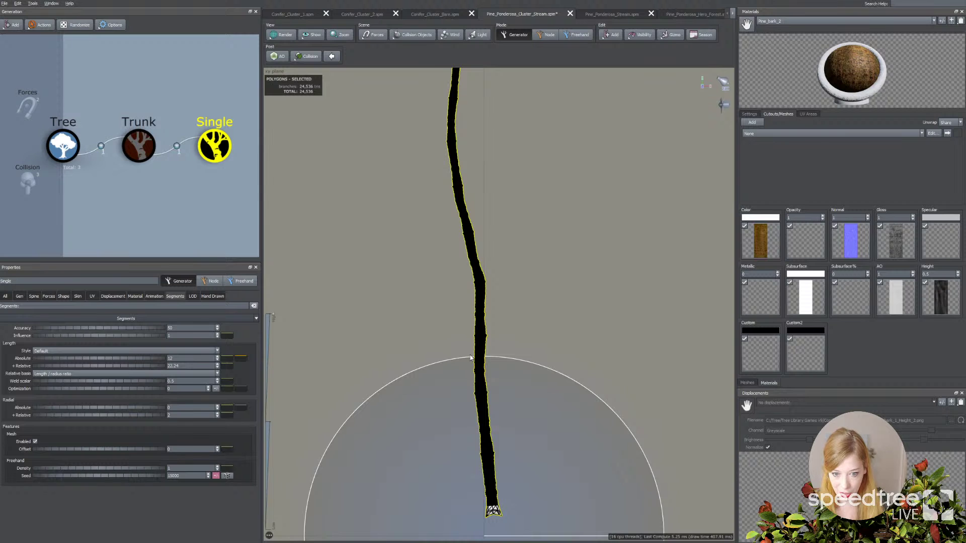
pyautogui.scroll(5, 470, 357)
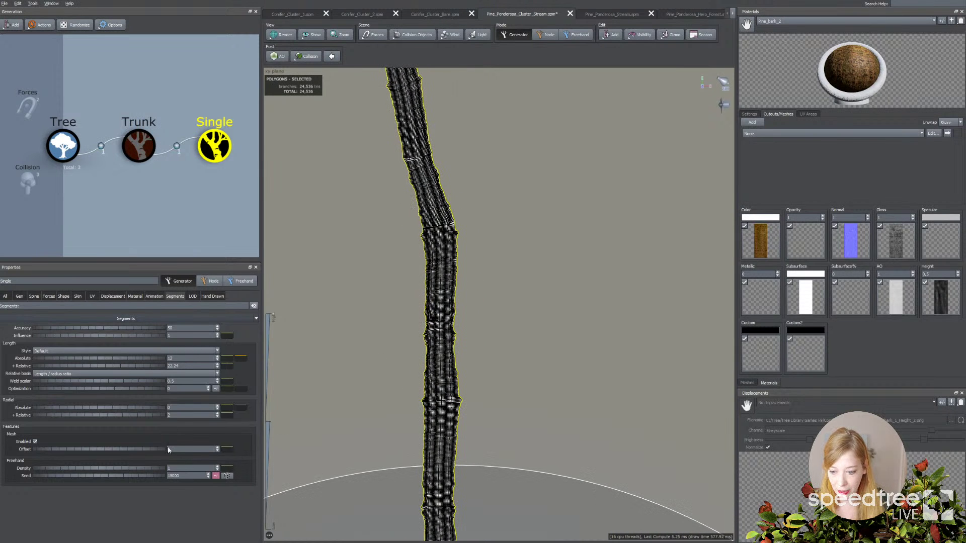
pyautogui.click(175, 408)
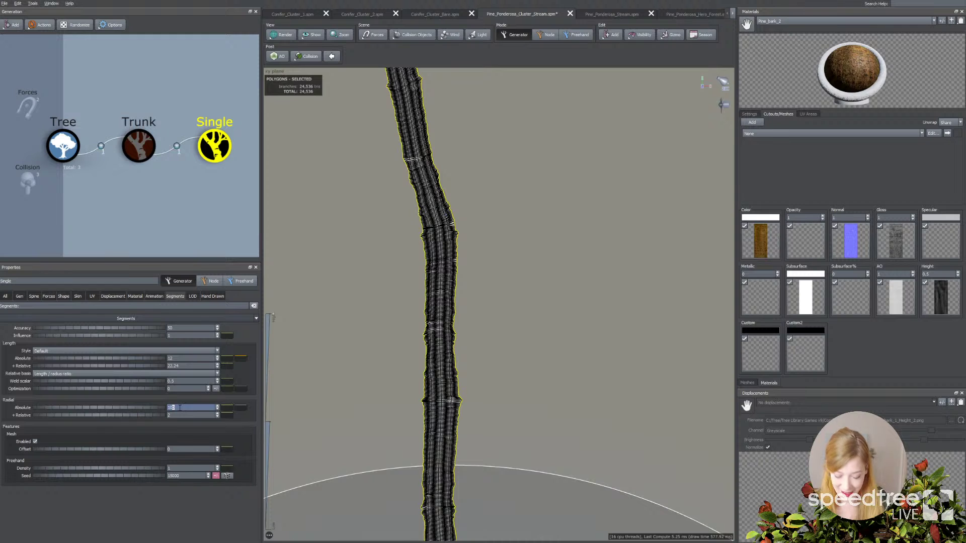
pyautogui.press('Return')
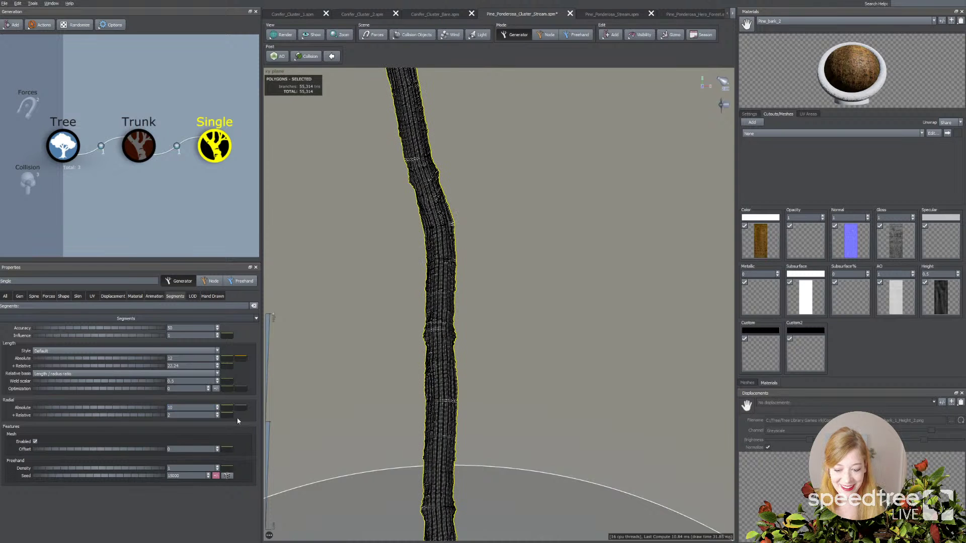
# Deselect the branch and switch the viewport from wireframe back to textured rendering
pyautogui.click(377, 370)
pyautogui.moveTo(451, 368); pyautogui.dragTo(462, 356, button='middle')
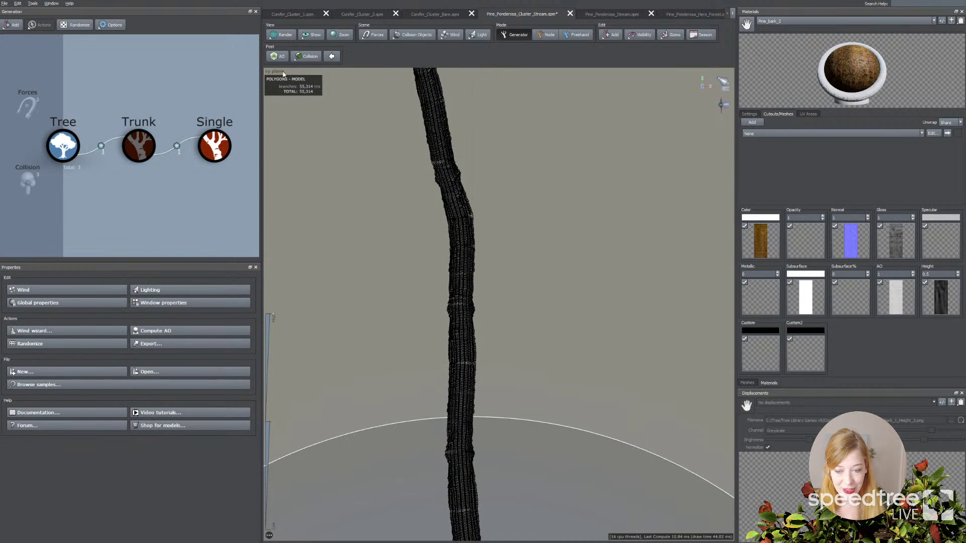
pyautogui.click(289, 38)
pyautogui.click(291, 45)
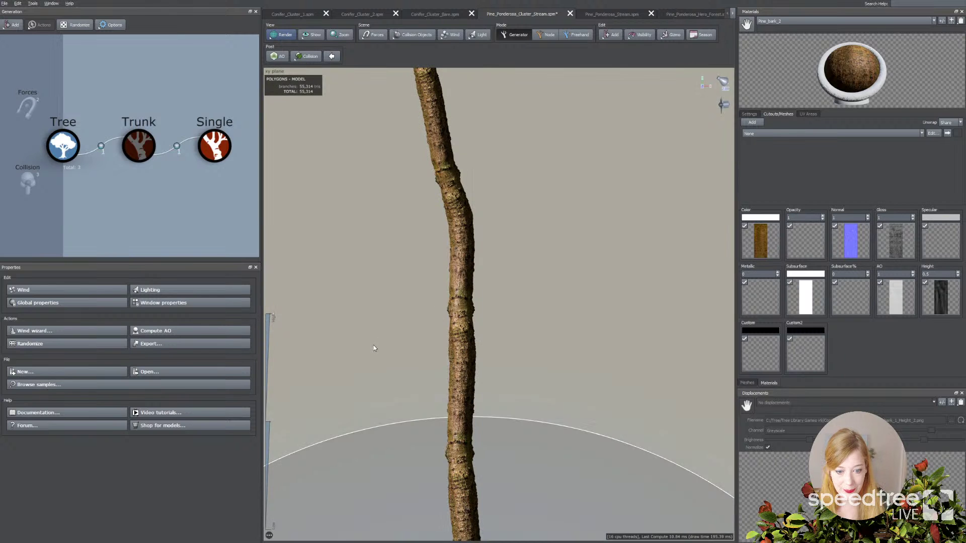
# Set the Single branch's U mapping to an absolute value of 0 and a relative value of 1
pyautogui.click(504, 391)
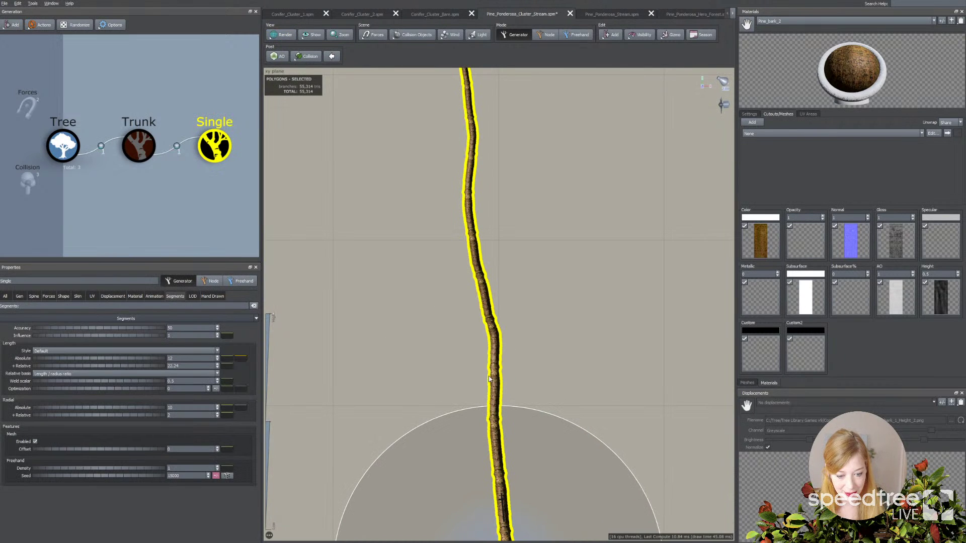
pyautogui.click(97, 297)
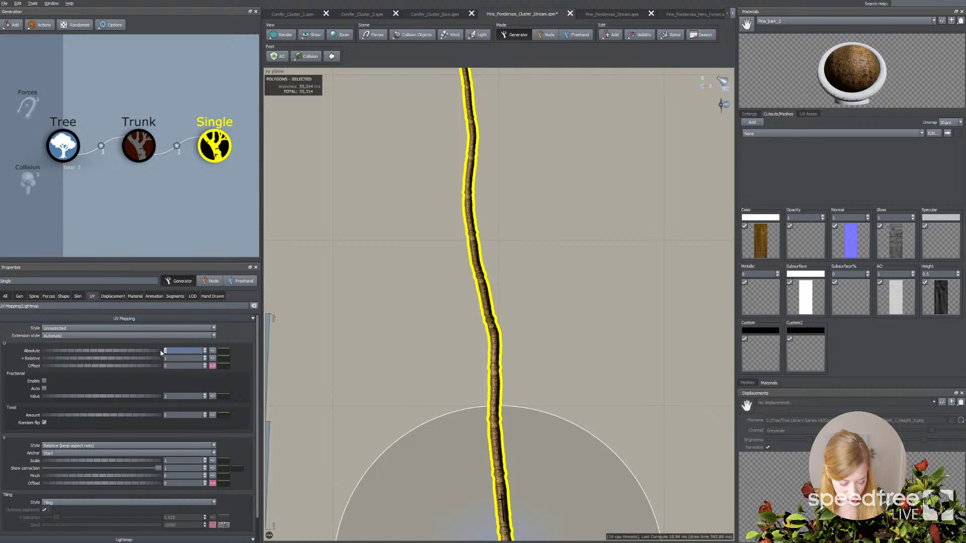
pyautogui.press('Tab')
pyautogui.press('Tab')
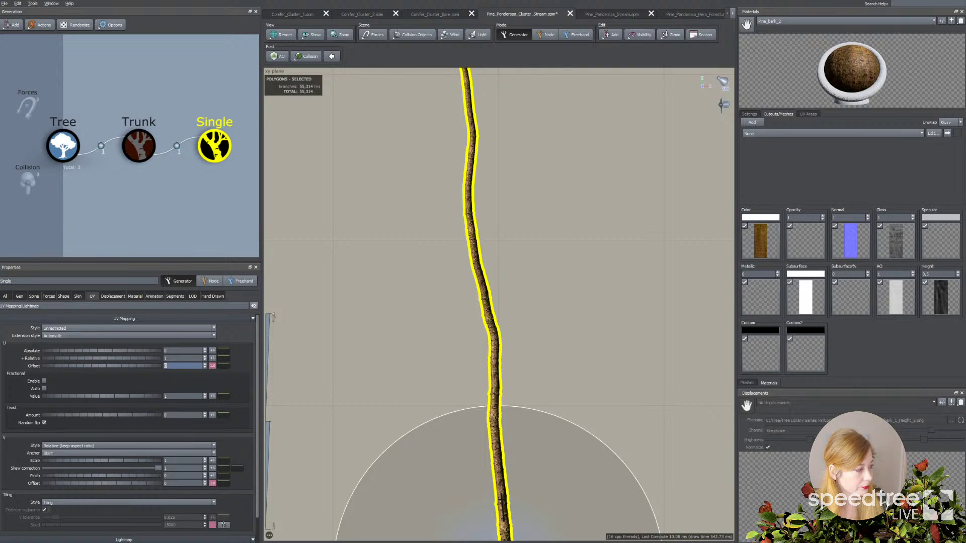
pyautogui.press('Return')
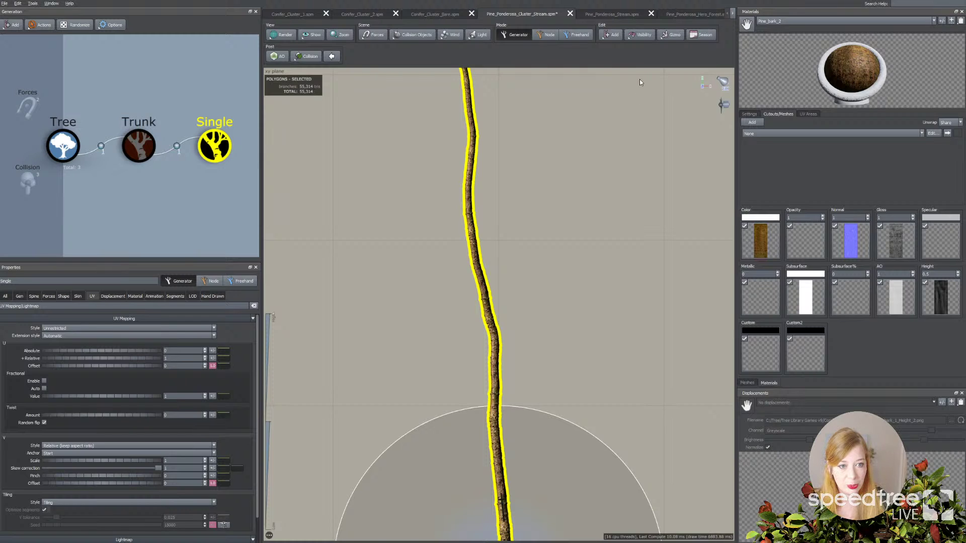
# Examine the Pine_Ponderosa_Hero_Forest tree from different sides and return to the Pine_Ponderosa_Cluster_Stream model
pyautogui.click(690, 15)
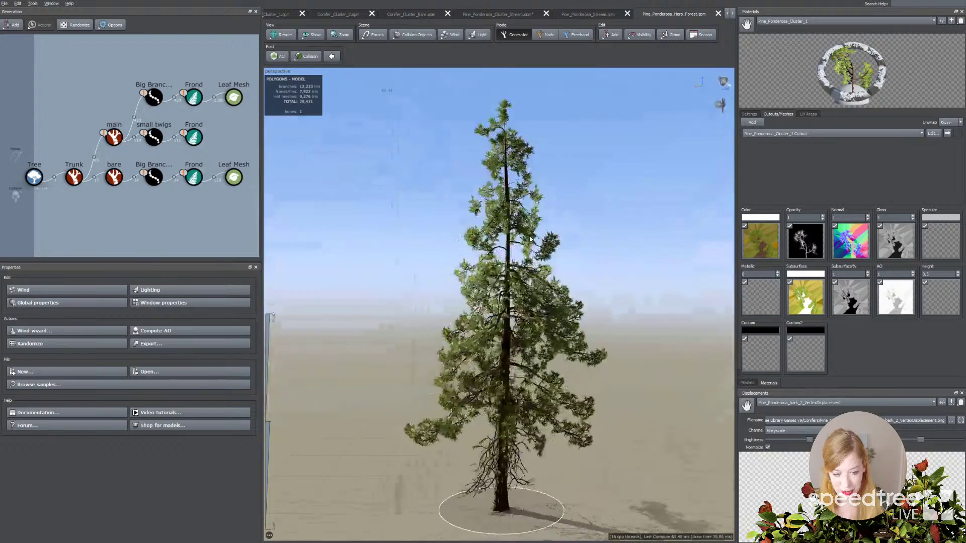
pyautogui.moveTo(642, 236)
pyautogui.mouseDown()
pyautogui.moveTo(589, 237)
pyautogui.moveTo(641, 239)
pyautogui.mouseUp()
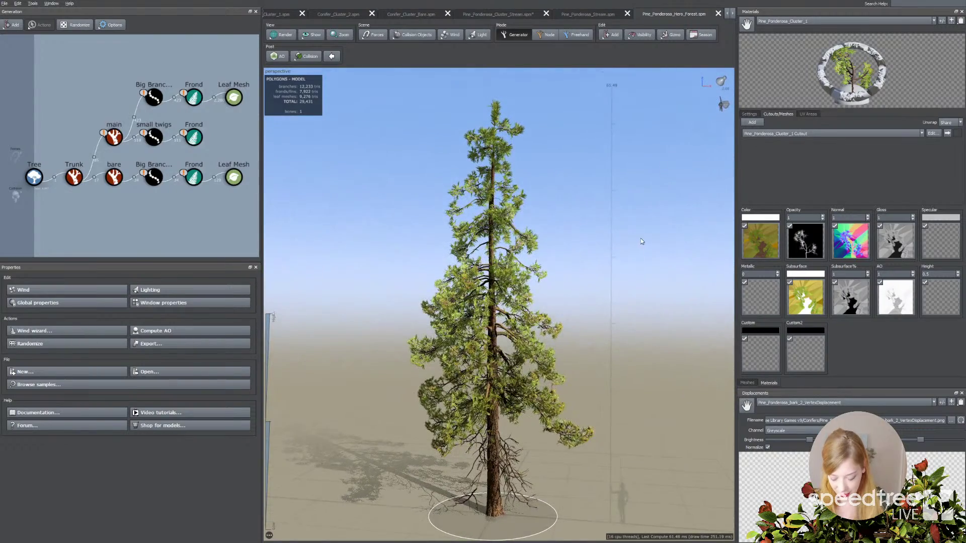
pyautogui.moveTo(593, 317); pyautogui.dragTo(538, 347)
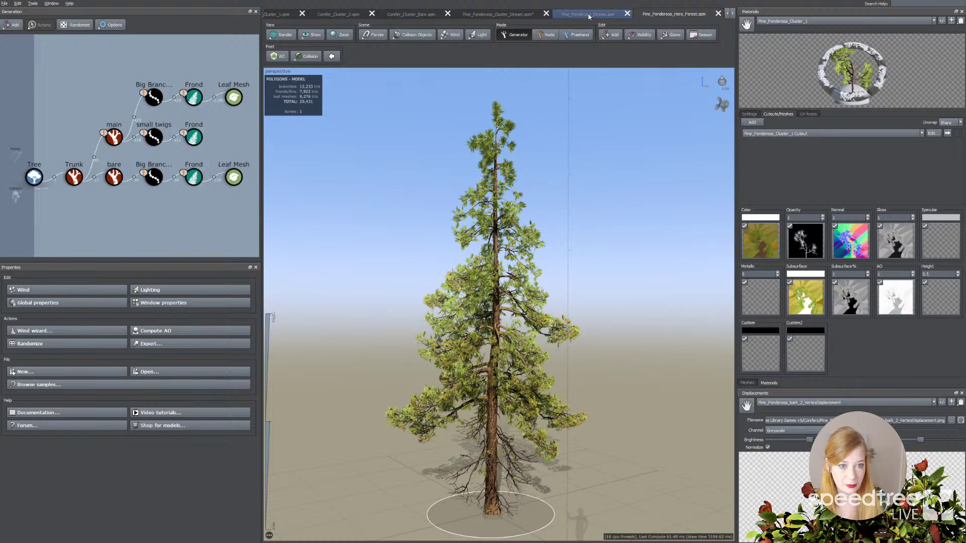
pyautogui.click(557, 17)
pyautogui.click(516, 16)
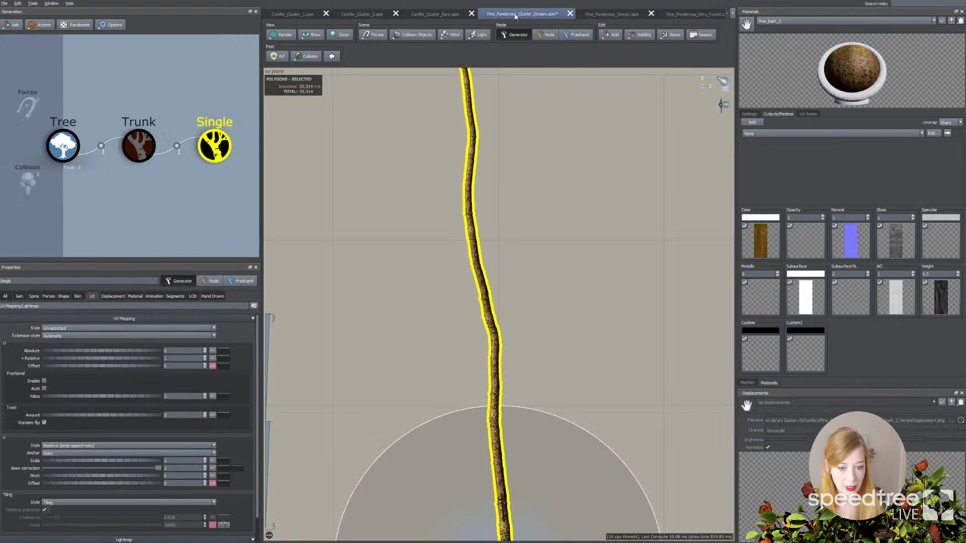
# Adjust the Single branch's radial displacement amount to about 1.47 for stronger bark relief
pyautogui.click(510, 258)
pyautogui.click(469, 230)
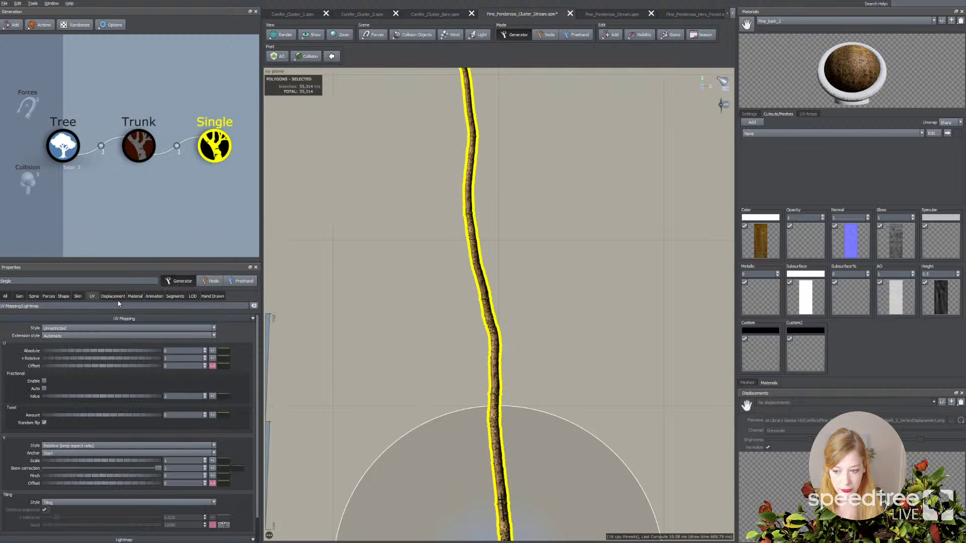
pyautogui.click(107, 299)
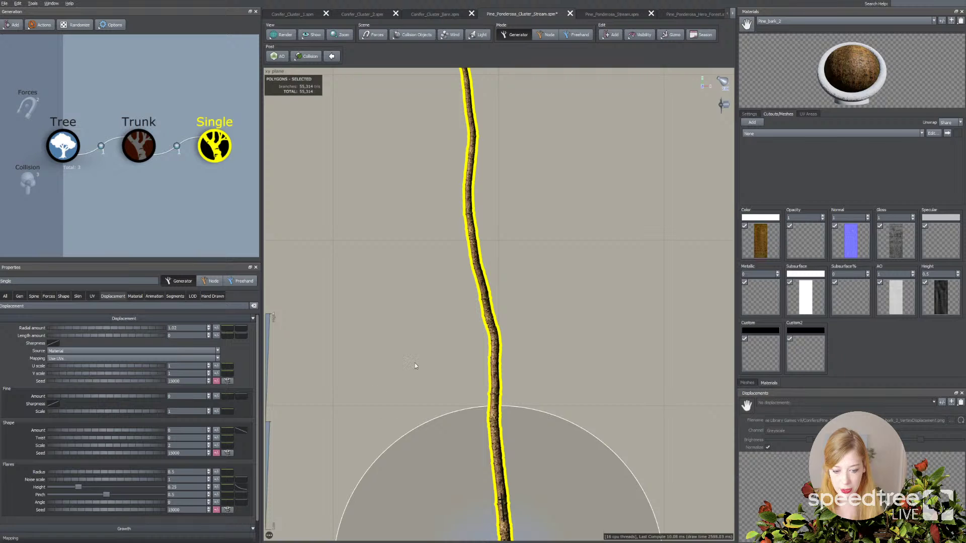
pyautogui.moveTo(154, 332); pyautogui.dragTo(139, 327)
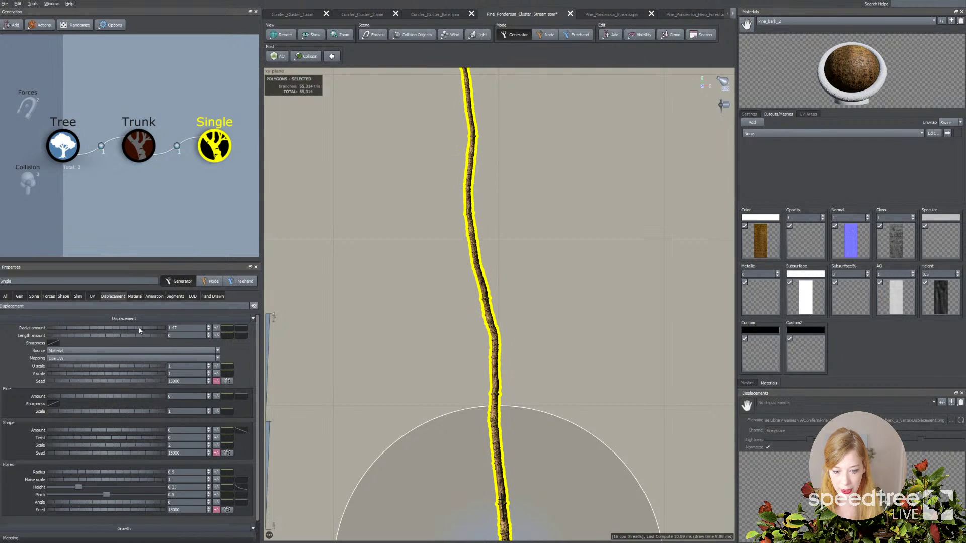
# Thicken the Single branch by setting its absolute skin radius to 0.34
pyautogui.click(77, 296)
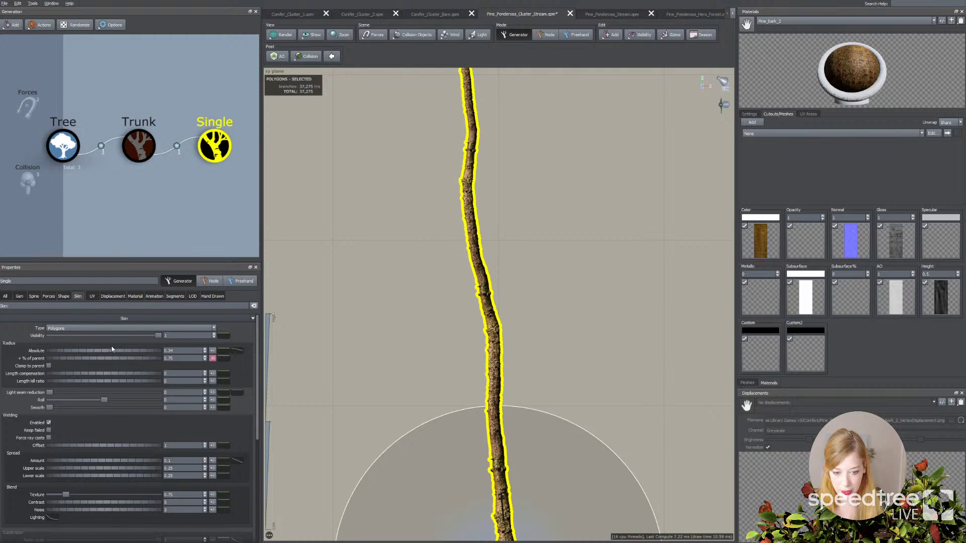
pyautogui.click(475, 305)
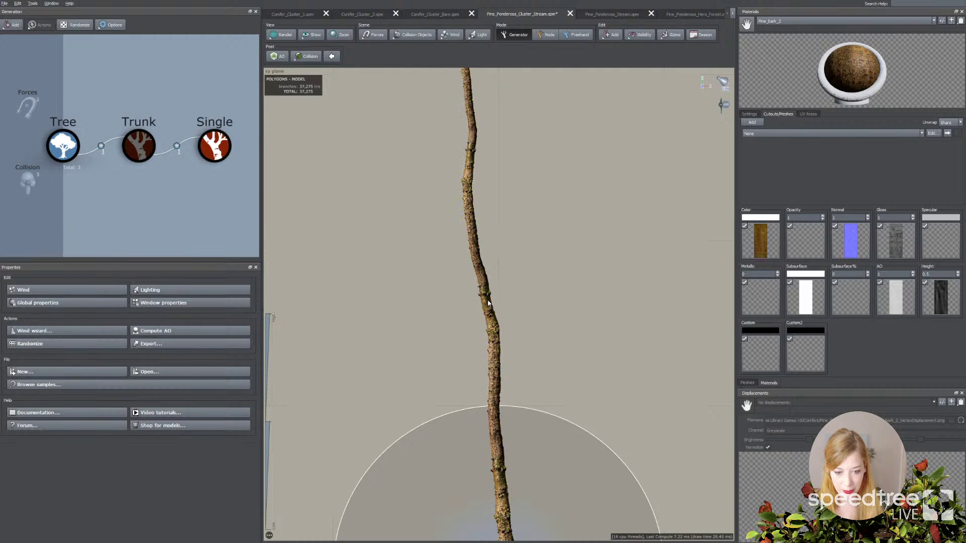
pyautogui.click(489, 310)
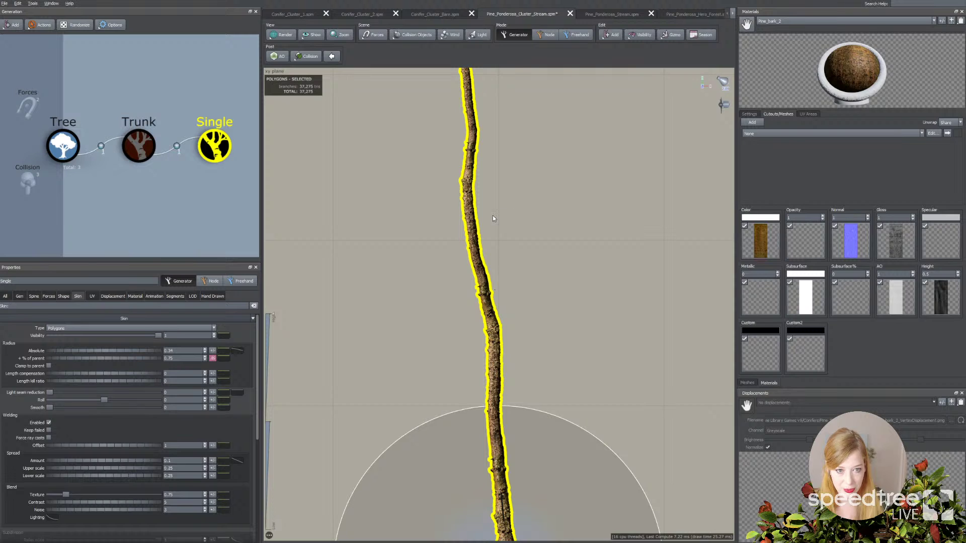
# Show the screenshot safe frame through the window properties
pyautogui.click(34, 296)
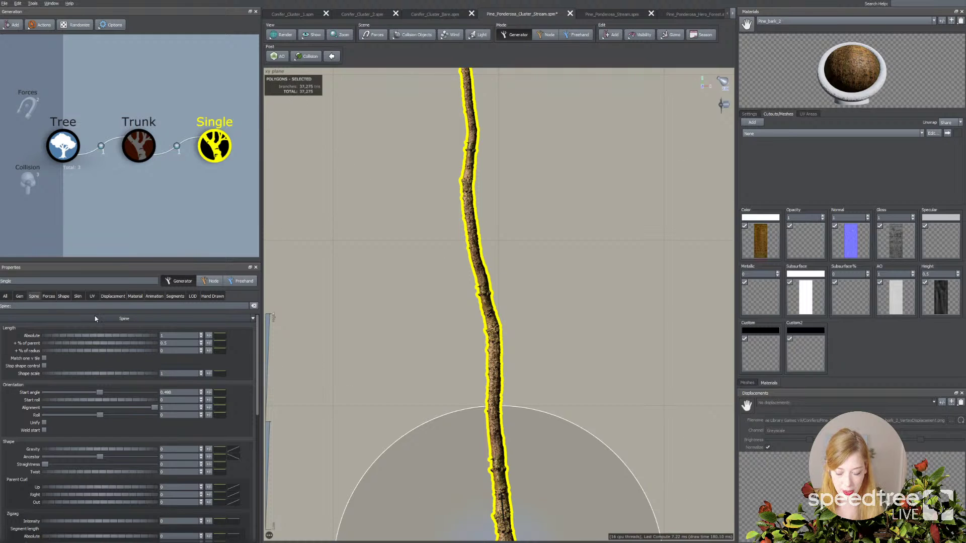
pyautogui.click(58, 218)
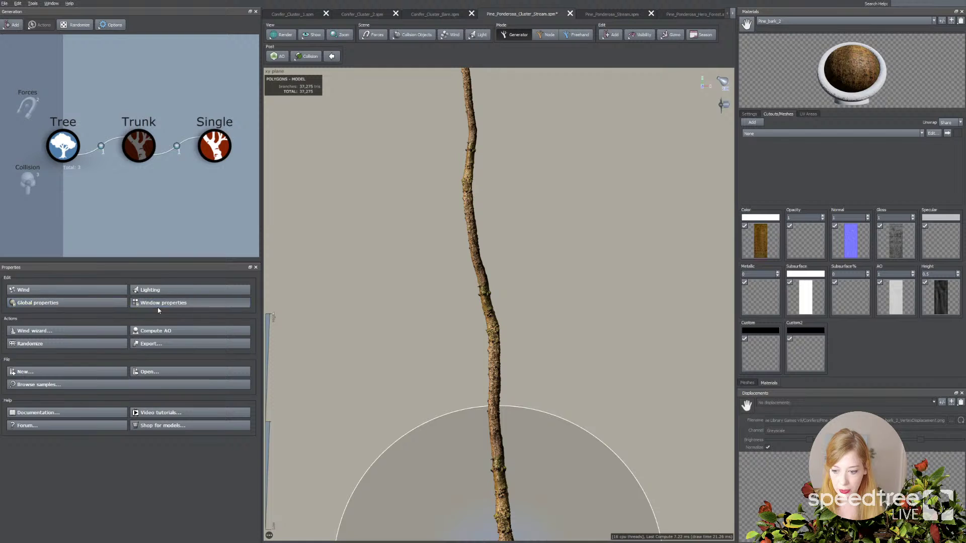
pyautogui.scroll(-3, 61, 428)
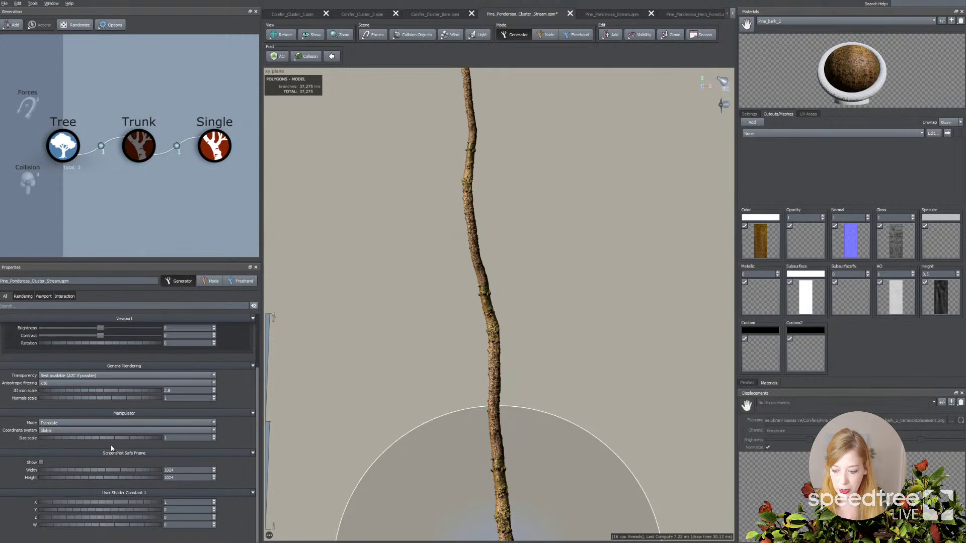
pyautogui.click(42, 462)
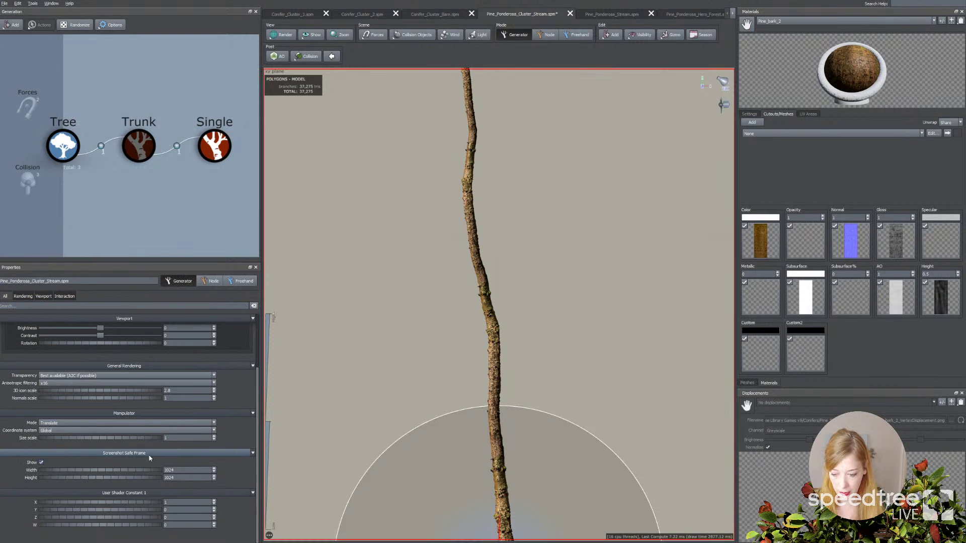
# Examine the width and height settings of the screenshot safe frame
pyautogui.doubleClick(177, 478)
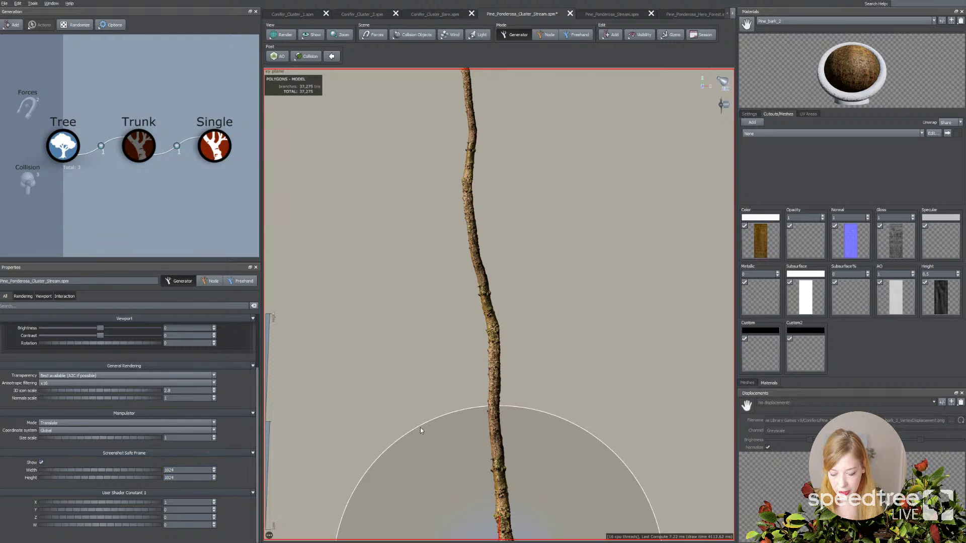
pyautogui.moveTo(177, 471); pyautogui.dragTo(148, 472)
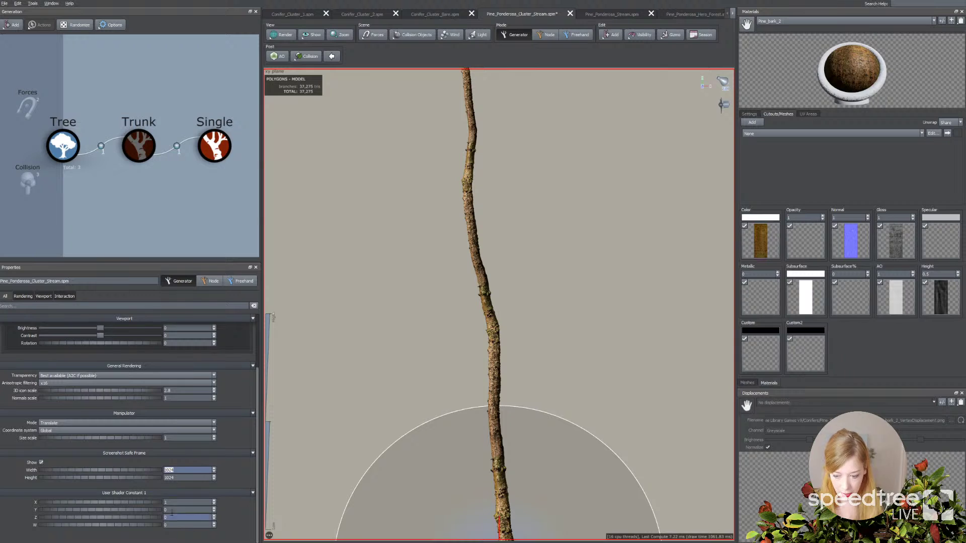
pyautogui.click(182, 470)
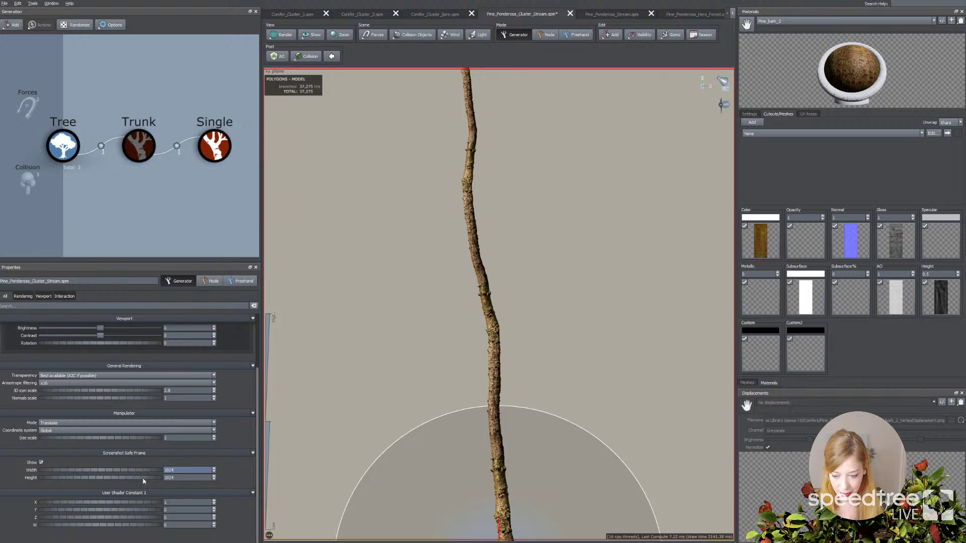
pyautogui.moveTo(177, 472); pyautogui.dragTo(147, 473)
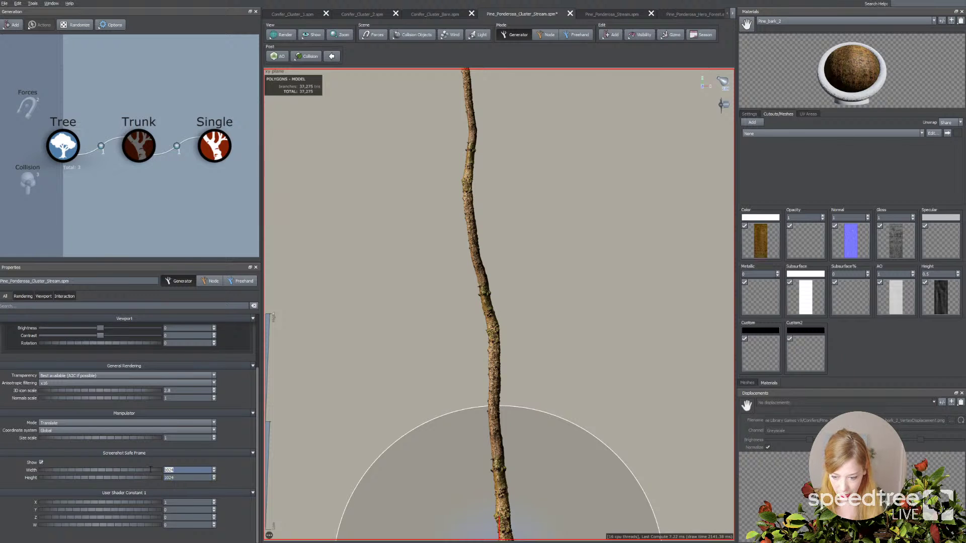
pyautogui.doubleClick(171, 478)
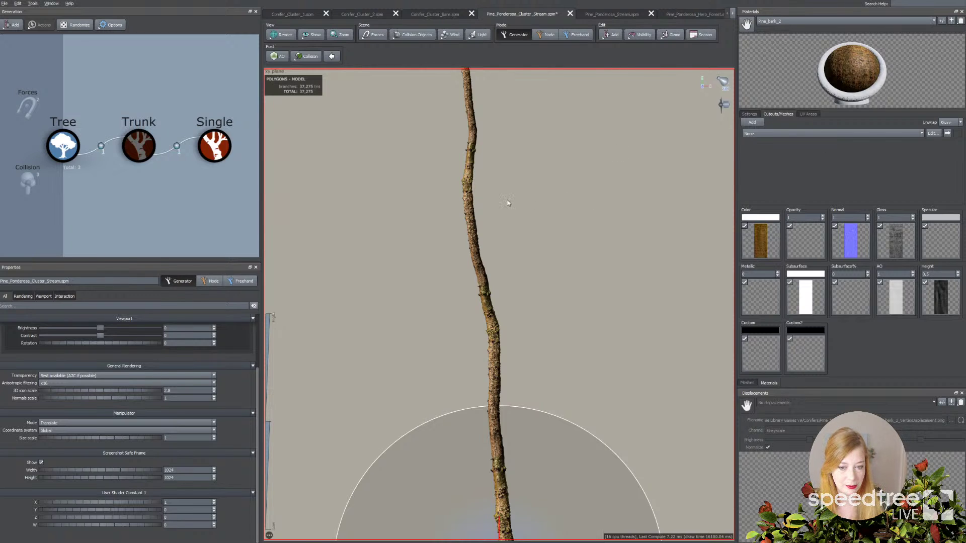
# Add a Bifurcating branch generator as a child of the Single branch
pyautogui.click(465, 202)
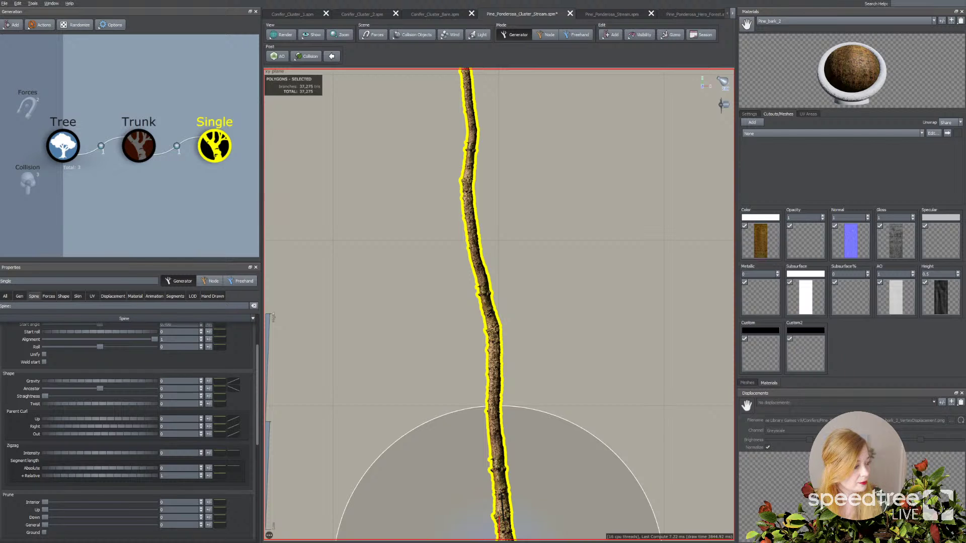
pyautogui.click(486, 271)
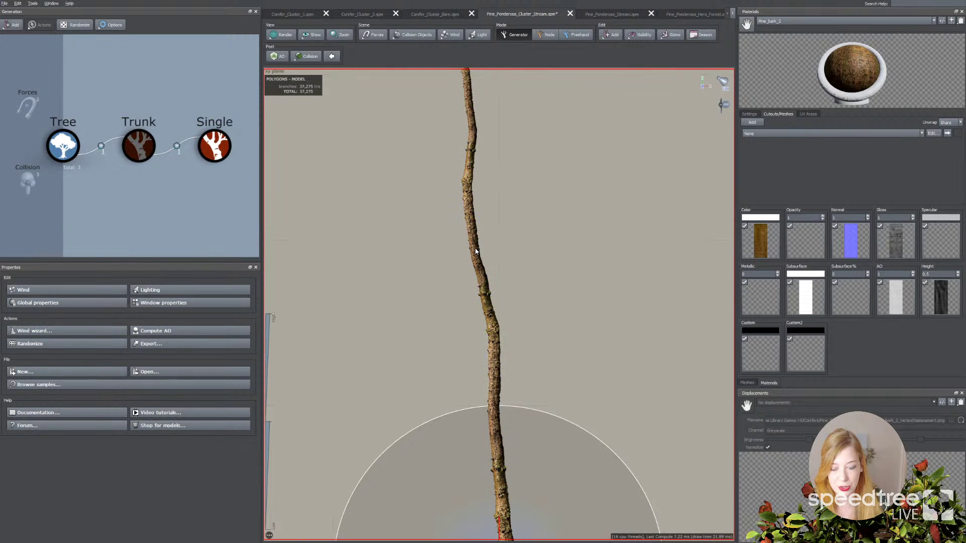
pyautogui.click(214, 145)
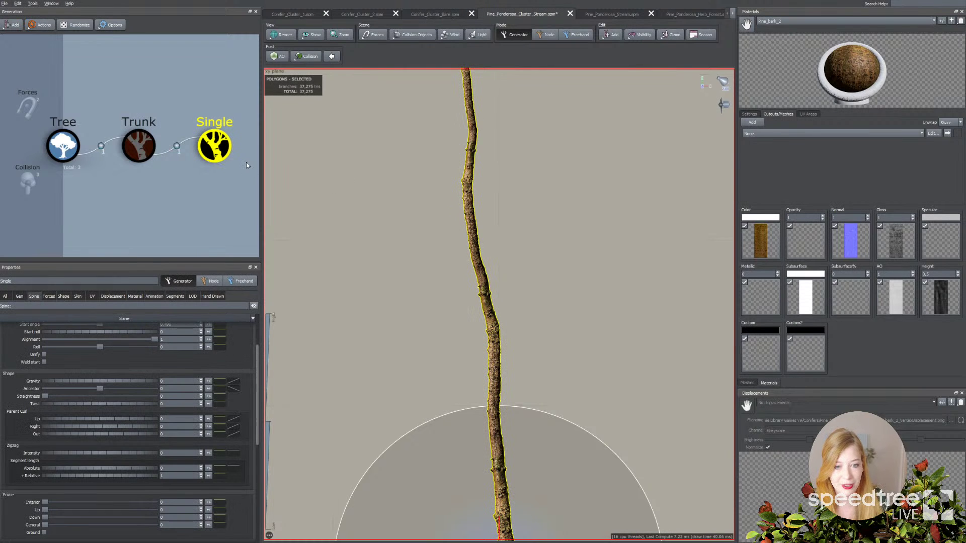
pyautogui.click(609, 34)
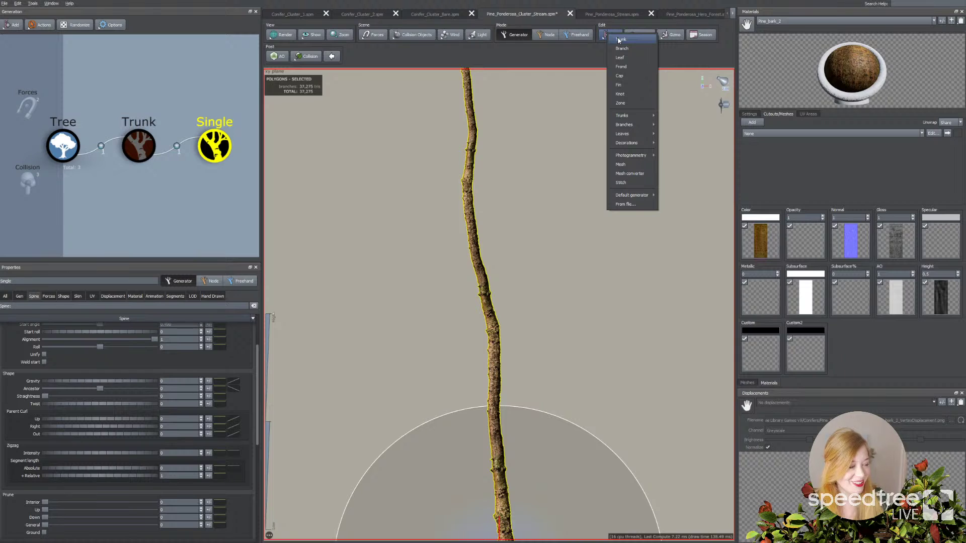
pyautogui.moveTo(630, 127)
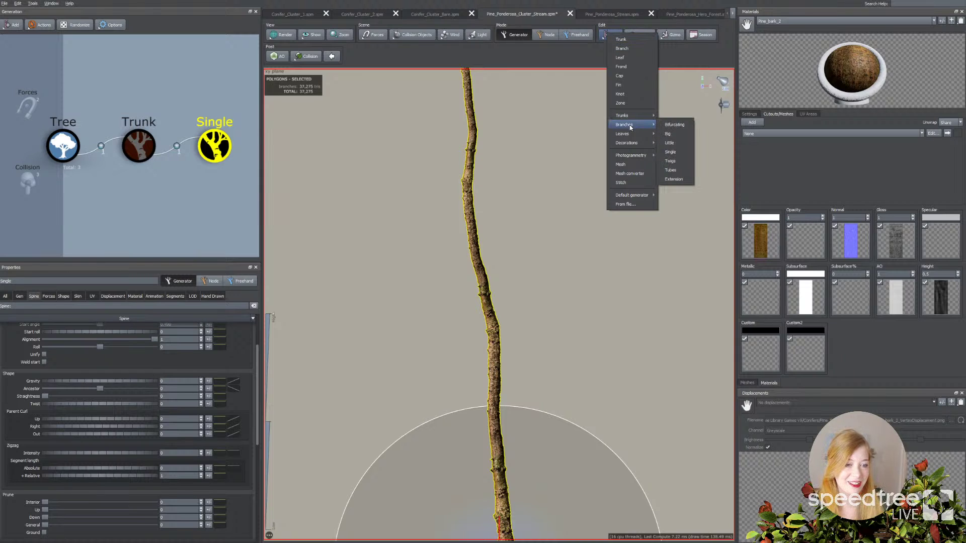
pyautogui.click(674, 125)
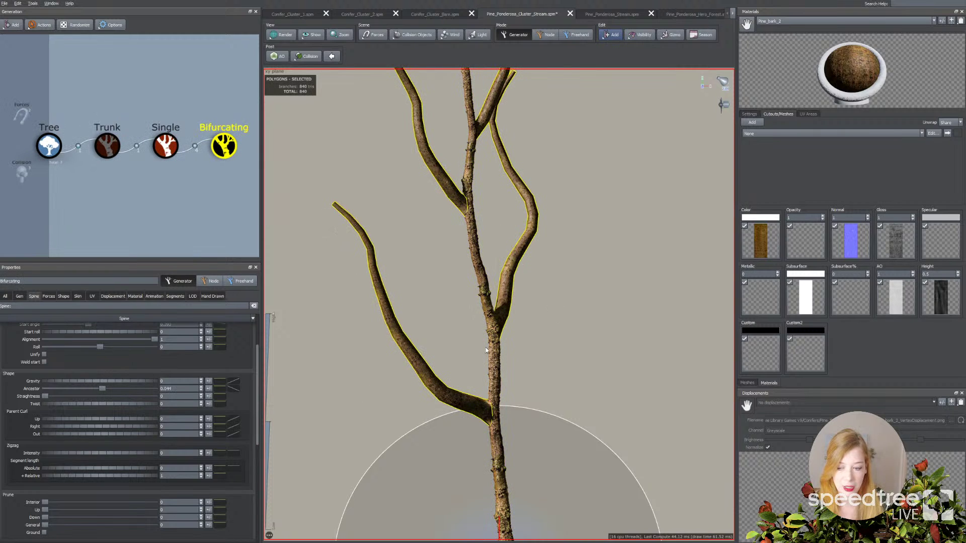
# Raise the Bifurcating generator's bifurcation alignment to about 0.96
pyautogui.click(19, 296)
pyautogui.moveTo(98, 368); pyautogui.dragTo(154, 366)
pyautogui.scroll(-3, 488, 385)
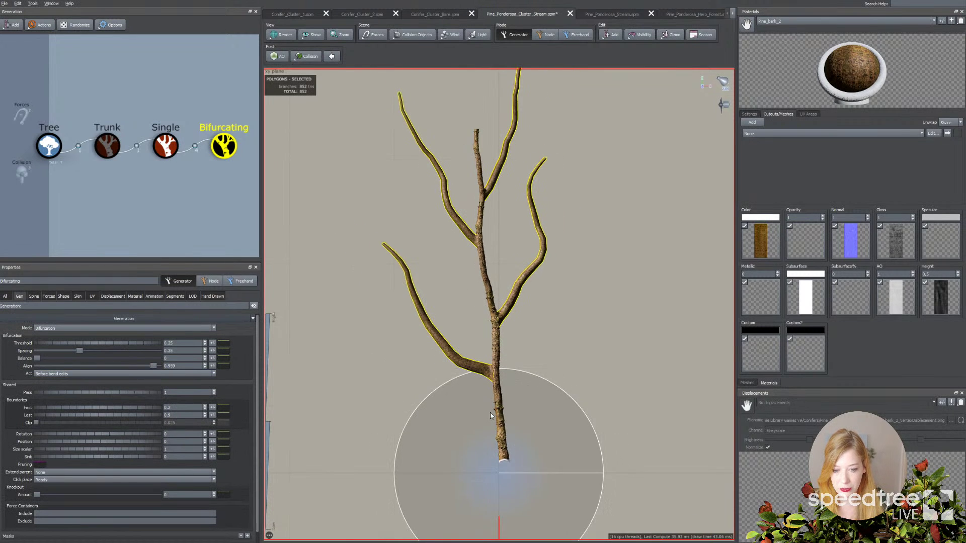
pyautogui.moveTo(490, 416); pyautogui.dragTo(486, 488, button='middle')
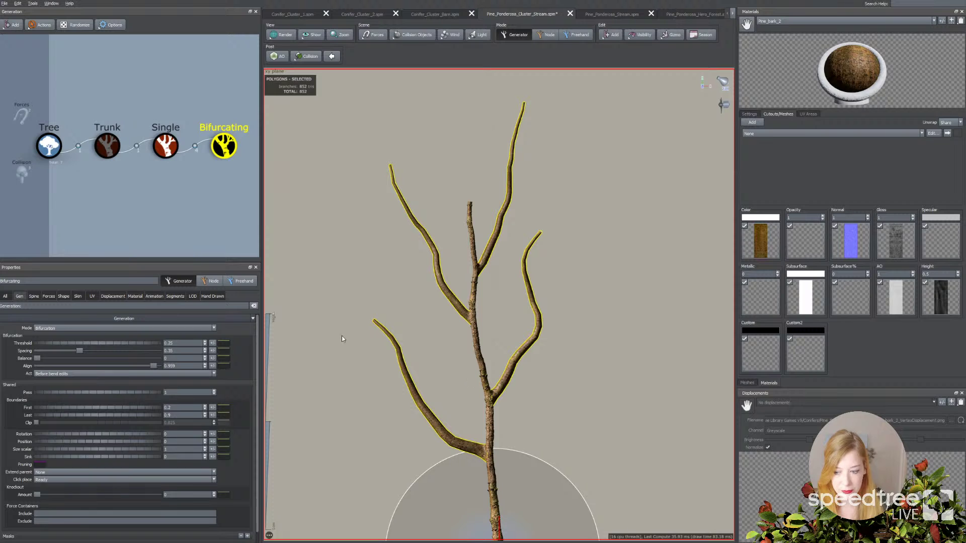
# Raise the middle of the Bifurcating branches' skin radius profile curve and set their radius relative to the parent to 0.38
pyautogui.click(78, 296)
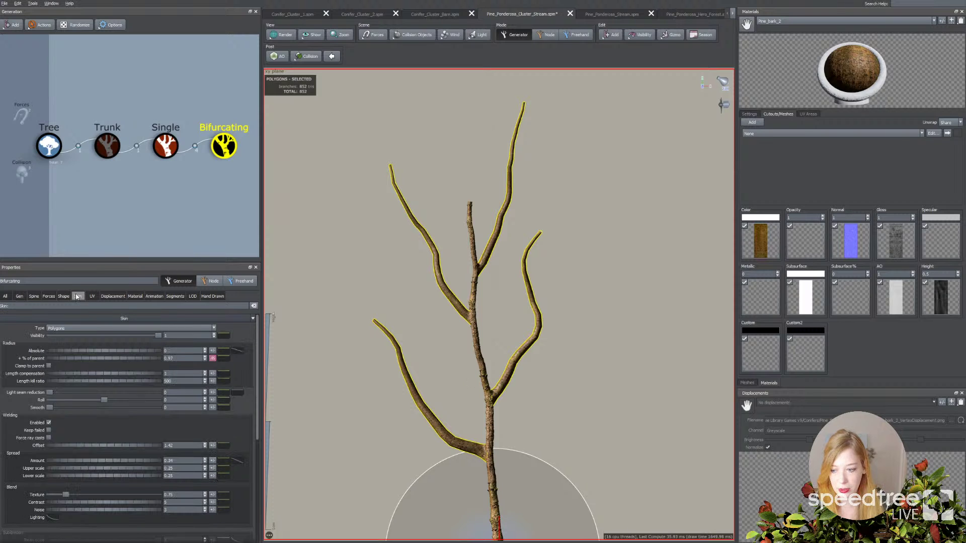
pyautogui.click(236, 351)
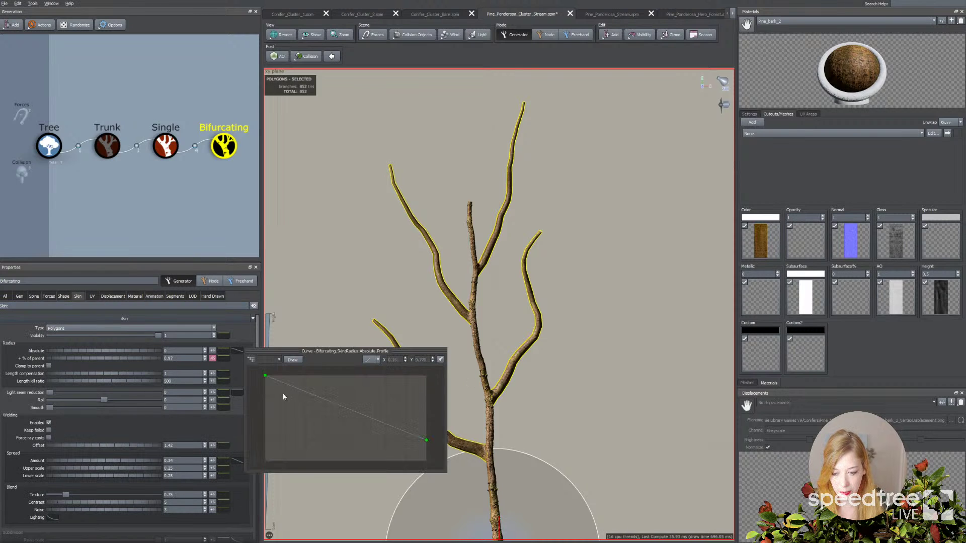
pyautogui.click(351, 411)
pyautogui.moveTo(352, 410); pyautogui.dragTo(345, 391)
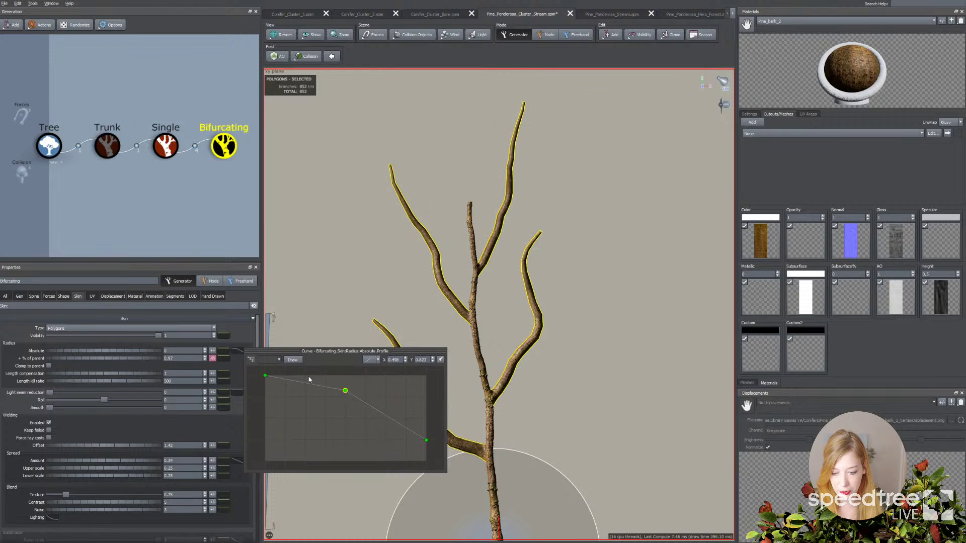
pyautogui.moveTo(133, 359); pyautogui.dragTo(121, 360)
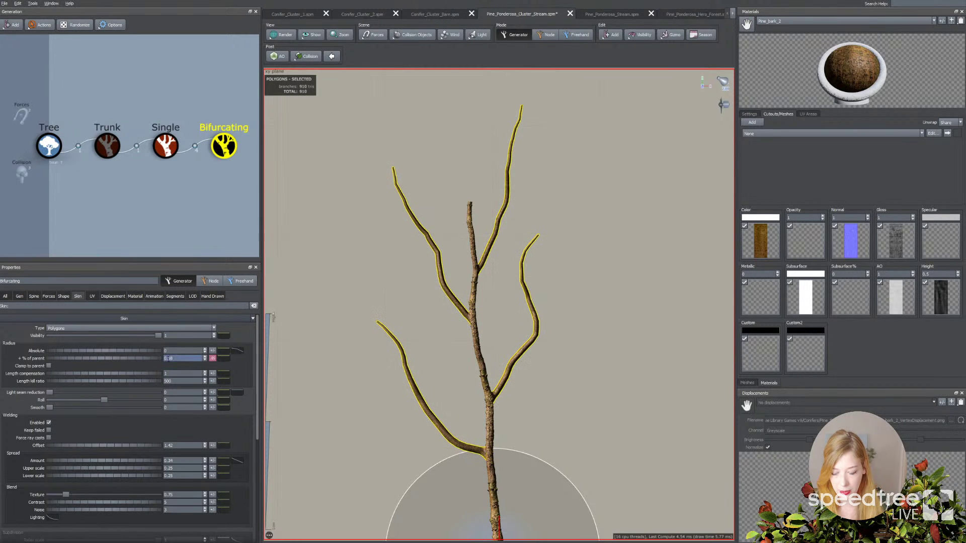
# Add a curved control point near the start of the Bifurcating radius profile to thicken the branch bases
pyautogui.click(237, 351)
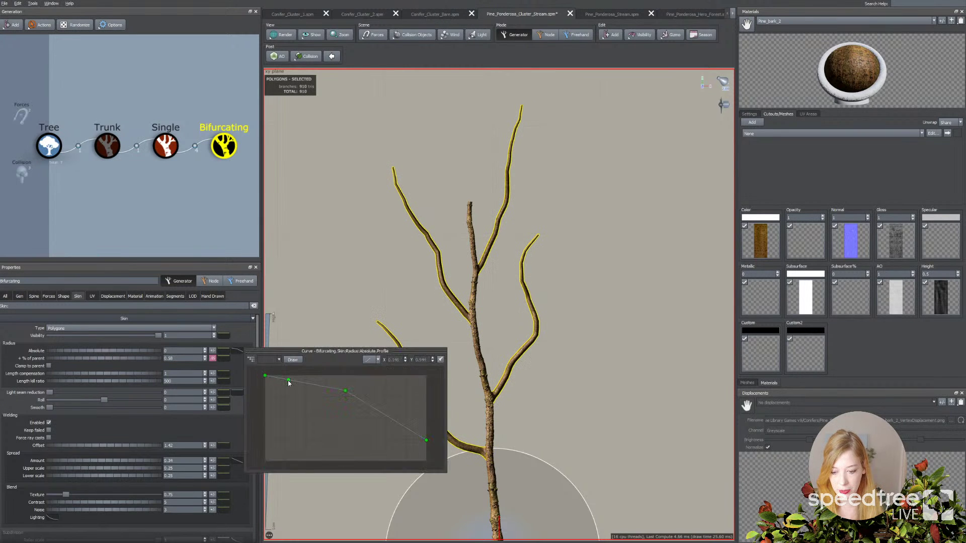
pyautogui.scroll(-1, 302, 417)
pyautogui.scroll(-2, 302, 415)
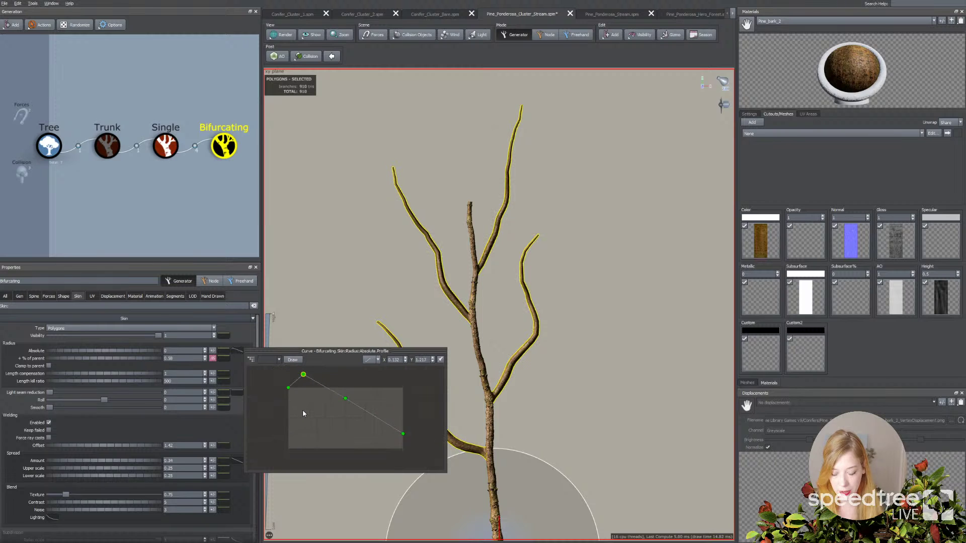
pyautogui.moveTo(314, 386); pyautogui.dragTo(320, 417)
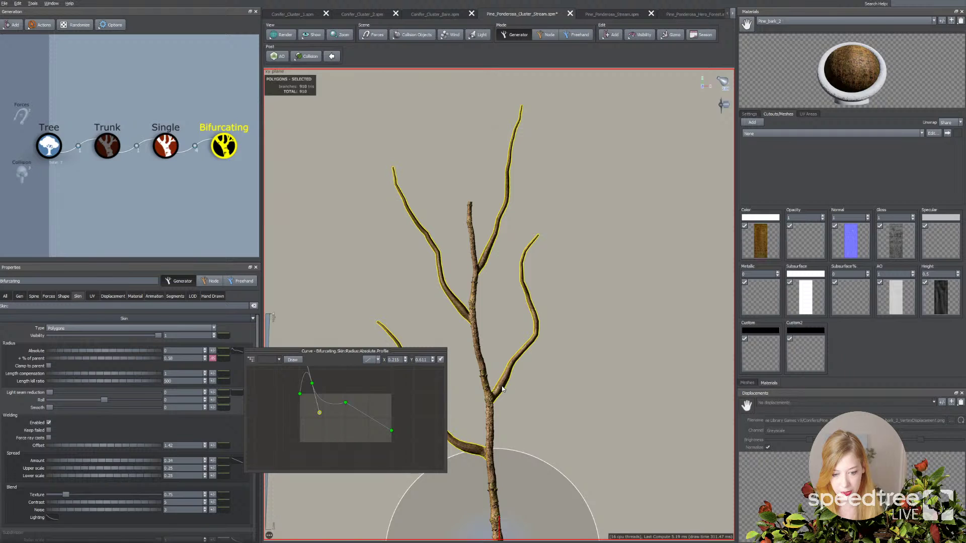
pyautogui.moveTo(312, 384); pyautogui.dragTo(310, 397)
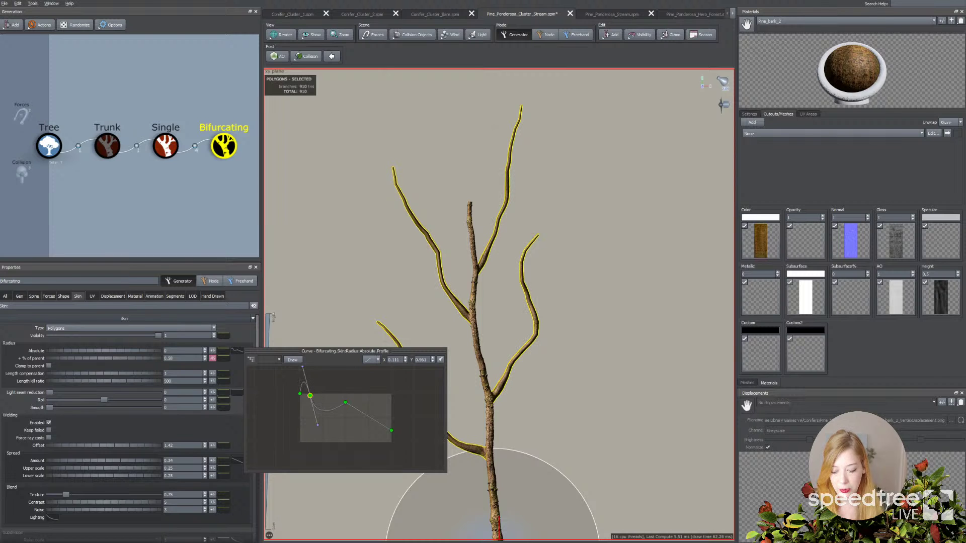
# Examine the shortleaf pine reference image in the web browser, and compare it with the branch structure back in SpeedTree
pyautogui.hotkey('alt', 'Tab')
pyautogui.click(402, 19)
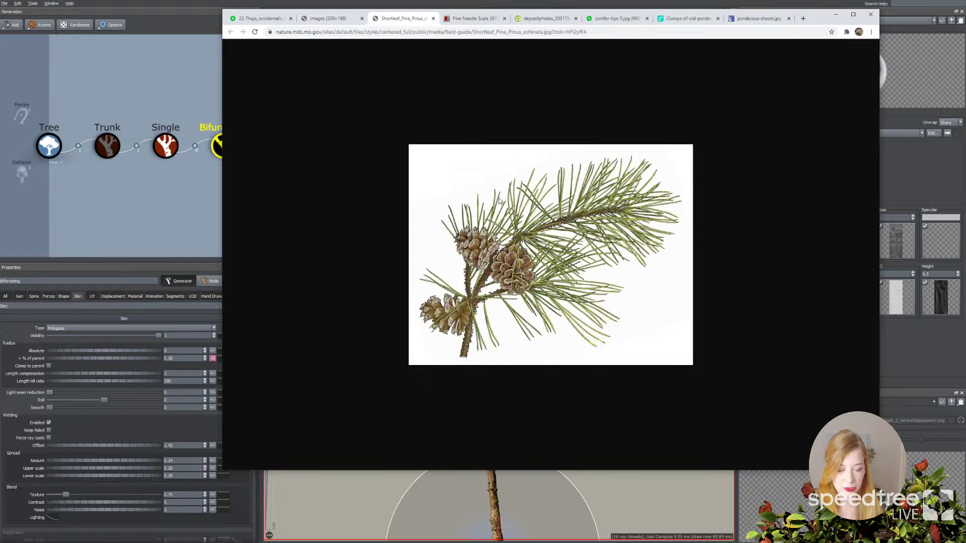
pyautogui.click(451, 488)
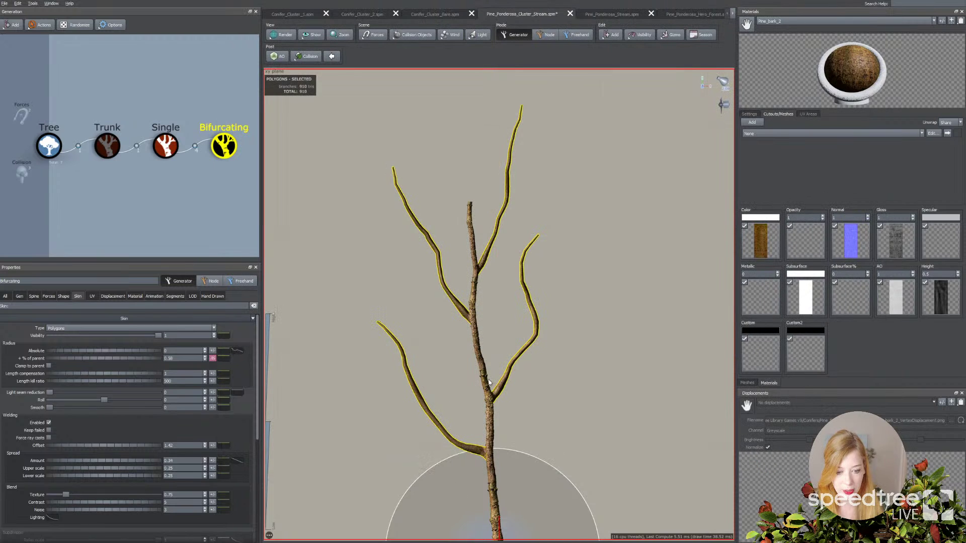
pyautogui.scroll(3, 490, 381)
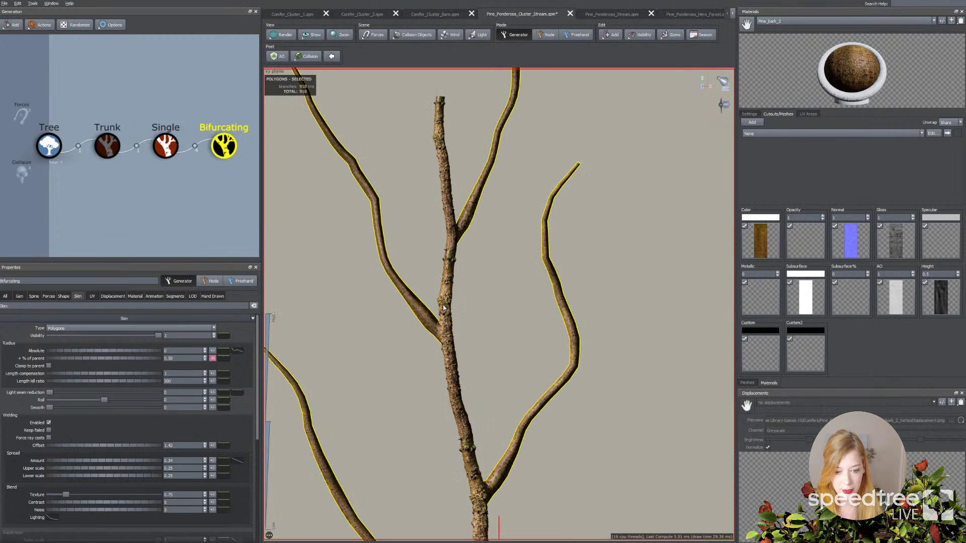
pyautogui.click(418, 428)
pyautogui.scroll(-3, 418, 428)
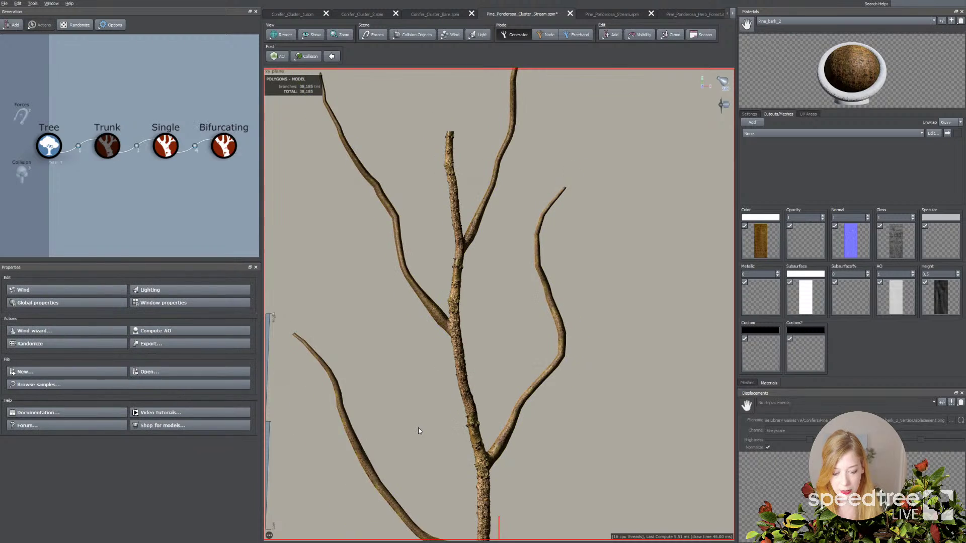
pyautogui.scroll(-1, 418, 428)
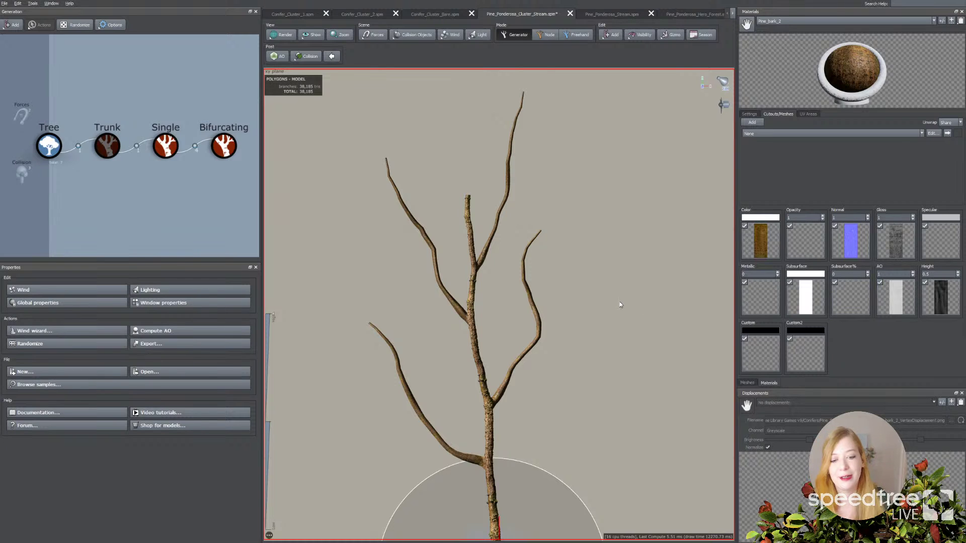
# Add a second Bifurcating generator as a child of the existing Bifurcating branches
pyautogui.click(435, 268)
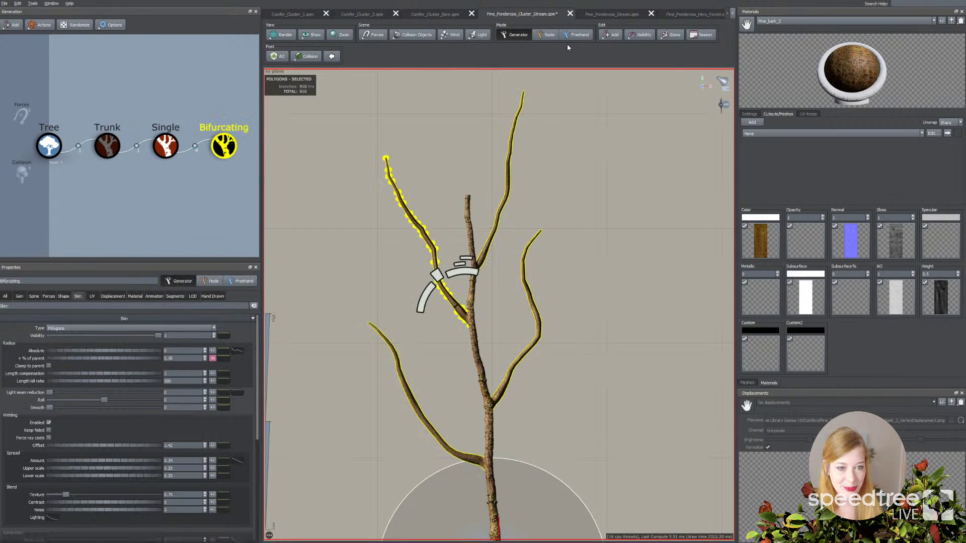
pyautogui.click(610, 34)
pyautogui.moveTo(623, 126)
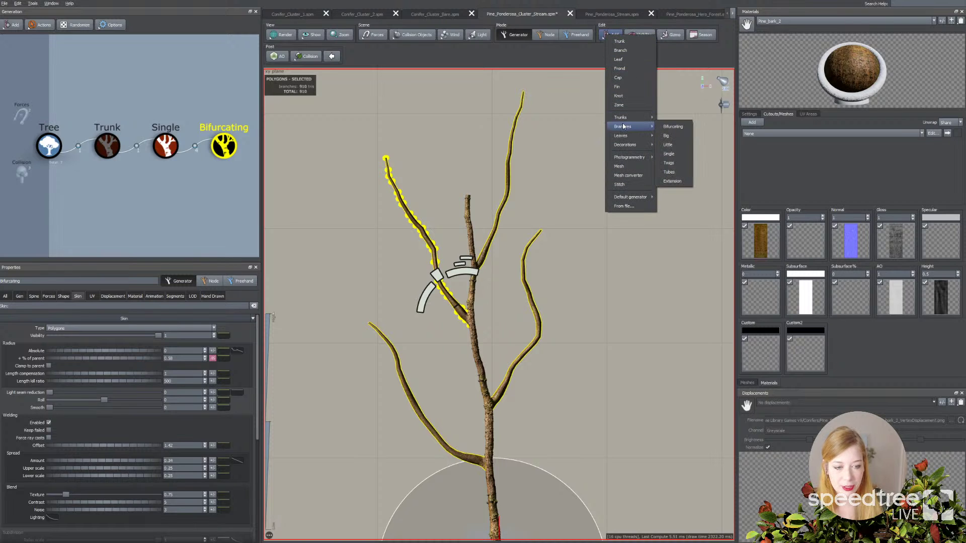
pyautogui.click(673, 127)
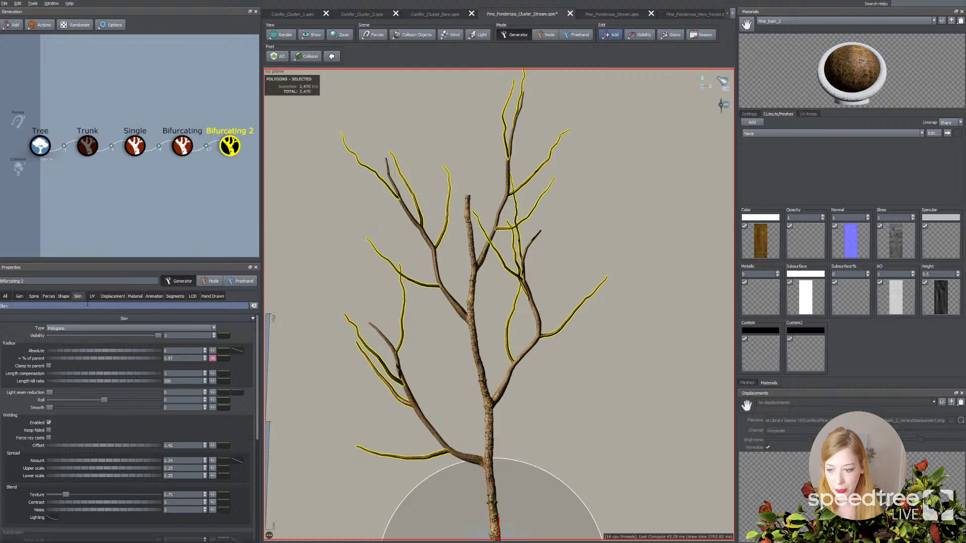
# Add variance to the absolute spine length of the Bifurcating 2 branches and raise their start angle to 0.903
pyautogui.click(63, 296)
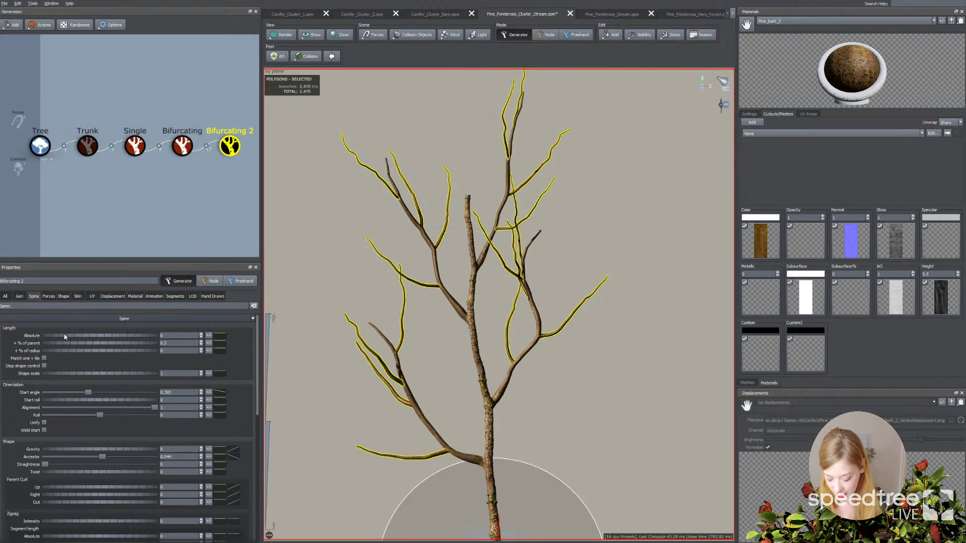
pyautogui.click(208, 335)
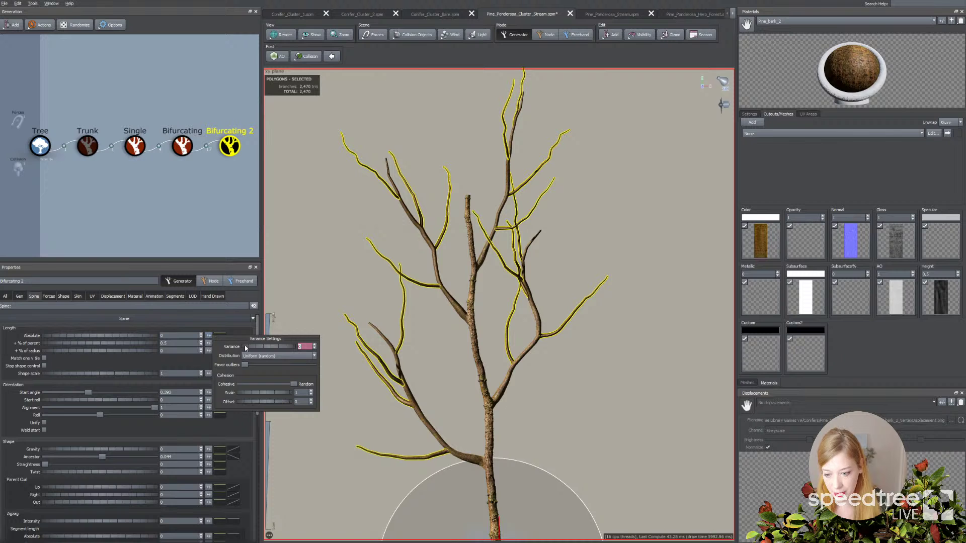
pyautogui.moveTo(355, 351); pyautogui.dragTo(294, 348)
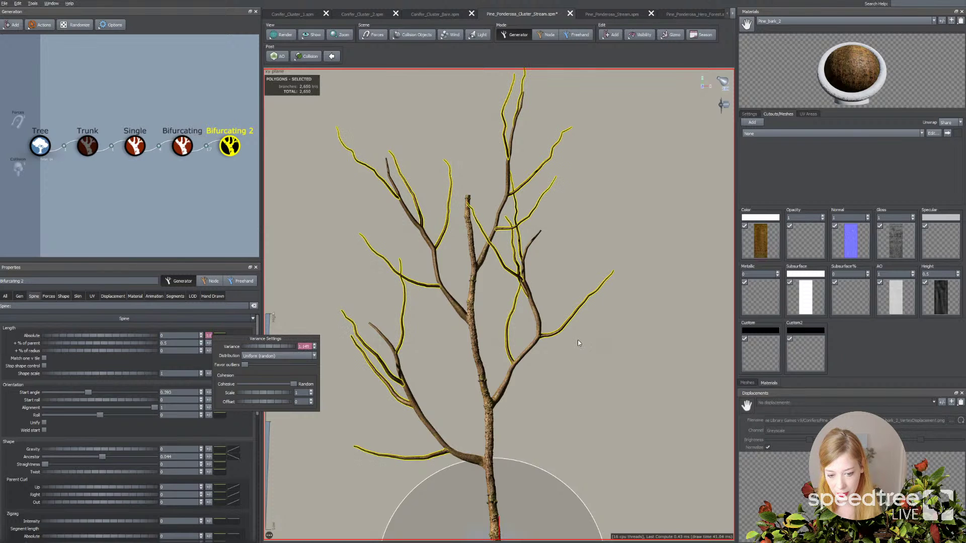
# Break off the Bifurcating 2 branches near their bases with a break chance of 0.945 and a break spot of 0.09
pyautogui.scroll(-1, 144, 369)
pyautogui.scroll(-5, 144, 370)
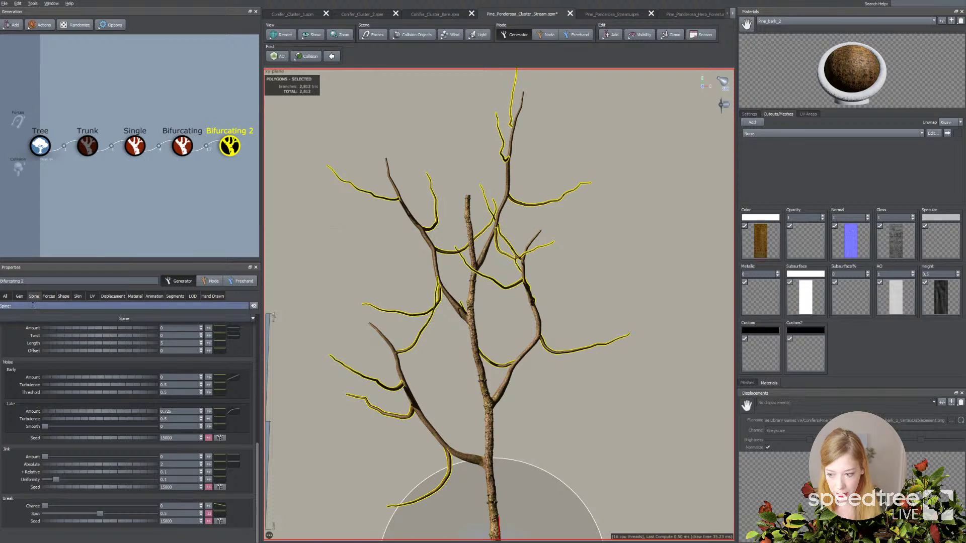
pyautogui.moveTo(51, 507)
pyautogui.mouseDown()
pyautogui.moveTo(156, 508)
pyautogui.moveTo(56, 517)
pyautogui.mouseUp()
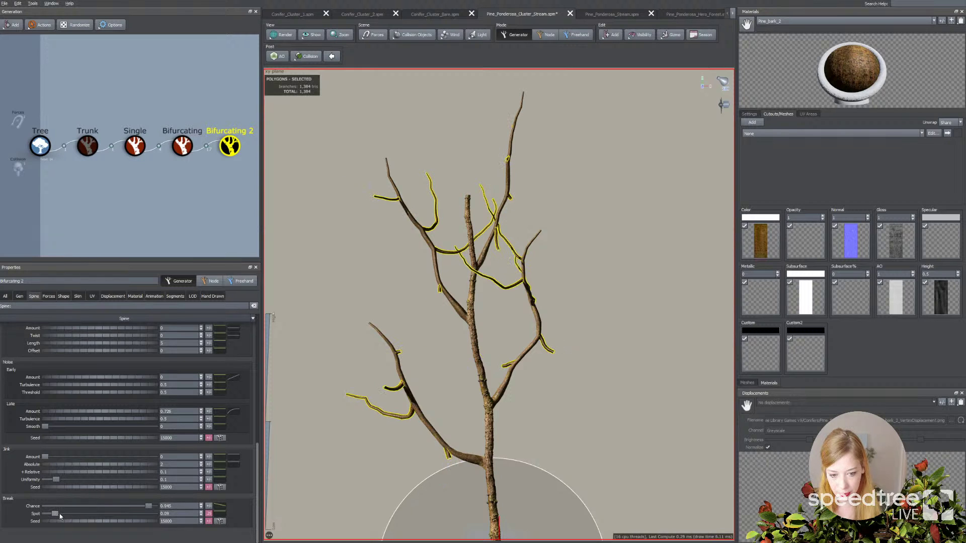
# Try adding a Knot generator to the Bifurcating 2 branches with Extend parent set to Breaks only
pyautogui.click(613, 37)
pyautogui.moveTo(635, 135)
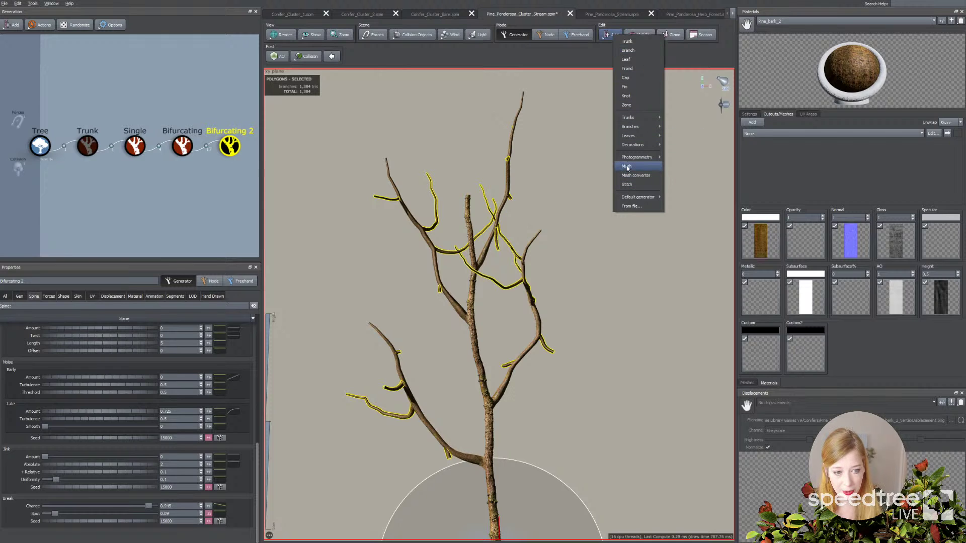
pyautogui.click(626, 96)
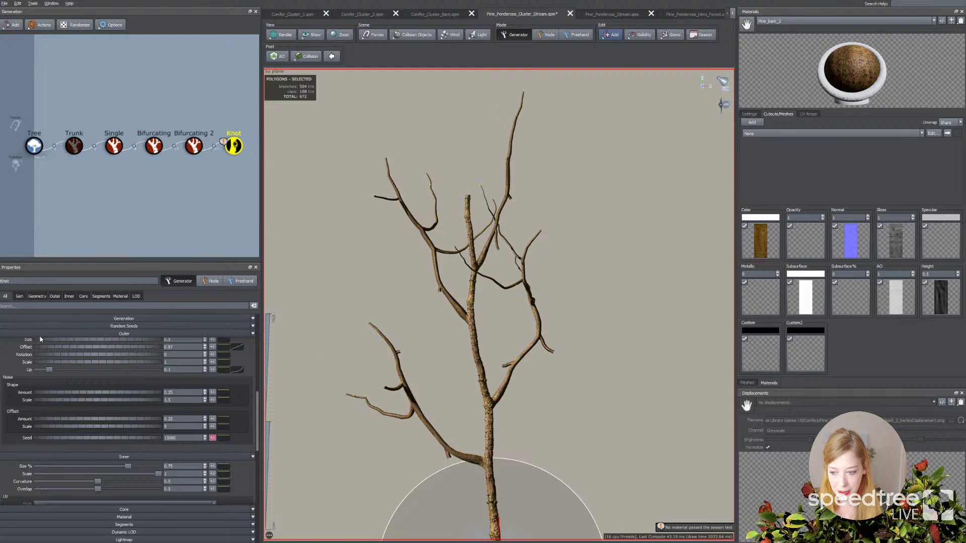
pyautogui.click(19, 296)
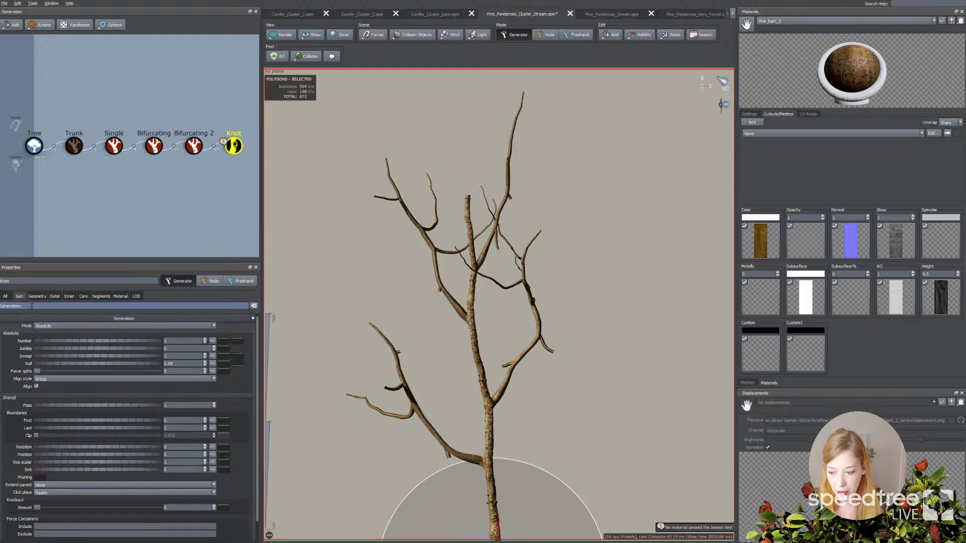
pyautogui.click(77, 487)
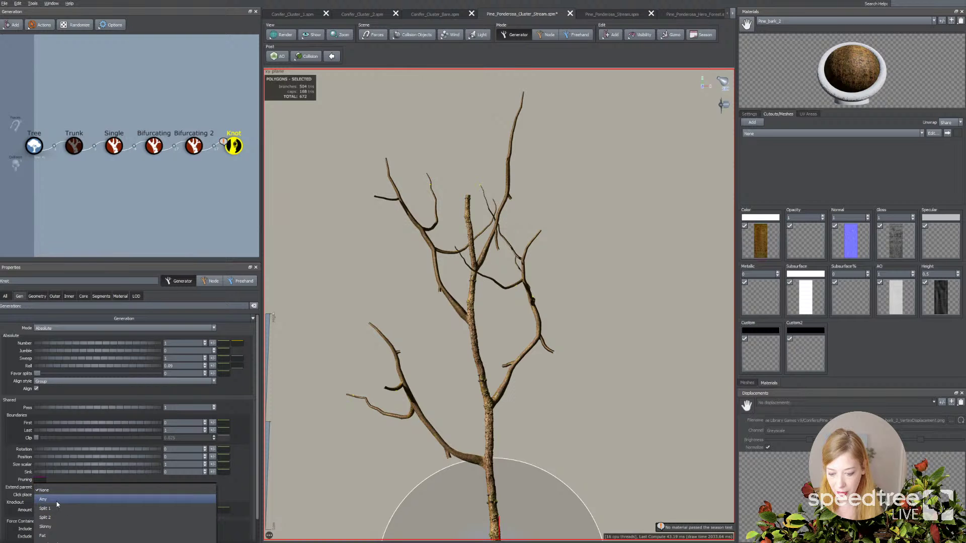
pyautogui.click(51, 540)
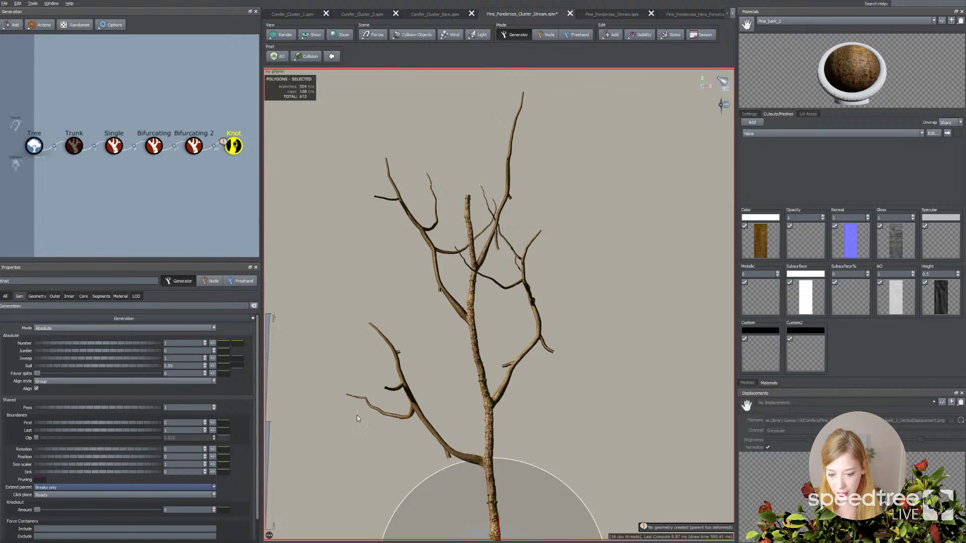
# Check the break settings of the Bifurcating 2 branches and delete the Knot generator
pyautogui.click(398, 355)
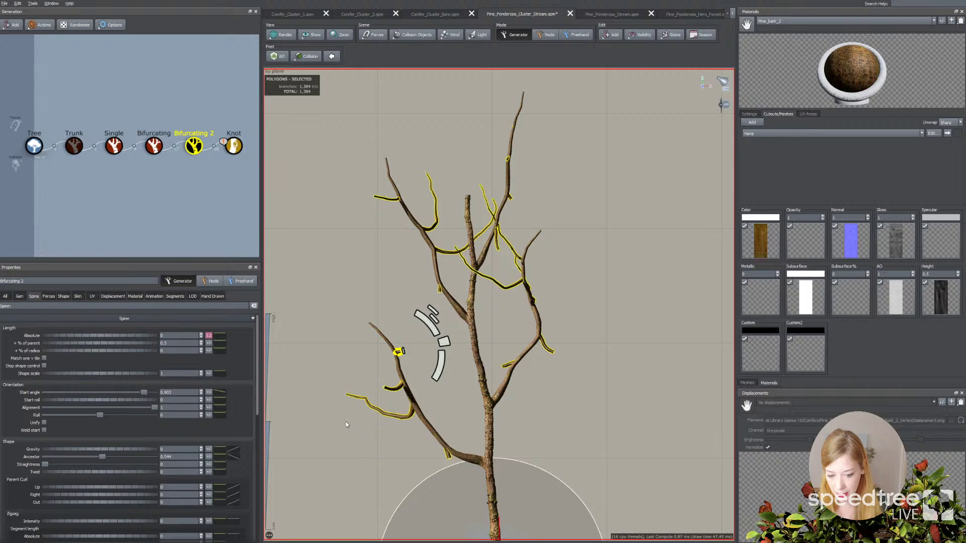
pyautogui.scroll(-10, 98, 452)
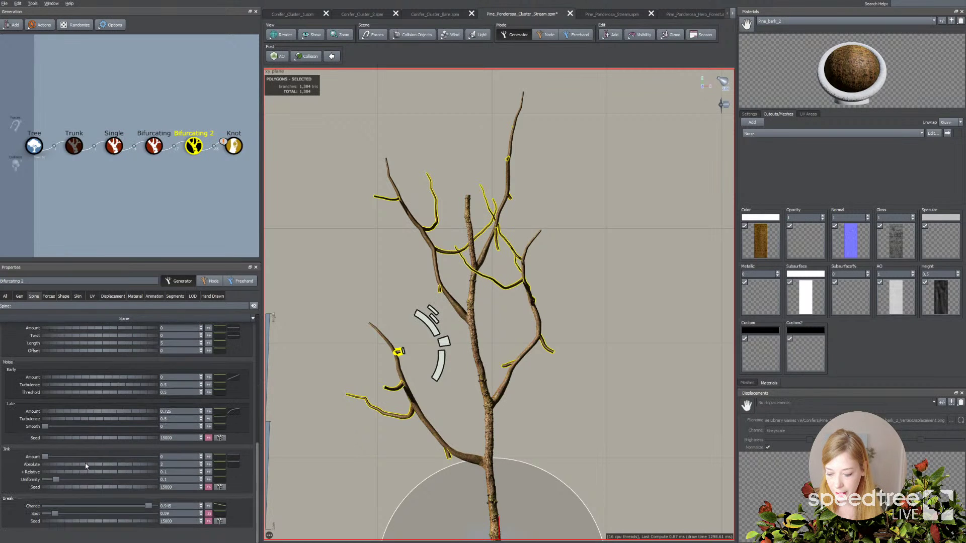
pyautogui.click(235, 146)
pyautogui.moveTo(236, 175); pyautogui.dragTo(242, 188)
pyautogui.press('Delete')
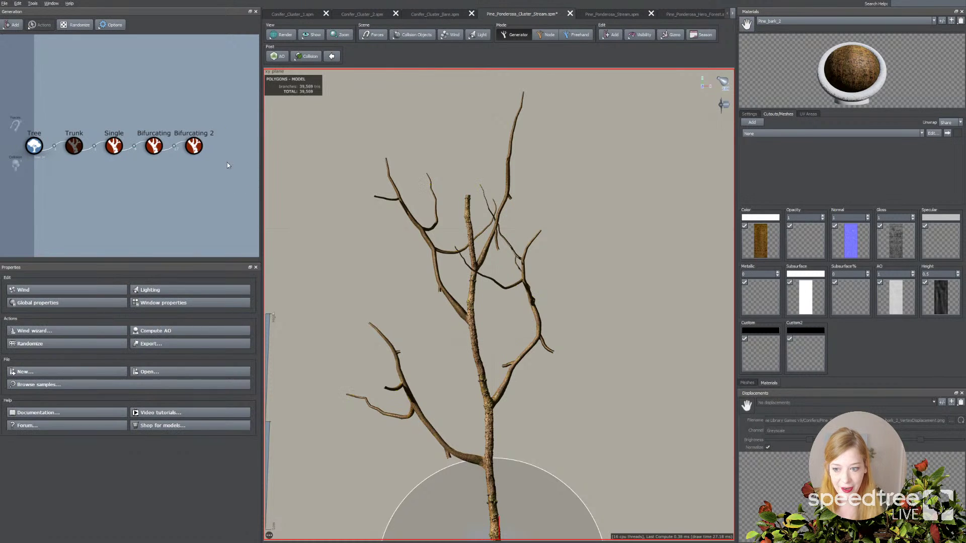
# Add a Cap generator as a child of Bifurcating 2, with Extend parent set to Breaks only
pyautogui.click(610, 35)
pyautogui.click(628, 76)
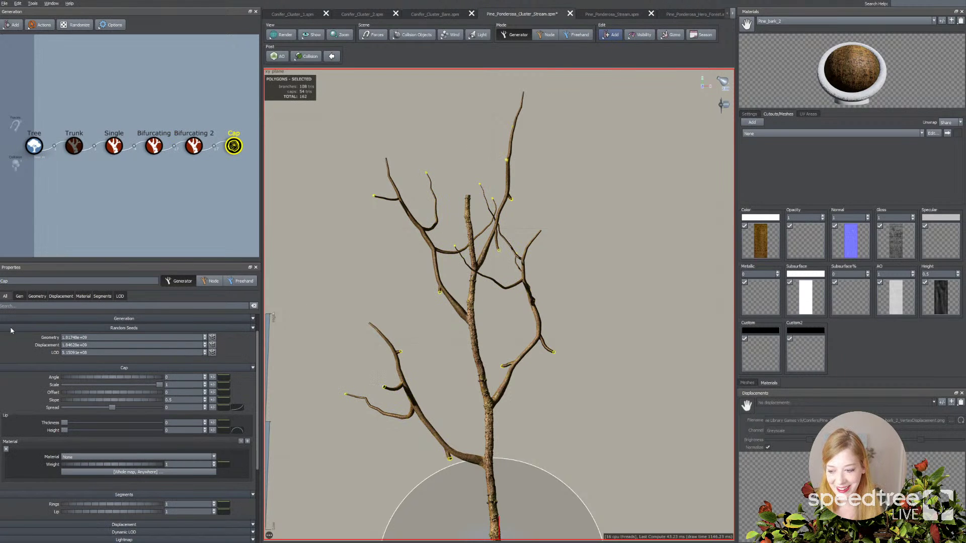
pyautogui.click(19, 296)
pyautogui.click(60, 335)
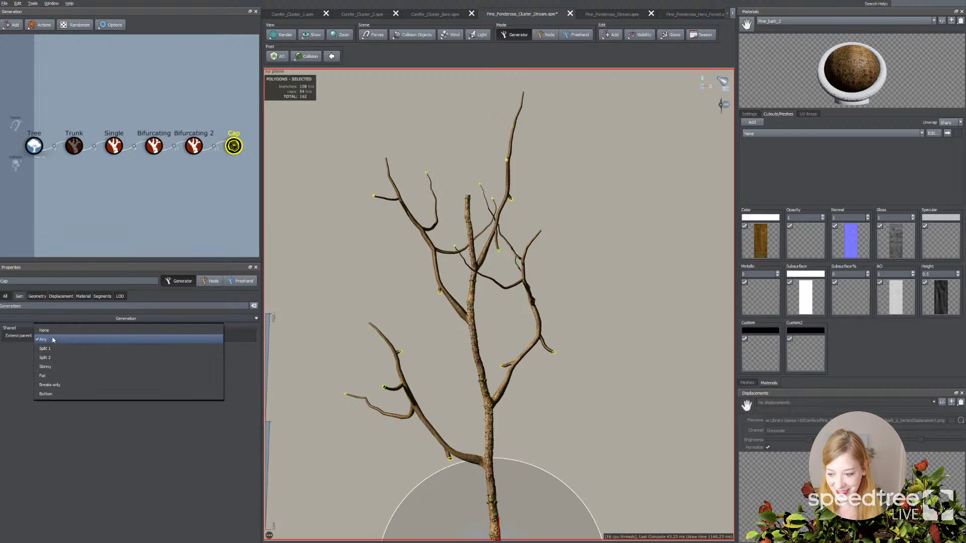
pyautogui.click(54, 383)
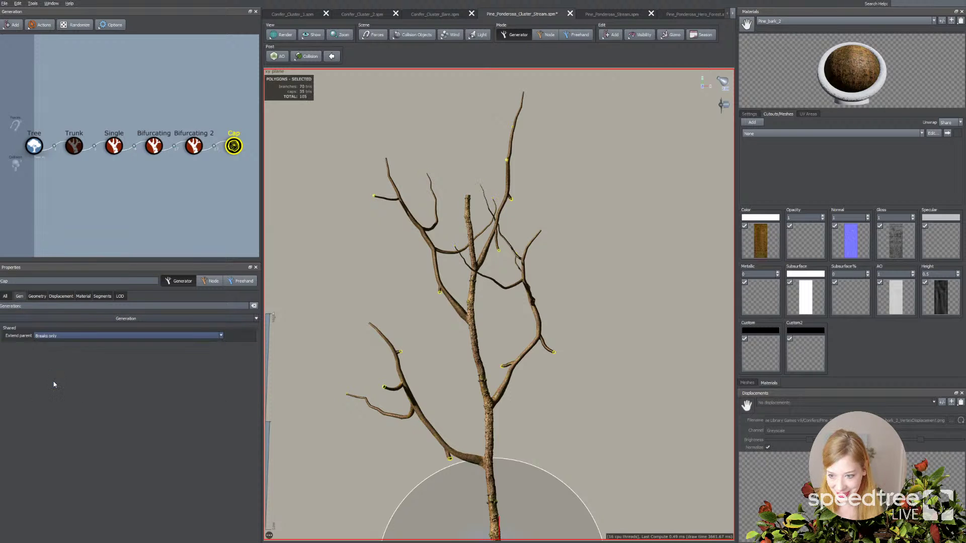
pyautogui.click(437, 292)
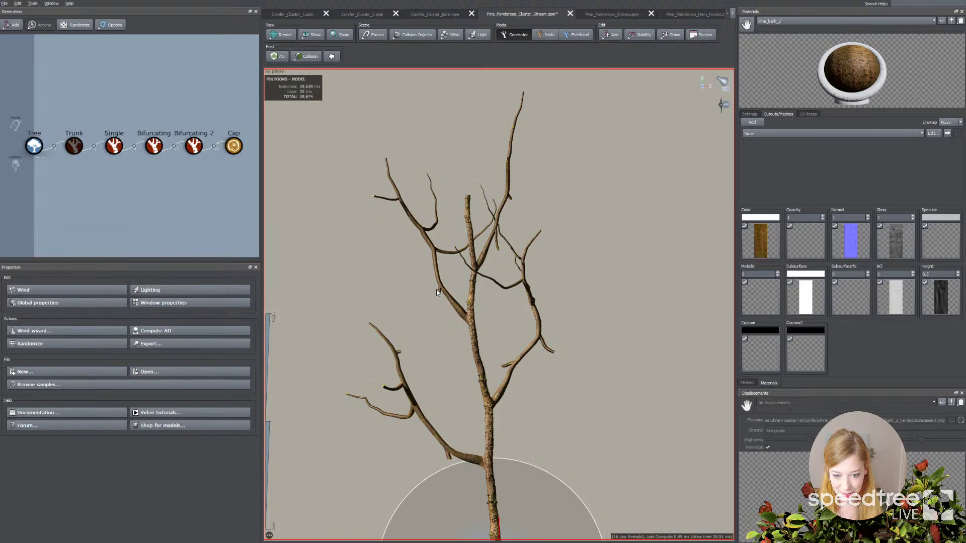
# Assign the Pine_bark_2 material to the Cap generator
pyautogui.click(399, 353)
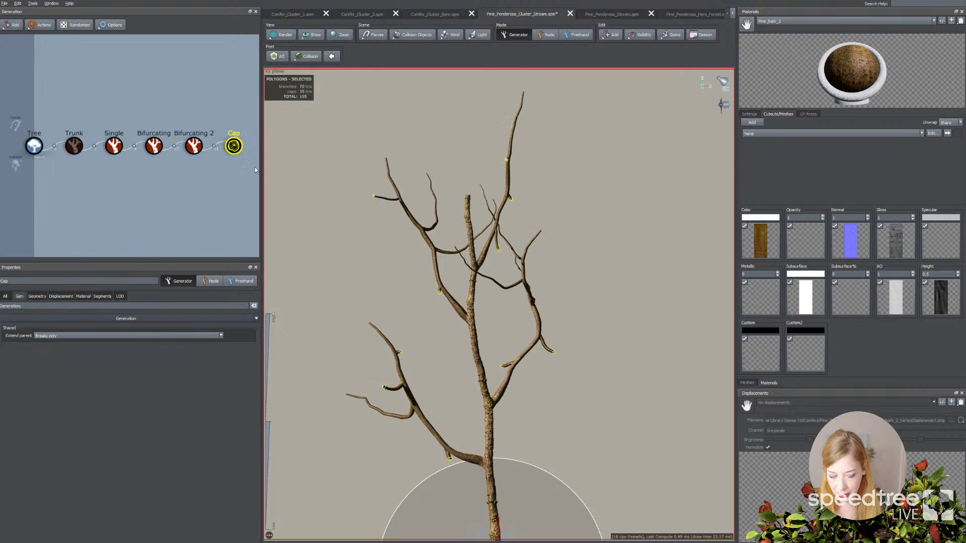
pyautogui.click(83, 296)
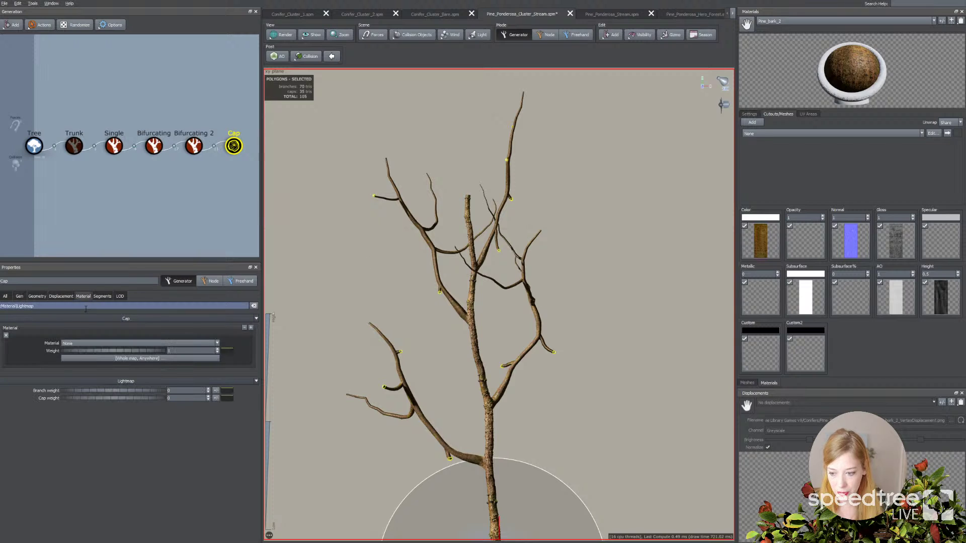
pyautogui.click(80, 343)
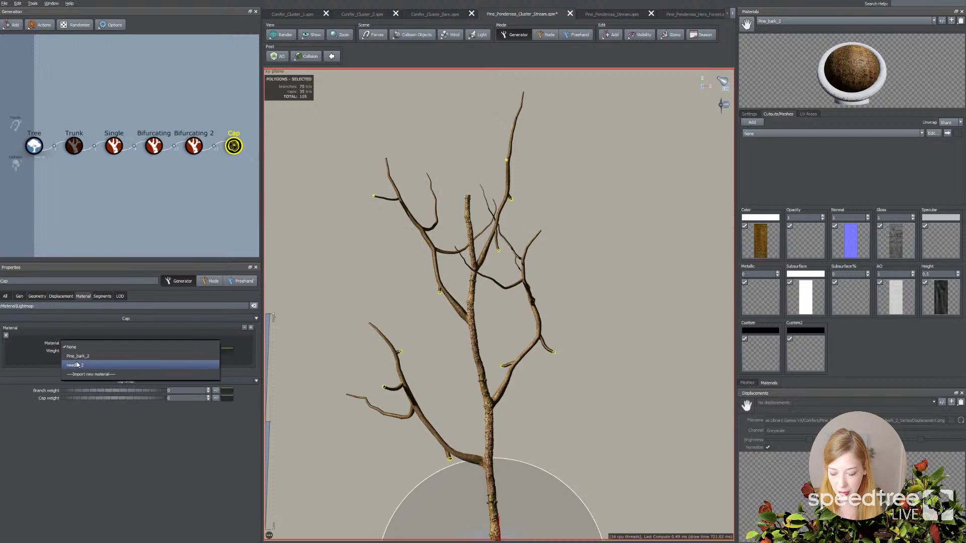
pyautogui.click(78, 357)
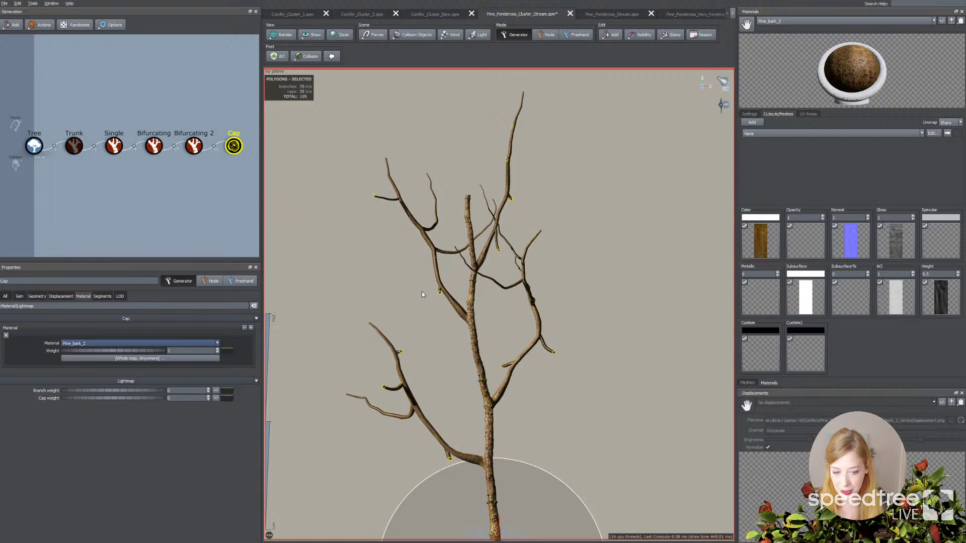
pyautogui.click(419, 330)
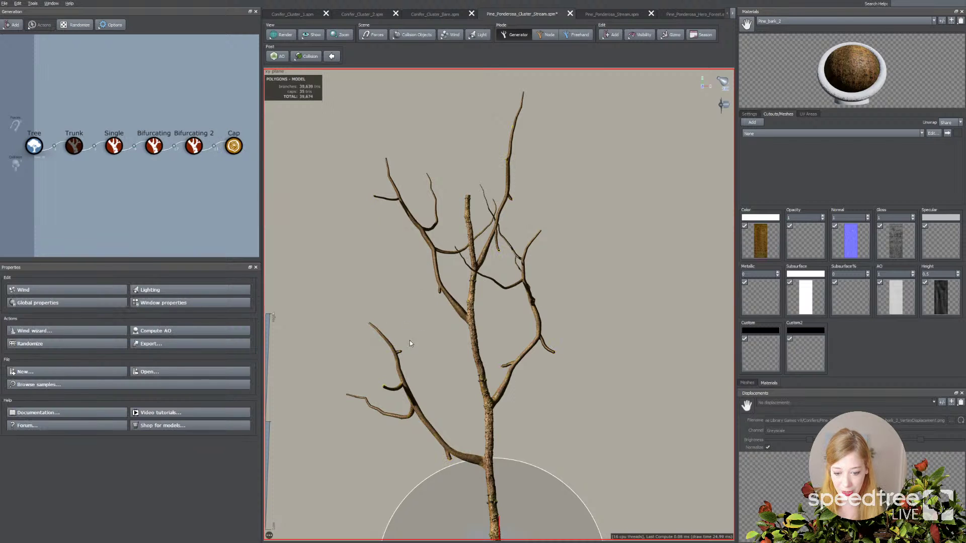
# Add a control point to the middle of the Bifurcating 2 skin radius profile curve and raise it to thicken the branches
pyautogui.click(397, 354)
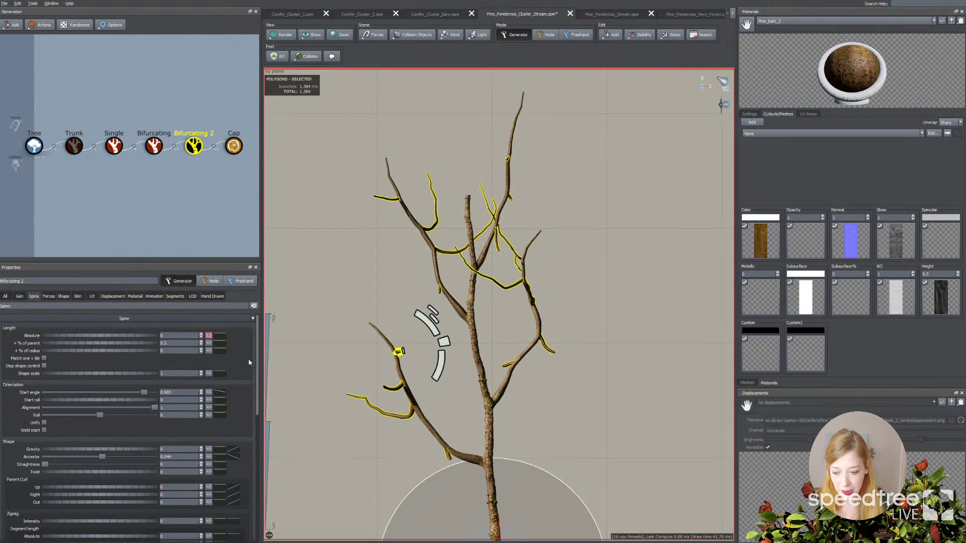
pyautogui.click(78, 296)
pyautogui.click(234, 350)
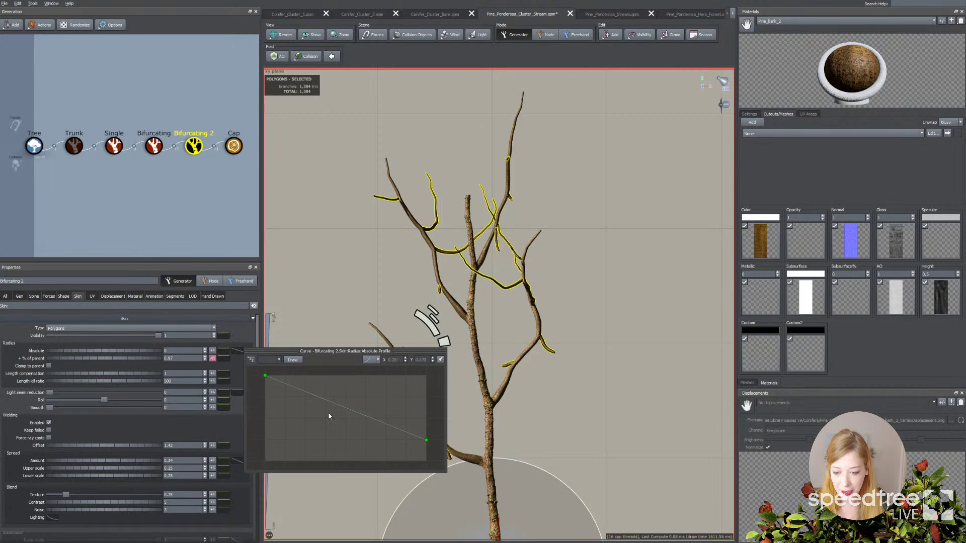
pyautogui.click(339, 406)
pyautogui.moveTo(337, 406); pyautogui.dragTo(323, 367)
pyautogui.click(431, 376)
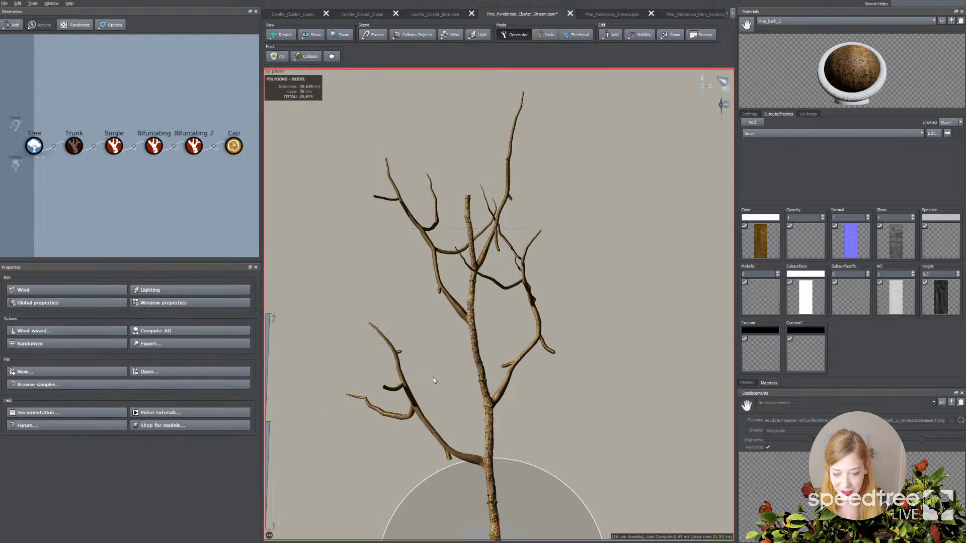
# Set Extend parent to Any for the Bifurcating 2 generator so its branches continue the parent tips
pyautogui.click(399, 354)
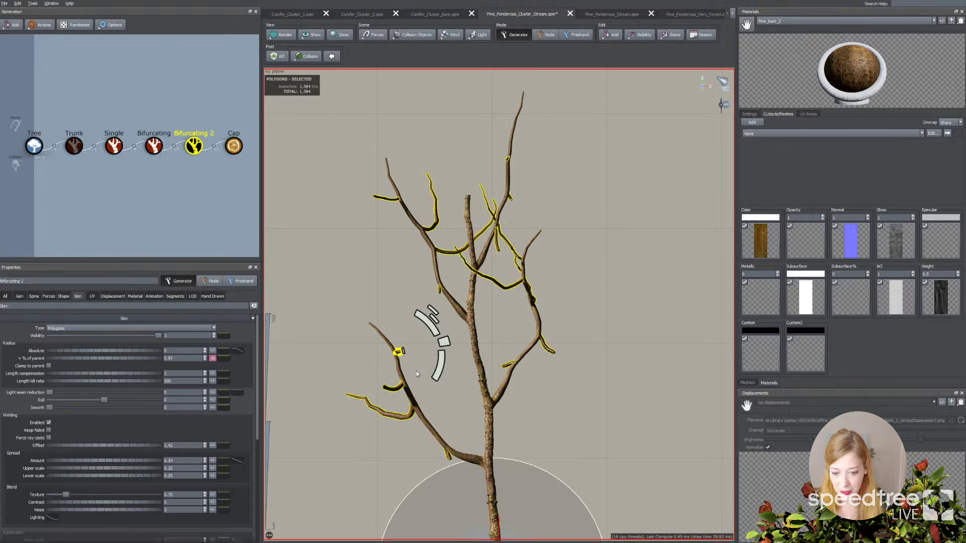
pyautogui.click(20, 296)
pyautogui.click(73, 472)
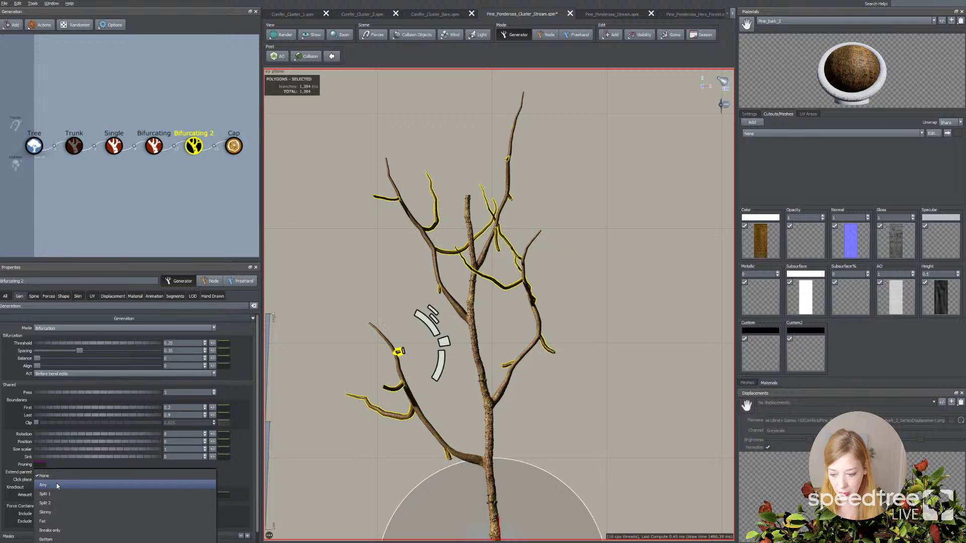
pyautogui.click(56, 482)
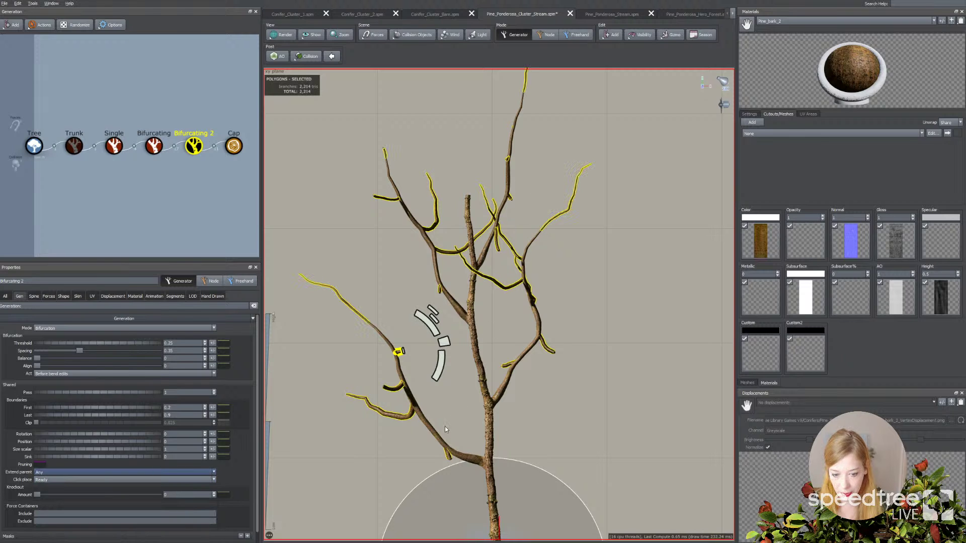
pyautogui.click(502, 415)
# Set Extend parent to Any for the first-level Bifurcating generator so a branch continues the single main branch
pyautogui.moveTo(540, 433); pyautogui.dragTo(535, 459, button='middle')
pyautogui.scroll(-3, 535, 458)
pyautogui.scroll(1, 536, 459)
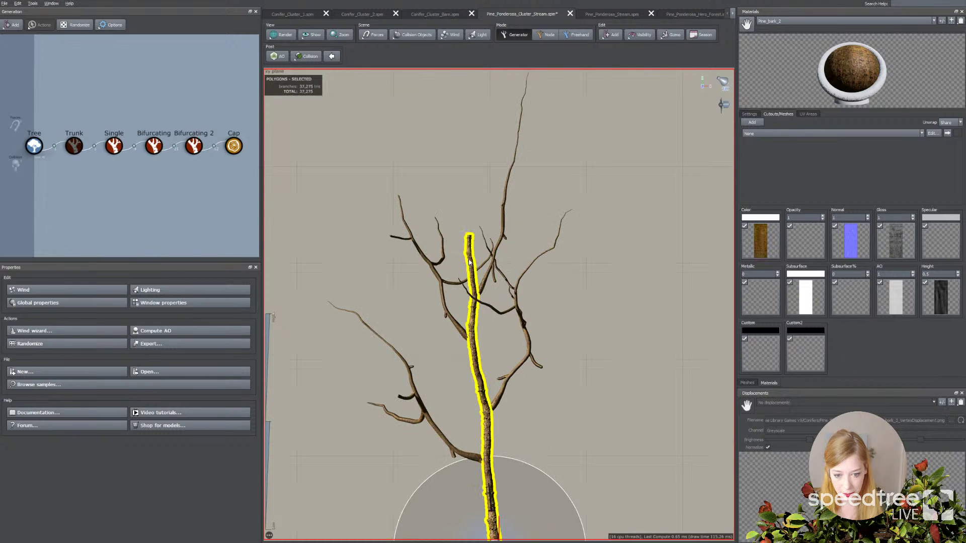
pyautogui.click(470, 242)
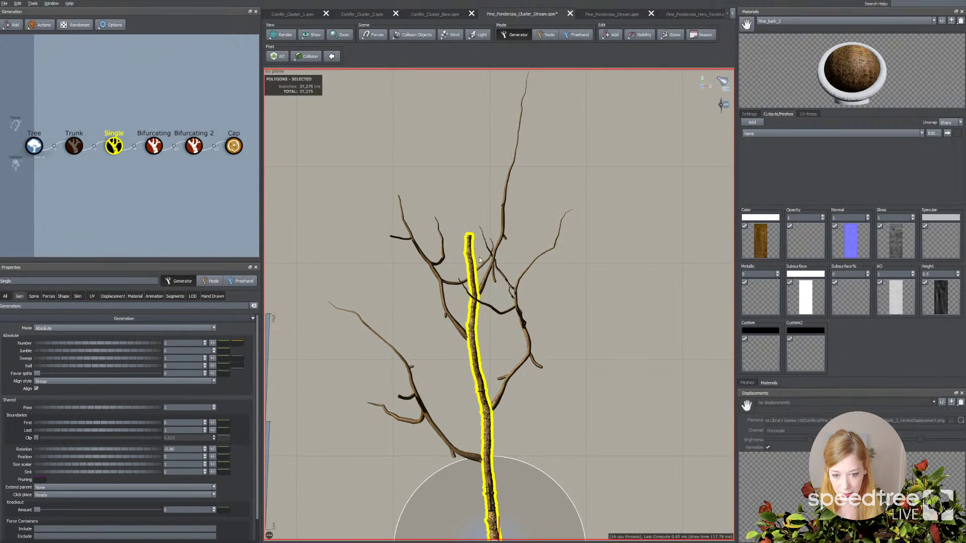
pyautogui.click(485, 287)
pyautogui.click(46, 472)
pyautogui.click(48, 483)
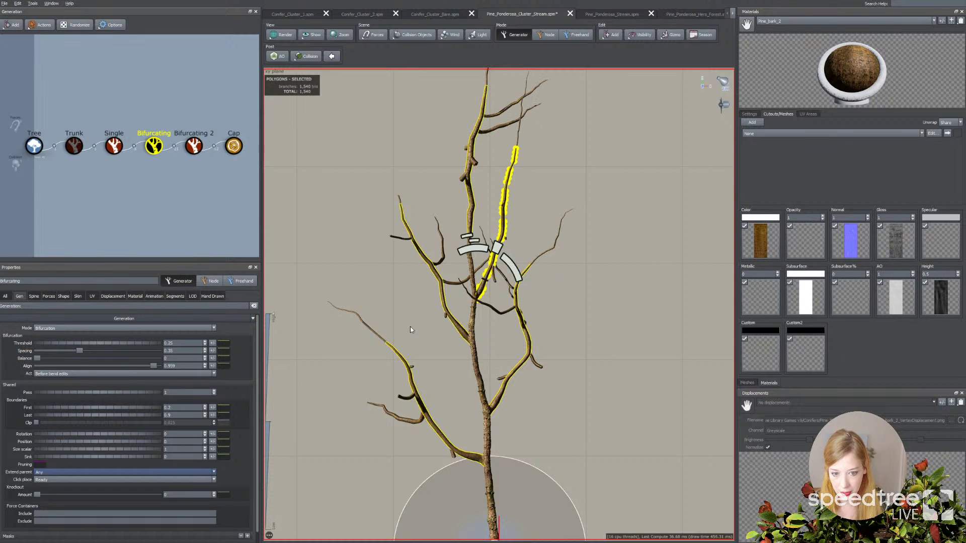
pyautogui.click(523, 209)
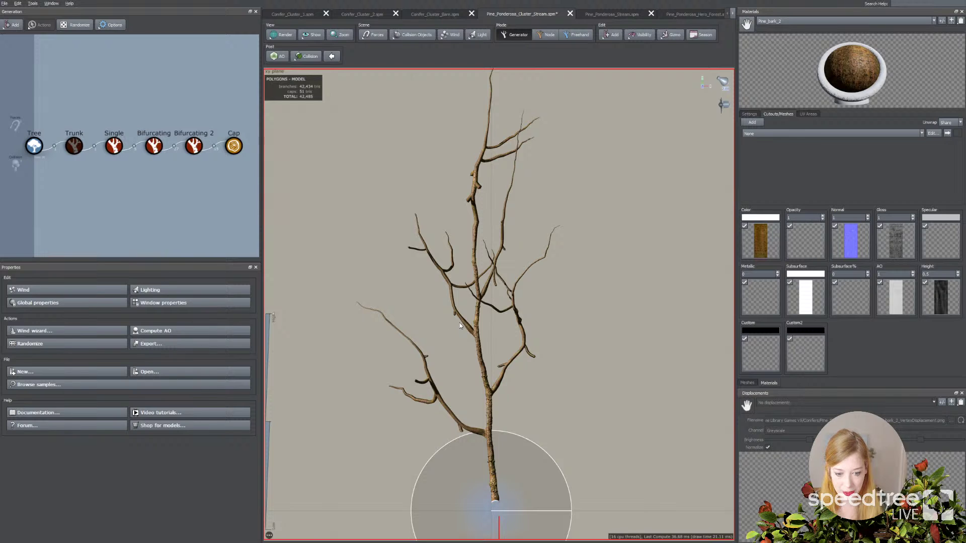
# Frame the whole extended branch structure and save the cluster model file
pyautogui.moveTo(510, 336); pyautogui.dragTo(505, 363, button='middle')
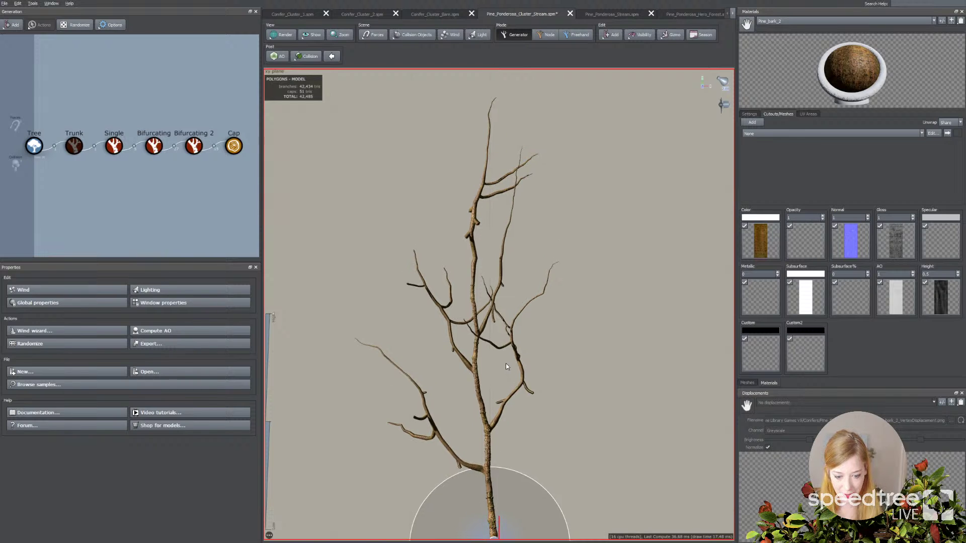
pyautogui.scroll(1, 508, 361)
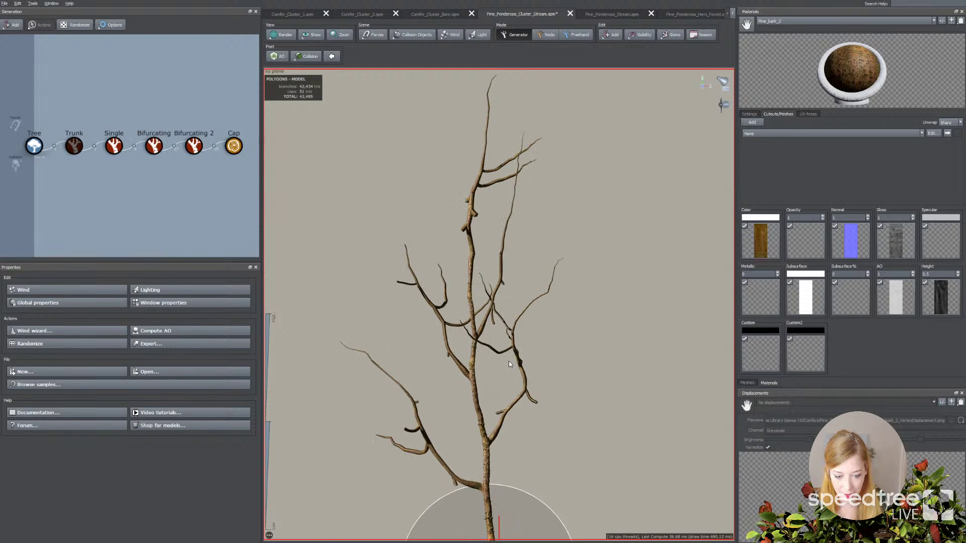
pyautogui.click(5, 8)
pyautogui.click(21, 53)
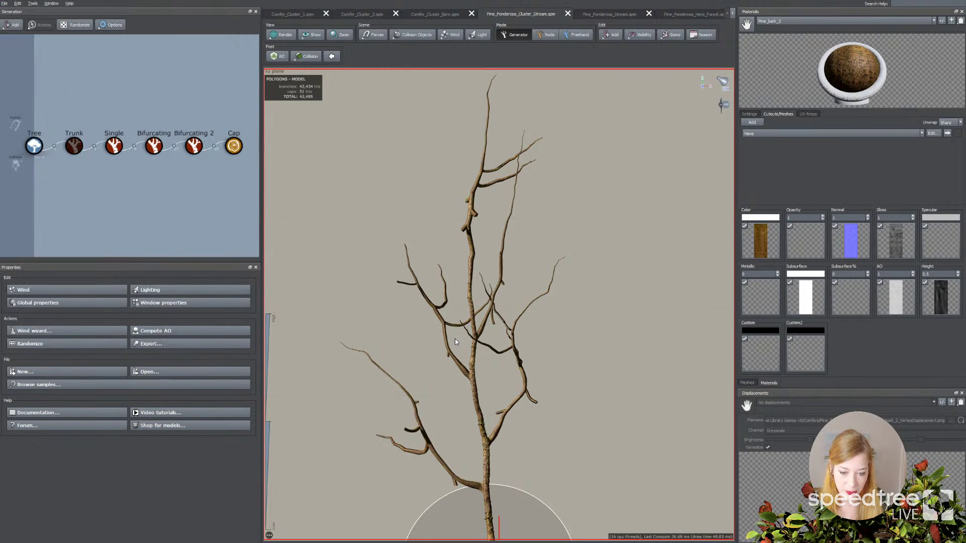
# Rotate the two side twigs near the tip of the main branch individually so they point upward on either side
pyautogui.click(547, 35)
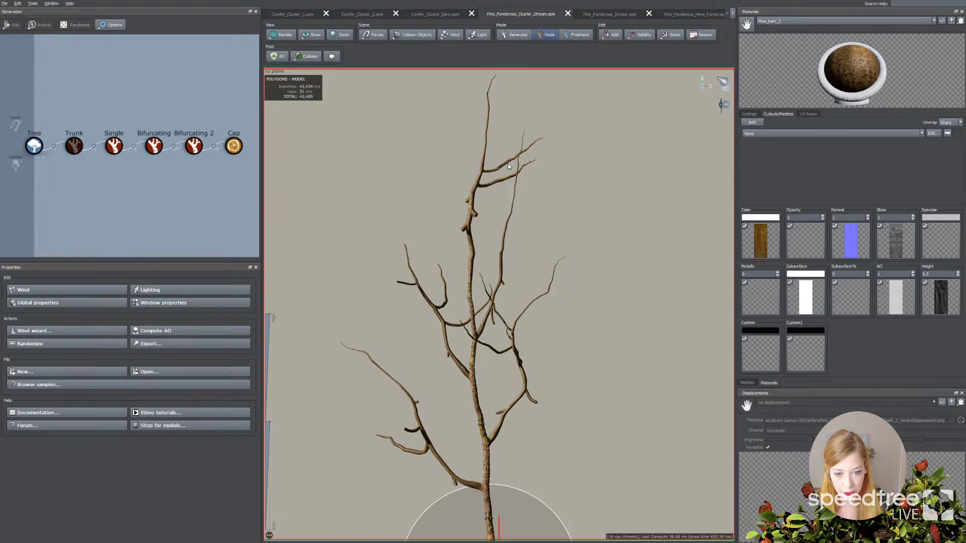
pyautogui.moveTo(508, 161); pyautogui.dragTo(537, 165, button='middle')
pyautogui.click(546, 161)
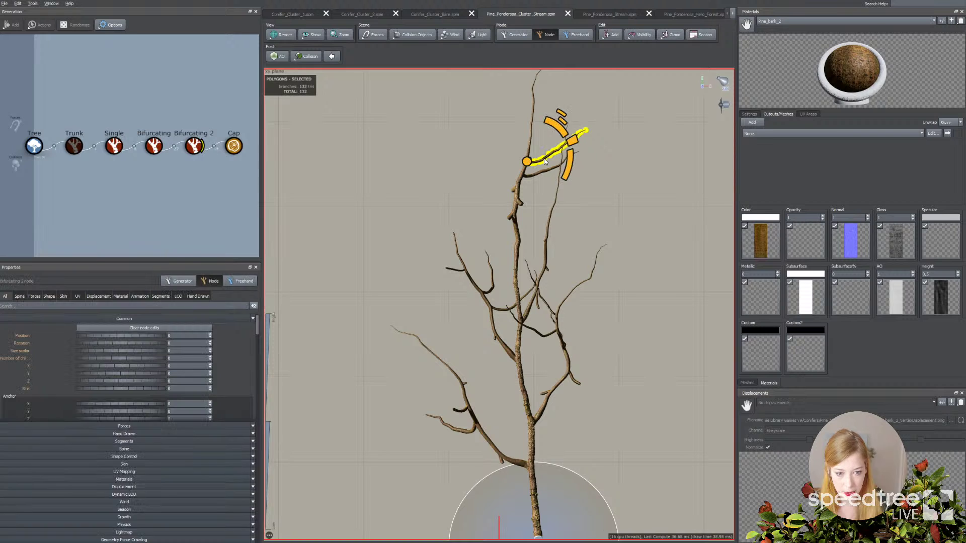
pyautogui.moveTo(569, 166); pyautogui.dragTo(568, 131)
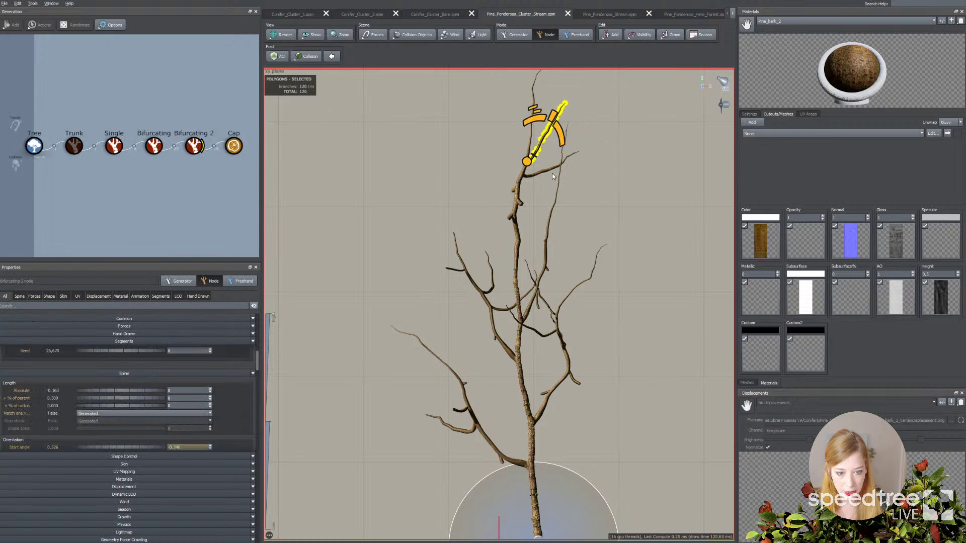
pyautogui.click(554, 168)
pyautogui.moveTo(564, 172); pyautogui.dragTo(483, 94)
pyautogui.click(555, 224)
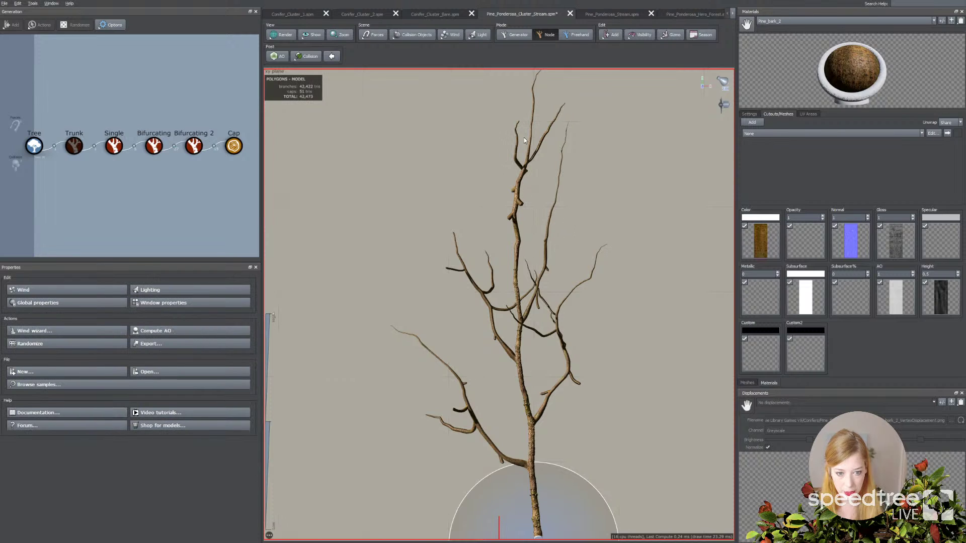
# Rotate the large lower-right bifurcating branch outward and slightly adjust the angle of the small twig crossing toward the main stem
pyautogui.click(565, 357)
pyautogui.moveTo(570, 394); pyautogui.dragTo(582, 406)
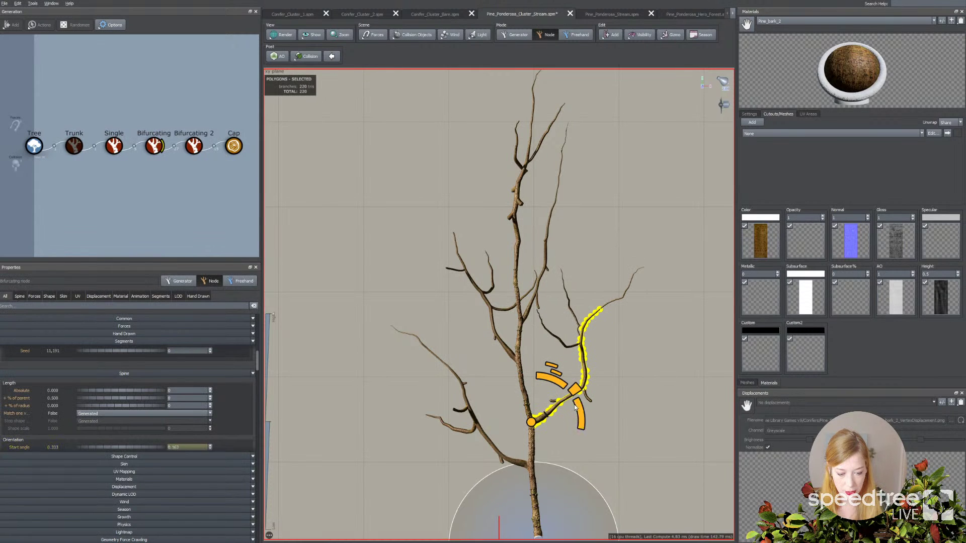
pyautogui.click(555, 279)
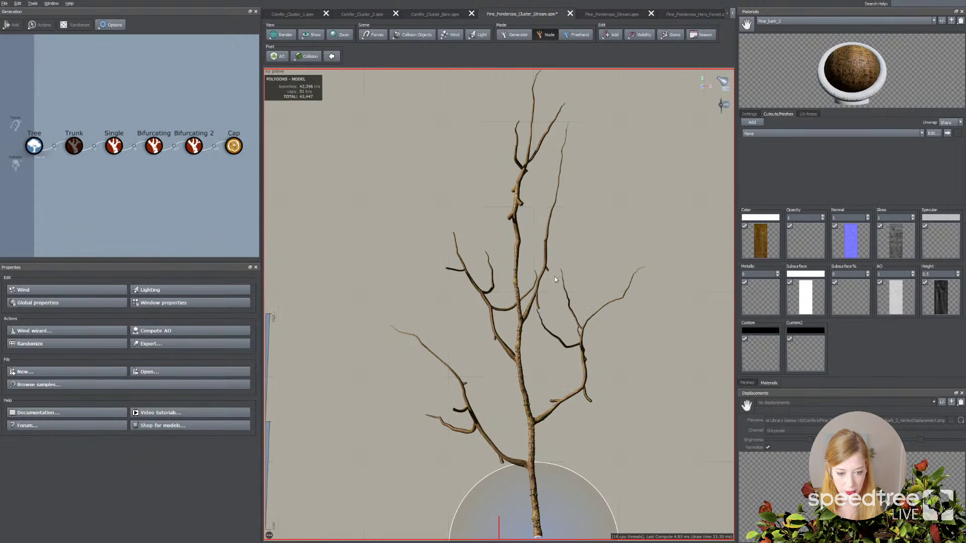
pyautogui.click(537, 301)
pyautogui.moveTo(547, 336); pyautogui.dragTo(548, 329)
pyautogui.click(585, 146)
pyautogui.moveTo(573, 237); pyautogui.dragTo(542, 262, button='middle')
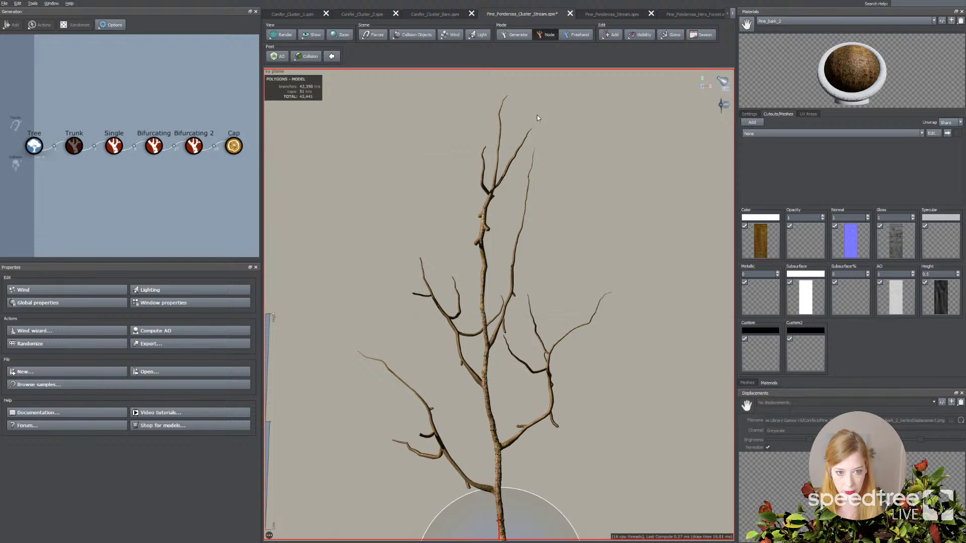
# Bend the upper-left bifurcating branch freehand outward and down, away from the main stem
pyautogui.click(576, 34)
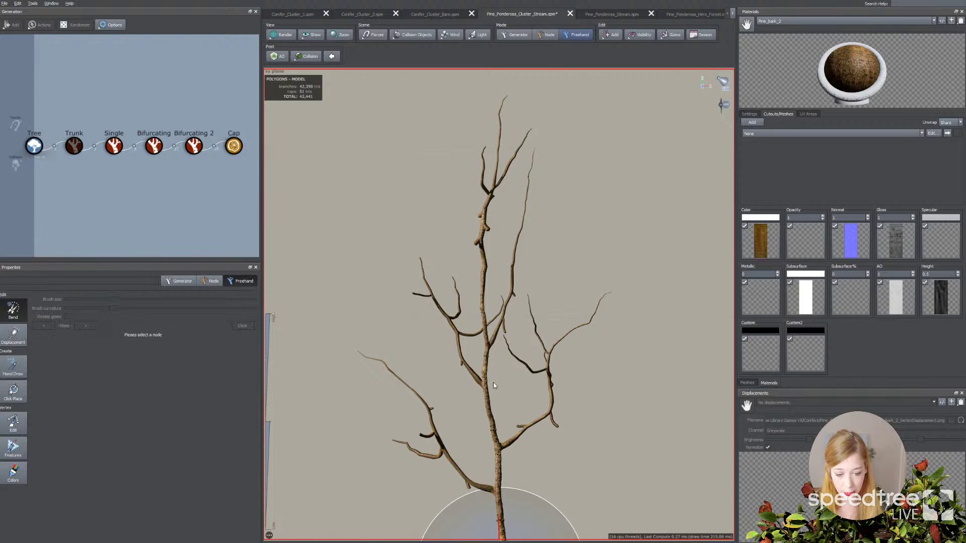
pyautogui.click(470, 366)
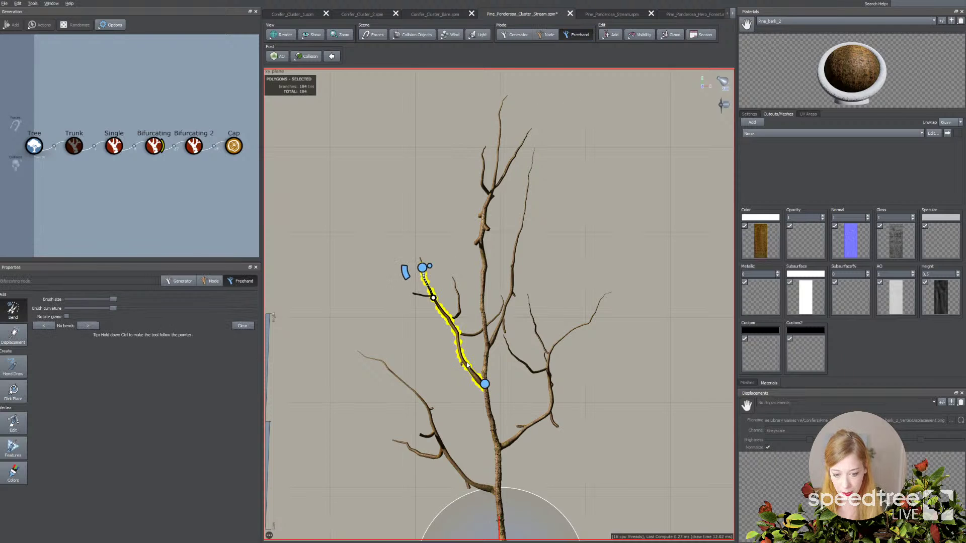
pyautogui.click(435, 300)
pyautogui.click(432, 295)
pyautogui.moveTo(433, 296); pyautogui.dragTo(421, 315)
pyautogui.click(421, 320)
pyautogui.click(436, 329)
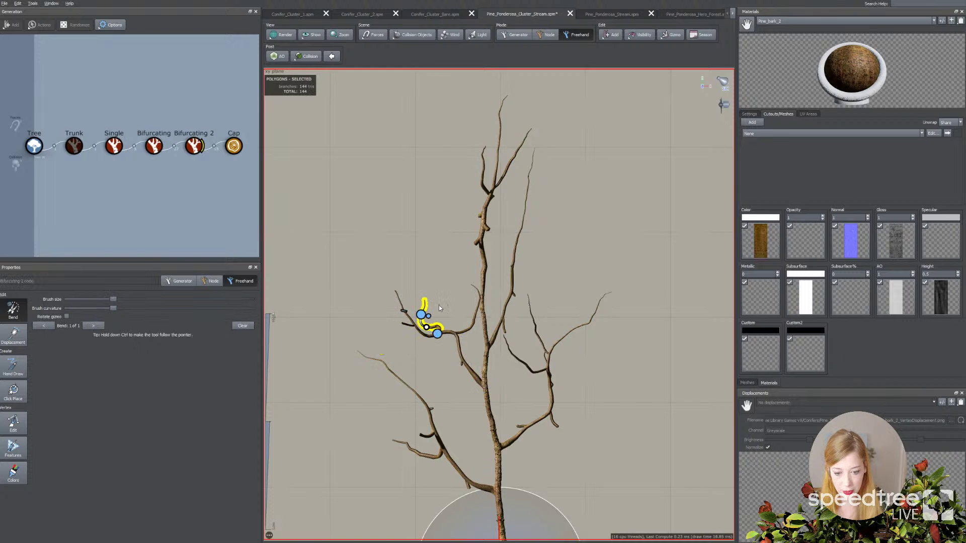
pyautogui.click(438, 305)
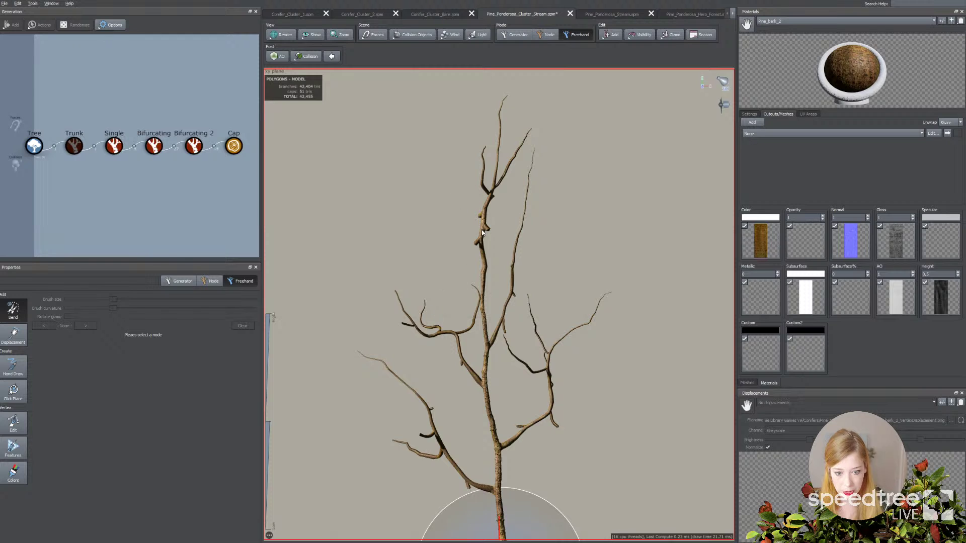
# Bend the inner twig of the upper-left branch freehand up and away from the main stem
pyautogui.click(475, 315)
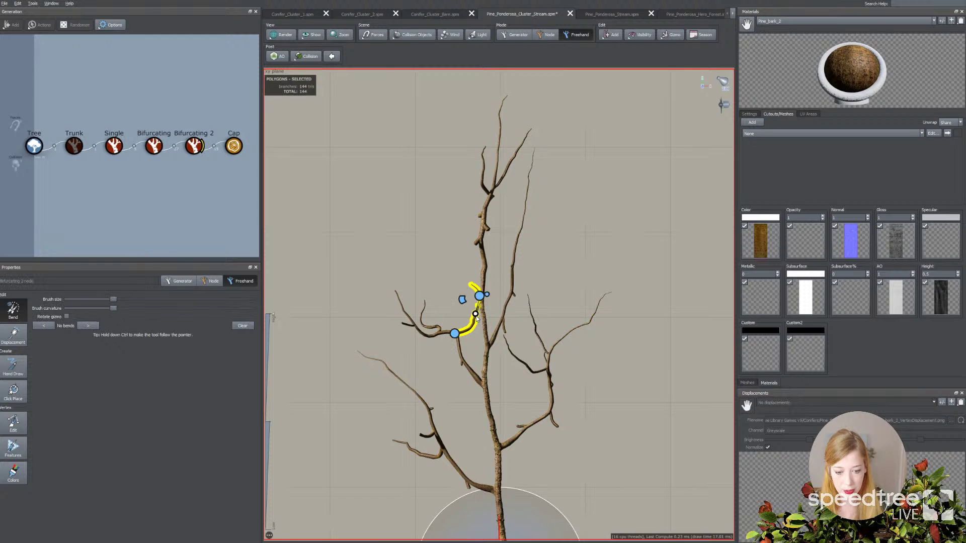
pyautogui.moveTo(477, 306); pyautogui.dragTo(456, 274)
pyautogui.click(539, 270)
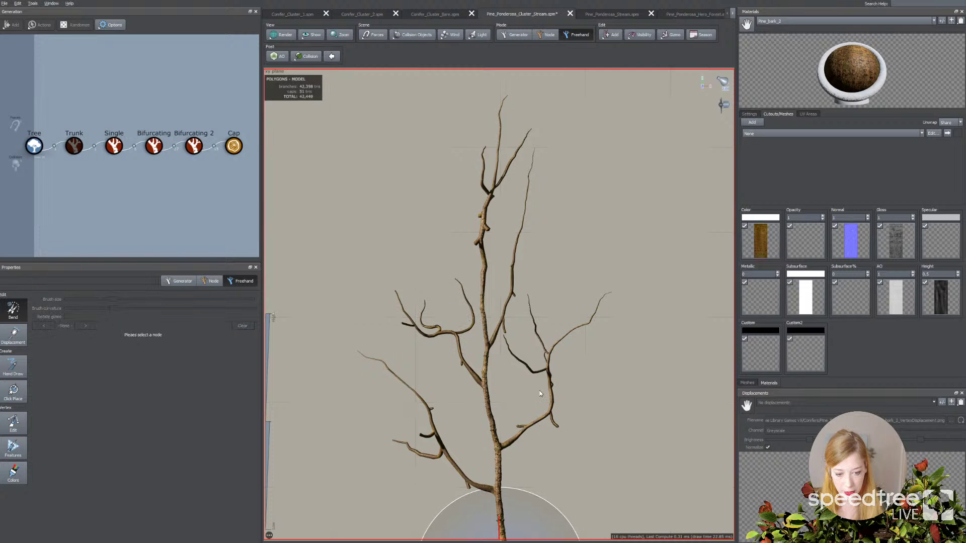
# Switch to the browser and examine the pine branch, trunk and ponderosa tree reference photos, then return to the model
pyautogui.hotkey('alt', 'Tab')
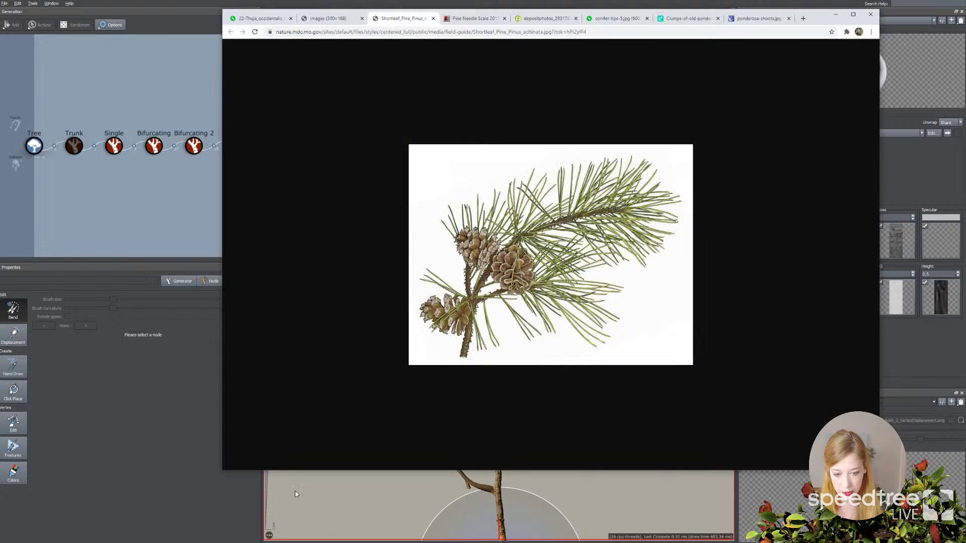
pyautogui.click(328, 19)
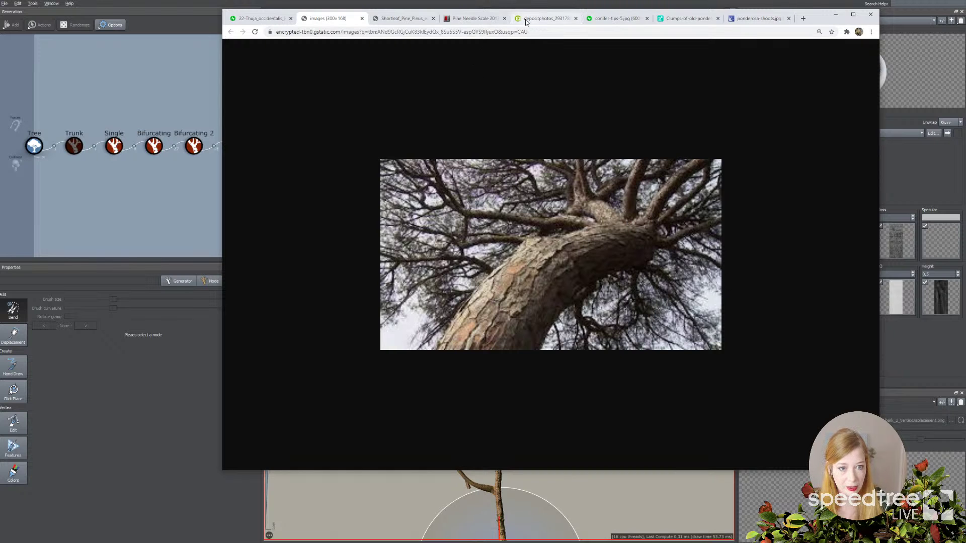
pyautogui.click(549, 18)
pyautogui.click(615, 18)
pyautogui.click(677, 20)
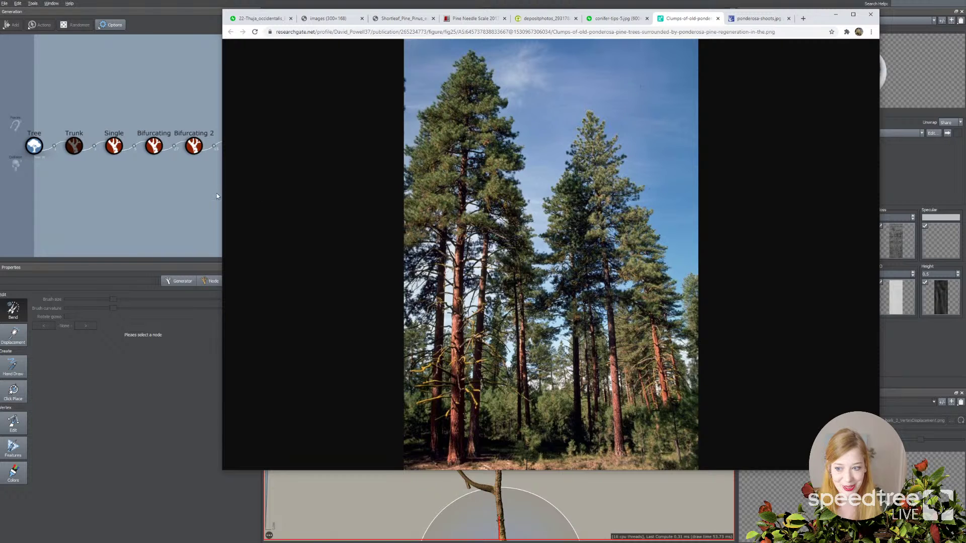
pyautogui.click(189, 186)
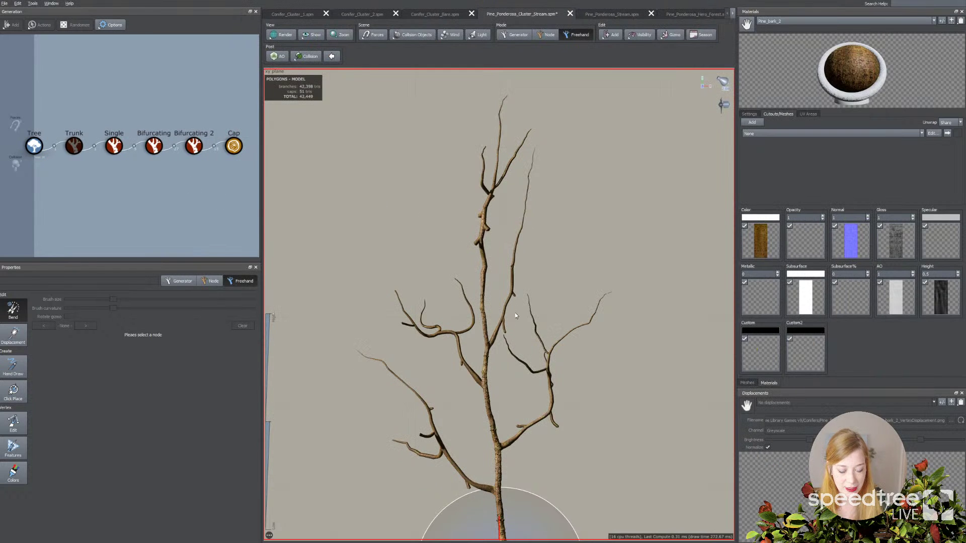
pyautogui.click(505, 332)
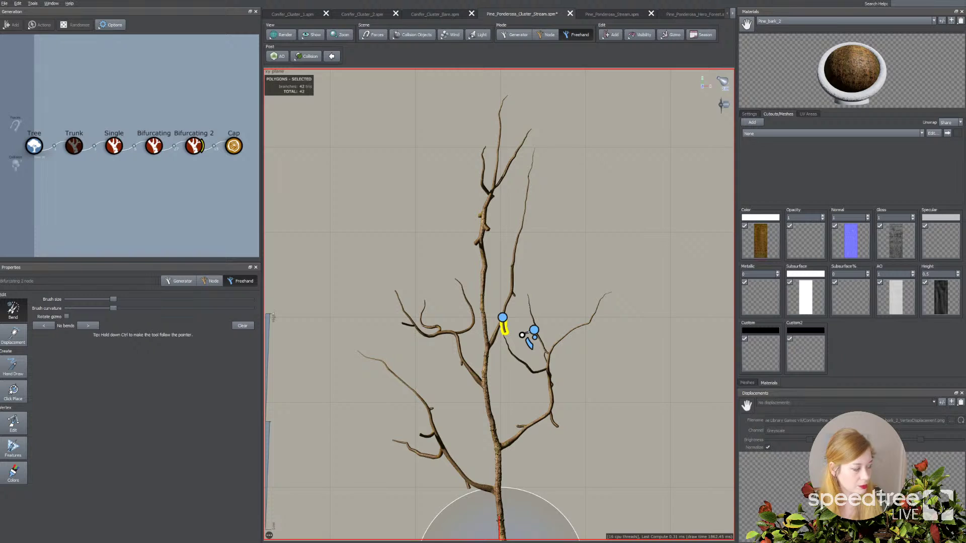
pyautogui.click(512, 285)
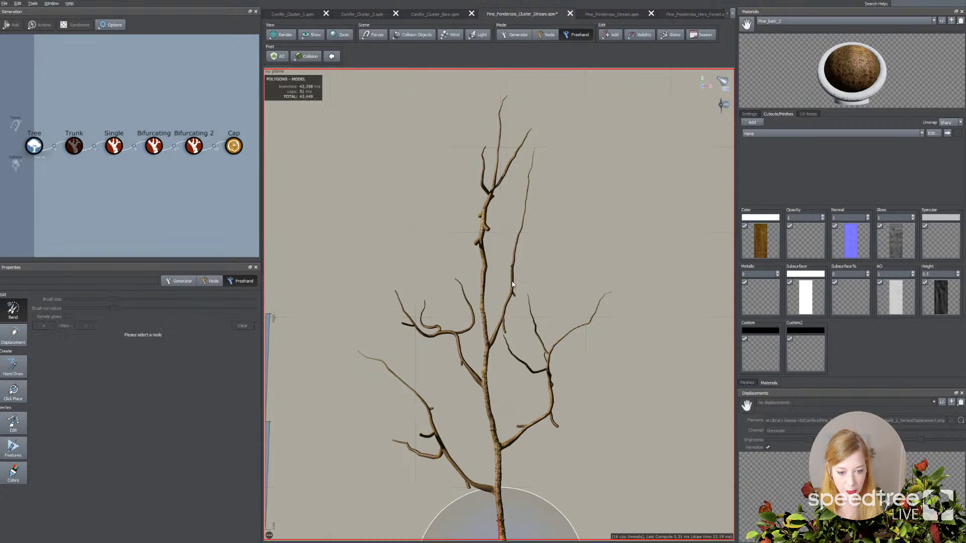
pyautogui.scroll(2, 535, 391)
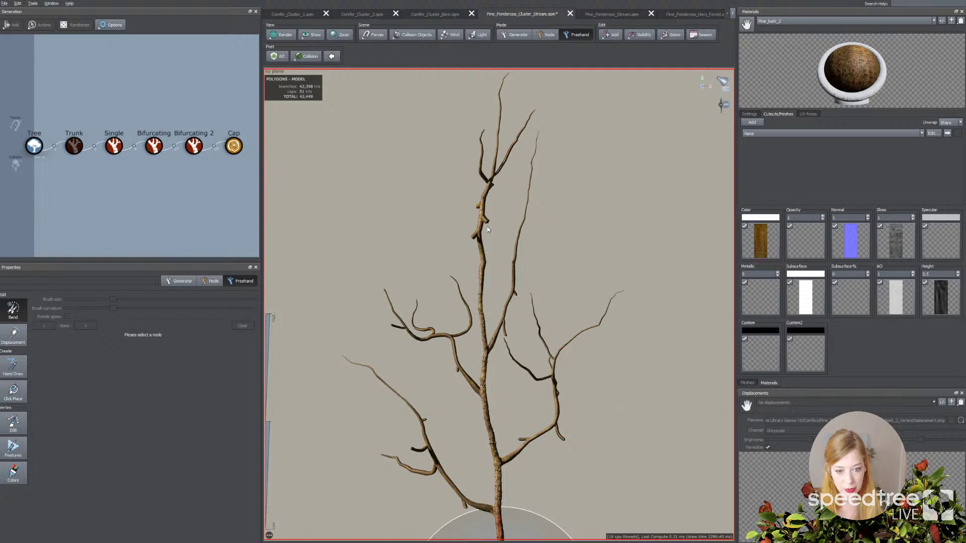
# Add a Lump decoration generator and attach it to the first-level Bifurcating generator
pyautogui.click(483, 277)
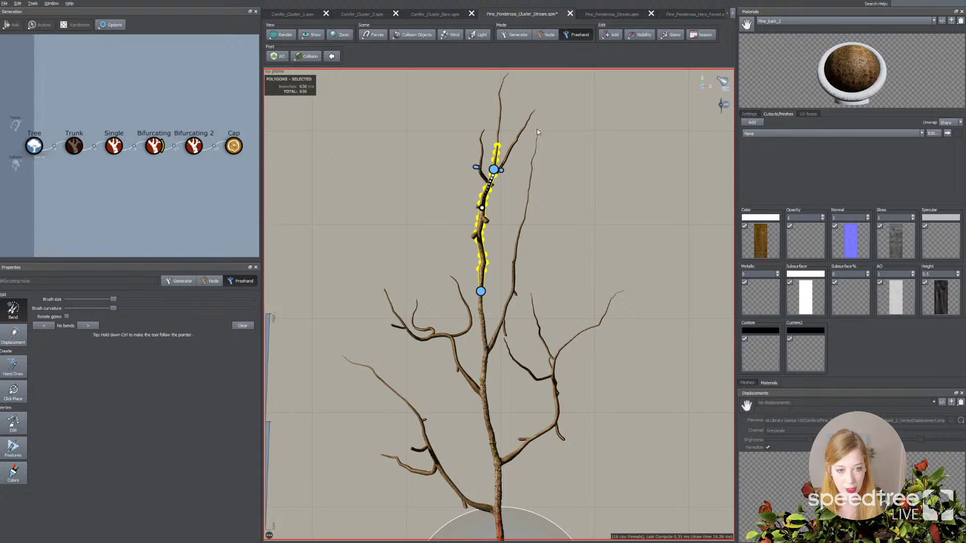
pyautogui.click(607, 35)
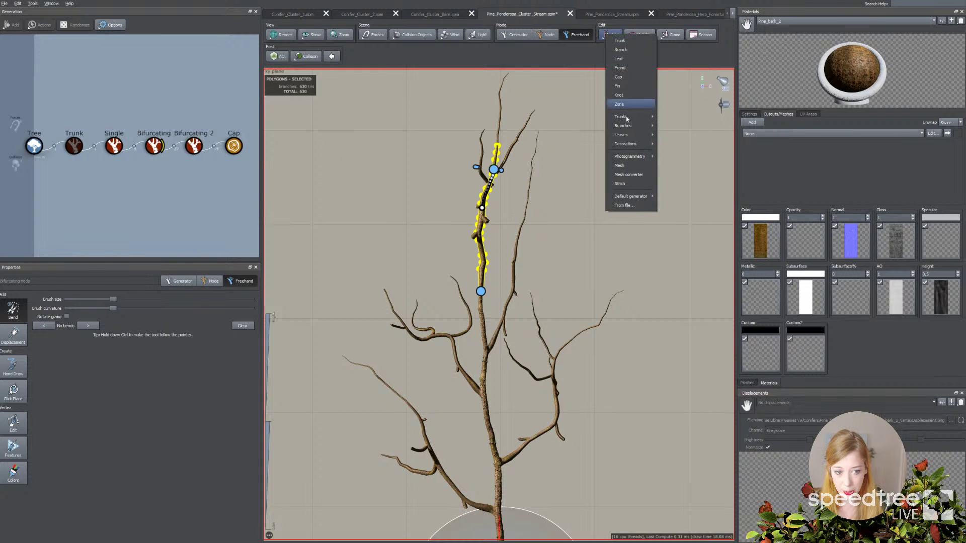
pyautogui.moveTo(626, 144)
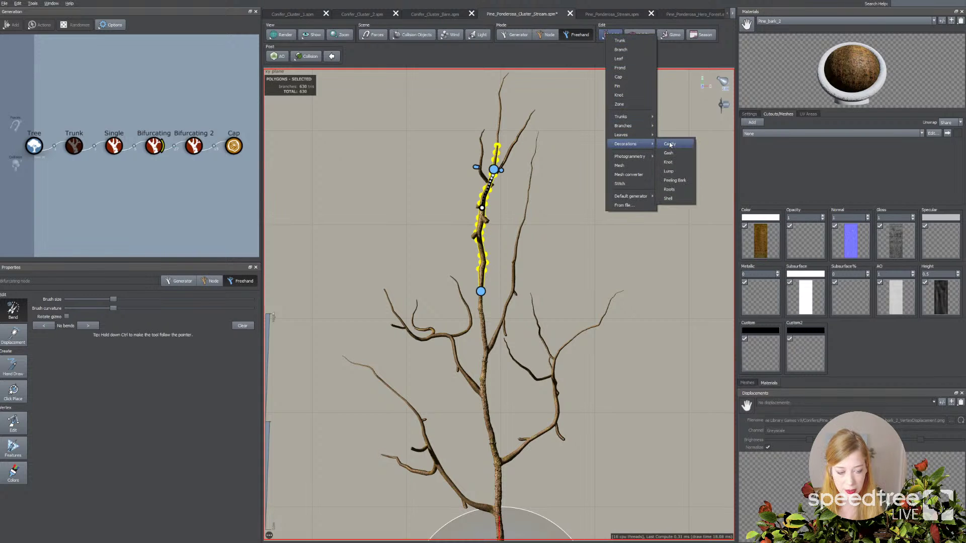
pyautogui.click(669, 172)
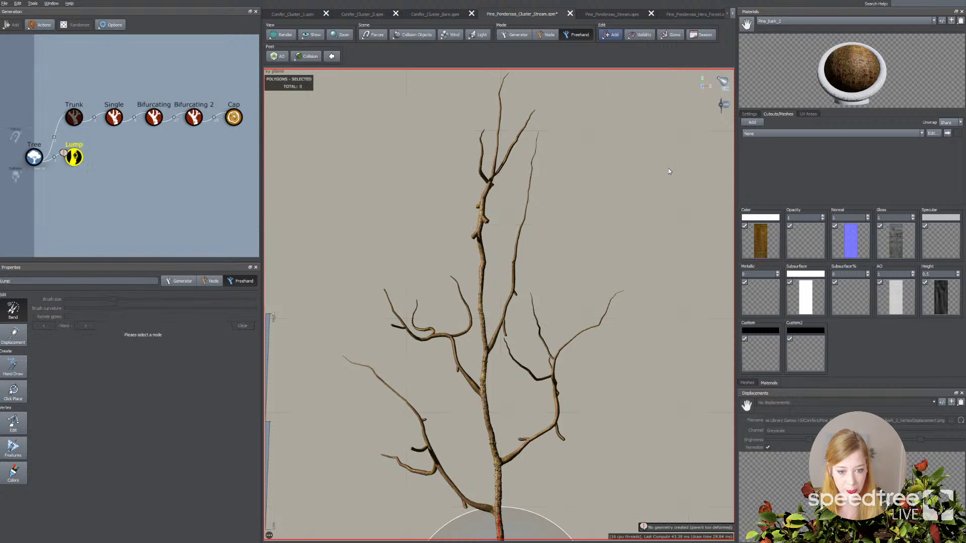
pyautogui.moveTo(74, 157); pyautogui.dragTo(158, 129)
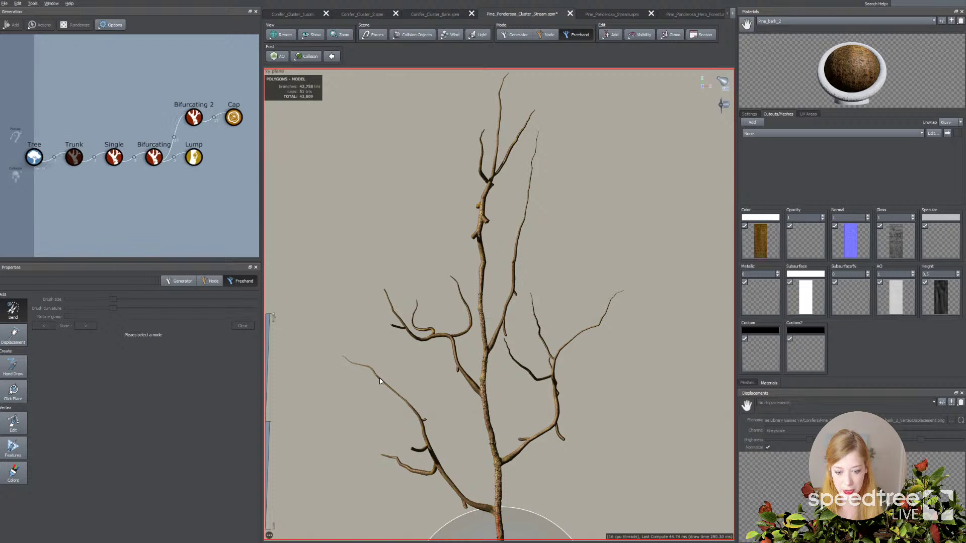
# Increase the outer size of the Lump generator to about 1.57
pyautogui.click(194, 157)
pyautogui.click(35, 296)
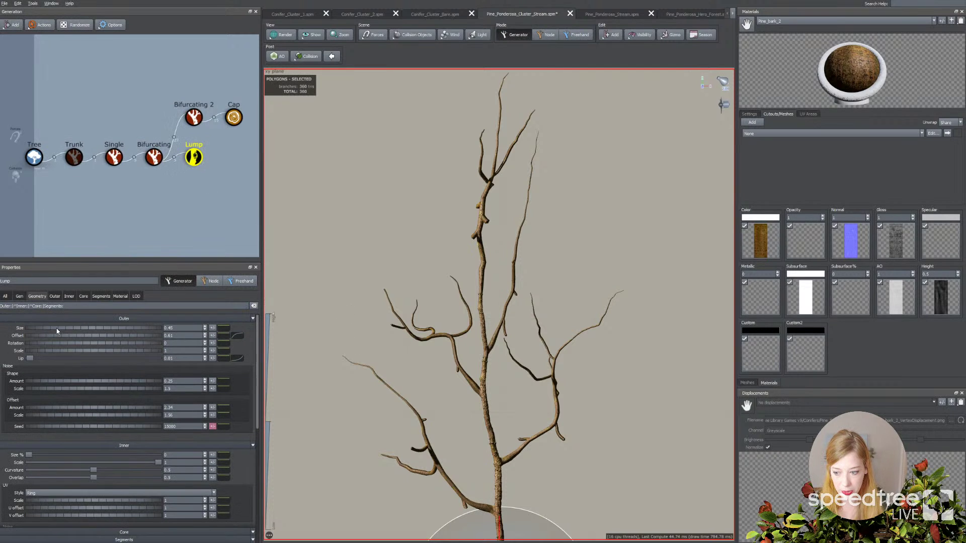
pyautogui.moveTo(57, 327); pyautogui.dragTo(95, 328)
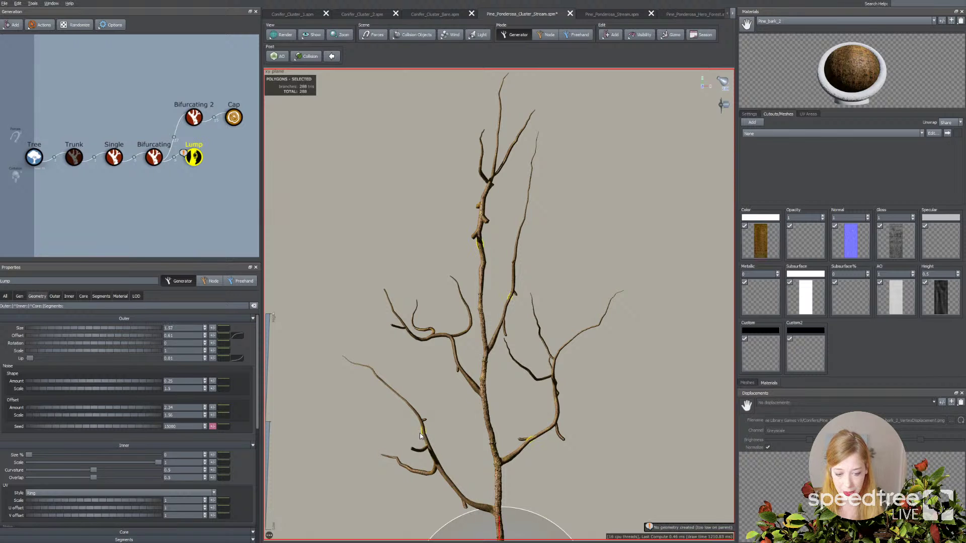
# Increase the number of lumps per branch and lower their Last boundary to confine them to the lower half of each branch
pyautogui.click(19, 297)
pyautogui.moveTo(54, 345); pyautogui.dragTo(93, 345)
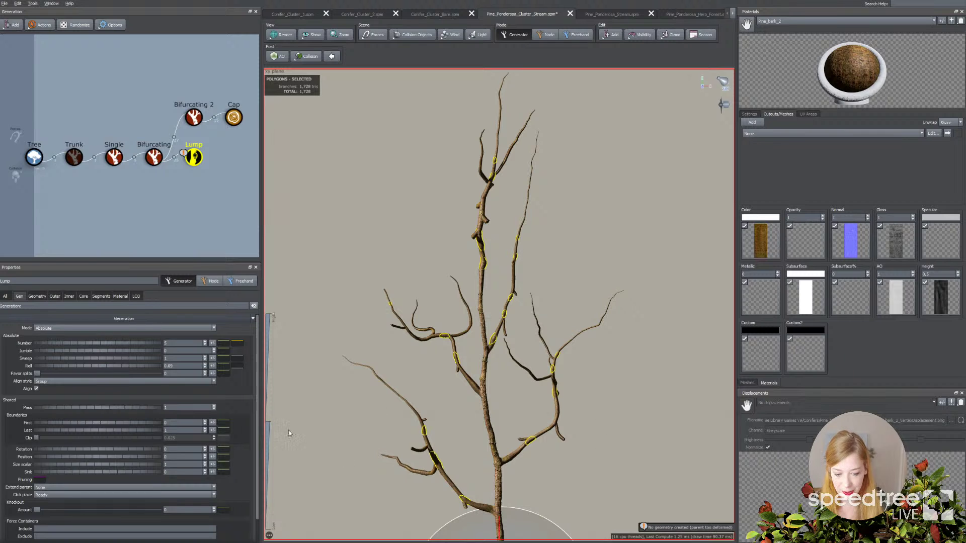
pyautogui.moveTo(144, 433); pyautogui.dragTo(126, 433)
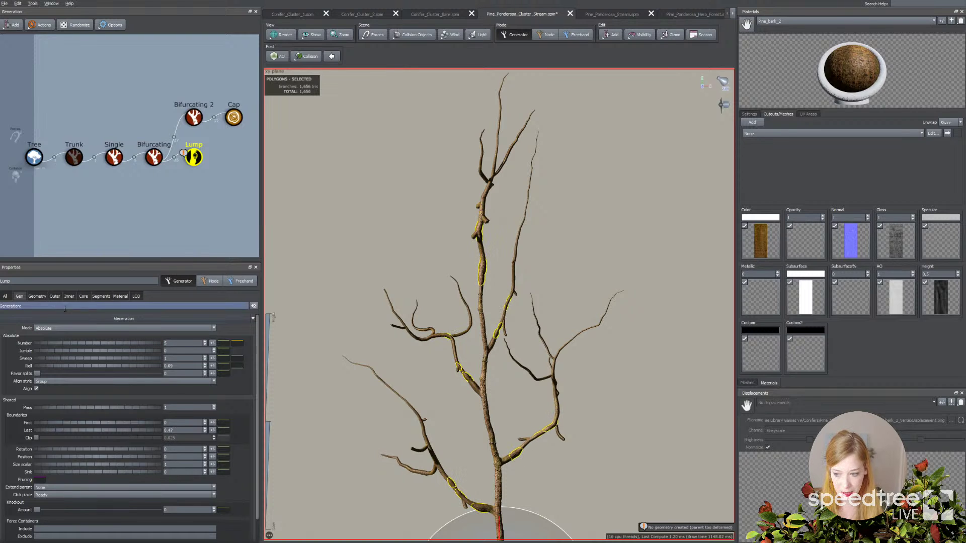
# Raise the outer offset of the Lump generator to about 1.2 for more pronounced bulges
pyautogui.click(37, 296)
pyautogui.moveTo(99, 337); pyautogui.dragTo(160, 345)
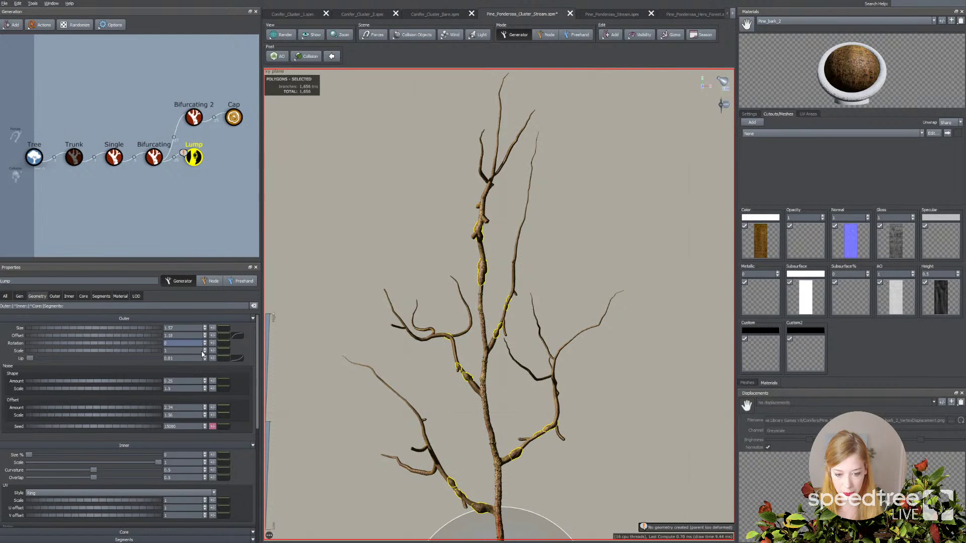
pyautogui.click(473, 425)
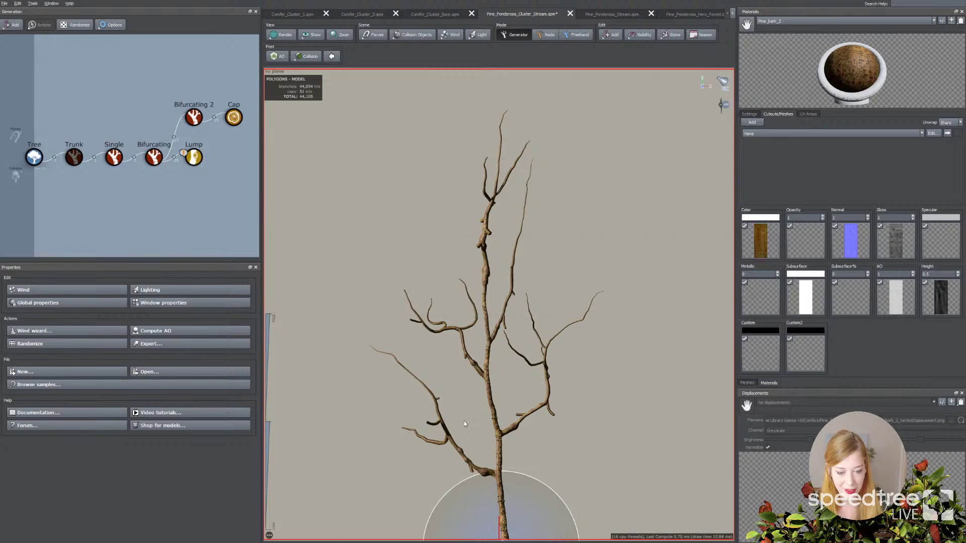
pyautogui.scroll(2, 466, 422)
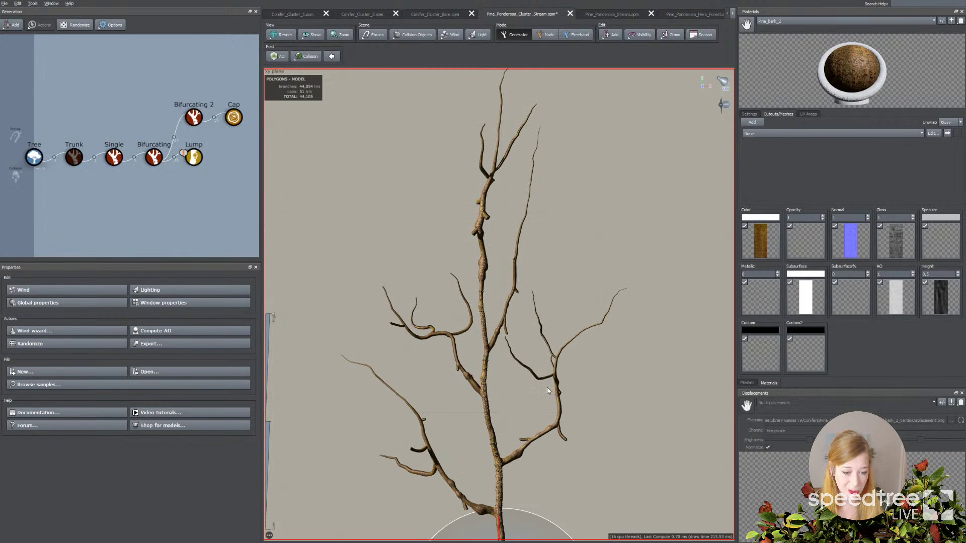
# Bend the lower-right bifurcating branch freehand slightly outward, away from the main stem
pyautogui.click(557, 398)
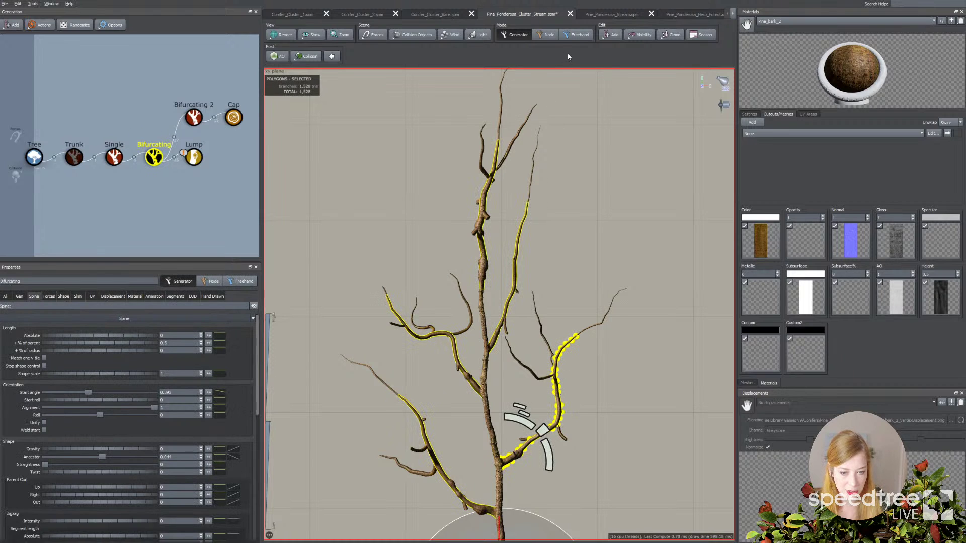
pyautogui.click(574, 36)
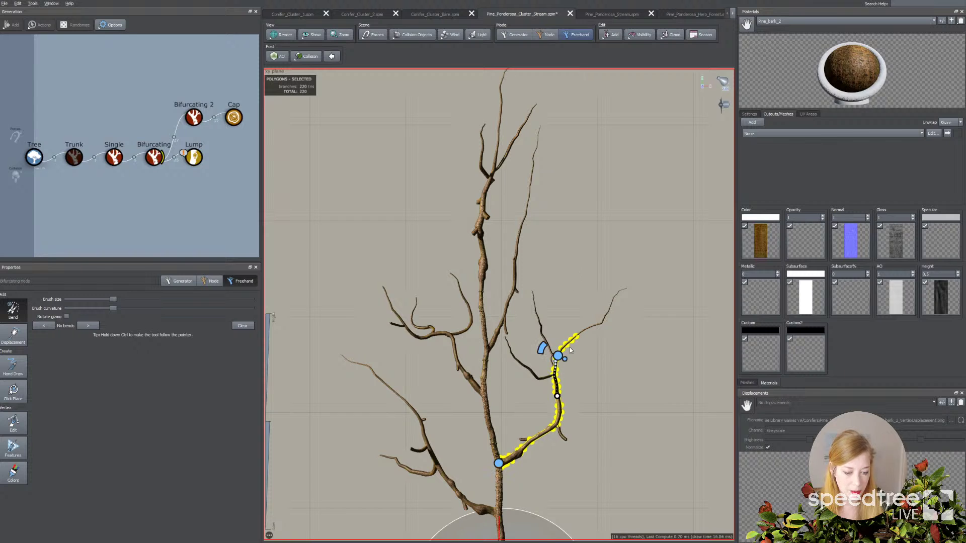
pyautogui.moveTo(556, 399); pyautogui.dragTo(563, 405)
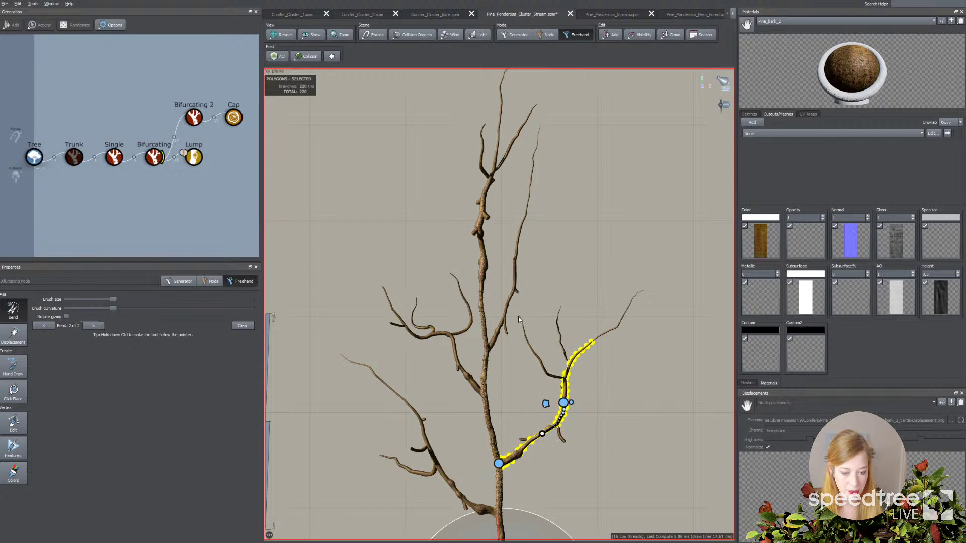
# Bend the topmost bifurcating branch sharply to the left in freehand mode, and save the cluster model
pyautogui.click(519, 232)
pyautogui.click(483, 205)
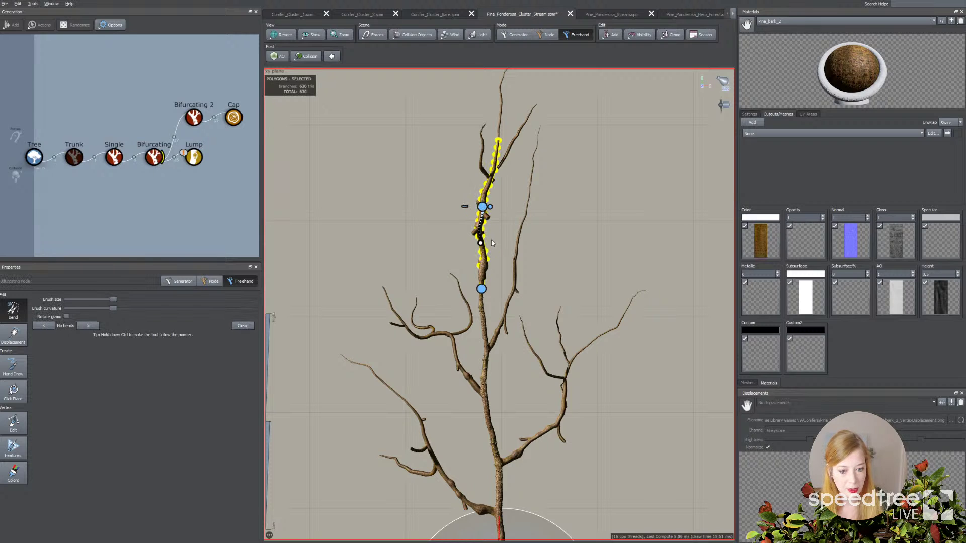
pyautogui.moveTo(480, 241)
pyautogui.mouseDown()
pyautogui.moveTo(446, 200)
pyautogui.moveTo(461, 200)
pyautogui.mouseUp()
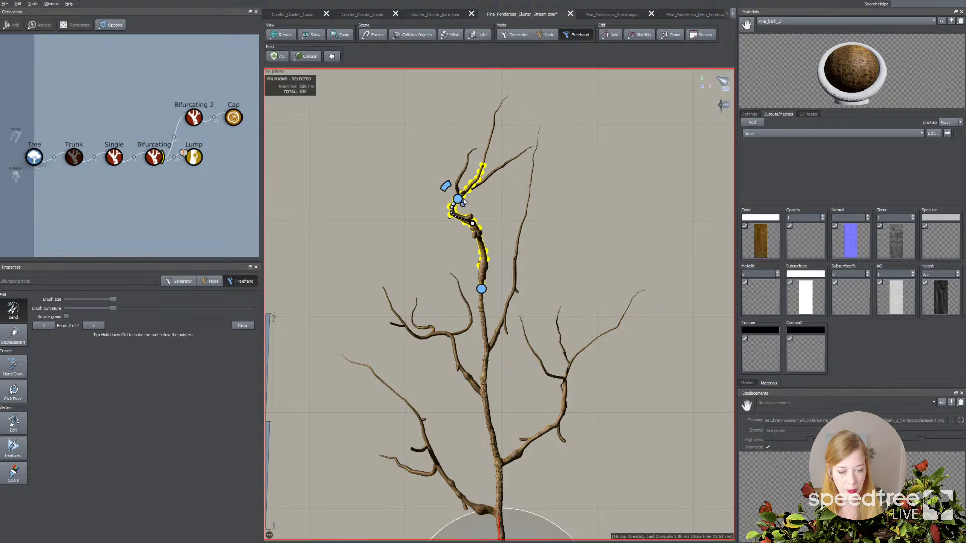
pyautogui.click(430, 192)
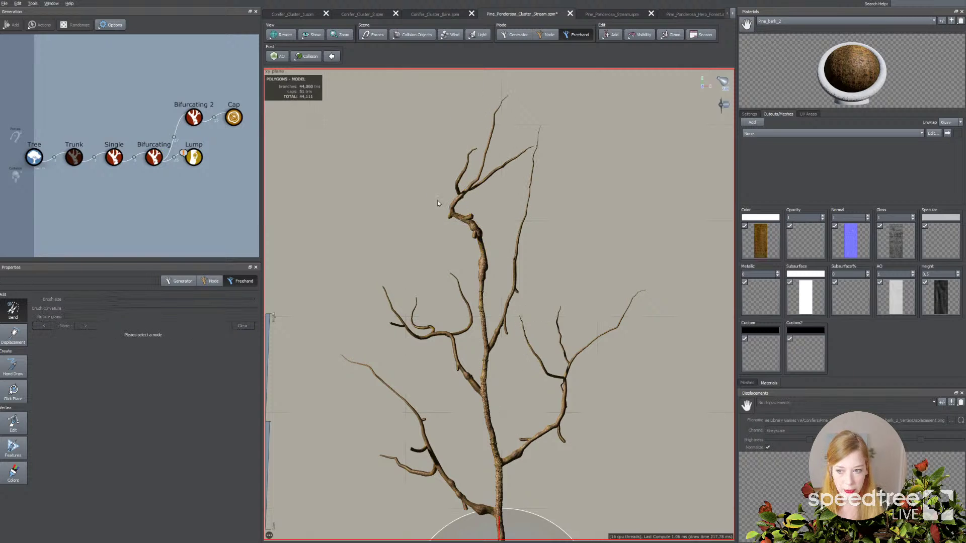
pyautogui.click(4, 3)
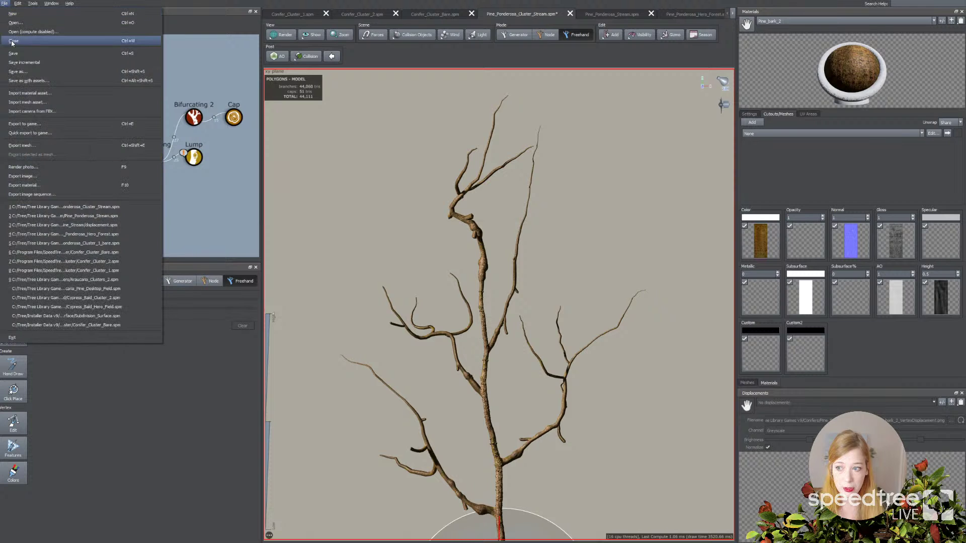
pyautogui.click(13, 53)
# Start a material export of the cluster at 2048 × 2048 with the listed map images, through SubsurfaceAmount
pyautogui.click(4, 4)
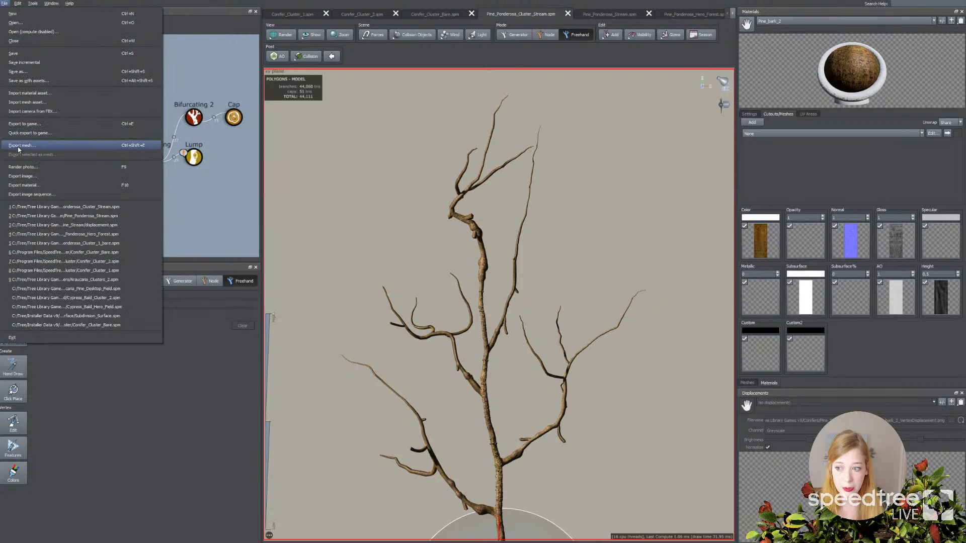
pyautogui.click(22, 185)
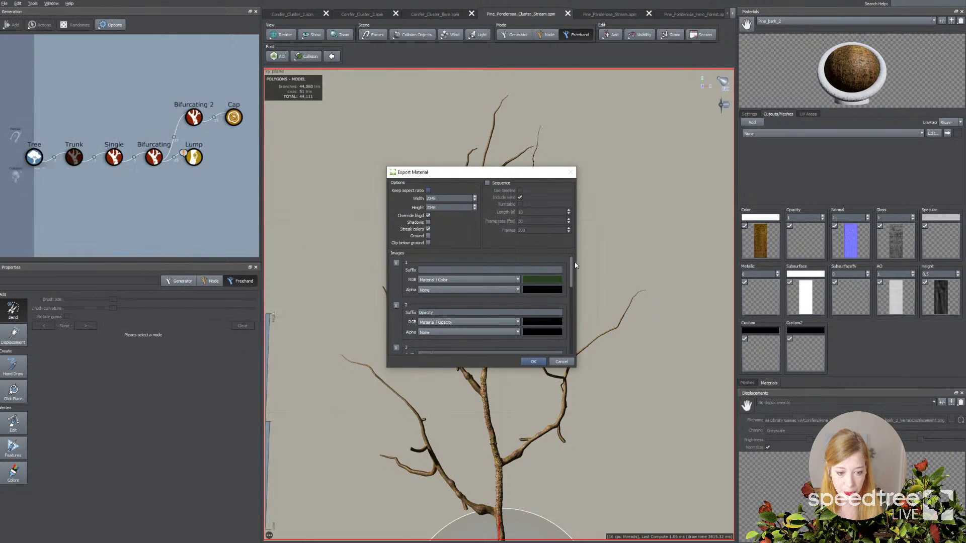
pyautogui.moveTo(572, 278); pyautogui.dragTo(570, 337)
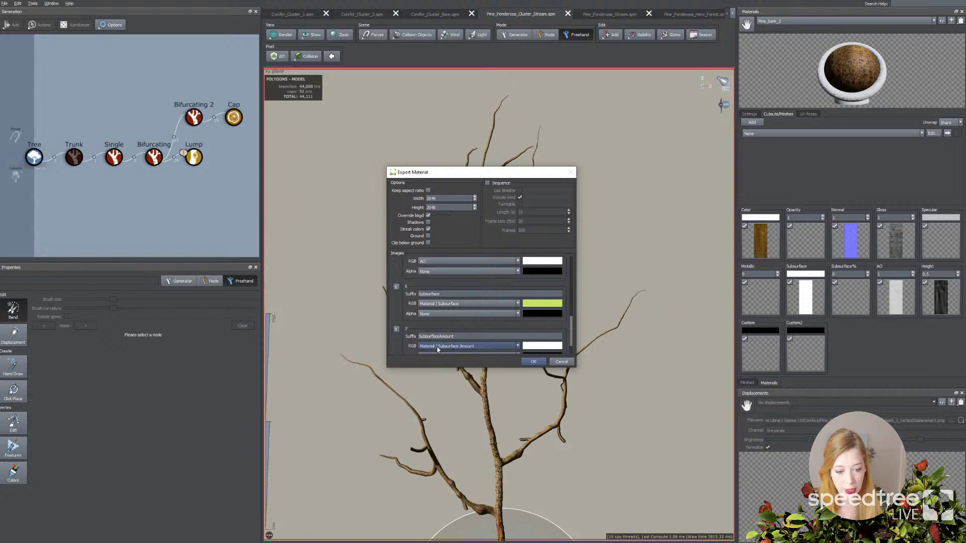
pyautogui.scroll(-2, 437, 346)
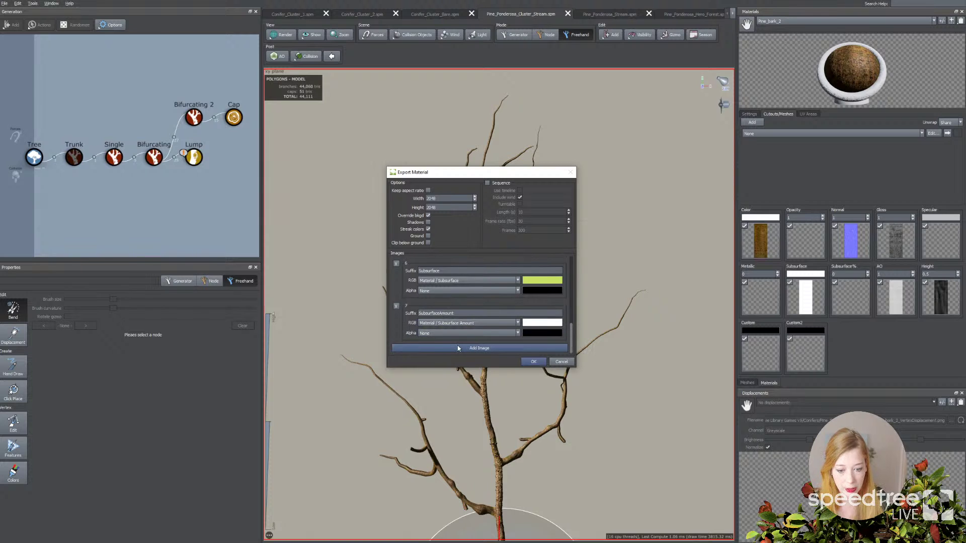
pyautogui.click(534, 362)
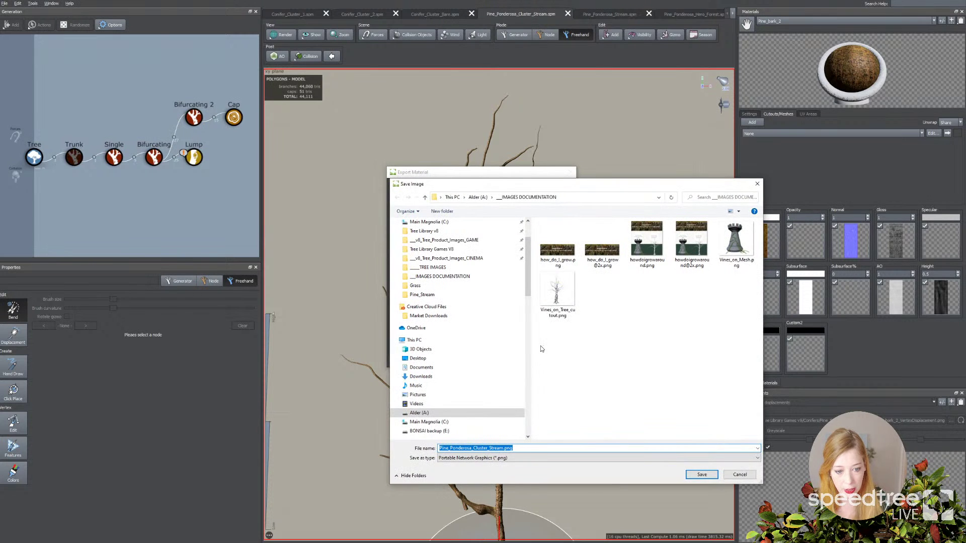
# Create a Clusters_3 folder inside Pine_Stream and open it as the export destination
pyautogui.moveTo(536, 183); pyautogui.dragTo(965, 277)
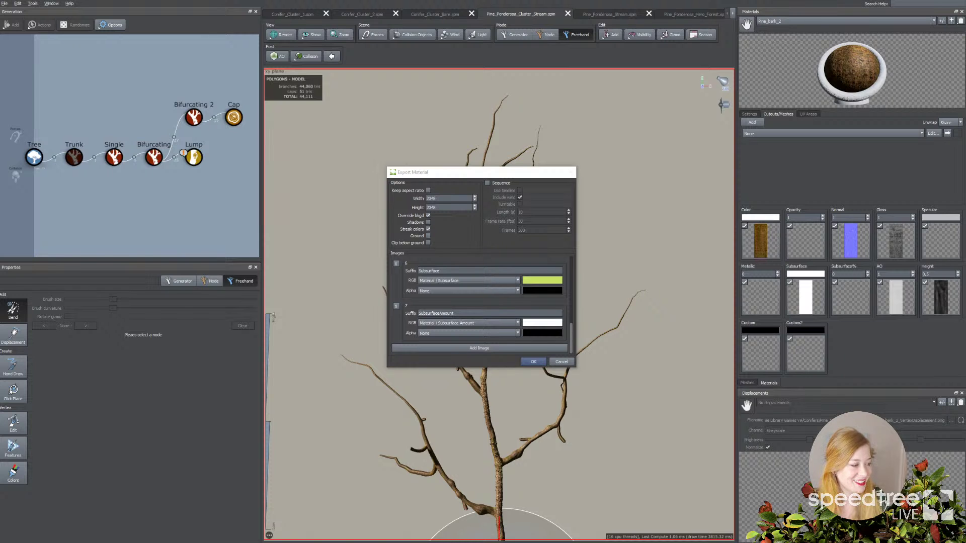
pyautogui.moveTo(965, 249); pyautogui.dragTo(388, 161)
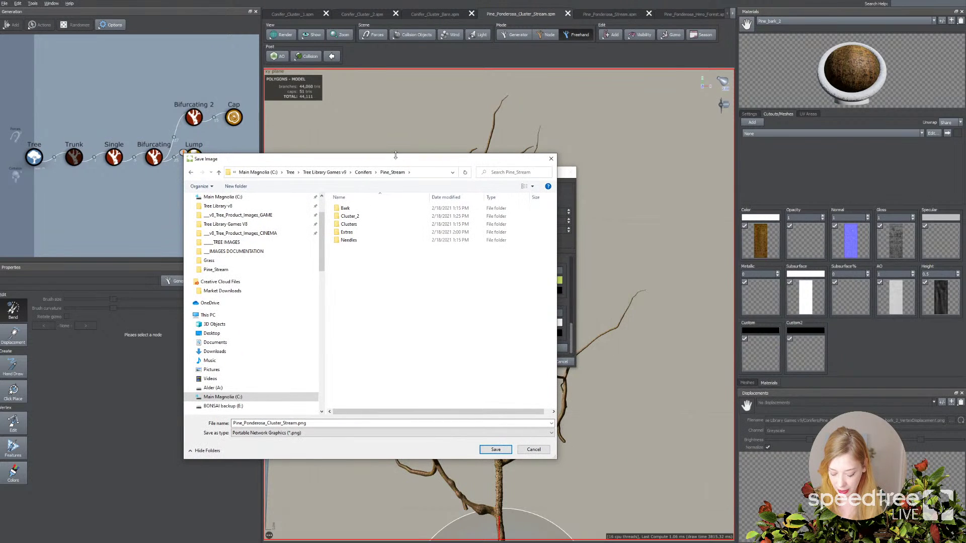
pyautogui.rightClick(356, 278)
pyautogui.moveTo(393, 395)
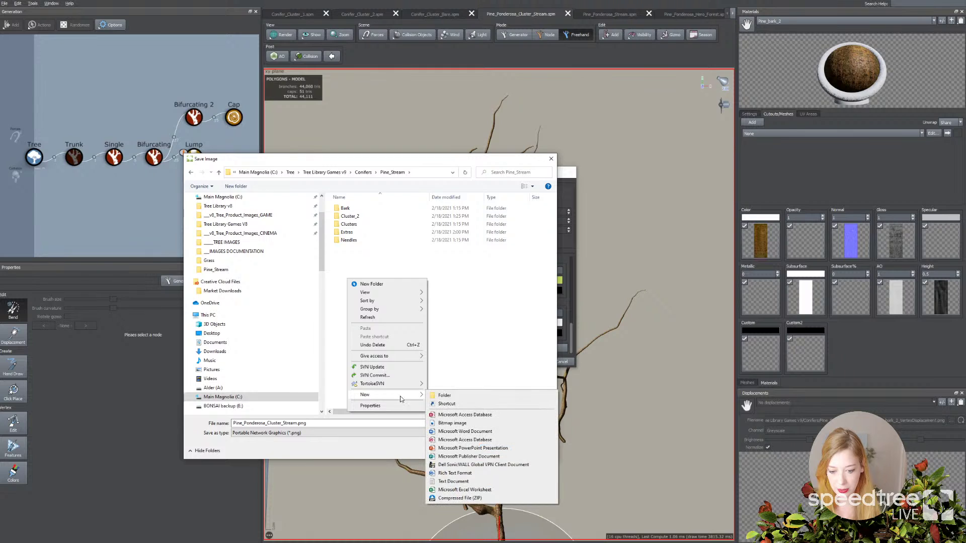
pyautogui.click(438, 398)
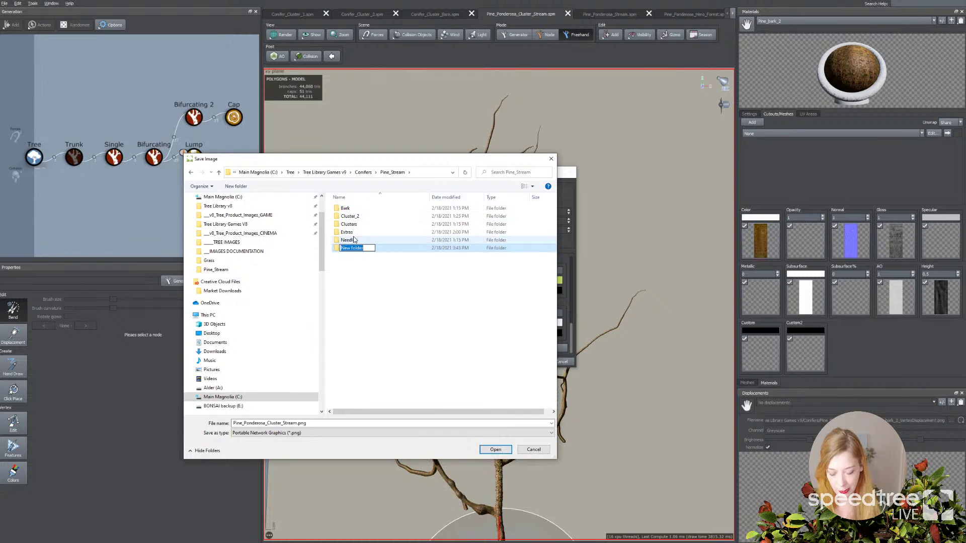
pyautogui.write('Clusters_3')
pyautogui.press('Return')
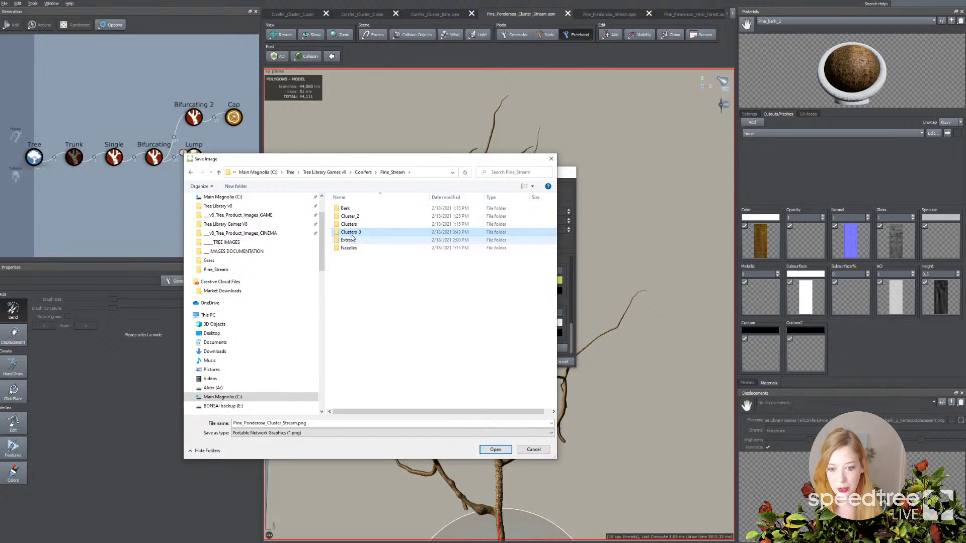
pyautogui.doubleClick(353, 232)
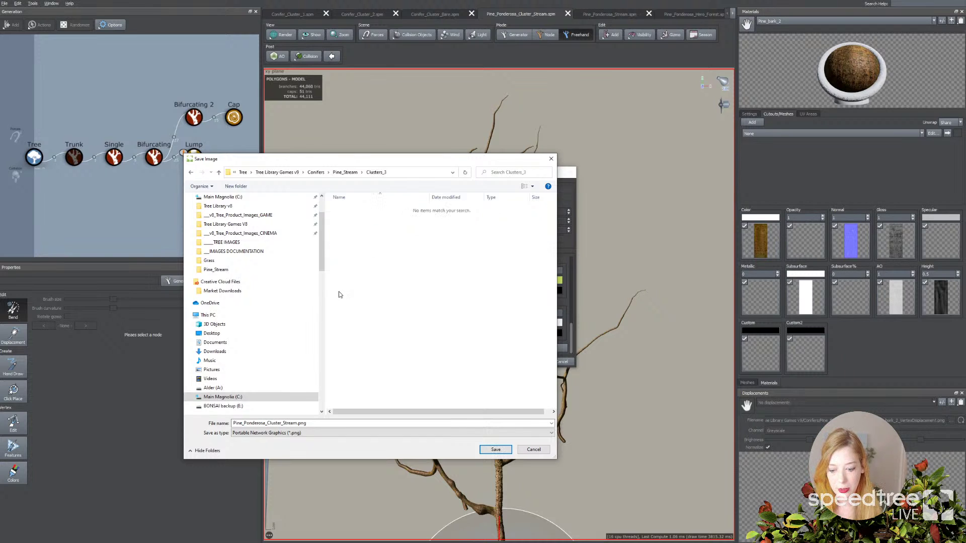
# Name the exported images Pine_Ponderosa_Cluster_Bare.png and save them in Clusters_3
pyautogui.doubleClick(298, 423)
pyautogui.click(266, 423)
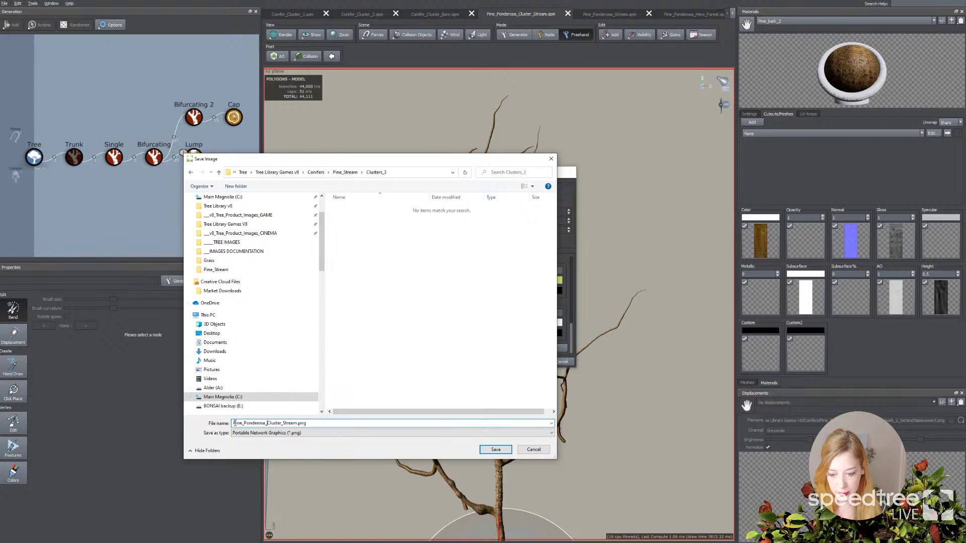
pyautogui.click(285, 424)
pyautogui.moveTo(283, 423); pyautogui.dragTo(295, 424)
pyautogui.write('Ba')
pyautogui.press('Return')
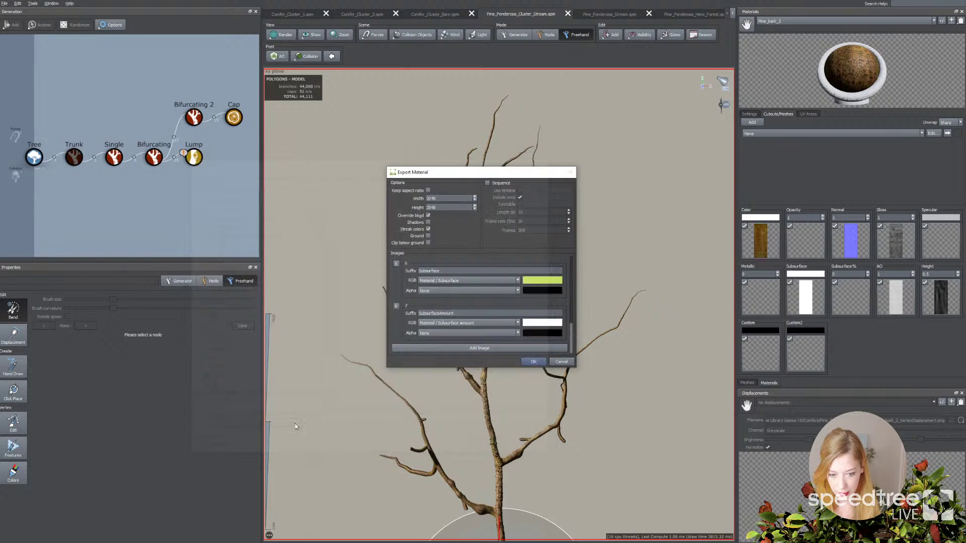
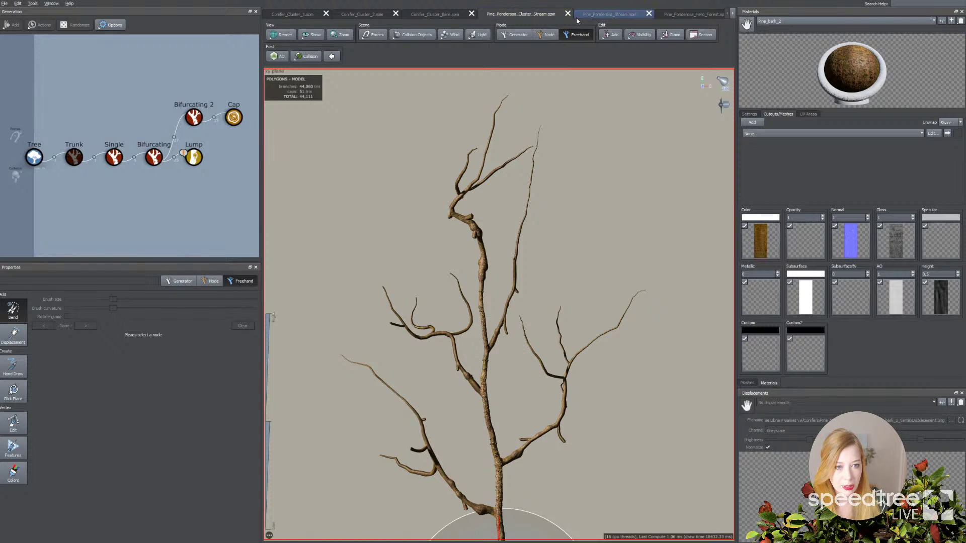
# Switch to the Pine_Ponderosa_Stream model and add a material from the Pine Ponderosa Cluster Bare color map in Clusters_3
pyautogui.click(582, 17)
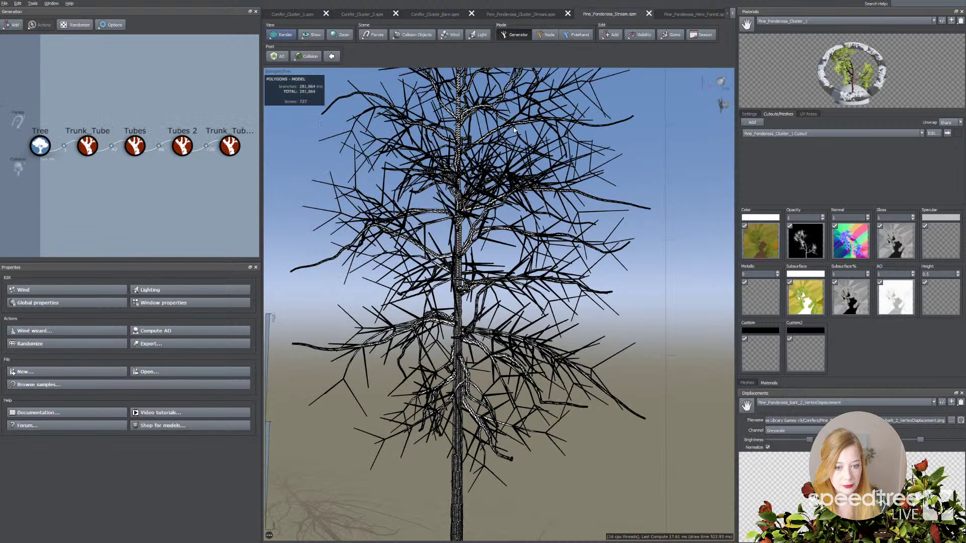
pyautogui.click(951, 21)
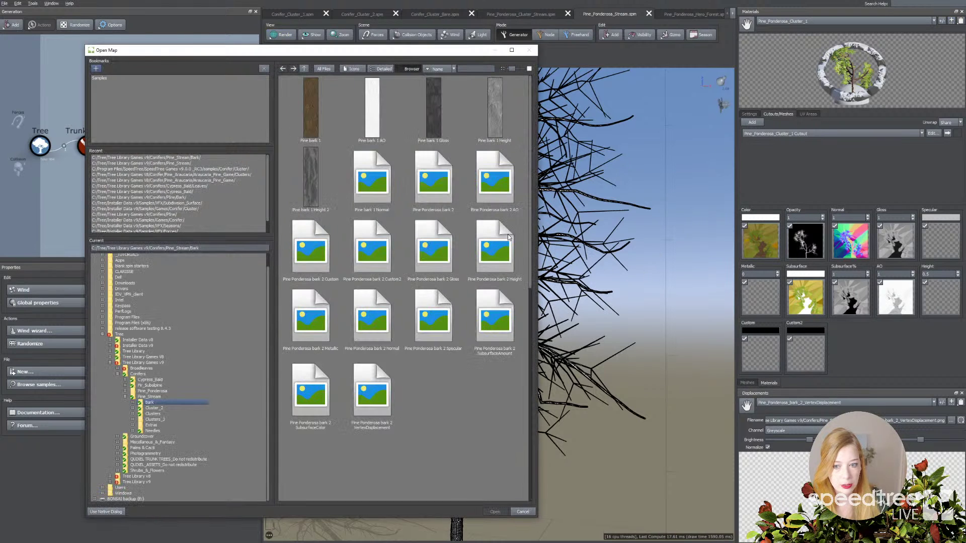
pyautogui.click(304, 69)
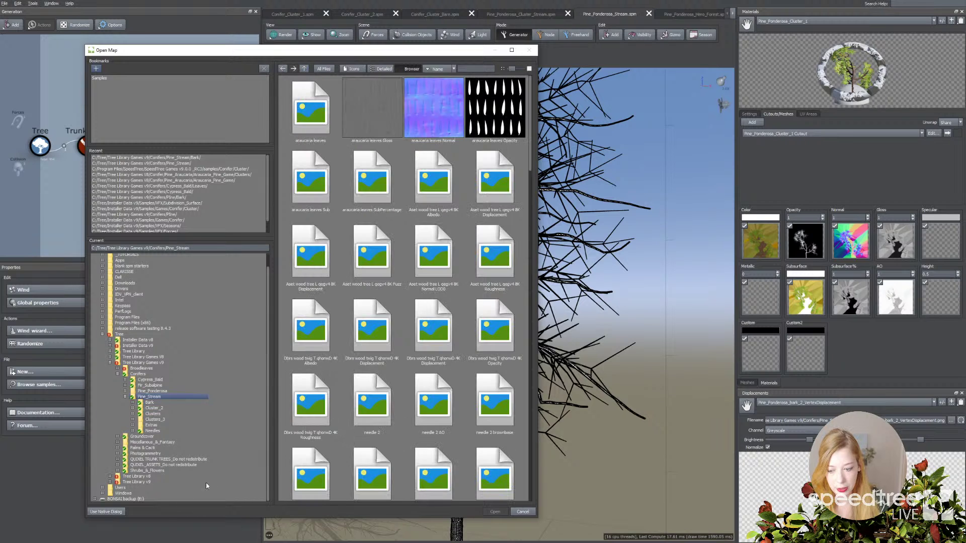
pyautogui.click(154, 420)
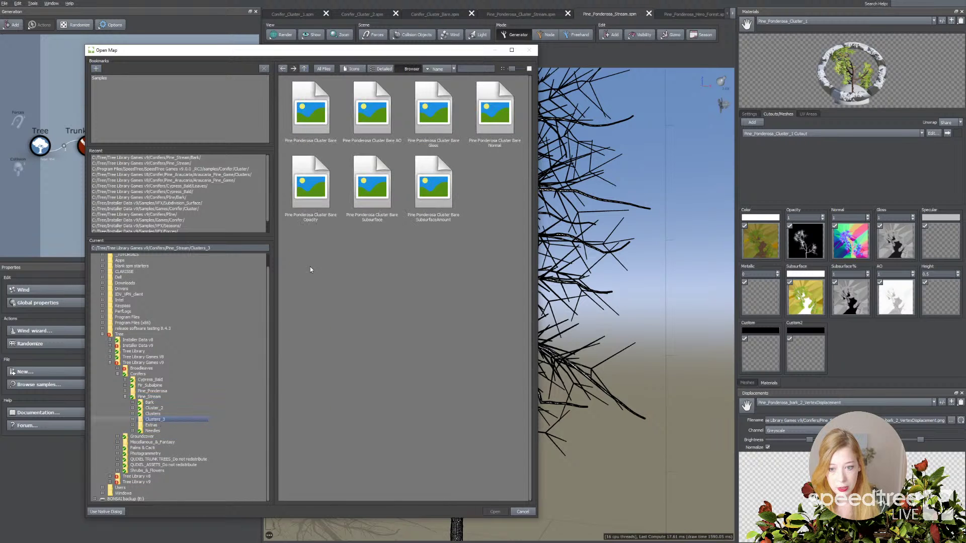
pyautogui.doubleClick(320, 124)
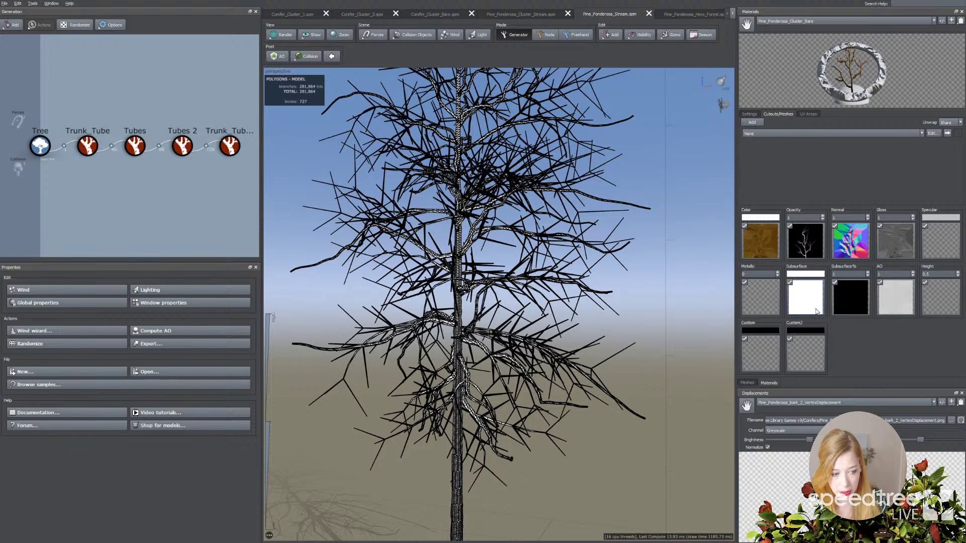
# Clear the Subsurface color and Subsurface% maps from the bare cluster material
pyautogui.click(812, 309)
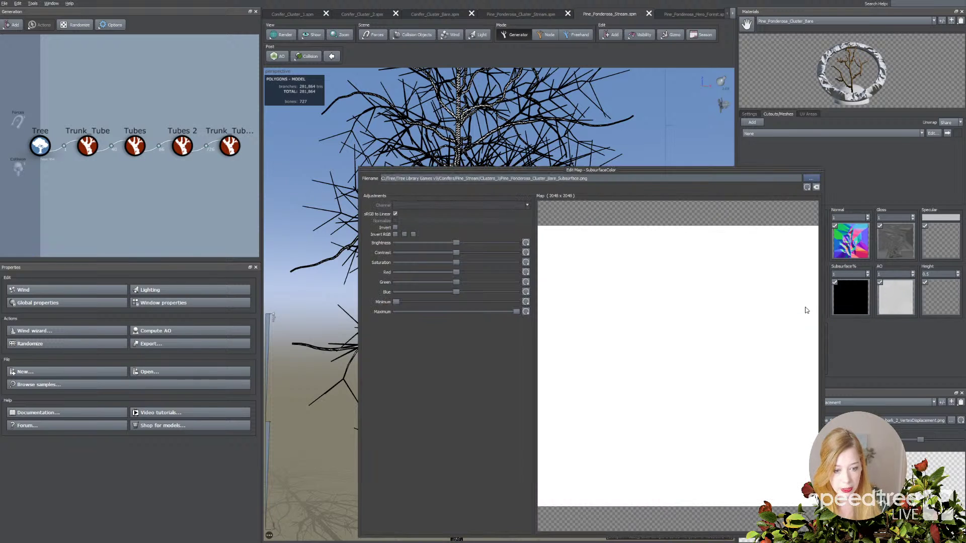
pyautogui.click(820, 171)
pyautogui.click(821, 286)
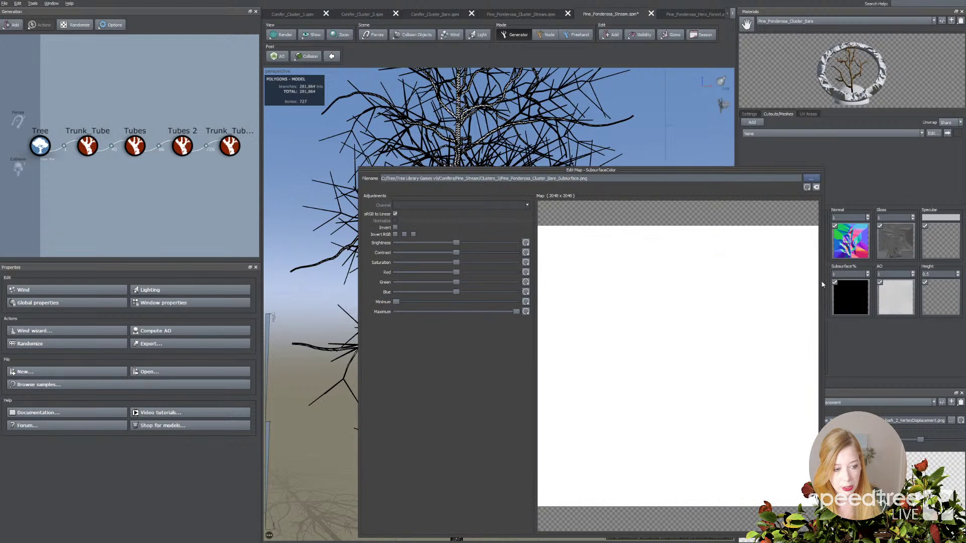
pyautogui.click(816, 187)
pyautogui.click(819, 171)
pyautogui.click(862, 304)
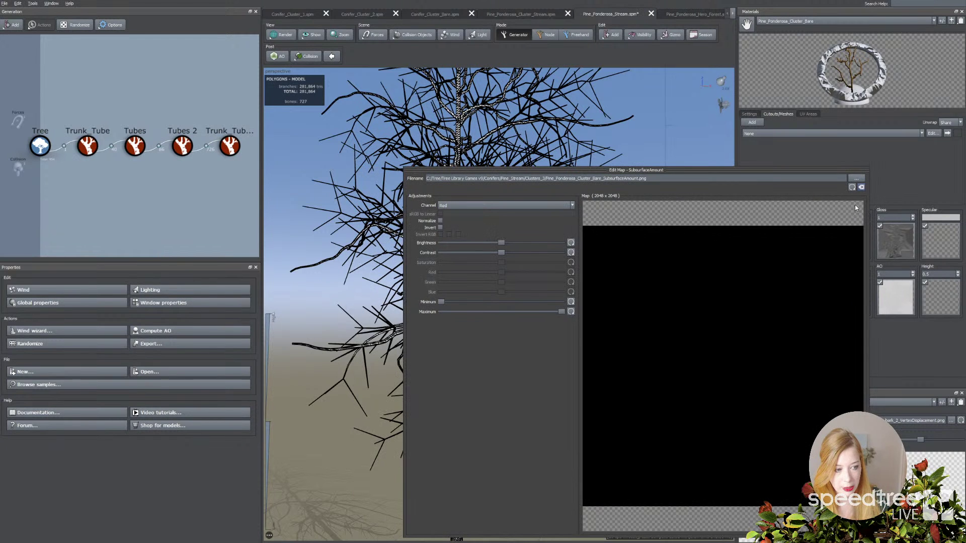
pyautogui.click(861, 186)
pyautogui.click(866, 170)
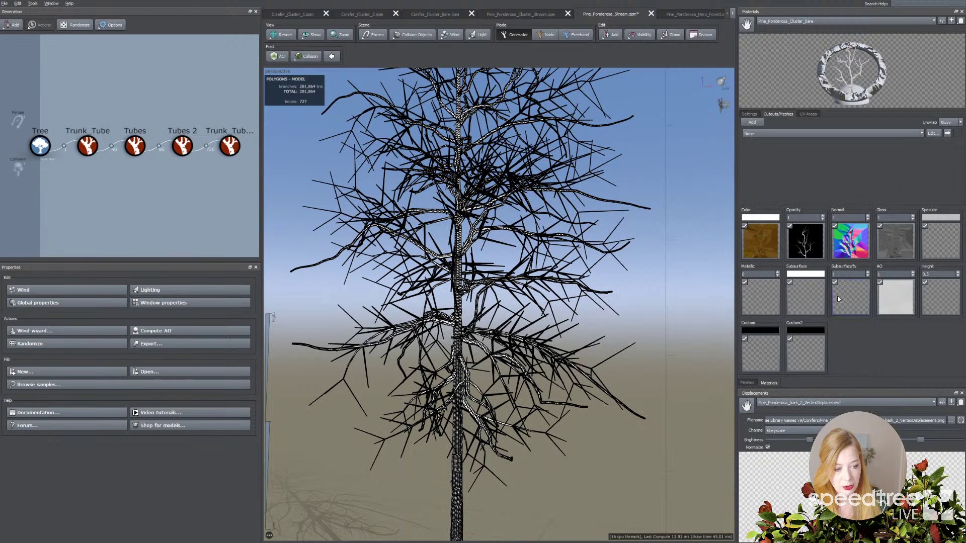
# Set the bare cluster material's Subsurface% value to 0
pyautogui.doubleClick(843, 274)
pyautogui.write('0')
pyautogui.press('Return')
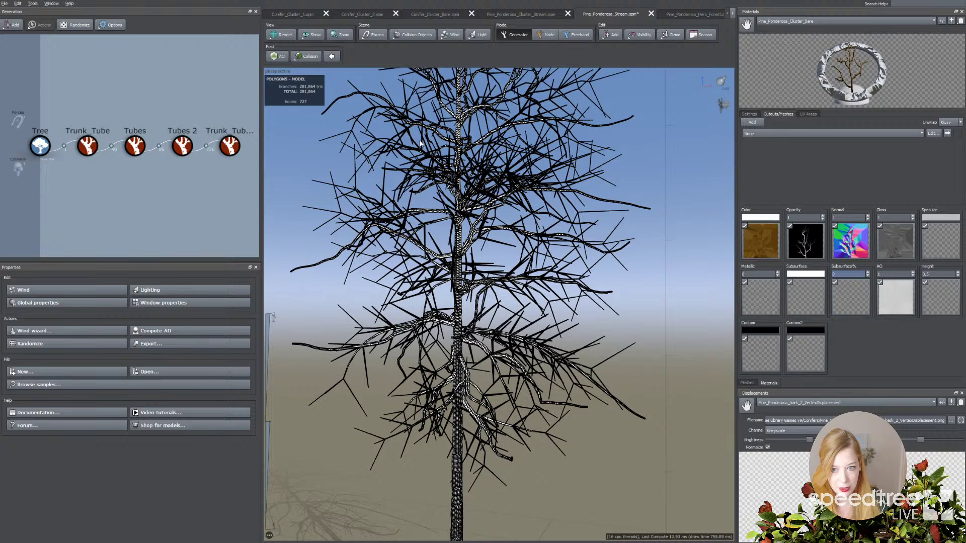
# Change the tree's viewport display from wireframe to standard shading and save the Pine_Ponderosa_Stream model
pyautogui.click(283, 35)
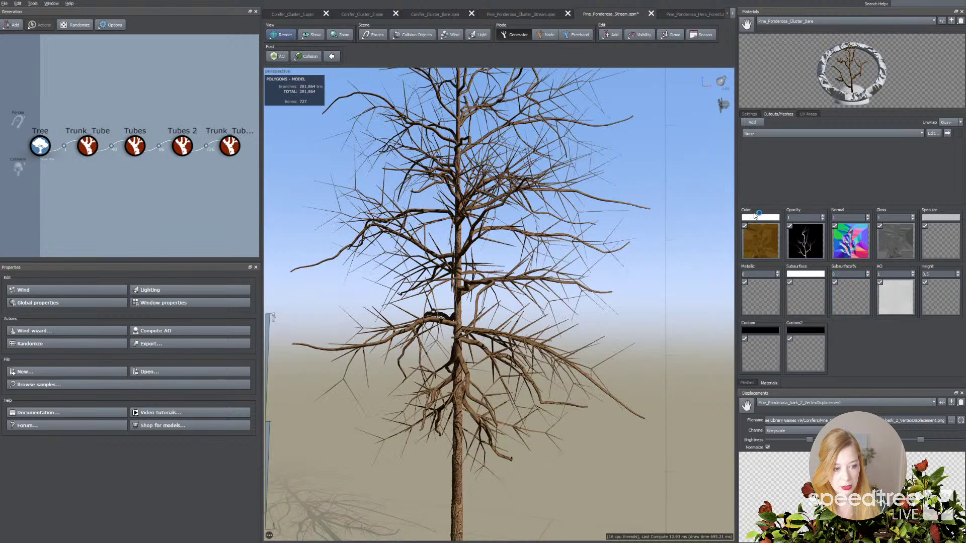
pyautogui.click(4, 3)
pyautogui.click(354, 82)
pyautogui.hotkey('ctrl', 's')
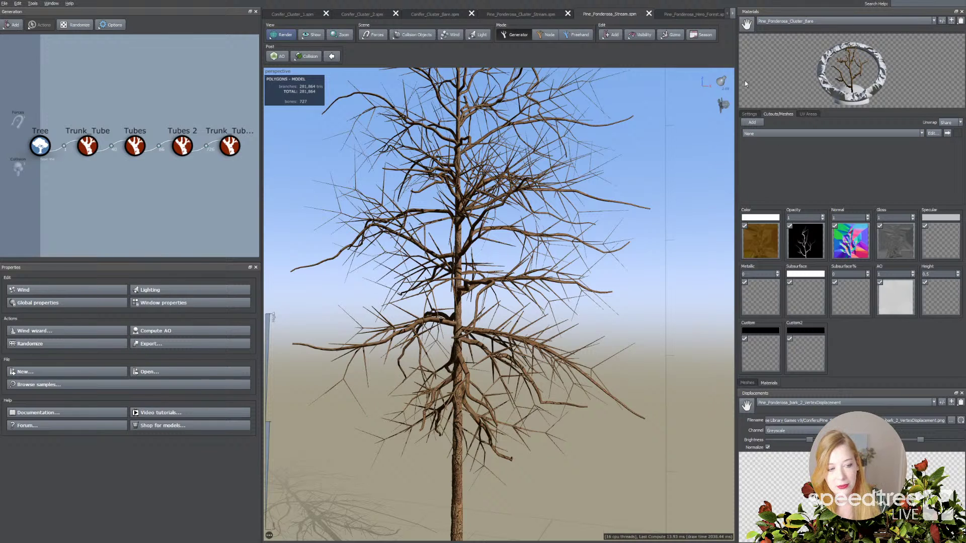
# Open the cutout mesh editor for the Pine_Ponderosa_Cluster_Bare material
pyautogui.click(749, 115)
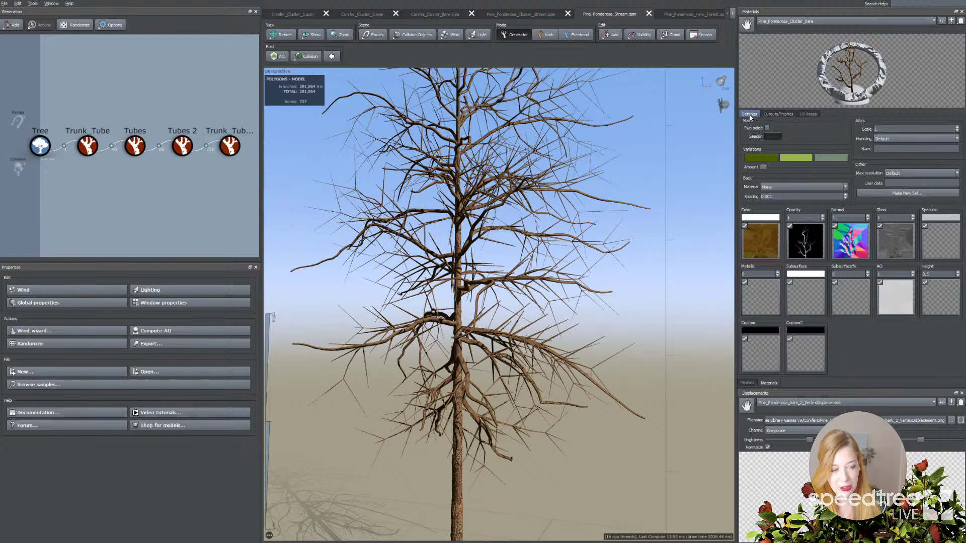
pyautogui.click(777, 114)
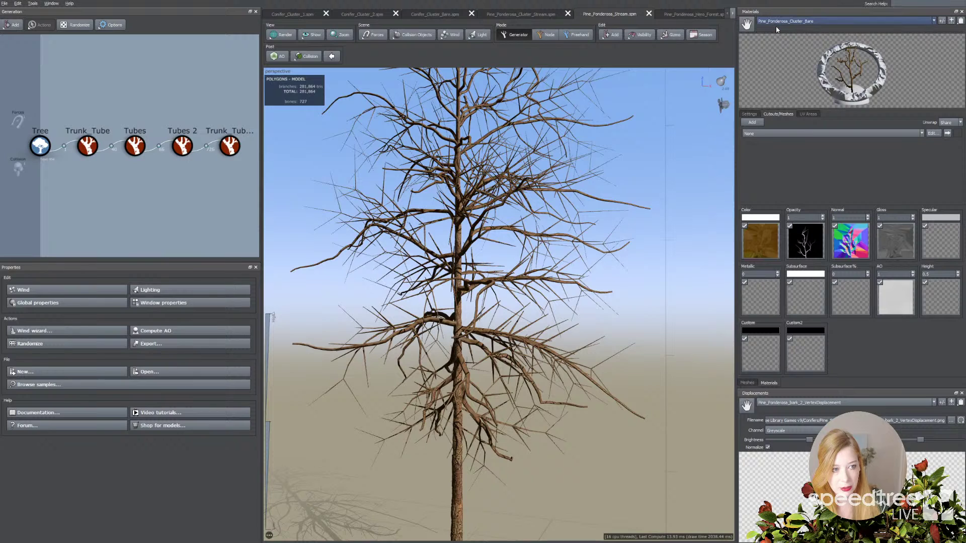
pyautogui.click(755, 114)
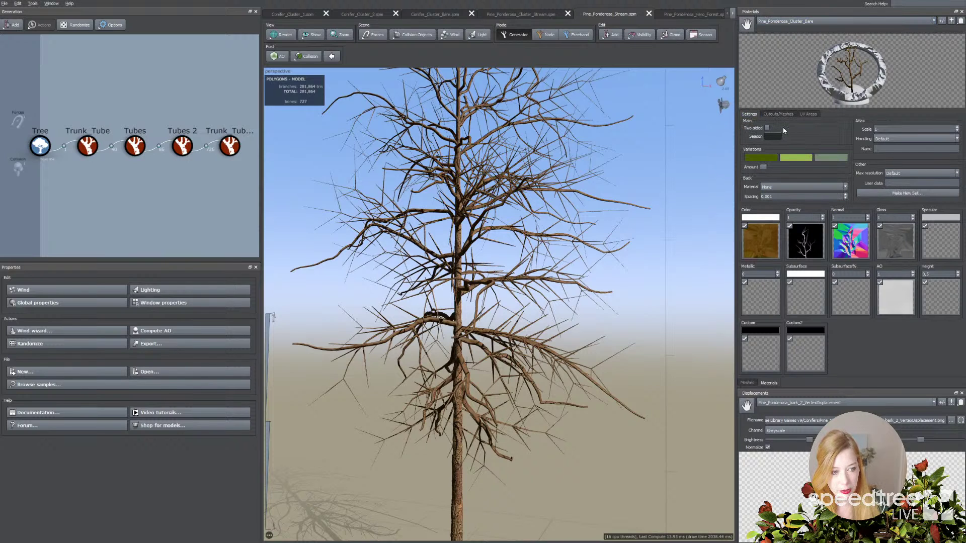
pyautogui.click(779, 114)
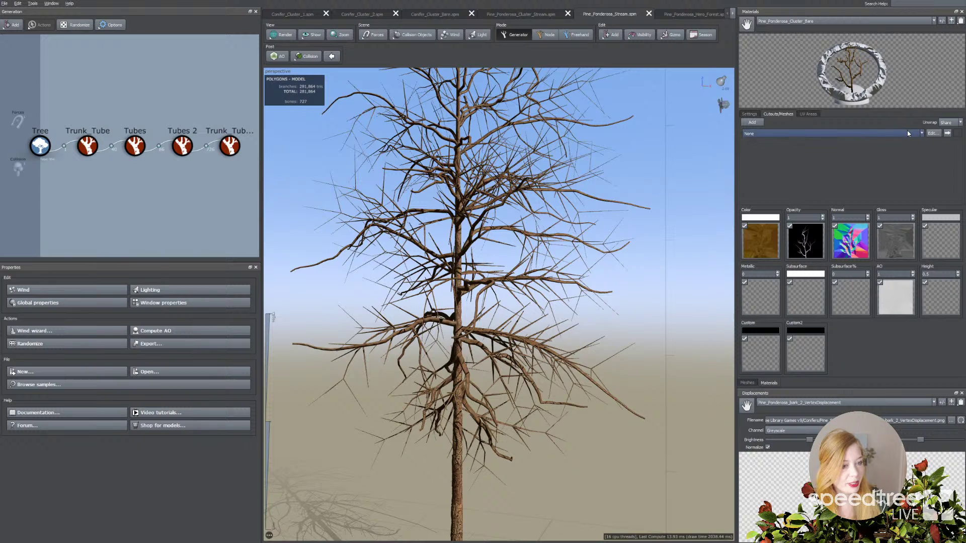
pyautogui.click(931, 133)
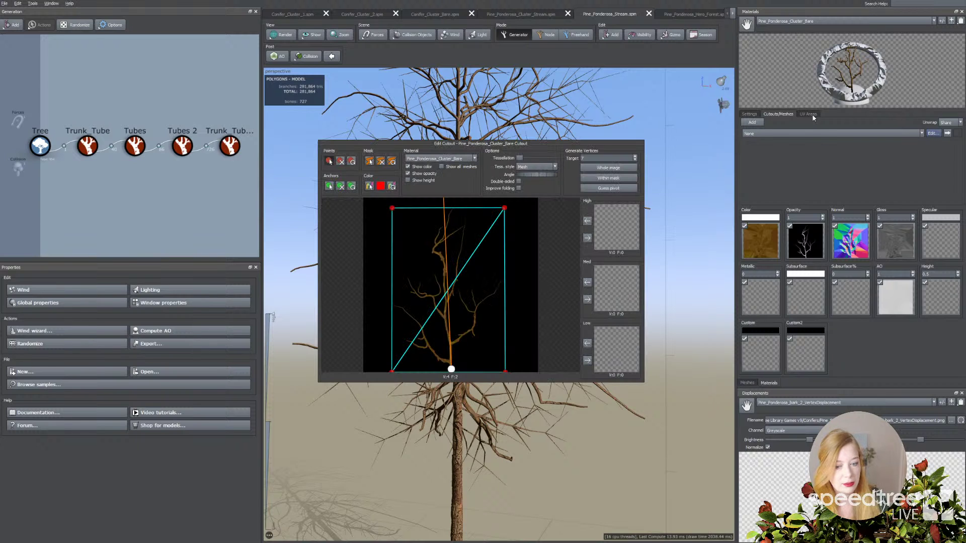
# Add a mesh point at the base of the branch and place the pivot on that point
pyautogui.moveTo(451, 369); pyautogui.dragTo(470, 363)
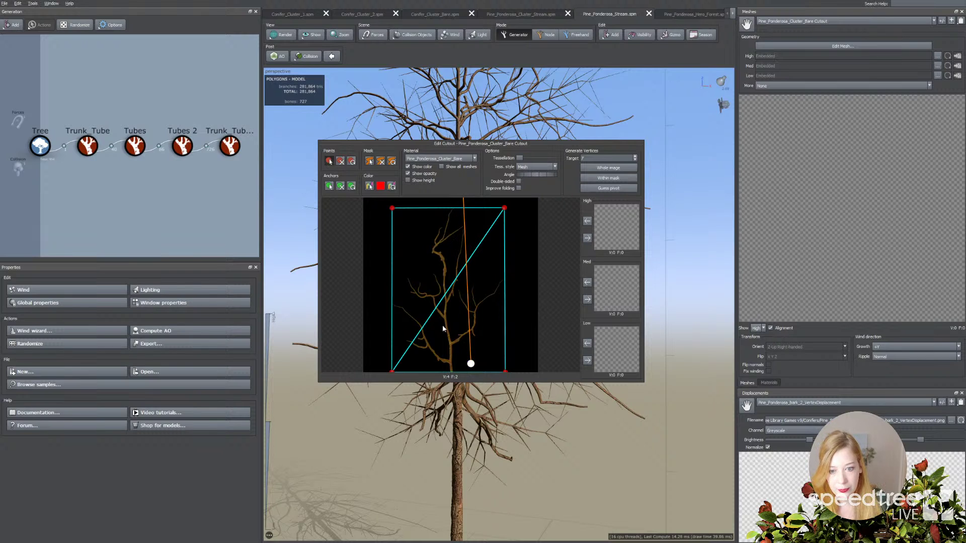
pyautogui.click(450, 368)
pyautogui.moveTo(469, 367); pyautogui.dragTo(451, 368)
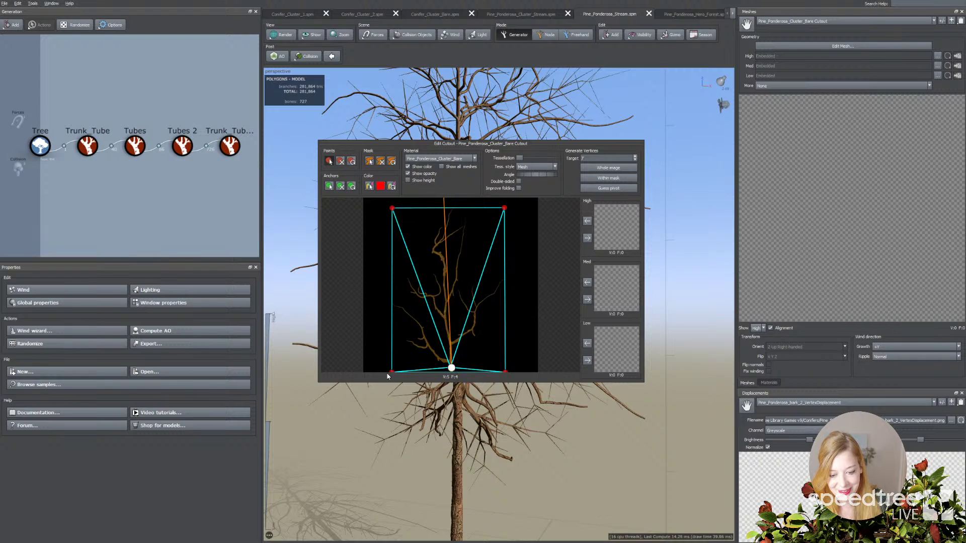
# Reshape the cutout outline by moving its four corner points closer around the bare branch
pyautogui.moveTo(392, 373); pyautogui.dragTo(390, 337)
pyautogui.moveTo(391, 208); pyautogui.dragTo(423, 212)
pyautogui.moveTo(504, 208); pyautogui.dragTo(491, 210)
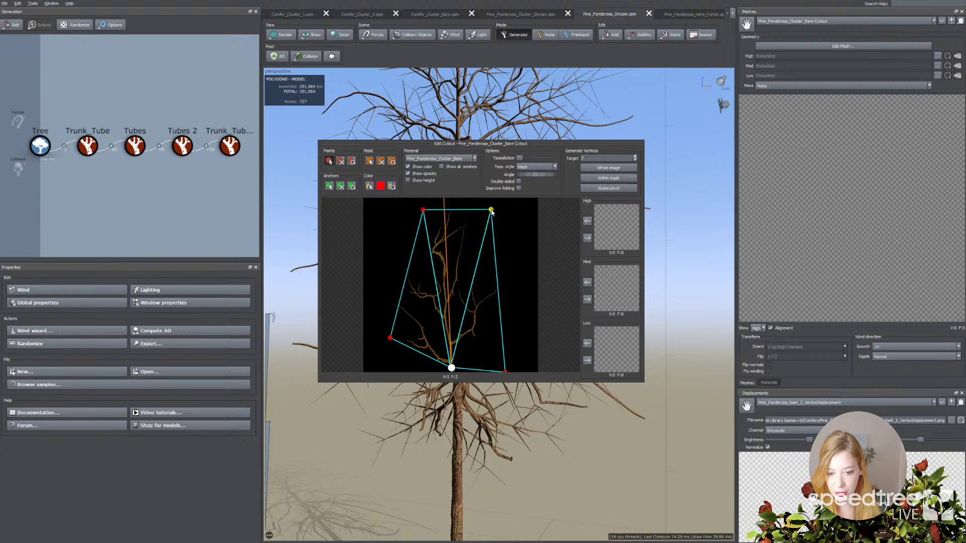
pyautogui.moveTo(505, 373); pyautogui.dragTo(509, 303)
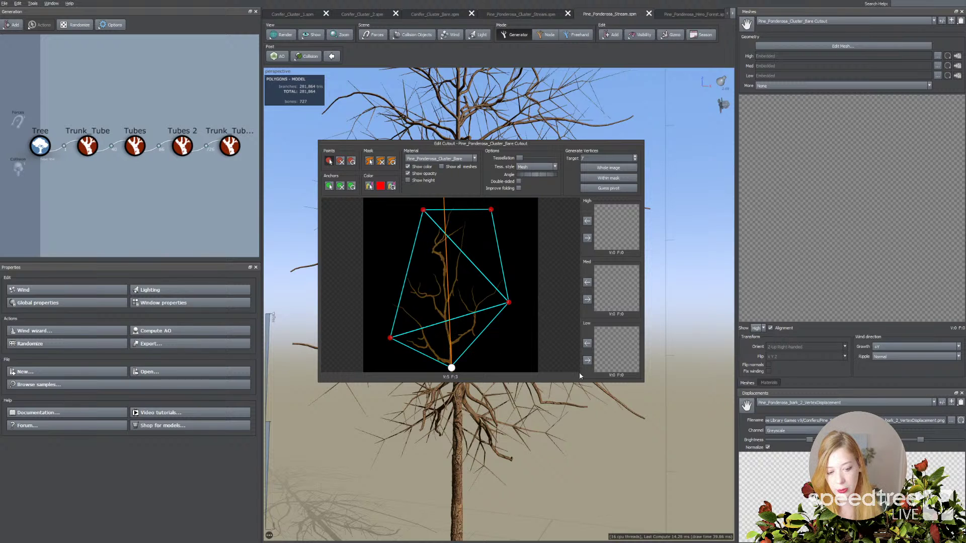
# Add a mesh point midway along the main stem and store the cutout as the Low mesh
pyautogui.click(446, 309)
pyautogui.moveTo(446, 309); pyautogui.dragTo(447, 297)
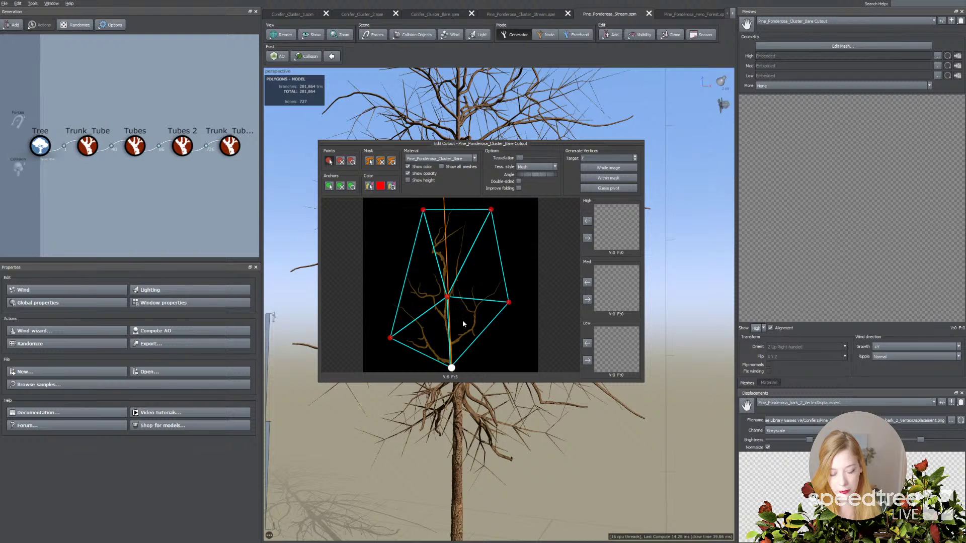
pyautogui.click(587, 360)
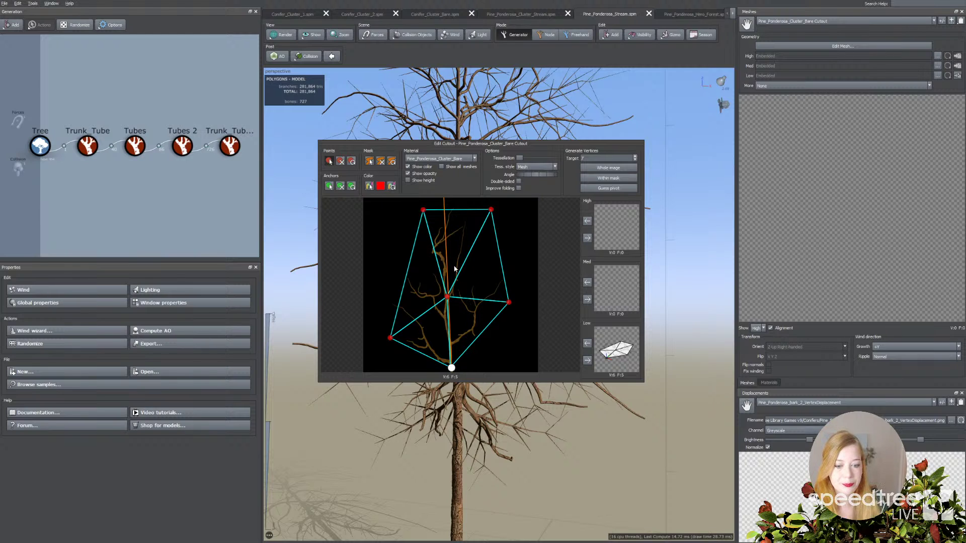
# Tighten the cutout's right side by moving the upper-right and right-hand points closer to the twigs
pyautogui.moveTo(490, 209); pyautogui.dragTo(468, 212)
pyautogui.scroll(5, 471, 303)
pyautogui.moveTo(486, 269); pyautogui.dragTo(485, 341, button='middle')
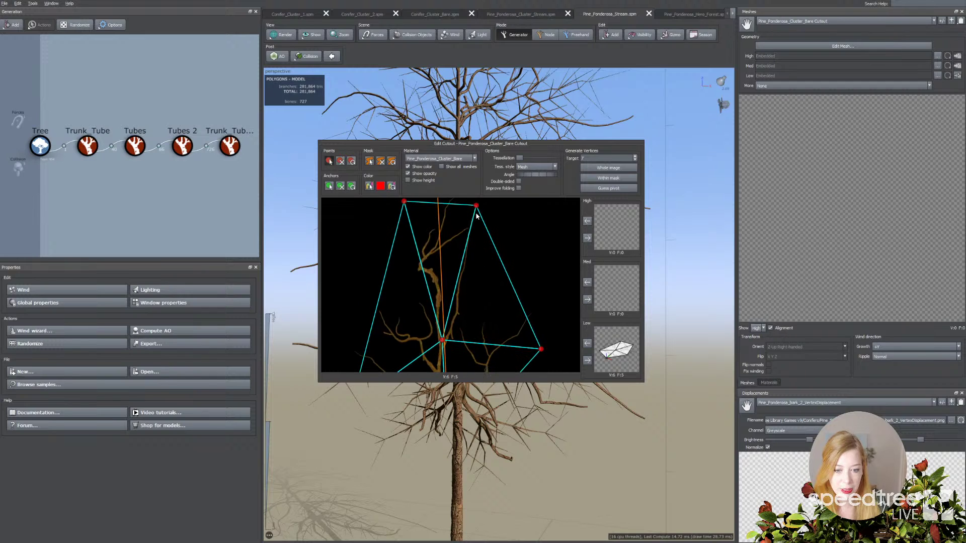
pyautogui.moveTo(476, 196); pyautogui.dragTo(476, 203)
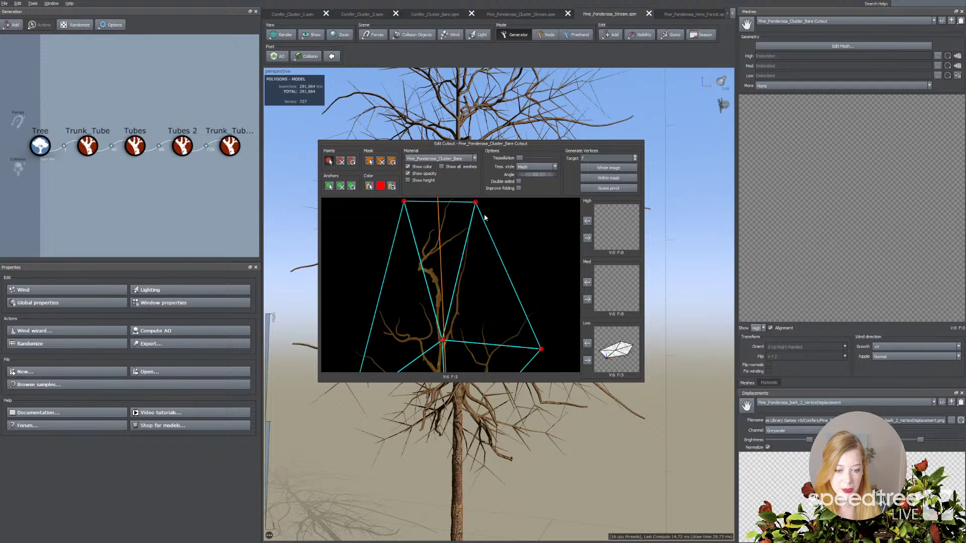
pyautogui.moveTo(542, 353); pyautogui.dragTo(485, 313)
pyautogui.scroll(-3, 537, 327)
pyautogui.click(486, 313)
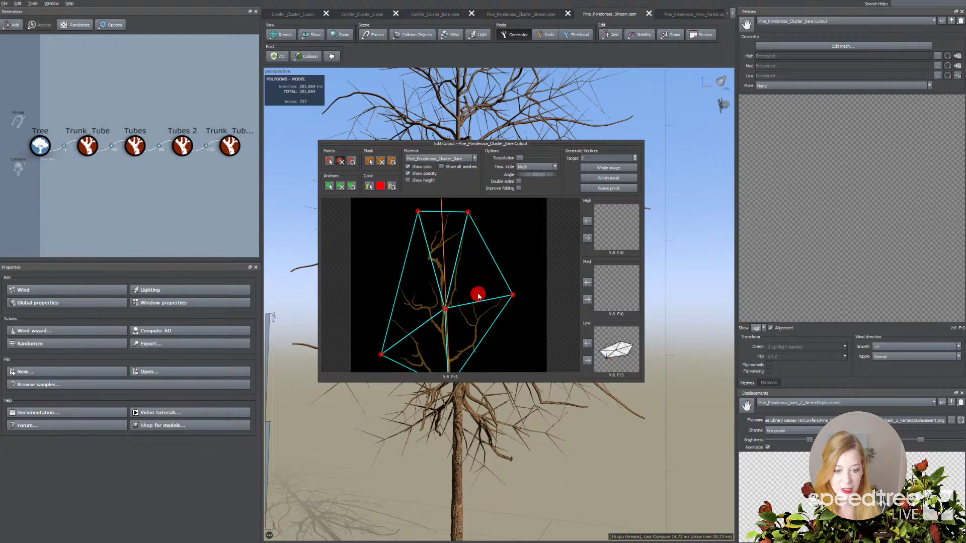
pyautogui.click(329, 161)
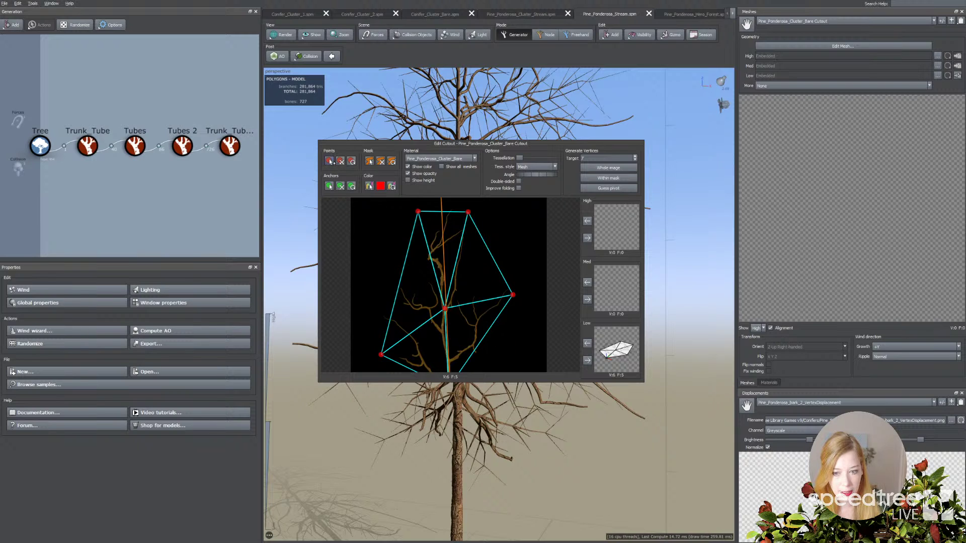
pyautogui.moveTo(513, 295); pyautogui.dragTo(511, 298)
pyautogui.scroll(-1, 488, 215)
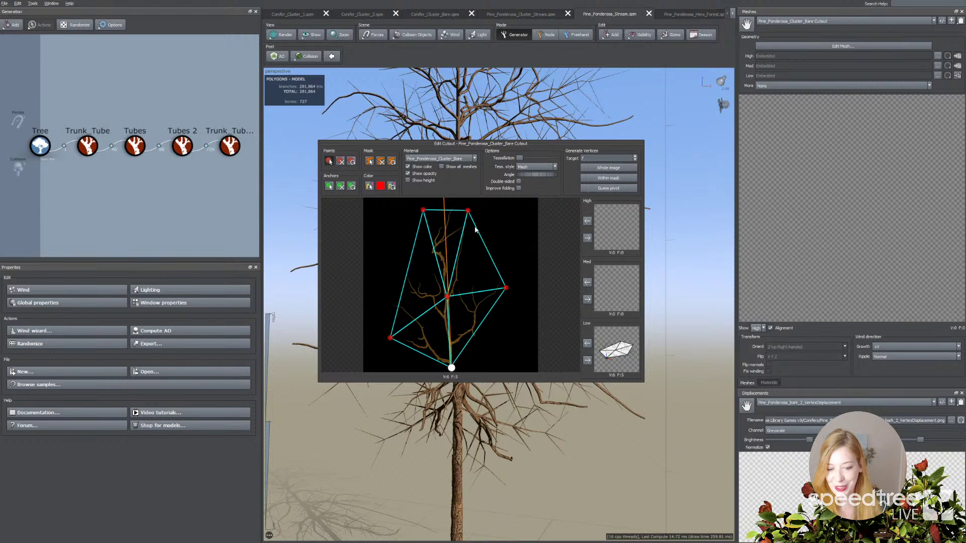
# Add three anchors on the middle-left, upper-left and upper-right twigs, with their directions aimed outward
pyautogui.click(330, 187)
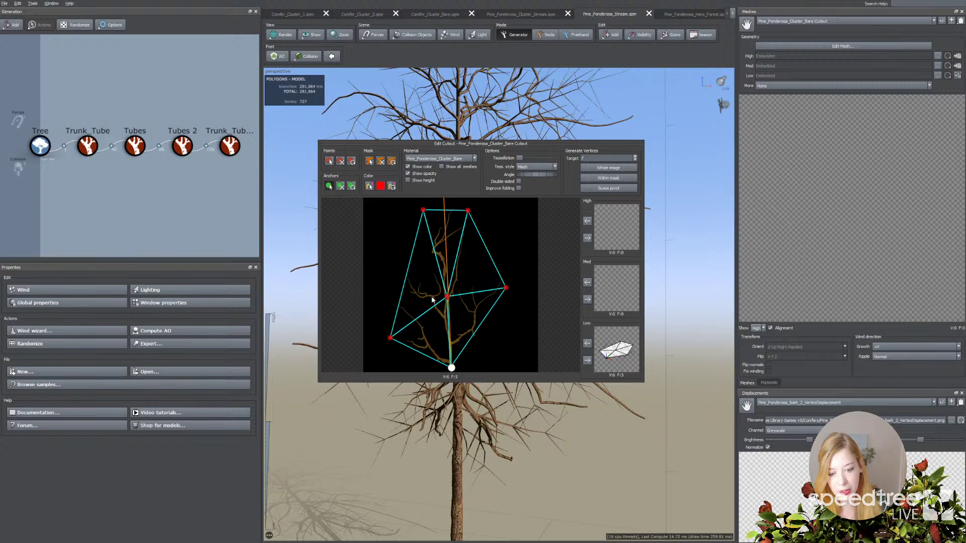
pyautogui.click(431, 296)
pyautogui.moveTo(429, 288); pyautogui.dragTo(419, 240)
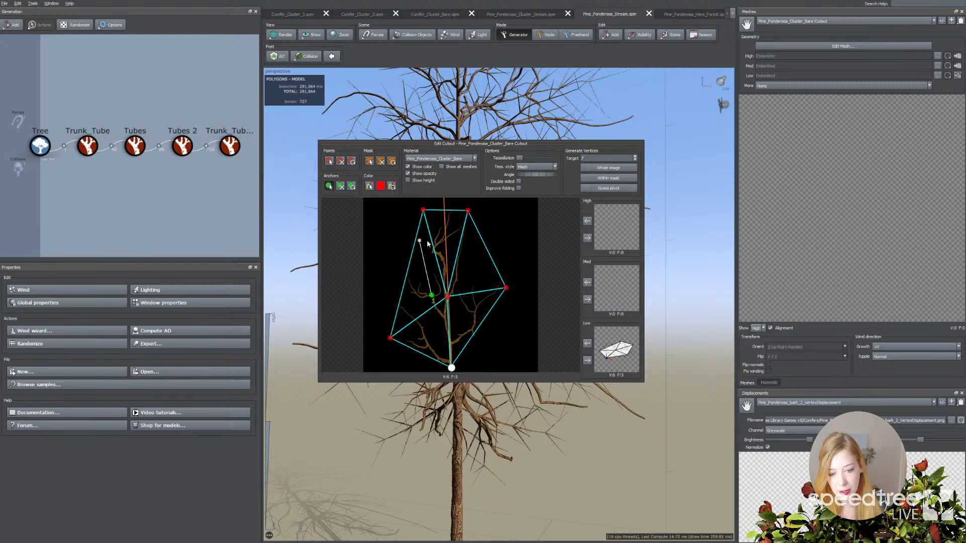
pyautogui.click(436, 244)
pyautogui.moveTo(436, 237); pyautogui.dragTo(432, 210)
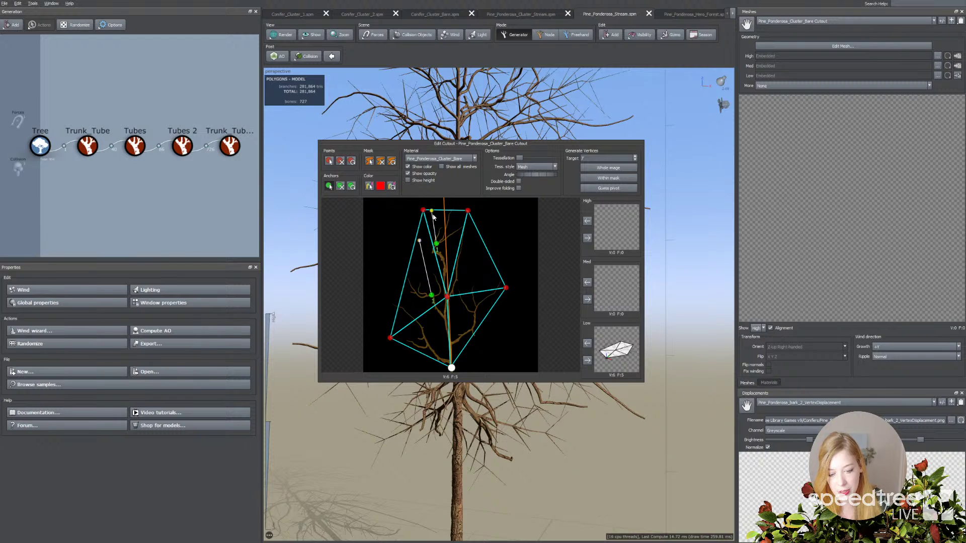
pyautogui.click(457, 261)
pyautogui.moveTo(457, 255)
pyautogui.mouseDown()
pyautogui.moveTo(483, 239)
pyautogui.moveTo(463, 261)
pyautogui.mouseUp()
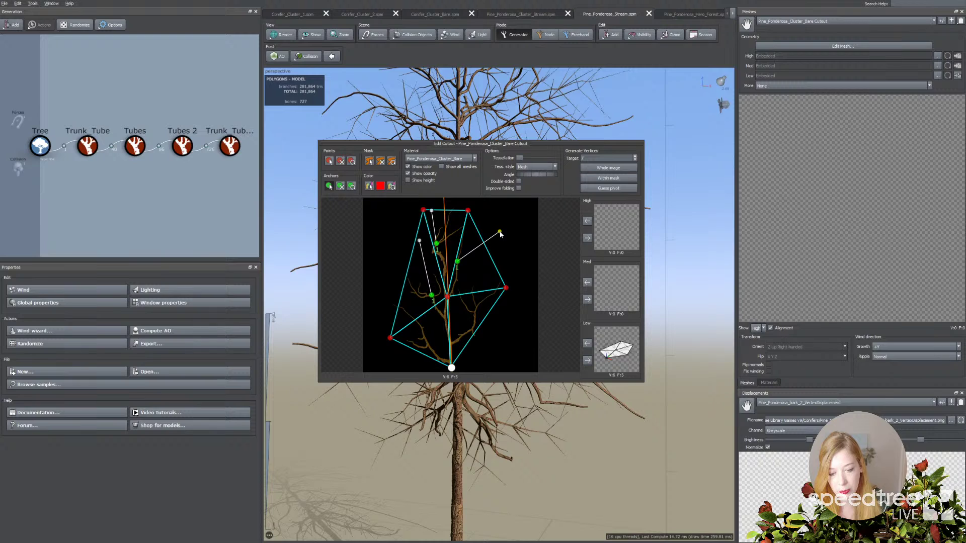
# Add upward-angled anchors on the right and lower-left twigs, and update the Low mesh with the anchors
pyautogui.click(488, 298)
pyautogui.moveTo(489, 297); pyautogui.dragTo(511, 259)
pyautogui.click(427, 344)
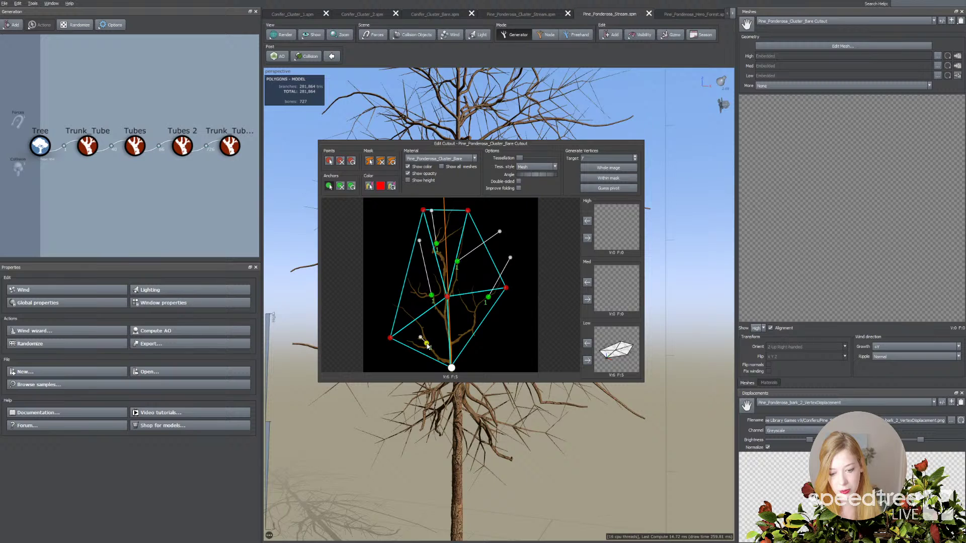
pyautogui.moveTo(420, 337); pyautogui.dragTo(412, 282)
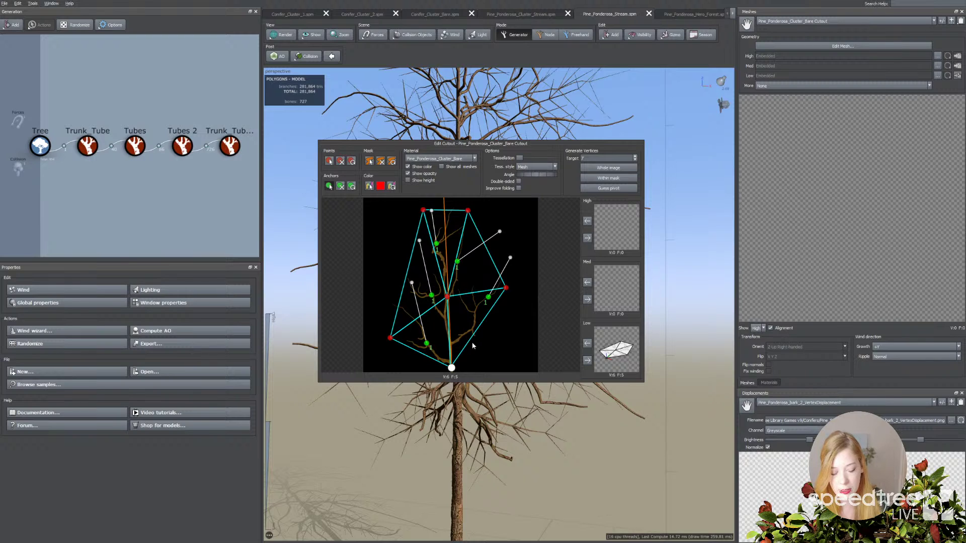
pyautogui.click(587, 361)
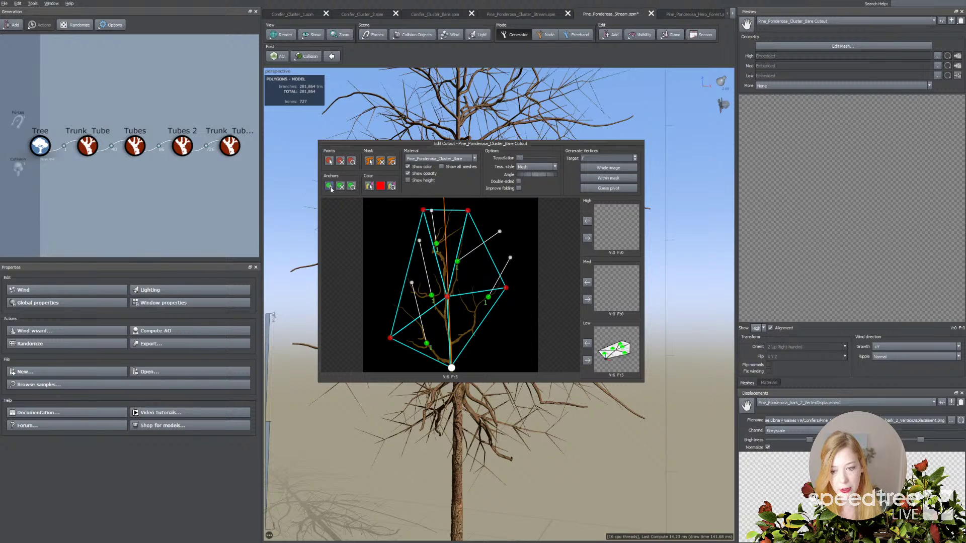
# Add an anchor on the inner twig of the lower-right branch and set its ID to 2
pyautogui.click(330, 186)
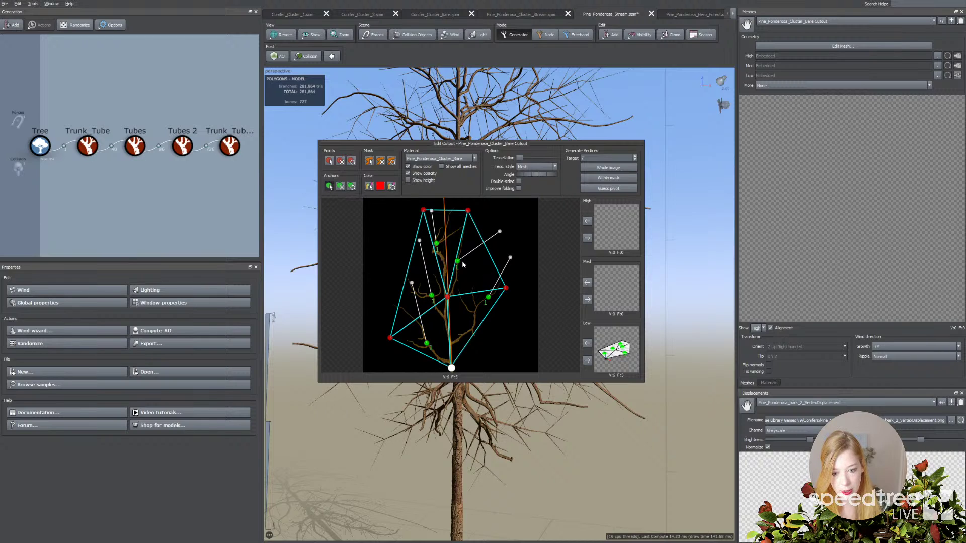
pyautogui.click(464, 305)
pyautogui.rightClick(465, 305)
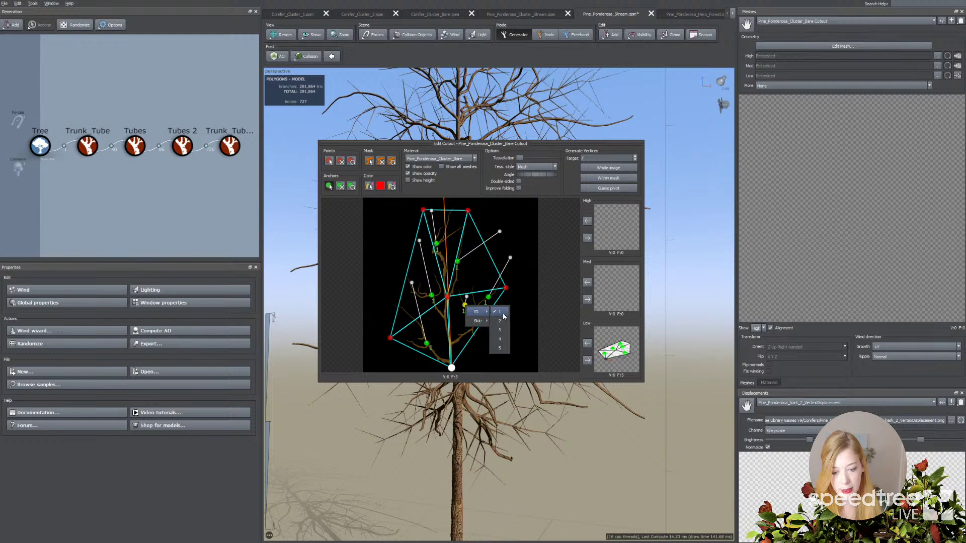
pyautogui.click(500, 321)
# Add an anchor near the topmost tip of the branch and set its ID to 2
pyautogui.click(449, 218)
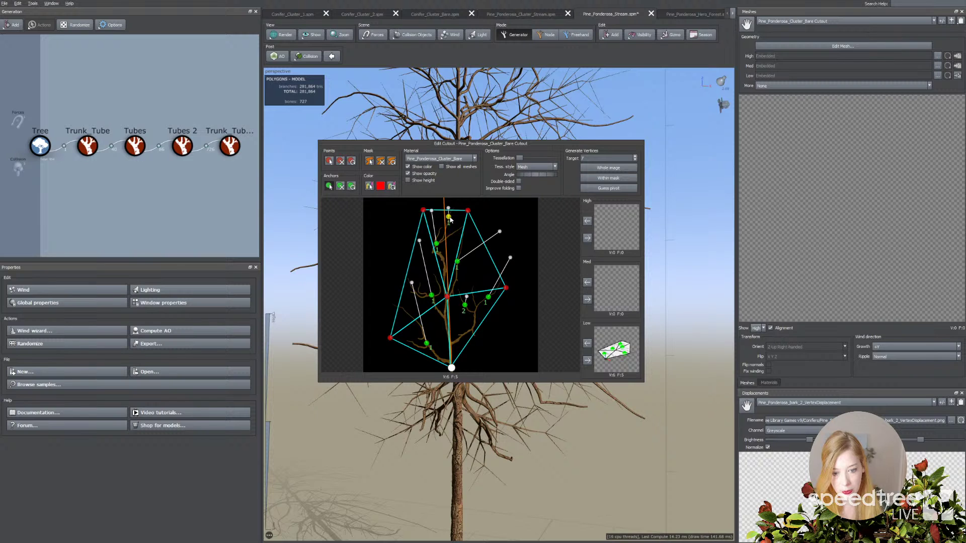
pyautogui.scroll(6, 448, 225)
pyautogui.moveTo(454, 248); pyautogui.dragTo(455, 327, button='middle')
pyautogui.scroll(4, 455, 282)
pyautogui.moveTo(460, 246); pyautogui.dragTo(460, 299, button='middle')
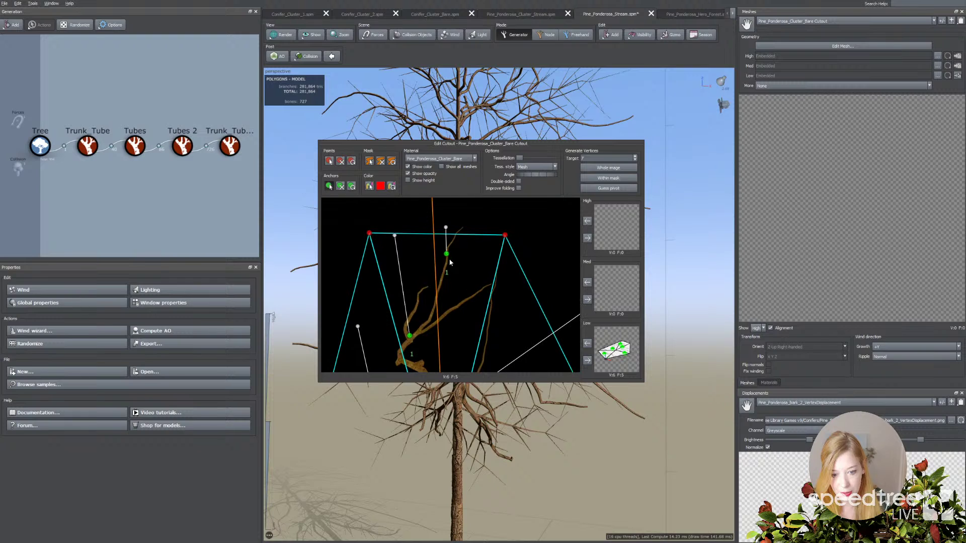
pyautogui.moveTo(448, 256); pyautogui.dragTo(450, 247)
pyautogui.rightClick(448, 245)
pyautogui.moveTo(459, 252)
pyautogui.click(486, 260)
# Add anchors on the small twig below the top tip and on the upper-right twig, both with ID 2
pyautogui.click(417, 297)
pyautogui.rightClick(418, 296)
pyautogui.moveTo(431, 303)
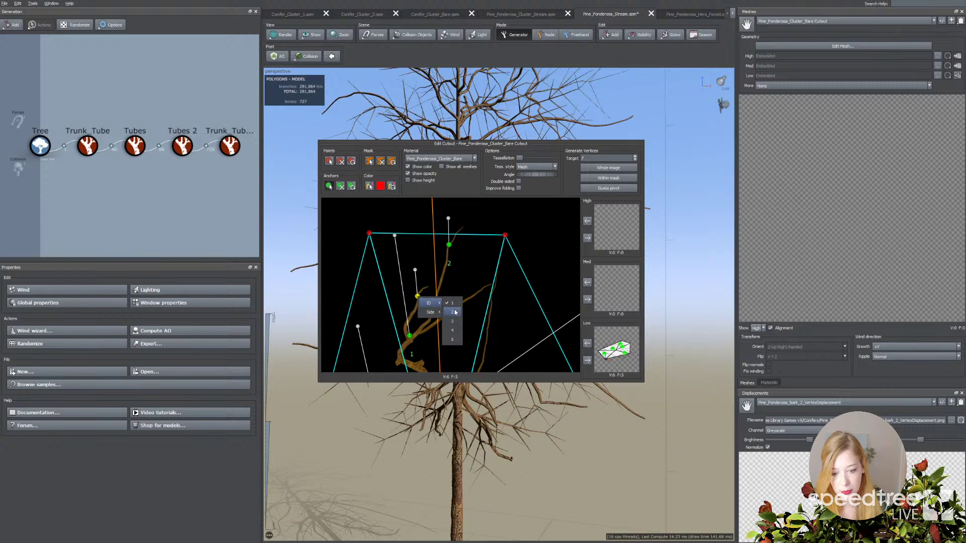
pyautogui.click(455, 312)
pyautogui.moveTo(466, 322); pyautogui.dragTo(528, 233, button='middle')
pyautogui.click(528, 230)
pyautogui.rightClick(529, 230)
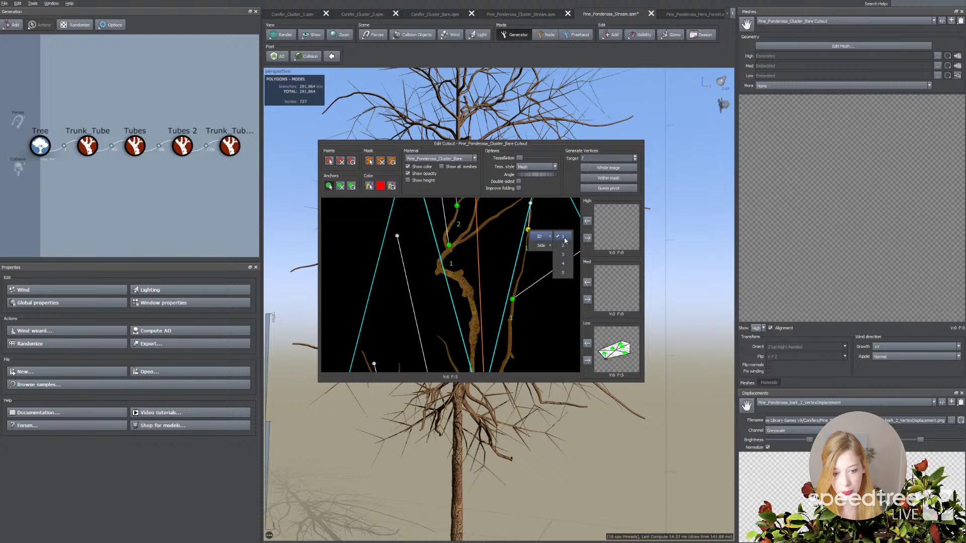
pyautogui.click(561, 238)
# Add anchors at the tips of the middle-left and lower-left twigs, both with ID 2
pyautogui.moveTo(561, 238); pyautogui.dragTo(441, 273, button='middle')
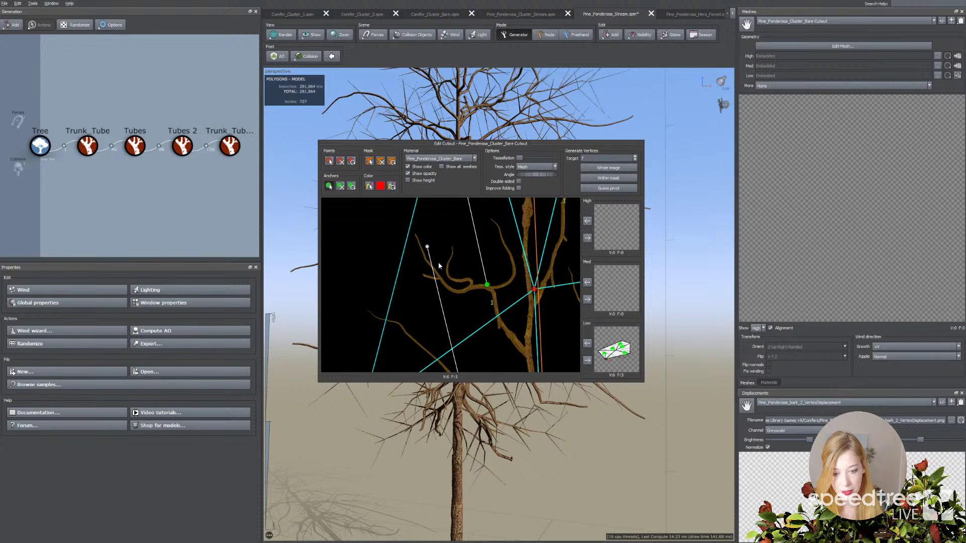
pyautogui.click(419, 243)
pyautogui.rightClick(419, 243)
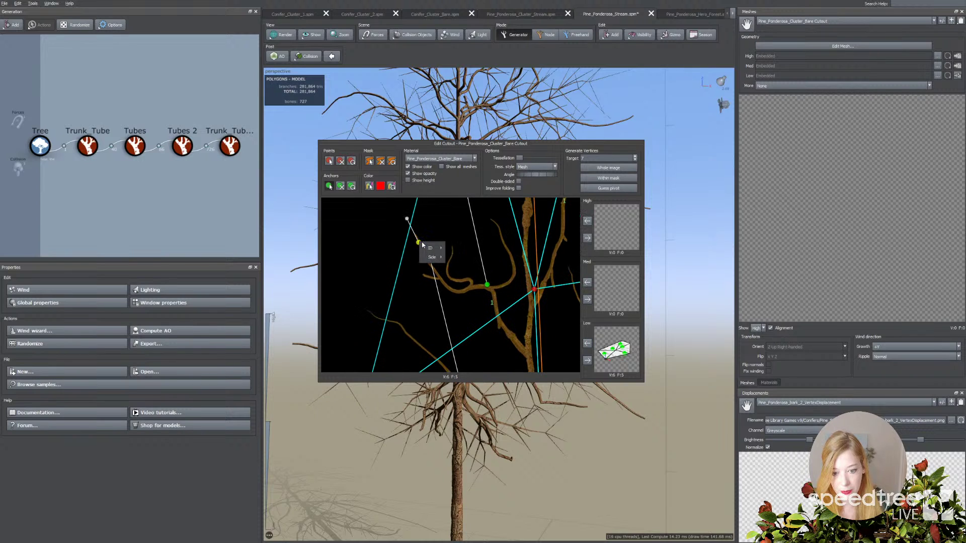
pyautogui.click(454, 257)
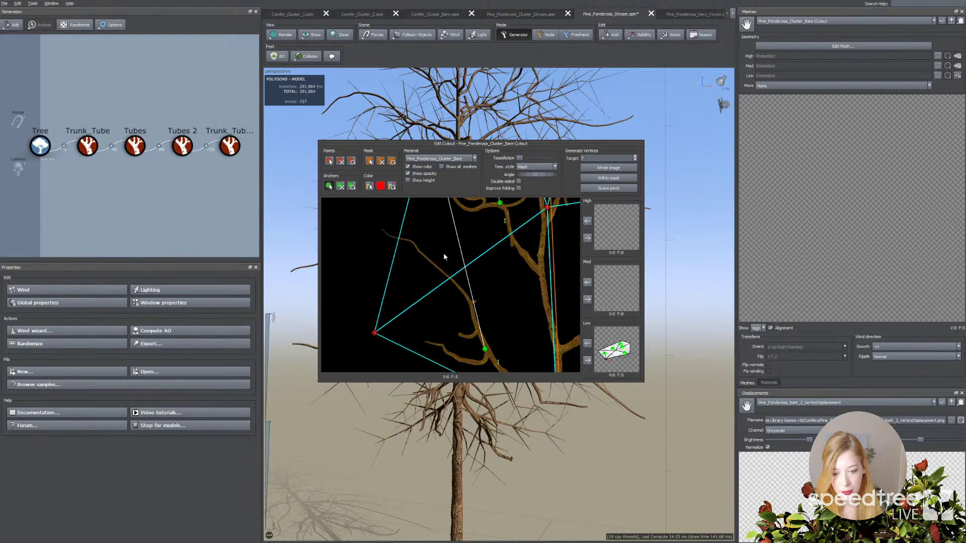
pyautogui.moveTo(410, 247); pyautogui.dragTo(379, 235)
pyautogui.rightClick(386, 236)
pyautogui.click(420, 250)
# Add an anchor with ID 2 on the lowest left twig and update the Low mesh with the new anchors
pyautogui.click(450, 355)
pyautogui.rightClick(450, 354)
pyautogui.moveTo(464, 359)
pyautogui.click(487, 369)
pyautogui.scroll(-5, 436, 306)
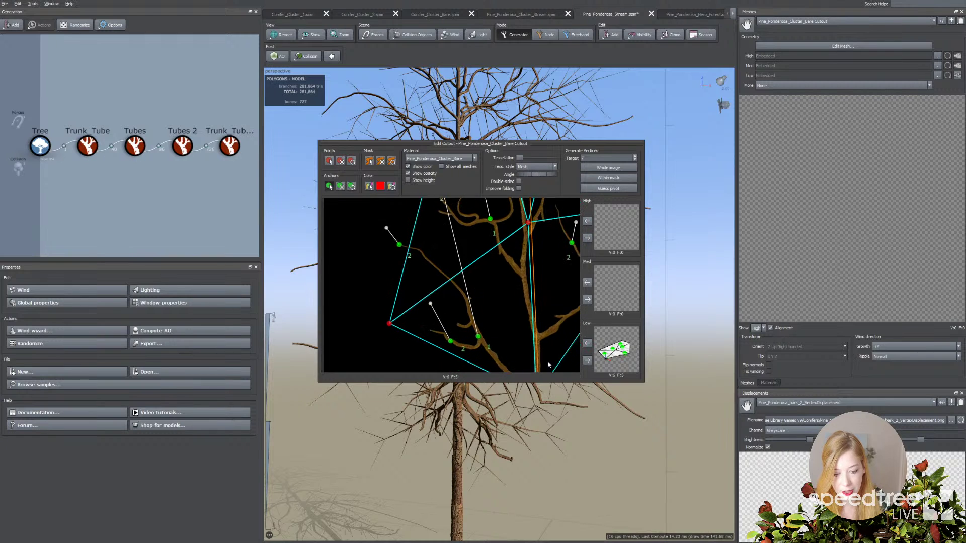
pyautogui.scroll(-4, 544, 330)
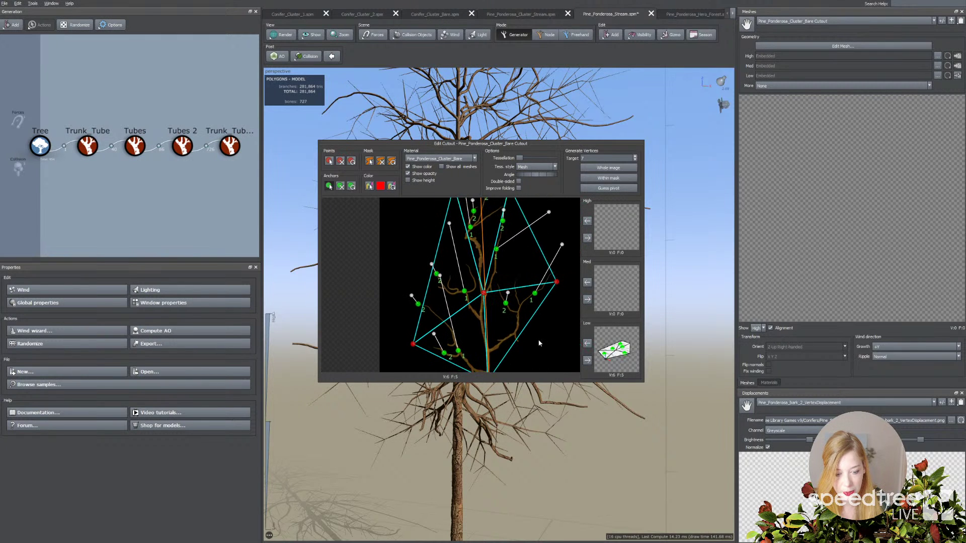
pyautogui.click(587, 360)
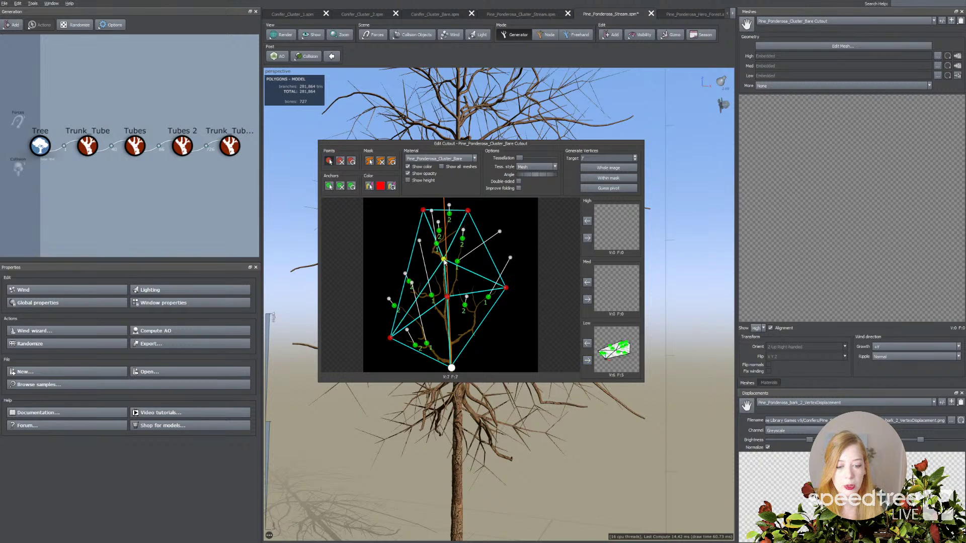
# Add a vertex on the cutout's top edge, mask the area around the branch tip, and store the result as the Med mesh
pyautogui.click(447, 210)
pyautogui.moveTo(446, 209); pyautogui.dragTo(440, 213)
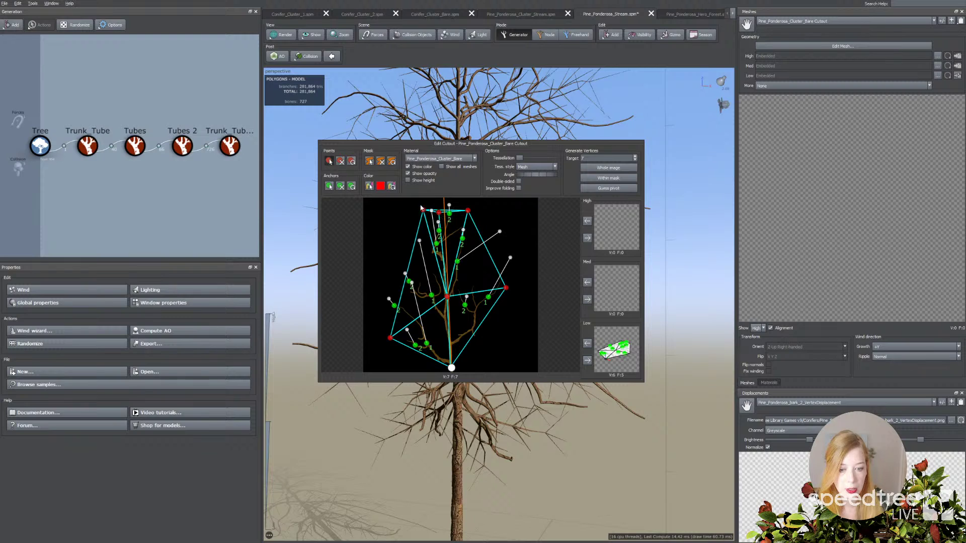
pyautogui.click(369, 161)
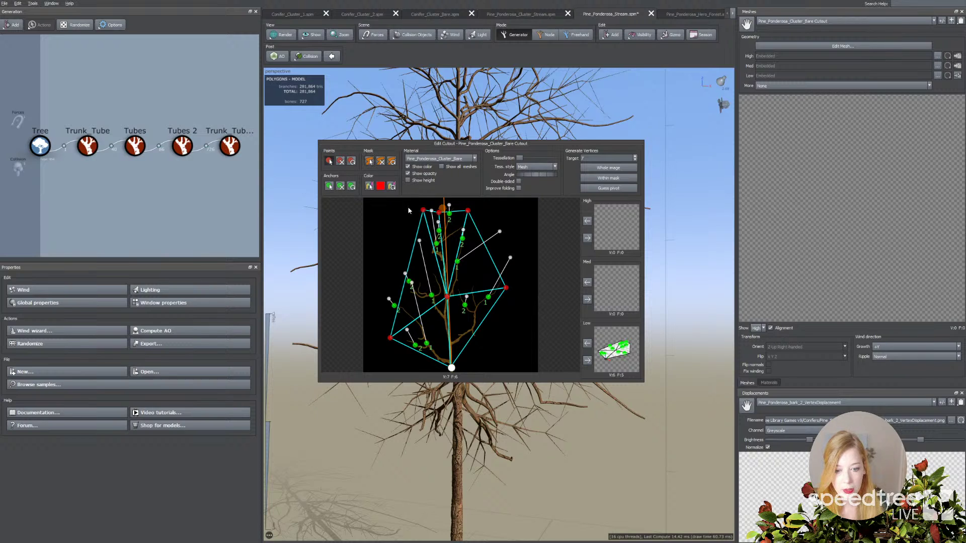
pyautogui.click(587, 299)
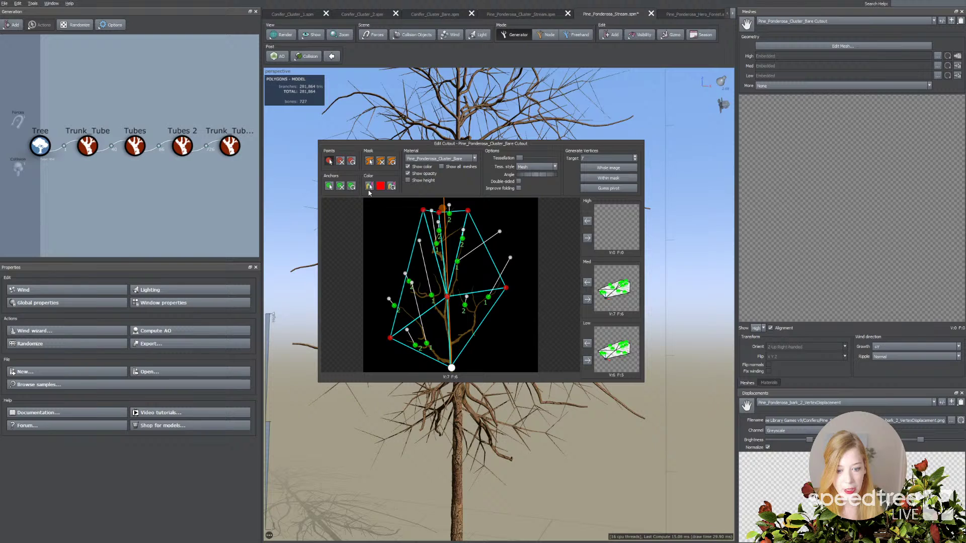
# Add a vertex on the upper stem, then shift the central stem vertex lower and the upper-left vertex down toward the left twig
pyautogui.click(443, 261)
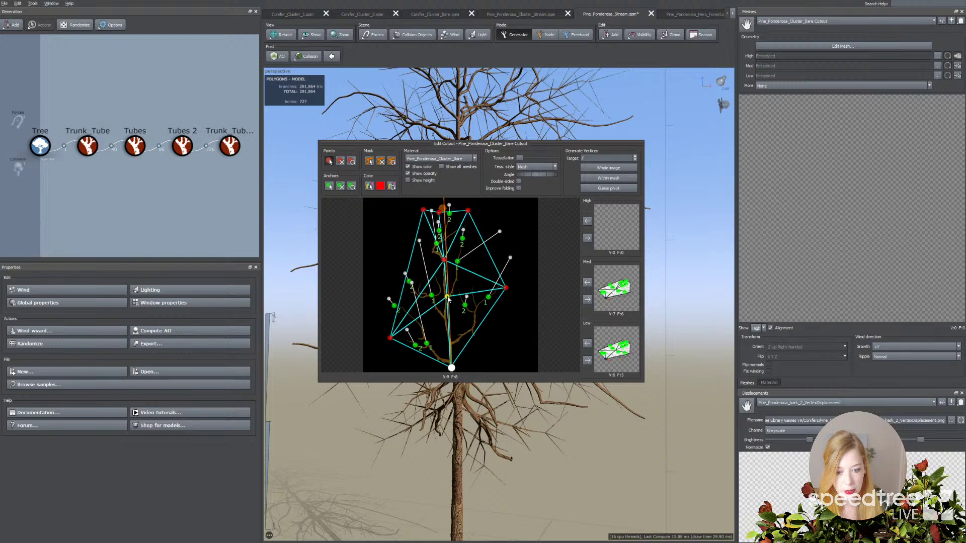
pyautogui.moveTo(448, 302); pyautogui.dragTo(445, 317)
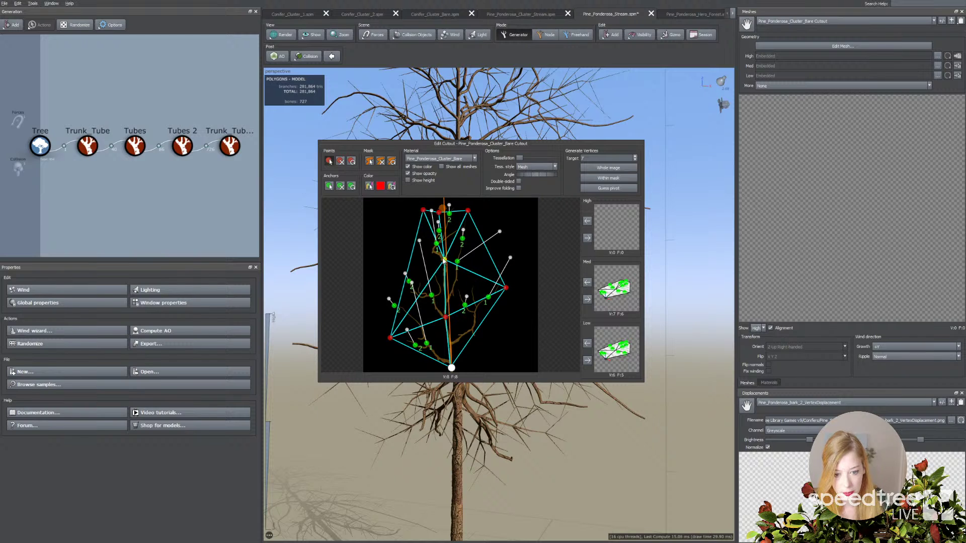
pyautogui.moveTo(423, 210); pyautogui.dragTo(422, 253)
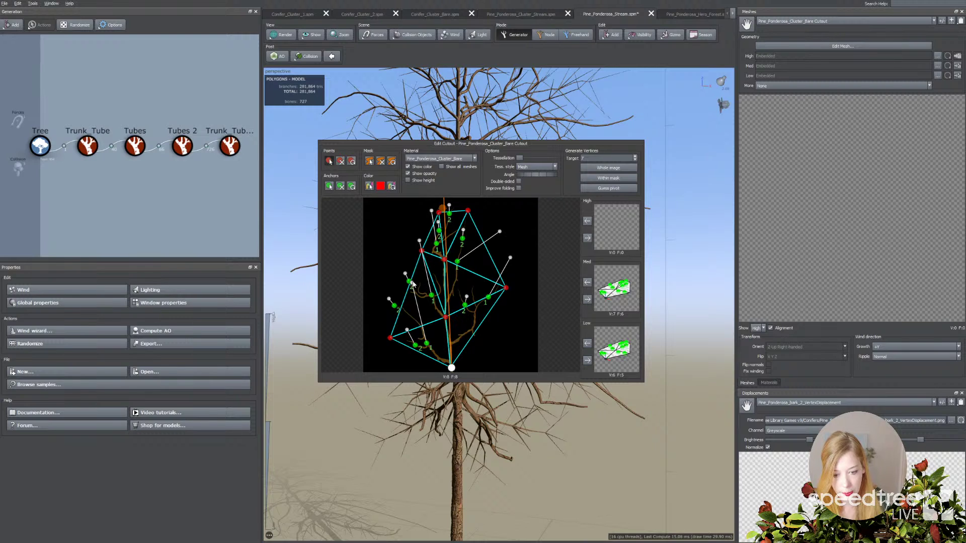
pyautogui.moveTo(421, 251); pyautogui.dragTo(422, 262)
# Paint a mask just outside the upper-left vertex and move the upper-right vertex down and outward
pyautogui.click(369, 161)
pyautogui.click(413, 265)
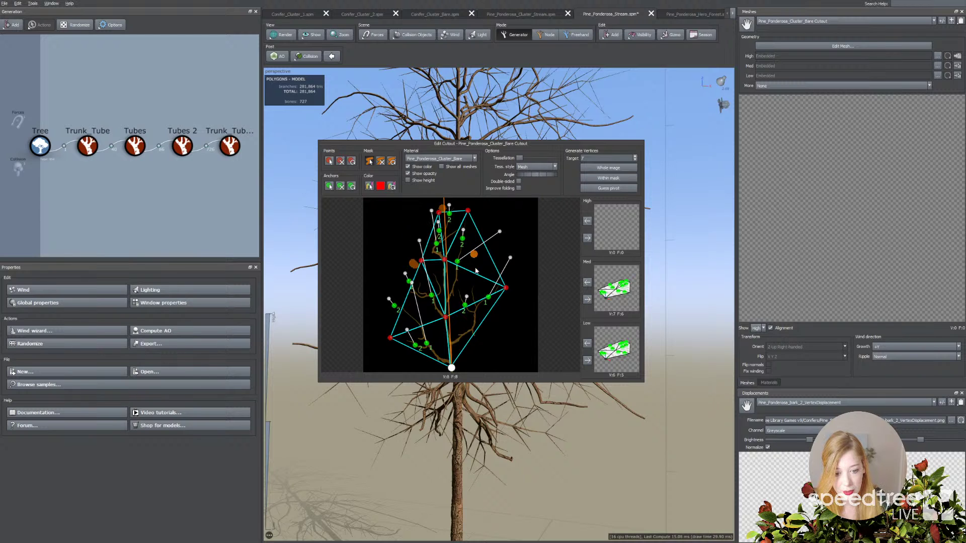
pyautogui.click(329, 162)
pyautogui.moveTo(468, 210); pyautogui.dragTo(480, 230)
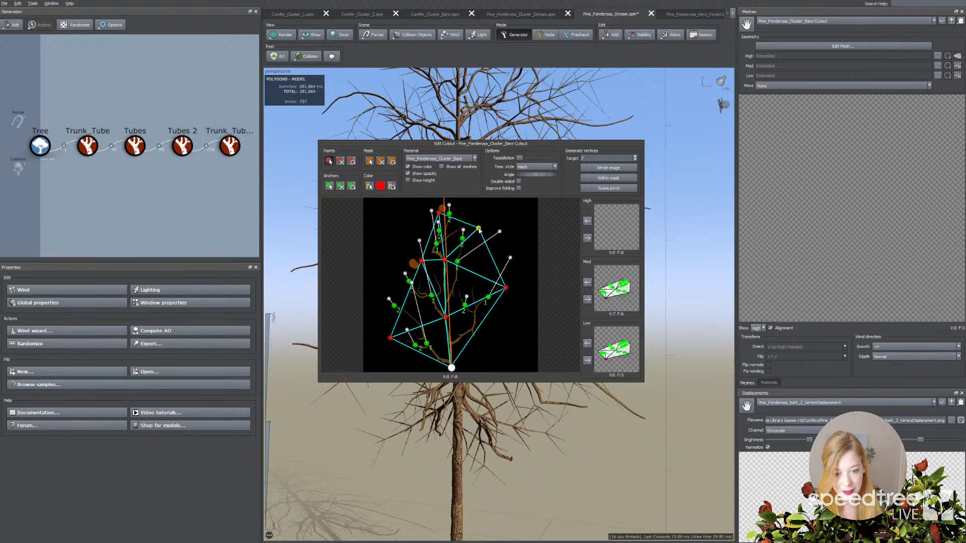
# Erase the mask at the branch tip, lower the upper-right vertex, and store the result as the High mesh
pyautogui.rightClick(440, 212)
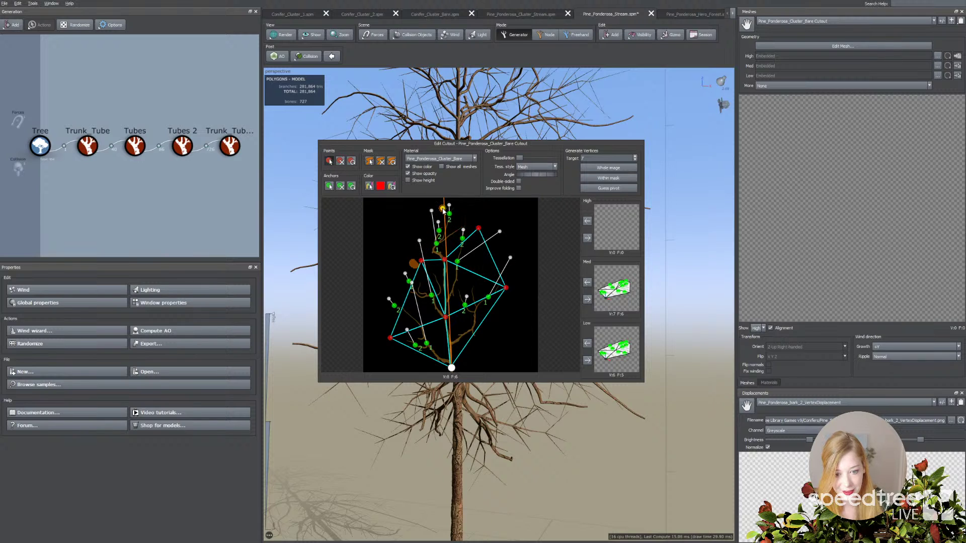
pyautogui.click(381, 162)
pyautogui.moveTo(436, 197); pyautogui.dragTo(442, 203)
pyautogui.click(445, 214)
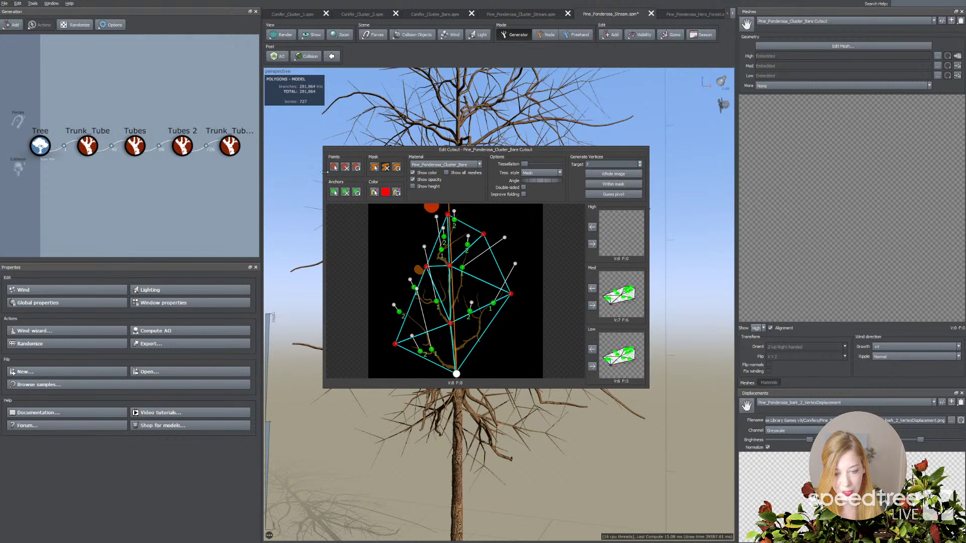
pyautogui.moveTo(484, 234); pyautogui.dragTo(483, 248)
pyautogui.click(592, 244)
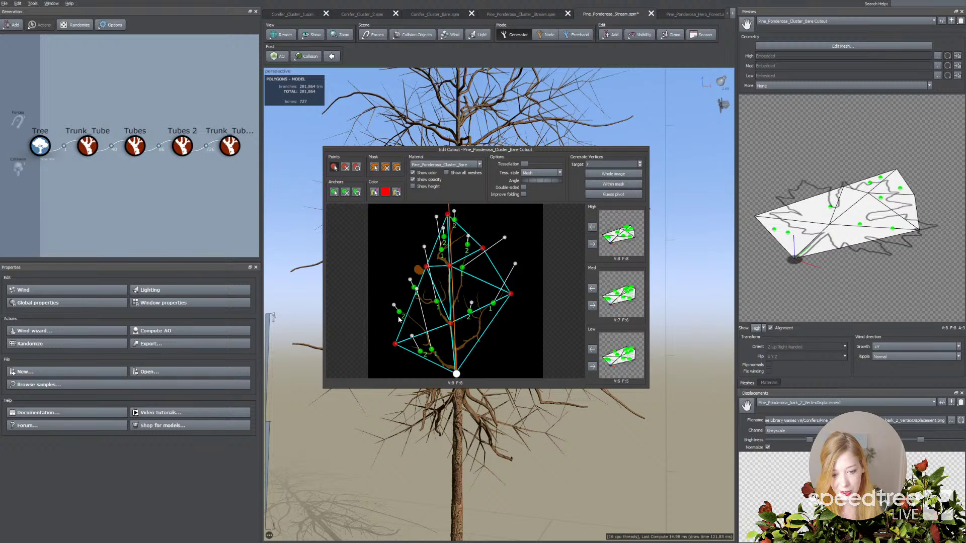
# Move the two left-hand vertices outward and the lower-left anchor inside the outline, then update the High mesh and finish editing the cutout
pyautogui.moveTo(396, 344); pyautogui.dragTo(391, 339)
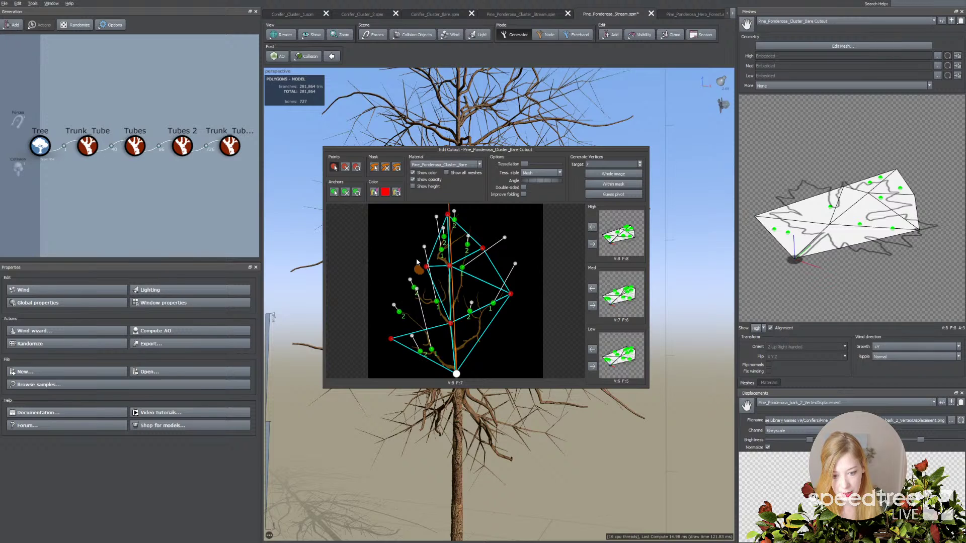
pyautogui.click(423, 275)
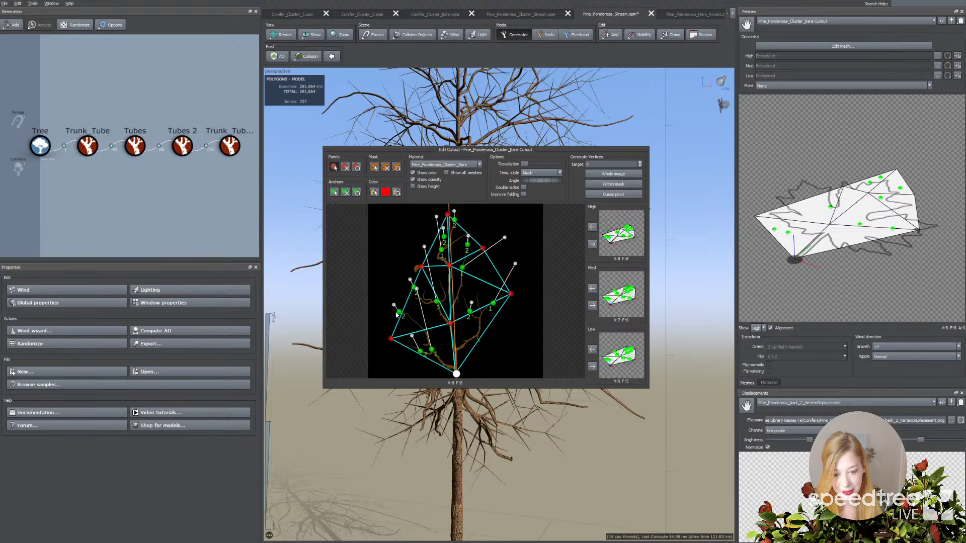
pyautogui.click(334, 192)
pyautogui.moveTo(399, 312); pyautogui.dragTo(404, 313)
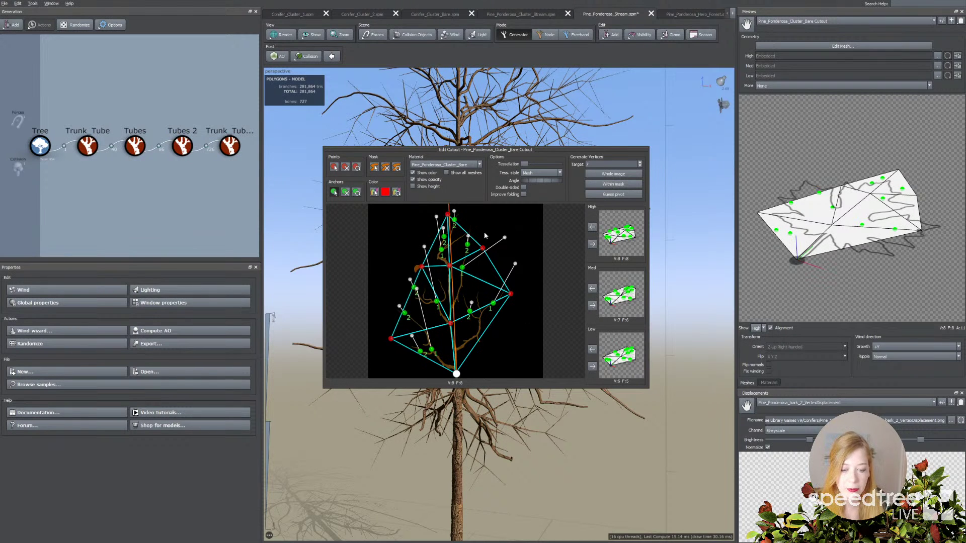
pyautogui.click(658, 294)
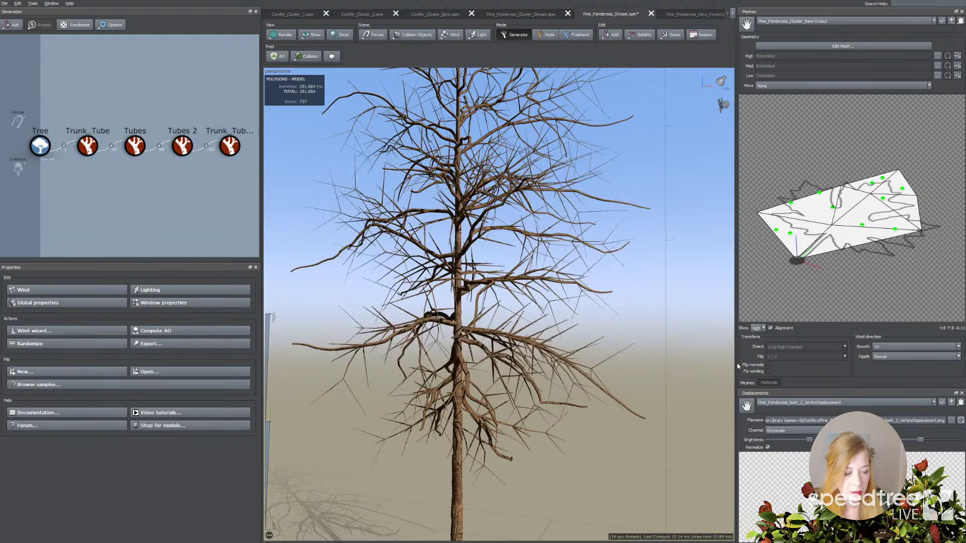
# Make the Pine_Ponderosa_Cluster_Bare material two-sided
pyautogui.click(768, 383)
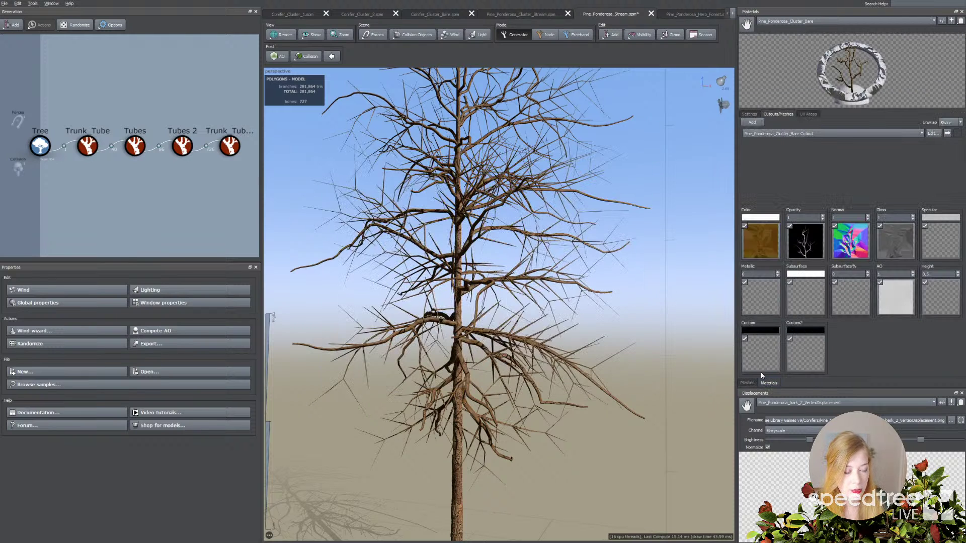
pyautogui.click(749, 114)
pyautogui.click(768, 129)
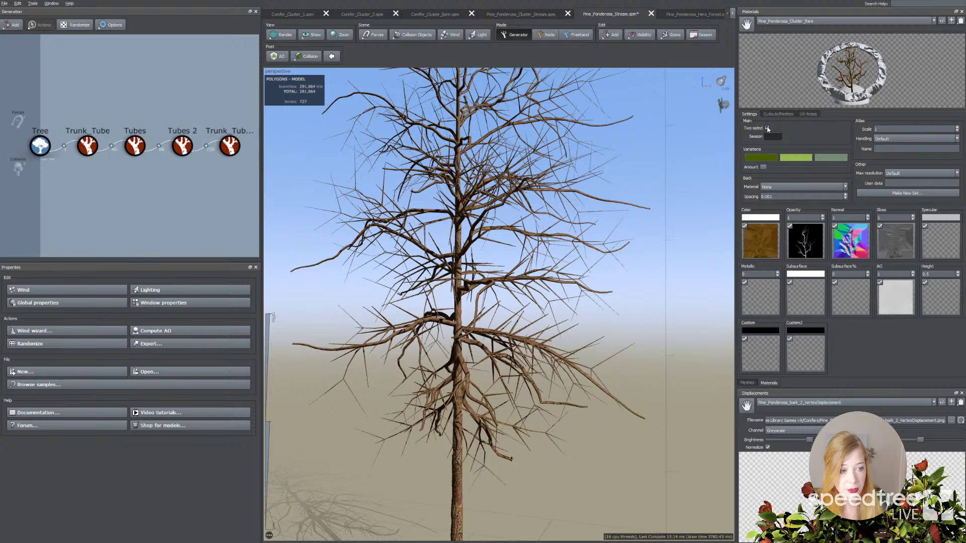
# Add a Frond generator as a child of the last branch generator, Trunk_Tube 2
pyautogui.click(230, 145)
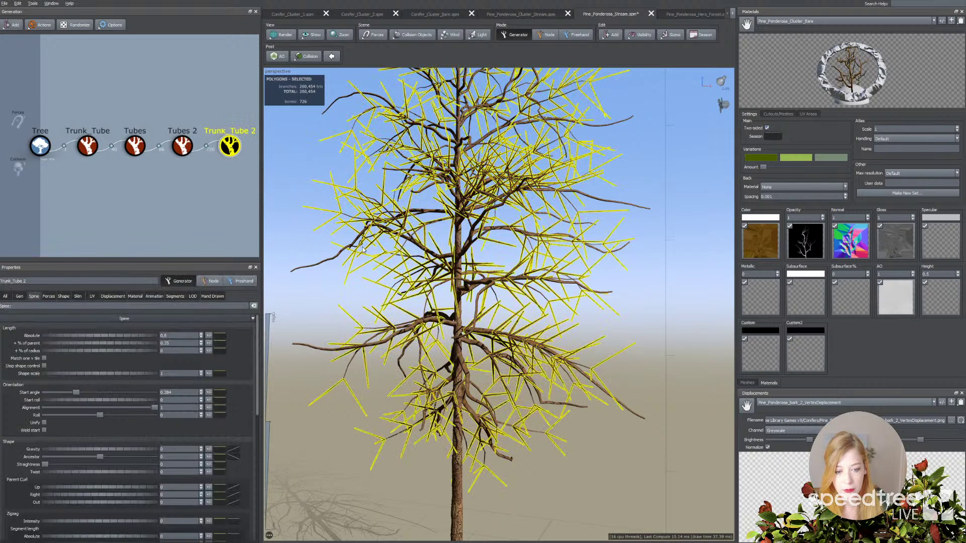
pyautogui.click(611, 35)
pyautogui.click(629, 73)
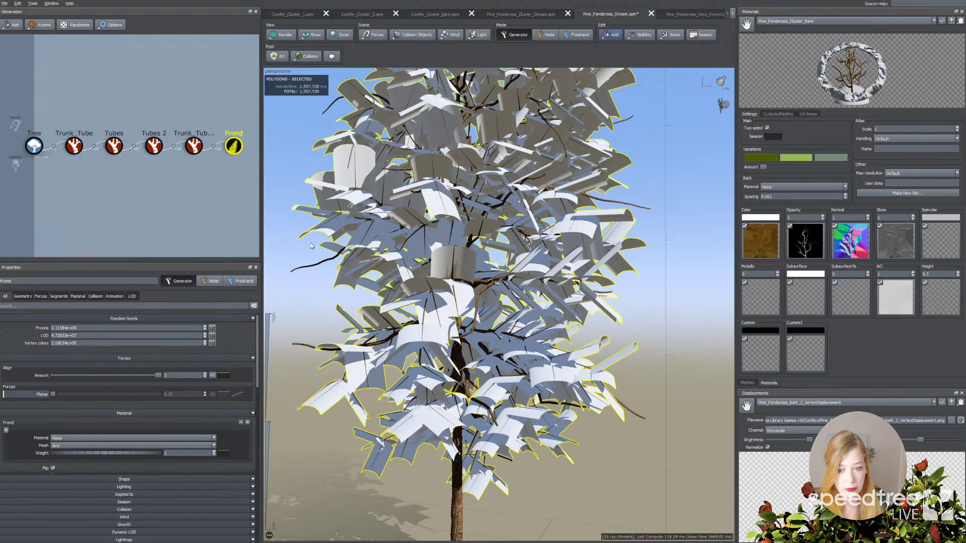
pyautogui.click(324, 197)
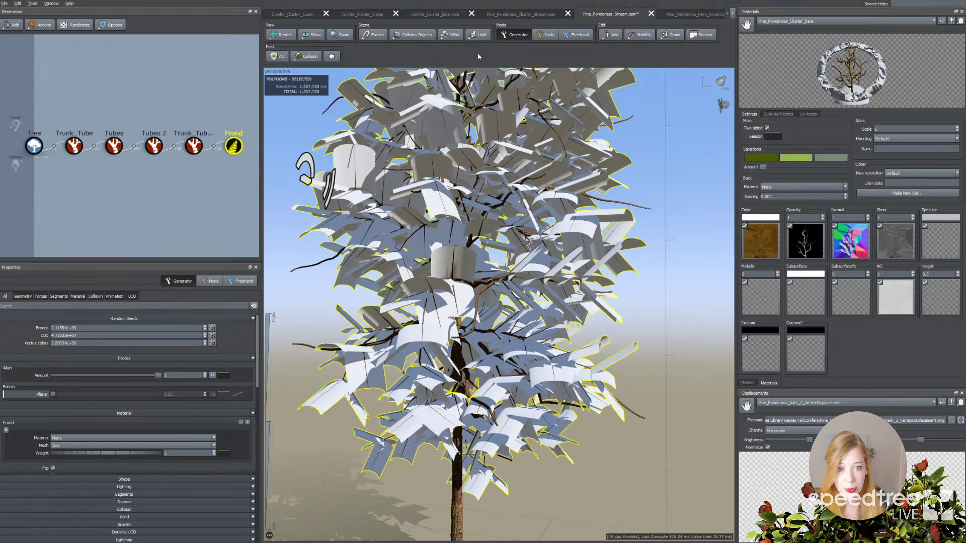
# Assign the Pine_Ponderosa_Cluster_Bare material to the Frond generator, deselect it and check the whole tree
pyautogui.click(78, 296)
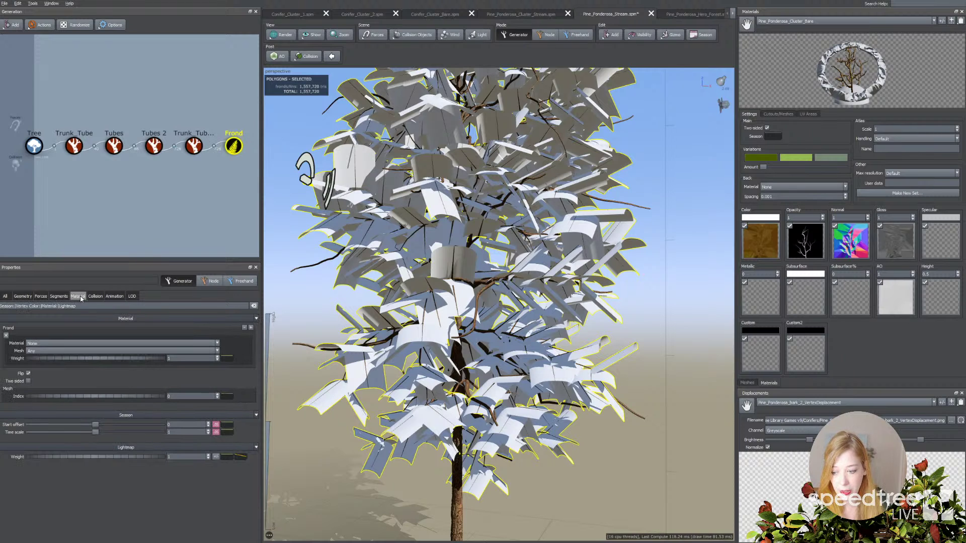
pyautogui.click(53, 343)
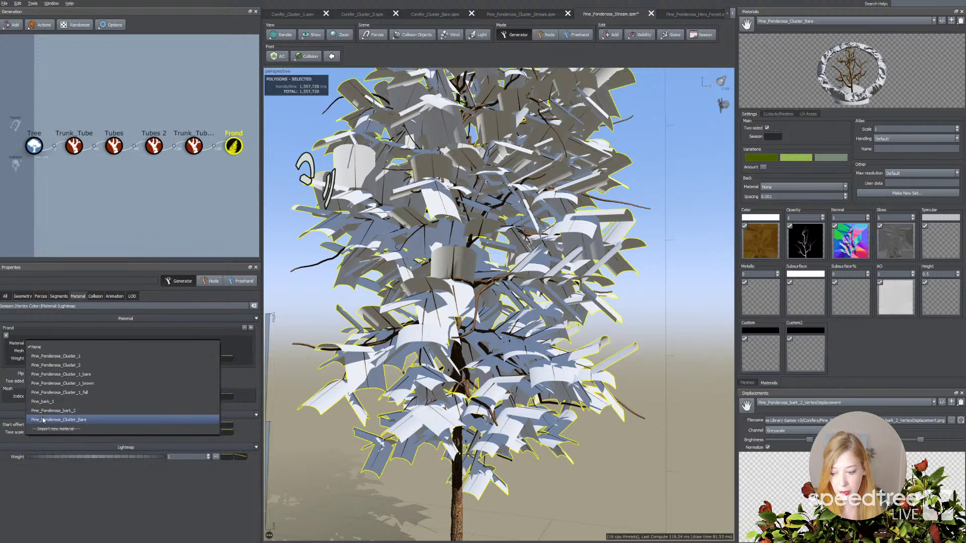
pyautogui.click(58, 420)
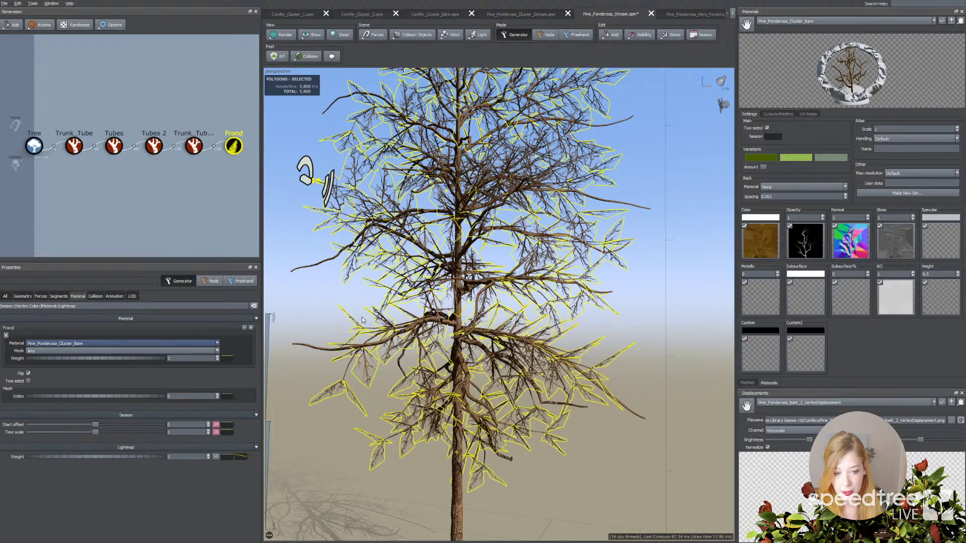
pyautogui.scroll(-5, 378, 315)
pyautogui.moveTo(378, 315)
pyautogui.mouseDown()
pyautogui.moveTo(346, 317)
pyautogui.moveTo(380, 319)
pyautogui.mouseUp()
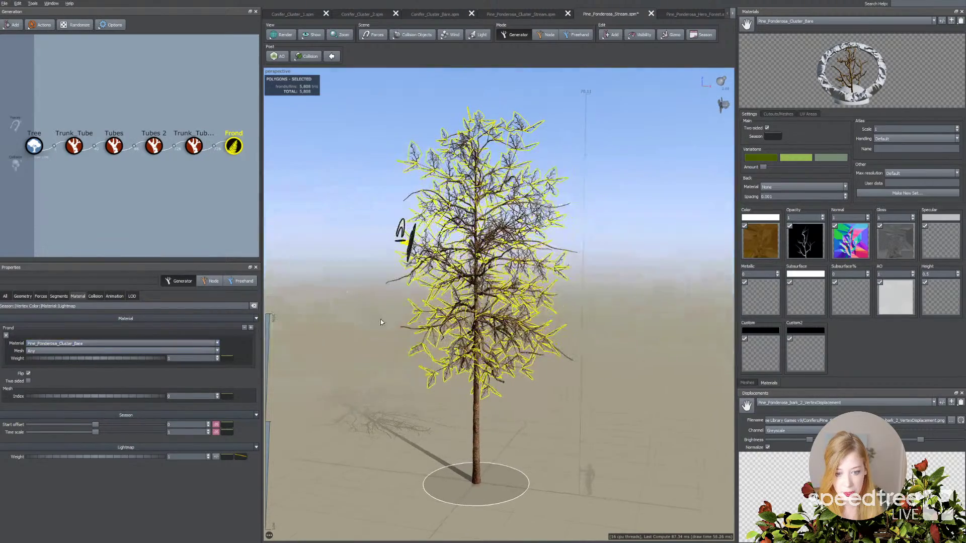
pyautogui.scroll(2, 385, 343)
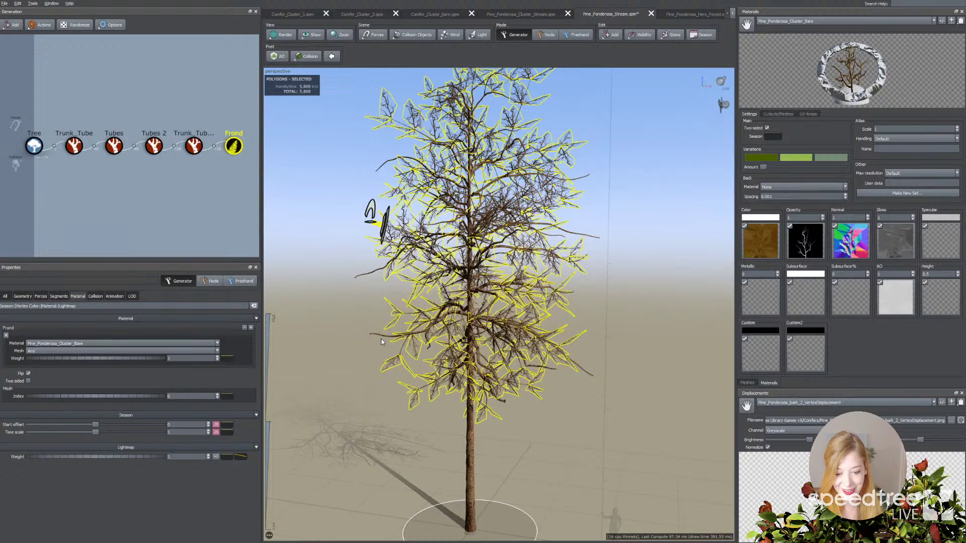
pyautogui.click(565, 320)
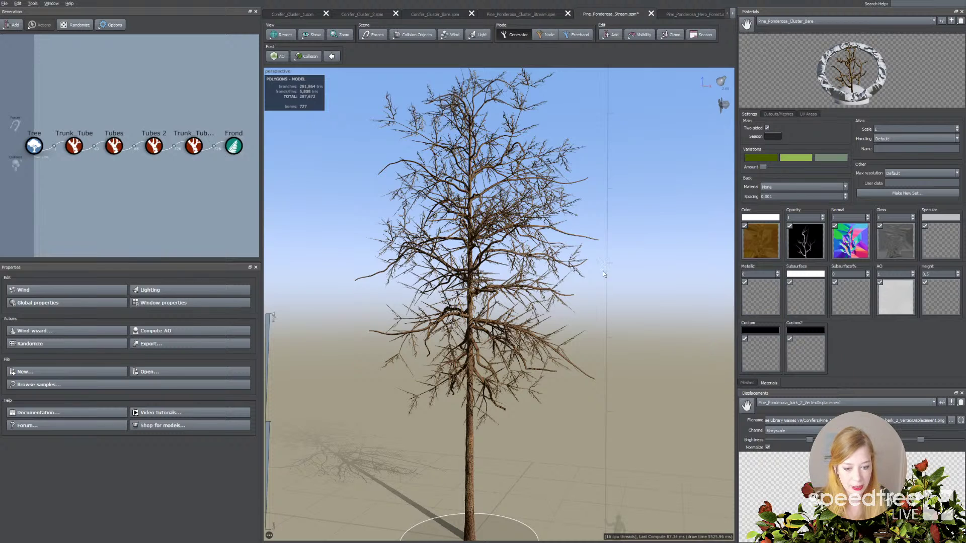
pyautogui.moveTo(481, 301); pyautogui.dragTo(481, 299)
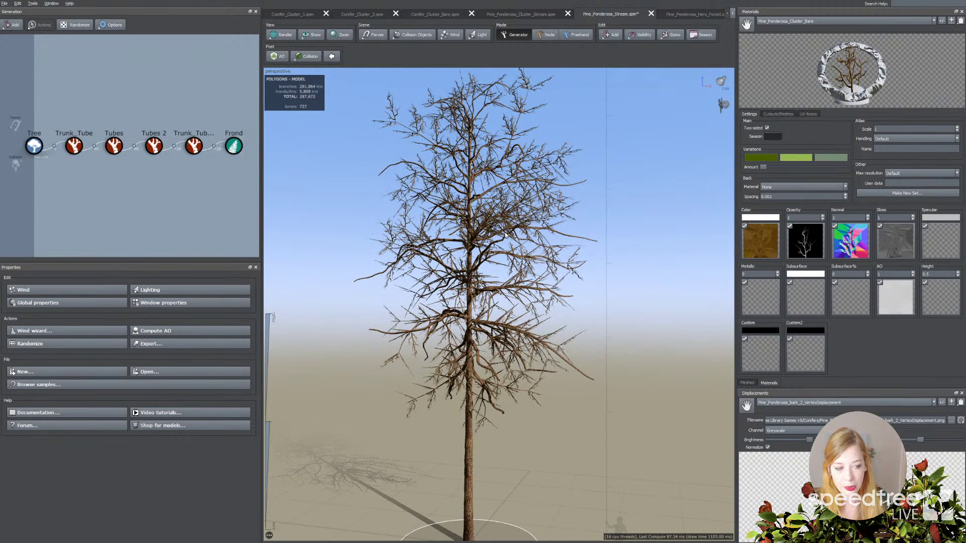
# Try adding an anchor to the bare cluster's cutout mesh and regenerating its vertices over the whole image with a target of 10
pyautogui.click(783, 115)
pyautogui.click(937, 135)
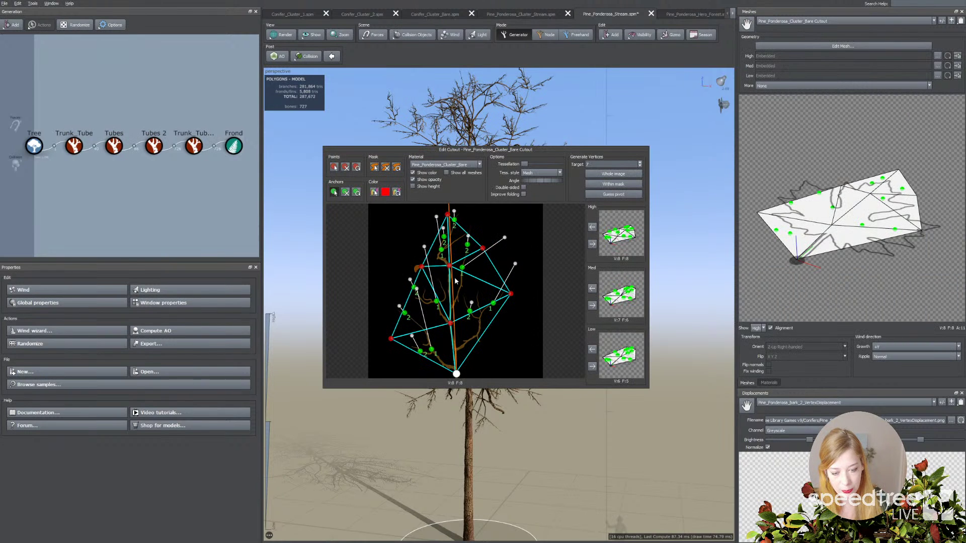
pyautogui.moveTo(481, 306); pyautogui.dragTo(461, 307)
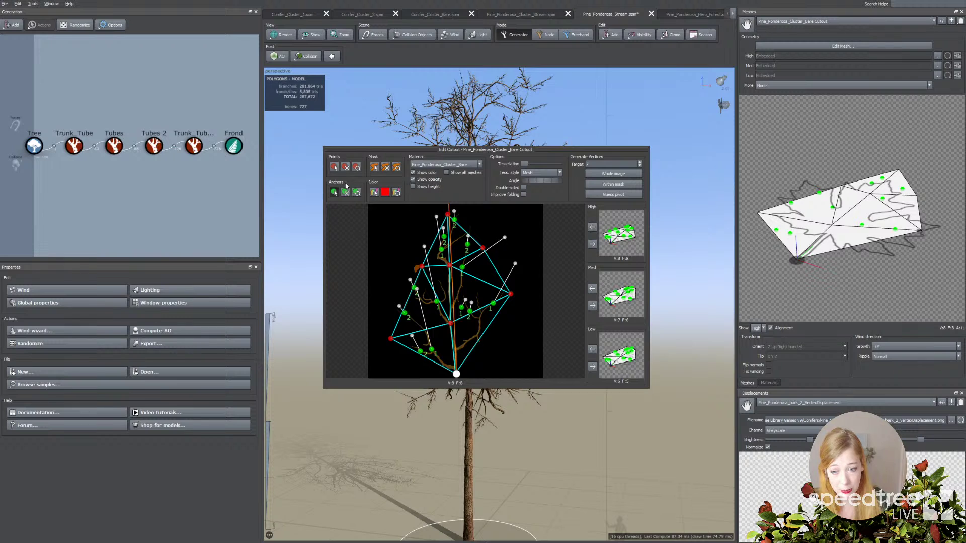
pyautogui.doubleClick(595, 164)
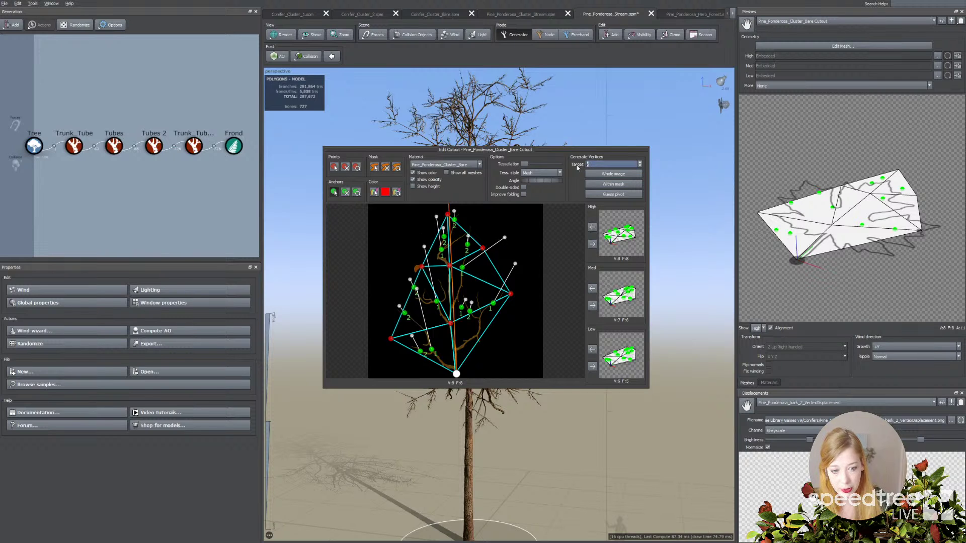
pyautogui.click(604, 164)
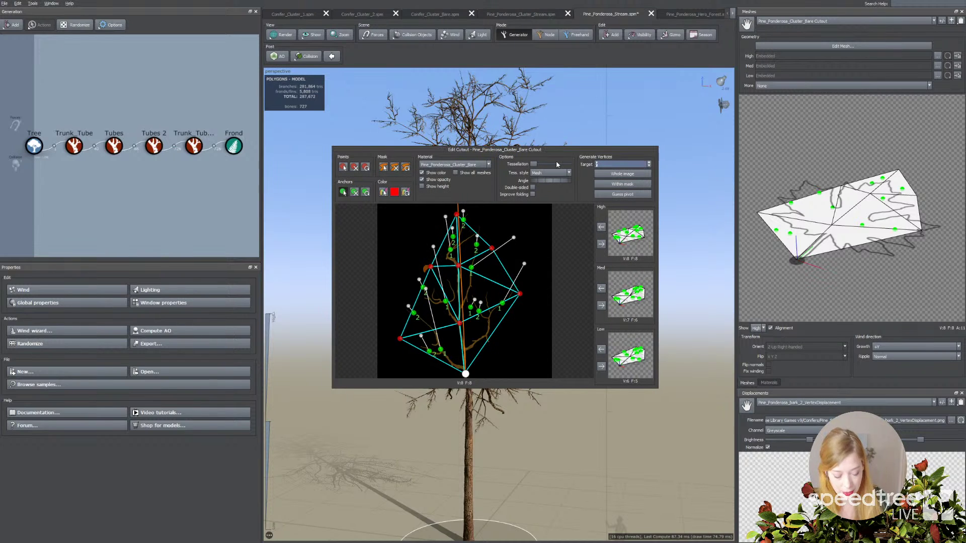
pyautogui.press('Return')
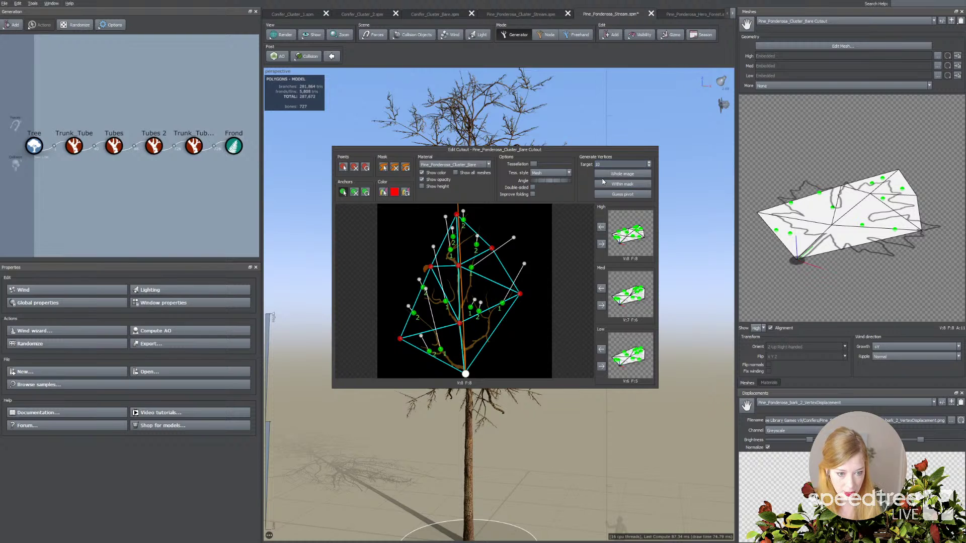
pyautogui.click(618, 175)
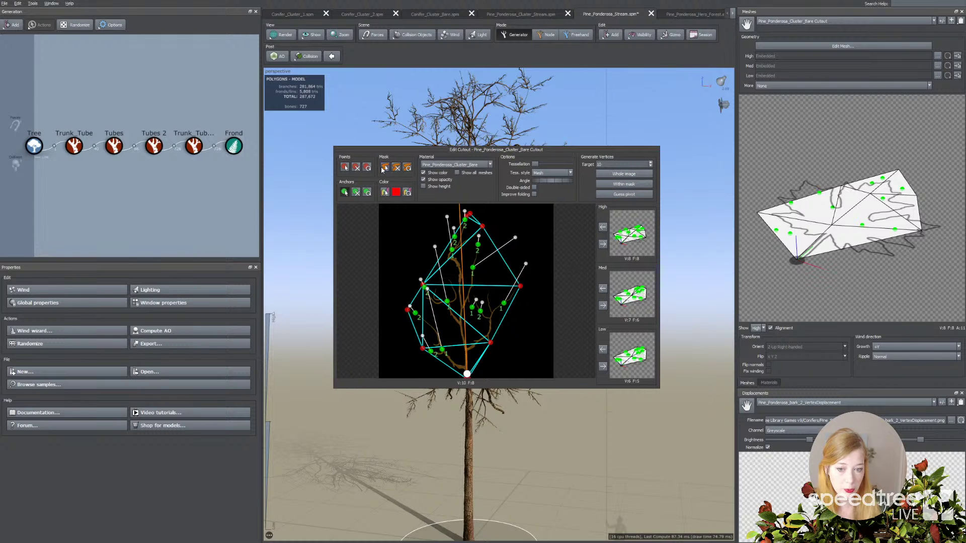
# Try painting a circular mask beside the branch in the cutout and generating vertices within it, then close the cutout editor
pyautogui.moveTo(427, 257)
pyautogui.mouseDown()
pyautogui.moveTo(390, 254)
pyautogui.moveTo(426, 261)
pyautogui.mouseUp()
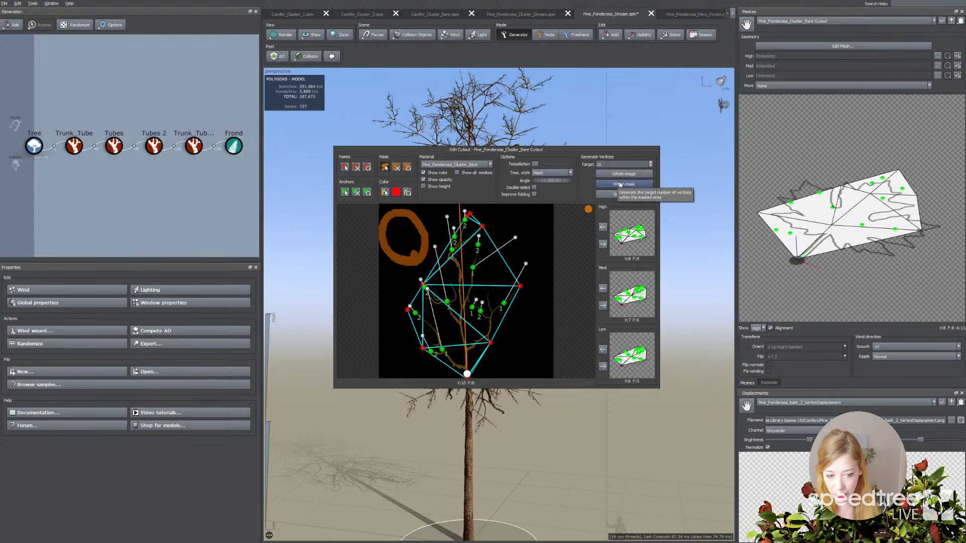
pyautogui.click(621, 184)
pyautogui.click(633, 132)
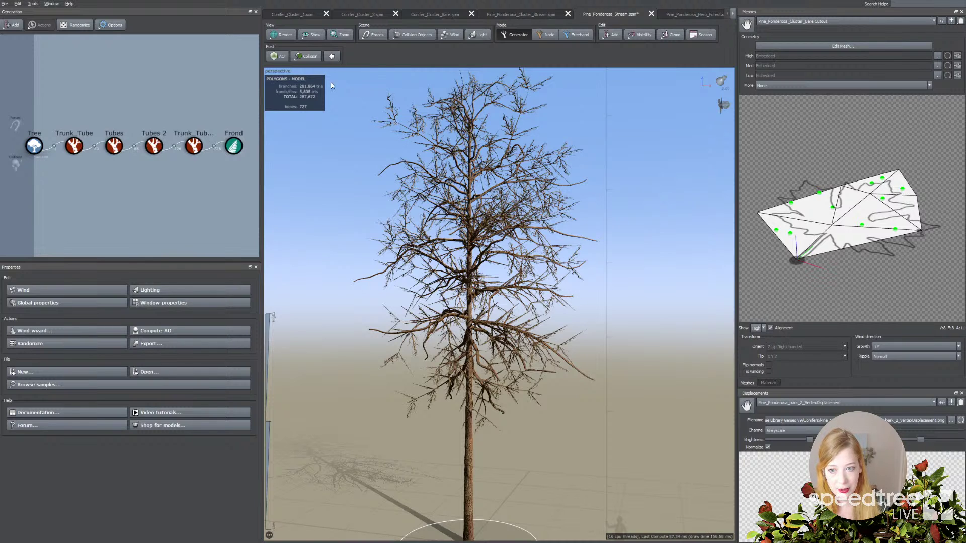
# Try low-quality collision on the tree
pyautogui.click(303, 58)
pyautogui.click(317, 69)
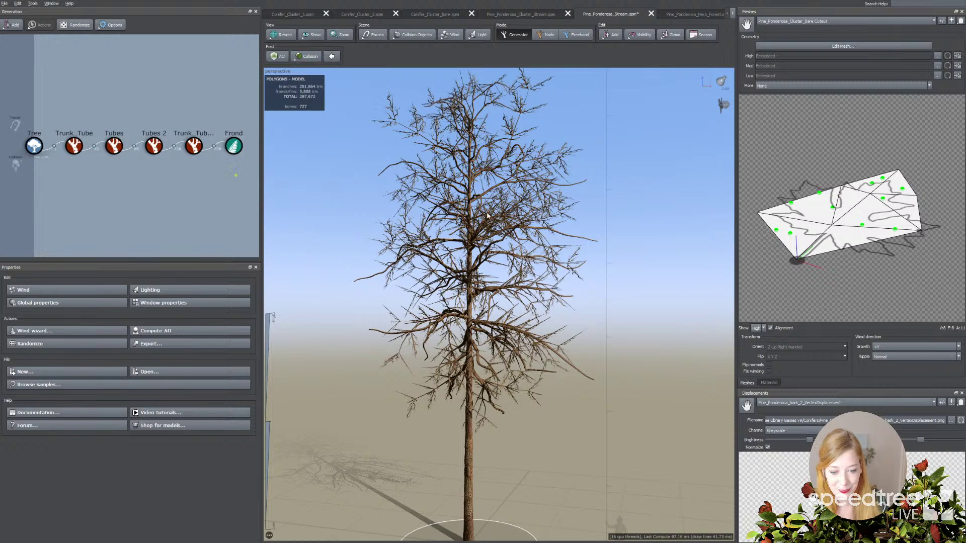
pyautogui.click(306, 56)
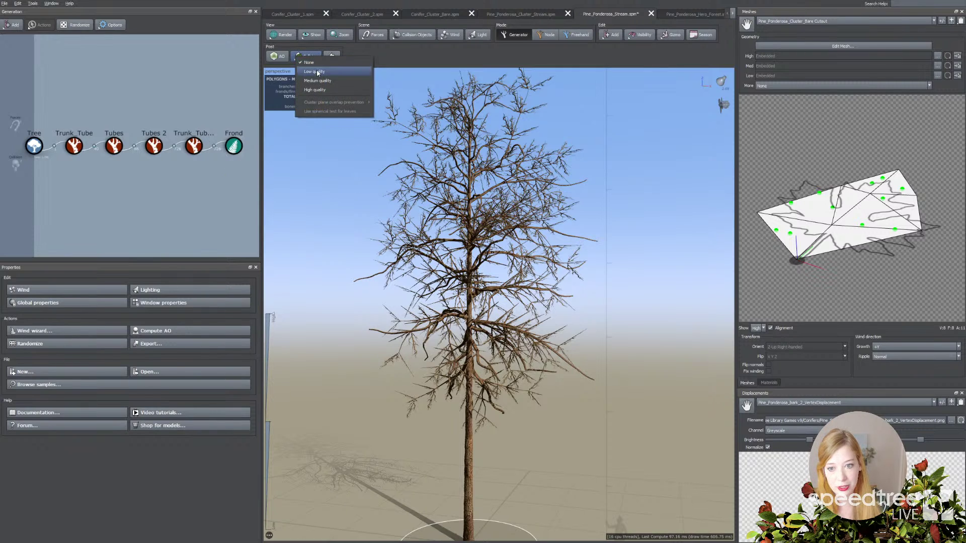
pyautogui.click(314, 71)
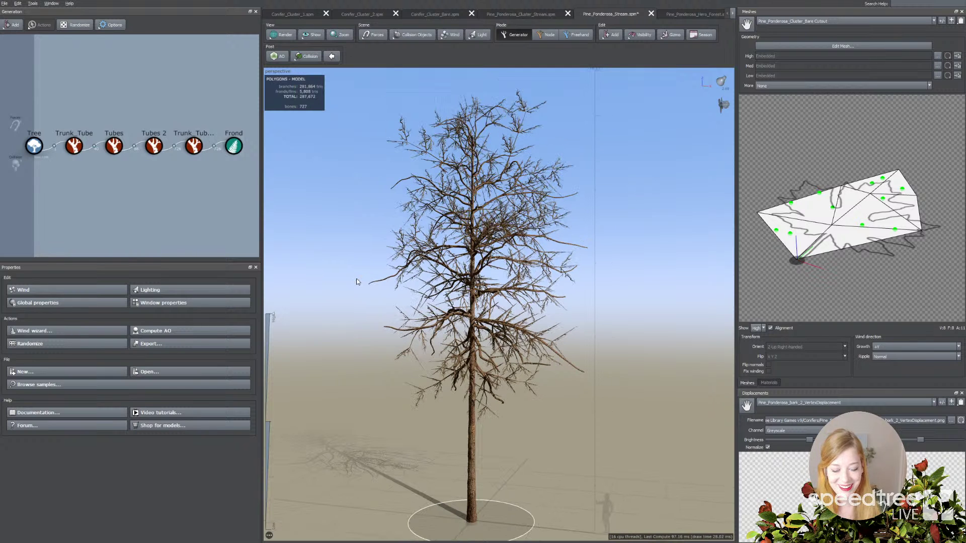
# Increase the Frond generator's shape roll to about 0.6 and inspect the cluster cards up close
pyautogui.click(407, 319)
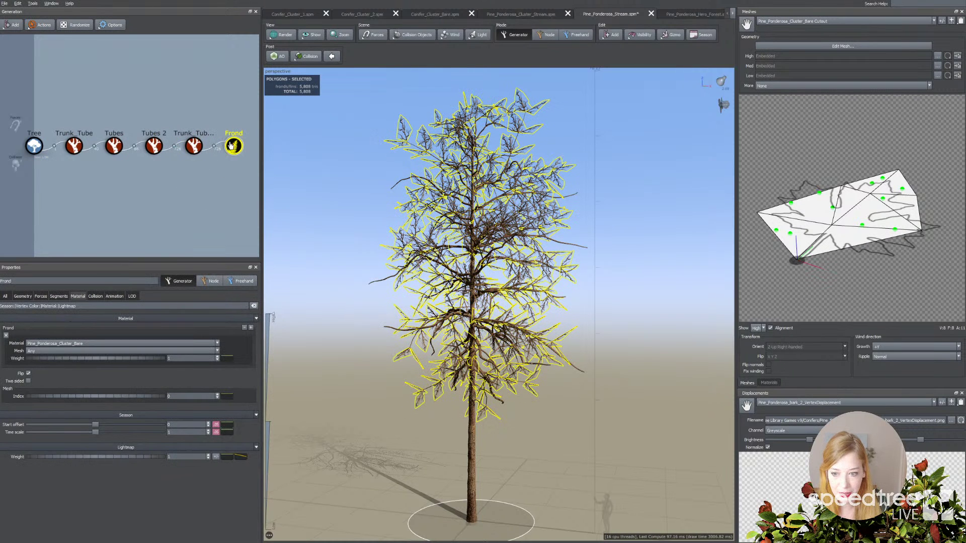
pyautogui.click(30, 297)
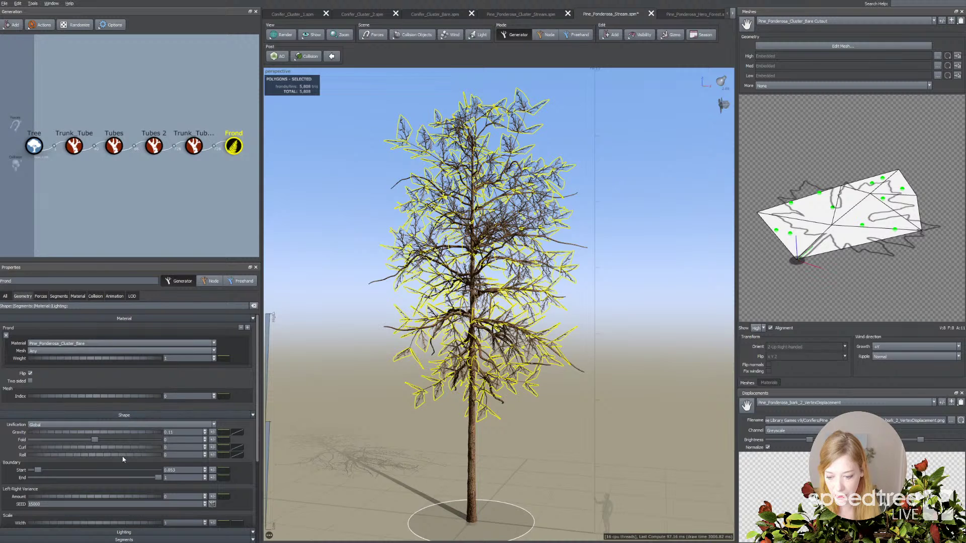
pyautogui.click(236, 456)
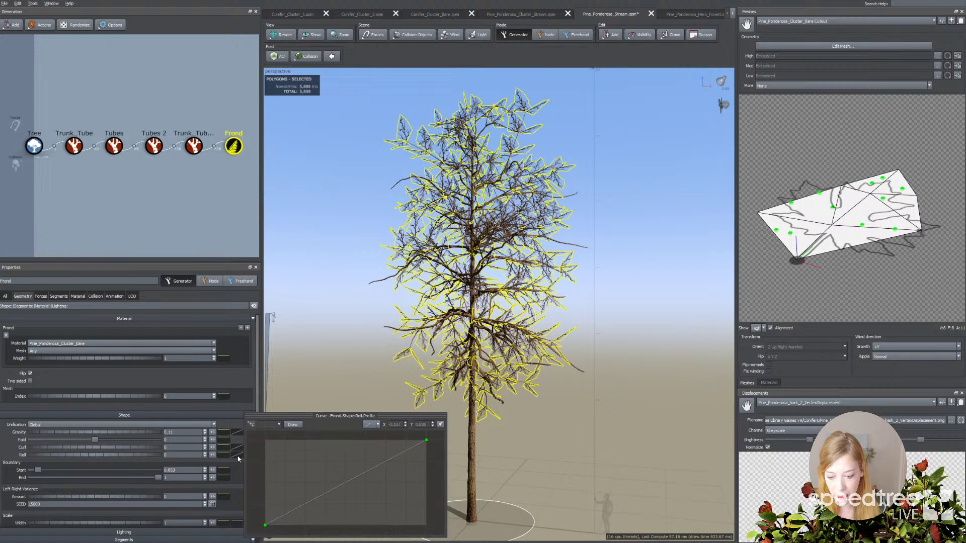
pyautogui.click(151, 462)
pyautogui.click(141, 455)
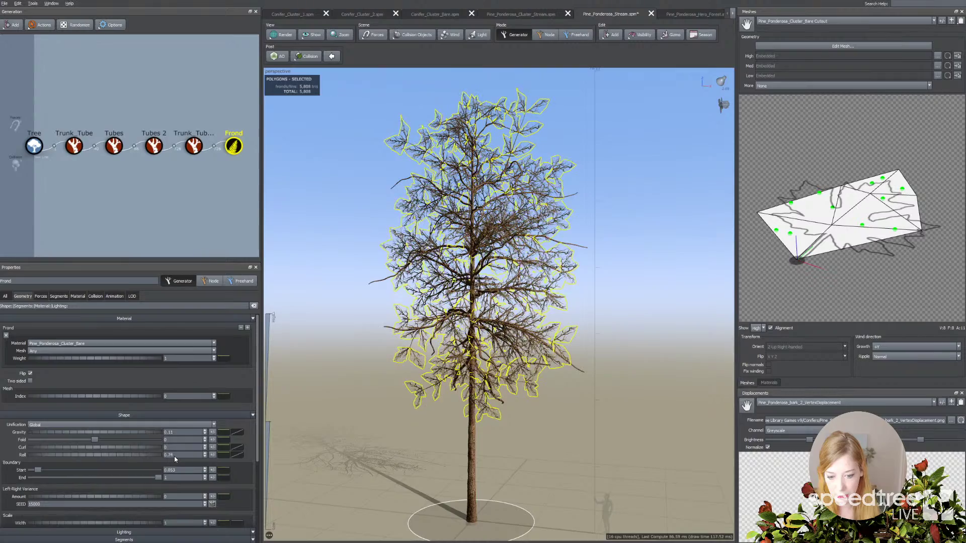
pyautogui.scroll(-5, 172, 457)
pyautogui.scroll(10, 420, 433)
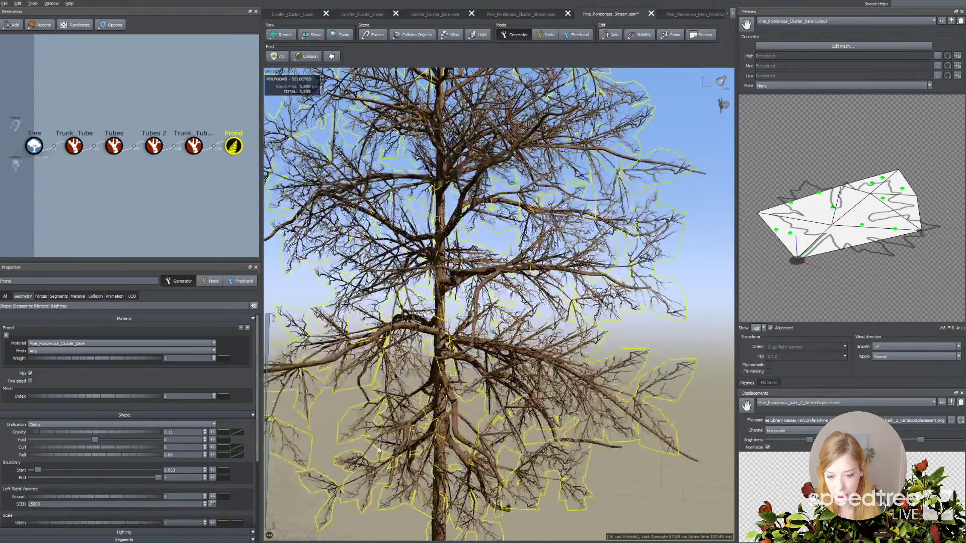
pyautogui.scroll(6, 420, 433)
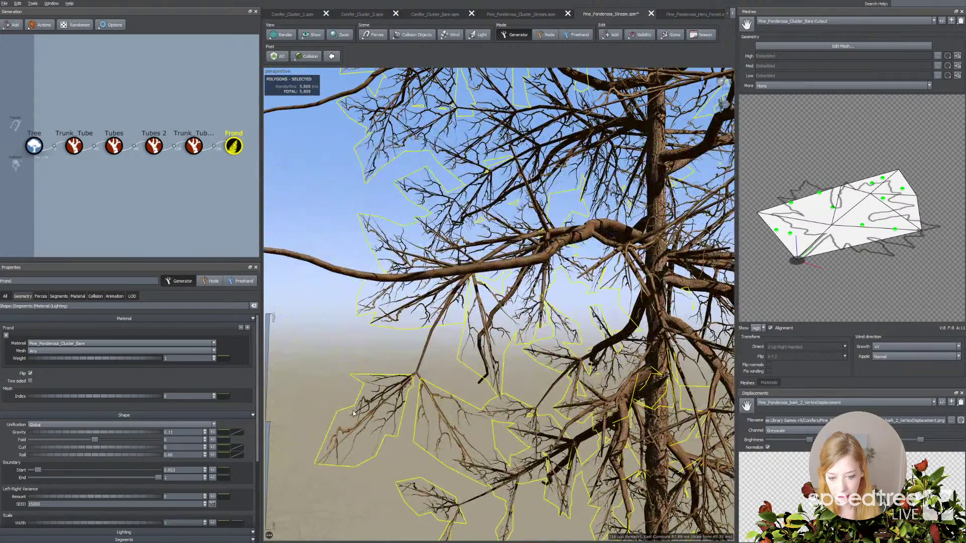
# Raise the start point of the frond roll's profile curve to about 0.5 and check the tree unselected
pyautogui.click(236, 455)
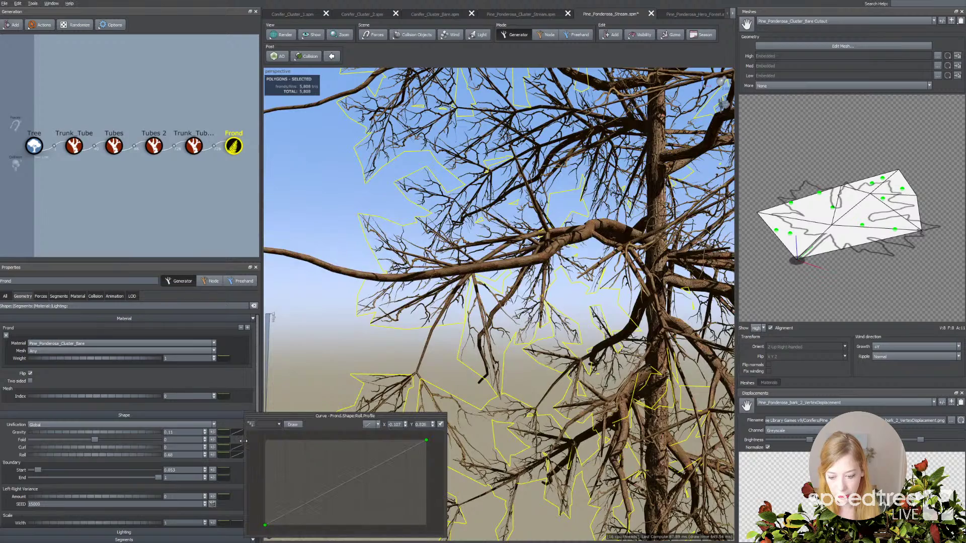
pyautogui.moveTo(265, 527); pyautogui.dragTo(266, 482)
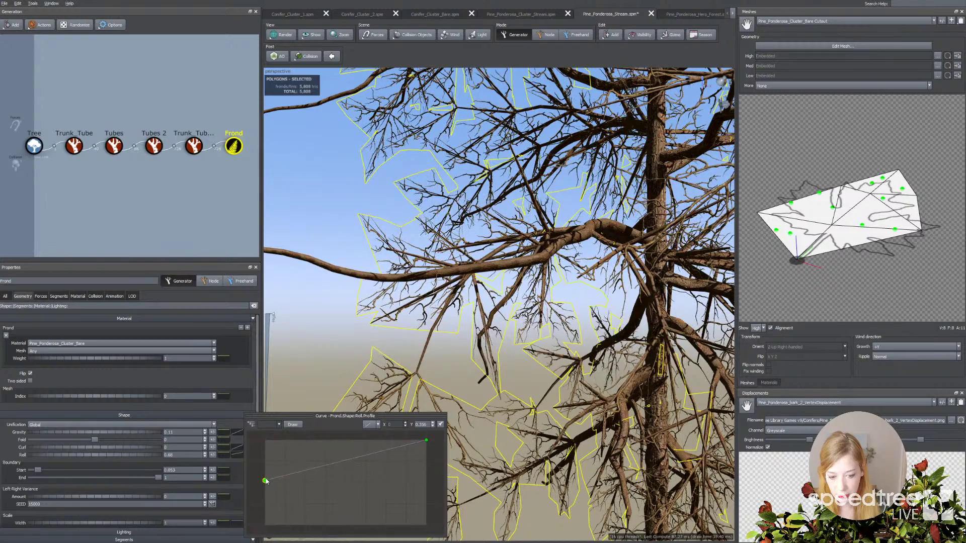
pyautogui.click(345, 431)
pyautogui.moveTo(345, 431); pyautogui.dragTo(395, 428)
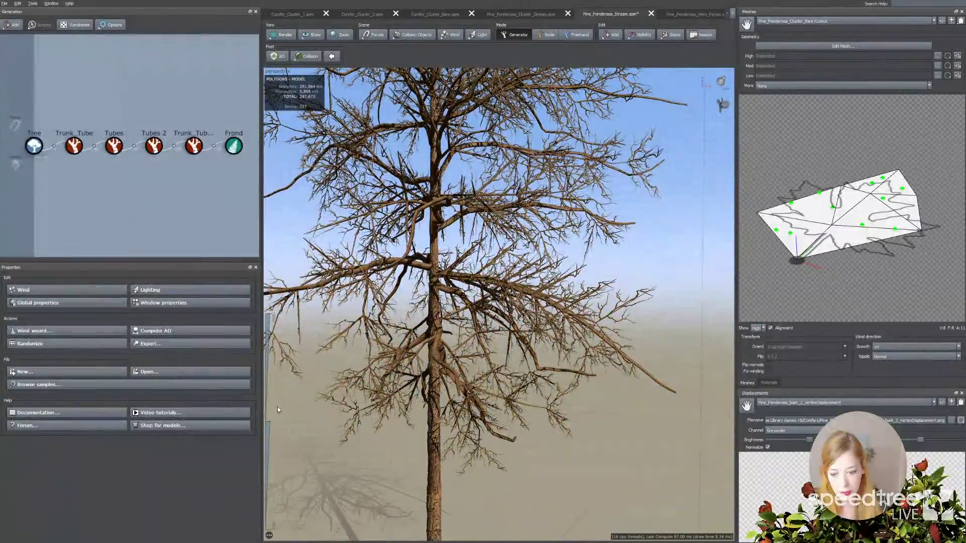
pyautogui.moveTo(341, 396); pyautogui.dragTo(347, 395)
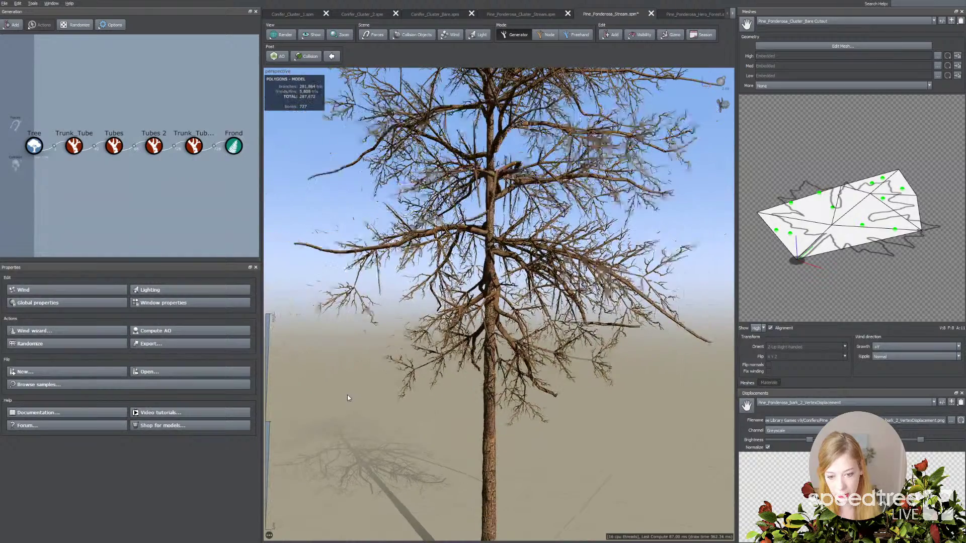
# Thin out the Trunk_Tube 2 twigs by setting the generator's knockout amount to about 0.344
pyautogui.click(366, 310)
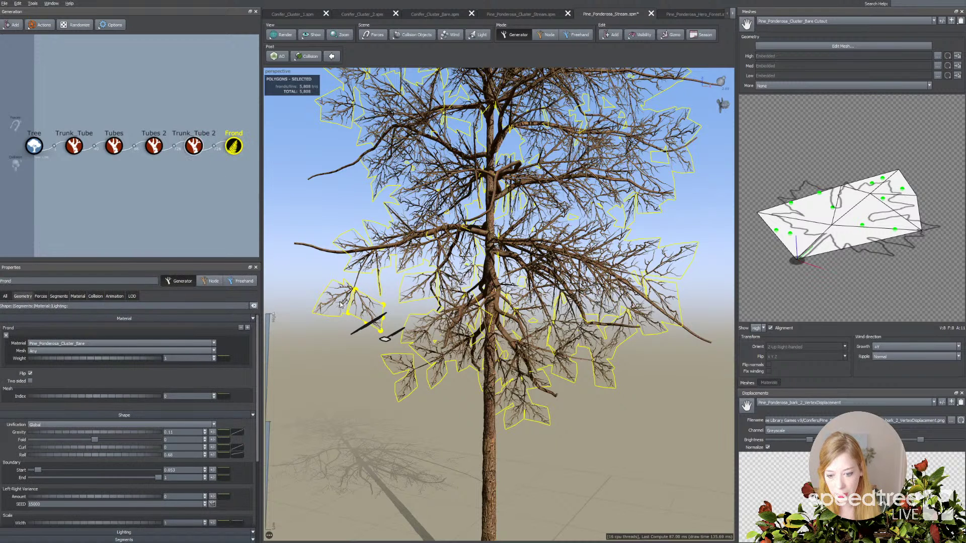
pyautogui.click(341, 299)
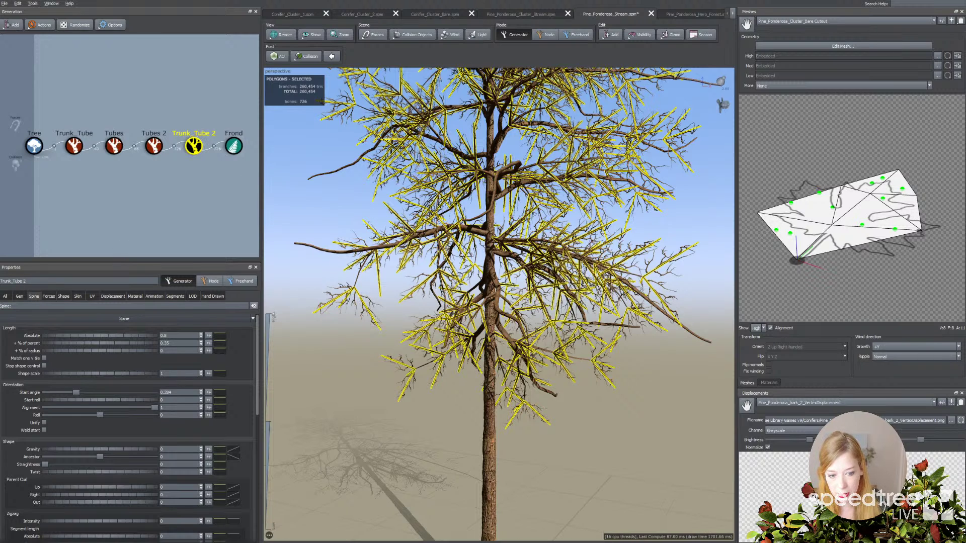
pyautogui.click(19, 296)
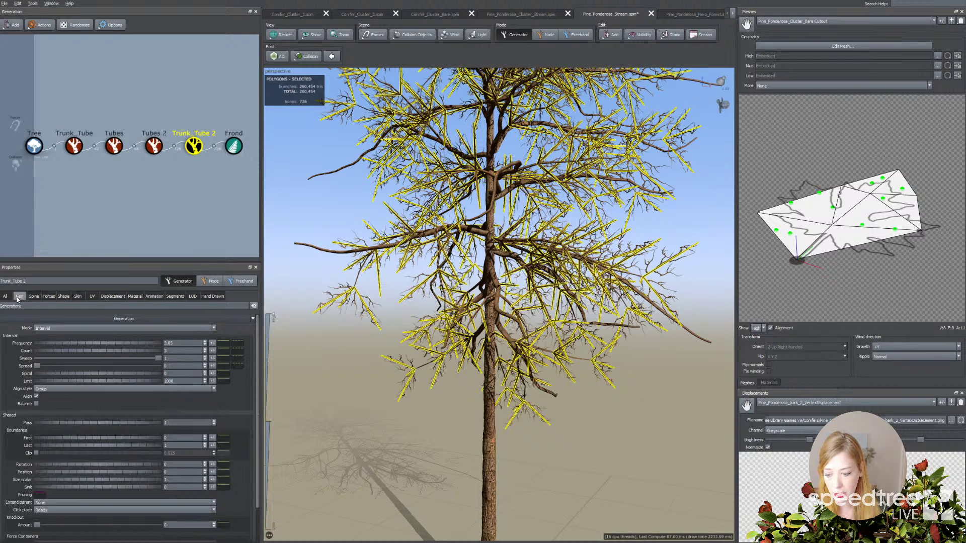
pyautogui.scroll(-3, 60, 352)
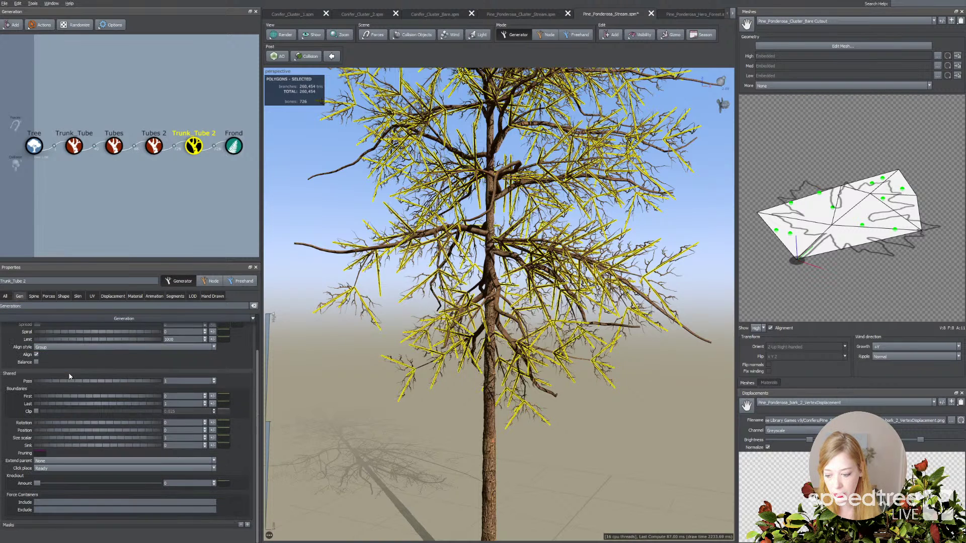
pyautogui.click(98, 484)
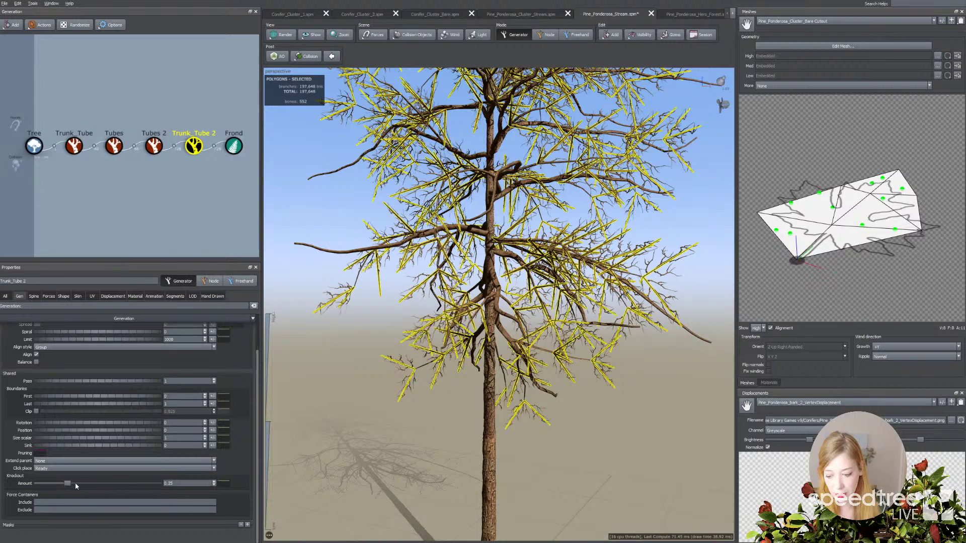
pyautogui.moveTo(68, 485); pyautogui.dragTo(79, 484)
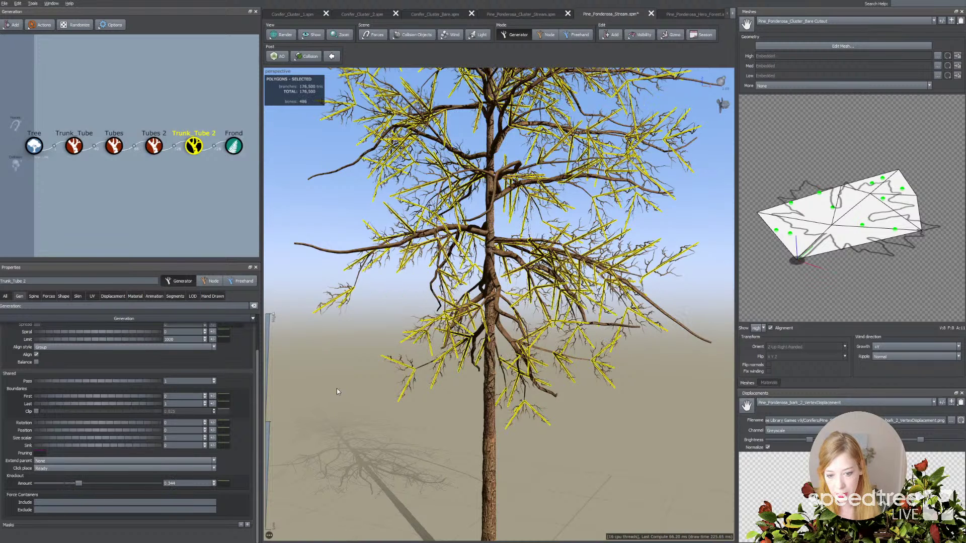
# Add random variance to the placement of the Trunk_Tube 2 twigs in the generation settings
pyautogui.click(35, 297)
pyautogui.click(22, 297)
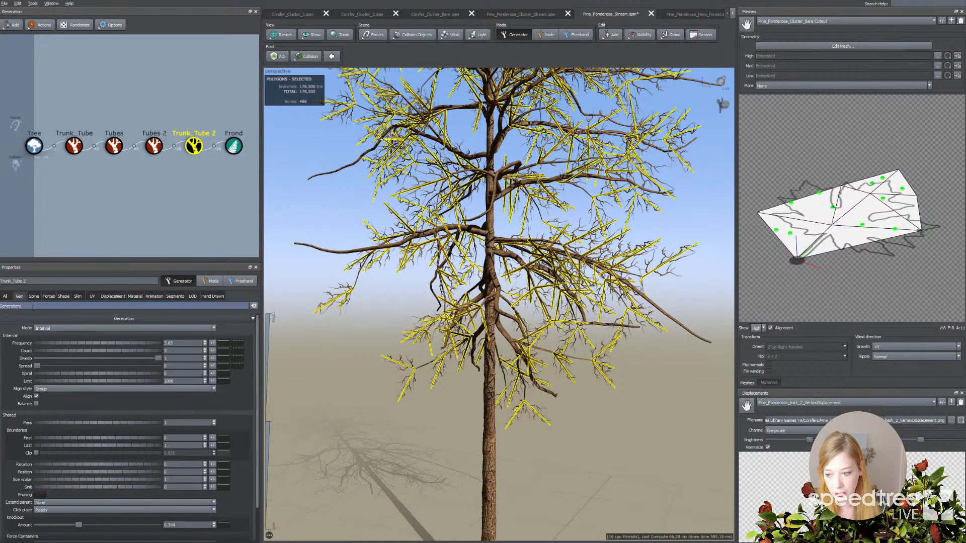
pyautogui.click(213, 466)
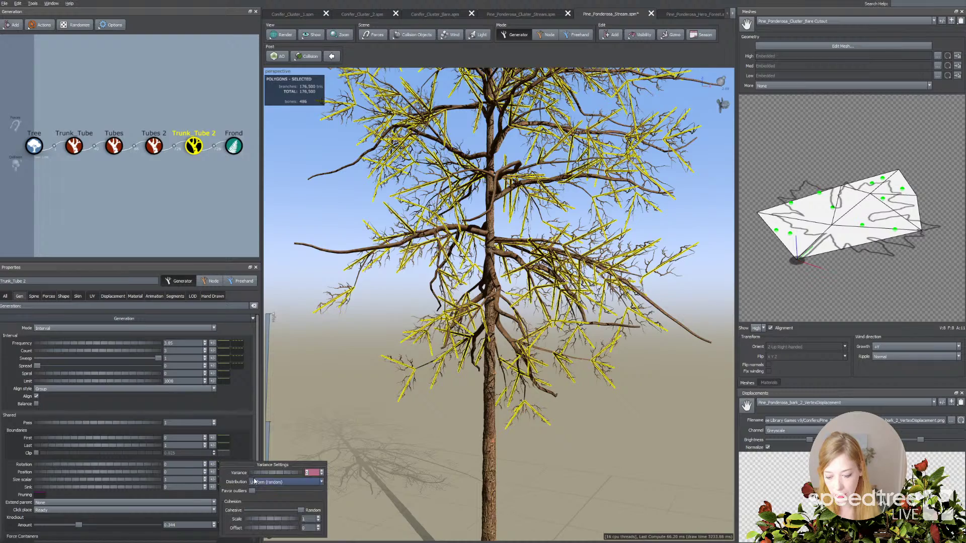
pyautogui.click(213, 471)
pyautogui.moveTo(281, 477); pyautogui.dragTo(295, 475)
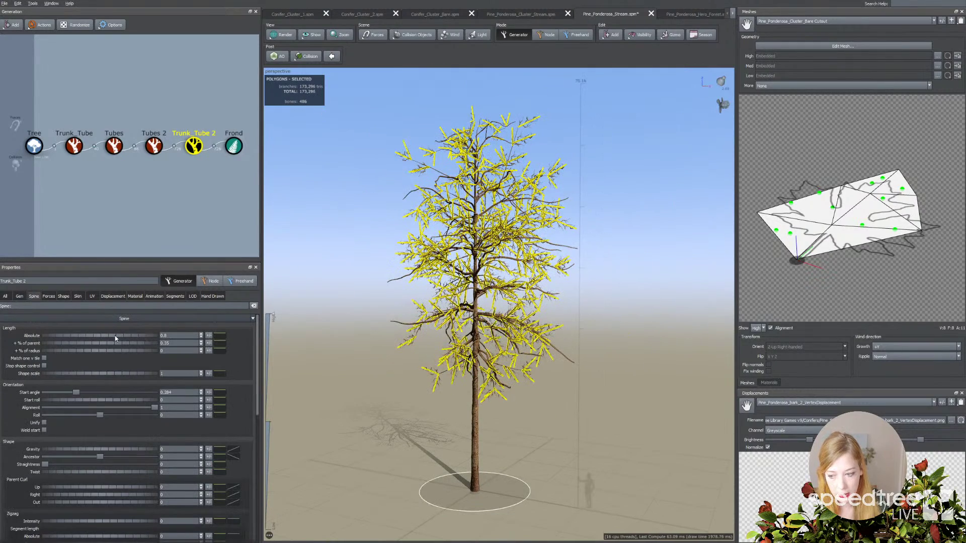
# Raise the start of Trunk_Tube 2's length % of parent curve to about 0.73 at the Tubes level and check the tree unselected
pyautogui.click(221, 344)
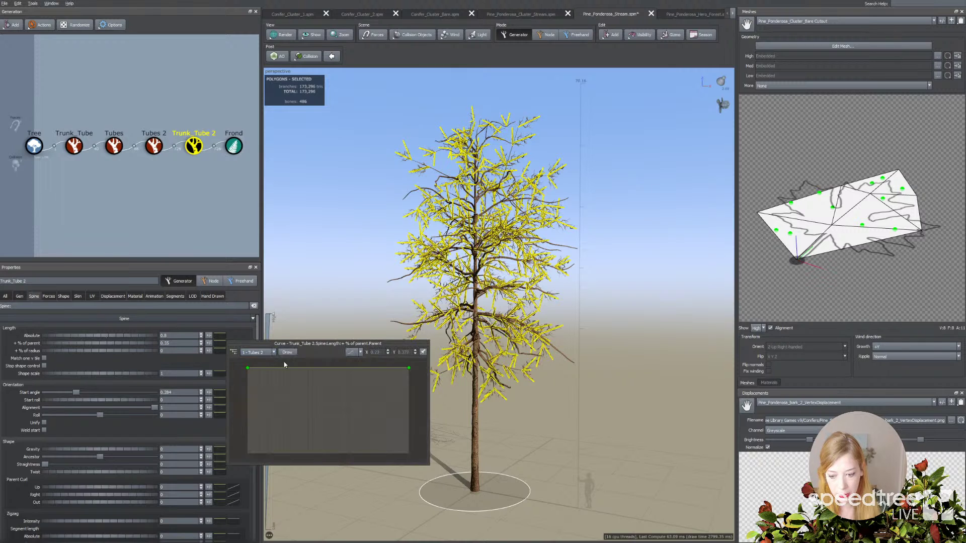
pyautogui.click(264, 353)
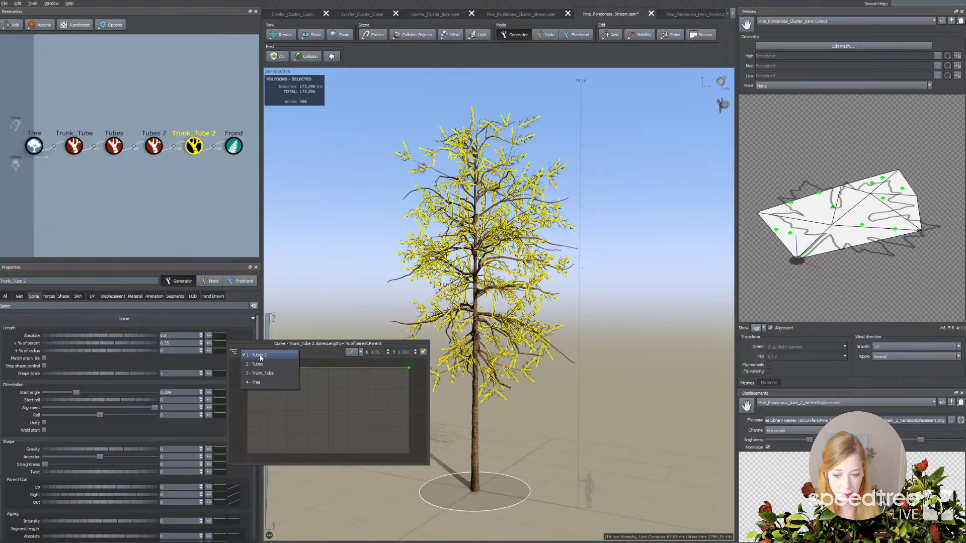
pyautogui.click(260, 364)
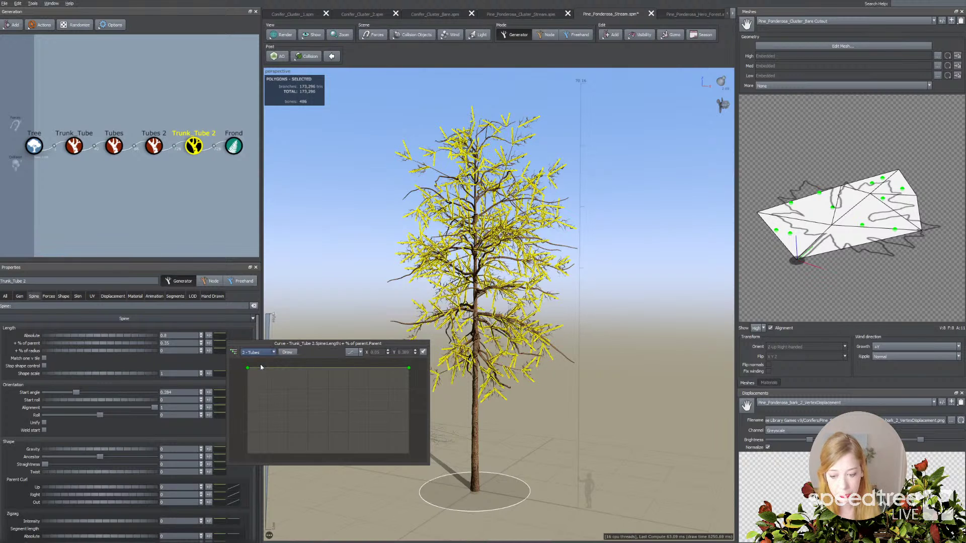
pyautogui.scroll(-3, 317, 403)
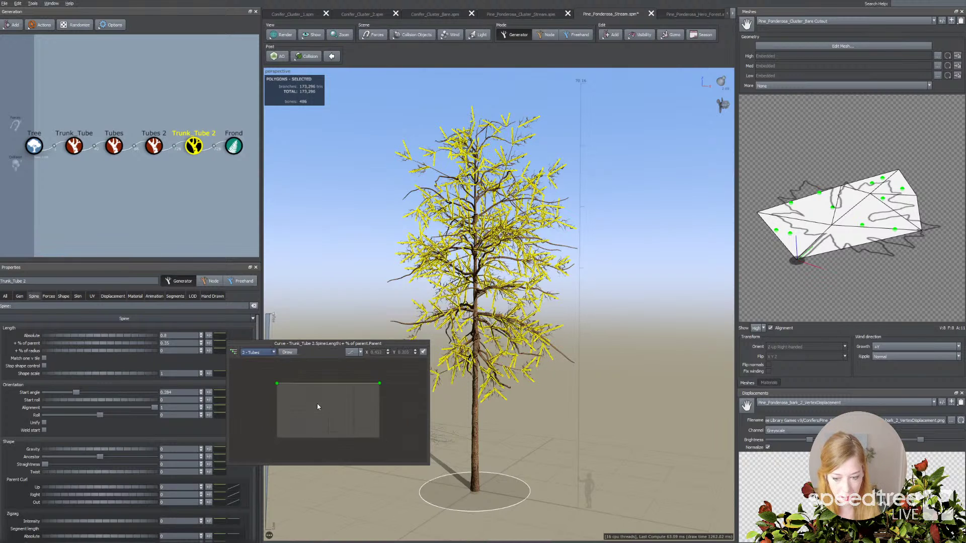
pyautogui.click(283, 385)
pyautogui.moveTo(282, 386); pyautogui.dragTo(289, 338)
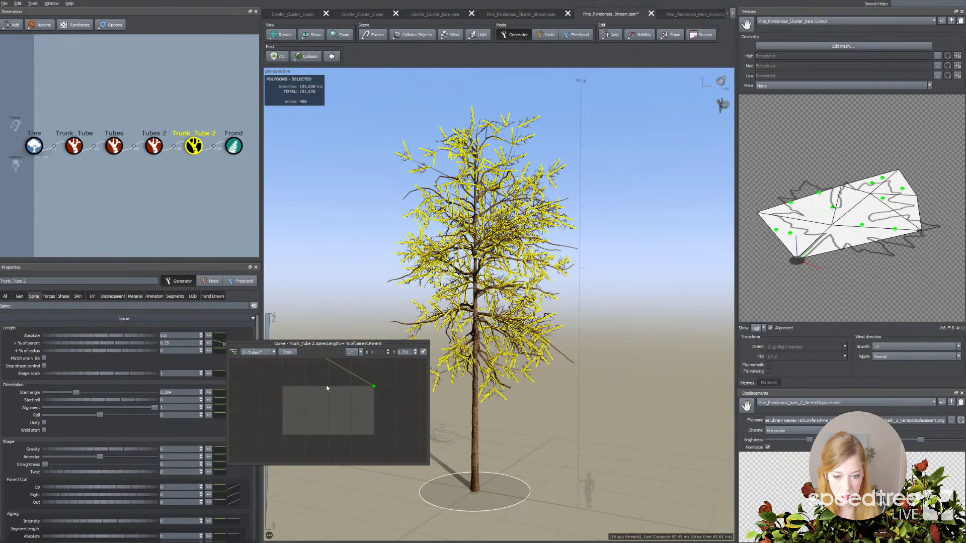
pyautogui.moveTo(418, 352); pyautogui.dragTo(394, 339)
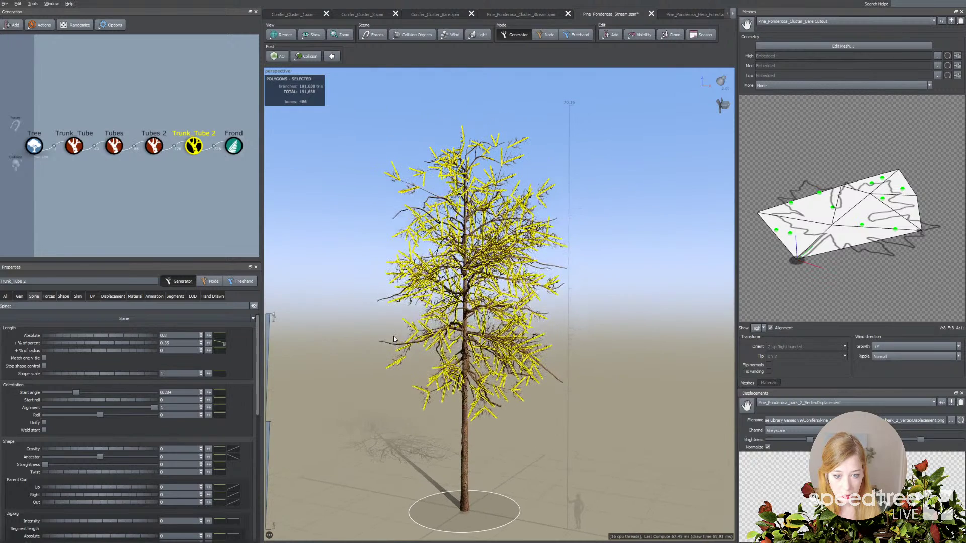
pyautogui.moveTo(413, 384); pyautogui.dragTo(418, 385)
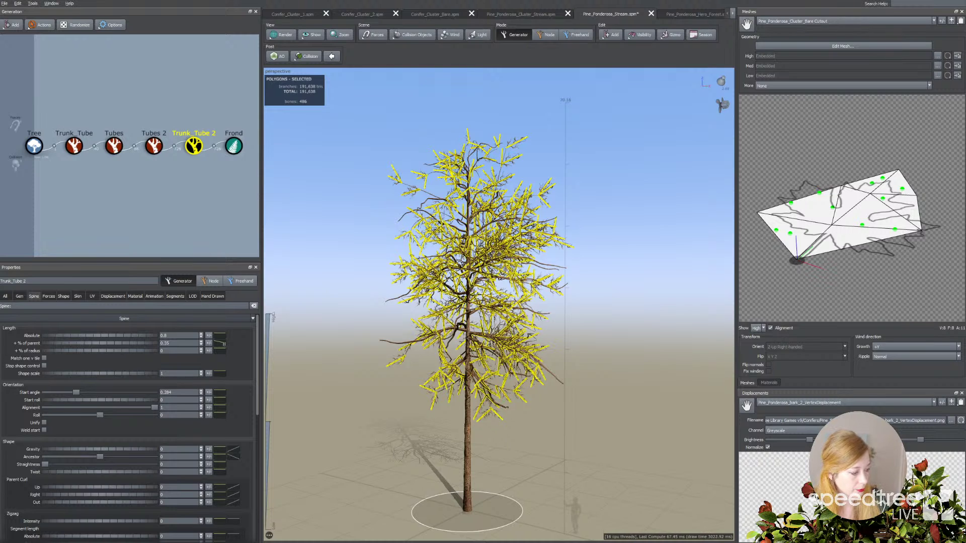
pyautogui.moveTo(321, 301); pyautogui.dragTo(313, 298)
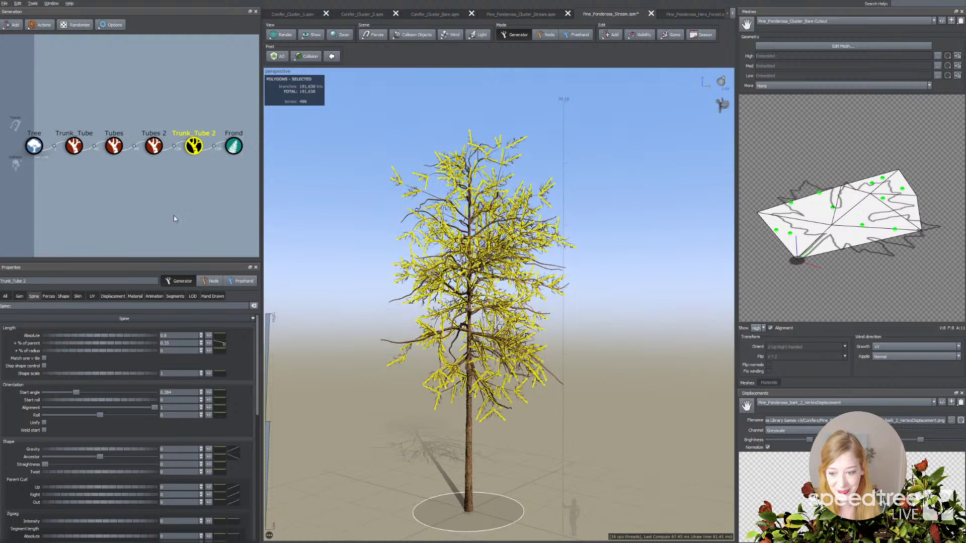
pyautogui.click(584, 240)
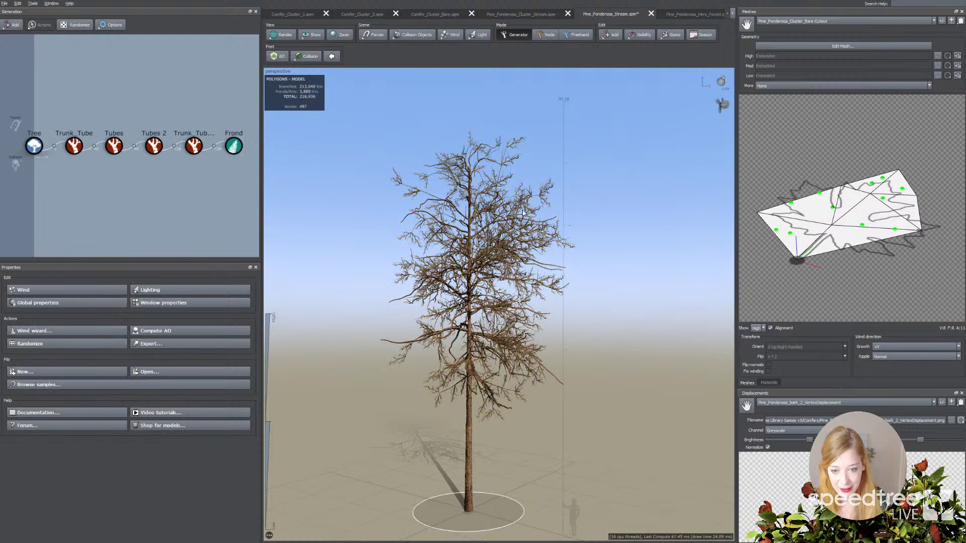
pyautogui.moveTo(473, 300); pyautogui.dragTo(455, 306)
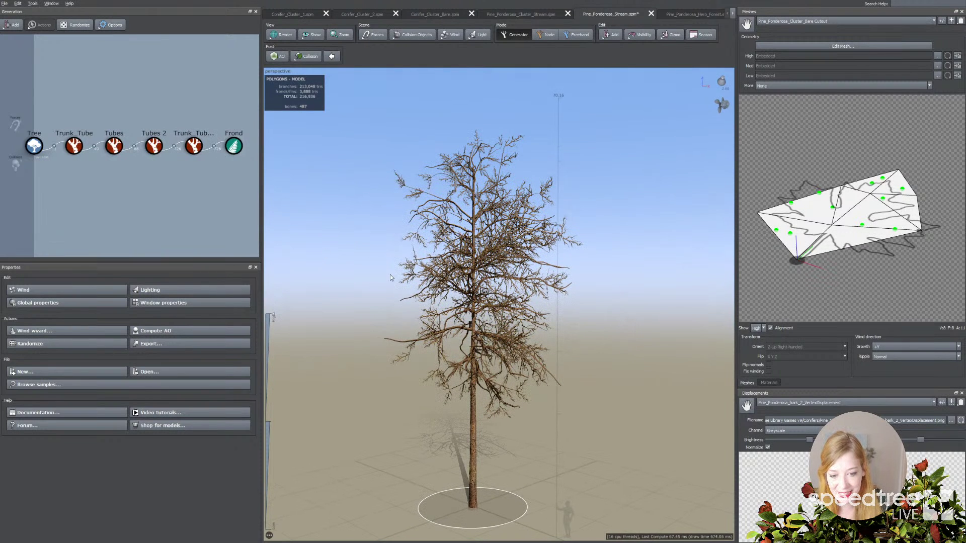
# Give Trunk_Tube 2's spine late noise of about 0.06 with turbulence of about 0.67, and inspect the frond cards around the tree
pyautogui.click(194, 145)
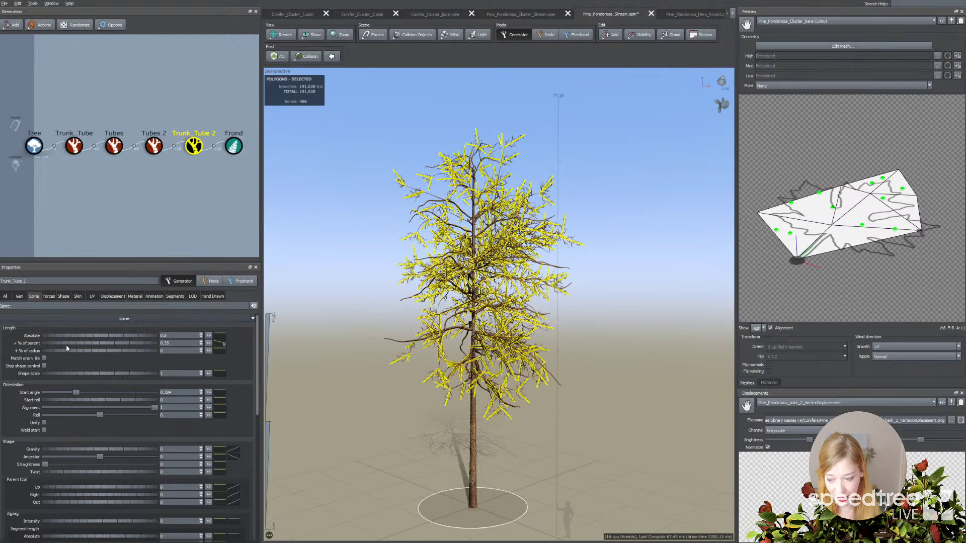
pyautogui.scroll(-5, 71, 388)
pyautogui.scroll(-1, 60, 502)
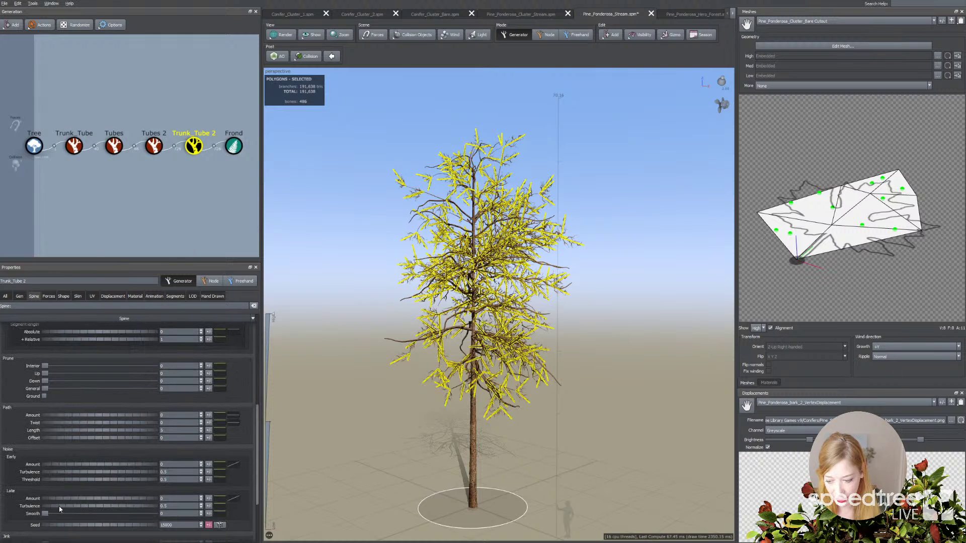
pyautogui.moveTo(62, 499); pyautogui.dragTo(80, 506)
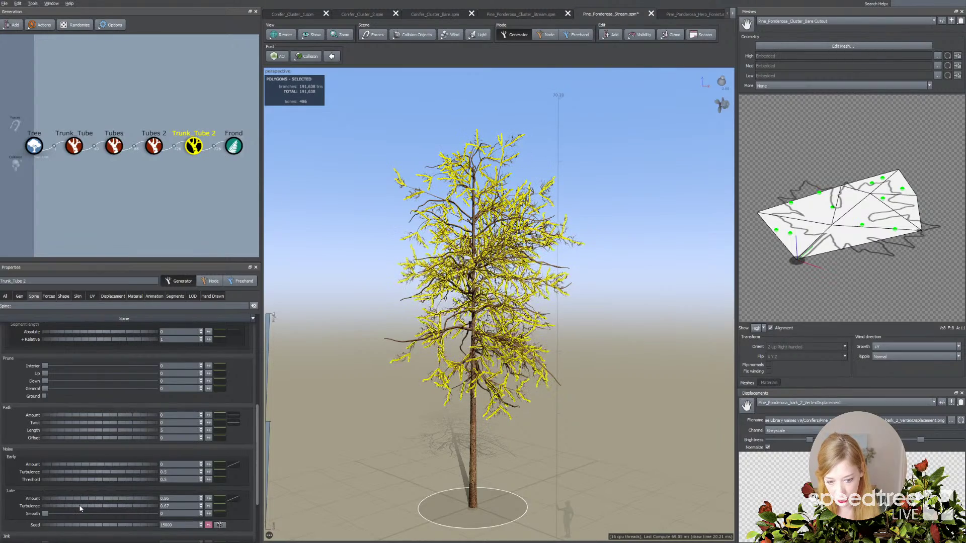
pyautogui.moveTo(433, 407); pyautogui.dragTo(447, 420)
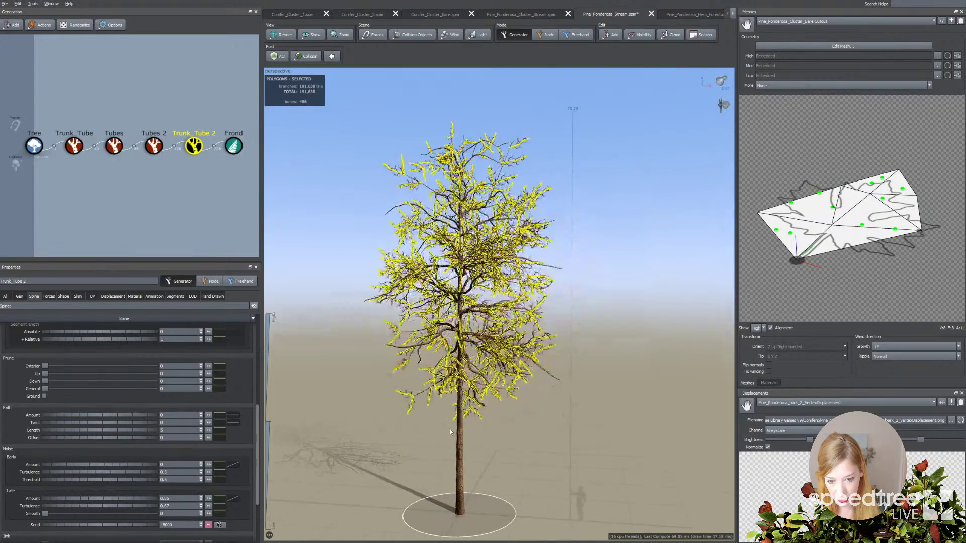
pyautogui.scroll(3, 444, 442)
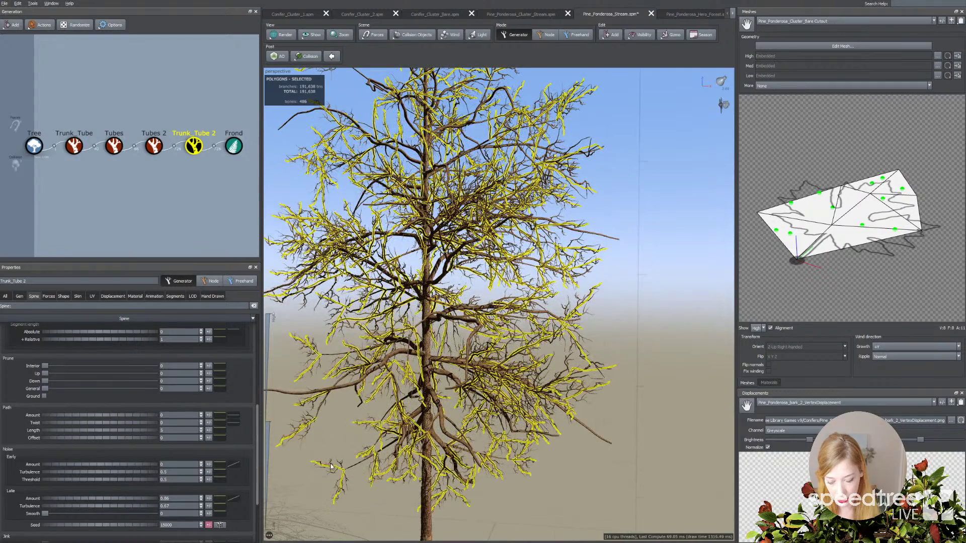
pyautogui.scroll(2, 345, 469)
pyautogui.click(346, 469)
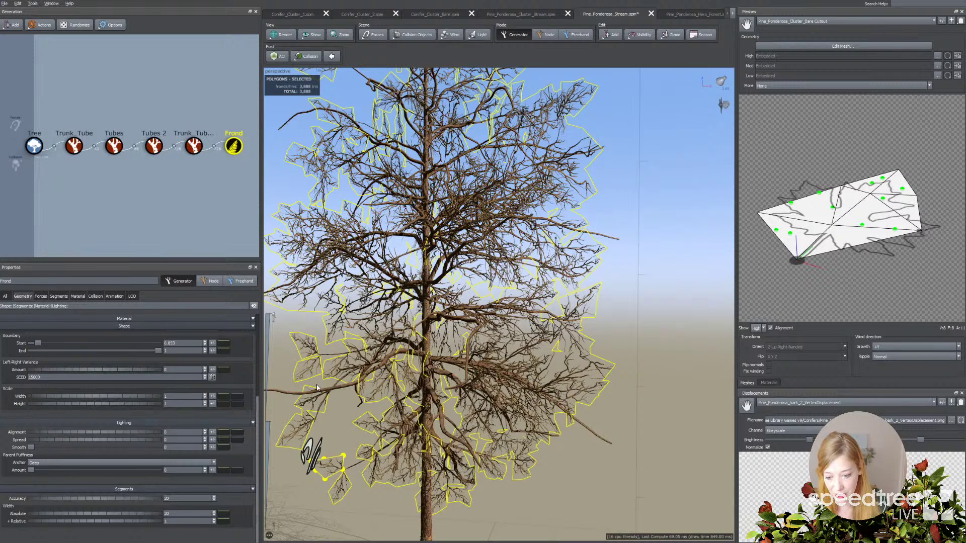
pyautogui.moveTo(357, 445); pyautogui.dragTo(297, 445)
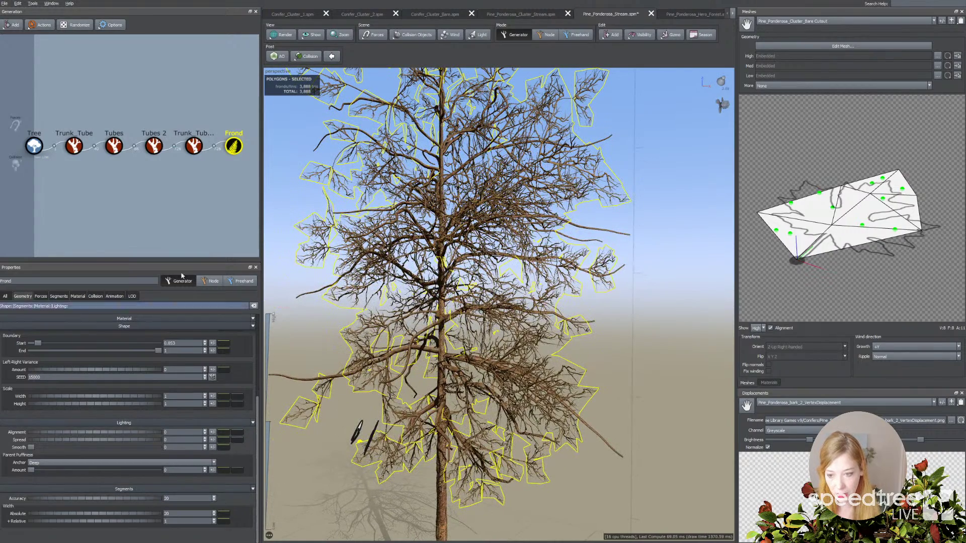
# Change Trunk_Tube 2's skin type to Spine only and inspect the whole tree and its branch tips unselected
pyautogui.click(198, 149)
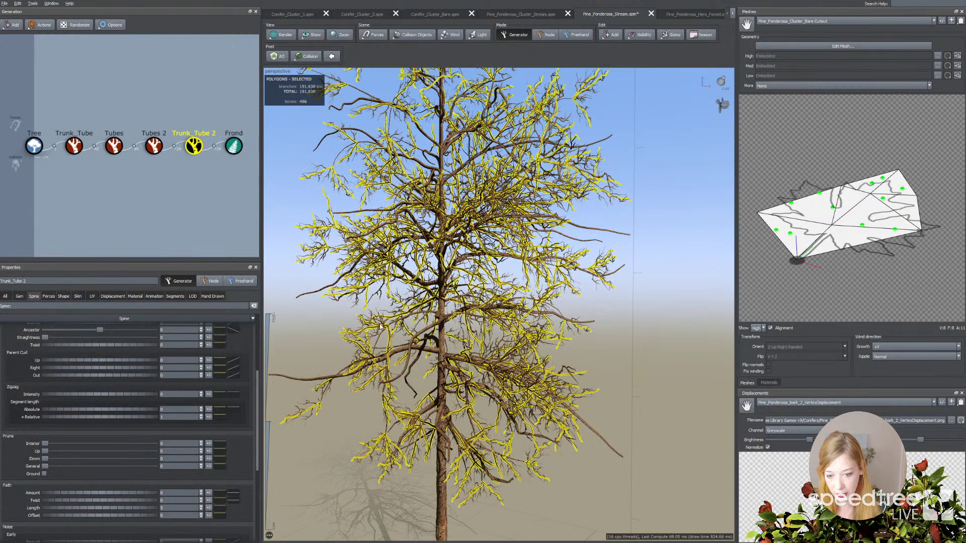
pyautogui.click(77, 296)
pyautogui.click(76, 329)
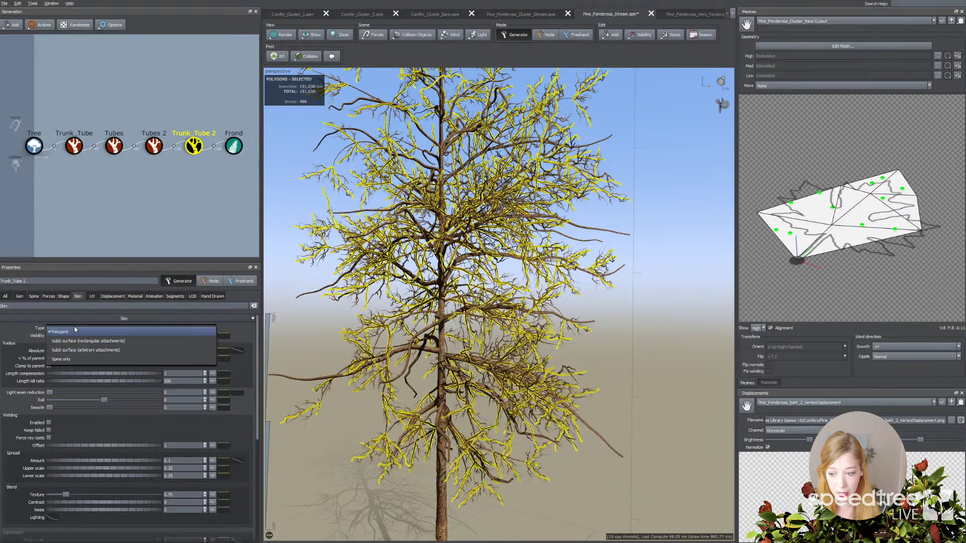
pyautogui.click(76, 360)
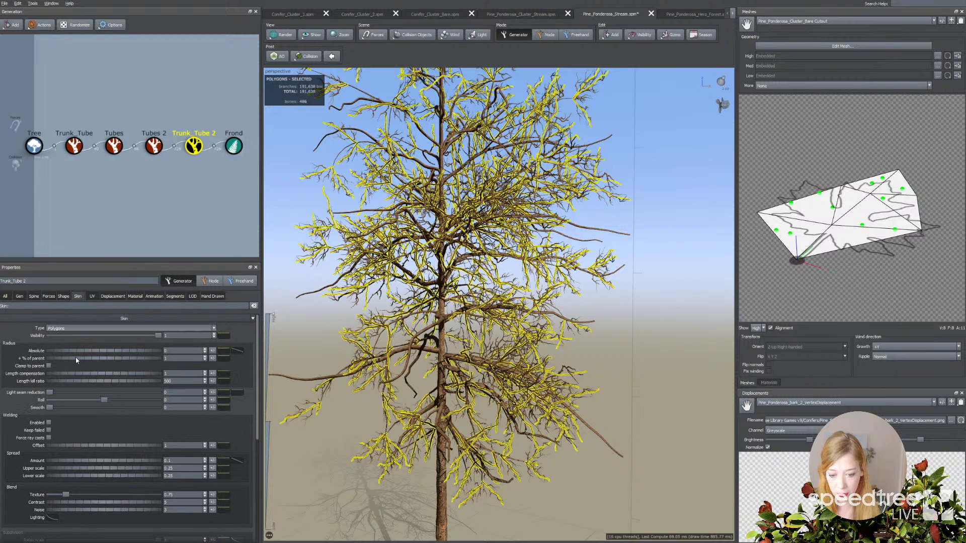
pyautogui.click(321, 340)
pyautogui.scroll(-3, 330, 250)
pyautogui.moveTo(330, 250); pyautogui.dragTo(356, 267)
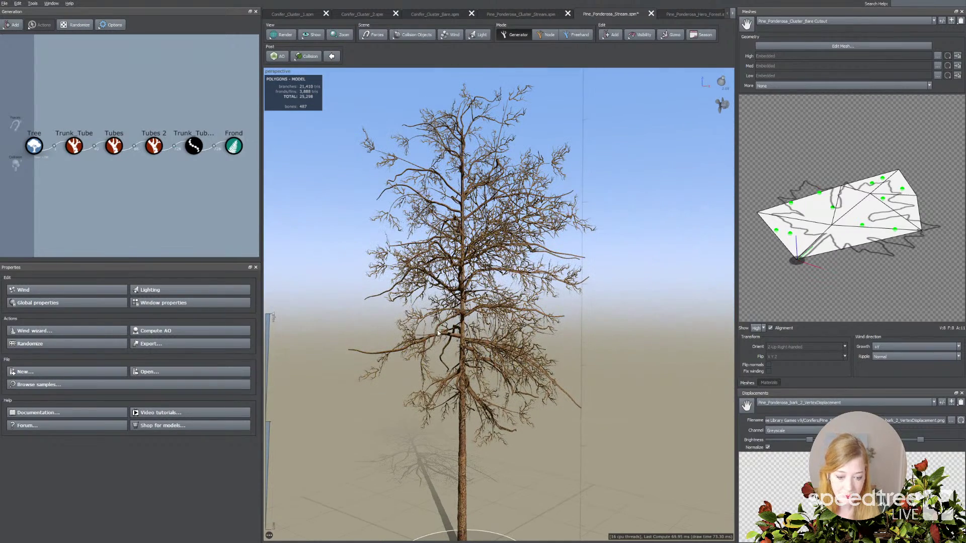
pyautogui.moveTo(416, 347); pyautogui.dragTo(444, 380)
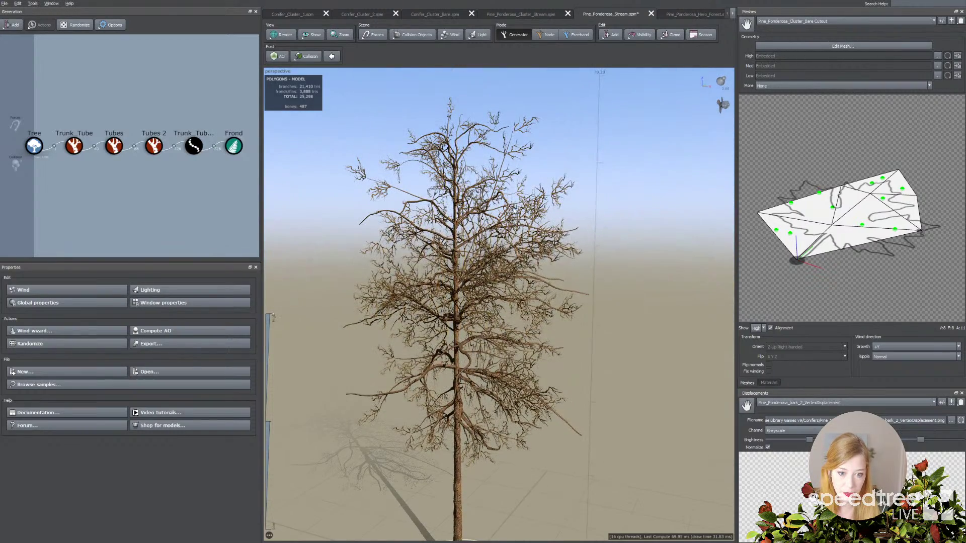
pyautogui.moveTo(513, 138); pyautogui.dragTo(438, 282)
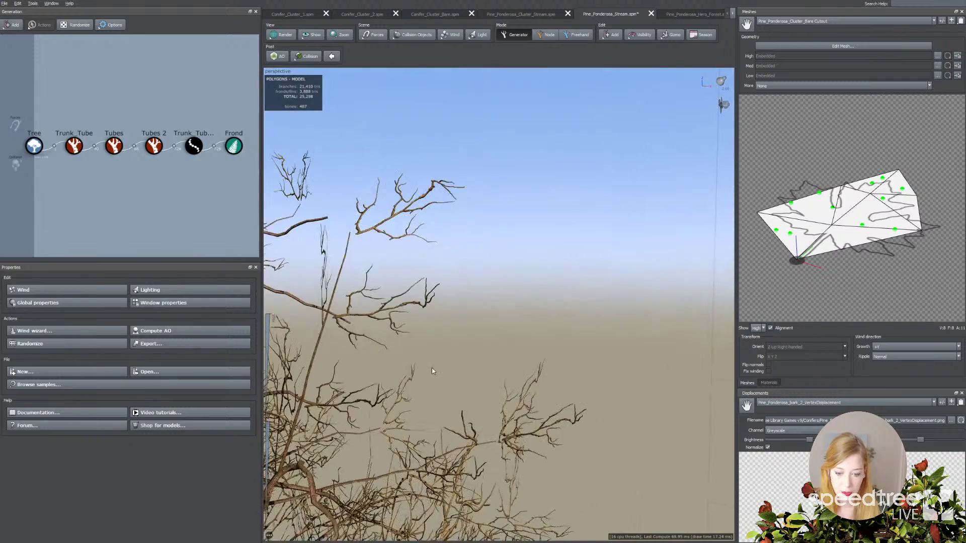
# Lower the boundary start of the Frond cards' shape to 0
pyautogui.click(397, 218)
pyautogui.click(338, 269)
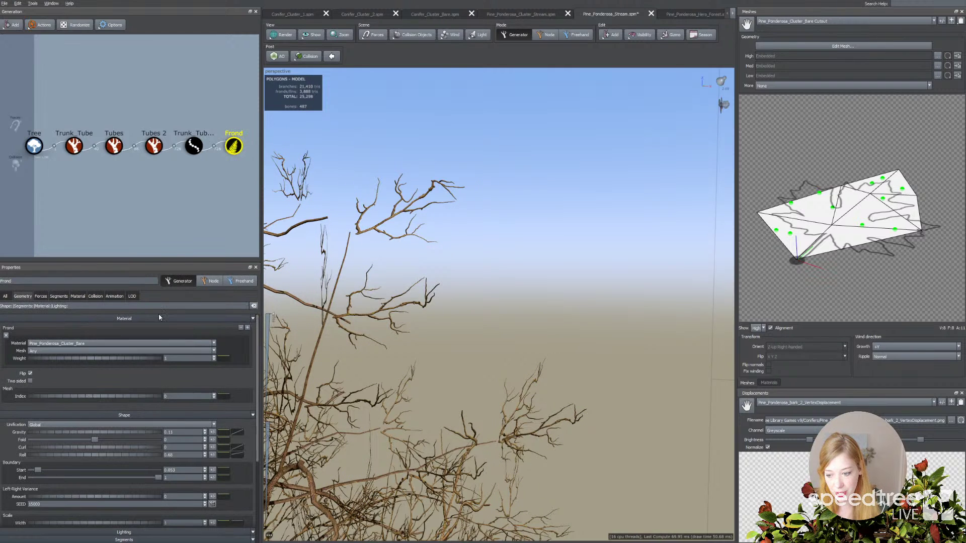
pyautogui.press('Escape')
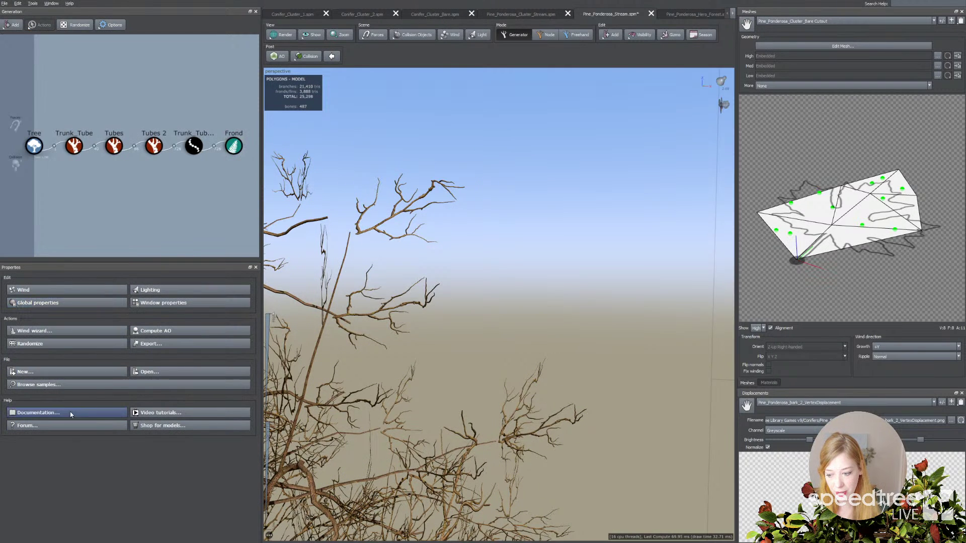
pyautogui.click(234, 146)
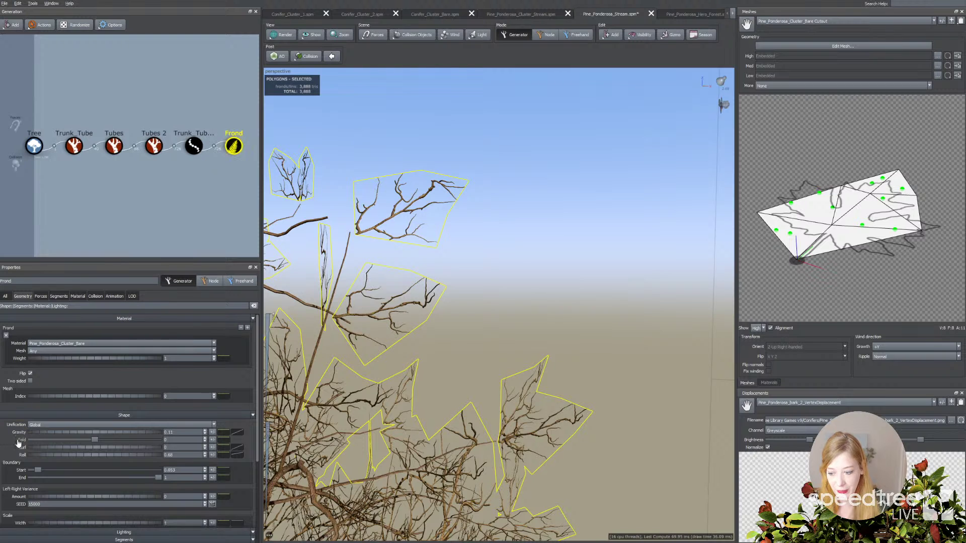
pyautogui.moveTo(37, 470); pyautogui.dragTo(33, 471)
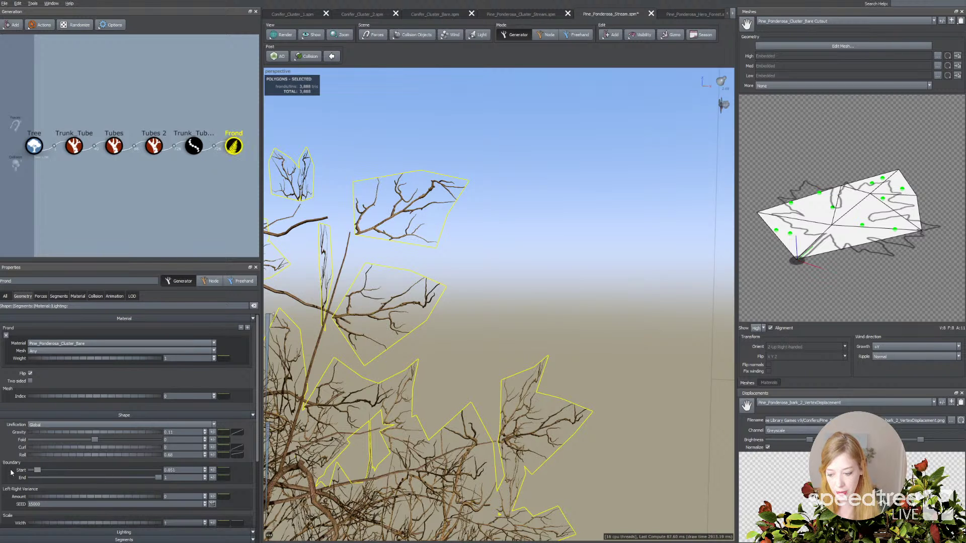
# Examine the whole tree's branches and silhouette, first with the frond cards outlined and then unselected
pyautogui.moveTo(298, 428); pyautogui.dragTo(421, 383, button='middle')
pyautogui.scroll(-10, 412, 425)
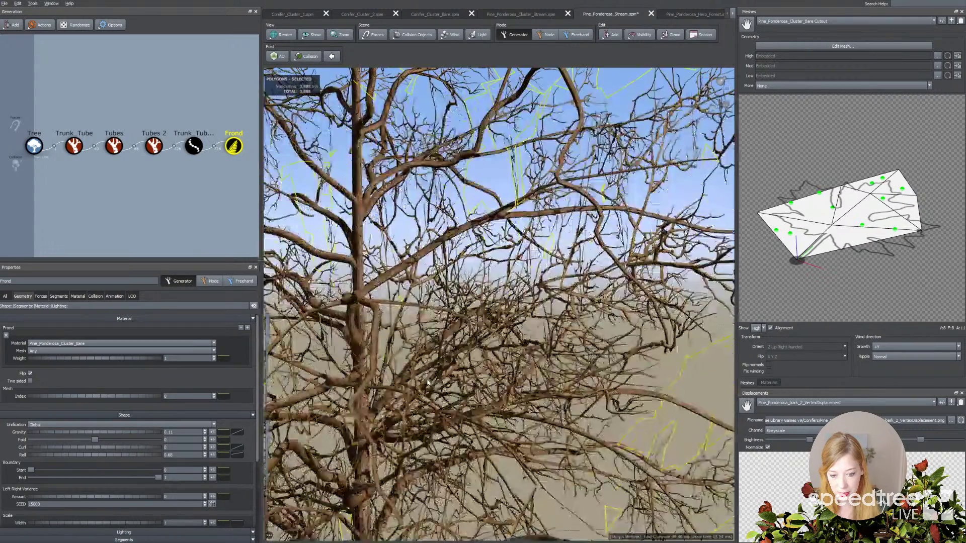
pyautogui.moveTo(466, 433); pyautogui.dragTo(468, 425, button='middle')
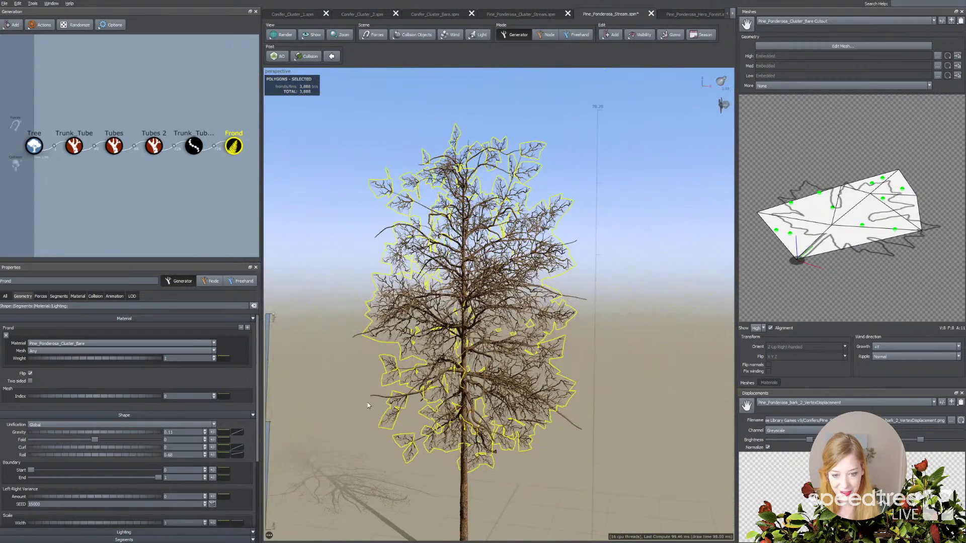
pyautogui.click(369, 406)
pyautogui.moveTo(385, 421); pyautogui.dragTo(386, 414, button='middle')
pyautogui.scroll(-3, 400, 419)
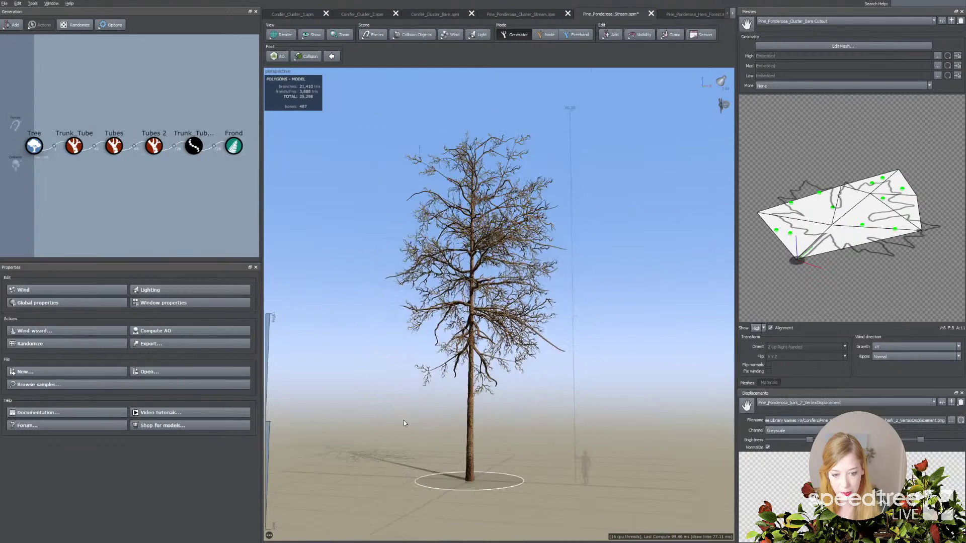
pyautogui.moveTo(404, 420); pyautogui.dragTo(418, 424)
pyautogui.scroll(2, 419, 424)
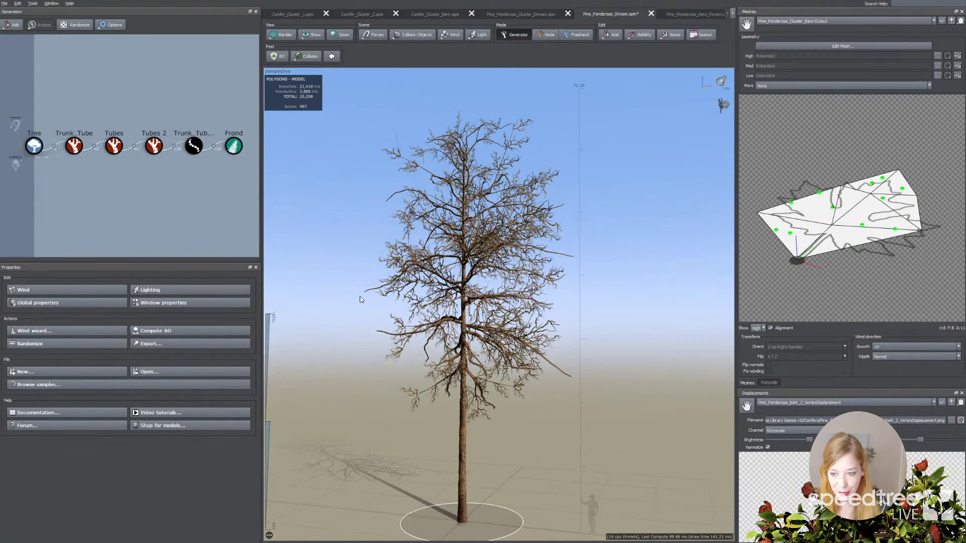
# Duplicate the Trunk_Tube 2 generator together with its Frond as a separate, unconnected pair below the originals
pyautogui.click(193, 154)
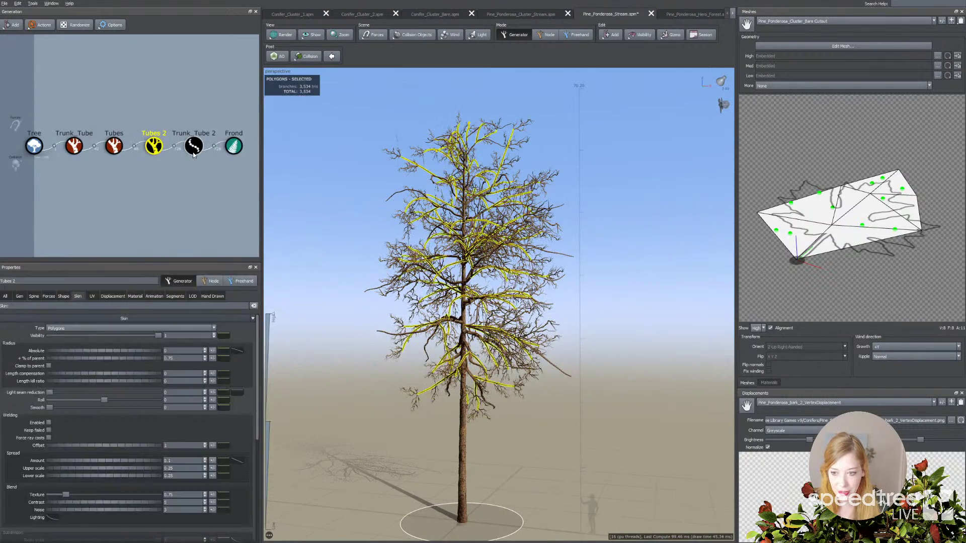
pyautogui.click(193, 154)
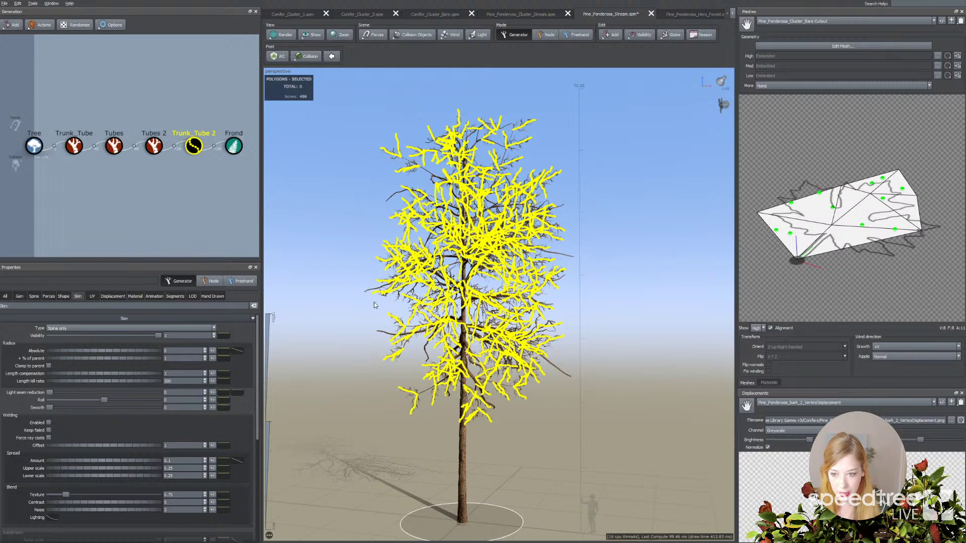
pyautogui.moveTo(182, 154); pyautogui.dragTo(239, 165)
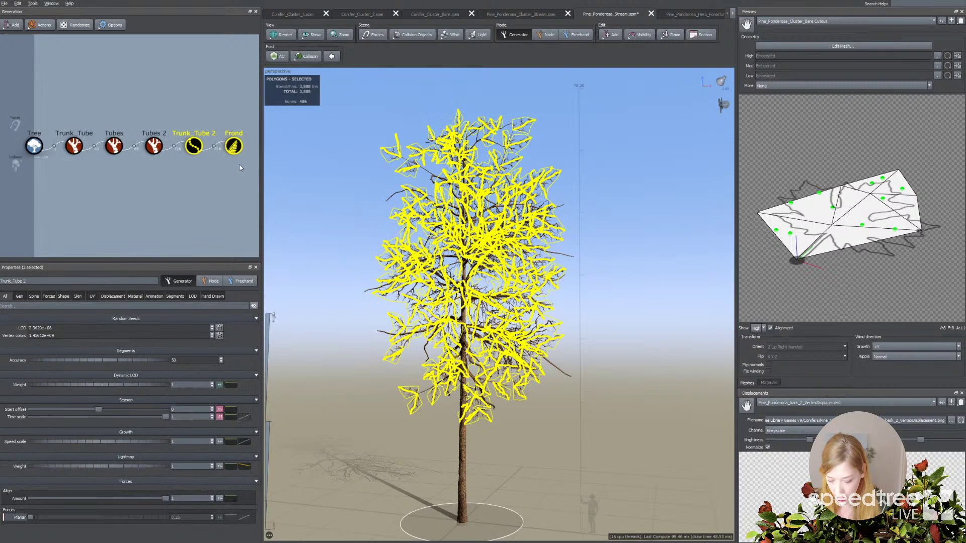
pyautogui.click(209, 168)
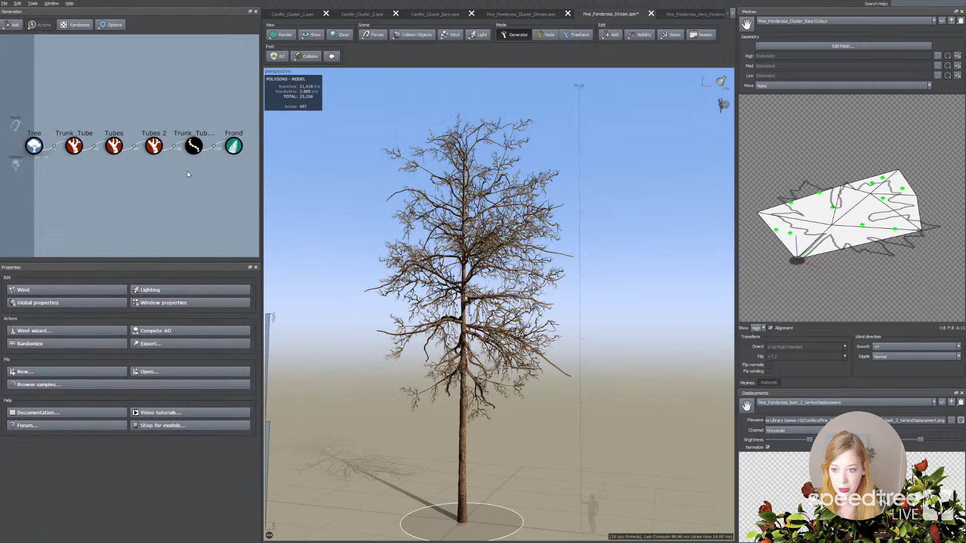
pyautogui.scroll(-3, 178, 216)
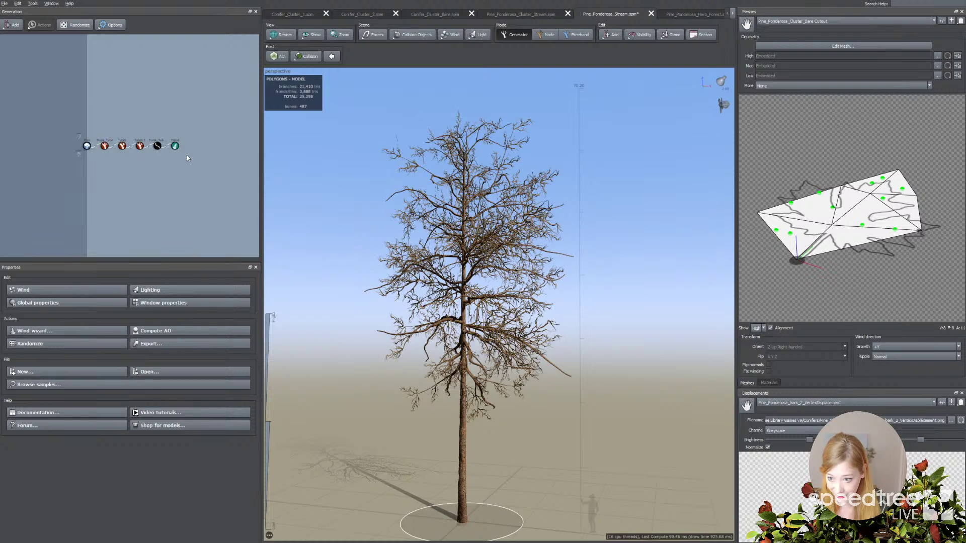
pyautogui.moveTo(182, 135); pyautogui.dragTo(149, 176)
pyautogui.click(161, 130)
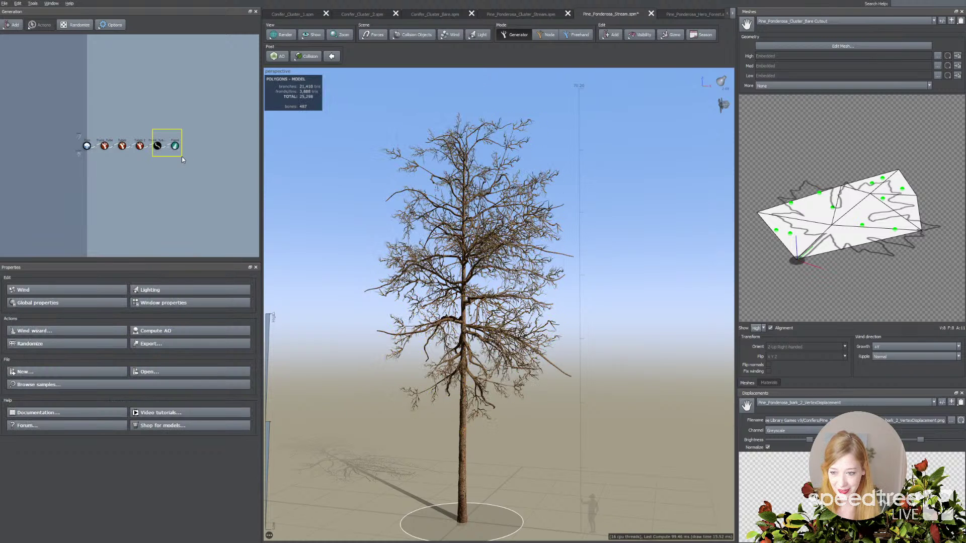
pyautogui.moveTo(182, 157); pyautogui.dragTo(181, 157)
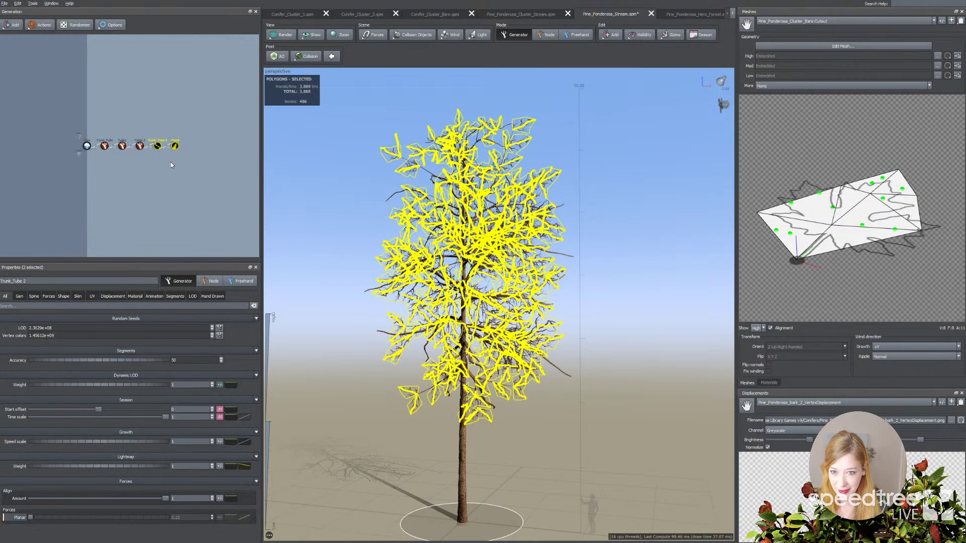
pyautogui.click(171, 165)
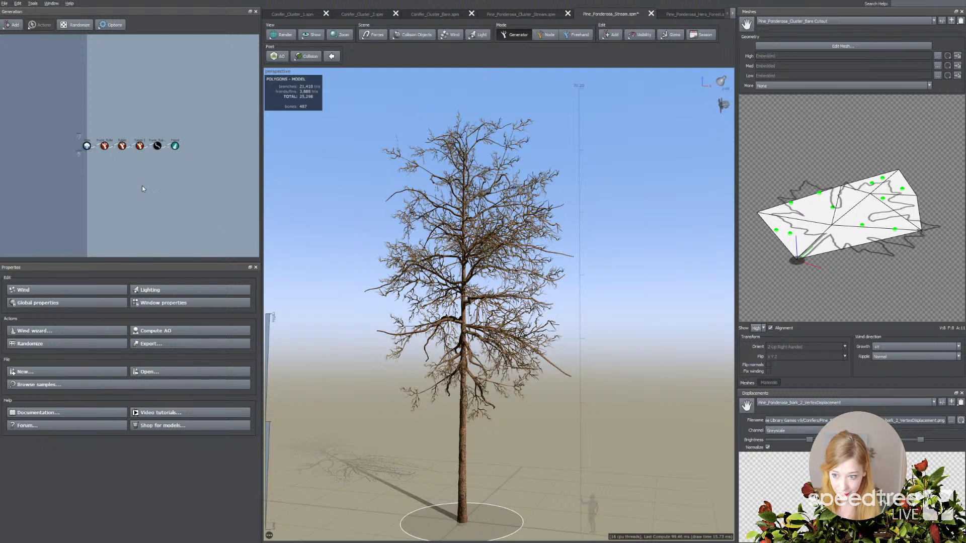
pyautogui.hotkey('ctrl', 'v')
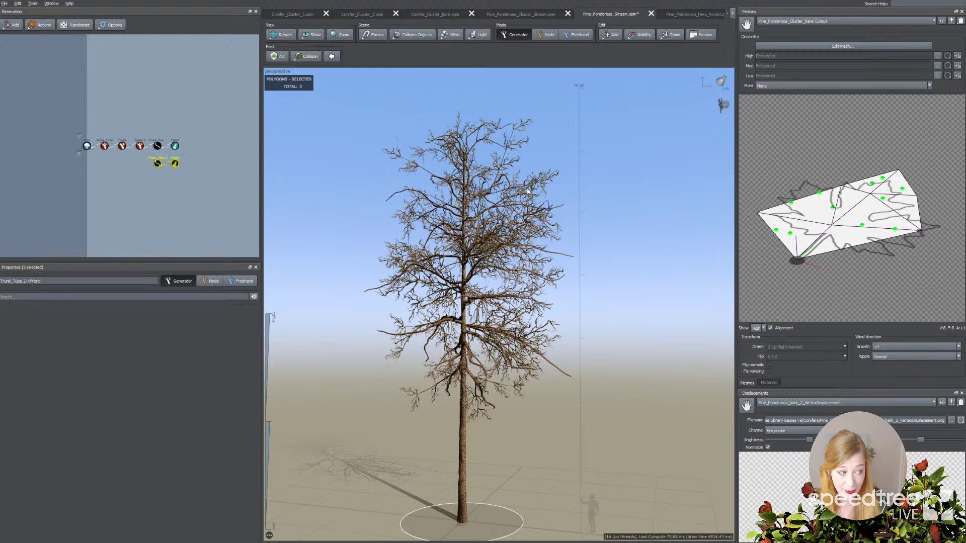
pyautogui.click(625, 206)
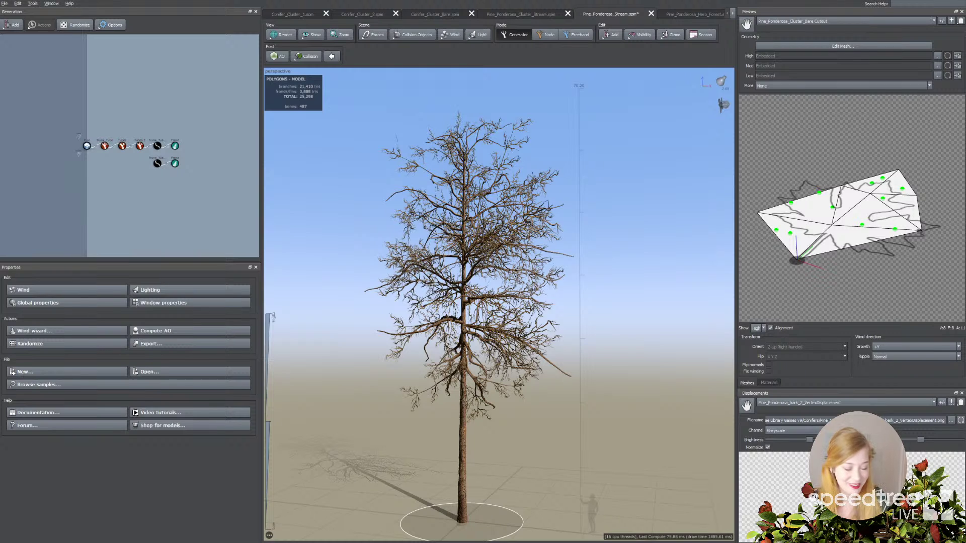
# Examine which branches the Tubes and Tubes 2 levels cover, viewing the tree from several angles
pyautogui.click(123, 146)
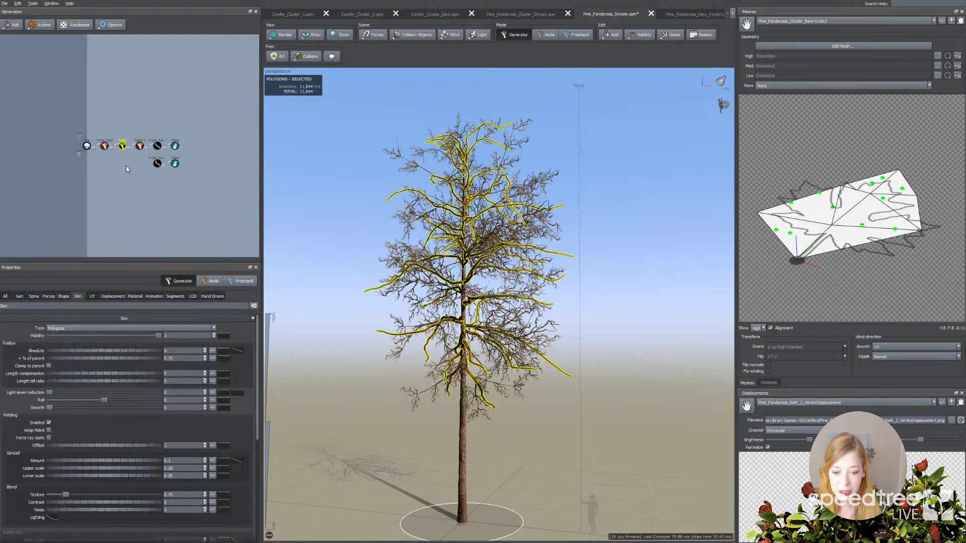
pyautogui.click(117, 153)
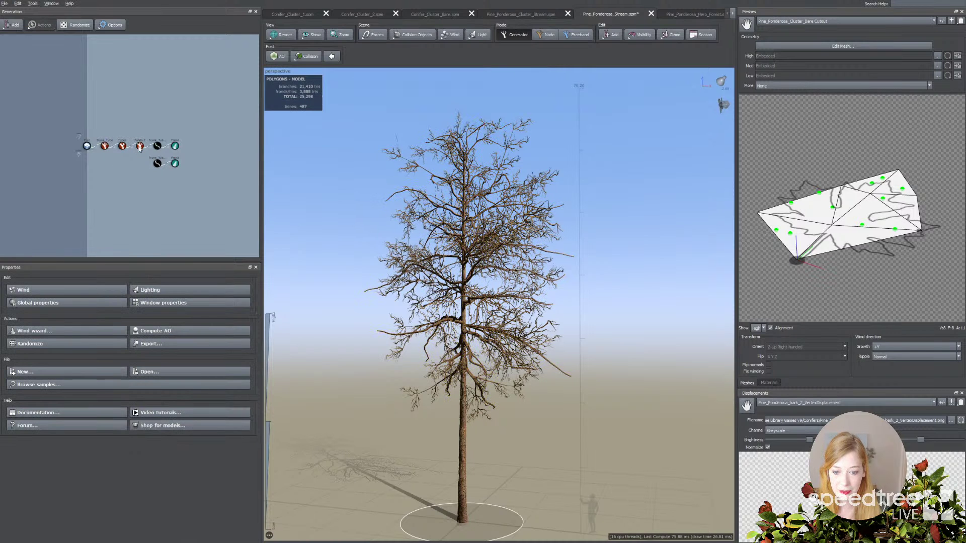
pyautogui.click(140, 148)
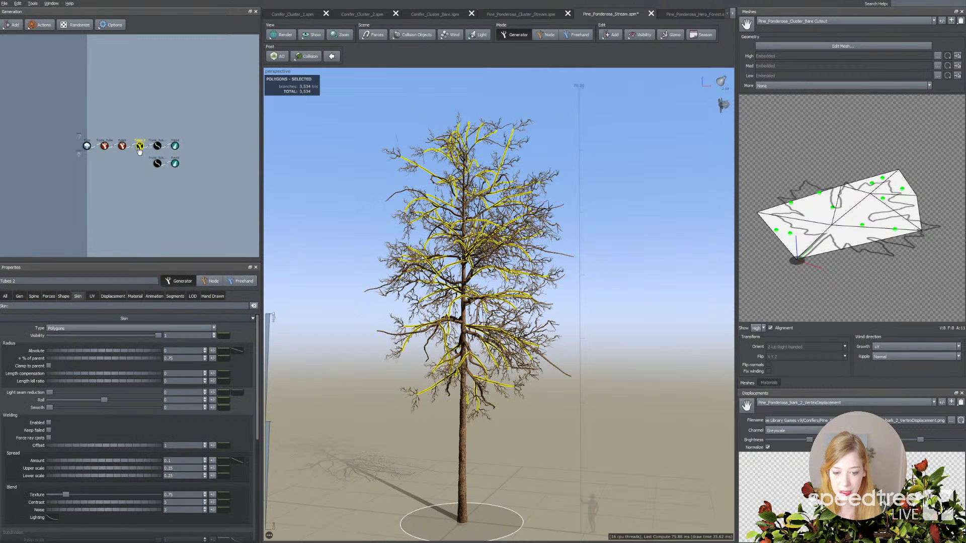
pyautogui.moveTo(438, 351); pyautogui.dragTo(444, 376)
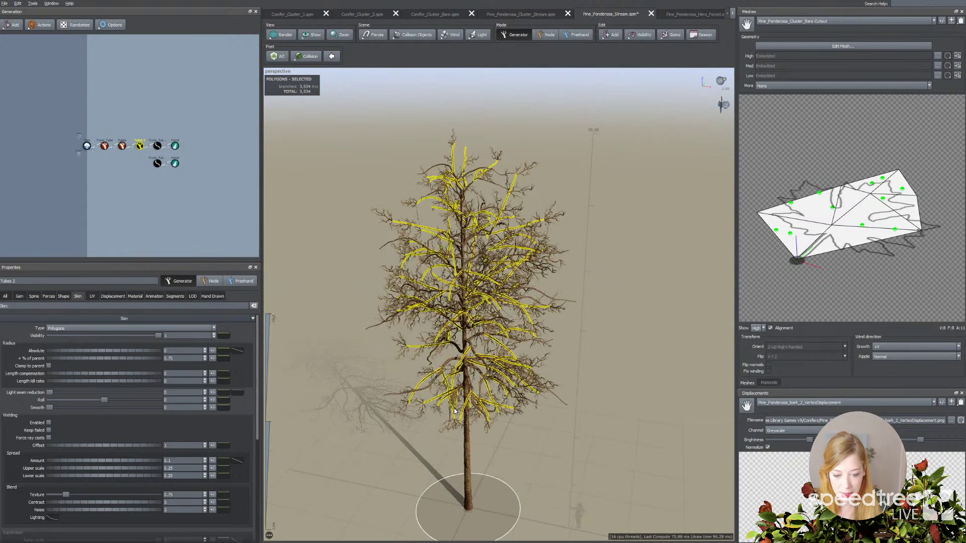
pyautogui.moveTo(395, 375); pyautogui.dragTo(401, 347)
pyautogui.click(401, 346)
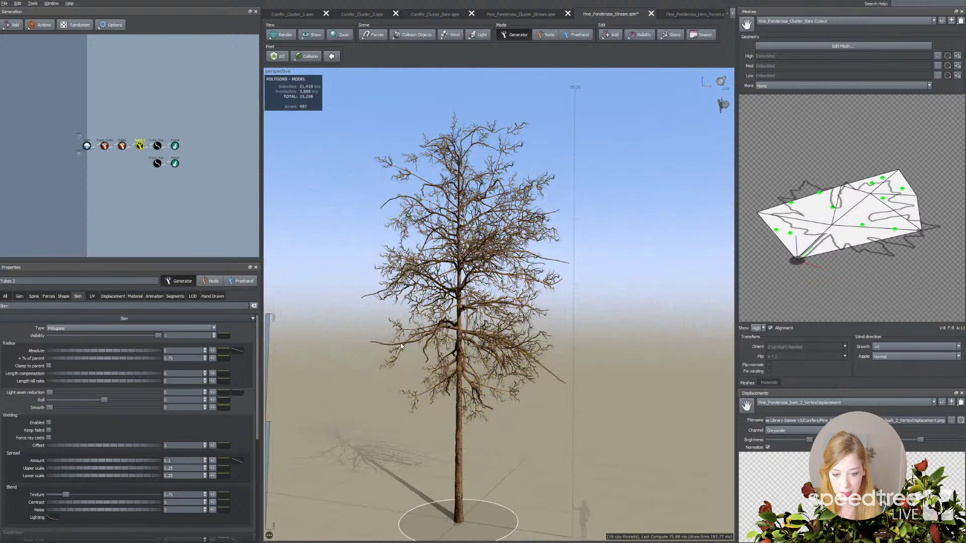
pyautogui.click(398, 347)
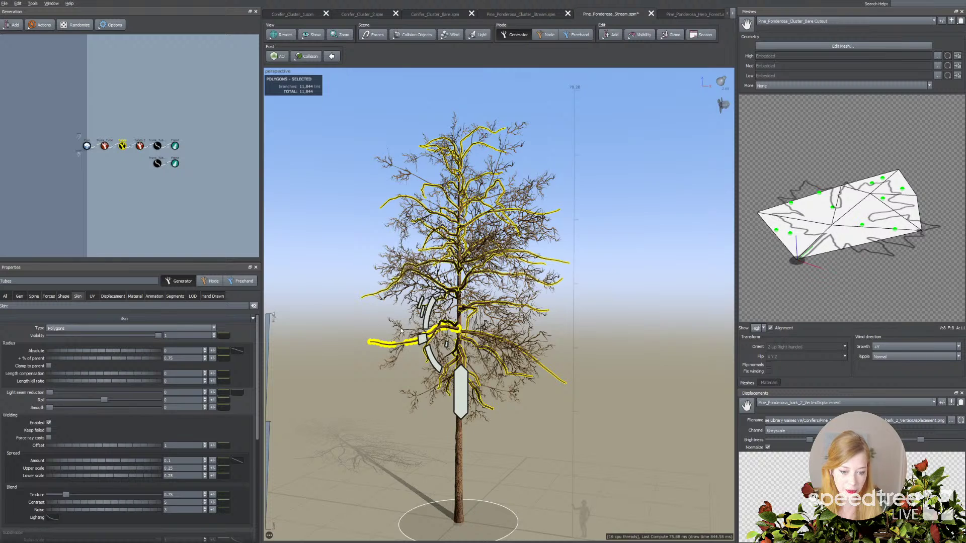
pyautogui.click(131, 166)
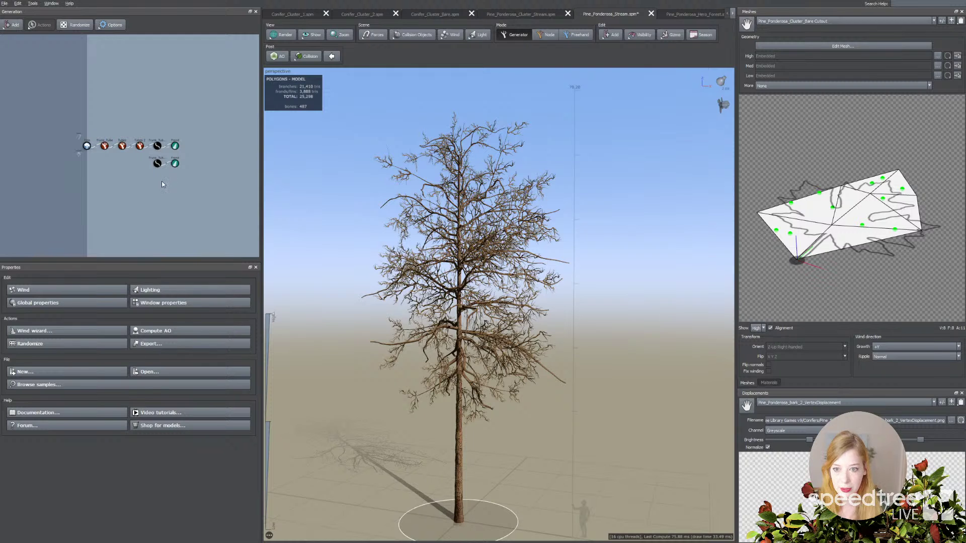
# Save the Pine_Ponderosa_Stream tree and close the Conifer_Cluster_Bare file
pyautogui.click(4, 4)
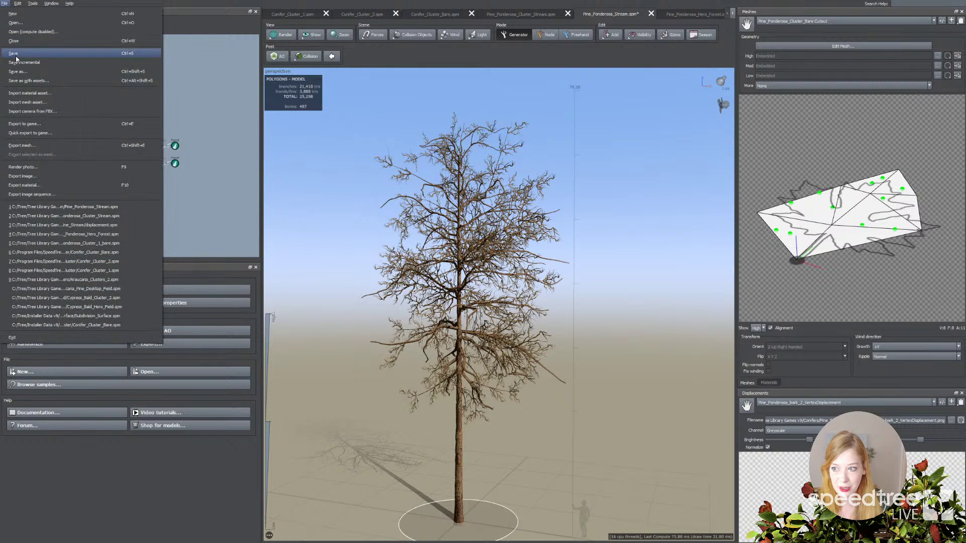
pyautogui.click(18, 53)
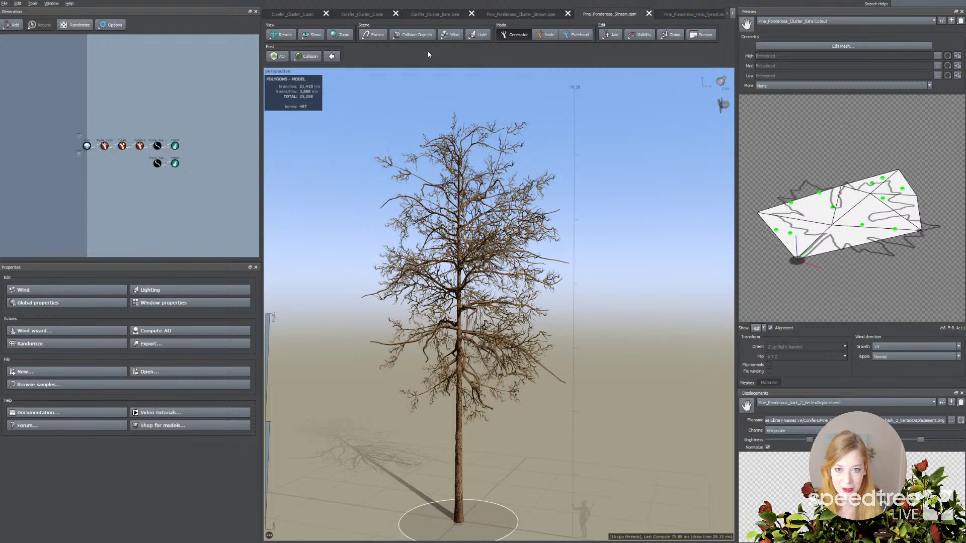
pyautogui.click(437, 15)
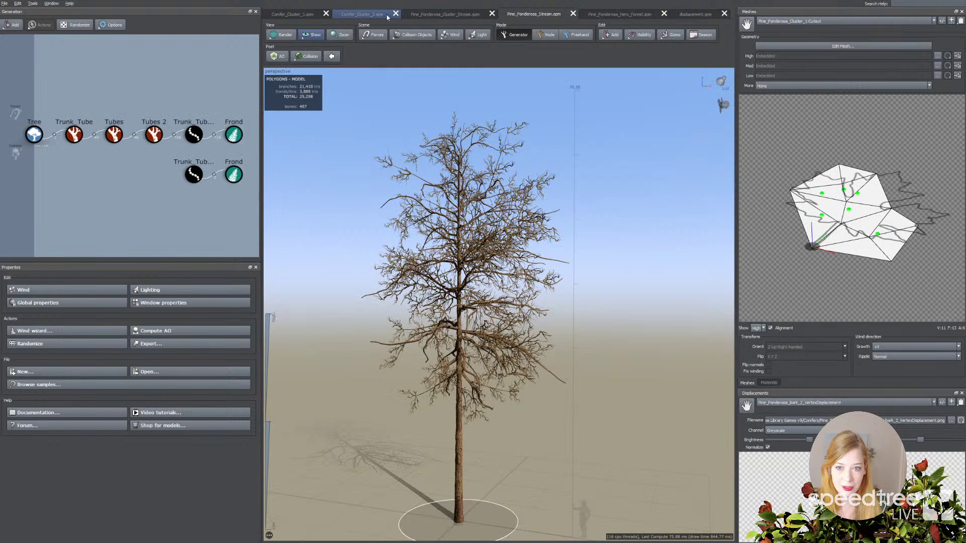
# Look over the Conifer_Cluster_2, Pine_Ponderosa_Cluster_Stream and Pine_Ponderosa_Hero_Forest models for reference, returning to Pine_Ponderosa_Stream
pyautogui.click(385, 16)
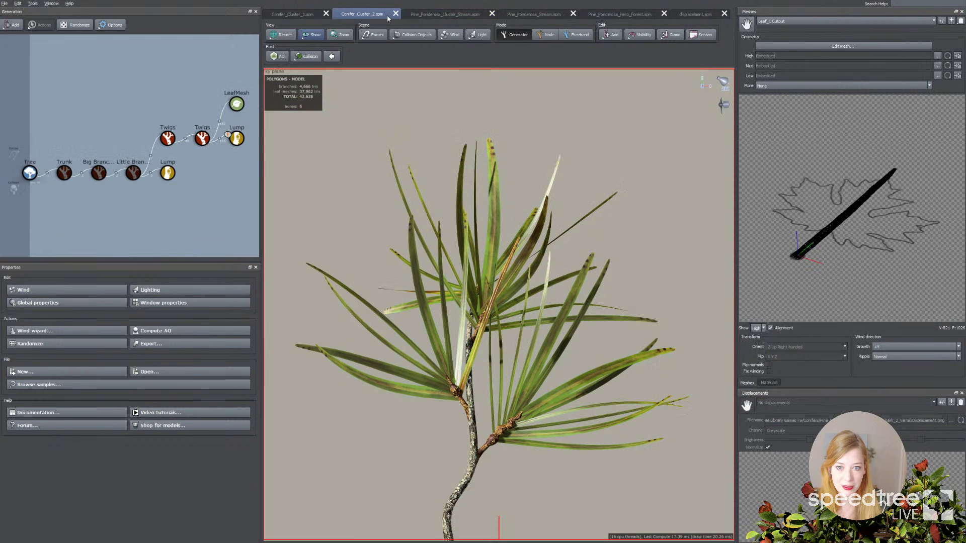
pyautogui.click(424, 16)
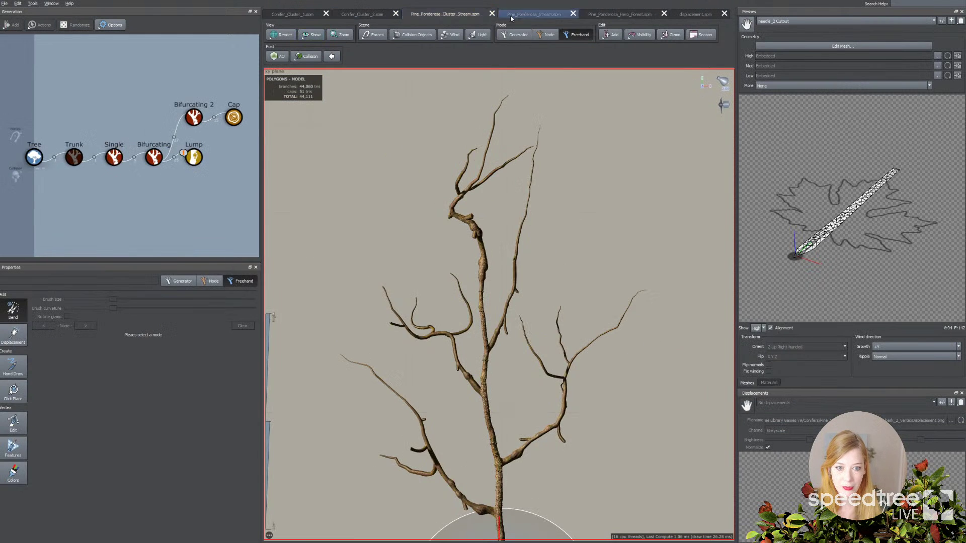
pyautogui.click(611, 15)
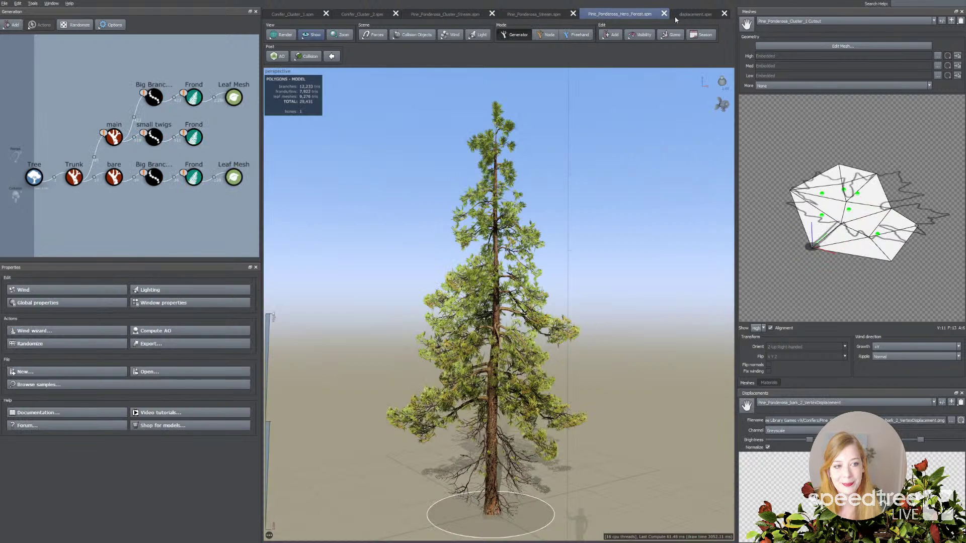
pyautogui.click(551, 15)
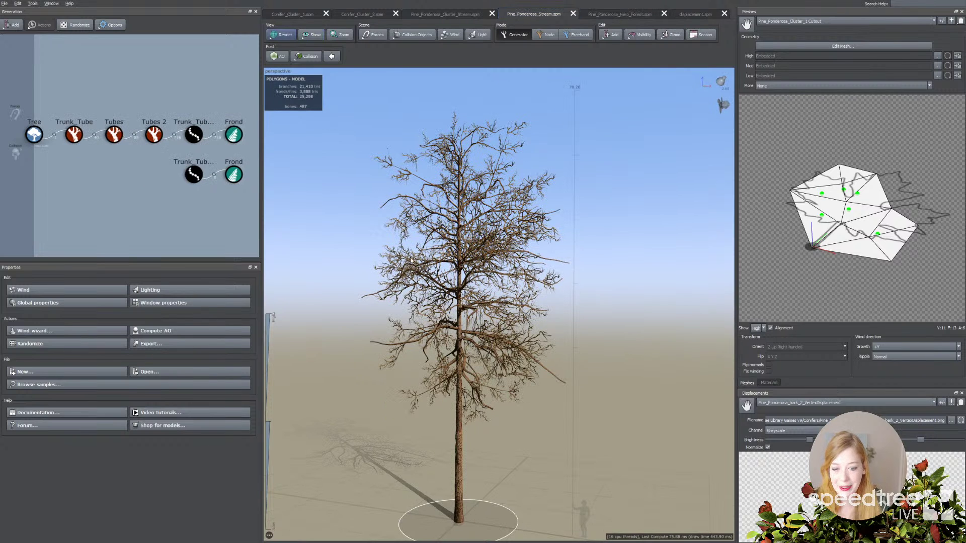
# Connect the duplicated Trunk_Tube 2 and Frond pair to Tubes and reduce its spine length % of parent to about 0.08
pyautogui.moveTo(187, 172); pyautogui.dragTo(116, 138)
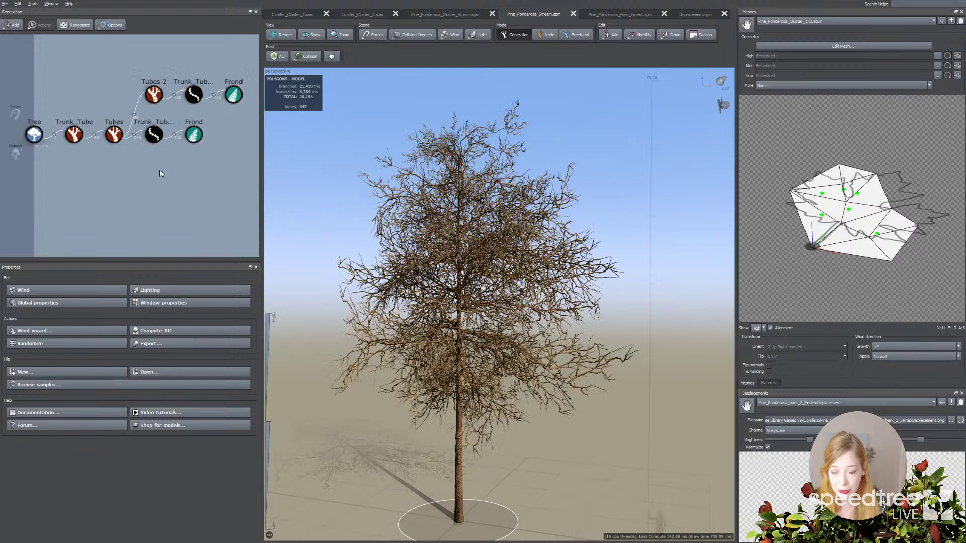
pyautogui.click(151, 138)
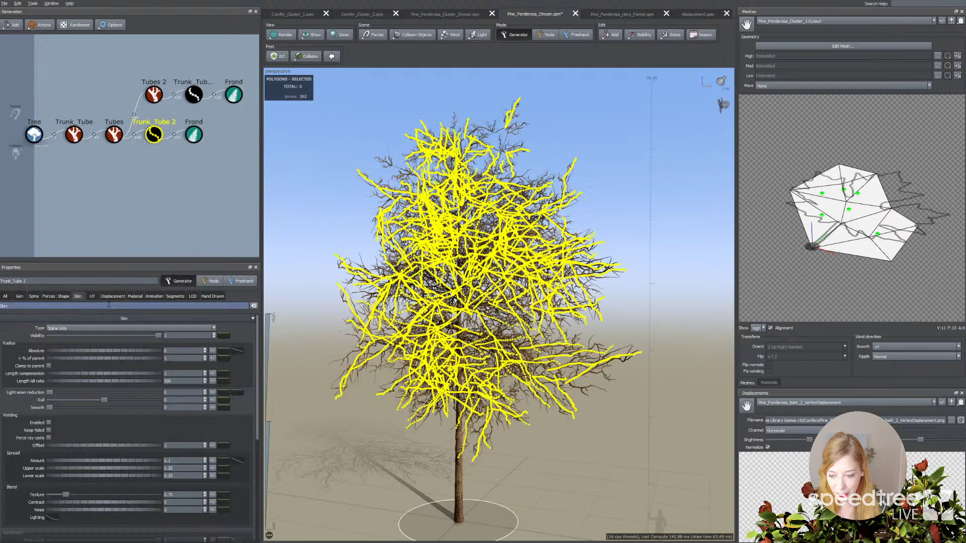
pyautogui.click(34, 296)
pyautogui.moveTo(143, 335); pyautogui.dragTo(122, 341)
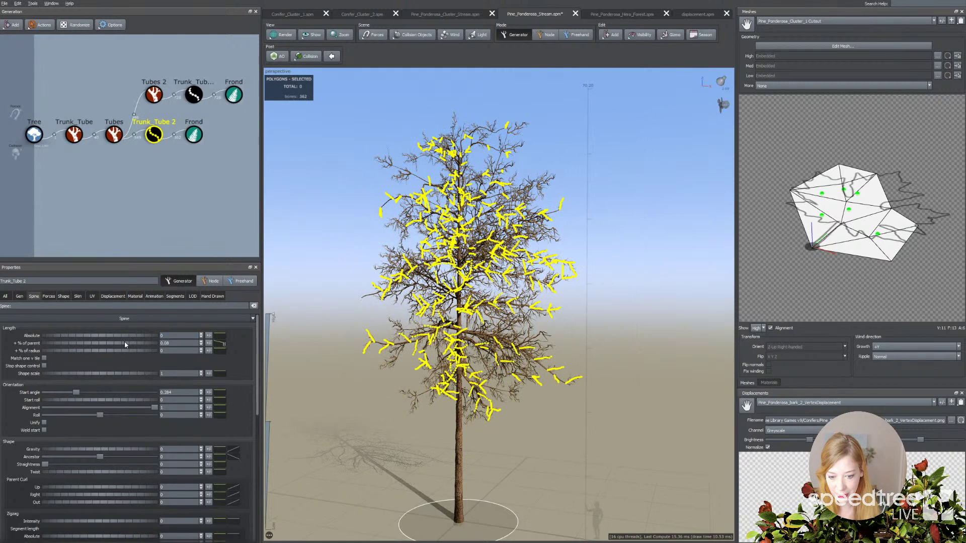
# Set the gravity of the Trunk_Tube 2 spines on Tubes to about -0.06 and increase their absolute length
pyautogui.moveTo(105, 449); pyautogui.dragTo(101, 452)
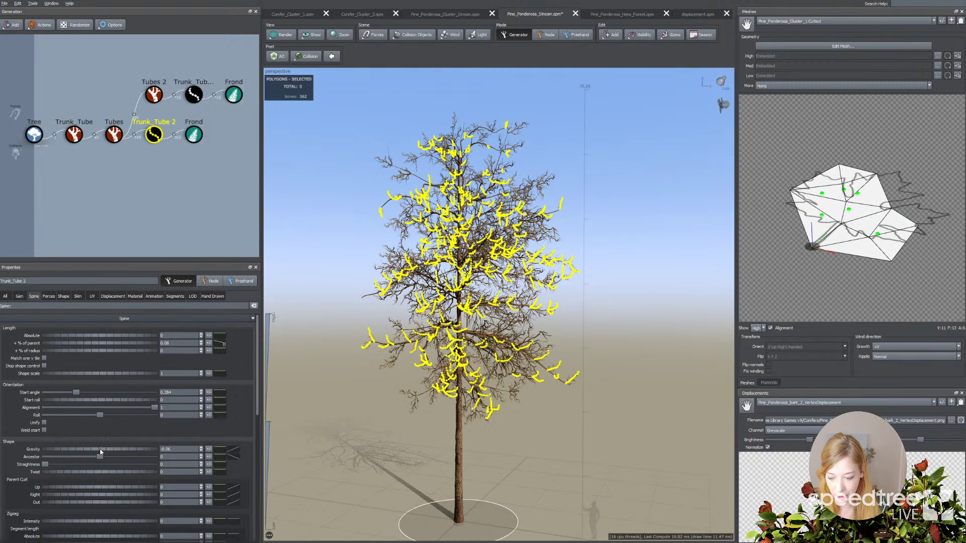
pyautogui.scroll(2, 343, 409)
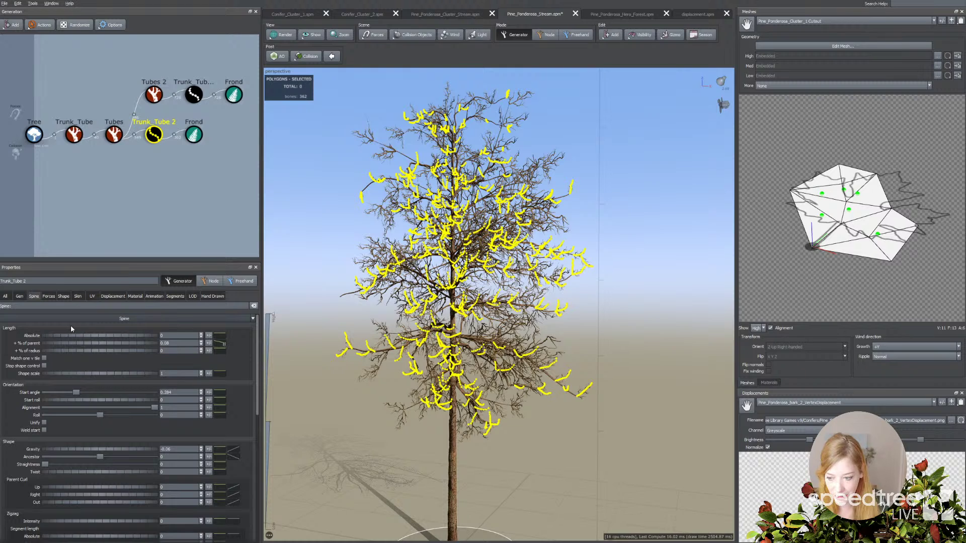
pyautogui.moveTo(83, 337); pyautogui.dragTo(130, 338)
# Set the first generation boundary of the Trunk_Tube 2 spines on Tubes to 0.75 and check the tree's silhouette
pyautogui.click(19, 296)
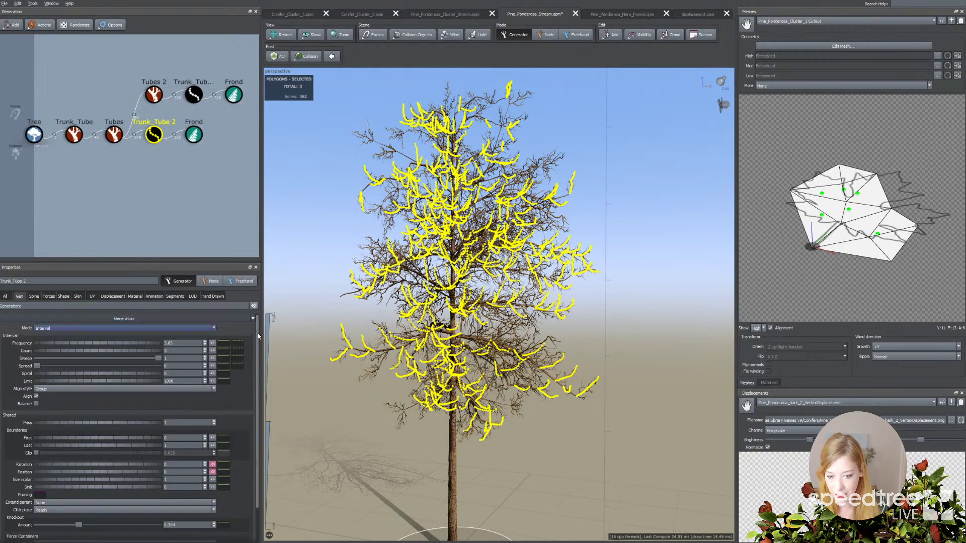
pyautogui.moveTo(113, 441); pyautogui.dragTo(140, 441)
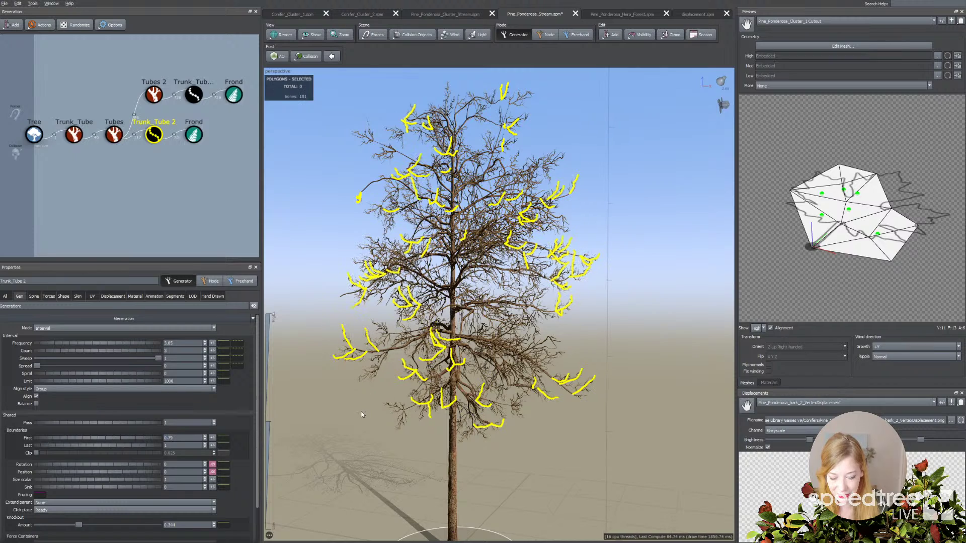
pyautogui.click(364, 384)
pyautogui.moveTo(365, 385)
pyautogui.mouseDown()
pyautogui.moveTo(347, 376)
pyautogui.moveTo(363, 384)
pyautogui.mouseUp()
pyautogui.scroll(-3, 371, 384)
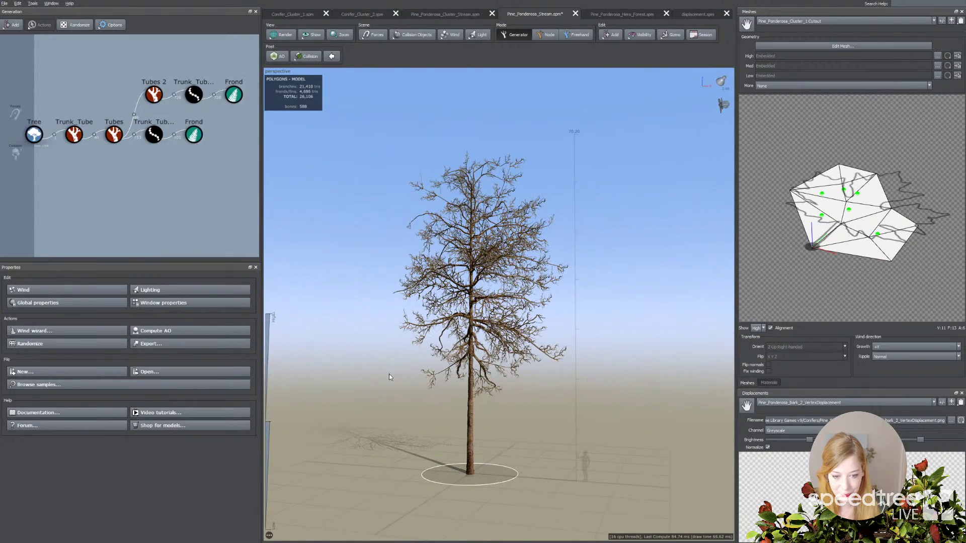
pyautogui.click(464, 317)
pyautogui.moveTo(371, 346); pyautogui.dragTo(394, 357)
pyautogui.moveTo(394, 357); pyautogui.dragTo(373, 358, button='middle')
pyautogui.scroll(3, 400, 339)
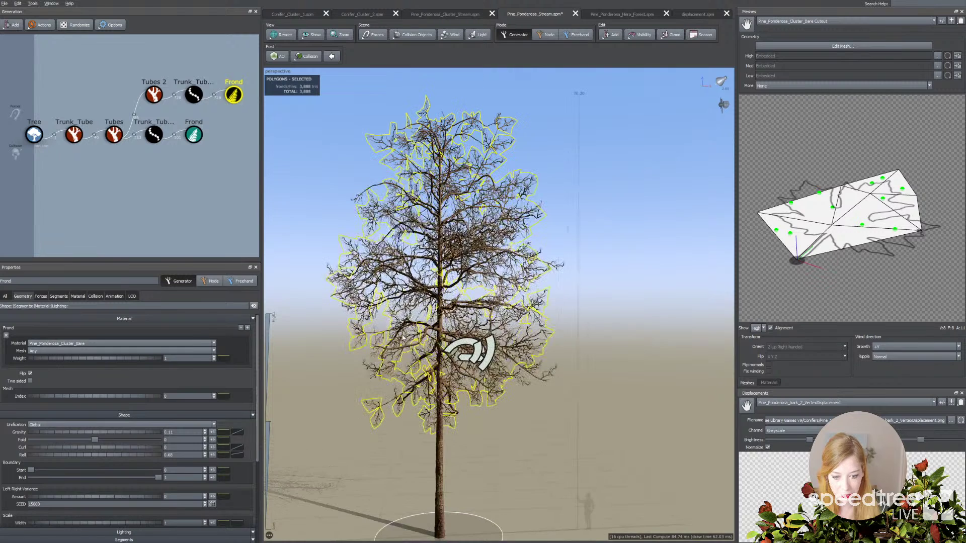
# Reshape the Tubes length % of parent curve along Trunk_Tube, lowering its peak and adding a dip at about three quarters
pyautogui.click(429, 332)
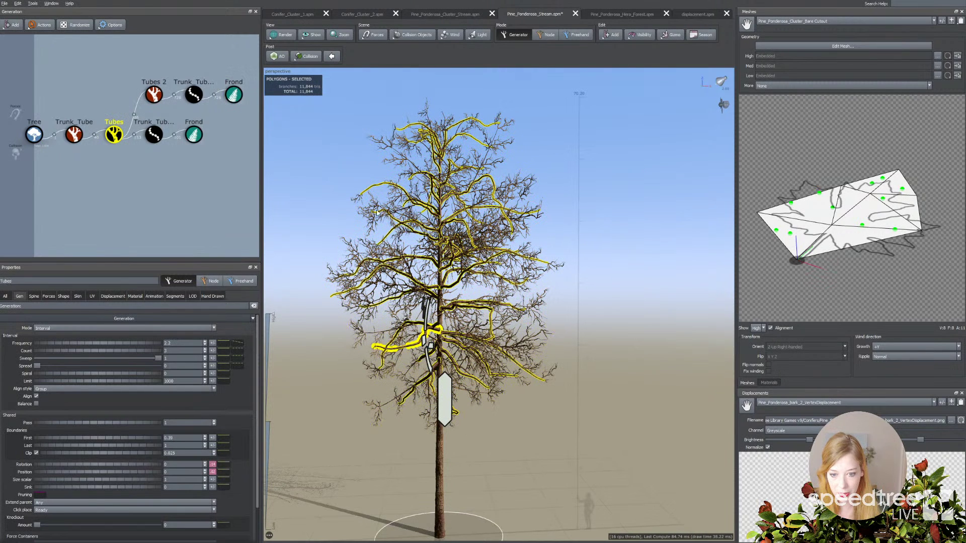
pyautogui.click(34, 296)
pyautogui.click(222, 347)
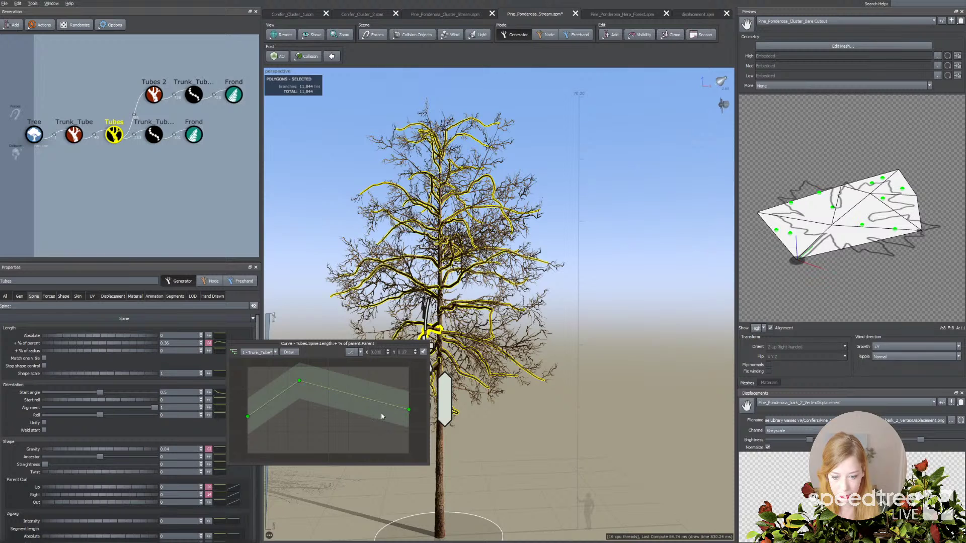
pyautogui.moveTo(368, 399); pyautogui.dragTo(369, 421)
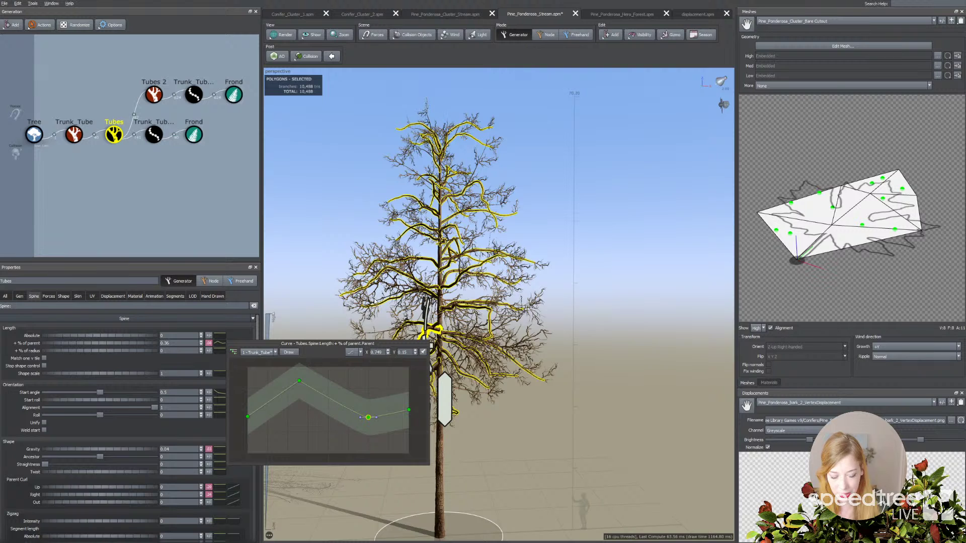
pyautogui.moveTo(338, 345); pyautogui.dragTo(276, 336)
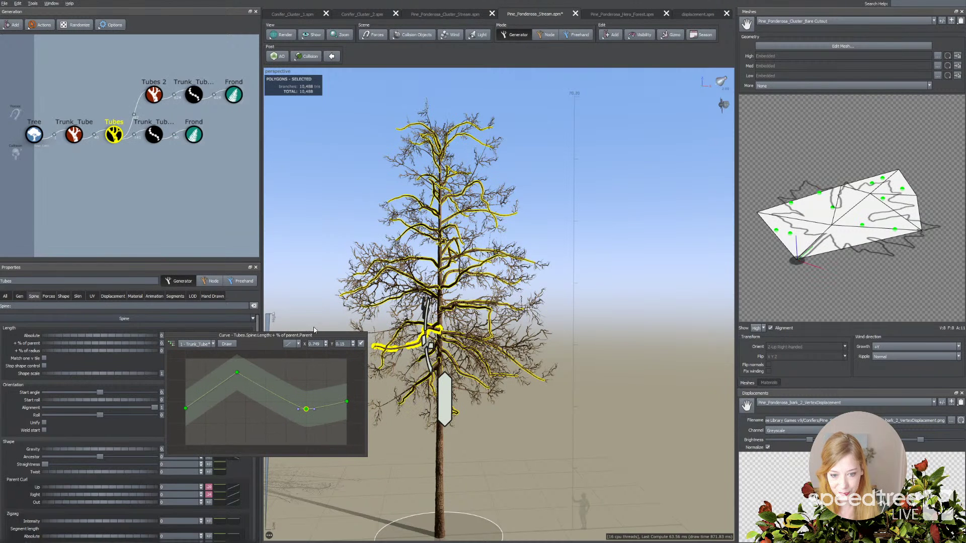
pyautogui.moveTo(237, 374); pyautogui.dragTo(250, 389)
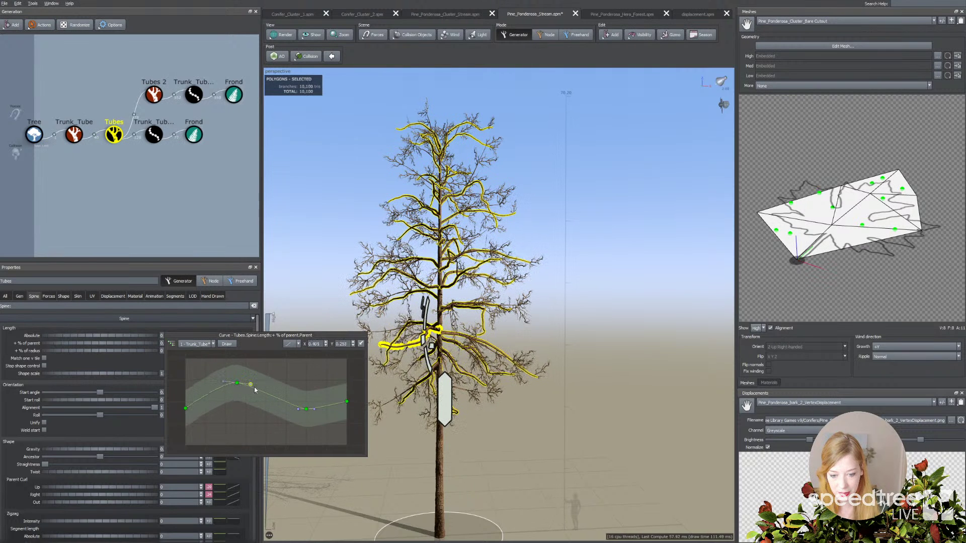
pyautogui.click(291, 281)
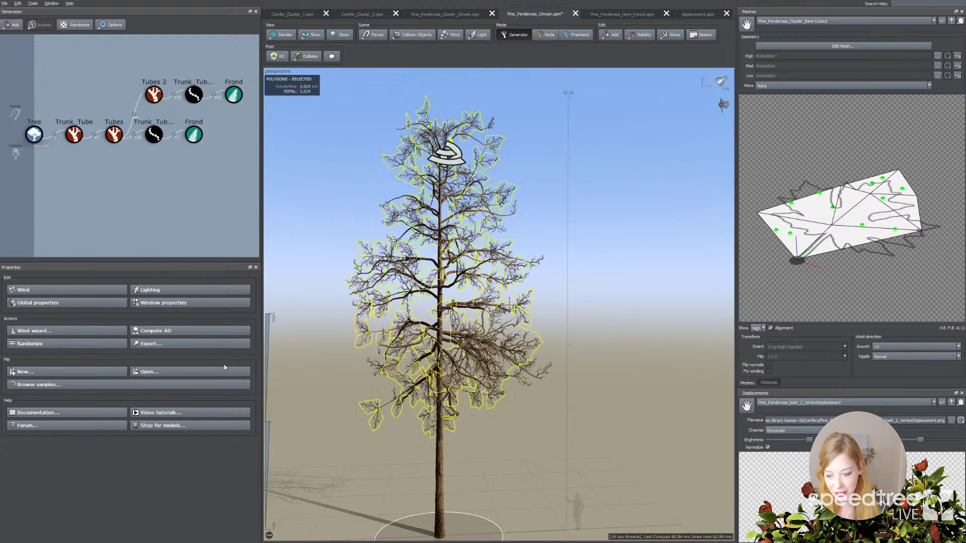
# Add points to the Tubes gravity parent curve along Trunk_Tube so it falls off over the upper part of the trunk
pyautogui.click(399, 139)
pyautogui.click(153, 109)
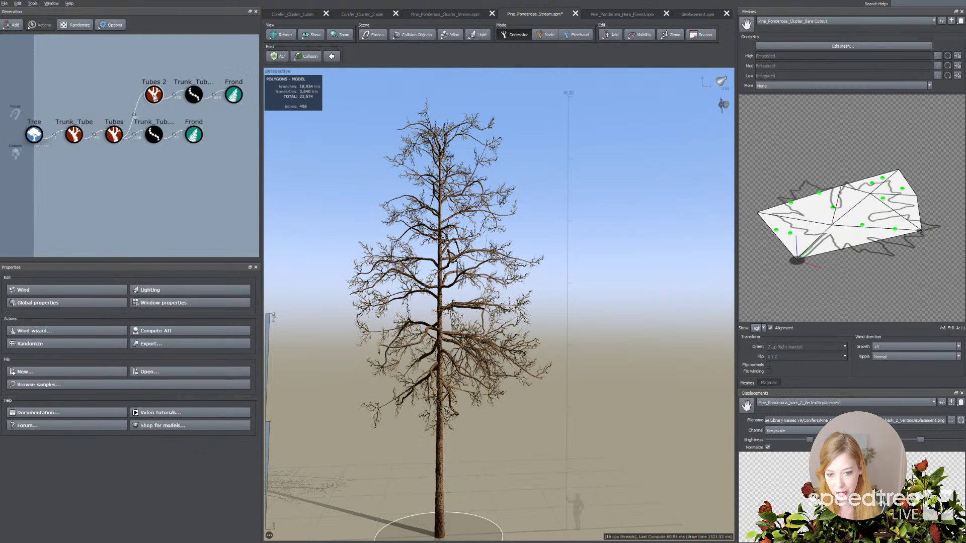
pyautogui.click(154, 94)
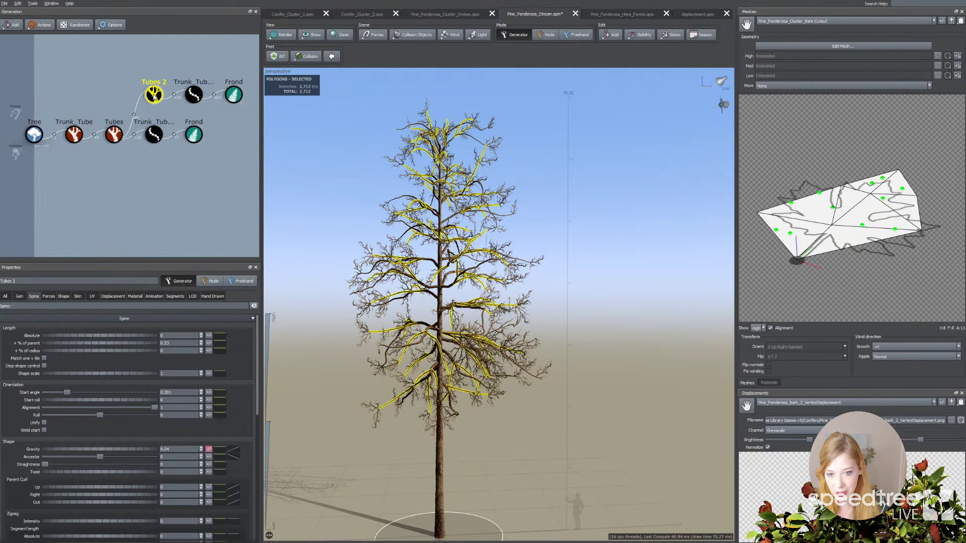
pyautogui.click(119, 137)
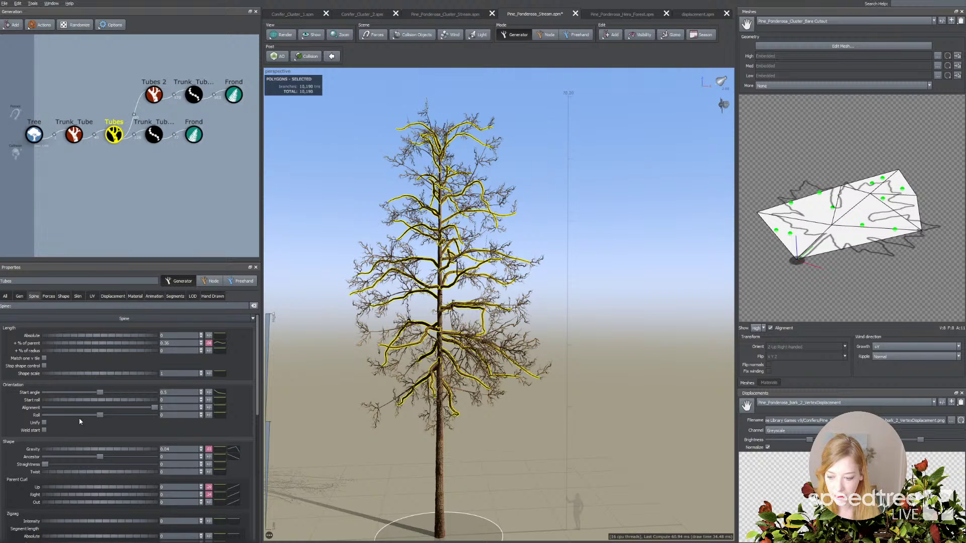
pyautogui.click(219, 450)
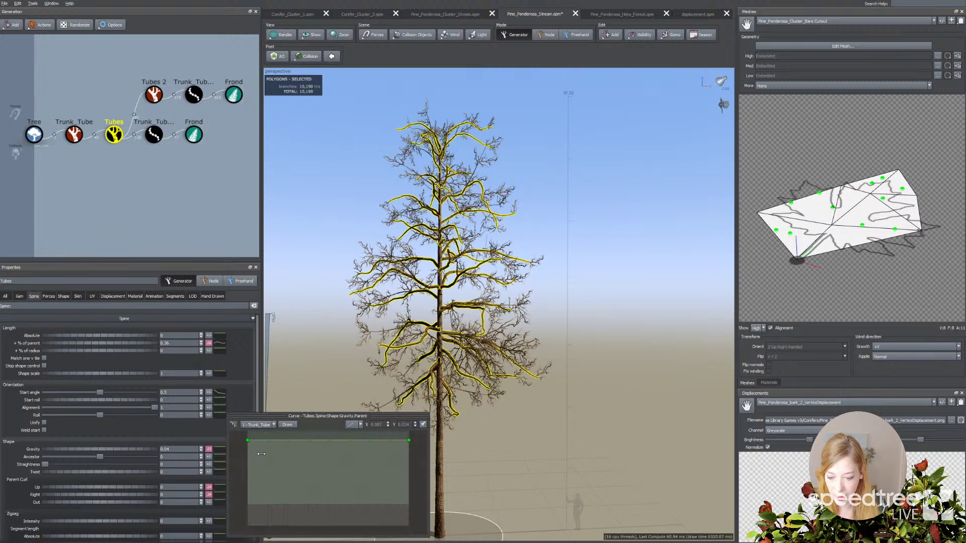
pyautogui.click(370, 440)
pyautogui.moveTo(409, 440); pyautogui.dragTo(385, 491)
pyautogui.moveTo(370, 440); pyautogui.dragTo(353, 469)
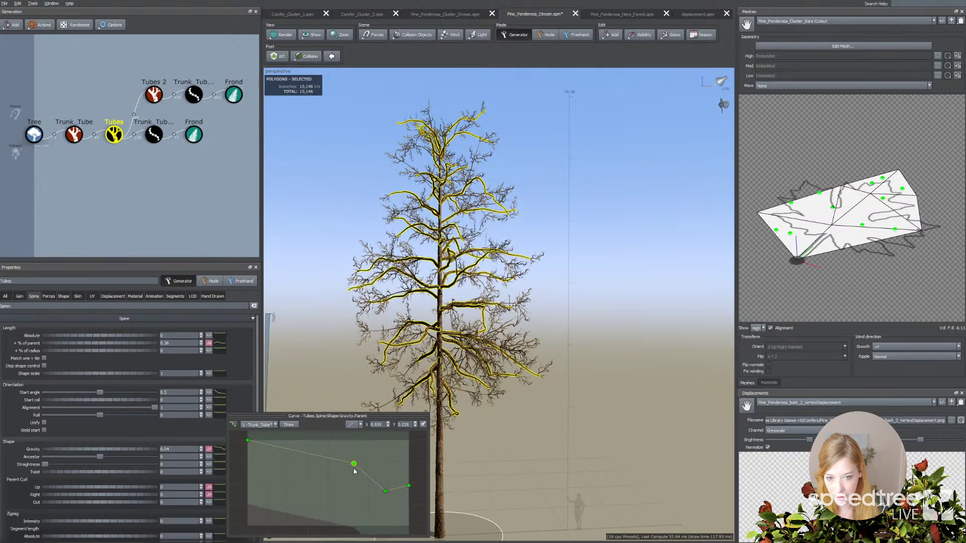
# Pull the end of the Tubes gravity curve far lower and smooth the drop by adjusting the intermediate points
pyautogui.moveTo(408, 486); pyautogui.dragTo(409, 542)
pyautogui.scroll(-1, 366, 484)
pyautogui.scroll(-1, 357, 477)
pyautogui.moveTo(366, 518)
pyautogui.mouseDown()
pyautogui.moveTo(368, 529)
pyautogui.moveTo(351, 520)
pyautogui.mouseUp()
pyautogui.scroll(-2, 355, 510)
pyautogui.moveTo(344, 485); pyautogui.dragTo(346, 494)
pyautogui.click(335, 480)
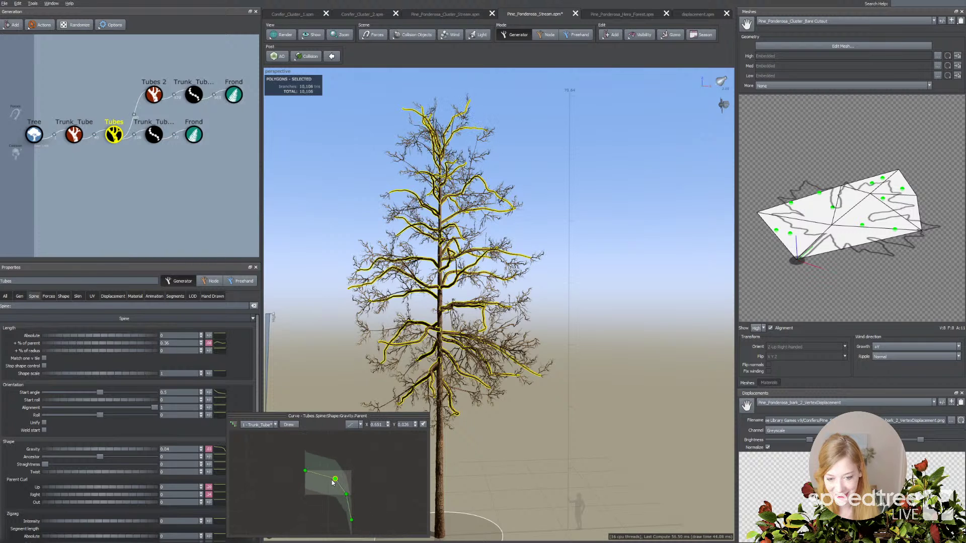
pyautogui.moveTo(392, 444)
pyautogui.mouseDown()
pyautogui.moveTo(332, 442)
pyautogui.moveTo(371, 457)
pyautogui.moveTo(383, 442)
pyautogui.mouseUp()
pyautogui.moveTo(354, 352); pyautogui.dragTo(394, 361)
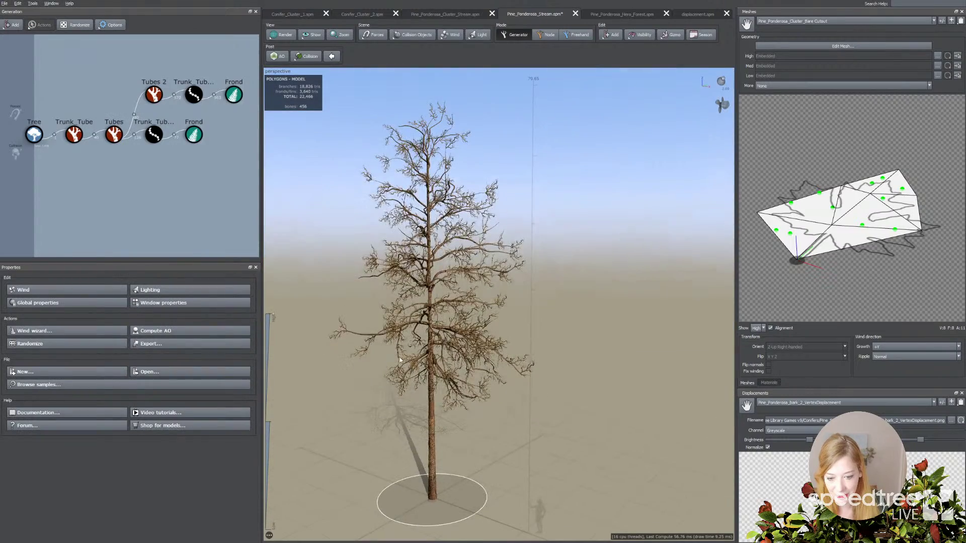
# Set the skin radius % of parent of Tubes 2 to 1
pyautogui.click(152, 96)
pyautogui.click(78, 296)
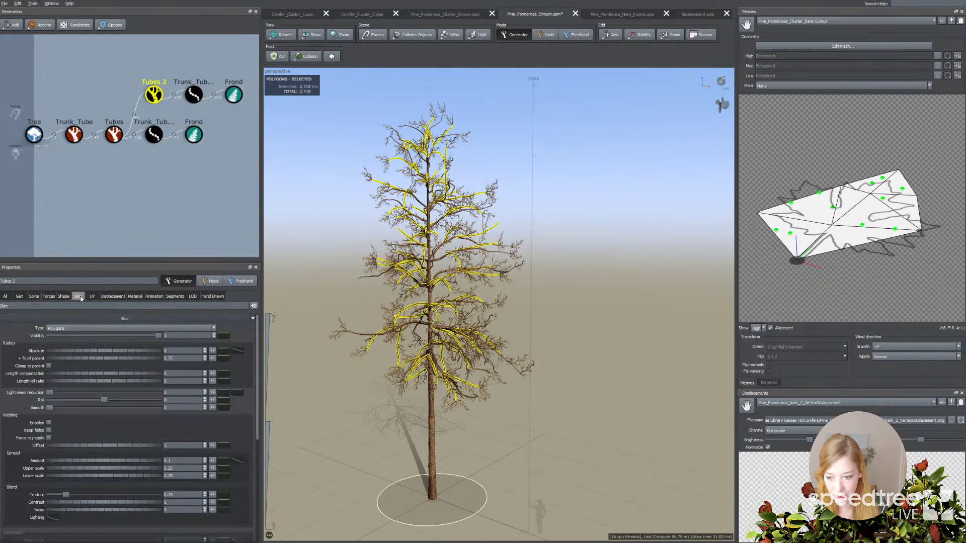
pyautogui.click(181, 358)
pyautogui.write('1')
pyautogui.press('Return')
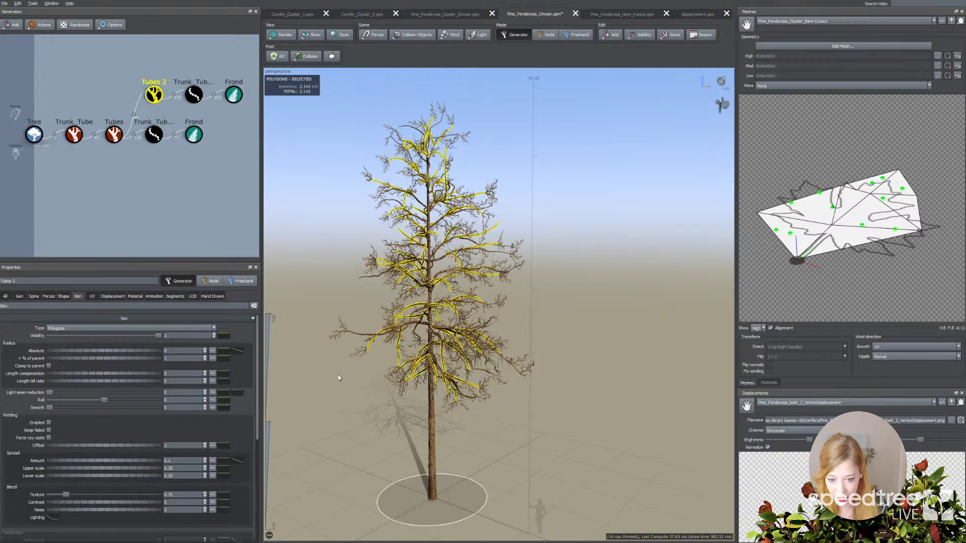
pyautogui.click(336, 349)
pyautogui.moveTo(335, 332); pyautogui.dragTo(409, 323)
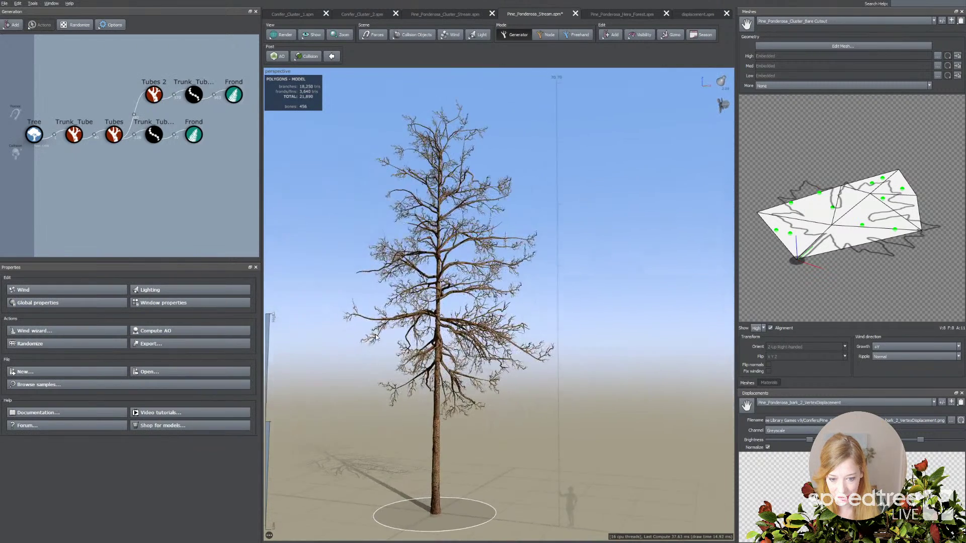
# Adjust the variance of the generation position of Tubes 2 and check the branch distribution
pyautogui.click(415, 324)
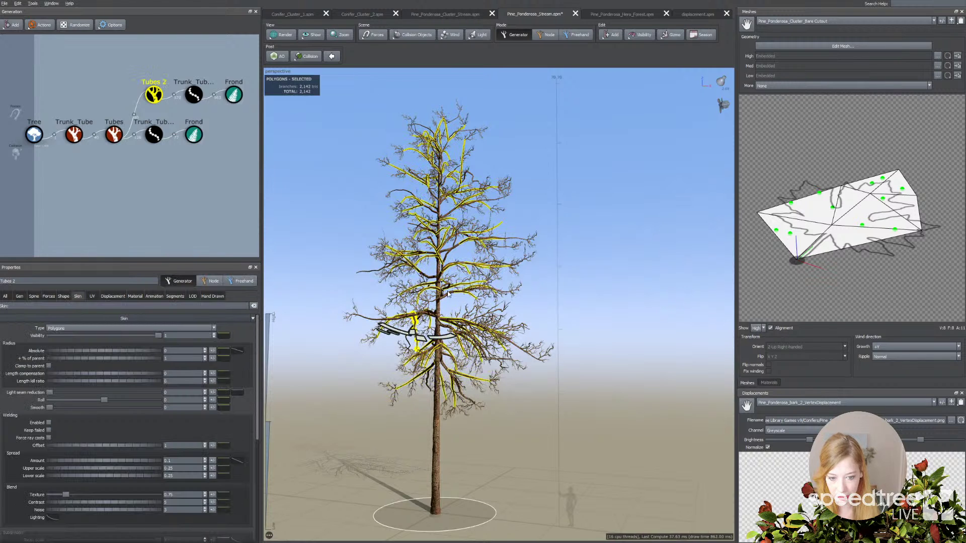
pyautogui.click(33, 296)
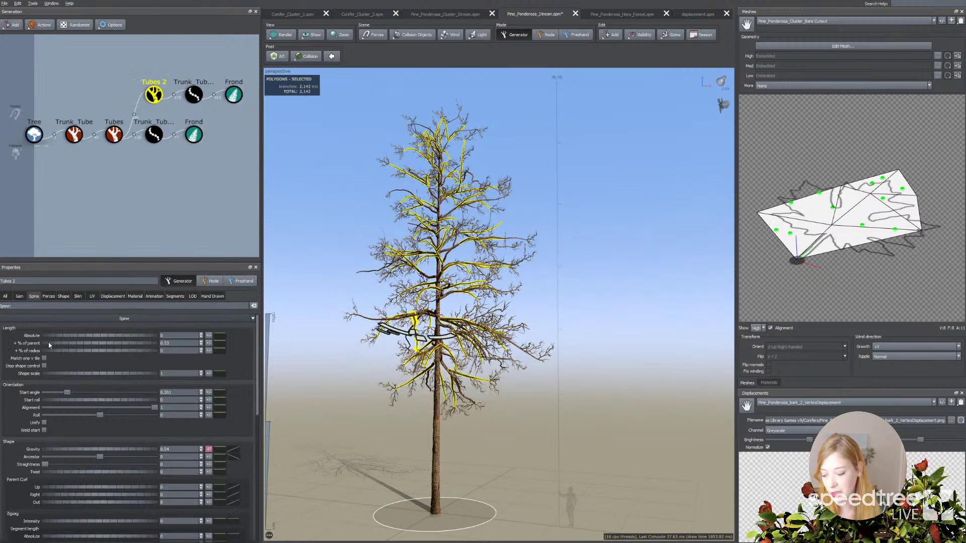
pyautogui.click(19, 297)
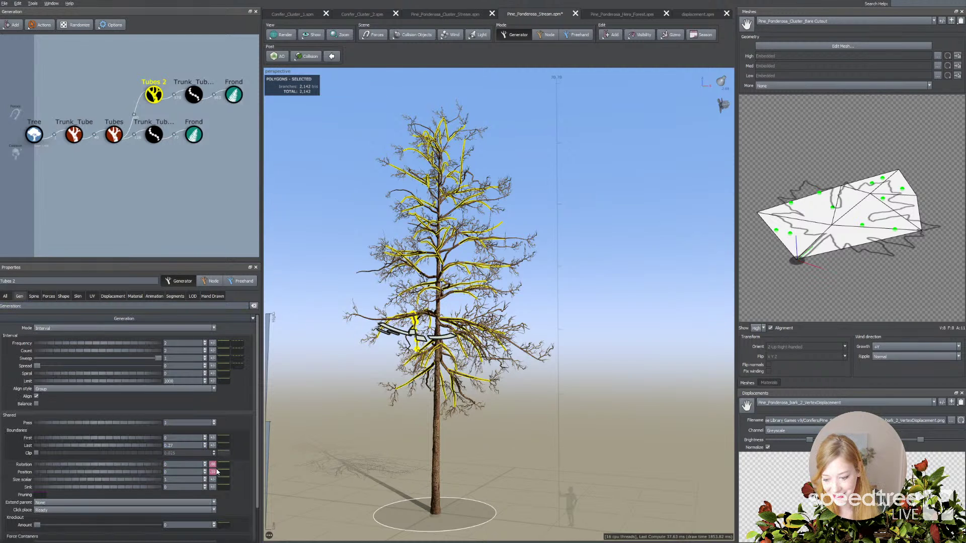
pyautogui.click(214, 472)
pyautogui.moveTo(252, 472); pyautogui.dragTo(267, 472)
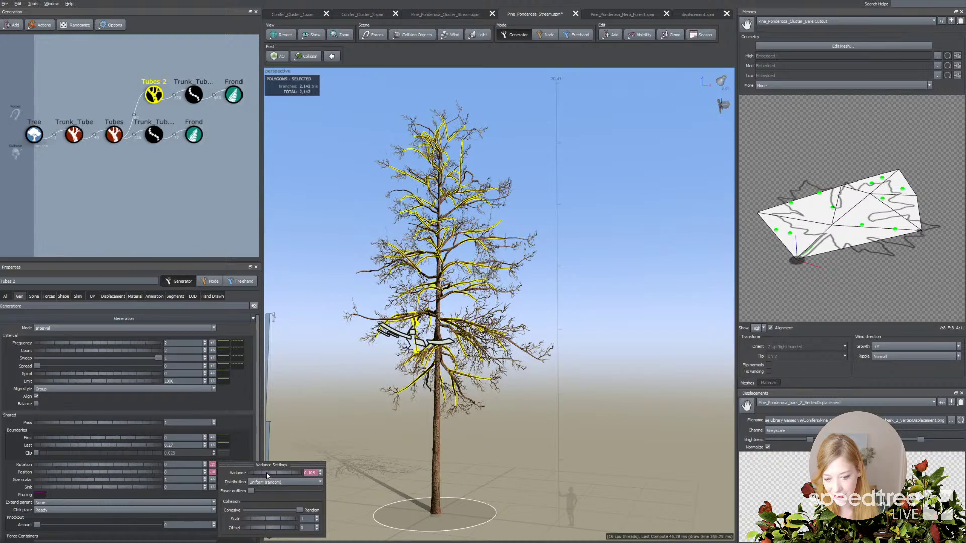
pyautogui.click(360, 383)
pyautogui.moveTo(347, 389); pyautogui.dragTo(369, 404)
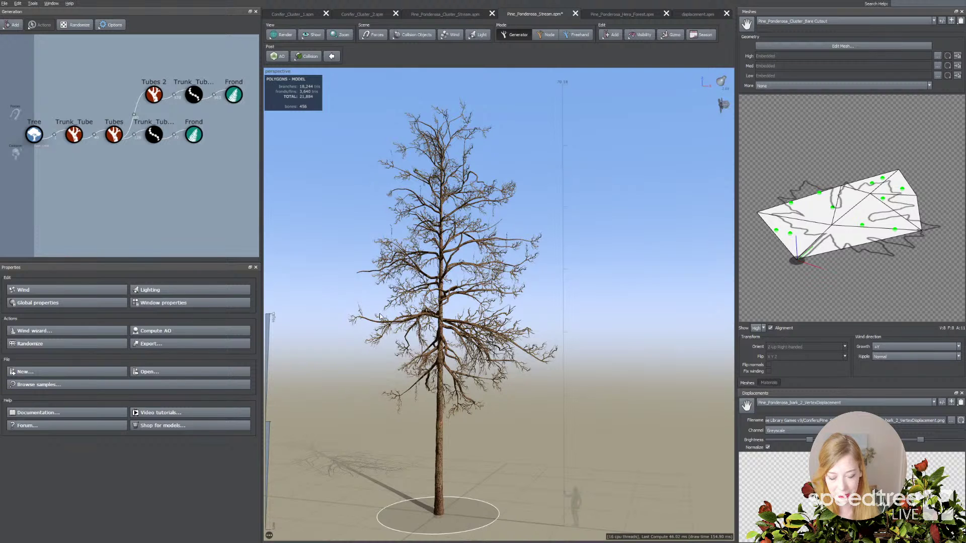
# Raise the start of the length % of parent curve relative to Tubes 2 for the Trunk_Tube 2 spines on Tubes 2
pyautogui.click(154, 141)
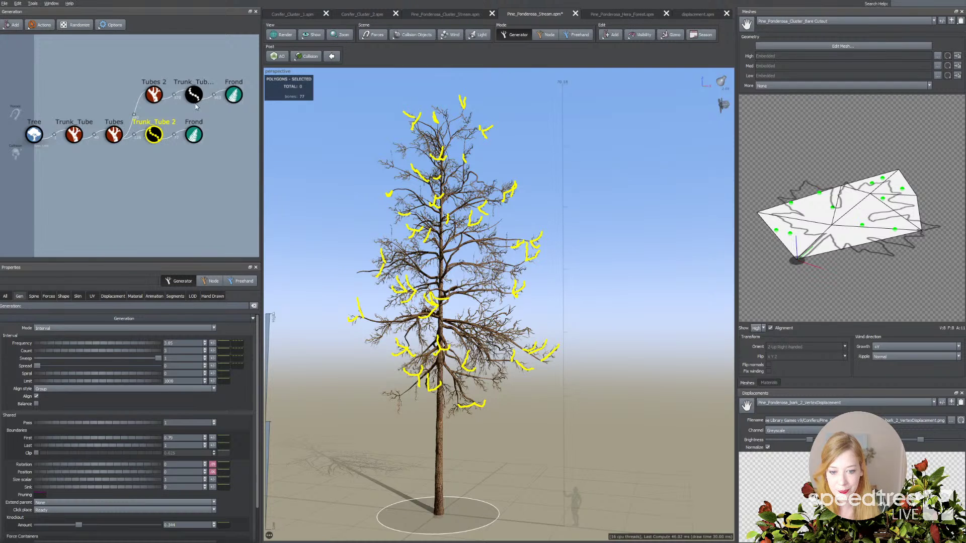
pyautogui.click(193, 95)
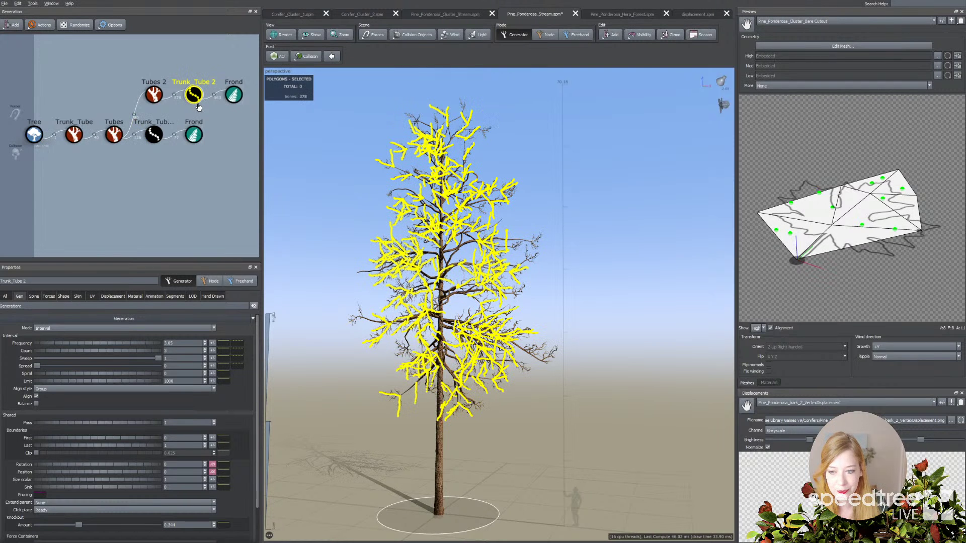
pyautogui.click(49, 296)
pyautogui.click(34, 296)
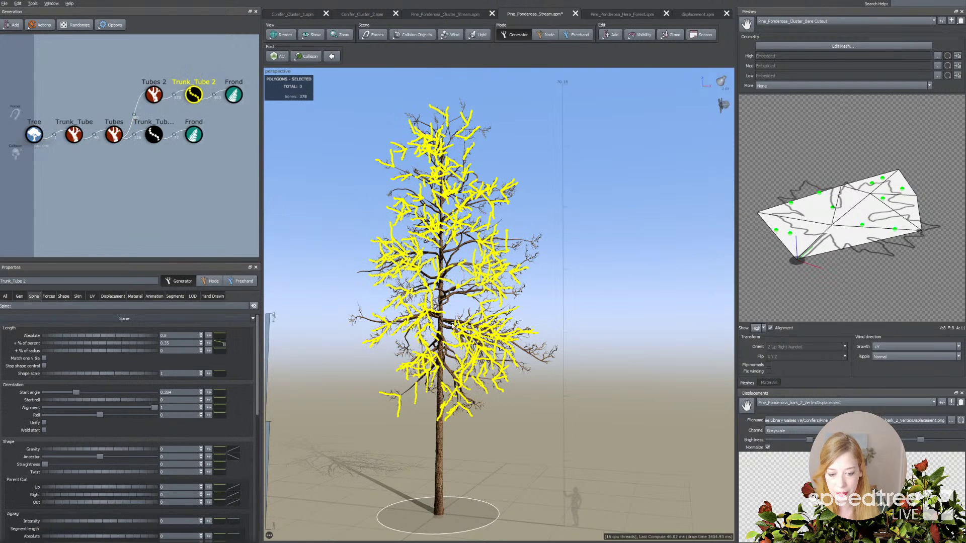
pyautogui.click(222, 344)
pyautogui.click(233, 351)
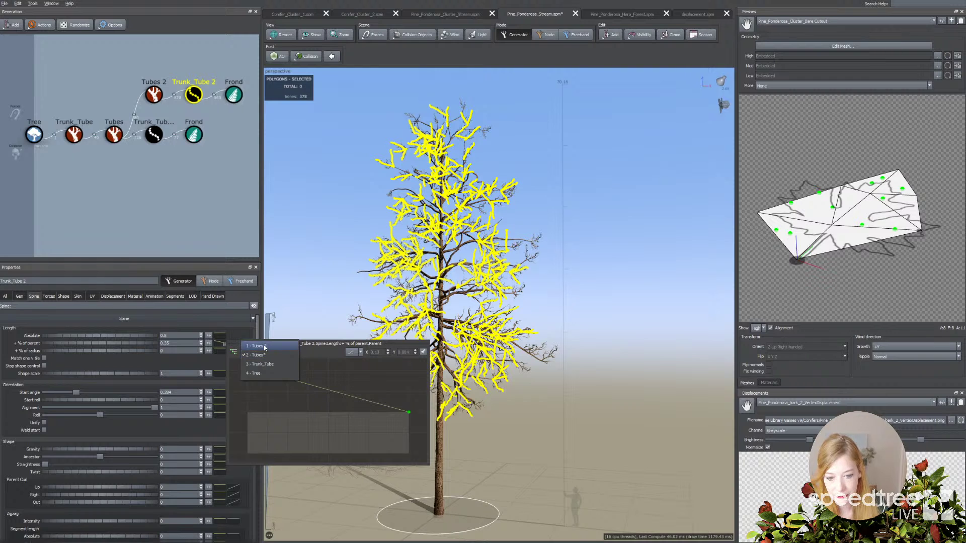
pyautogui.click(265, 346)
pyautogui.moveTo(247, 412); pyautogui.dragTo(274, 371)
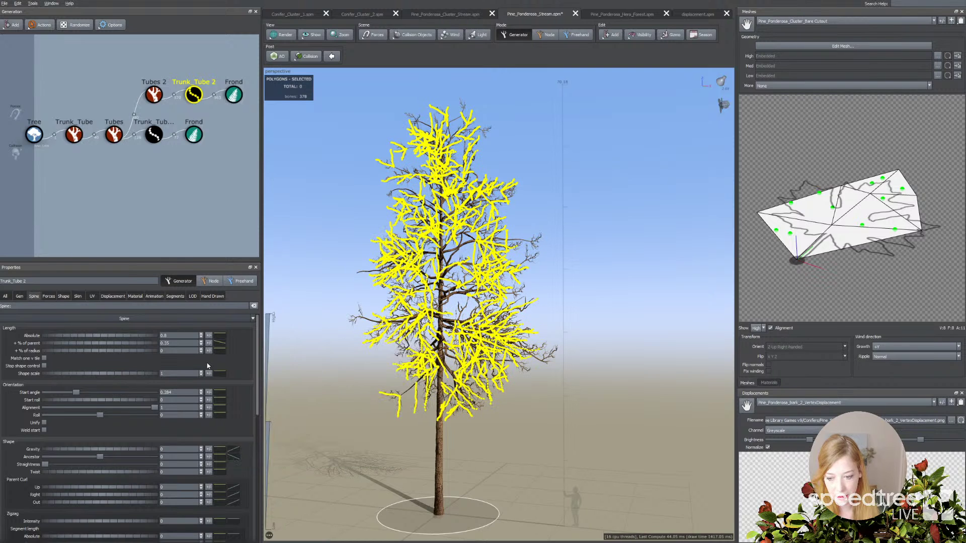
# Switch the length curve to the Trunk_Tube parent level and slightly lower its end point
pyautogui.click(233, 352)
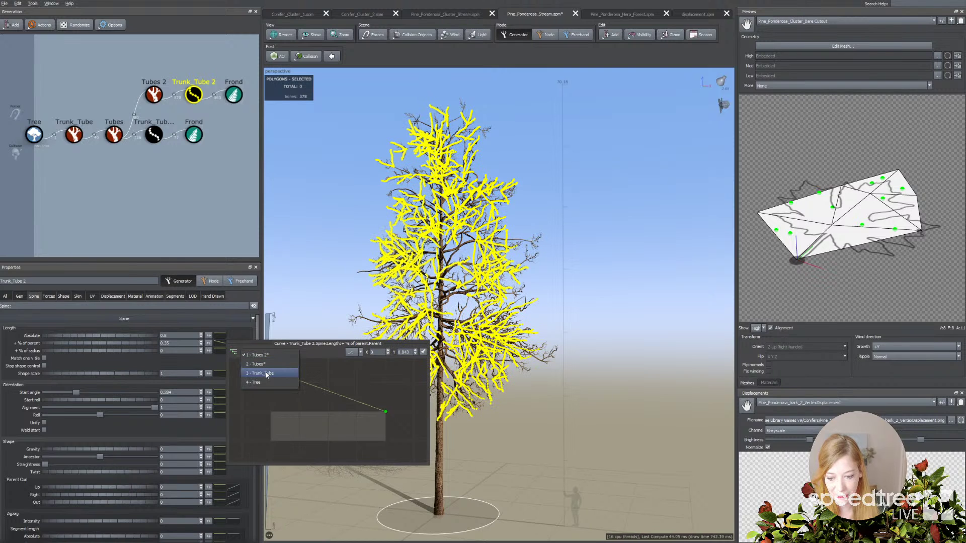
pyautogui.click(265, 373)
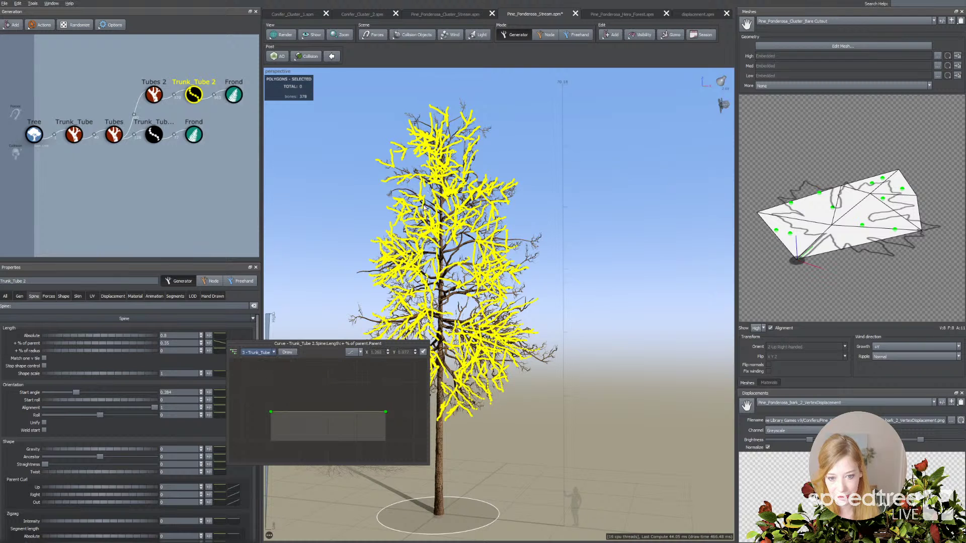
pyautogui.moveTo(386, 412)
pyautogui.mouseDown()
pyautogui.moveTo(385, 431)
pyautogui.moveTo(386, 419)
pyautogui.mouseUp()
pyautogui.moveTo(574, 340); pyautogui.dragTo(347, 334)
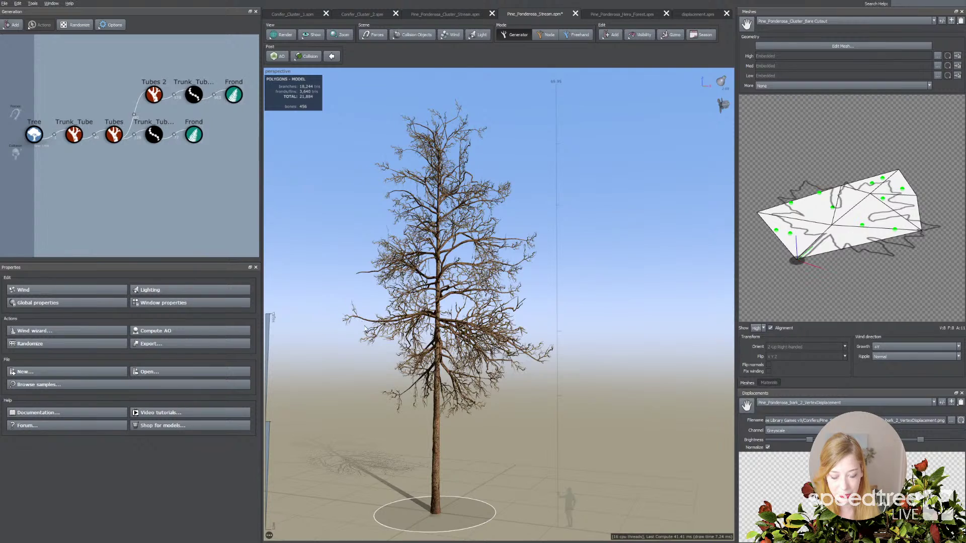
# Save the current Pine_Ponderosa_Stream tree model
pyautogui.moveTo(365, 298); pyautogui.dragTo(342, 226)
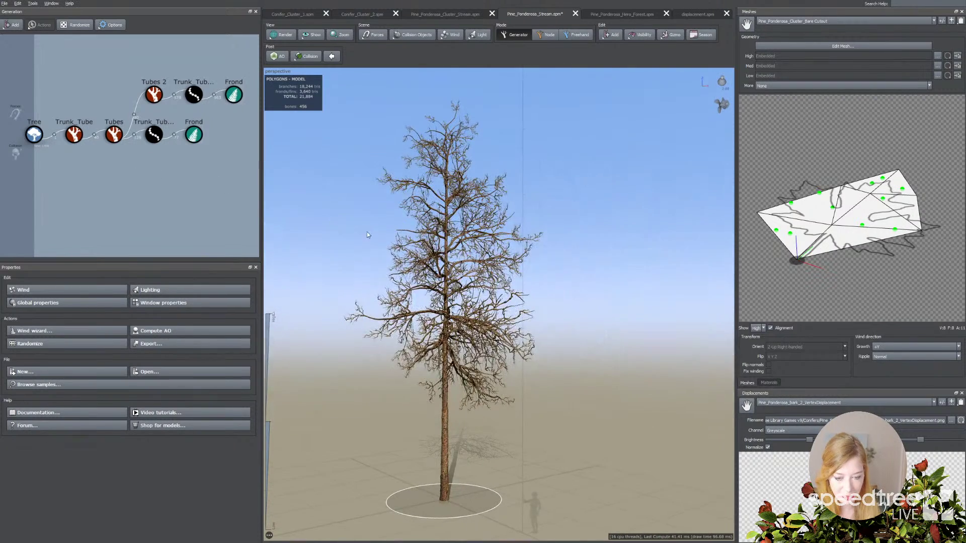
pyautogui.click(4, 3)
pyautogui.click(26, 54)
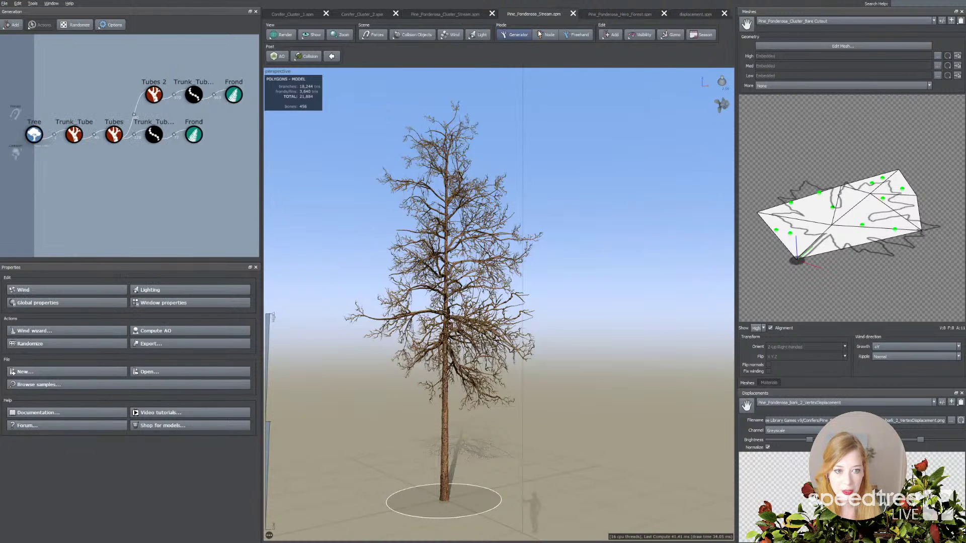
# Switch to the Pine_Ponderosa_Cluster_Stream file and display the needle_2 material with its cutouts
pyautogui.click(458, 18)
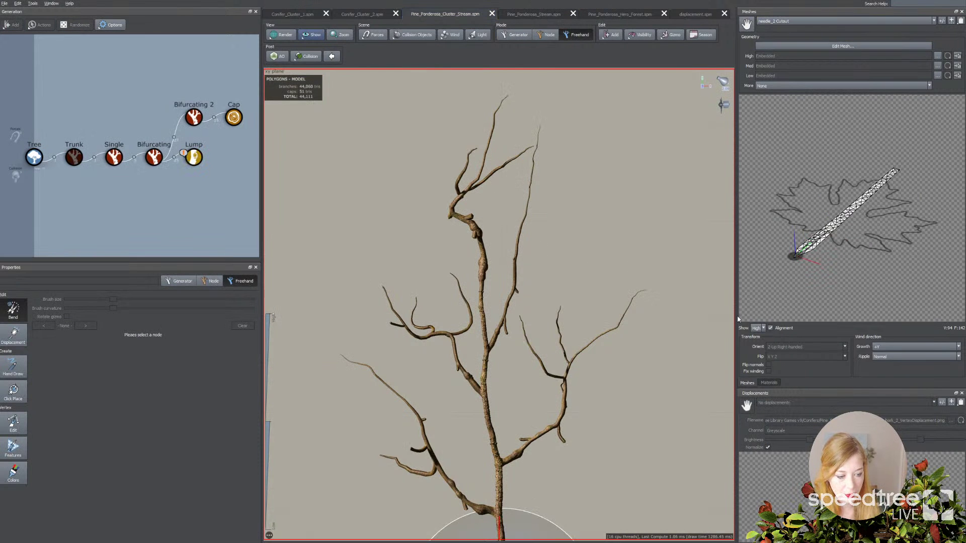
pyautogui.click(767, 382)
pyautogui.click(840, 21)
pyautogui.click(836, 32)
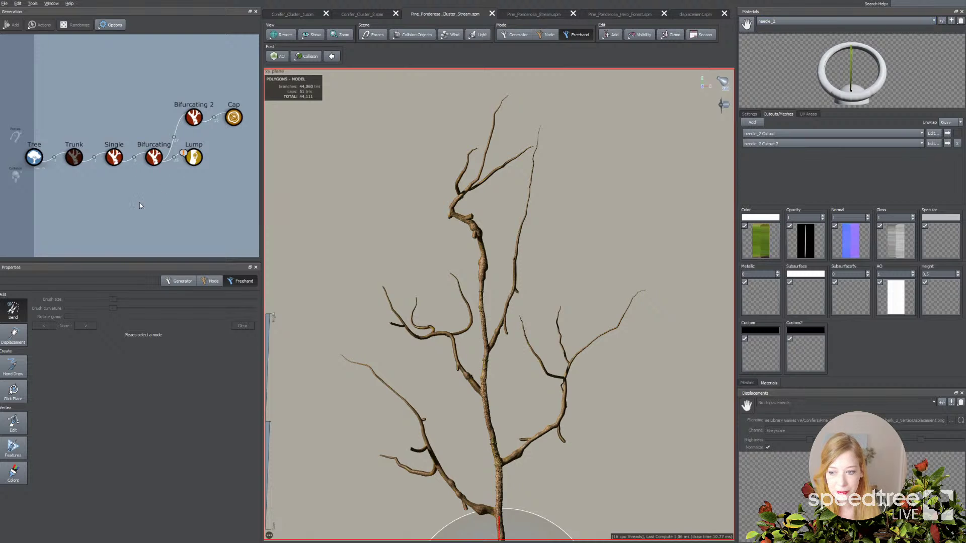
# Add a Leaf generator as a child of Bifurcating 2
pyautogui.click(194, 117)
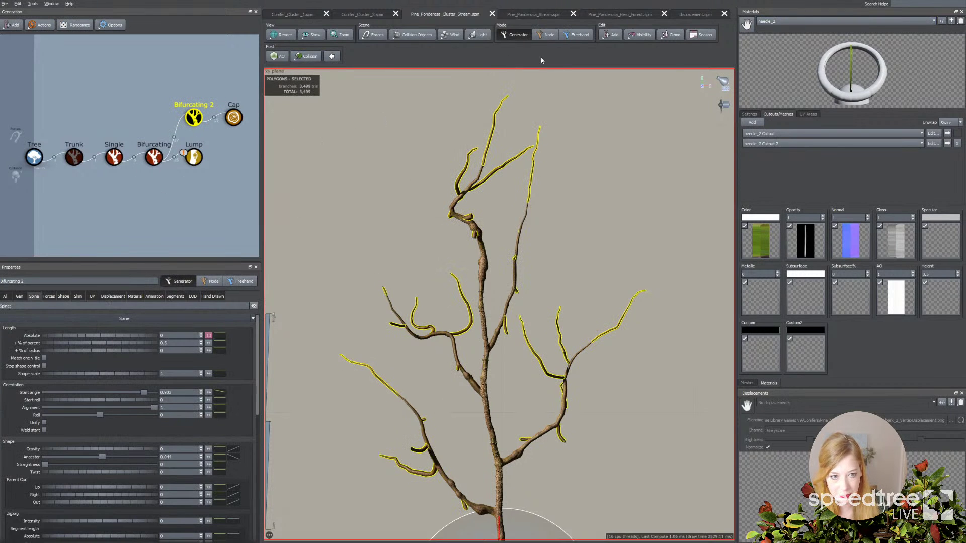
pyautogui.click(613, 36)
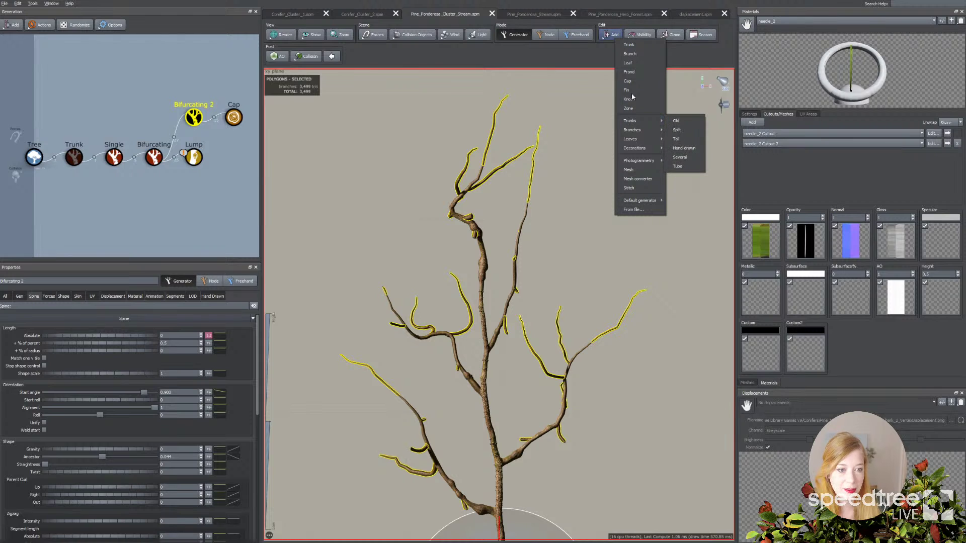
pyautogui.click(629, 63)
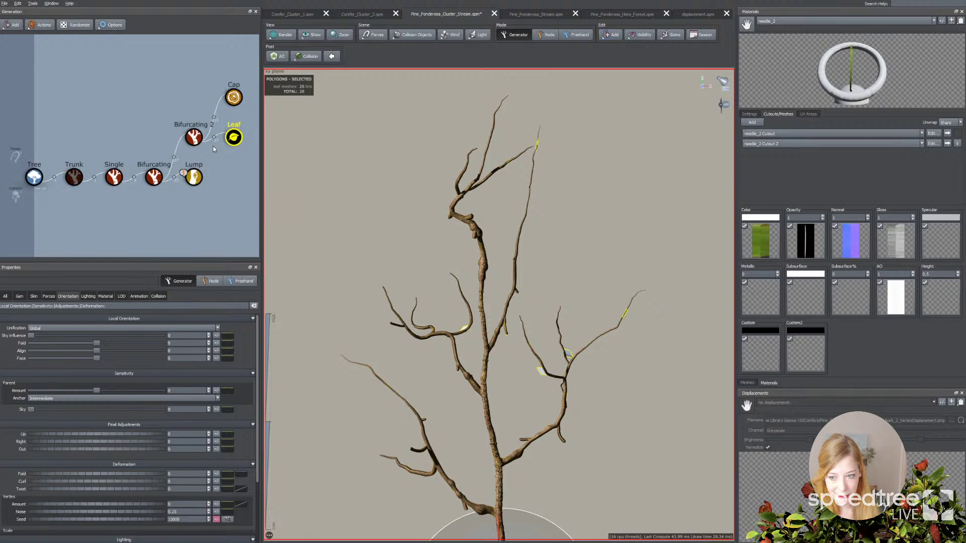
# Set the Leaf generation mode to Interval and reduce its count to pairs of leaves
pyautogui.click(19, 296)
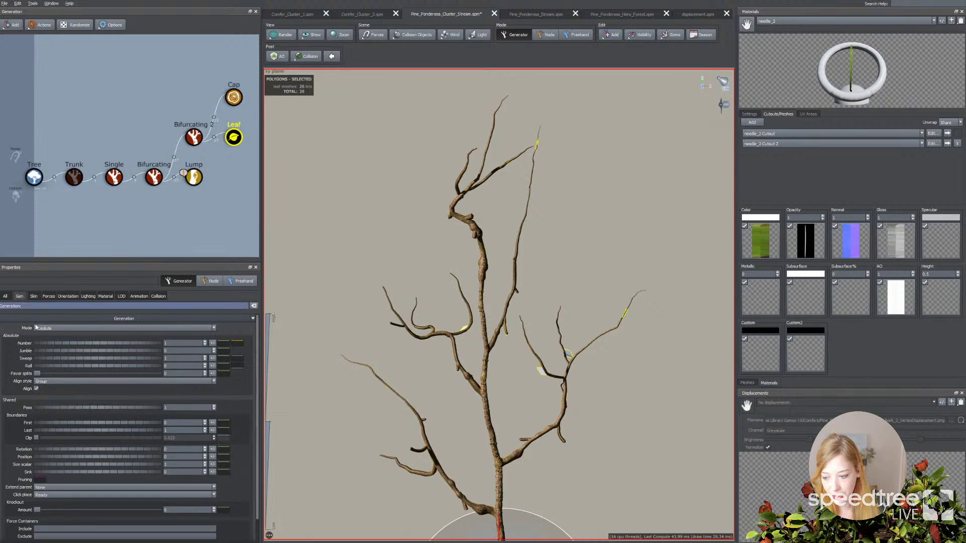
pyautogui.click(56, 330)
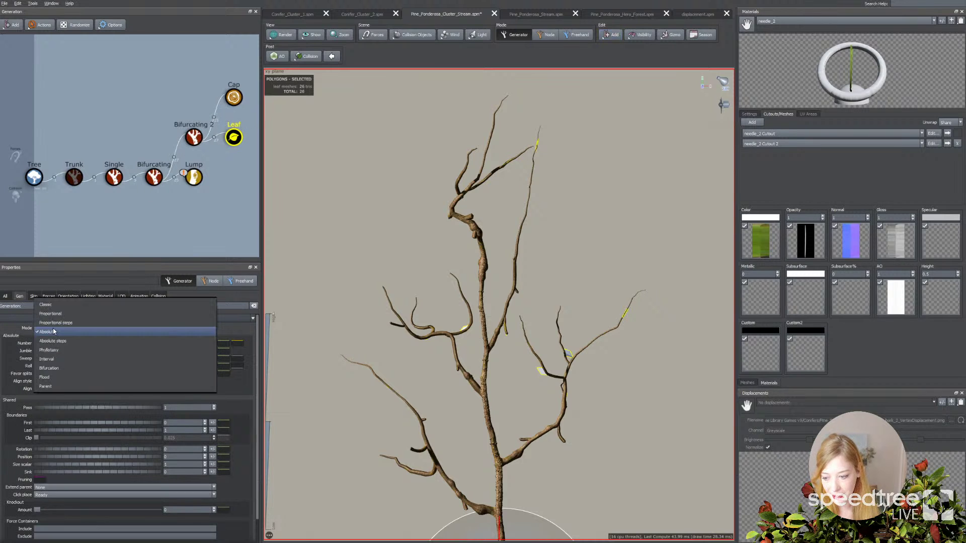
pyautogui.click(49, 359)
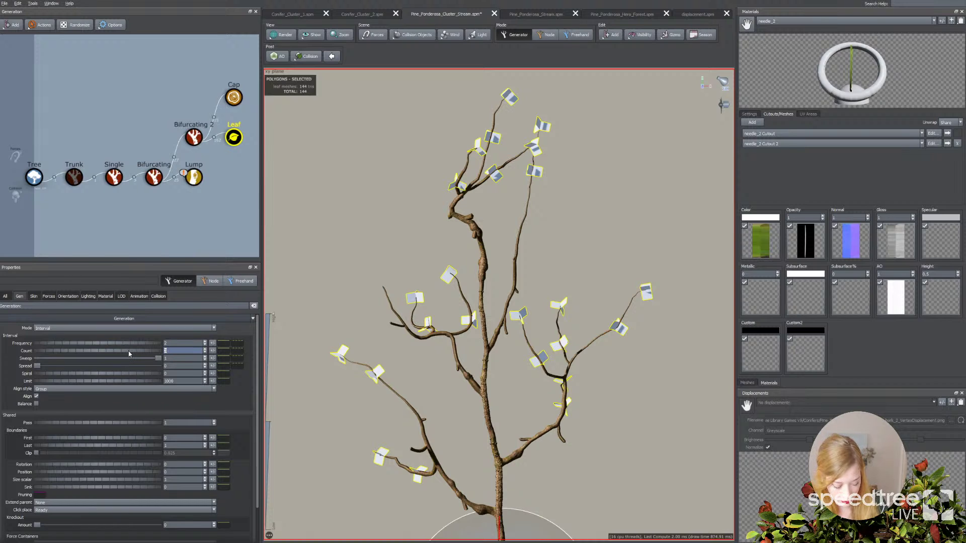
pyautogui.press('Return')
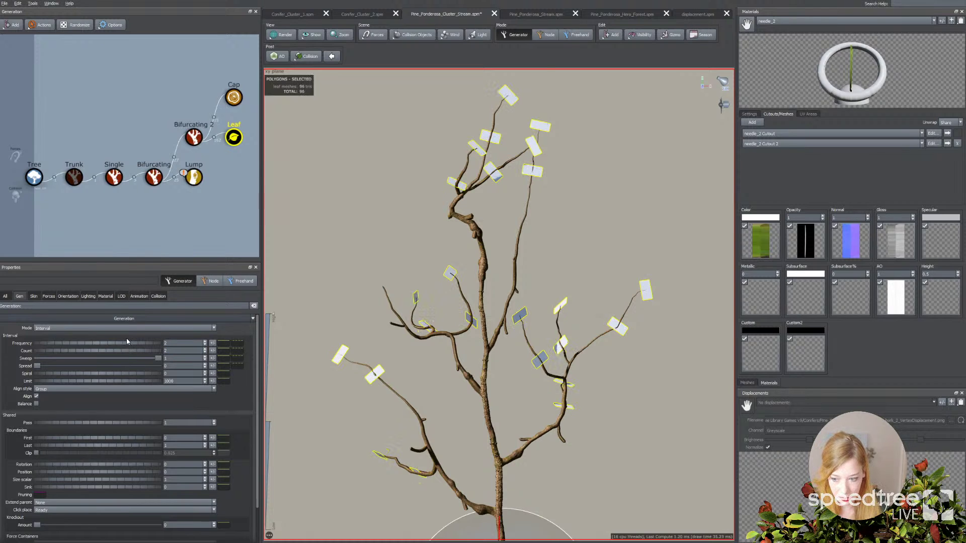
# Confine the leaves to the twig tips with a first boundary of 0.71 and raise the interval frequency to 17.42
pyautogui.click(182, 342)
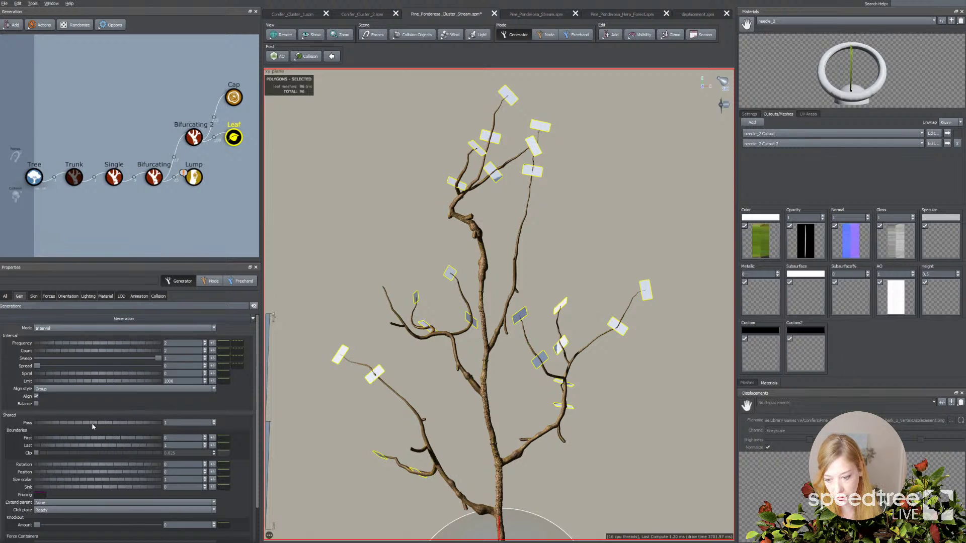
pyautogui.moveTo(92, 441); pyautogui.dragTo(119, 442)
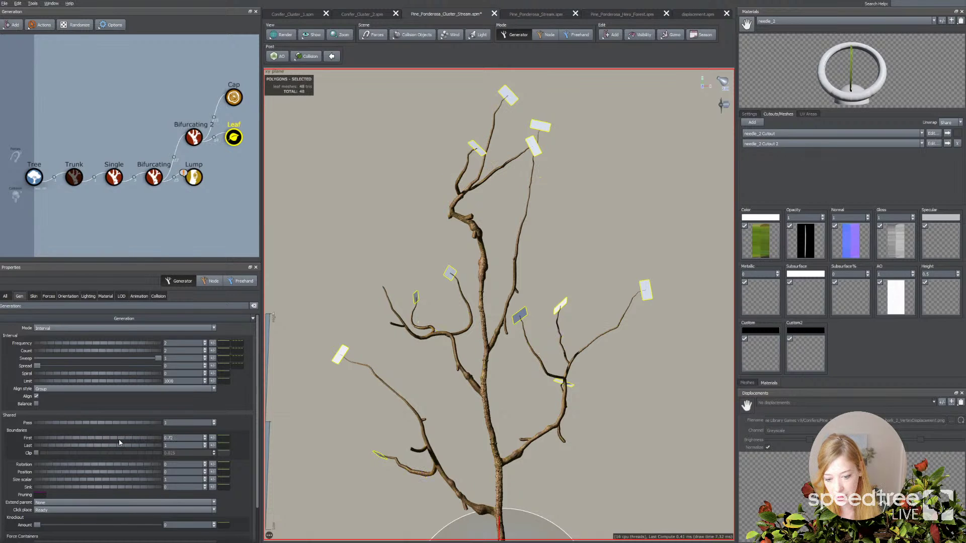
pyautogui.click(110, 344)
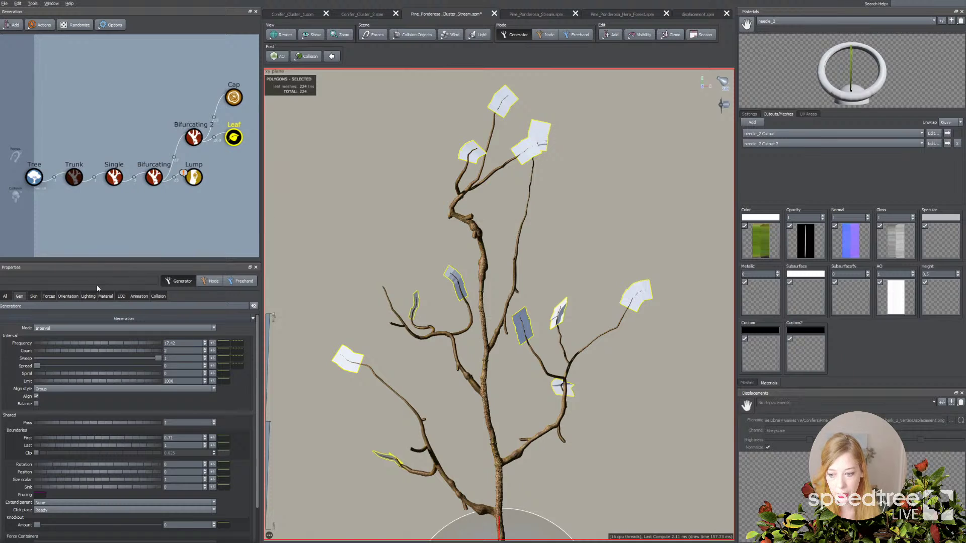
# Assign the needle_2 material to the Leaf generator
pyautogui.click(105, 296)
pyautogui.click(72, 344)
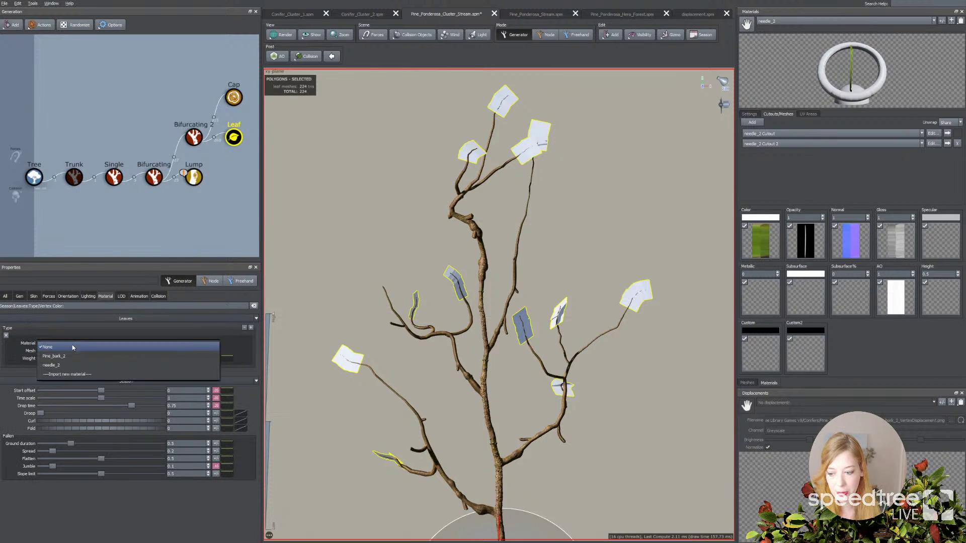
pyautogui.click(58, 363)
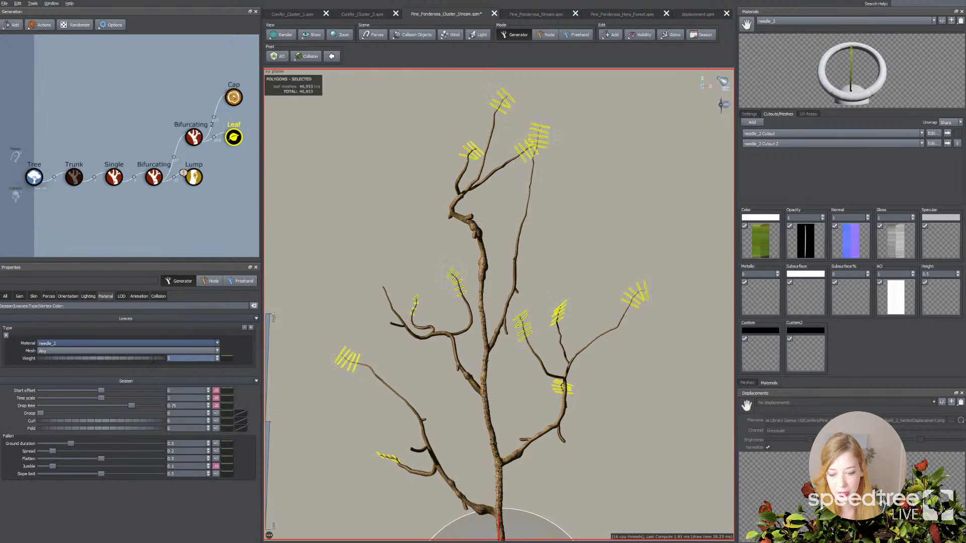
# Enlarge the needles to full length and set their local orientation to sky influence 1 and align 0.78
pyautogui.click(33, 296)
pyautogui.moveTo(67, 337); pyautogui.dragTo(267, 324)
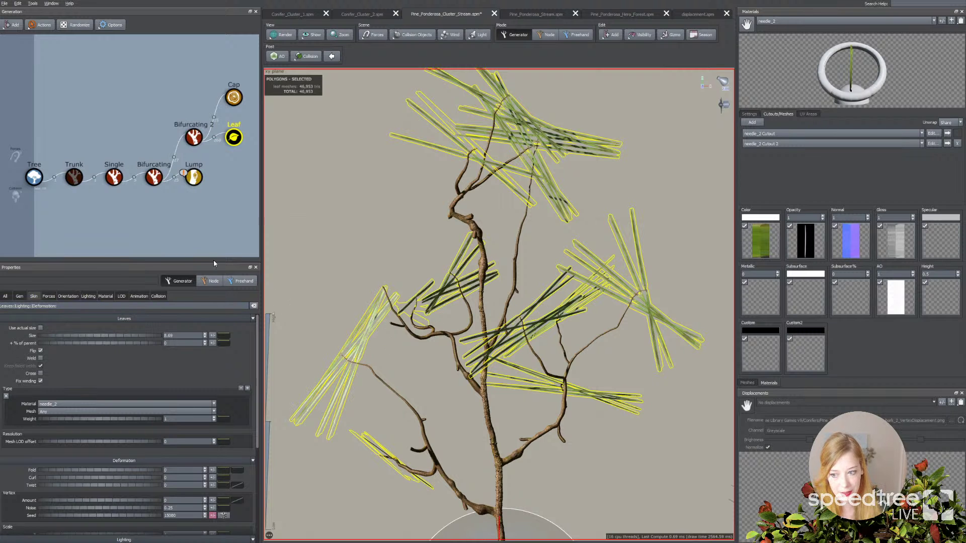
pyautogui.click(65, 297)
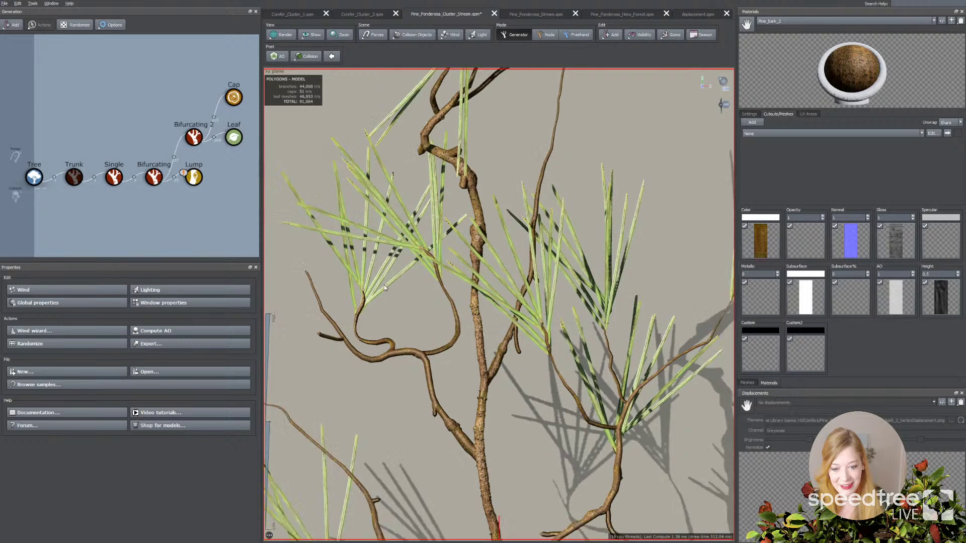
# Inspect the needles on the twigs and check the opacity map of the needle_2 material
pyautogui.scroll(-3, 396, 296)
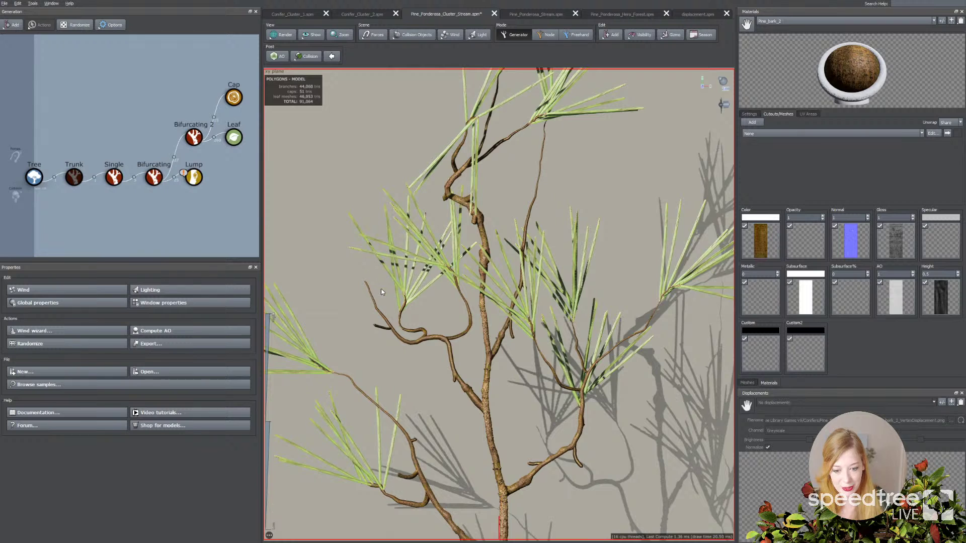
pyautogui.click(423, 297)
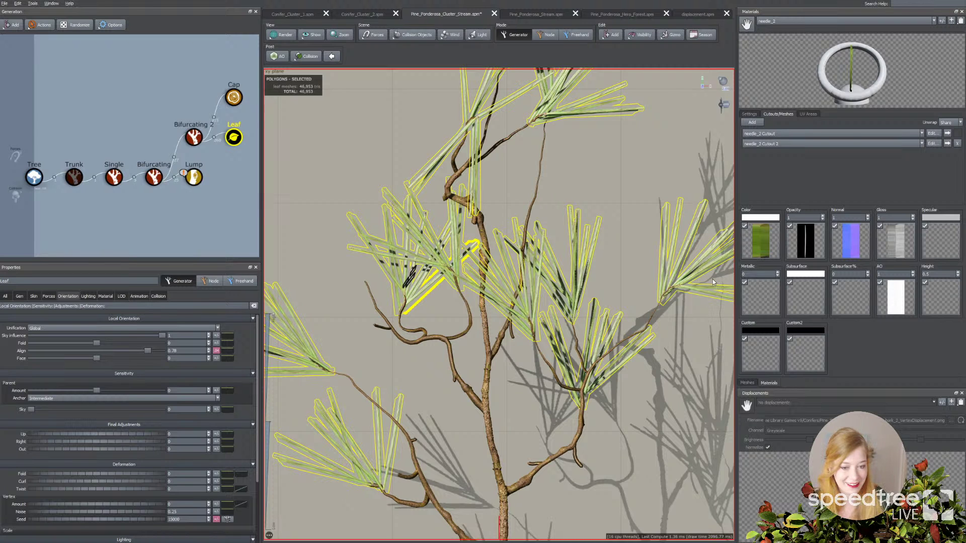
pyautogui.click(364, 180)
pyautogui.moveTo(364, 180); pyautogui.dragTo(436, 272)
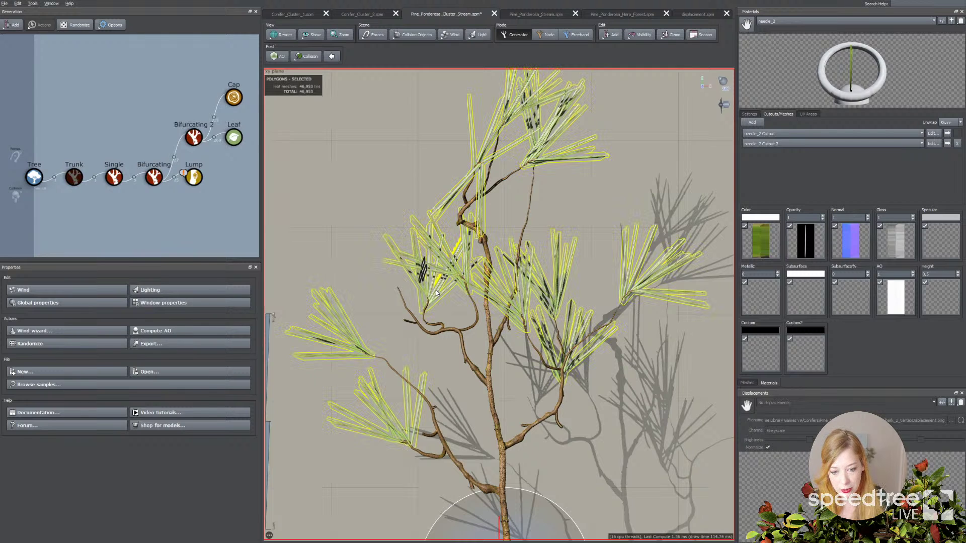
pyautogui.click(436, 290)
pyautogui.doubleClick(805, 238)
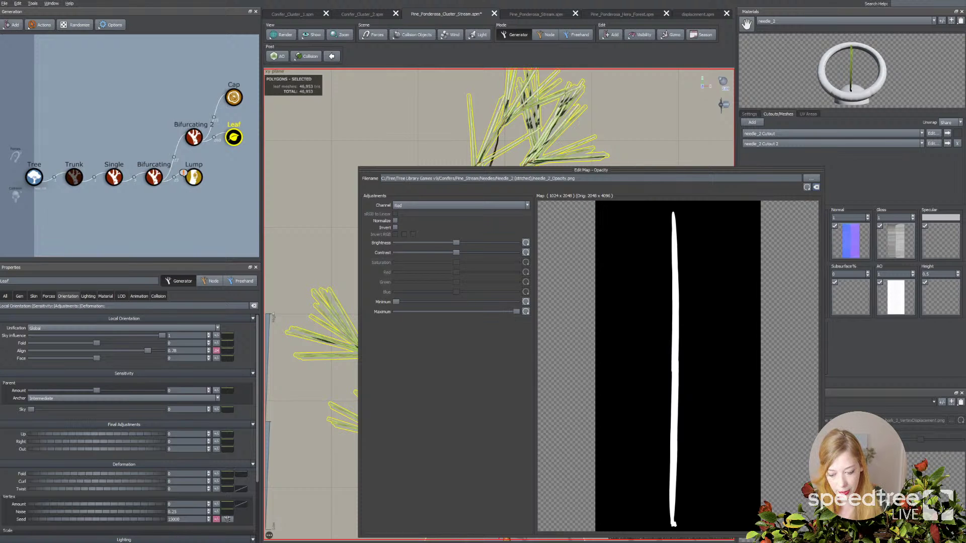
pyautogui.press('Escape')
# Switch to the browser, examine the conifer tip and pine needle reference photos, and return to SpeedTree
pyautogui.hotkey('alt', 'Tab')
pyautogui.click(618, 18)
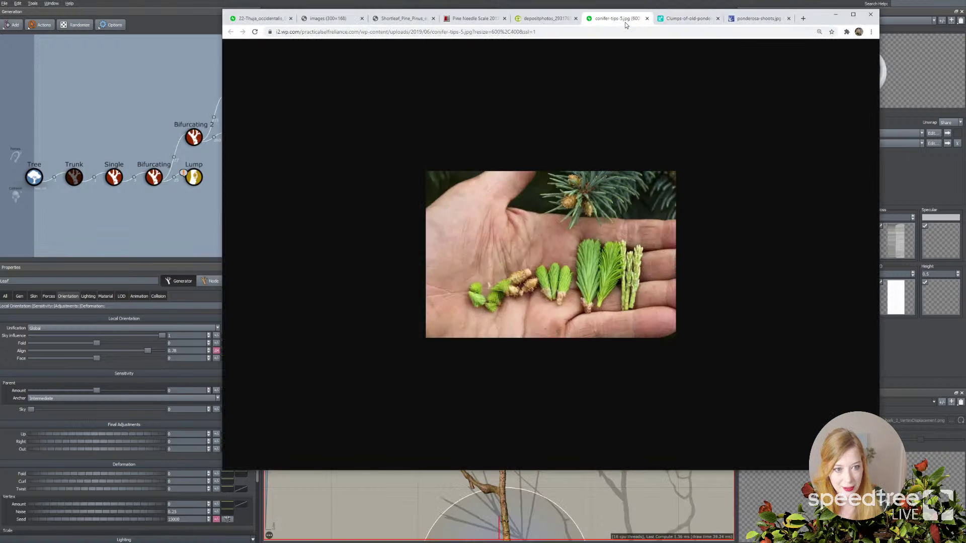
pyautogui.click(537, 19)
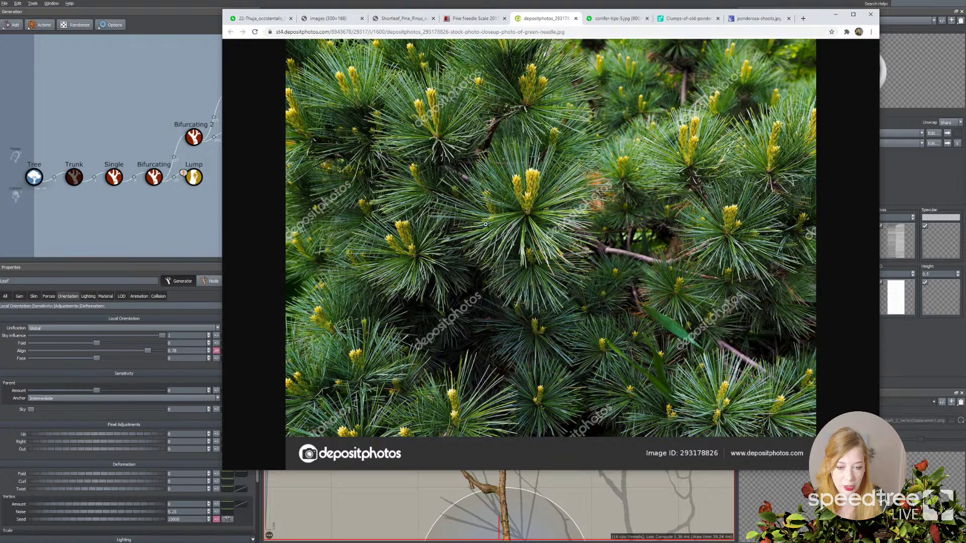
pyautogui.click(213, 237)
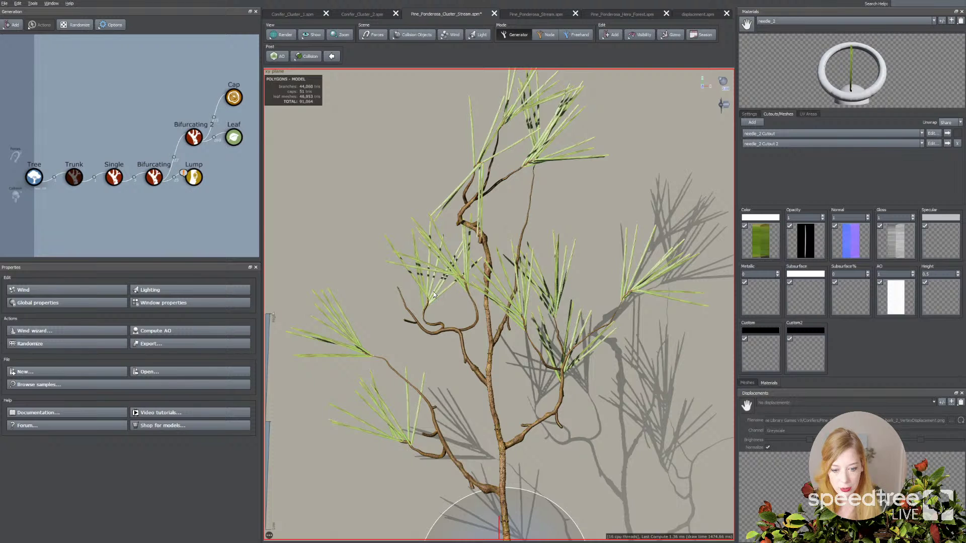
# Thicken the Leaf needles by setting their deformation scale to 1.78 in X and 1.04 in Y
pyautogui.click(434, 294)
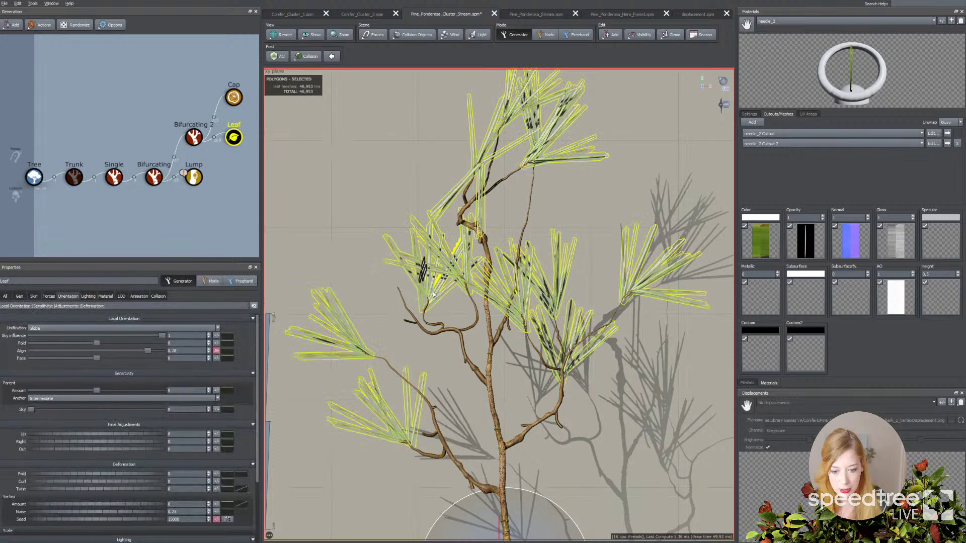
pyautogui.click(33, 297)
pyautogui.scroll(-5, 25, 356)
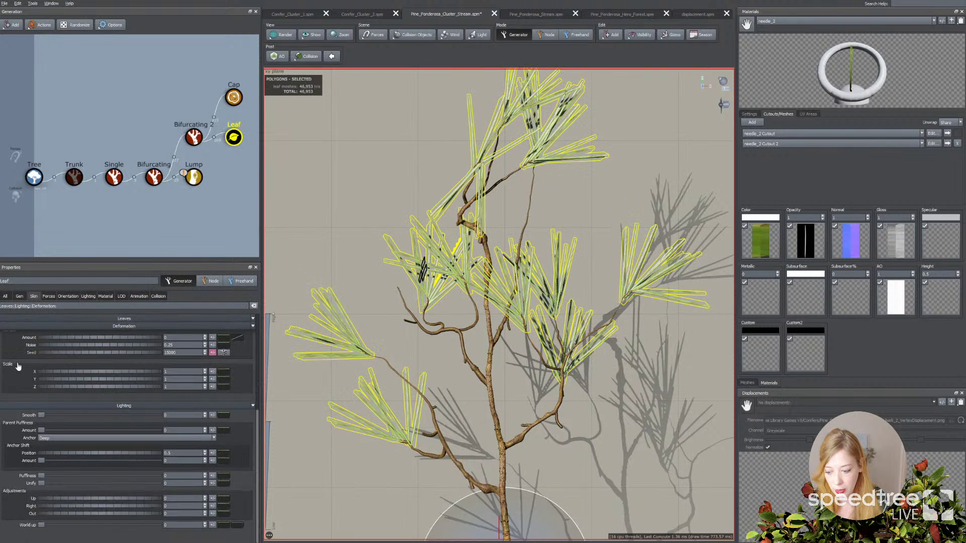
pyautogui.scroll(1, 31, 376)
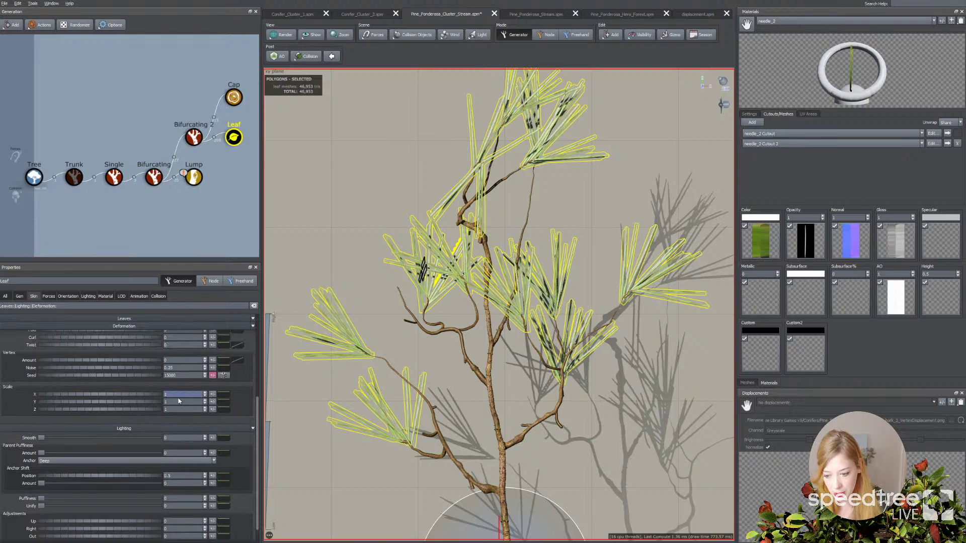
pyautogui.moveTo(142, 404); pyautogui.dragTo(114, 397)
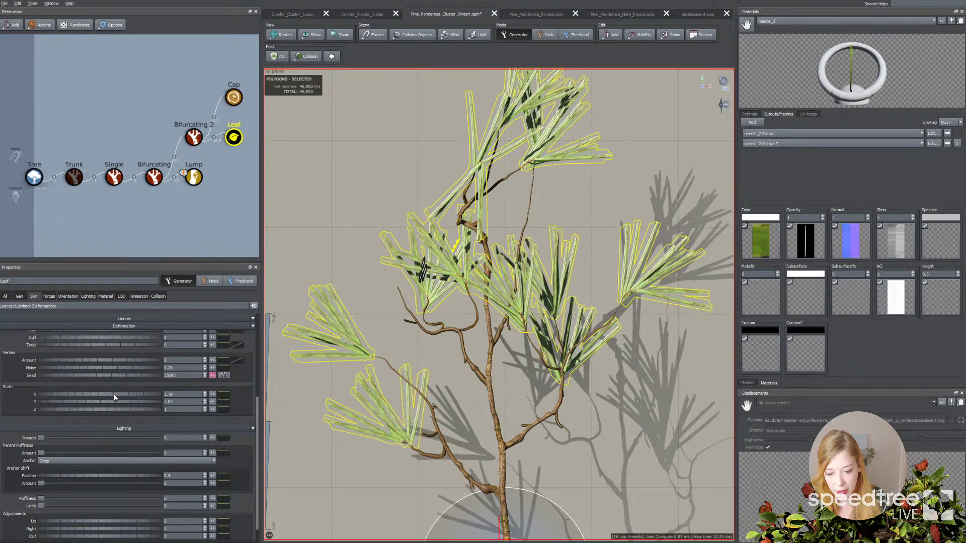
# Add variance to the X and Y deformation scale of the Leaf needles
pyautogui.click(213, 395)
pyautogui.moveTo(255, 405)
pyautogui.mouseDown()
pyautogui.moveTo(298, 408)
pyautogui.moveTo(252, 414)
pyautogui.mouseUp()
pyautogui.click(213, 402)
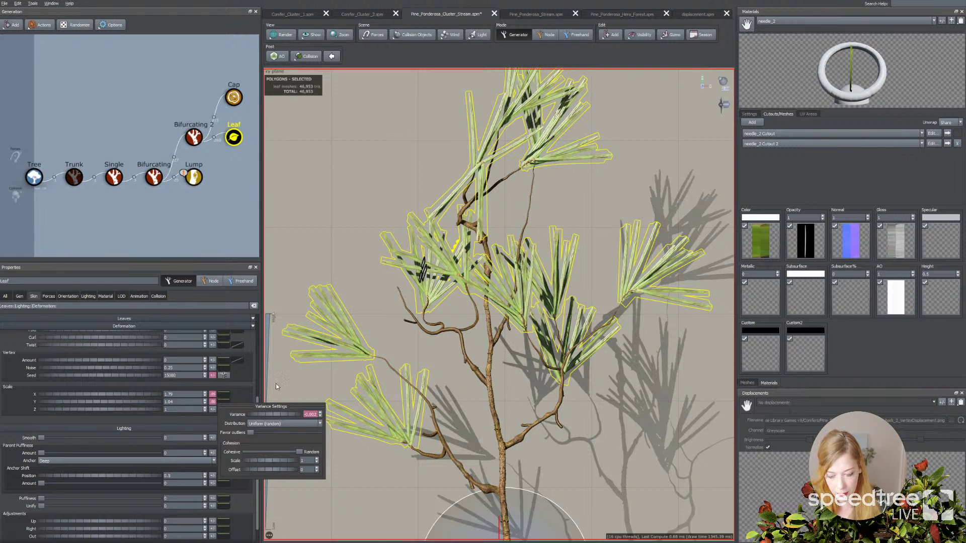
# Adjust the start of the Leaf Y scale parent curve relative to Bifurcating 2
pyautogui.click(224, 401)
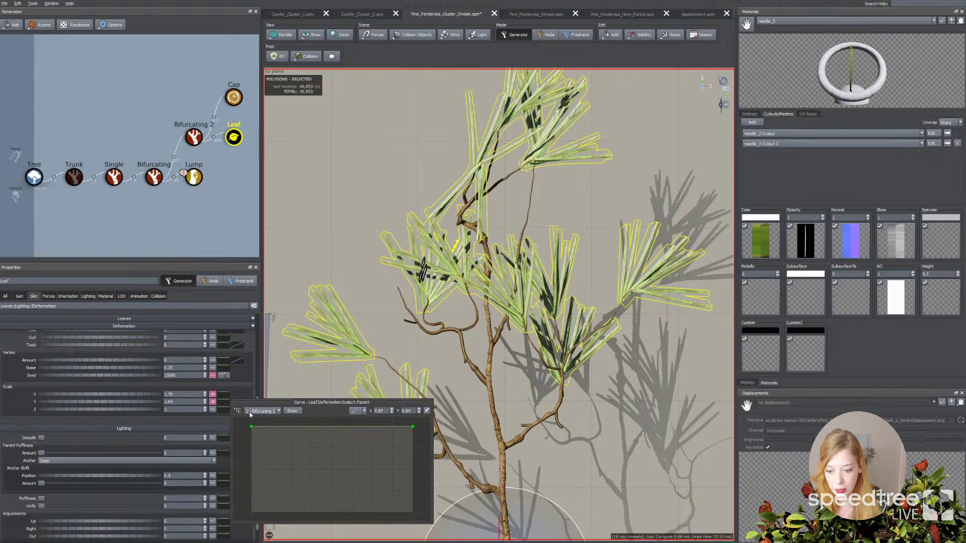
pyautogui.moveTo(251, 426); pyautogui.dragTo(335, 434)
pyautogui.click(304, 445)
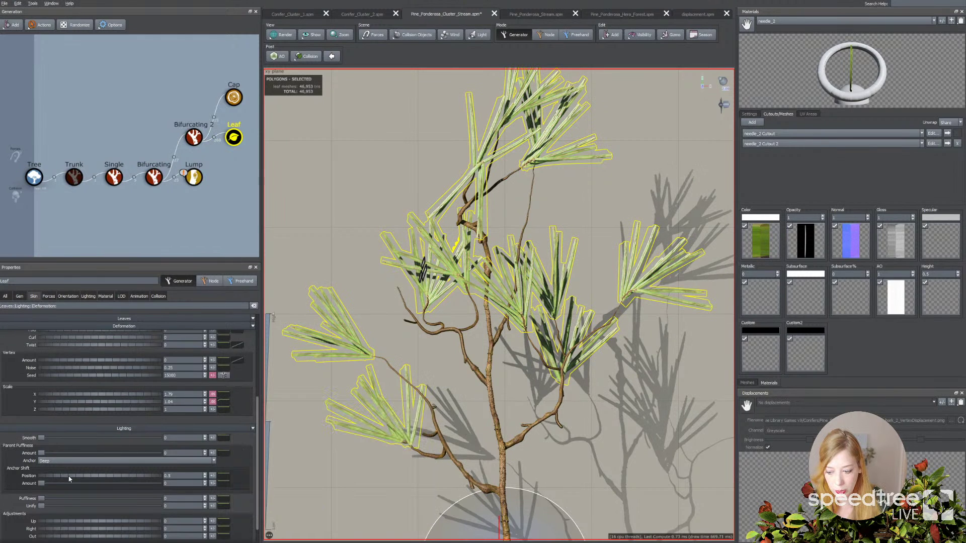
# Set the lighting puffiness of the Leaf needles to 0.084 and deselect them to check the shading
pyautogui.scroll(-1, 70, 478)
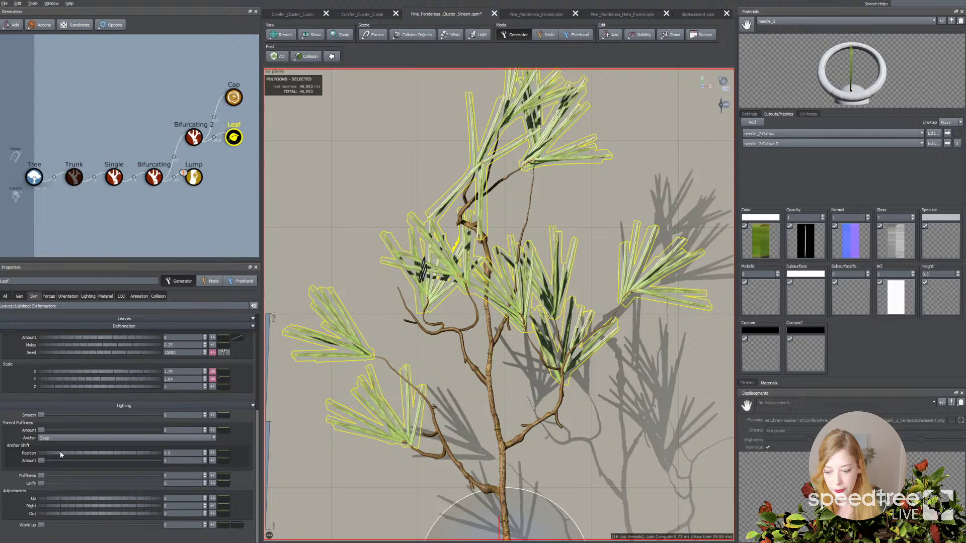
pyautogui.moveTo(43, 477); pyautogui.dragTo(50, 478)
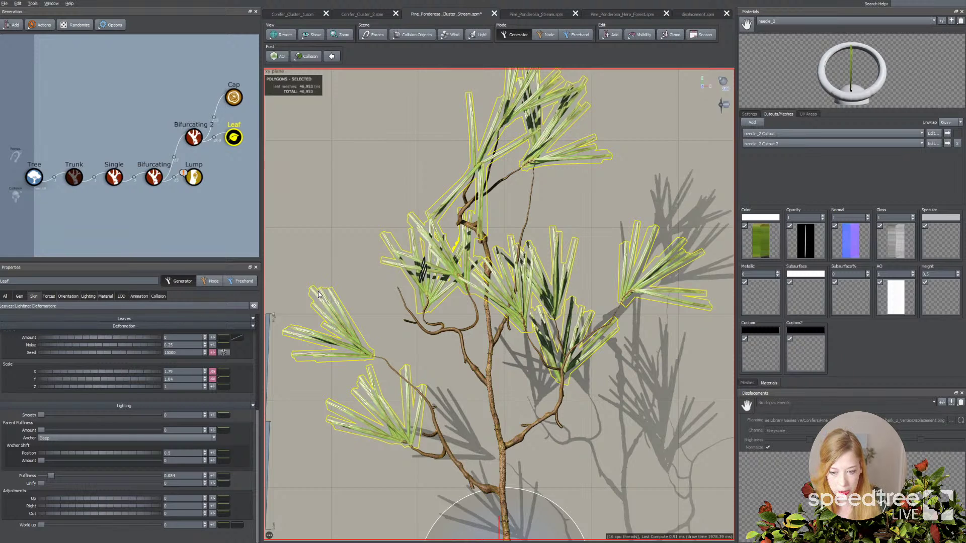
pyautogui.click(442, 373)
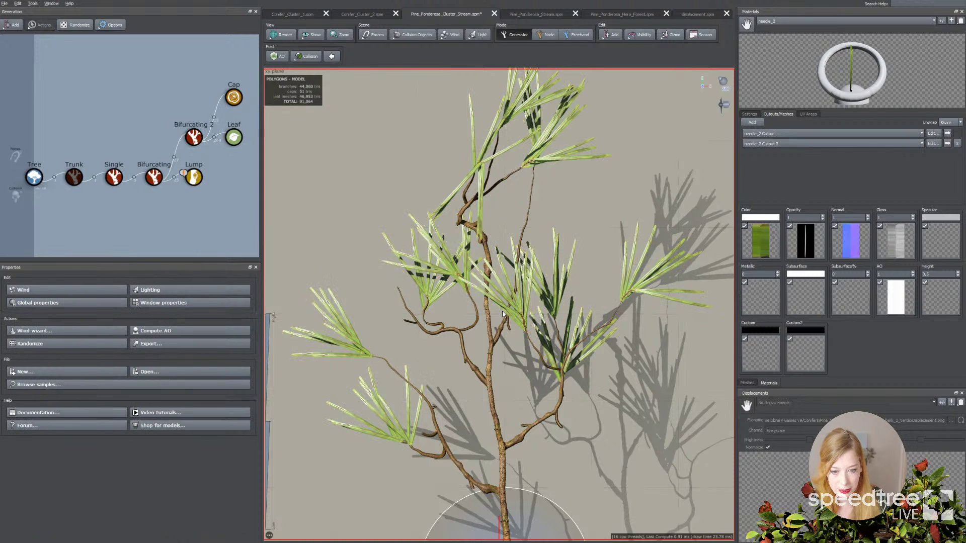
# Copy the Leaf generator, paste the copy into the tree graph and link it to Bifurcating 2
pyautogui.click(233, 142)
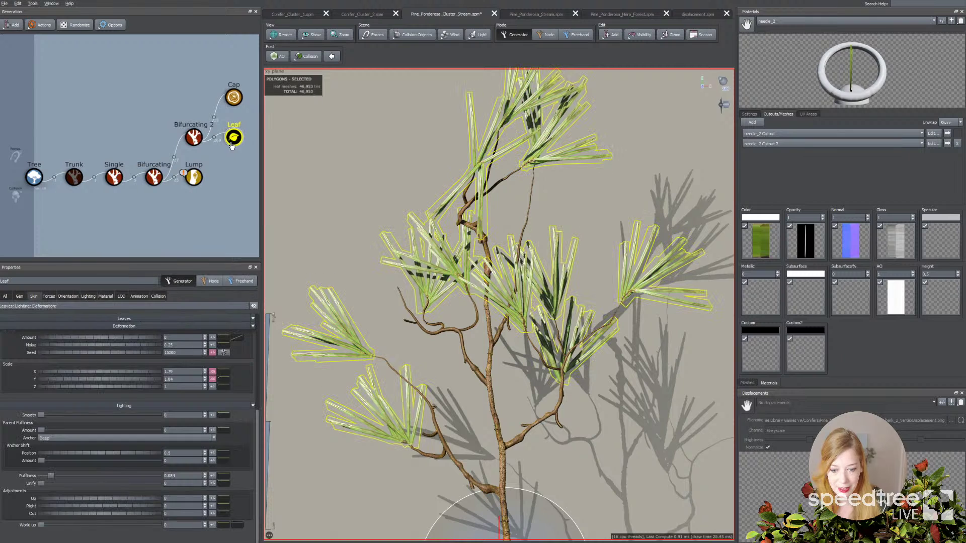
pyautogui.rightClick(238, 137)
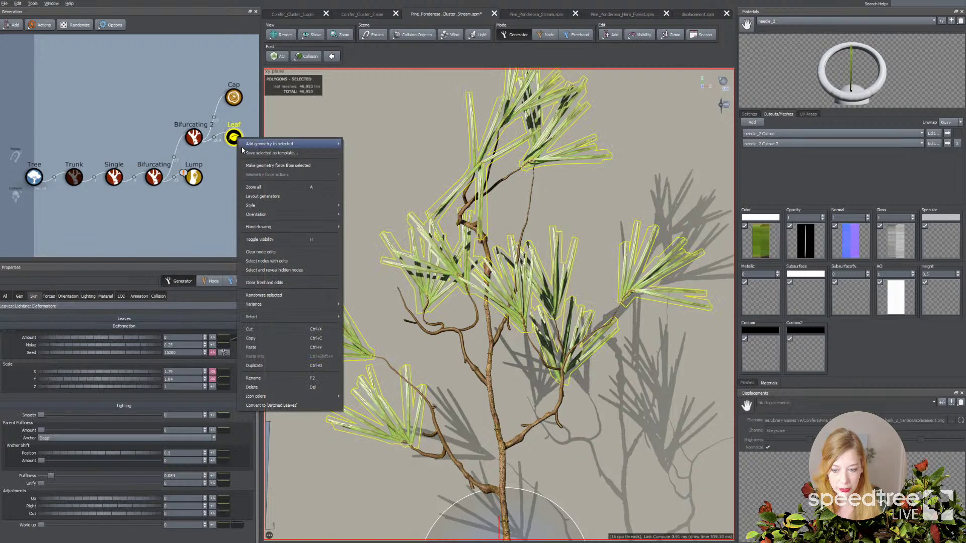
pyautogui.click(252, 338)
pyautogui.rightClick(225, 178)
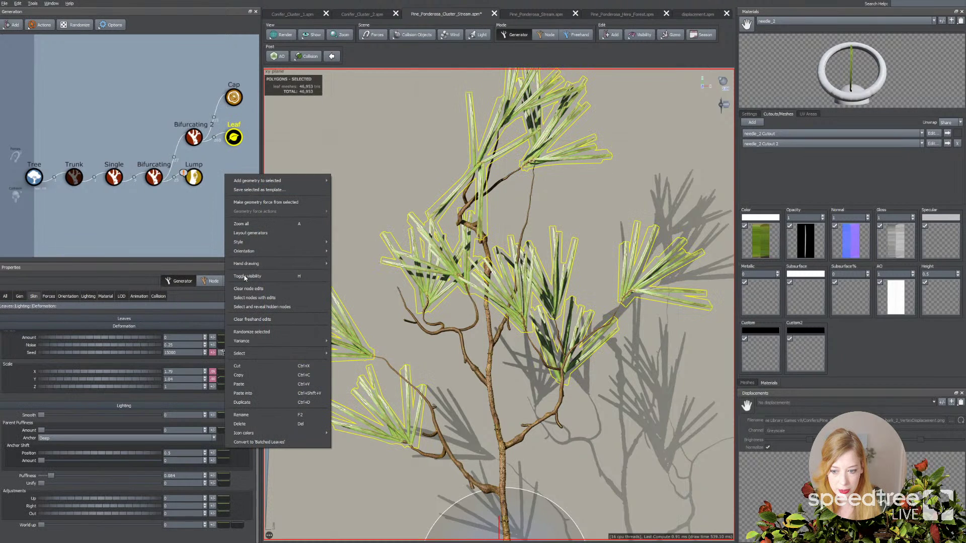
pyautogui.click(252, 383)
pyautogui.click(232, 194)
pyautogui.moveTo(237, 214); pyautogui.dragTo(197, 141)
pyautogui.click(237, 183)
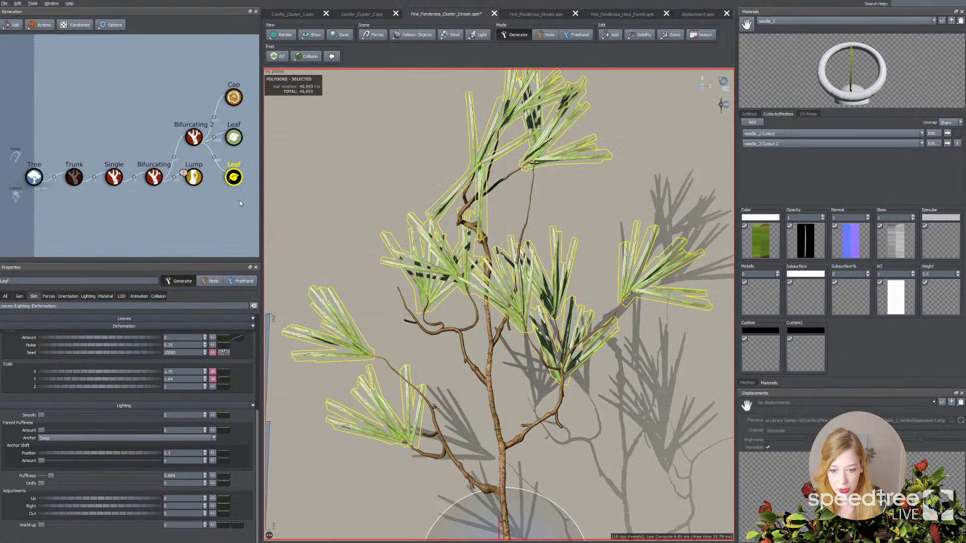
# Reorient the copied Leaf needles with sky influence 0.78, local fold about -0.19, variance on Face, and a final Up adjustment of -0.11
pyautogui.click(77, 296)
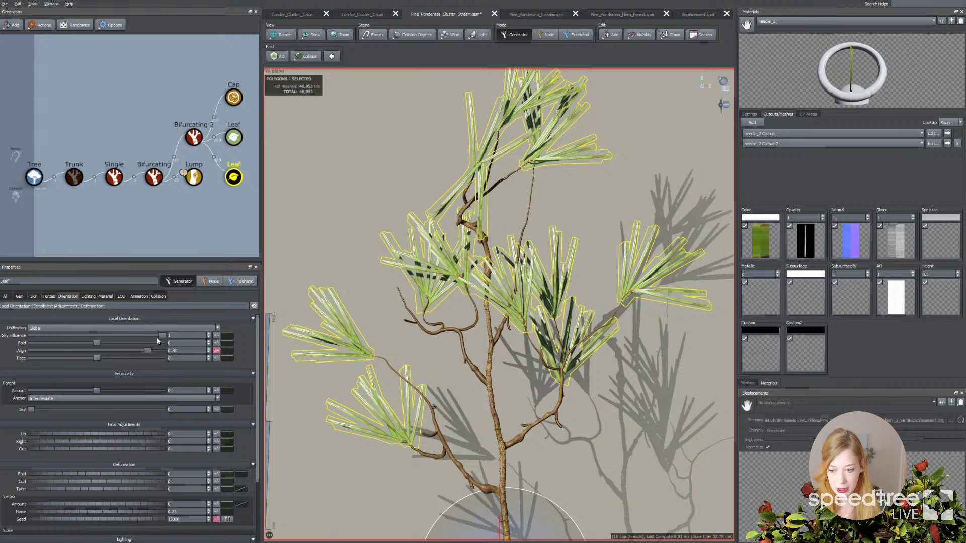
pyautogui.moveTo(163, 336); pyautogui.dragTo(133, 336)
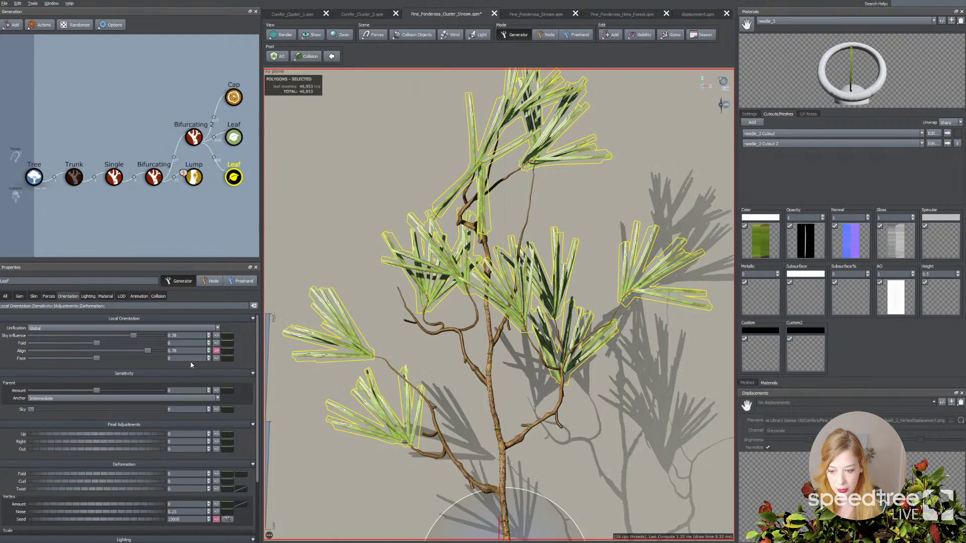
pyautogui.click(216, 358)
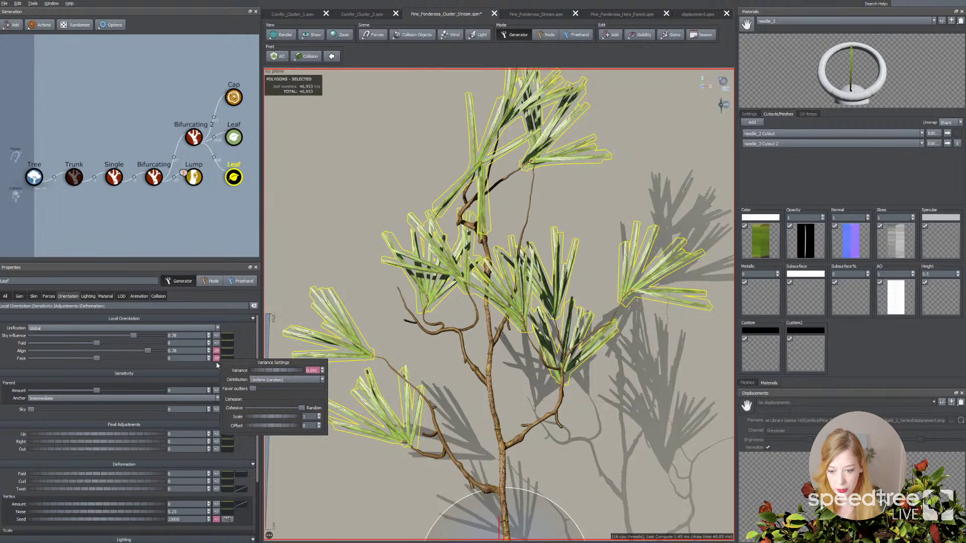
pyautogui.moveTo(98, 344); pyautogui.dragTo(85, 345)
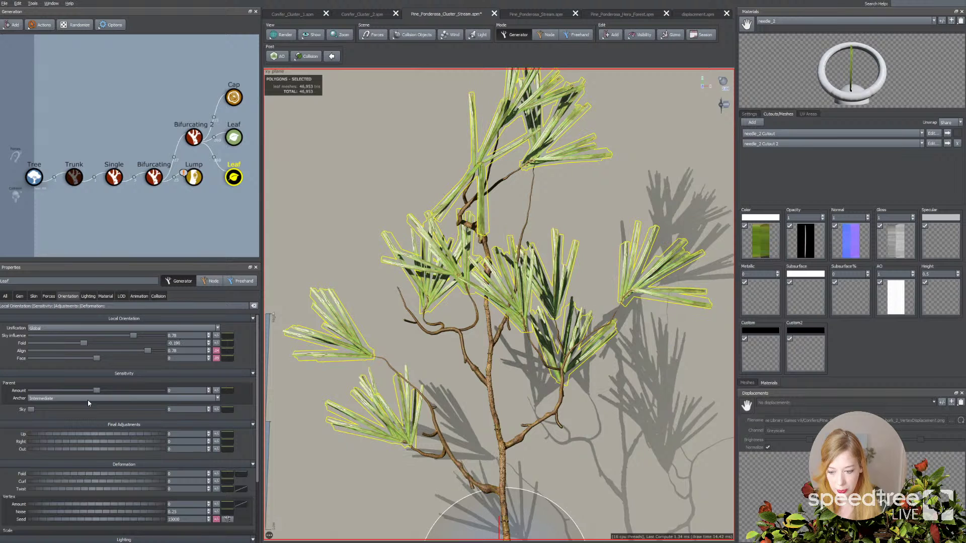
pyautogui.moveTo(84, 436); pyautogui.dragTo(80, 435)
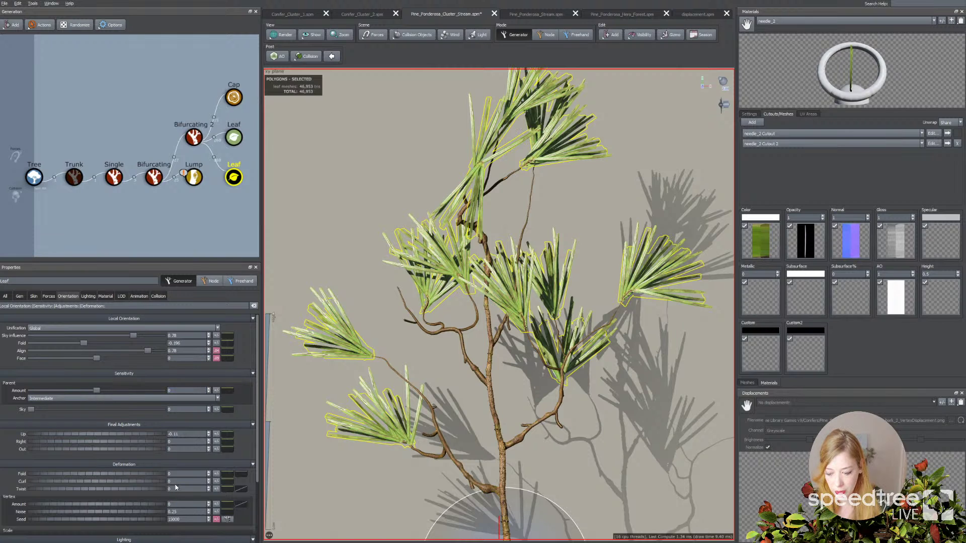
# Add variance to the deformation fold, curl and twist of the copied Leaf needles
pyautogui.click(219, 475)
pyautogui.moveTo(263, 474); pyautogui.dragTo(283, 474)
pyautogui.click(216, 481)
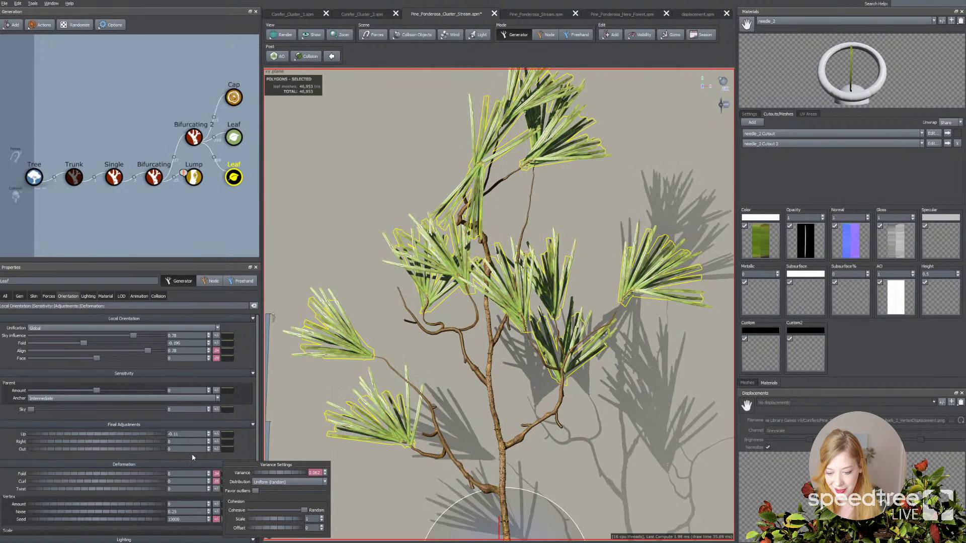
pyautogui.click(215, 490)
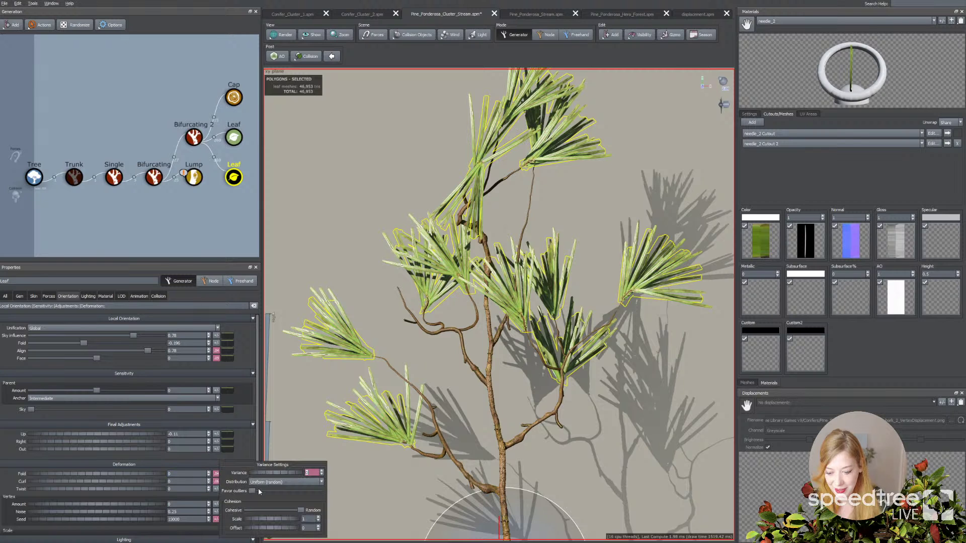
pyautogui.moveTo(265, 475); pyautogui.dragTo(409, 424)
# Select the original Leaf generator and add variance to its deformation fold, curl and twist, then deselect it to check the needles
pyautogui.click(455, 268)
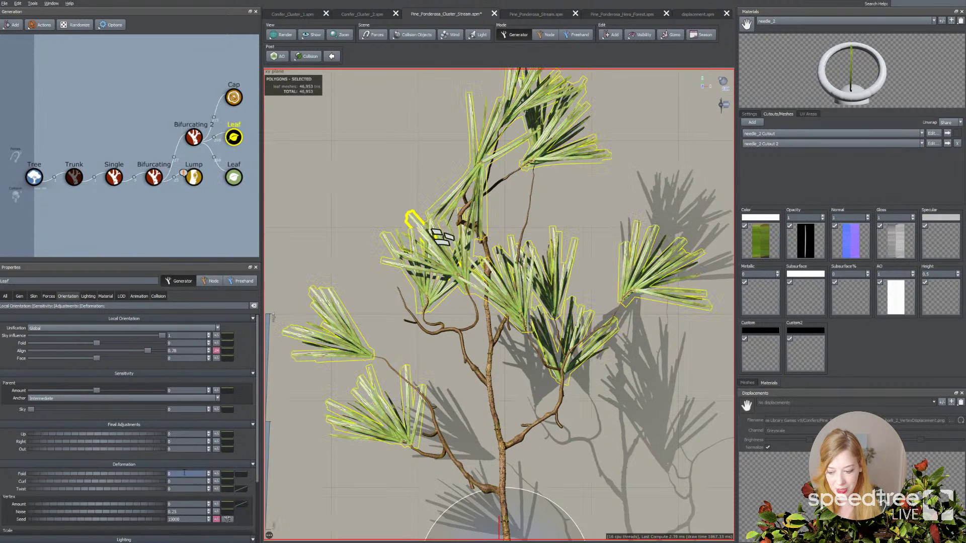
pyautogui.click(216, 474)
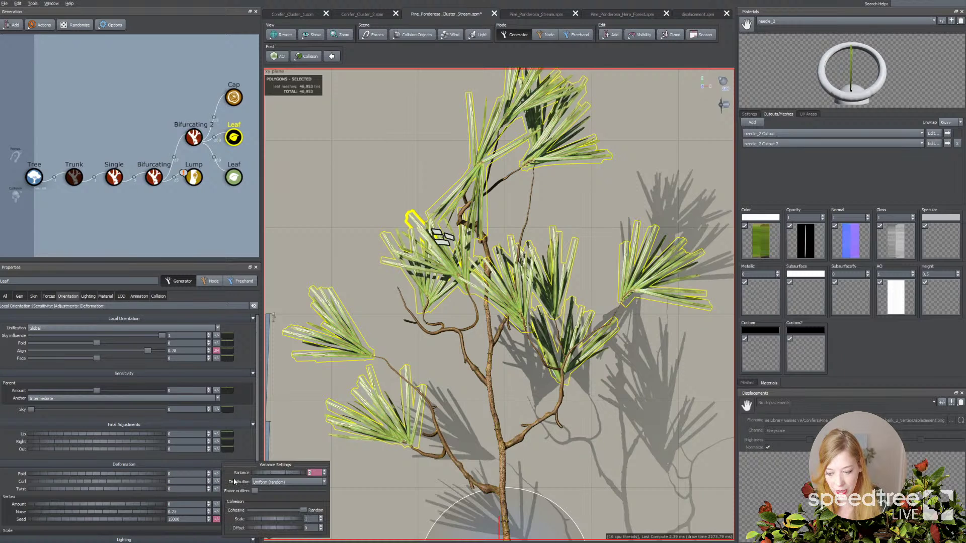
pyautogui.click(281, 473)
pyautogui.click(216, 481)
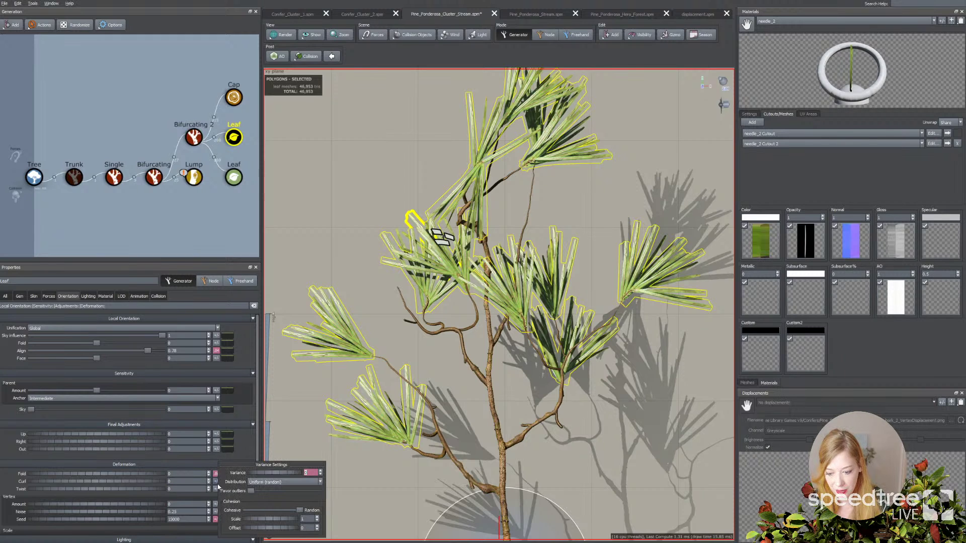
pyautogui.click(261, 472)
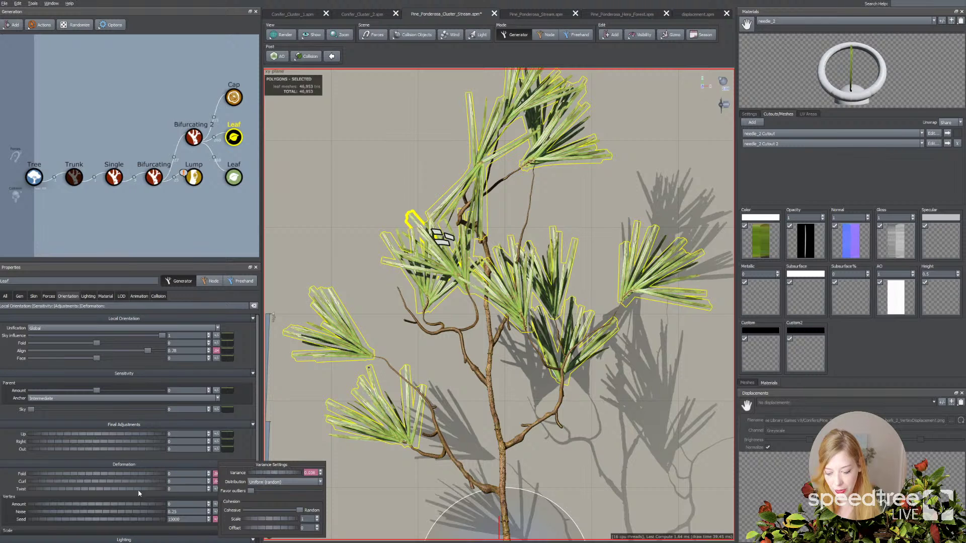
pyautogui.click(216, 489)
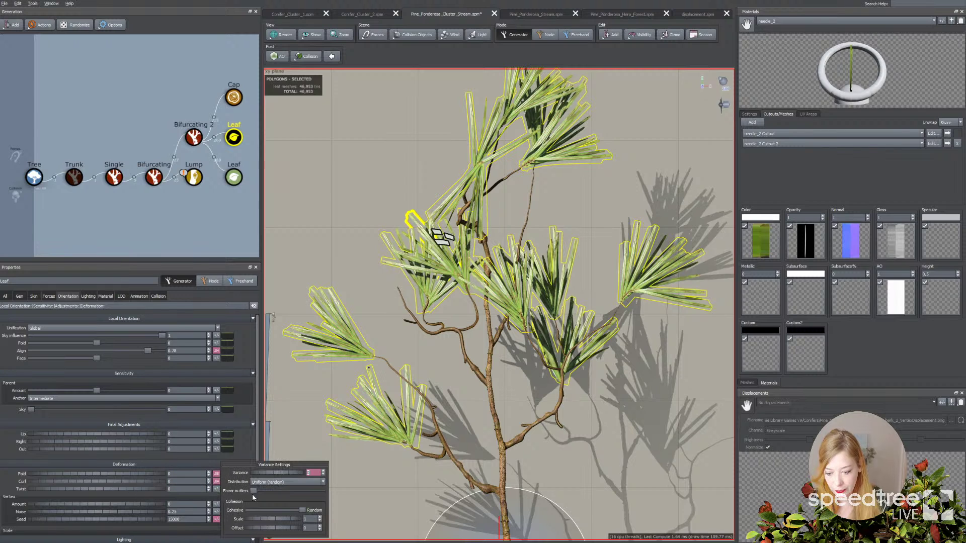
pyautogui.click(277, 472)
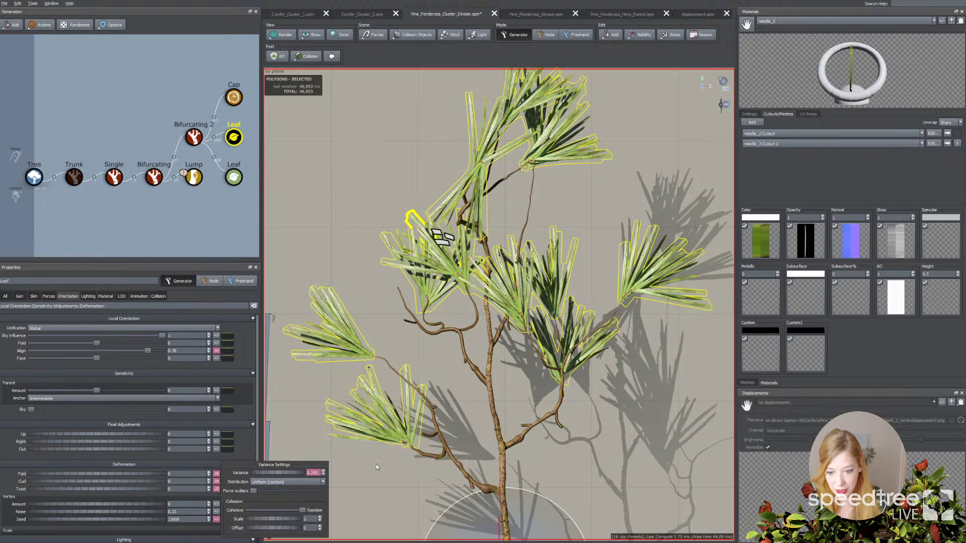
pyautogui.click(420, 395)
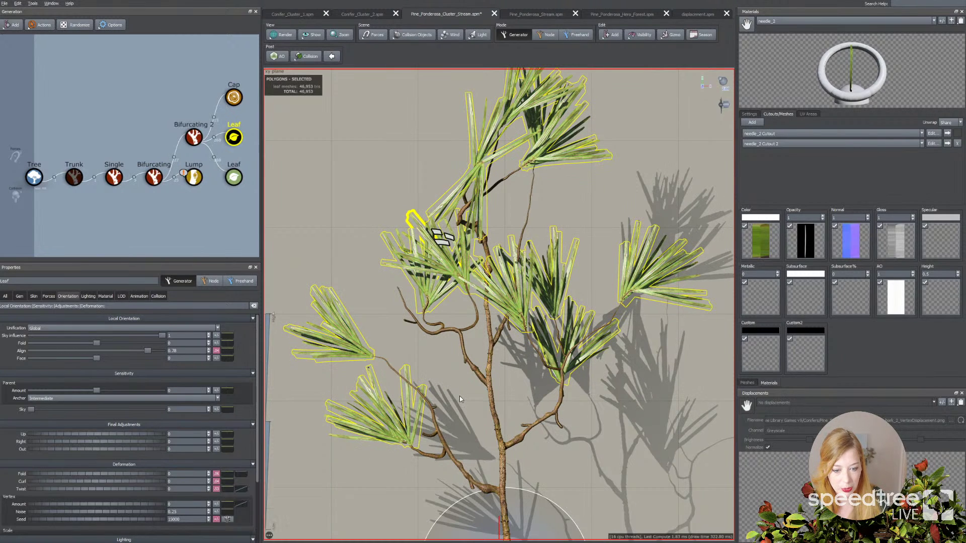
pyautogui.moveTo(421, 395); pyautogui.dragTo(460, 361)
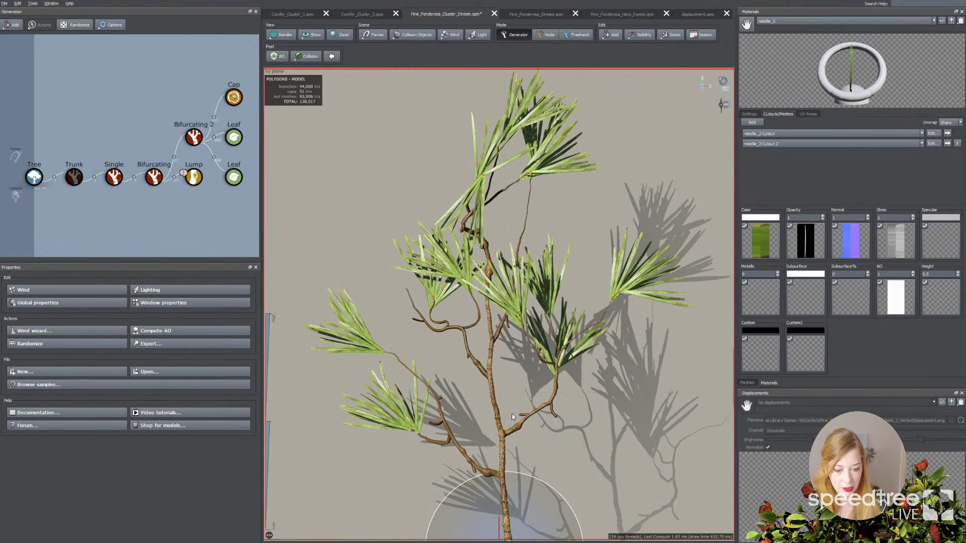
pyautogui.moveTo(512, 413); pyautogui.dragTo(502, 419)
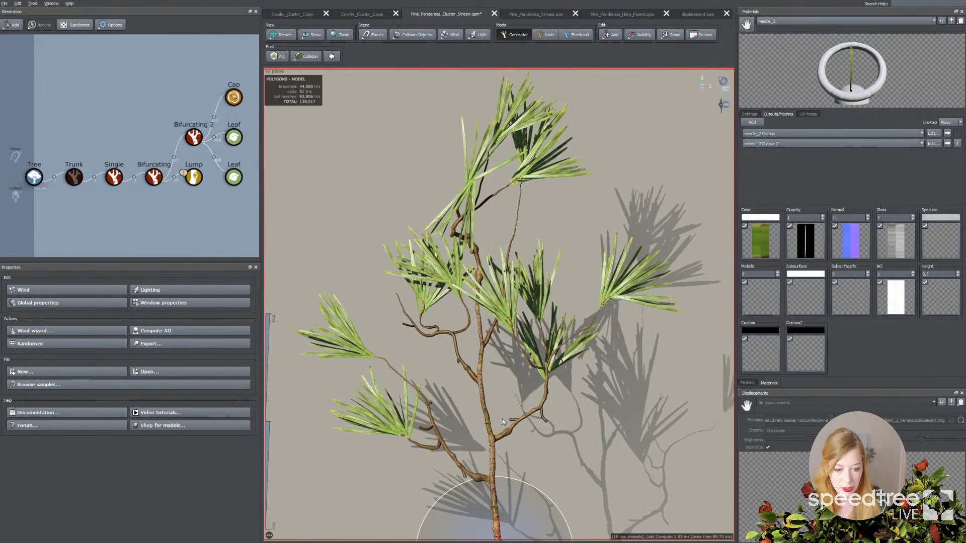
# Render the viewport with the material normals to examine the needle normals
pyautogui.click(295, 38)
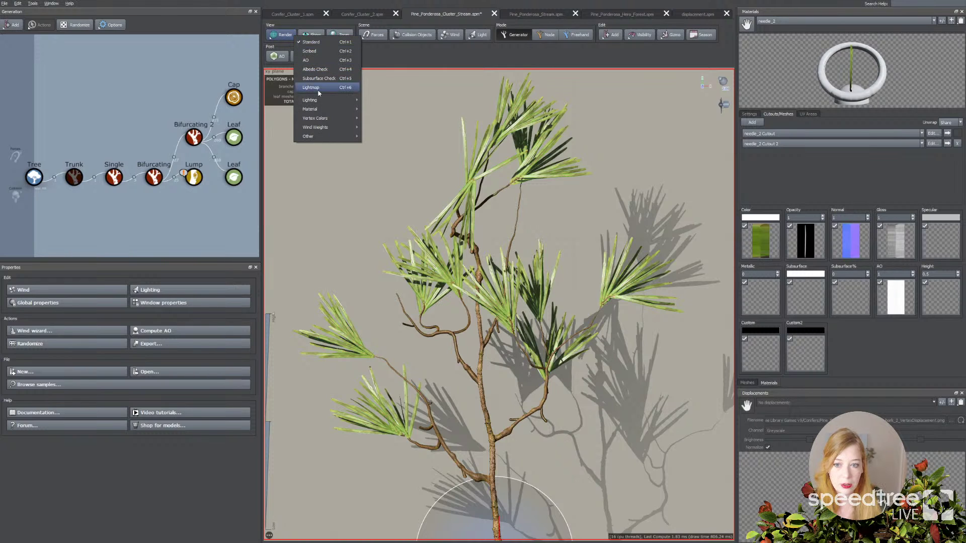
pyautogui.moveTo(322, 109)
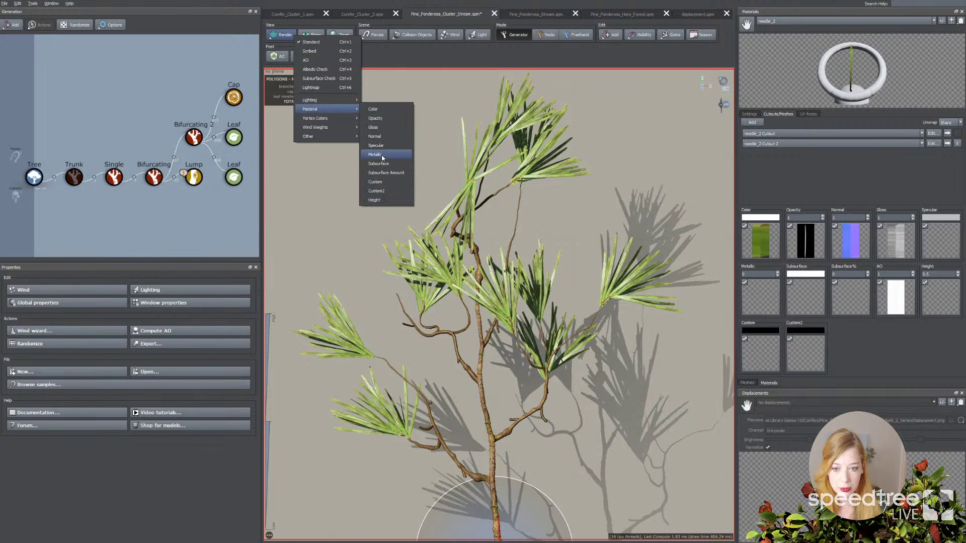
pyautogui.click(381, 136)
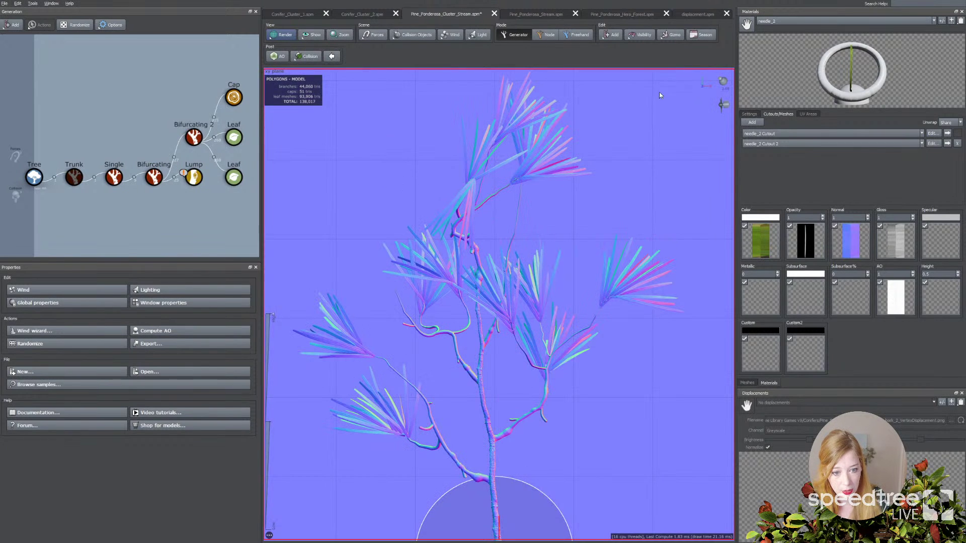
pyautogui.click(721, 80)
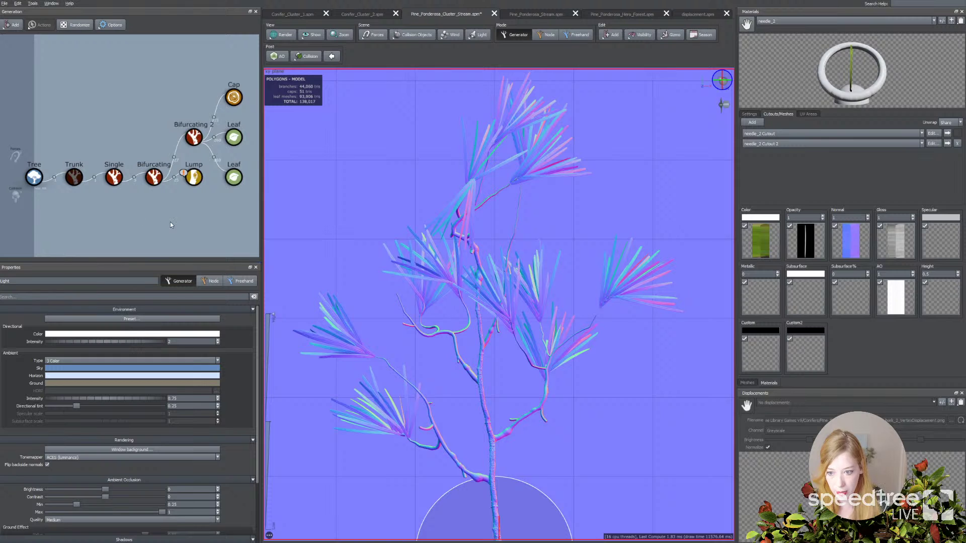
# Add variance to the lighting Right adjustment of both Leaf generators, trying the Up adjustment's variance first and resetting it to 0
pyautogui.moveTo(221, 117); pyautogui.dragTo(251, 214)
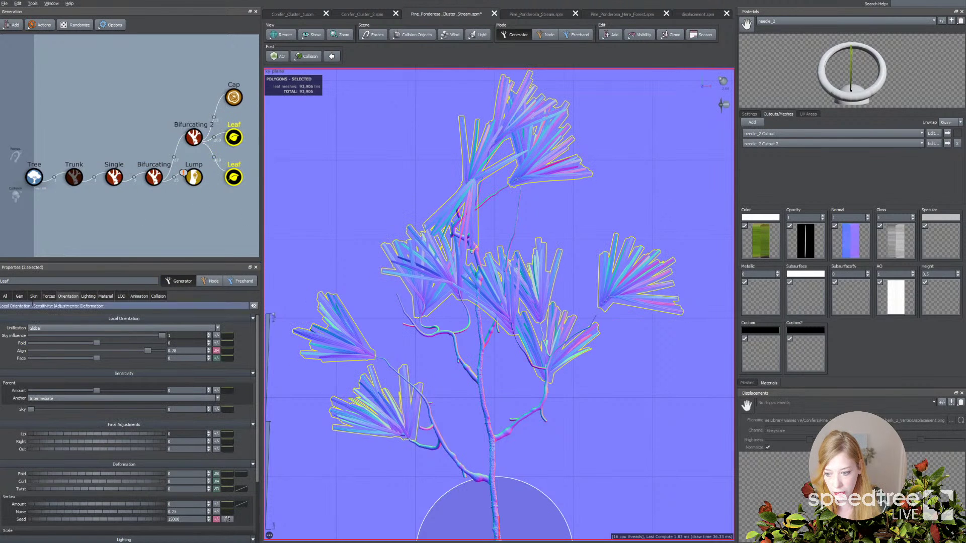
pyautogui.scroll(-7, 48, 455)
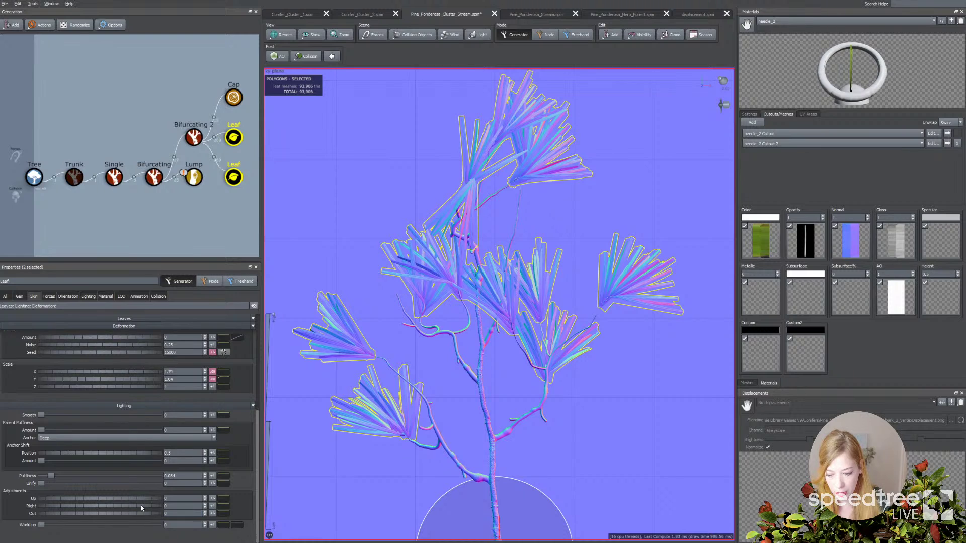
pyautogui.click(214, 499)
pyautogui.moveTo(262, 473)
pyautogui.mouseDown()
pyautogui.moveTo(666, 487)
pyautogui.moveTo(398, 487)
pyautogui.moveTo(295, 483)
pyautogui.moveTo(308, 473)
pyautogui.moveTo(294, 474)
pyautogui.mouseUp()
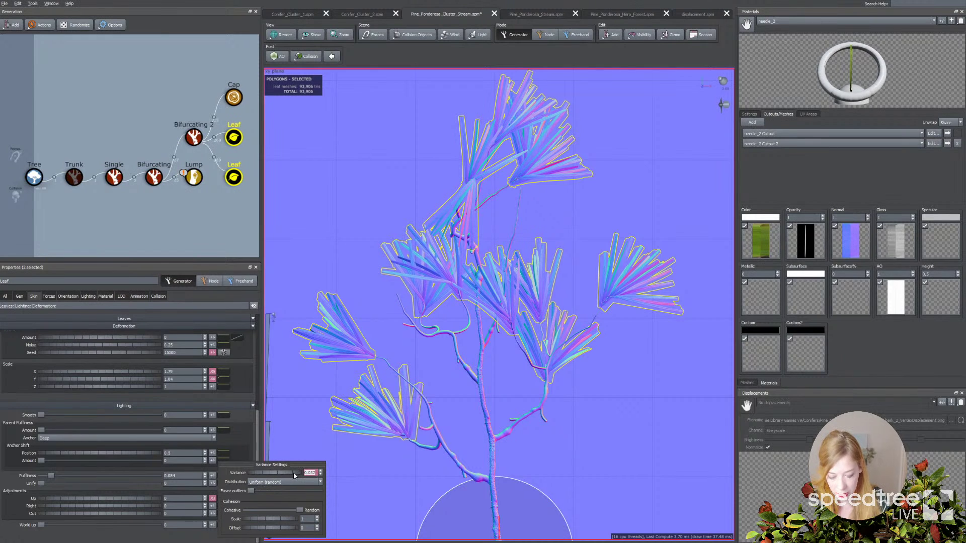
pyautogui.write('0')
pyautogui.press('Return')
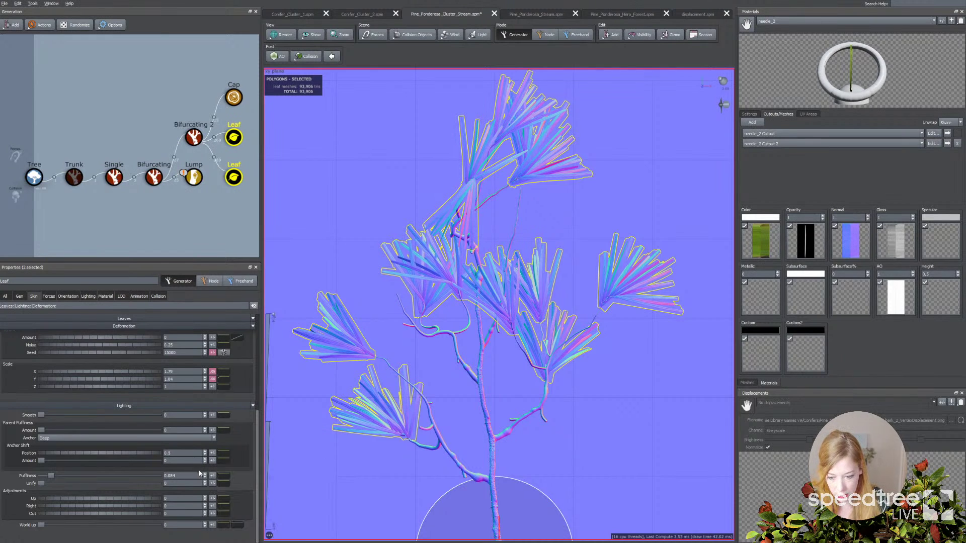
pyautogui.click(217, 506)
pyautogui.moveTo(262, 473); pyautogui.dragTo(278, 471)
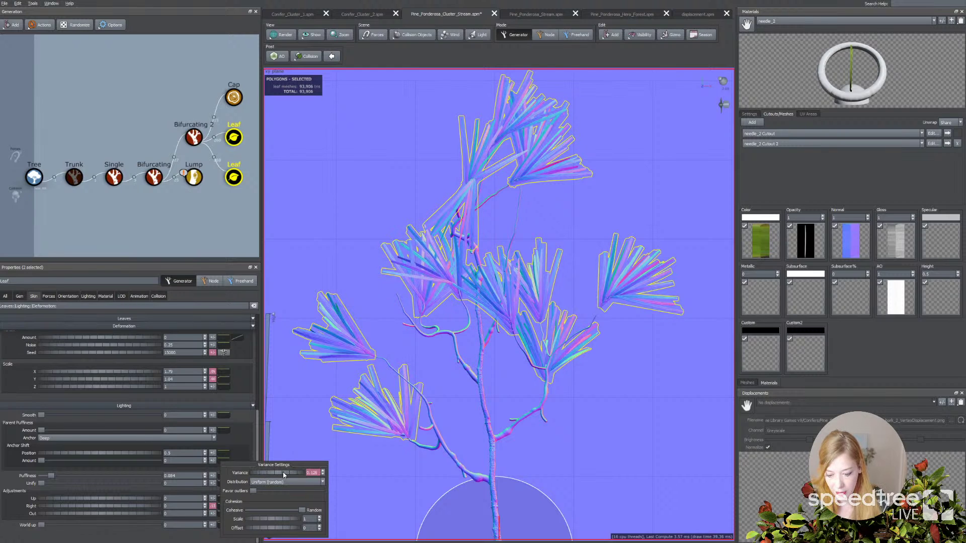
pyautogui.click(304, 432)
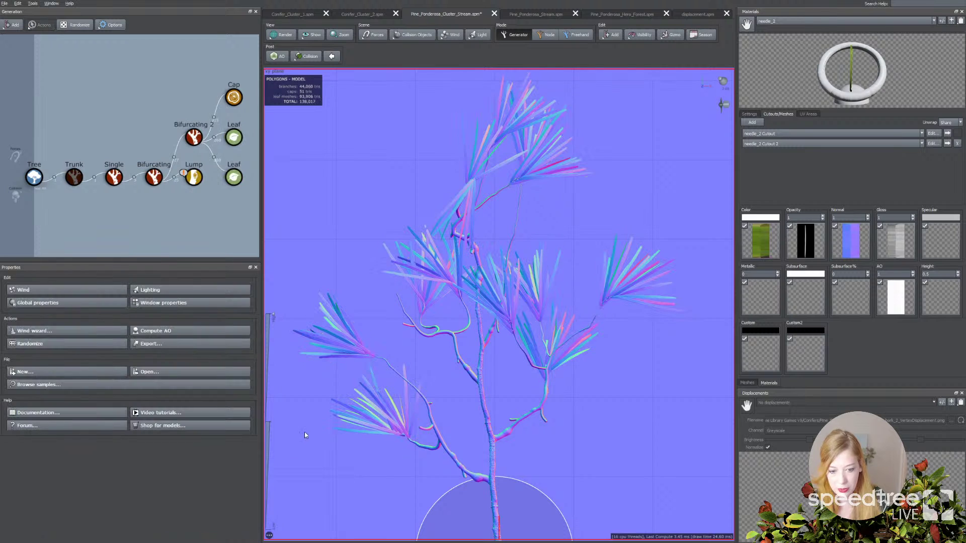
# Return the viewport to standard rendering and check the shaded needles
pyautogui.click(292, 40)
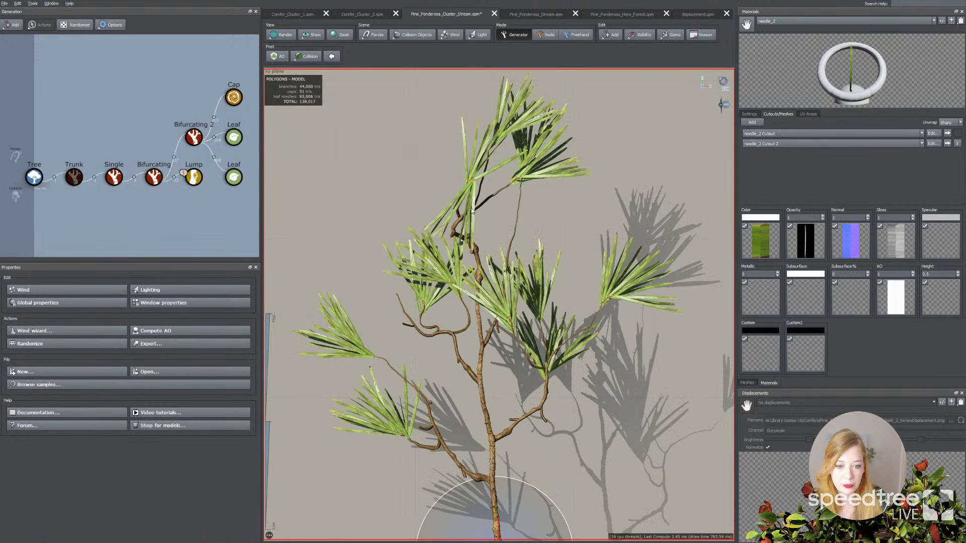
pyautogui.click(417, 190)
pyautogui.click(475, 197)
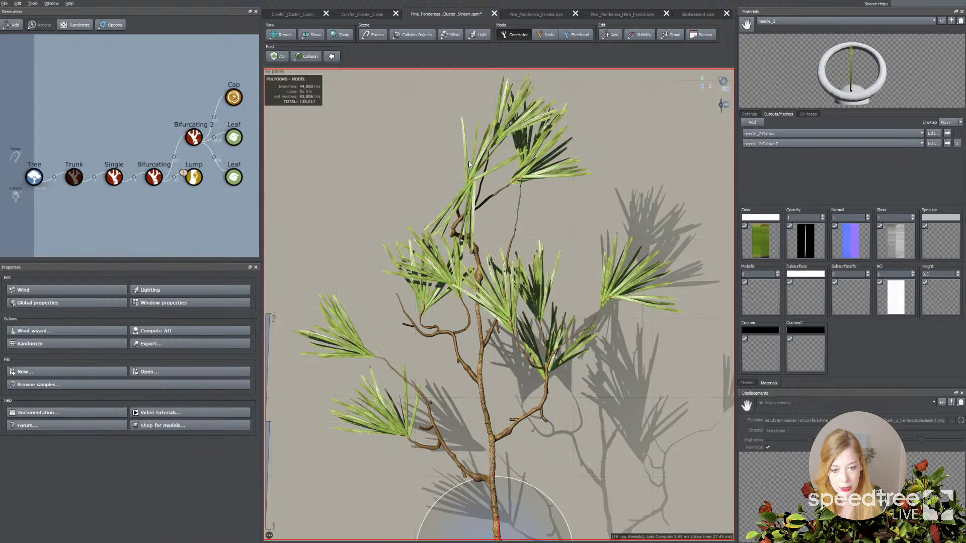
# Rotate individual needles of the upper tuft in Node mode so they fan outward and down around the twig tip
pyautogui.click(549, 34)
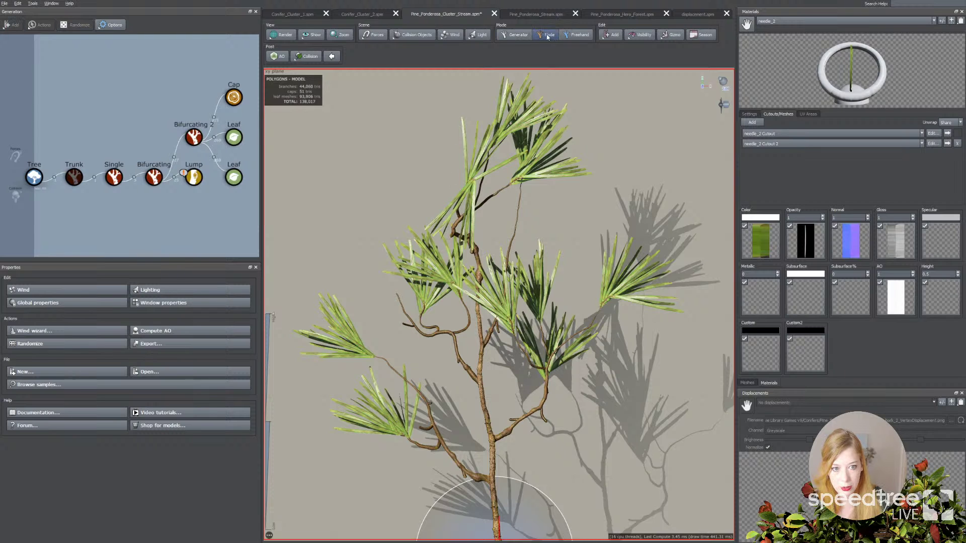
pyautogui.click(455, 217)
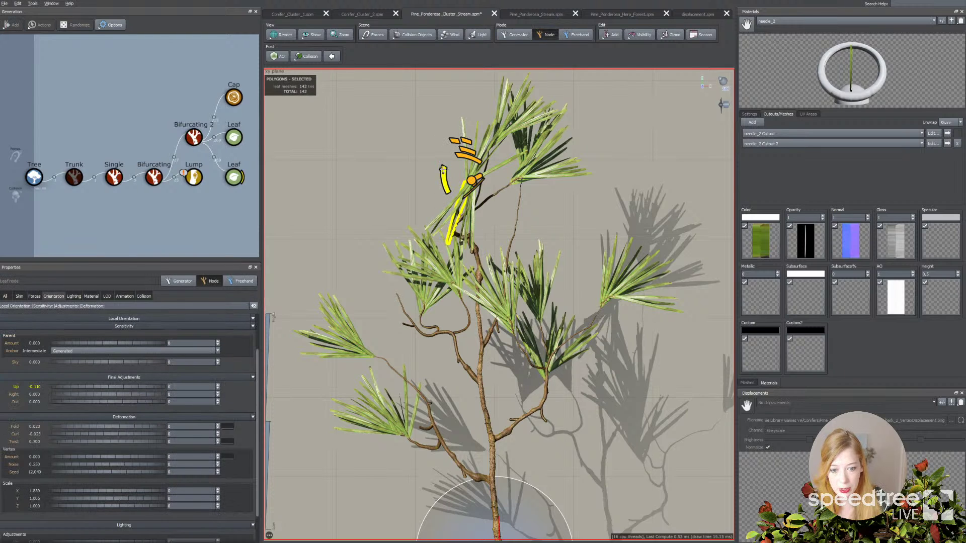
pyautogui.moveTo(429, 186)
pyautogui.mouseDown()
pyautogui.moveTo(420, 209)
pyautogui.moveTo(382, 148)
pyautogui.moveTo(422, 196)
pyautogui.mouseUp()
pyautogui.click(452, 206)
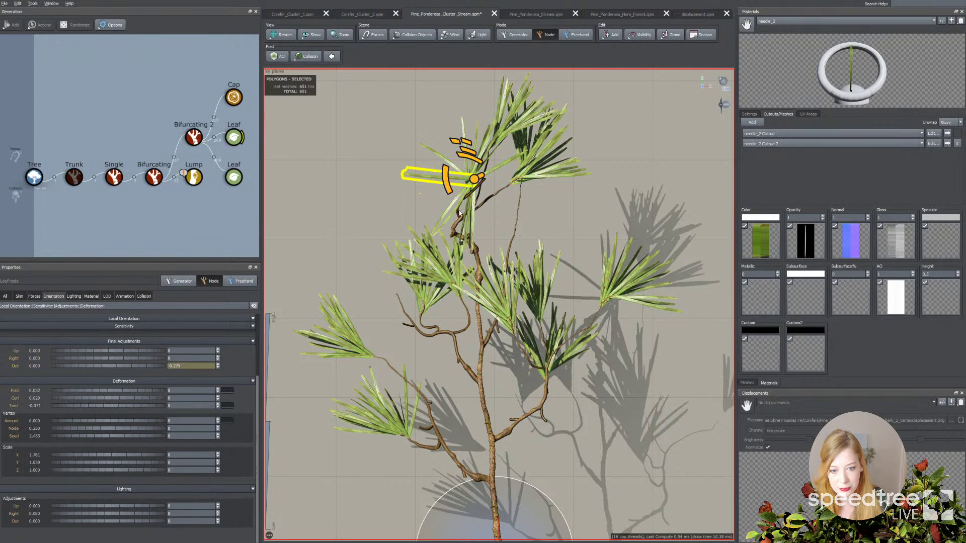
pyautogui.click(488, 208)
pyautogui.moveTo(488, 209); pyautogui.dragTo(502, 179)
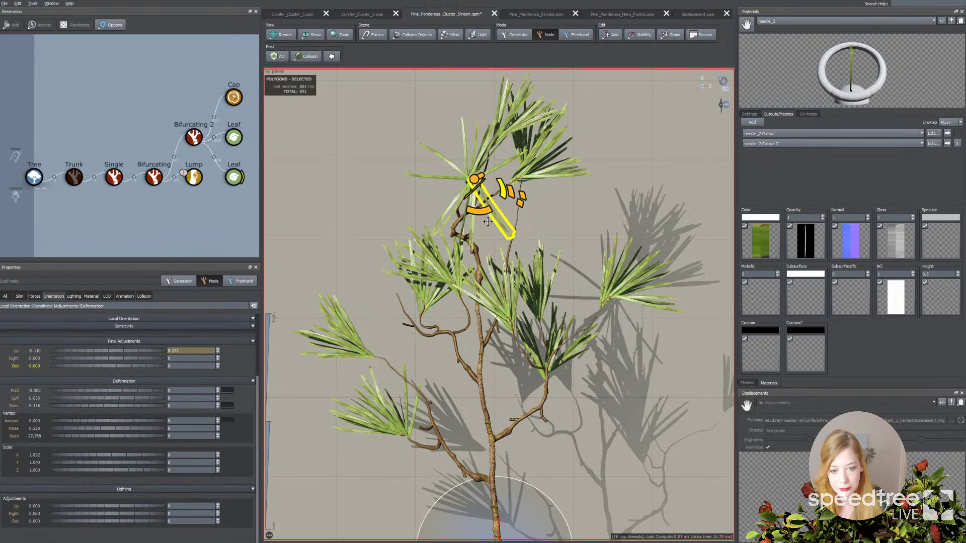
pyautogui.click(553, 211)
pyautogui.click(472, 203)
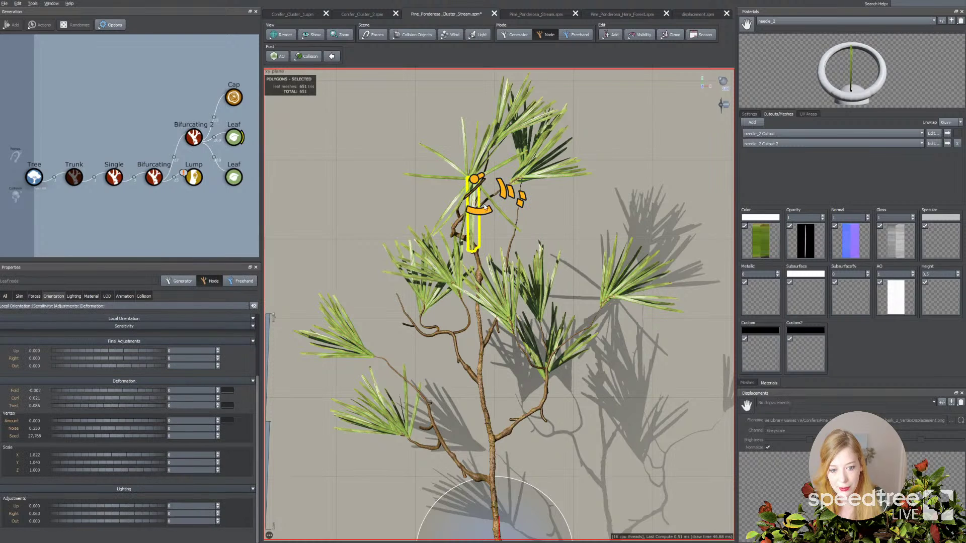
pyautogui.moveTo(507, 191); pyautogui.dragTo(473, 224)
pyautogui.click(563, 197)
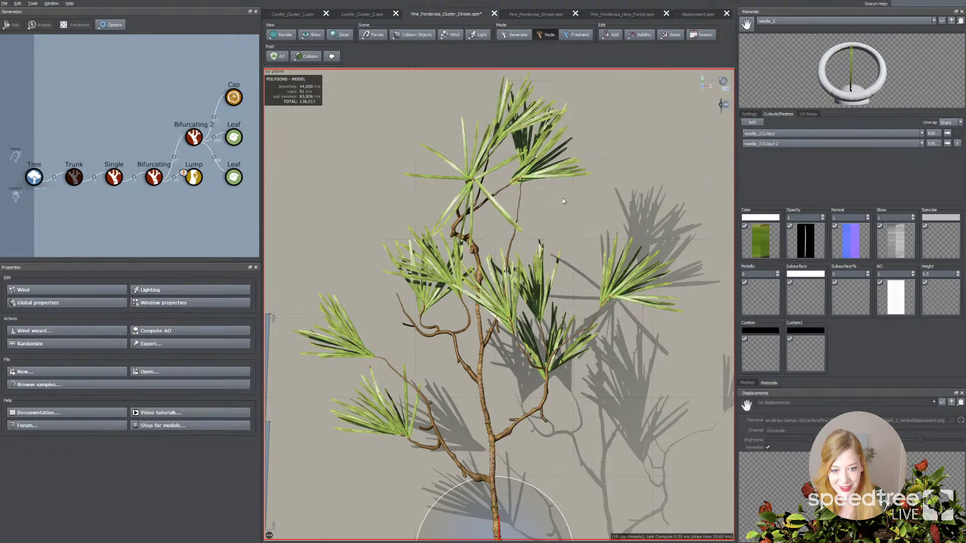
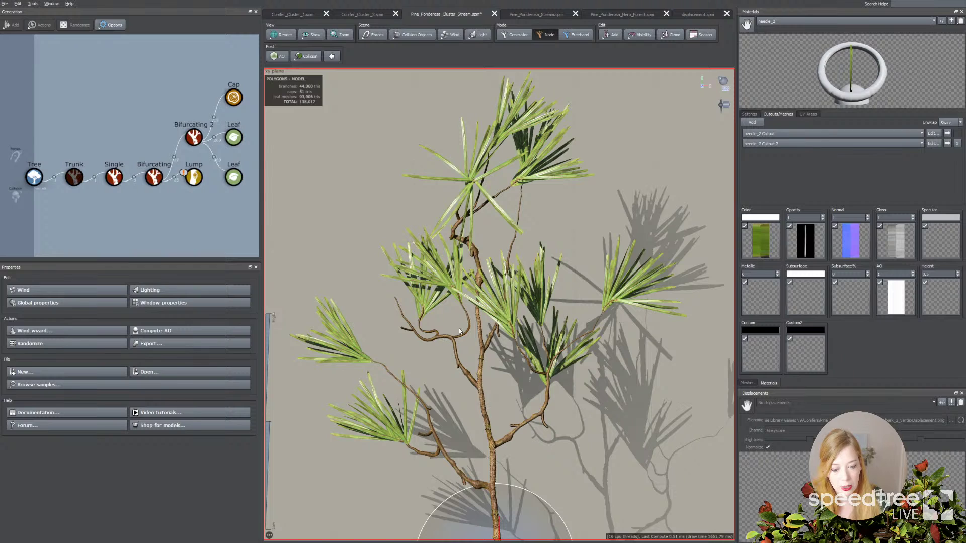
# Add a Peeling Bark decoration generator to the model
pyautogui.click(611, 35)
pyautogui.moveTo(639, 151)
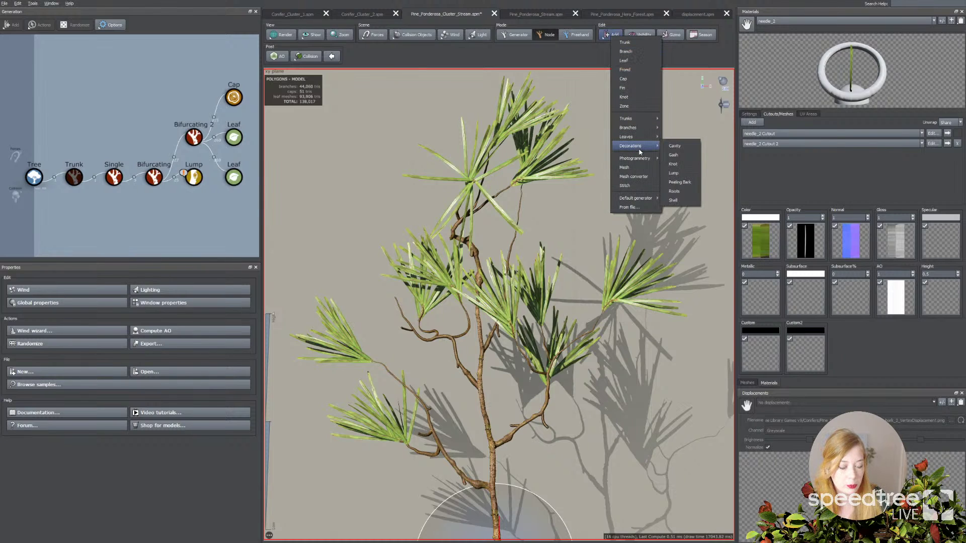
pyautogui.click(685, 182)
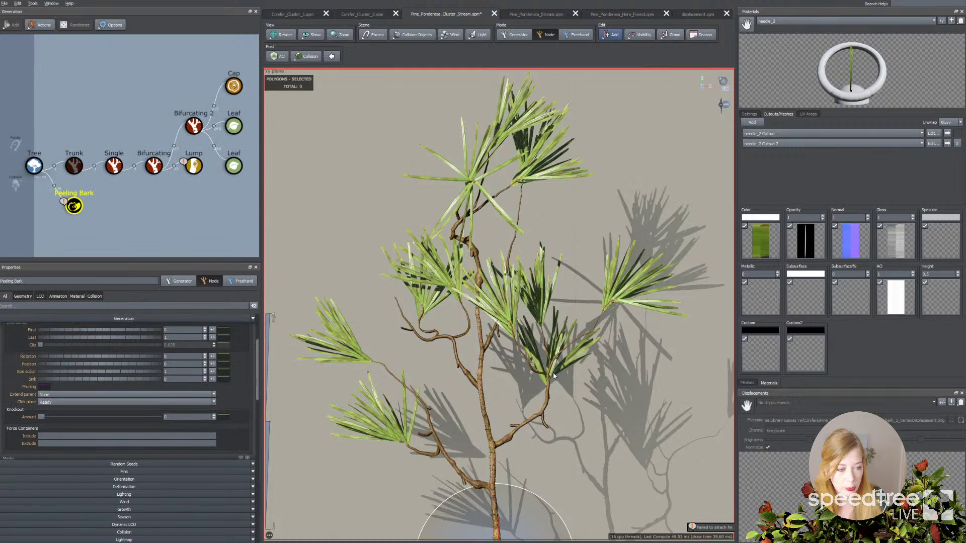
# Duplicate the needle_2 material and name the copy "yellow"
pyautogui.click(940, 21)
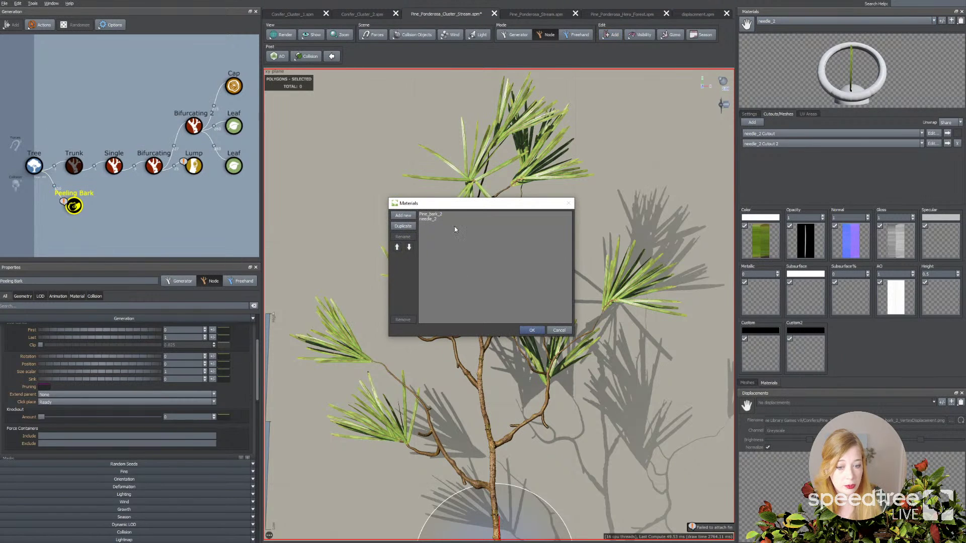
pyautogui.click(443, 220)
pyautogui.click(410, 225)
pyautogui.doubleClick(436, 224)
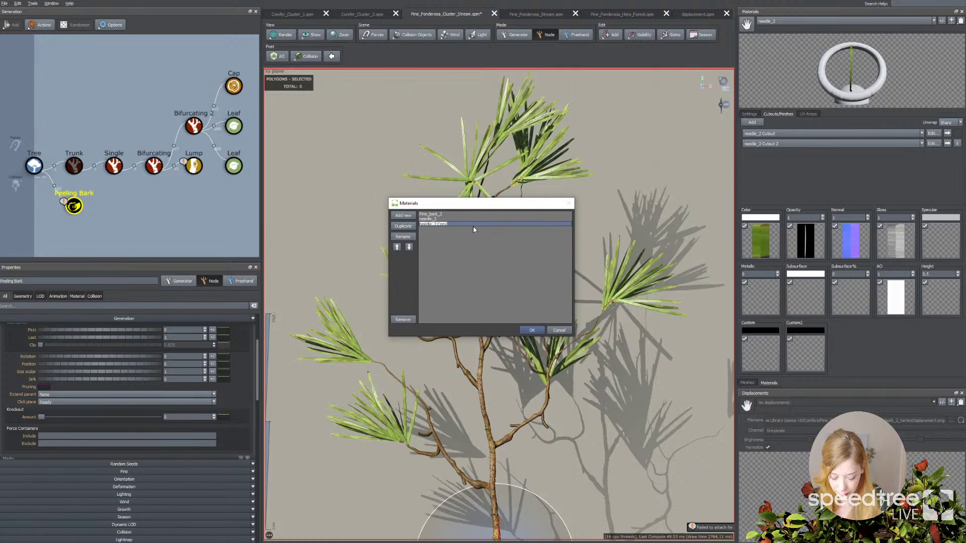
pyautogui.write('yellow')
pyautogui.press('Return')
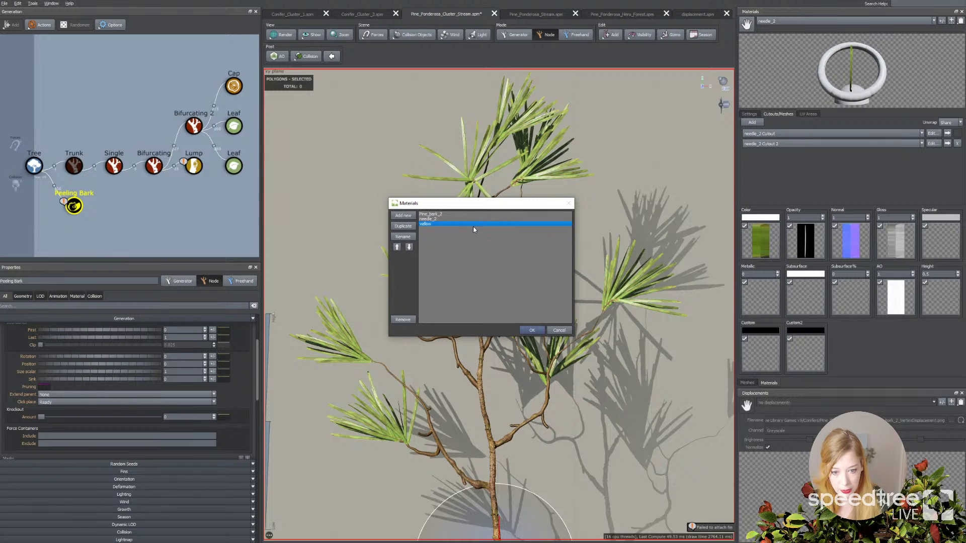
pyautogui.click(531, 330)
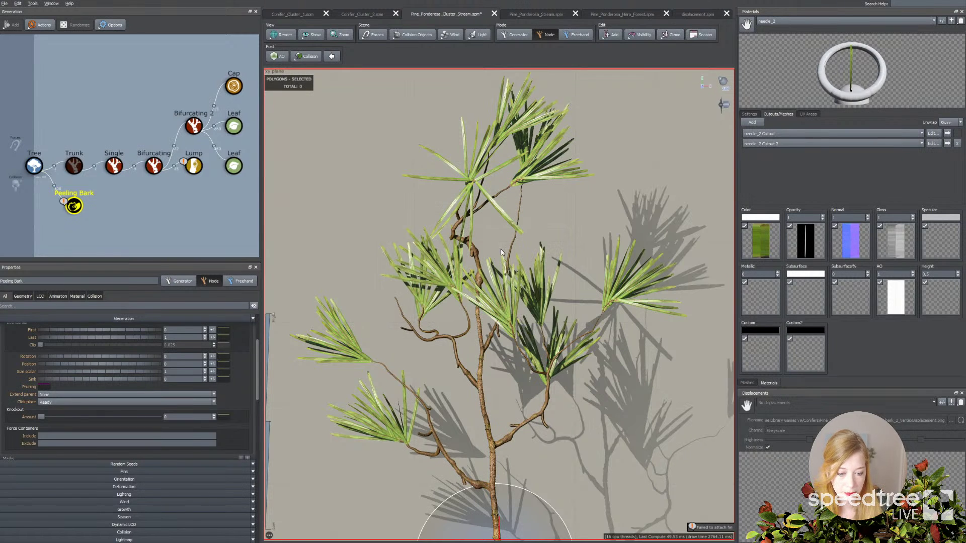
# Attach the Peeling Bark generator to Bifurcating 2 as its parent
pyautogui.click(114, 166)
pyautogui.click(193, 125)
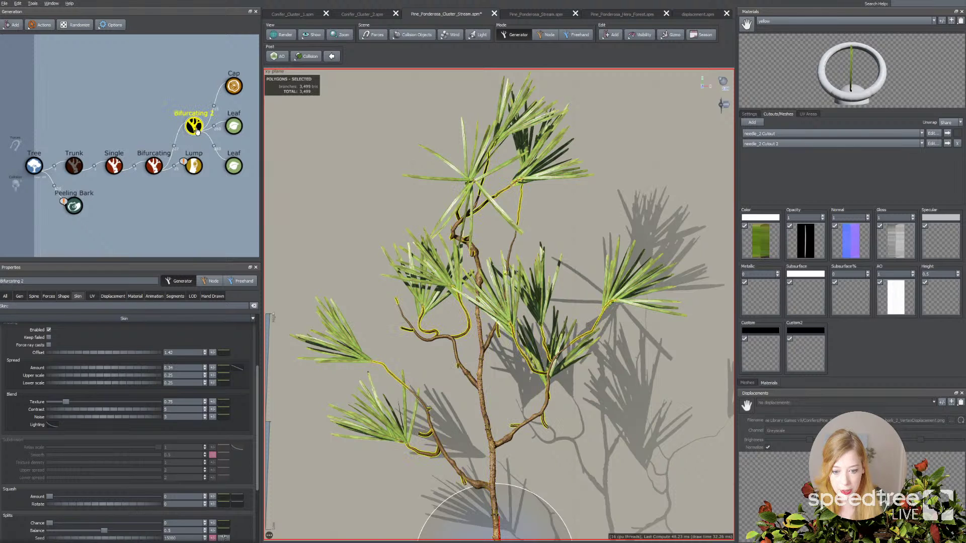
pyautogui.moveTo(74, 205); pyautogui.dragTo(193, 127)
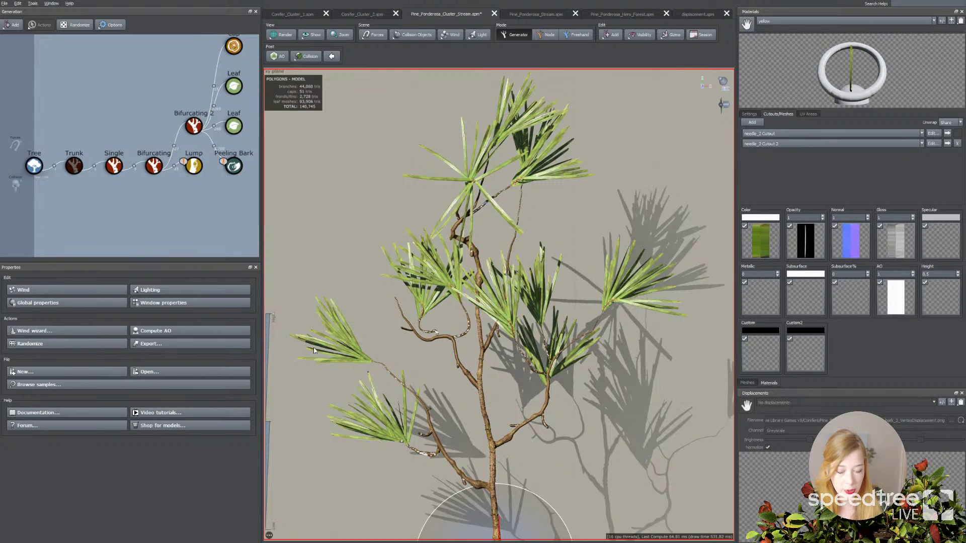
# Assign the yellow material to the Peeling Bark generator's fins
pyautogui.click(194, 166)
pyautogui.click(206, 195)
pyautogui.click(234, 166)
pyautogui.click(86, 296)
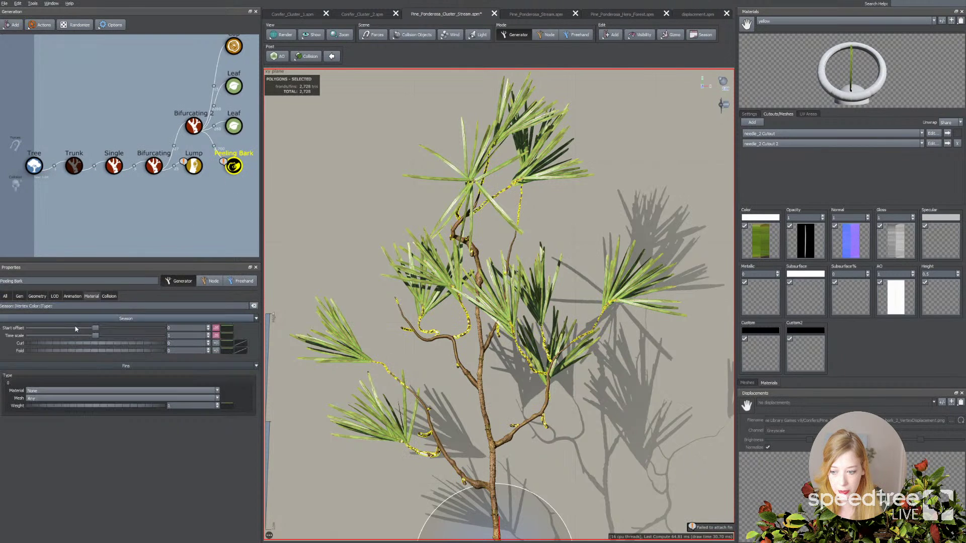
pyautogui.click(61, 391)
pyautogui.click(60, 393)
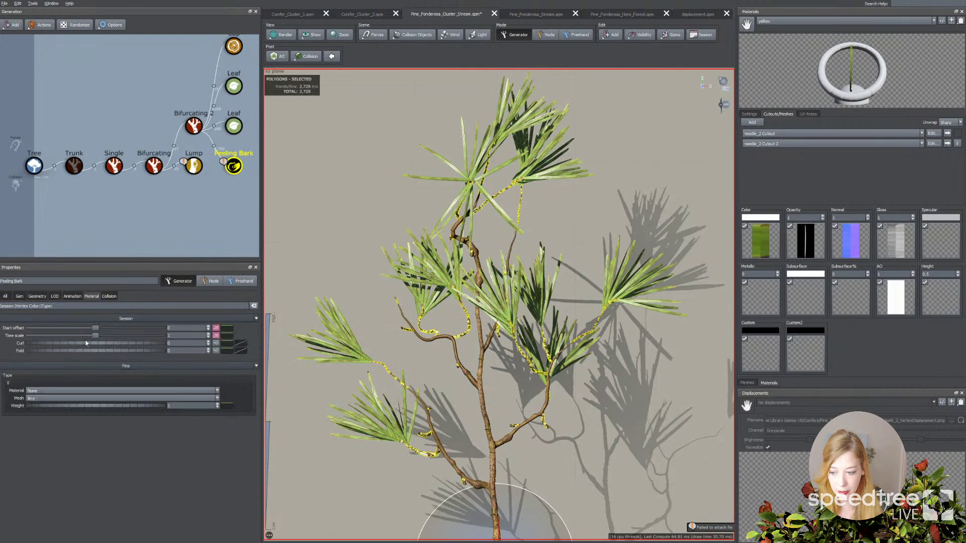
pyautogui.click(50, 390)
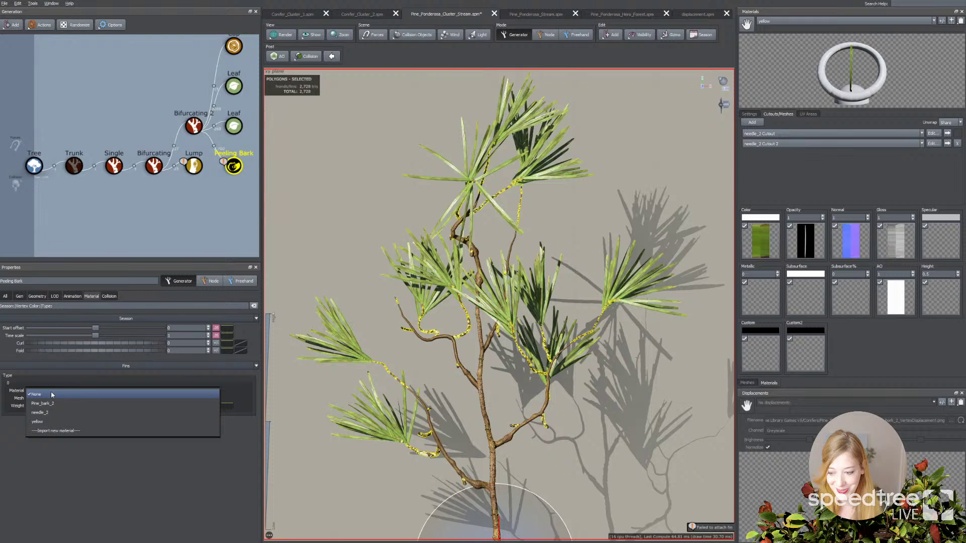
pyautogui.click(46, 418)
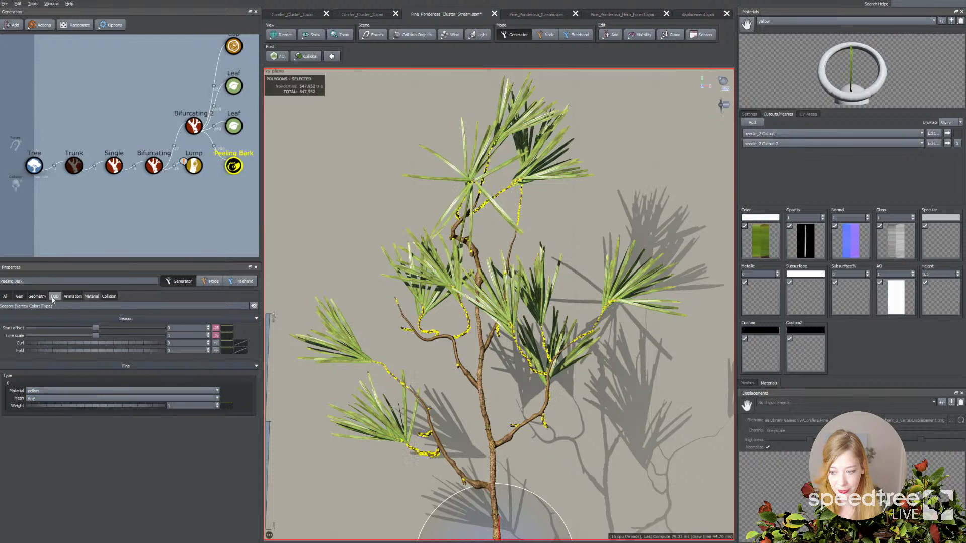
# Increase the Peeling Bark fins' size to about 2.5 and inspect the pieces on the twigs up close
pyautogui.click(36, 297)
pyautogui.click(20, 296)
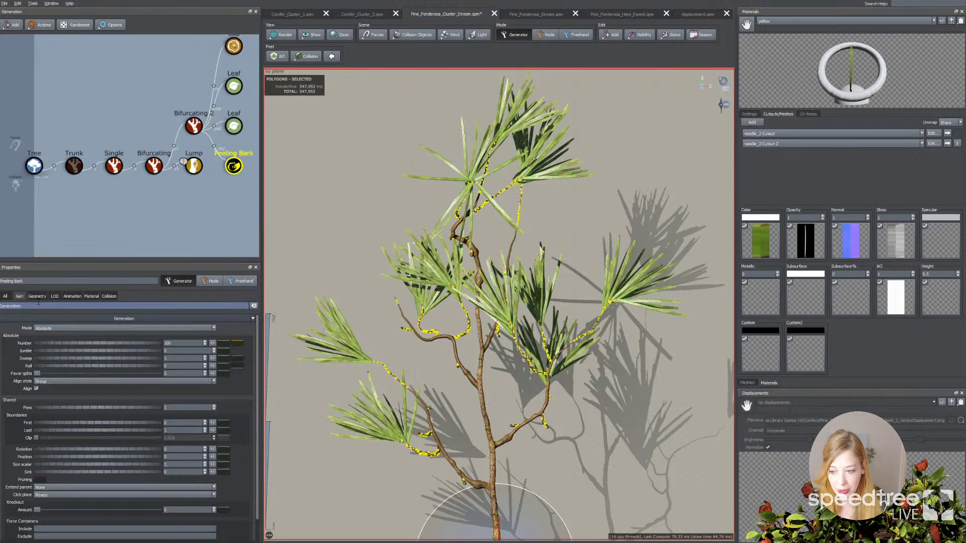
pyautogui.click(37, 297)
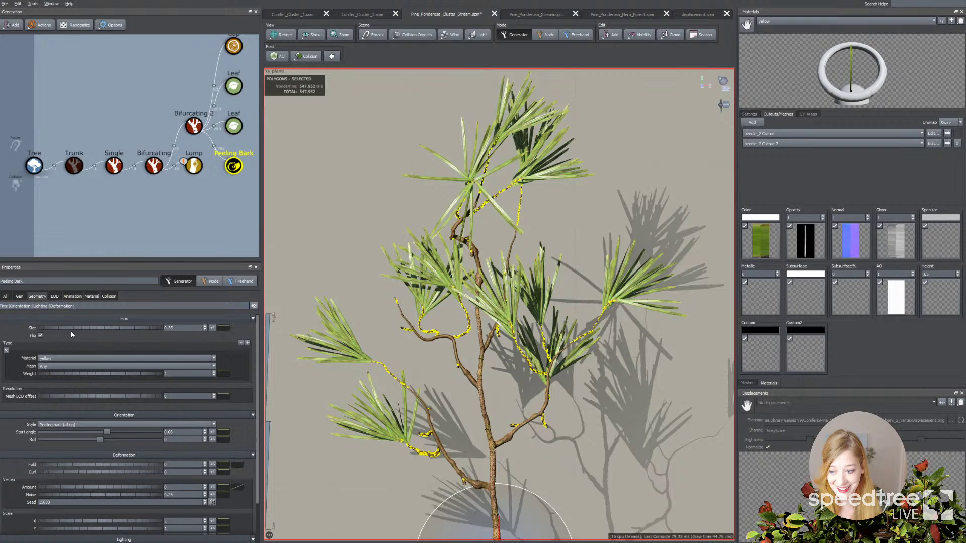
pyautogui.click(357, 331)
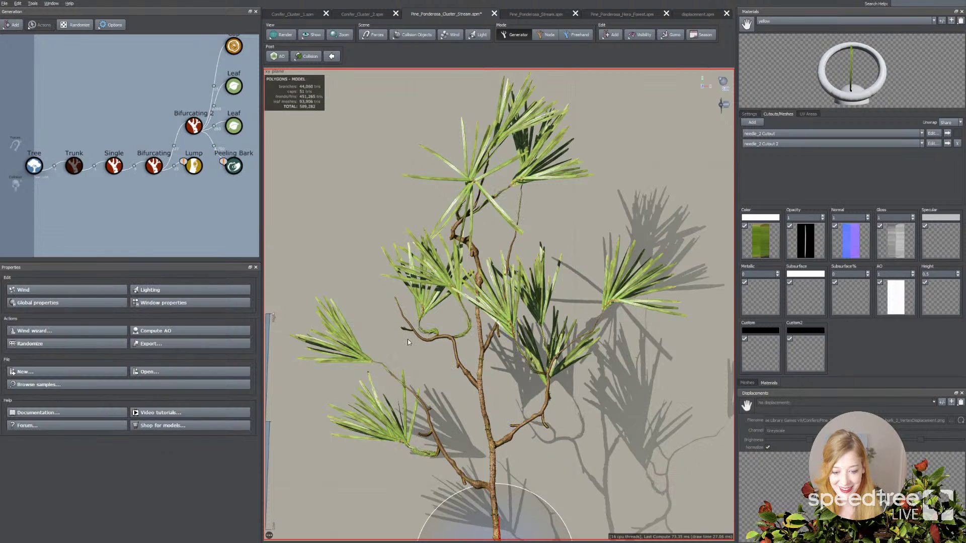
pyautogui.scroll(3, 409, 360)
pyautogui.scroll(5, 408, 397)
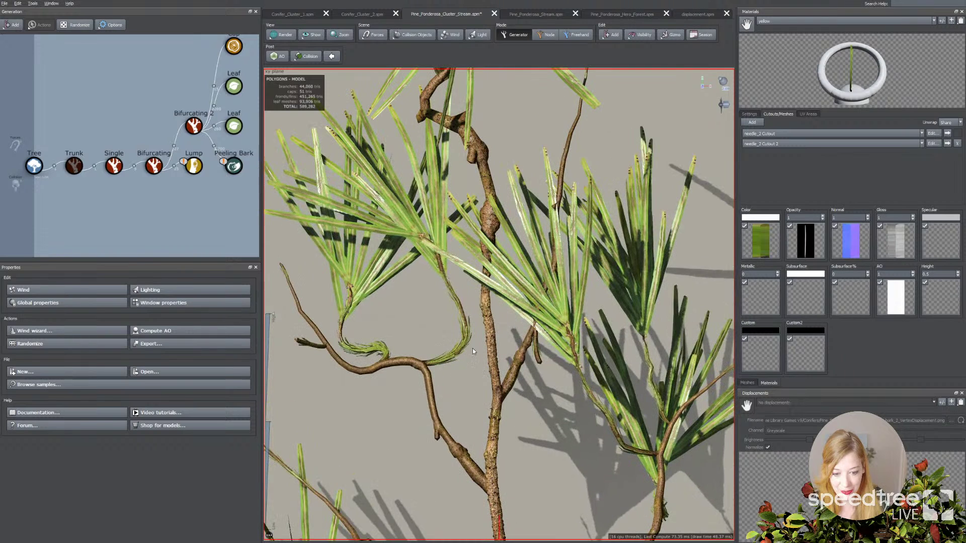
# Shift the yellow material's color map from green to yellow by lowering its blue and raising its red adjustment
pyautogui.click(454, 345)
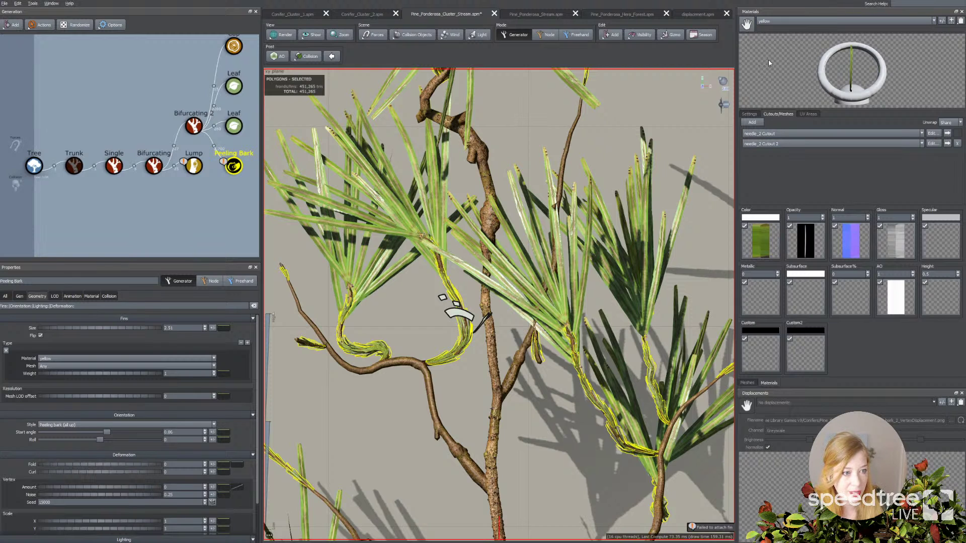
pyautogui.click(754, 114)
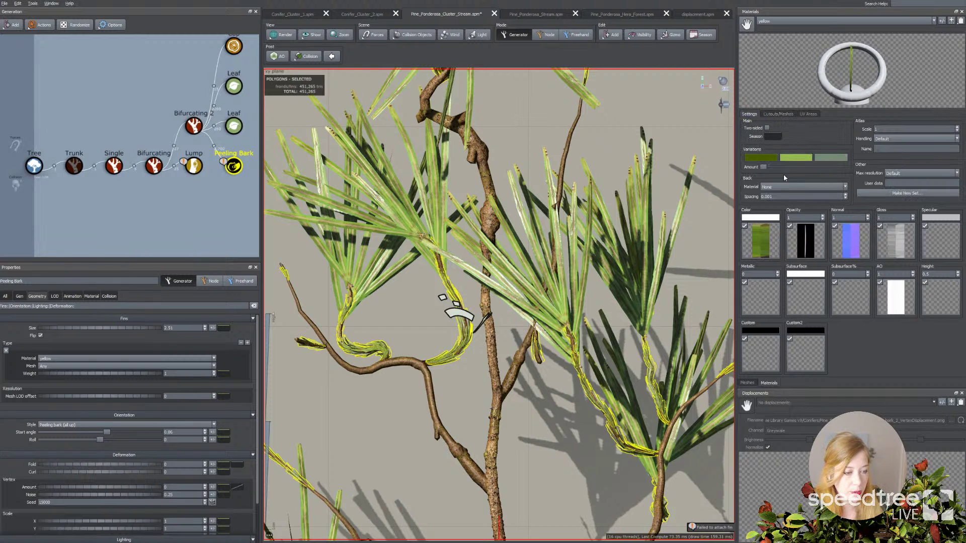
pyautogui.click(772, 234)
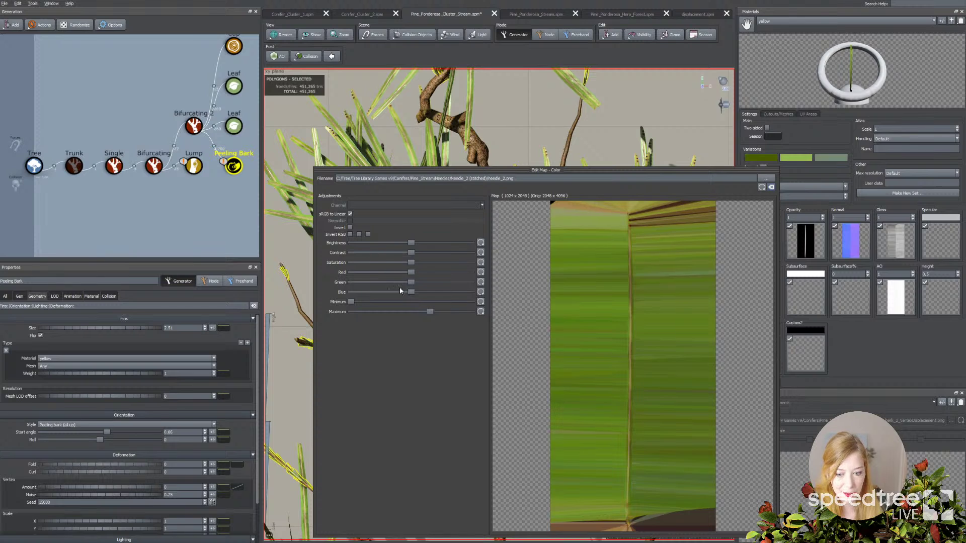
pyautogui.moveTo(406, 291); pyautogui.dragTo(386, 295)
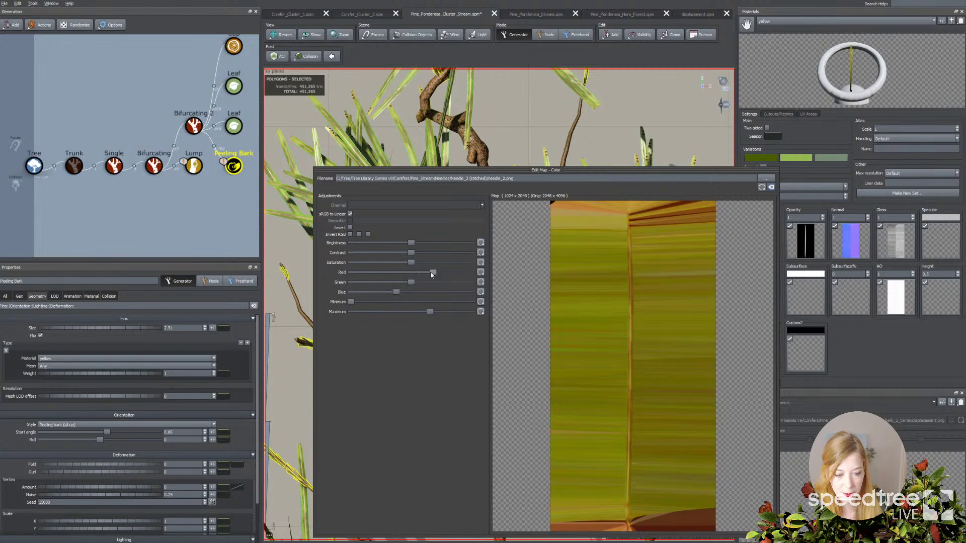
pyautogui.moveTo(427, 170); pyautogui.dragTo(589, 113)
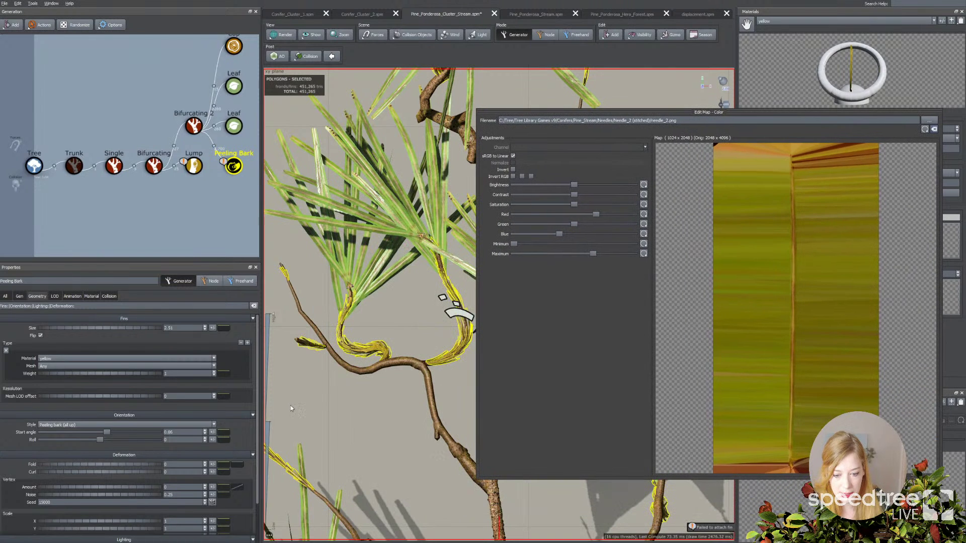
pyautogui.click(444, 327)
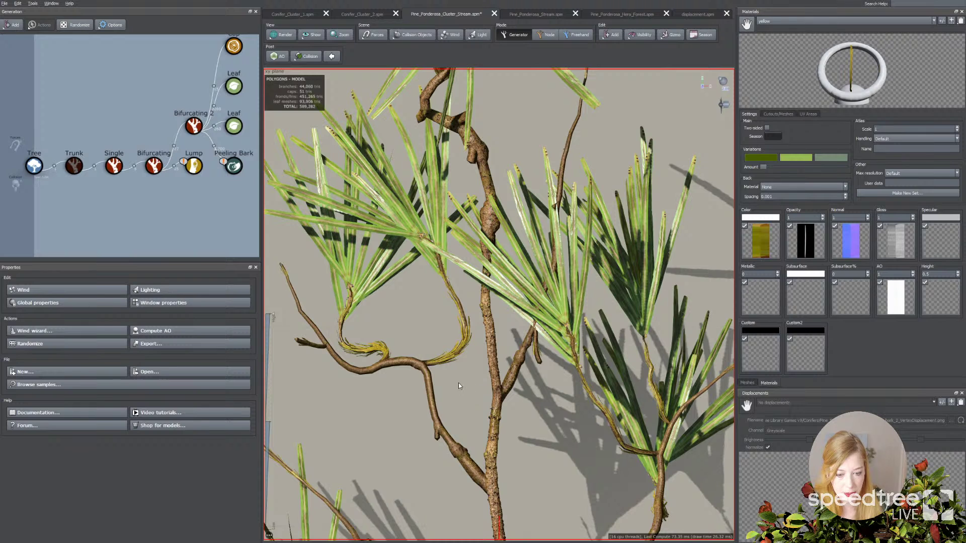
# Set the subsurface percentage of the needle_2 leaf material to 1
pyautogui.click(448, 358)
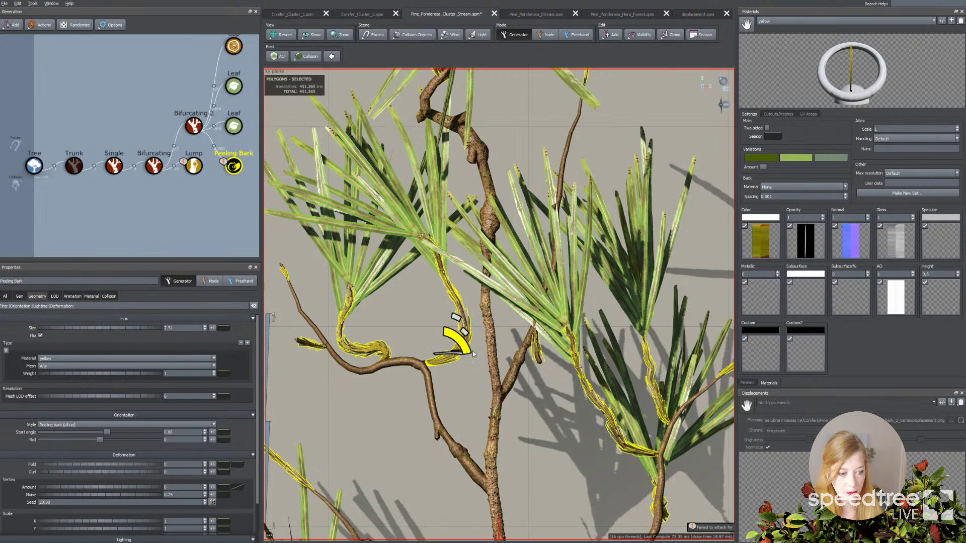
pyautogui.click(854, 275)
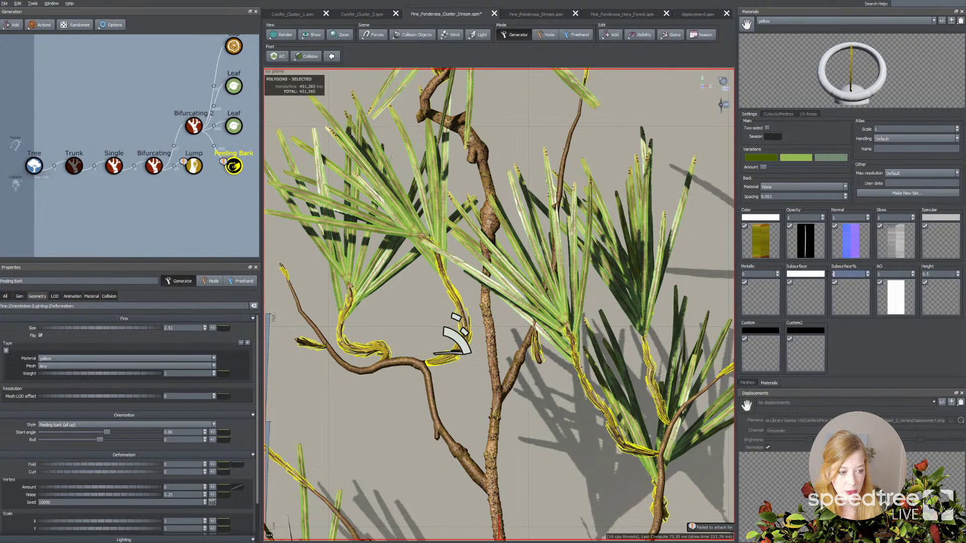
pyautogui.click(384, 269)
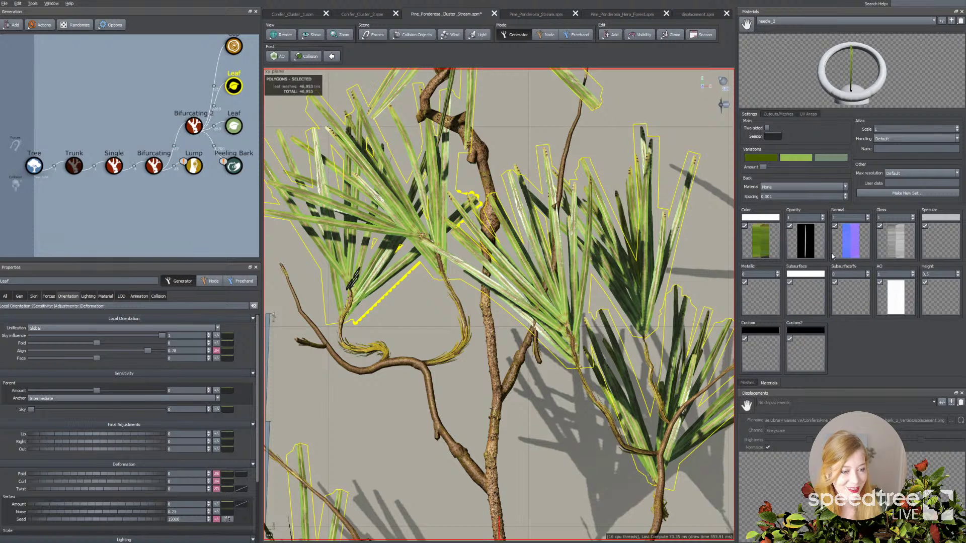
pyautogui.doubleClick(853, 272)
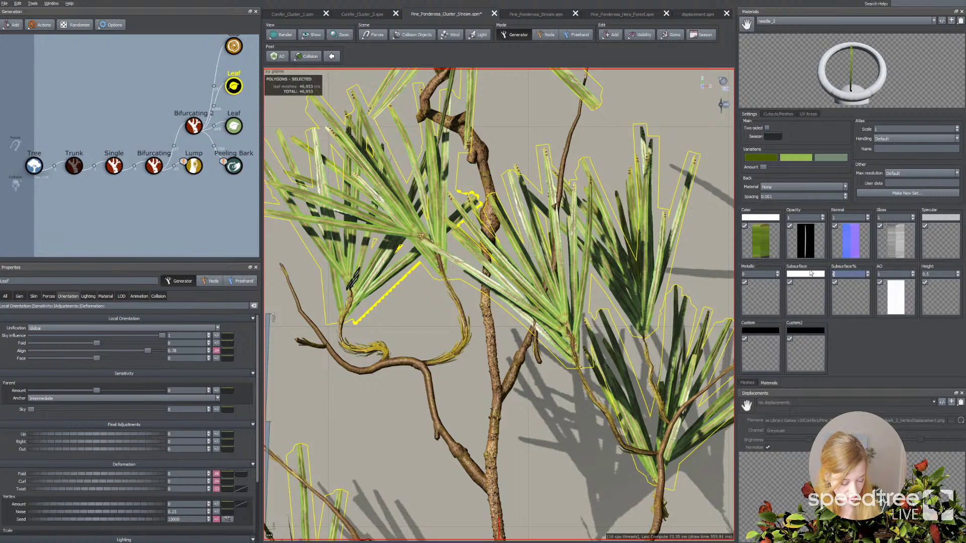
pyautogui.write('1')
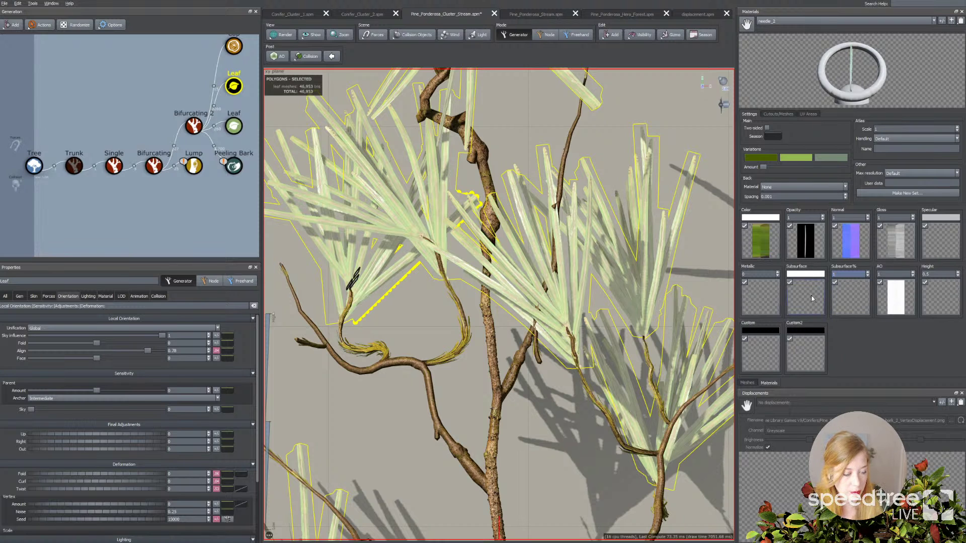
# Load the needle_2 image as the needle material's subsurface color map and lower its blue and maximum adjustments
pyautogui.click(805, 295)
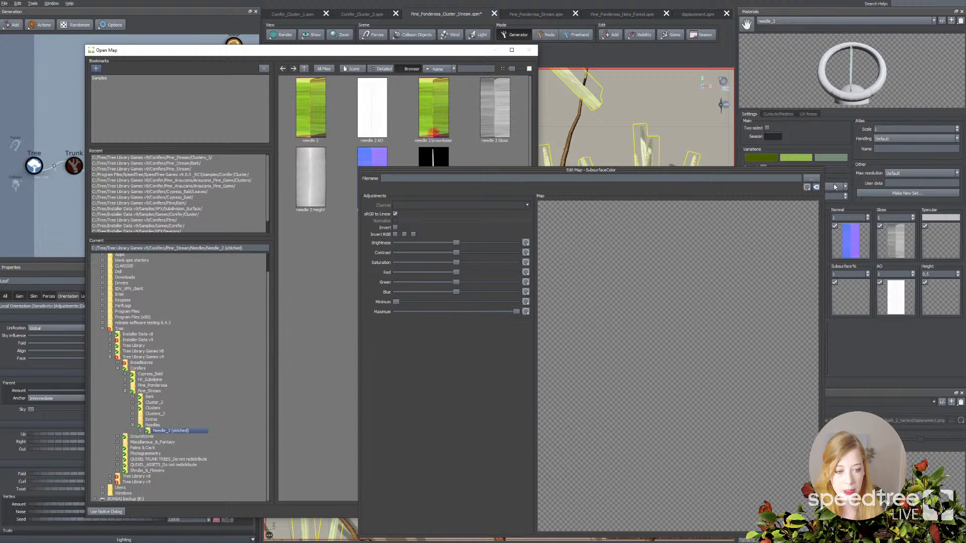
pyautogui.moveTo(417, 56); pyautogui.dragTo(302, 68)
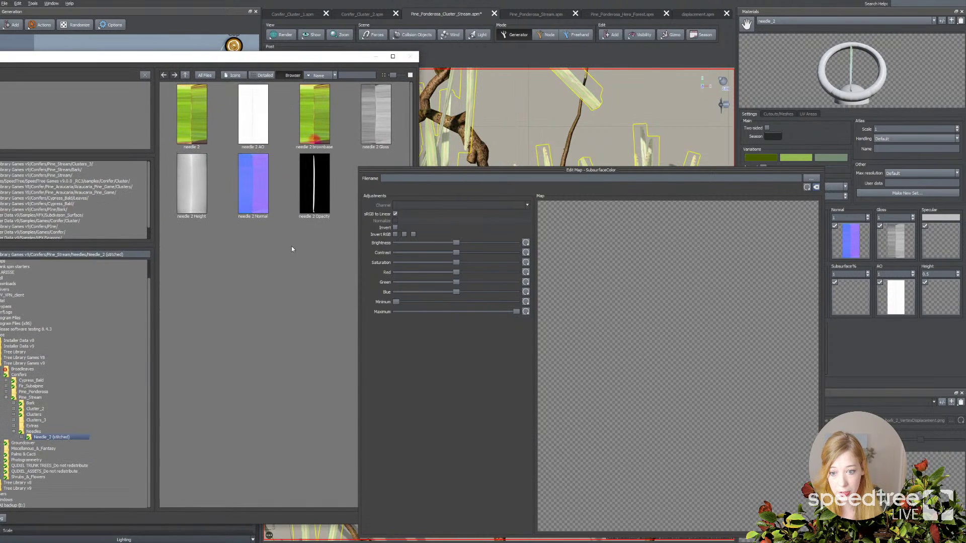
pyautogui.click(209, 145)
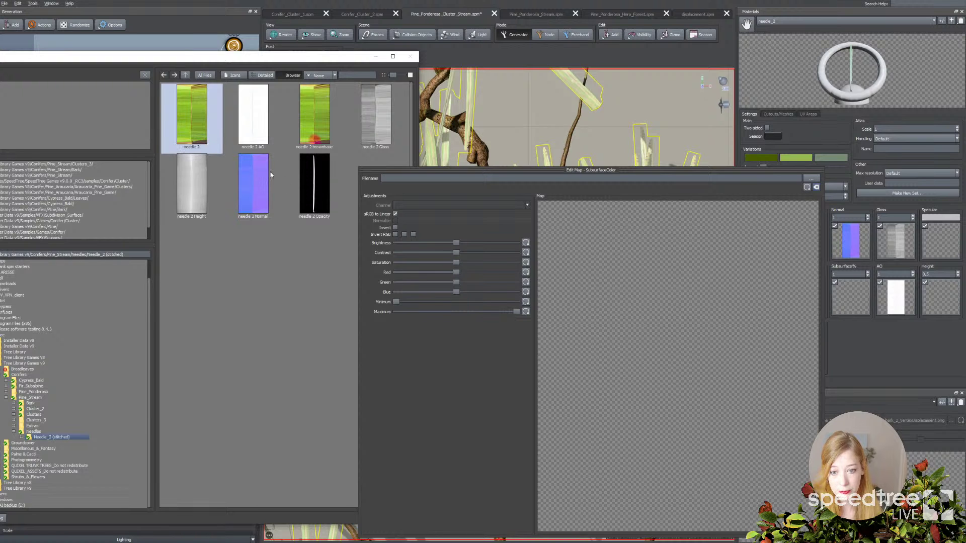
pyautogui.doubleClick(200, 112)
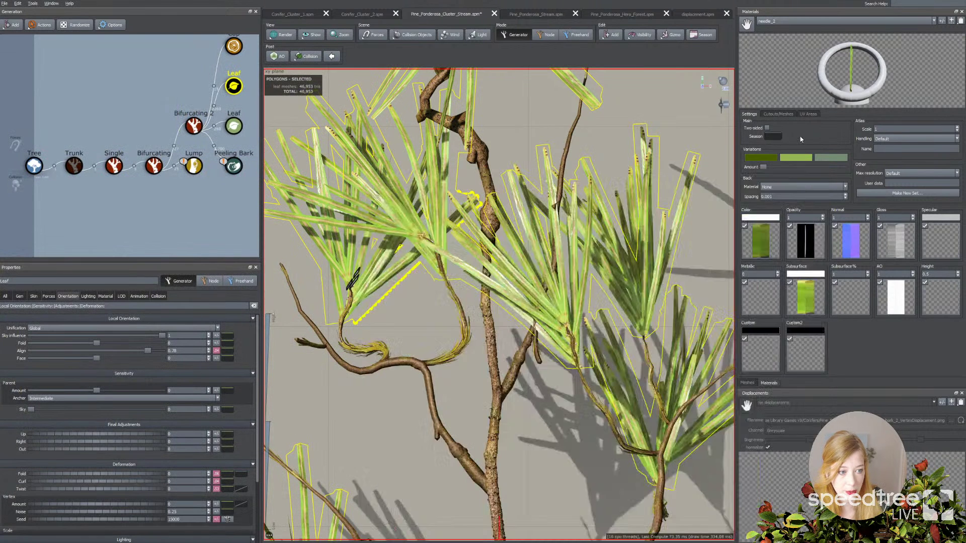
pyautogui.moveTo(516, 312); pyautogui.dragTo(439, 293)
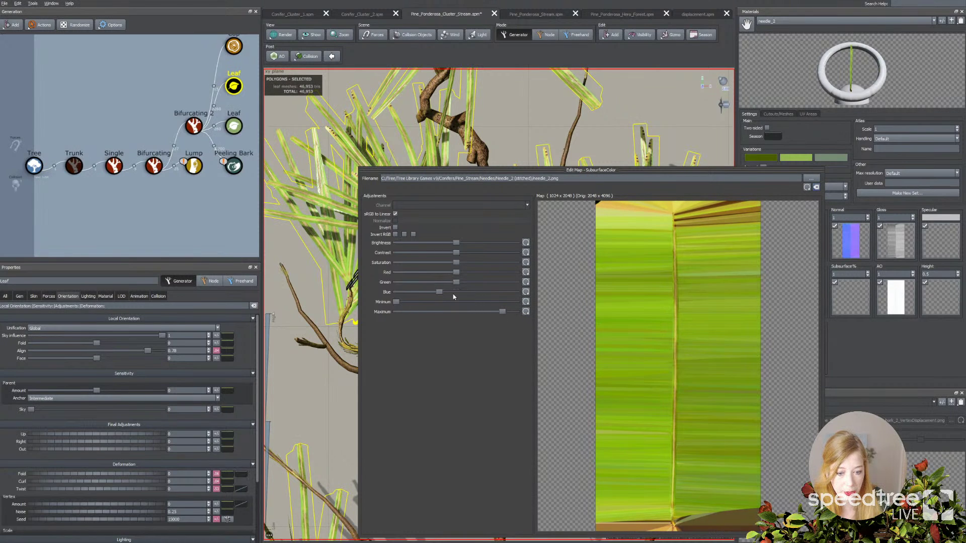
pyautogui.moveTo(438, 167); pyautogui.dragTo(439, 349)
# Load the needle_2 image as the needle material's subsurface amount map and slightly lower its maximum
pyautogui.click(851, 299)
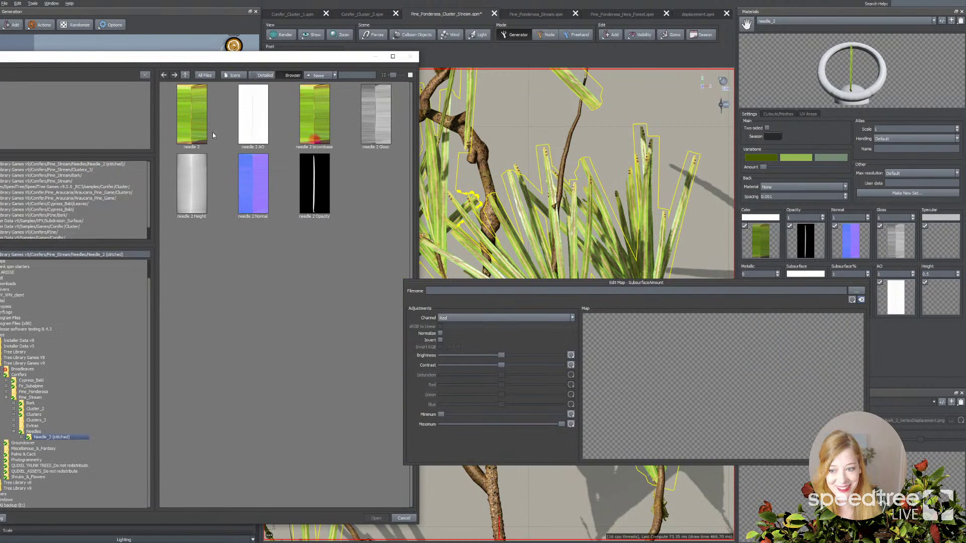
pyautogui.doubleClick(190, 126)
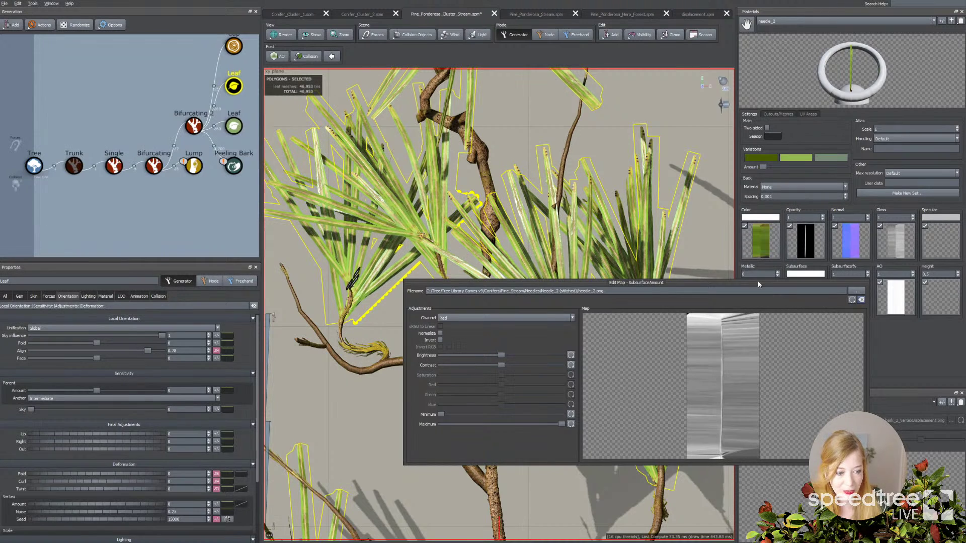
pyautogui.moveTo(562, 424); pyautogui.dragTo(547, 424)
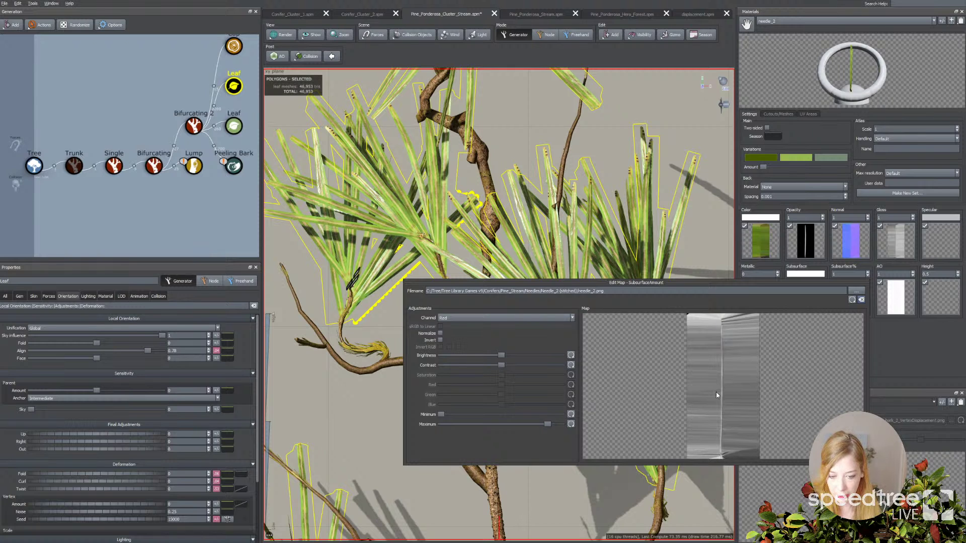
pyautogui.click(319, 376)
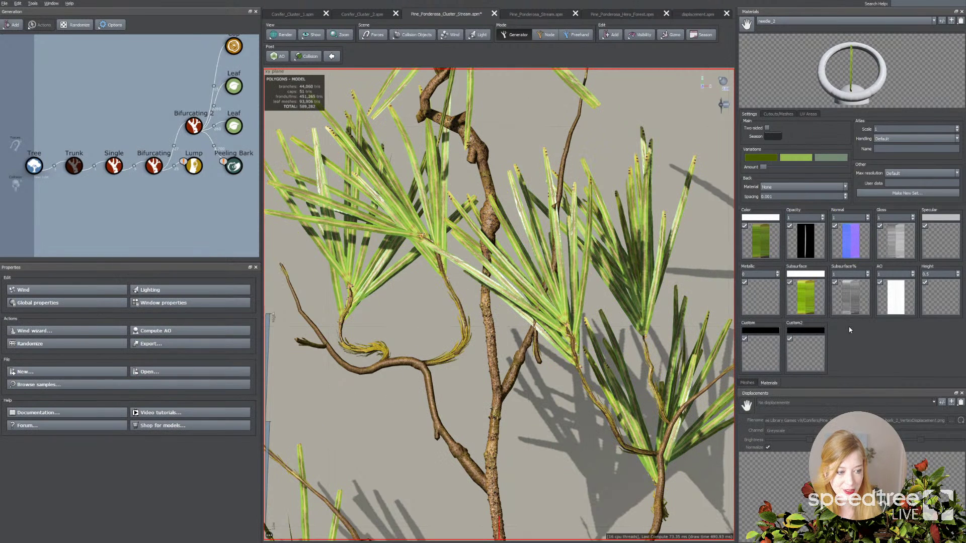
# Rotate the light behind the cluster to examine the subsurface glow of the needles
pyautogui.click(723, 81)
pyautogui.moveTo(722, 81); pyautogui.dragTo(619, 93)
pyautogui.scroll(-5, 622, 195)
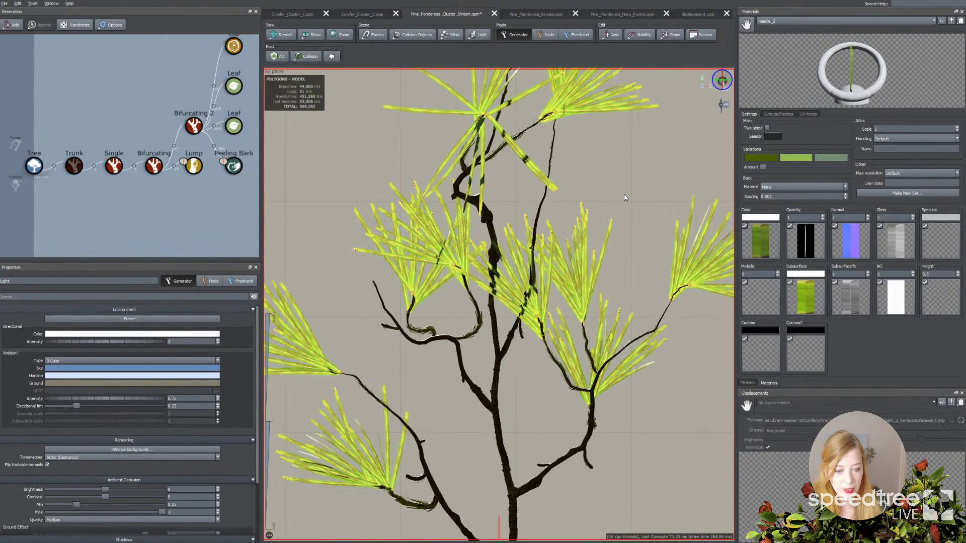
# Lower the maximum of the needle material's subsurface amount map further to tone down the backlit glow
pyautogui.click(858, 301)
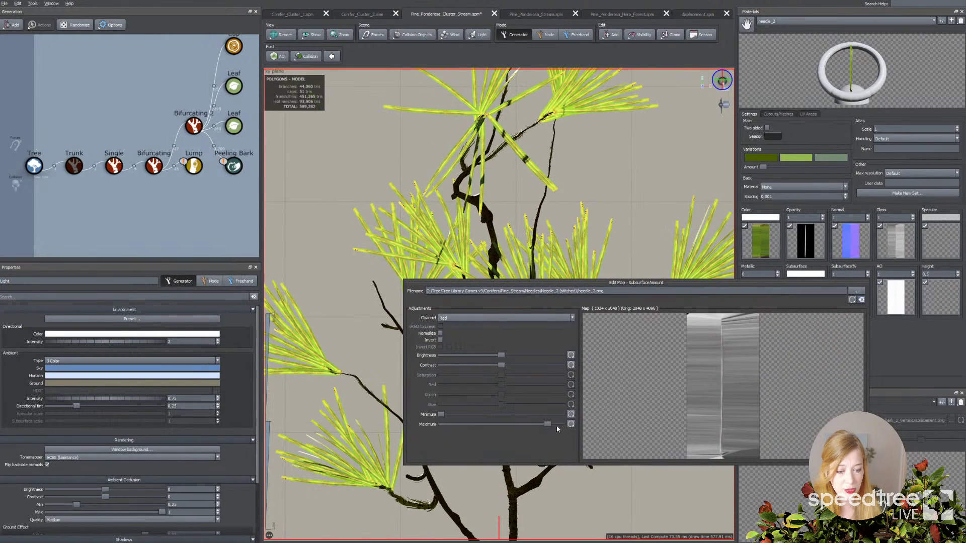
pyautogui.moveTo(545, 425)
pyautogui.mouseDown()
pyautogui.moveTo(513, 425)
pyautogui.moveTo(521, 424)
pyautogui.mouseUp()
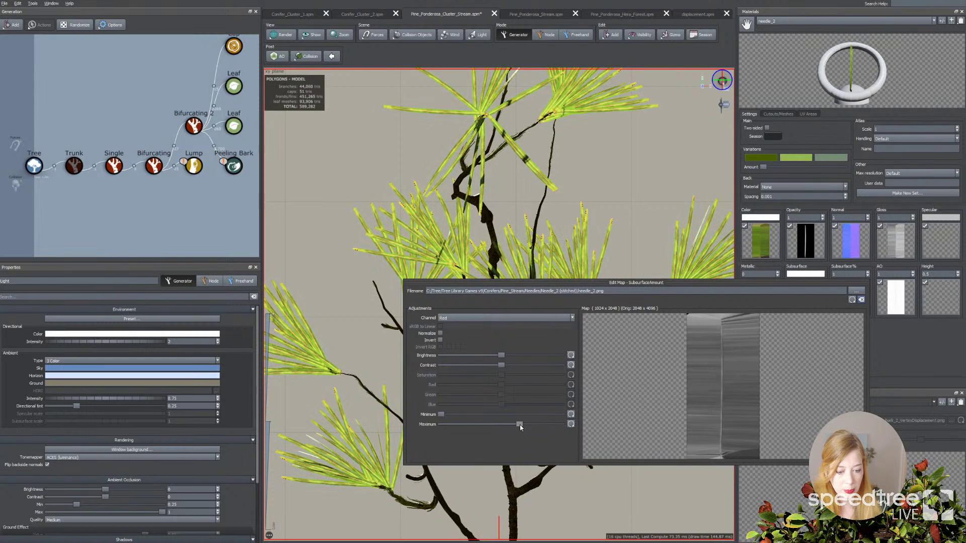
pyautogui.click(347, 271)
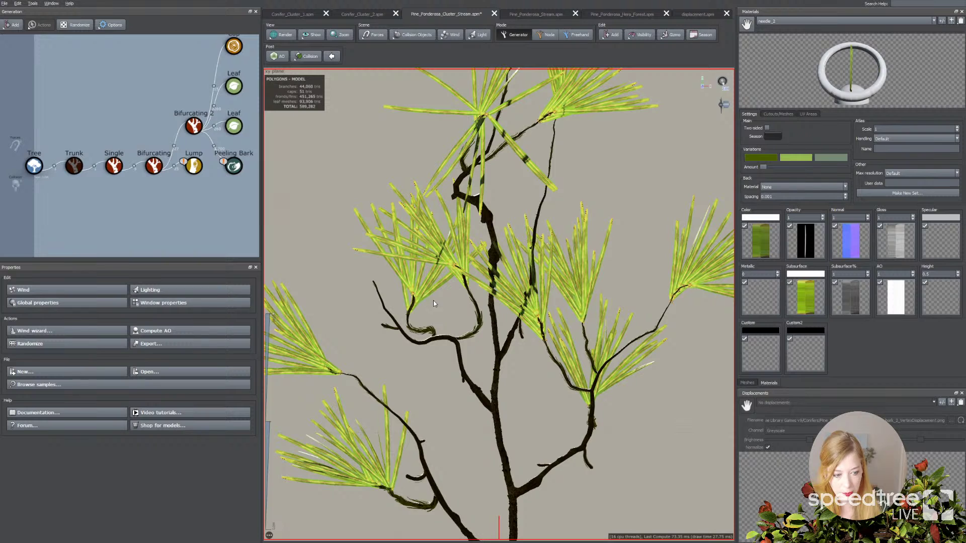
pyautogui.click(856, 303)
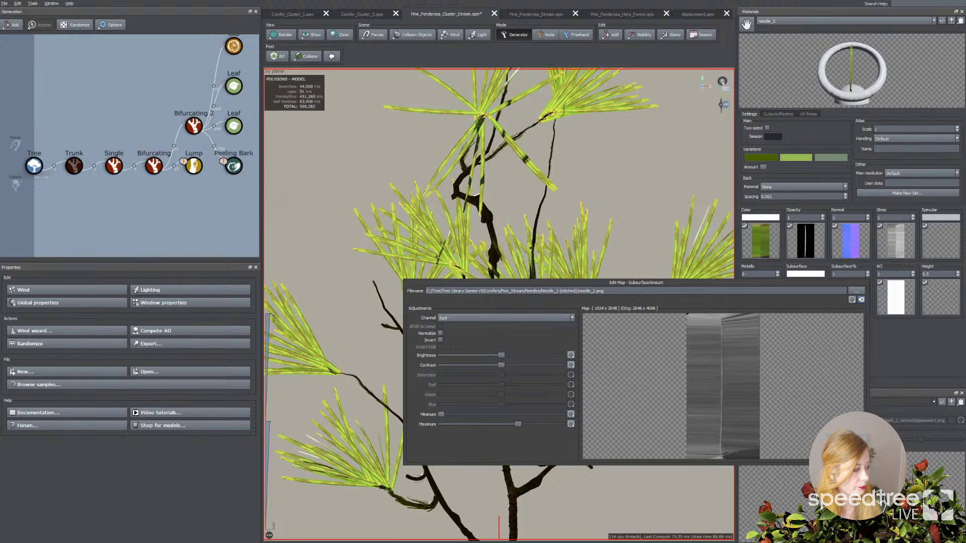
pyautogui.press('Escape')
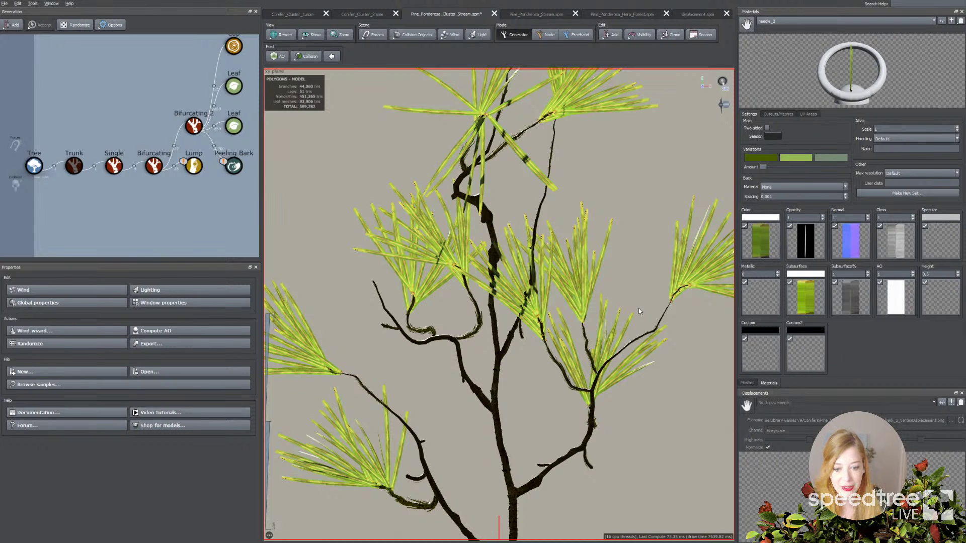
# Return the light to the front and examine the whole cluster with the softened needle translucency
pyautogui.click(722, 83)
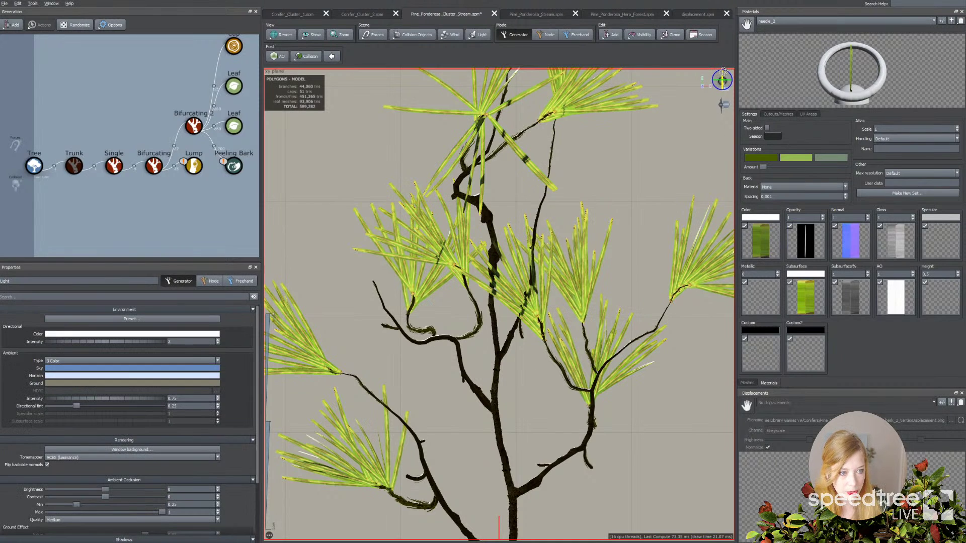
pyautogui.click(626, 234)
pyautogui.scroll(-2, 626, 234)
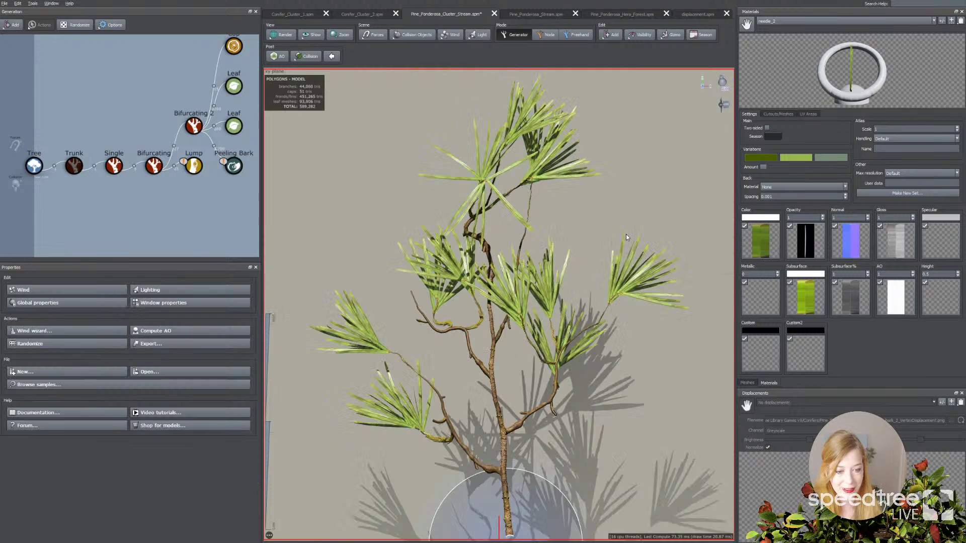
# Set the Peeling Bark fins' curl to 0.27 and make the yellow material two-sided
pyautogui.click(472, 331)
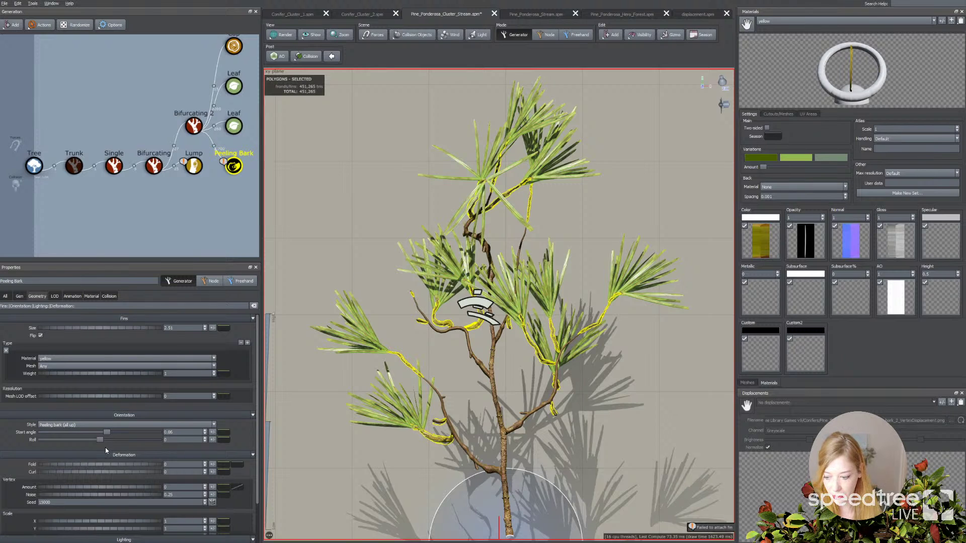
pyautogui.moveTo(87, 472)
pyautogui.mouseDown()
pyautogui.moveTo(103, 472)
pyautogui.moveTo(94, 472)
pyautogui.mouseUp()
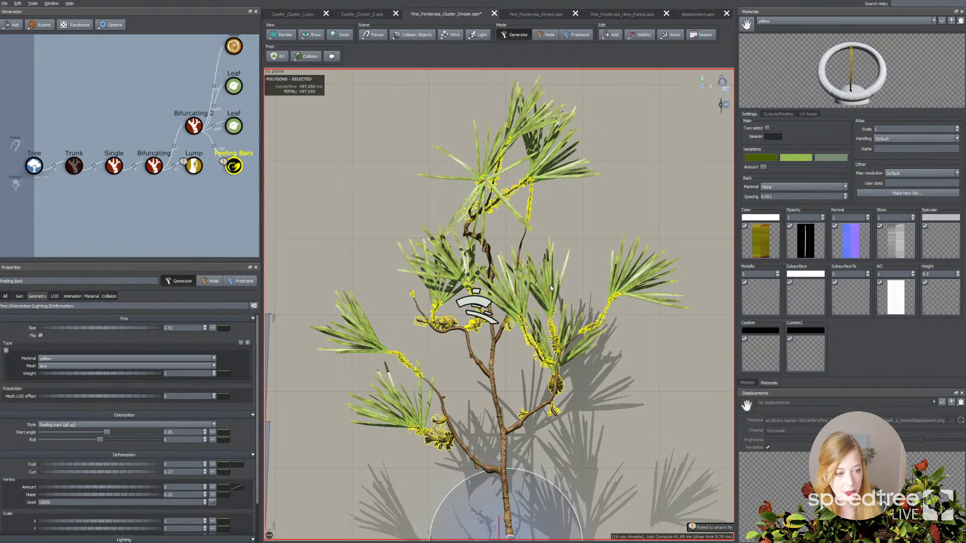
pyautogui.click(767, 127)
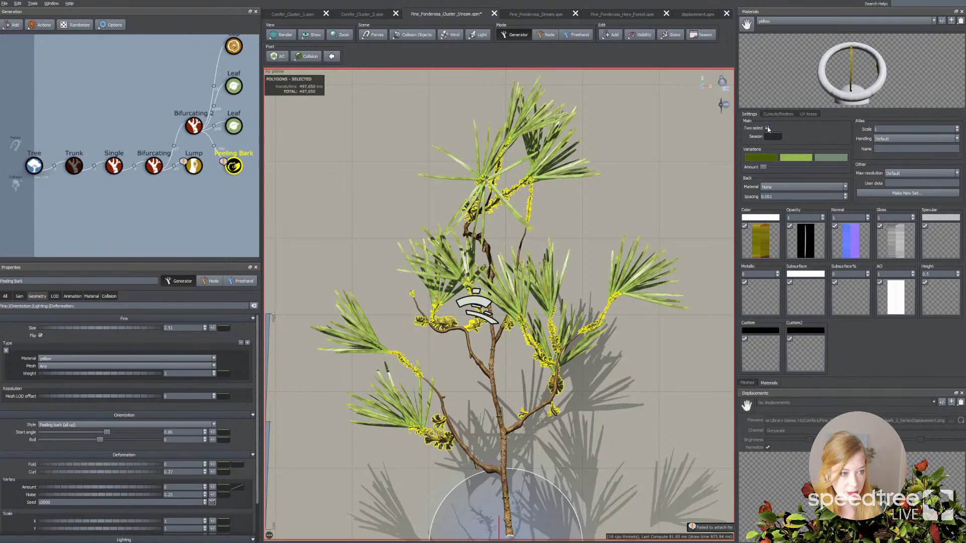
pyautogui.click(442, 378)
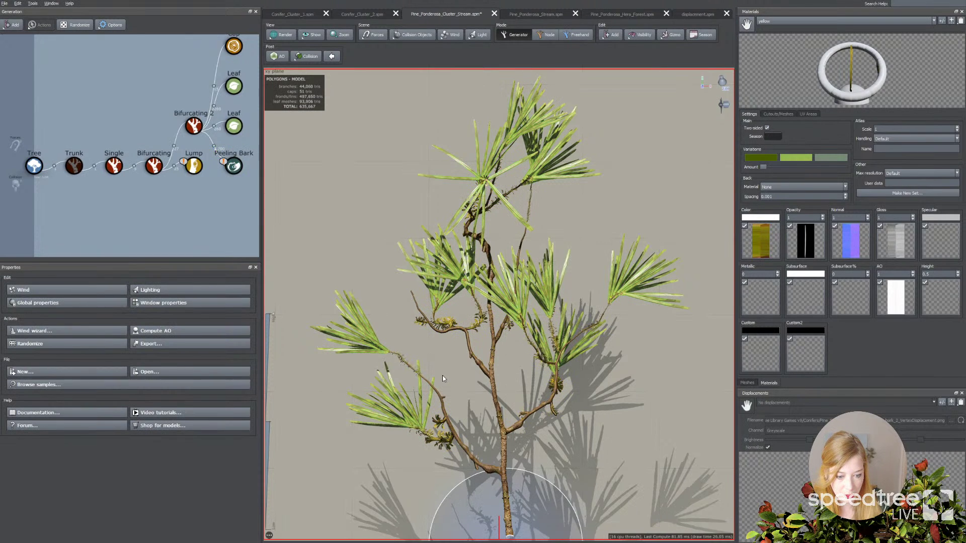
# Raise the Peeling Bark generator's First boundary to about 0.46 so the fins grow only toward the twig tips
pyautogui.click(444, 326)
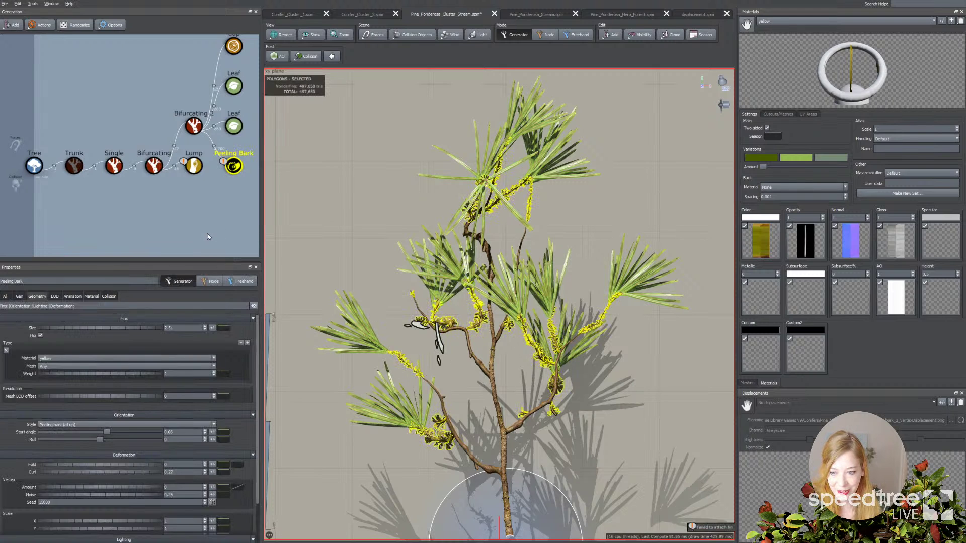
pyautogui.click(218, 240)
pyautogui.click(446, 322)
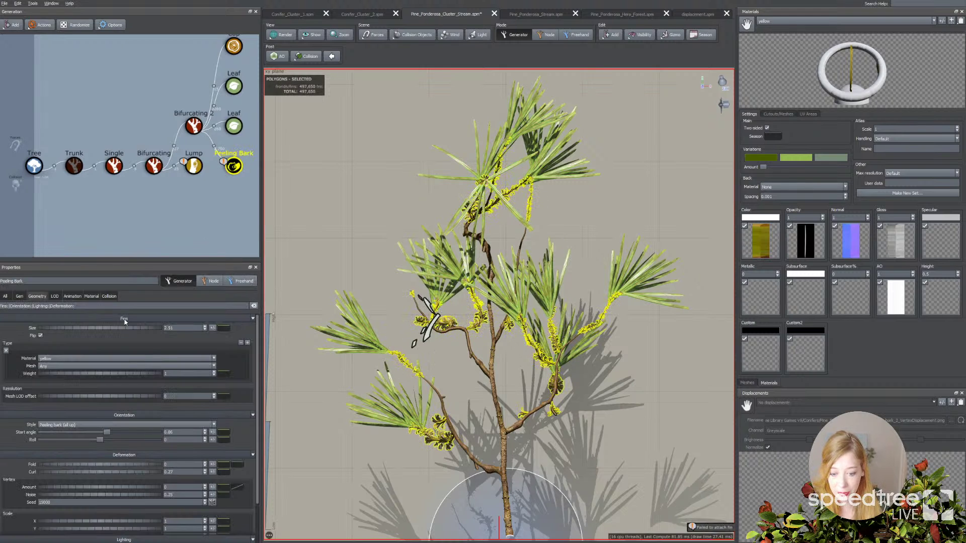
pyautogui.click(30, 298)
pyautogui.moveTo(75, 423); pyautogui.dragTo(93, 426)
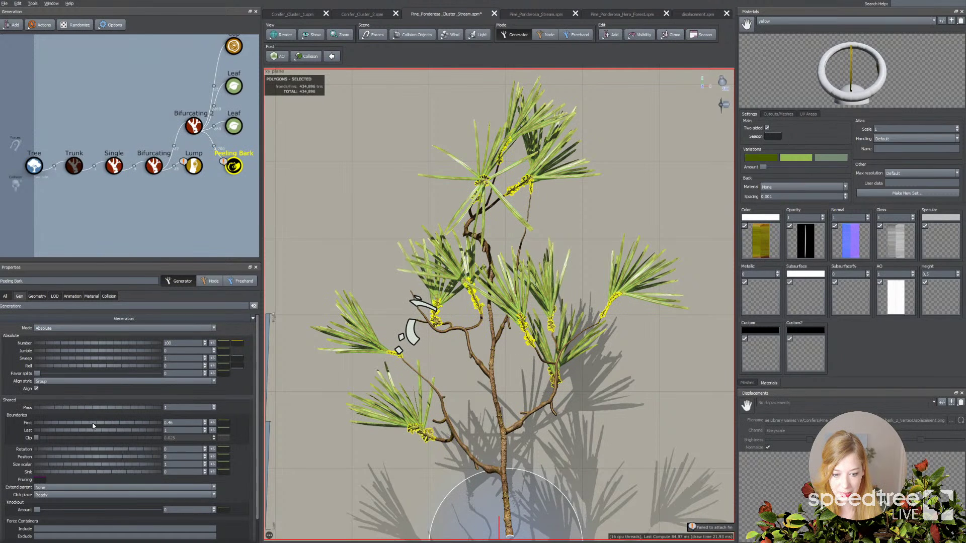
pyautogui.click(438, 375)
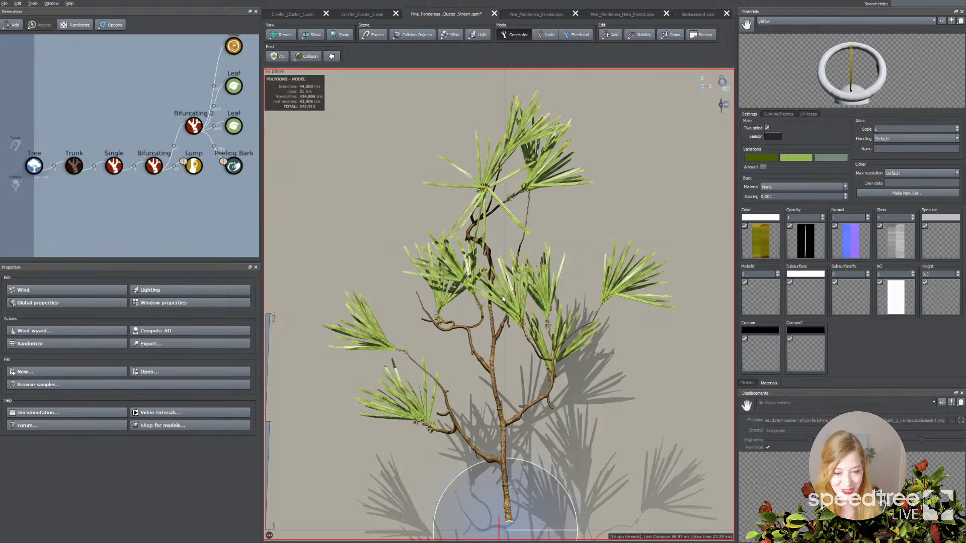
pyautogui.scroll(2, 502, 295)
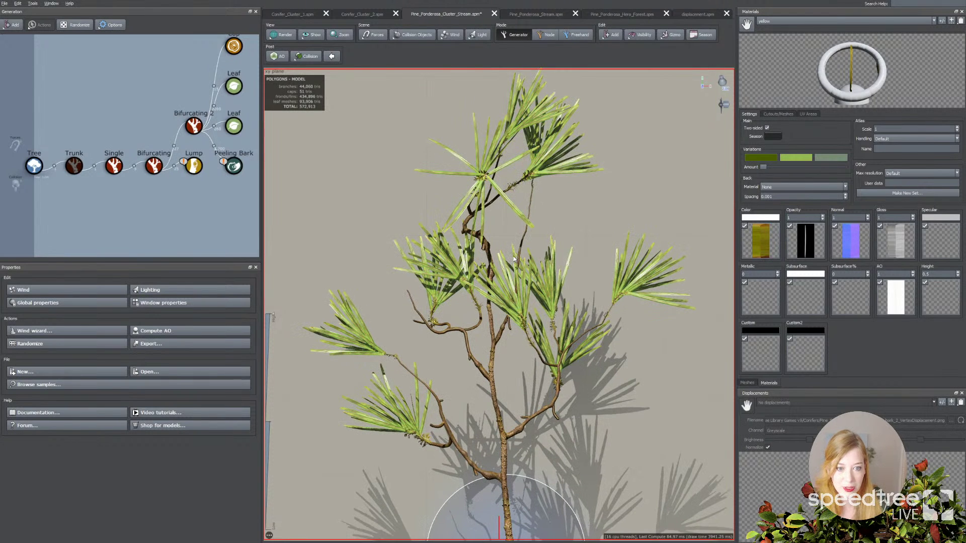
pyautogui.moveTo(515, 259); pyautogui.dragTo(515, 270, button='middle')
pyautogui.moveTo(514, 218); pyautogui.dragTo(507, 233)
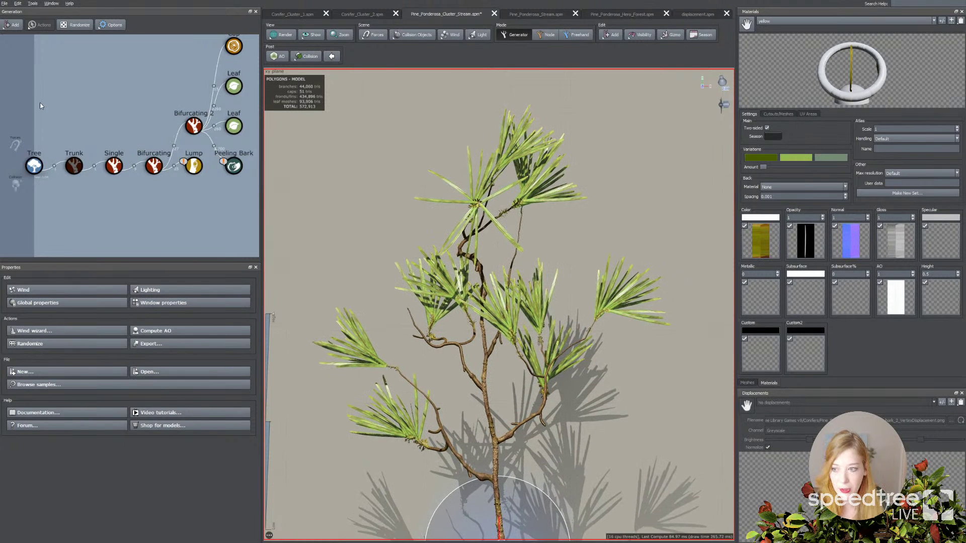
# Export the cluster's material maps at 2048 × 2048 as Pine_Ponderosa_Cluster_1.png in the Clusters_3 folder and save the model
pyautogui.click(5, 5)
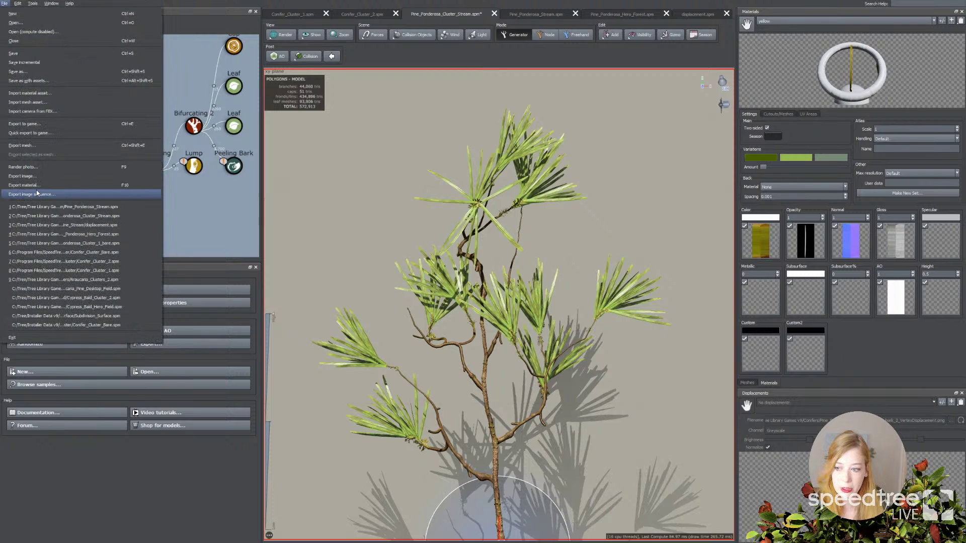
pyautogui.click(290, 193)
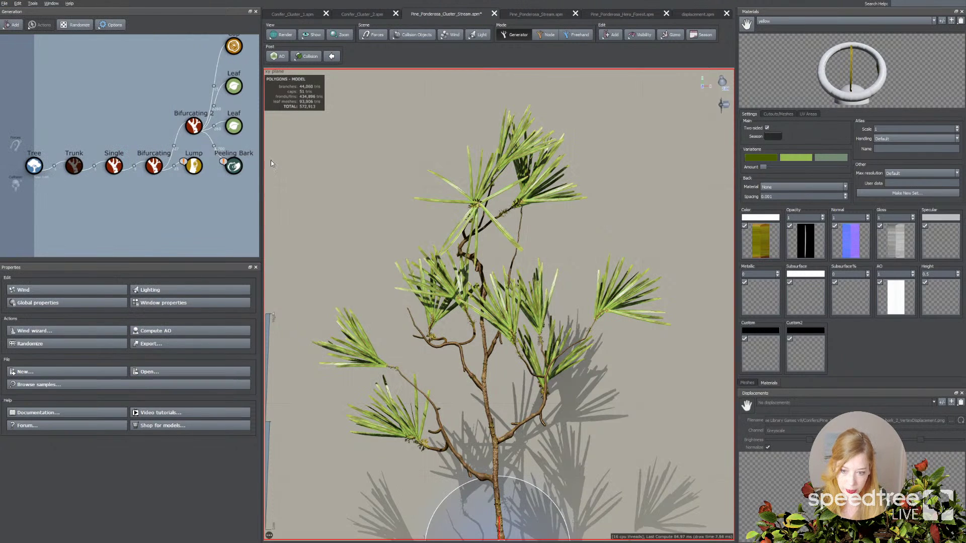
pyautogui.click(4, 3)
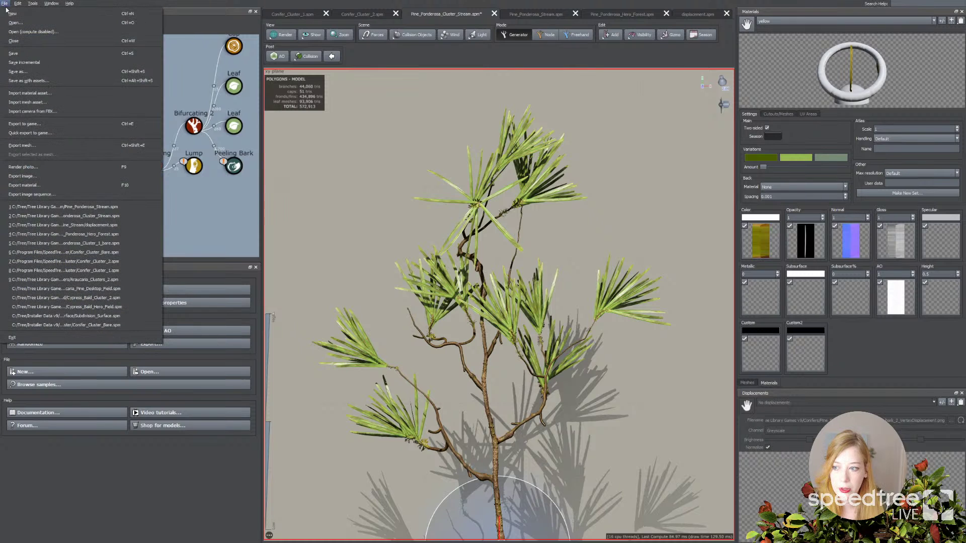
pyautogui.click(31, 185)
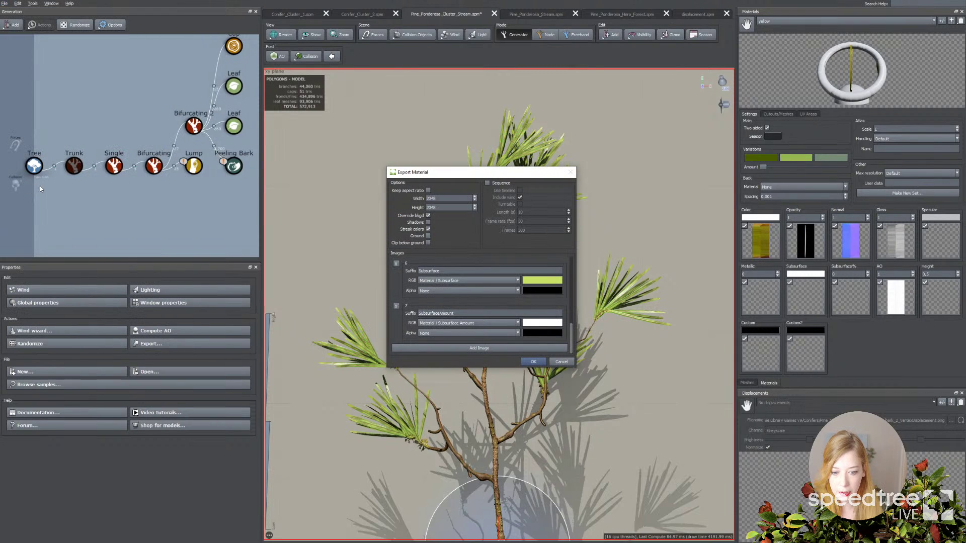
pyautogui.click(527, 361)
pyautogui.click(352, 216)
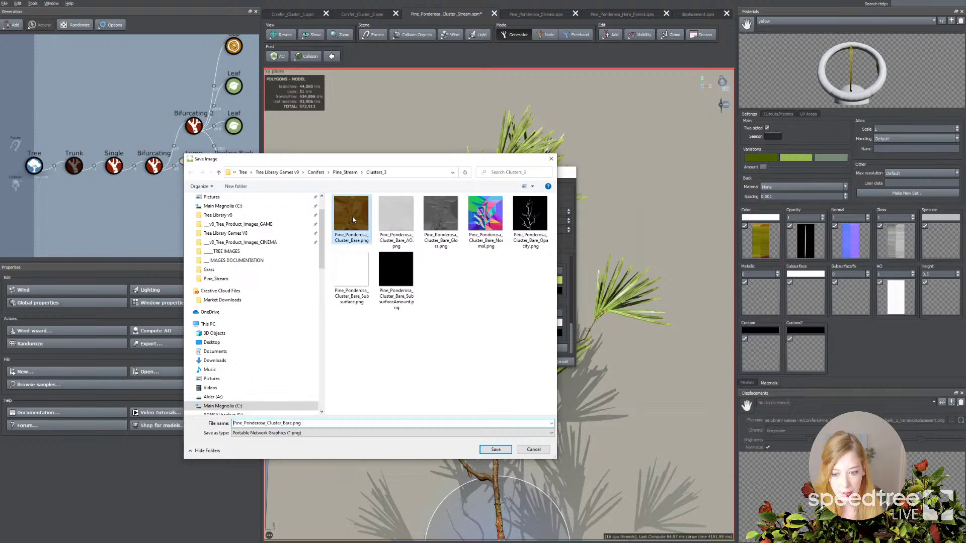
pyautogui.click(281, 424)
pyautogui.moveTo(282, 423); pyautogui.dragTo(293, 424)
pyautogui.write('1')
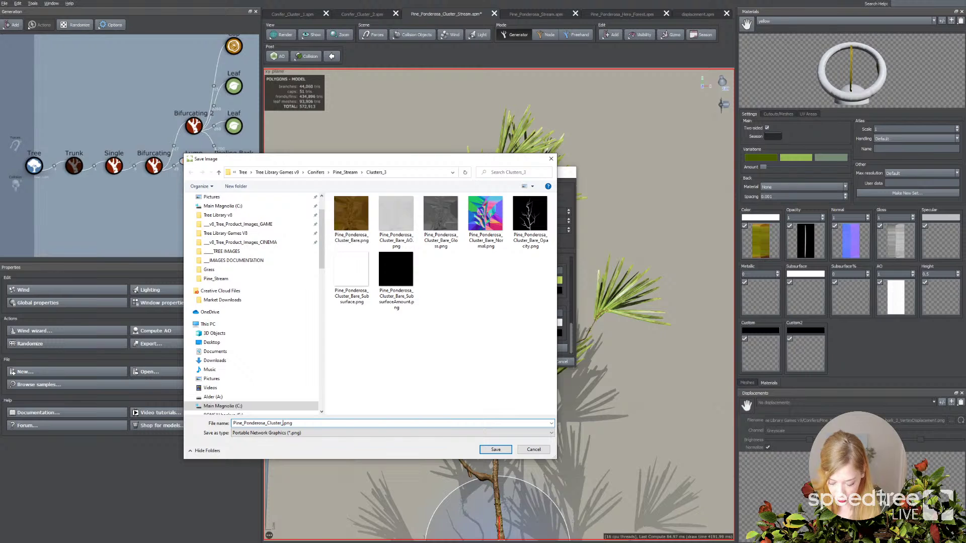
pyautogui.click(495, 449)
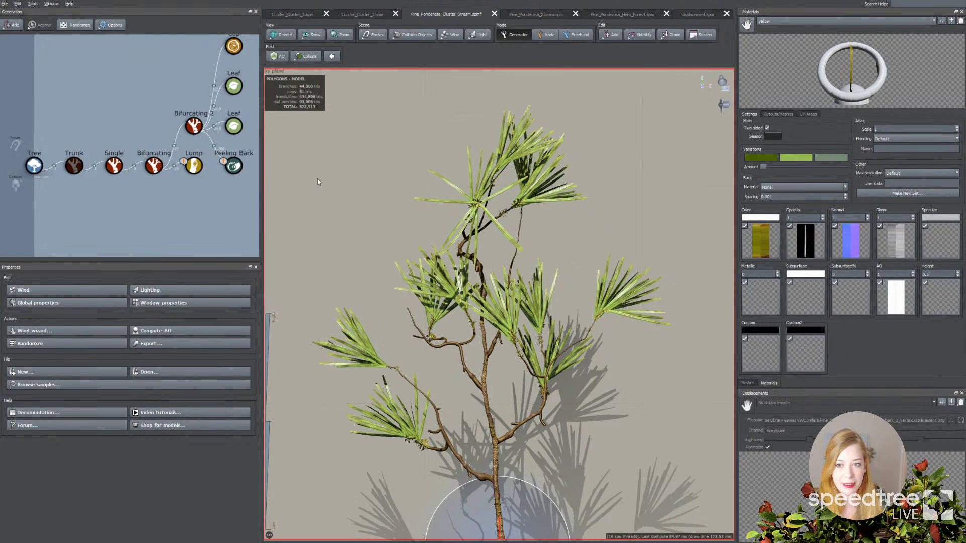
pyautogui.click(4, 4)
pyautogui.click(6, 53)
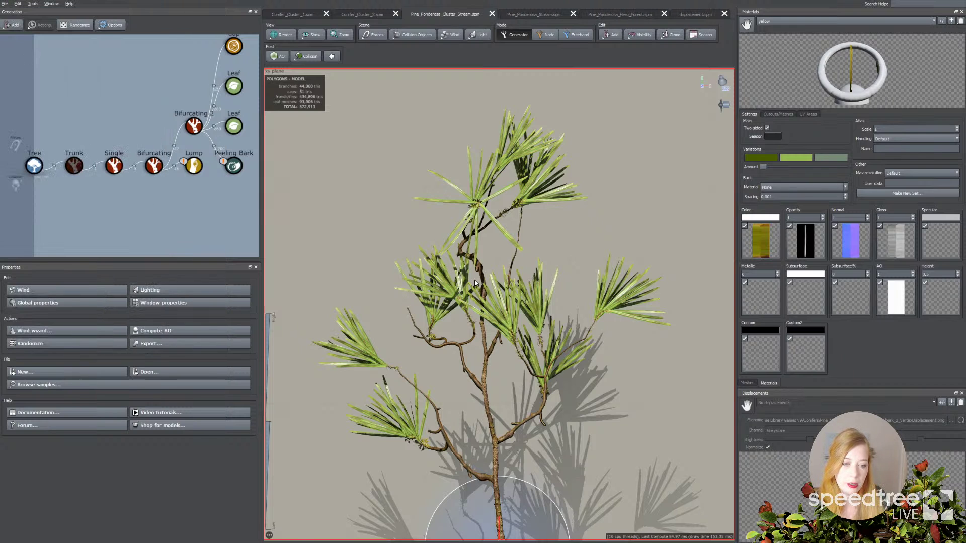
# Reduce the cluster to its uppermost Bifurcating branch and that branch's needle tufts, framed as a smaller cluster
pyautogui.click(465, 245)
pyautogui.press('f')
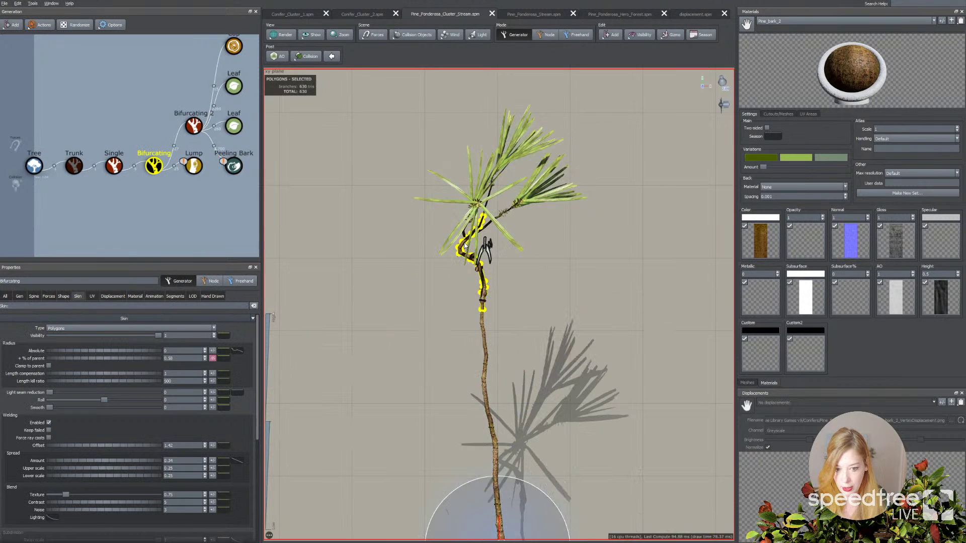
pyautogui.scroll(5, 518, 303)
pyautogui.moveTo(518, 303); pyautogui.dragTo(548, 463, button='middle')
pyautogui.moveTo(526, 277); pyautogui.dragTo(485, 336, button='middle')
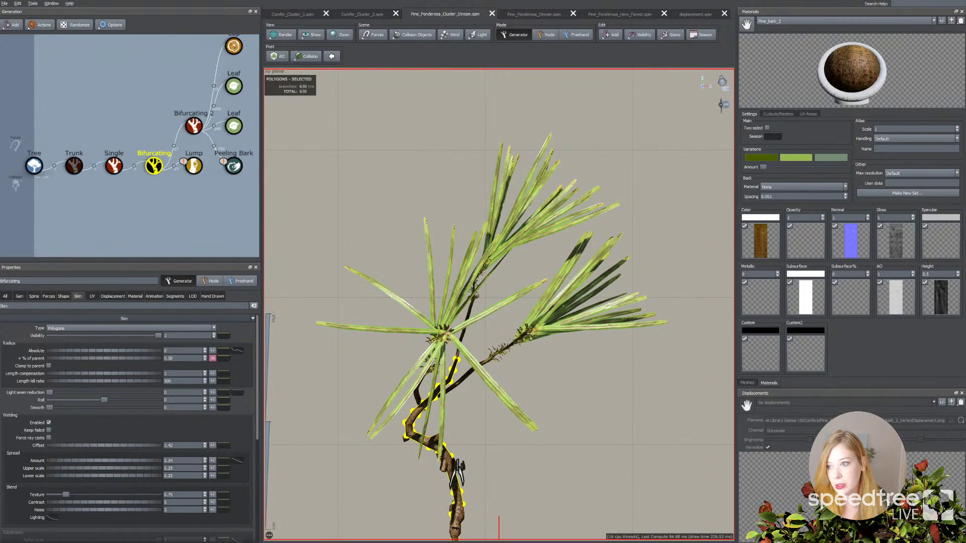
# Save the reduced model as a new file named Pine_Ponderosa_Cluster_2.spm in the Pine_Stream folder
pyautogui.click(4, 4)
pyautogui.click(15, 71)
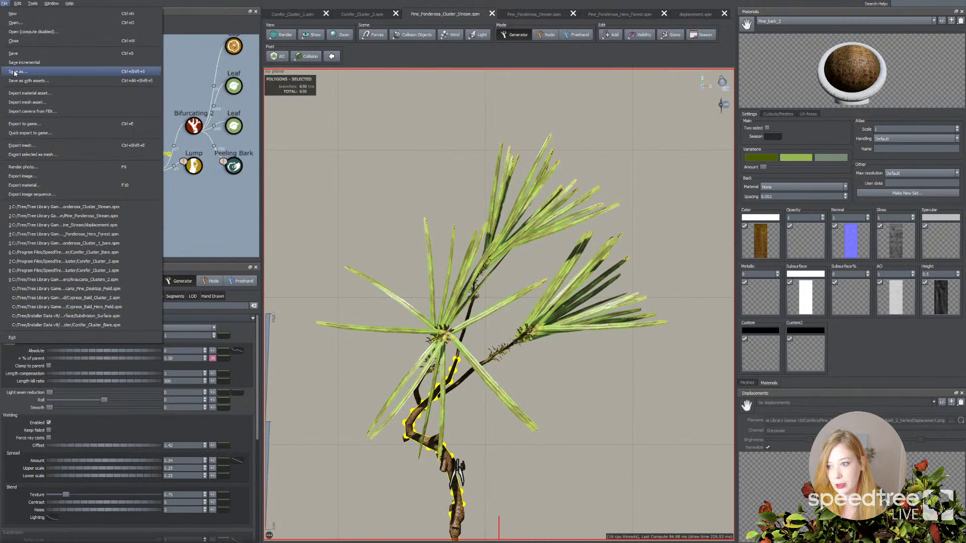
pyautogui.click(133, 271)
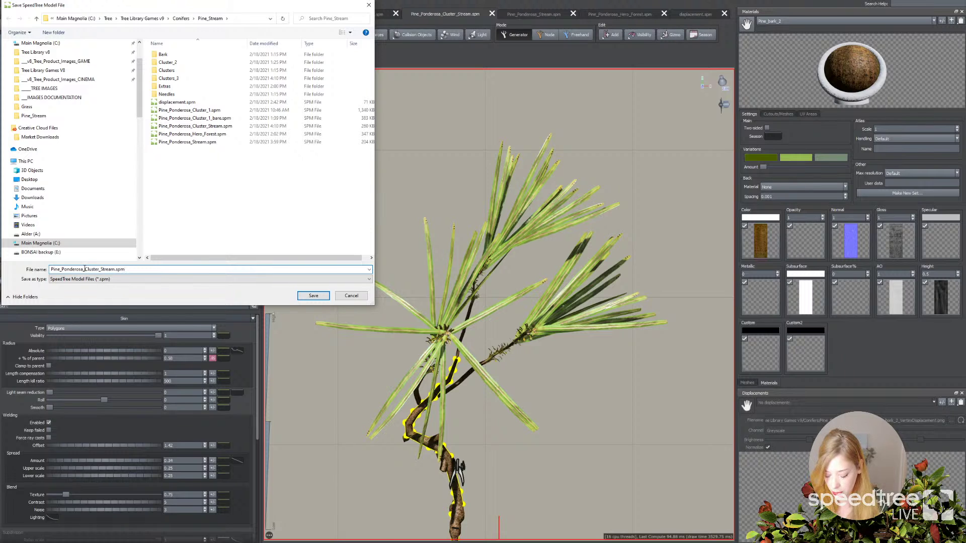
pyautogui.moveTo(86, 270); pyautogui.dragTo(113, 269)
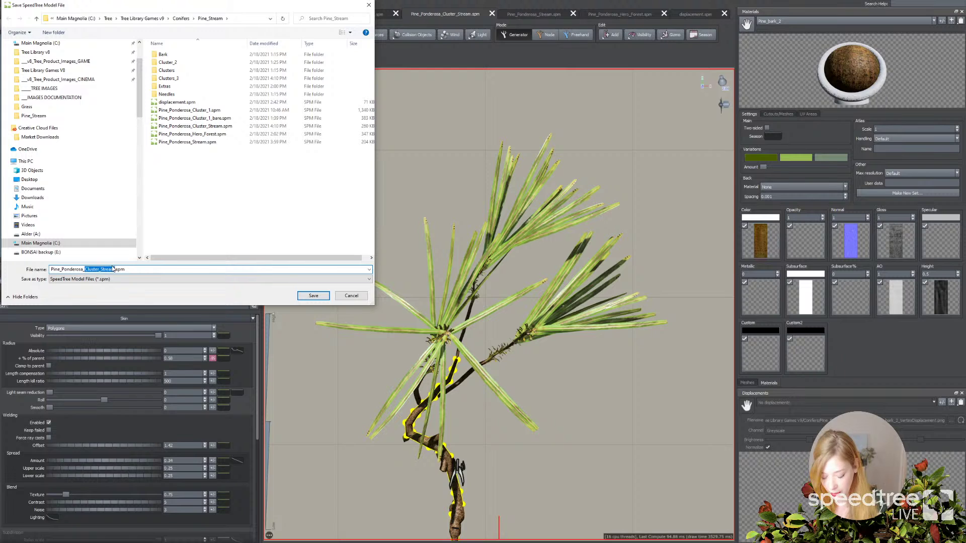
pyautogui.write('Cluster_2')
pyautogui.press('Return')
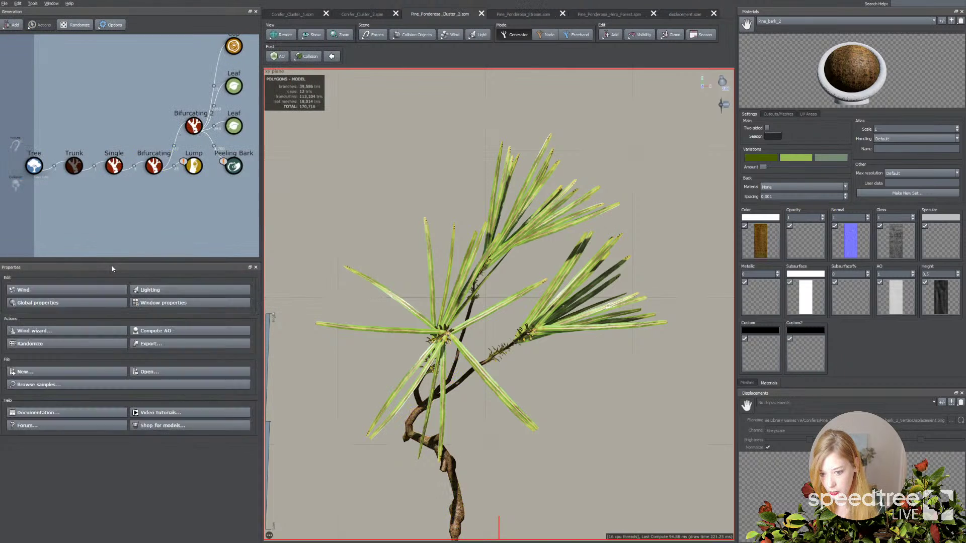
# Rotate the horizontal needle of the left tuft upward as an individual node
pyautogui.click(385, 328)
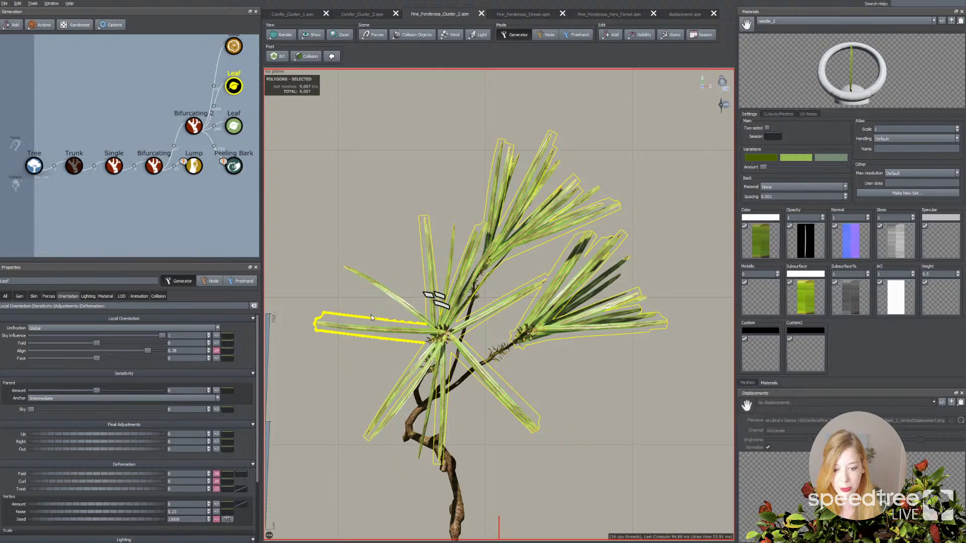
pyautogui.click(547, 35)
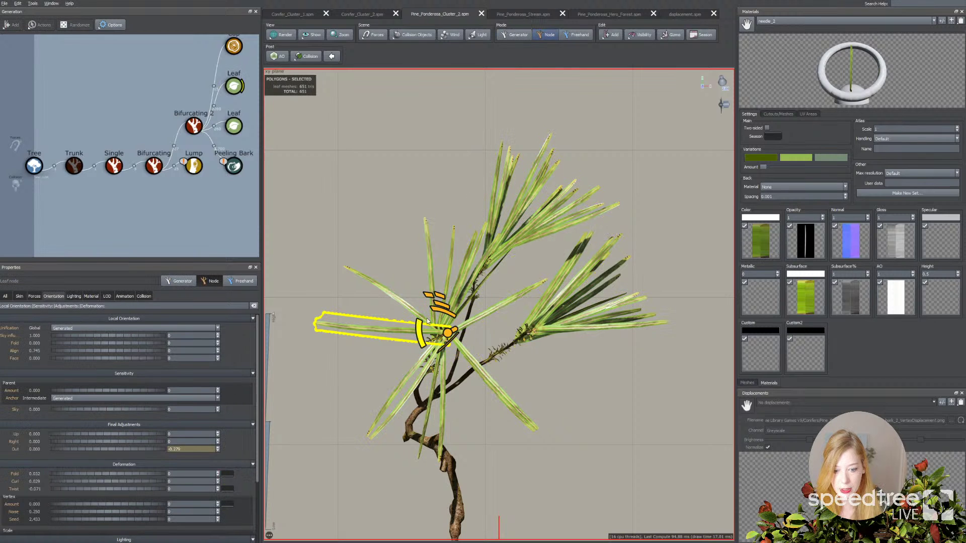
pyautogui.moveTo(436, 306); pyautogui.dragTo(412, 353)
pyautogui.click(416, 362)
pyautogui.press('z')
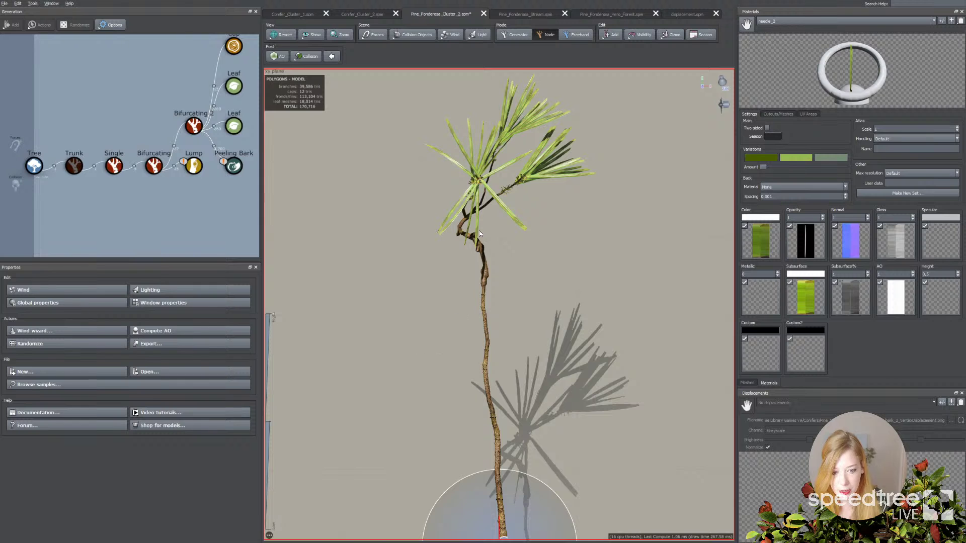
# Rotate a lower-left needle of the left tuft up so it joins the upper-left fan
pyautogui.moveTo(479, 230); pyautogui.dragTo(479, 308, button='right')
pyautogui.moveTo(478, 310); pyautogui.dragTo(489, 497)
pyautogui.click(427, 436)
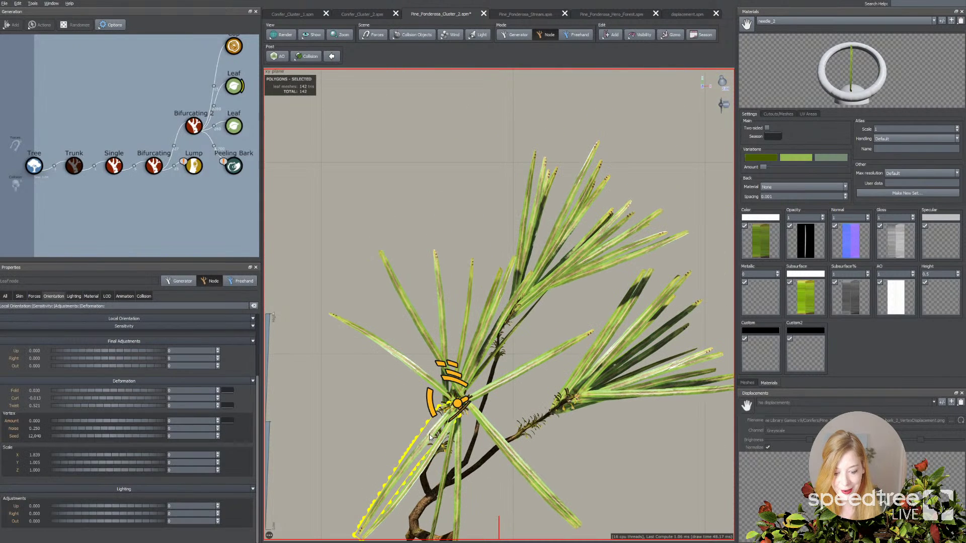
pyautogui.moveTo(431, 358); pyautogui.dragTo(445, 379)
pyautogui.click(462, 305)
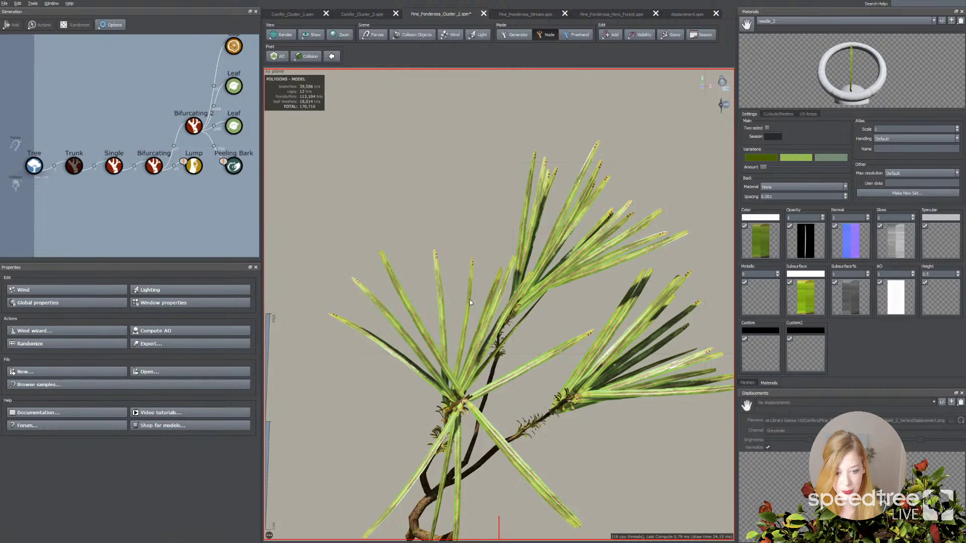
# Swing one needle of the uppermost tuft out to the tuft's left side to widen its fan
pyautogui.click(551, 189)
pyautogui.moveTo(501, 272)
pyautogui.mouseDown()
pyautogui.moveTo(511, 271)
pyautogui.moveTo(482, 274)
pyautogui.mouseUp()
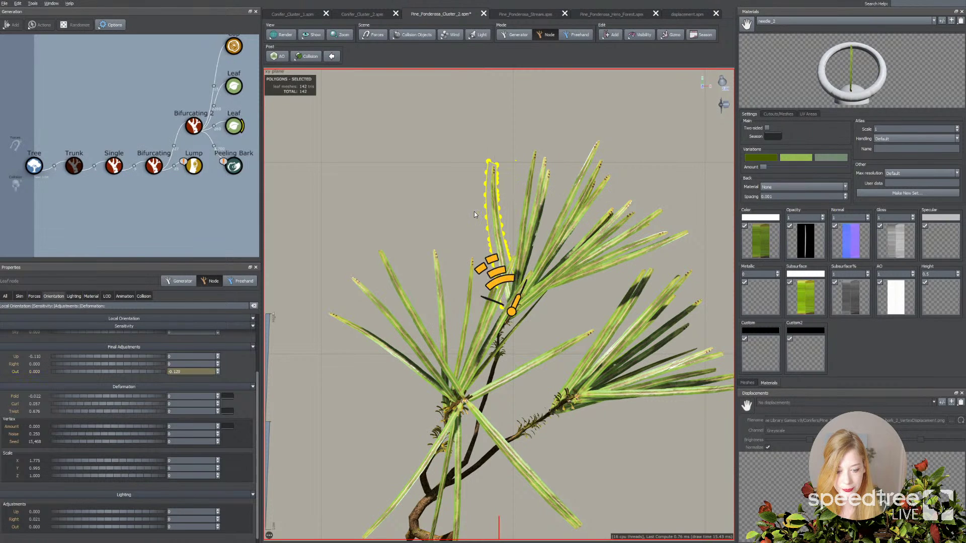
pyautogui.click(475, 216)
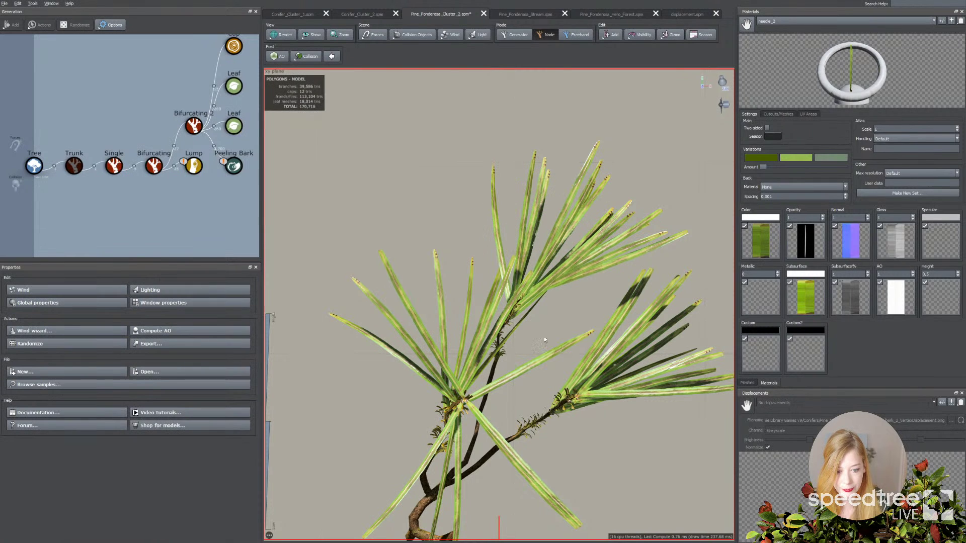
# Rotate a lower-right needle of the left tuft up toward the upper right
pyautogui.click(478, 414)
pyautogui.moveTo(498, 417); pyautogui.dragTo(428, 490)
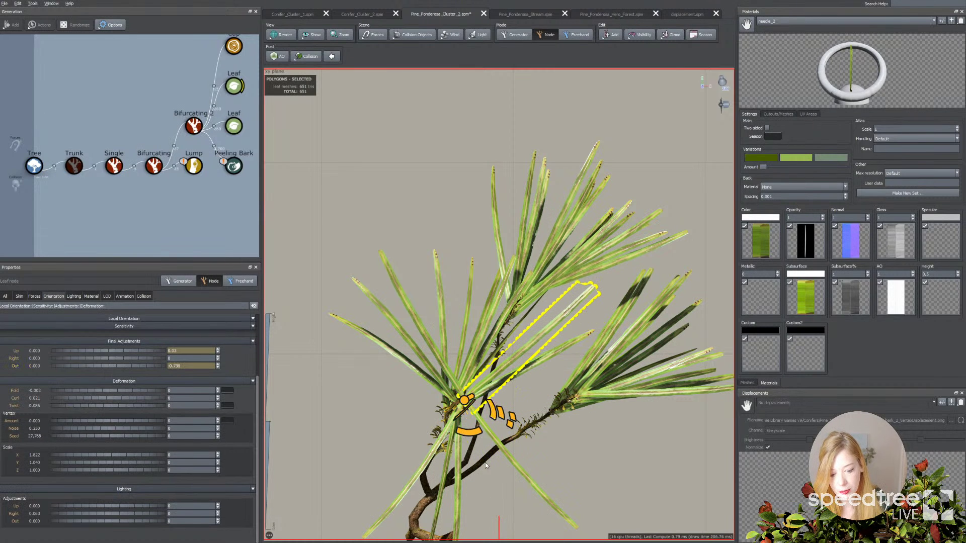
pyautogui.hotkey('ctrl', 'z')
# Delete the remaining downward-pointing needles from the left tuft
pyautogui.click(454, 451)
pyautogui.click(455, 451)
pyautogui.press('Delete')
pyautogui.click(446, 452)
pyautogui.press('Delete')
pyautogui.click(433, 451)
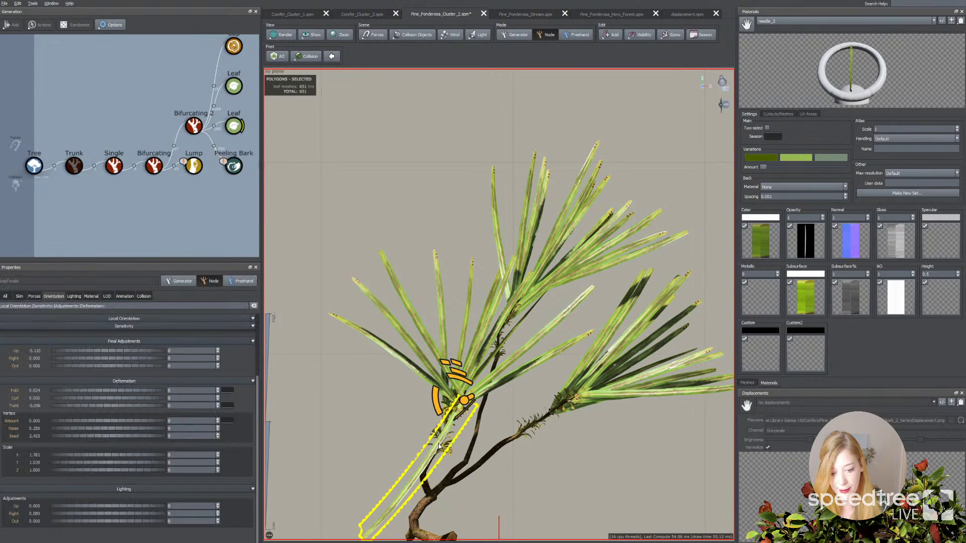
pyautogui.press('Delete')
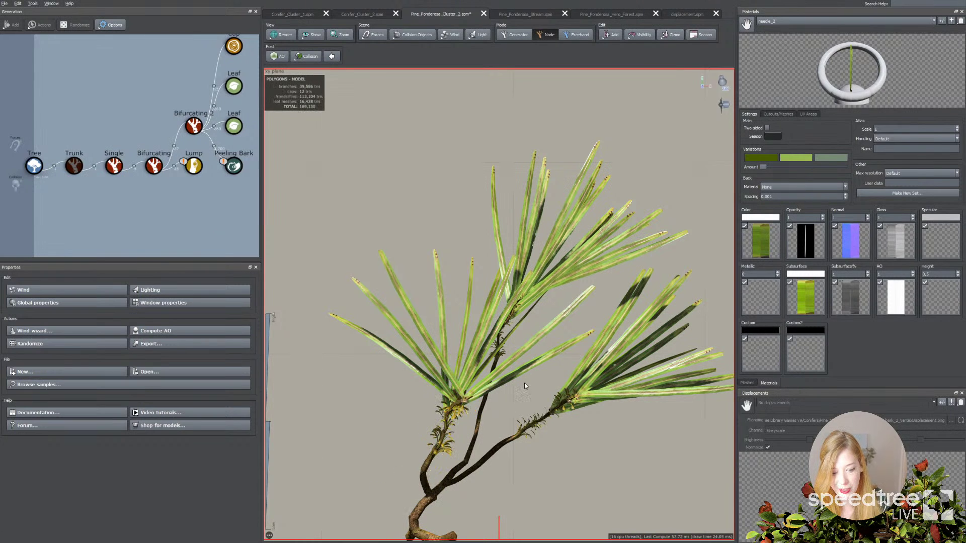
# Bend the left Bifurcating 2 branch in Freehand mode with the Bend tool at its mid-length handle
pyautogui.moveTo(529, 487); pyautogui.dragTo(553, 515)
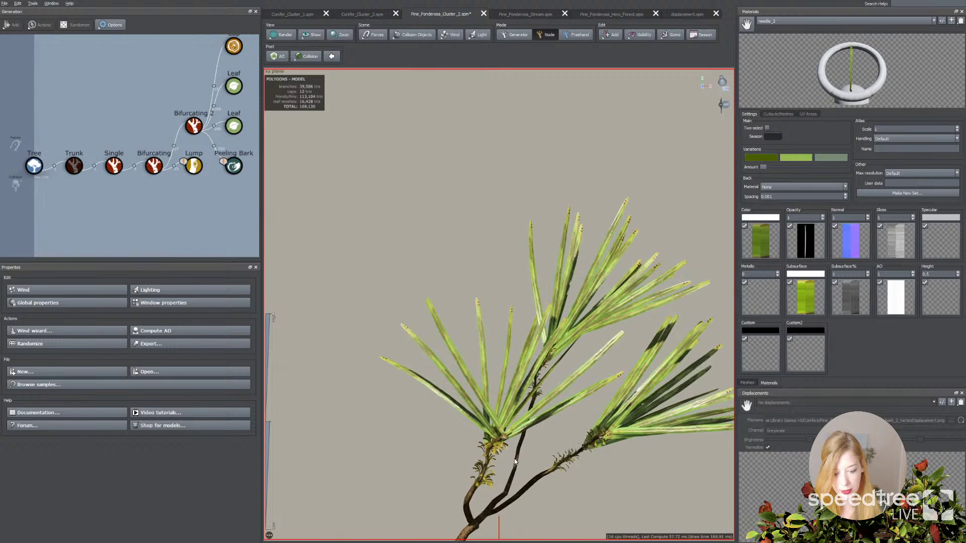
pyautogui.click(473, 513)
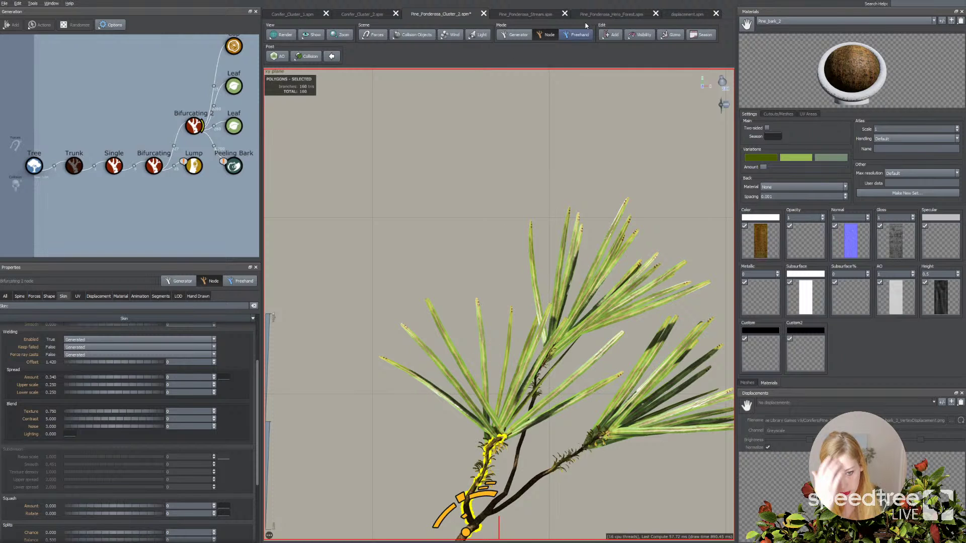
pyautogui.click(567, 35)
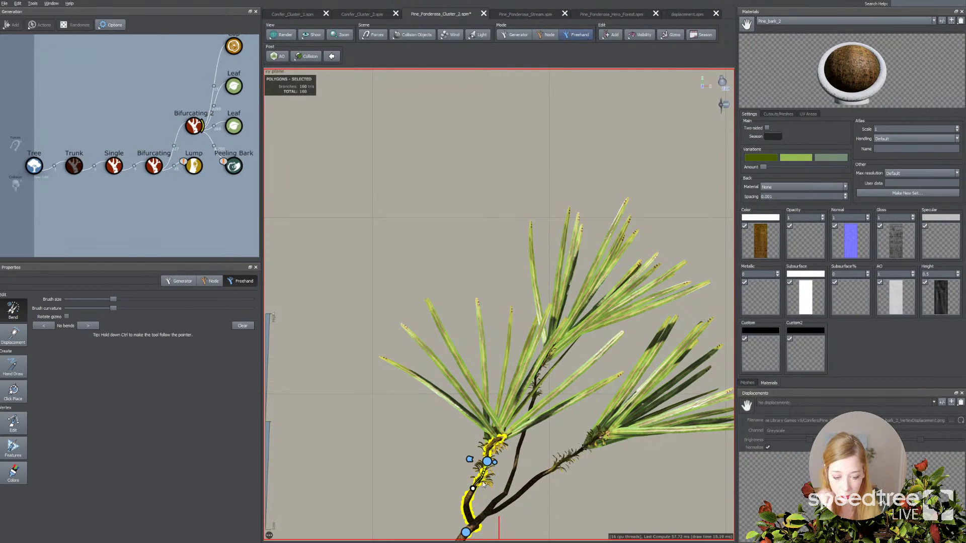
pyautogui.moveTo(487, 463); pyautogui.dragTo(486, 464)
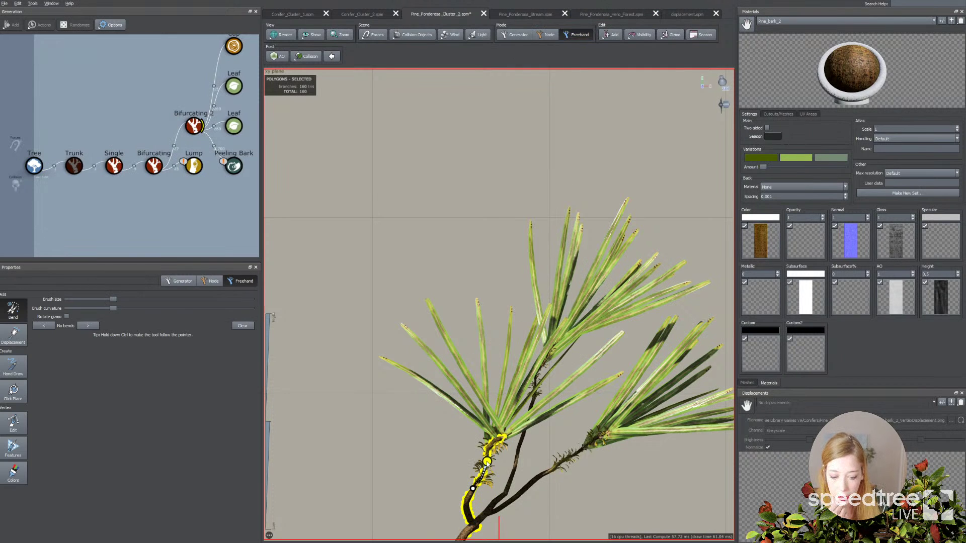